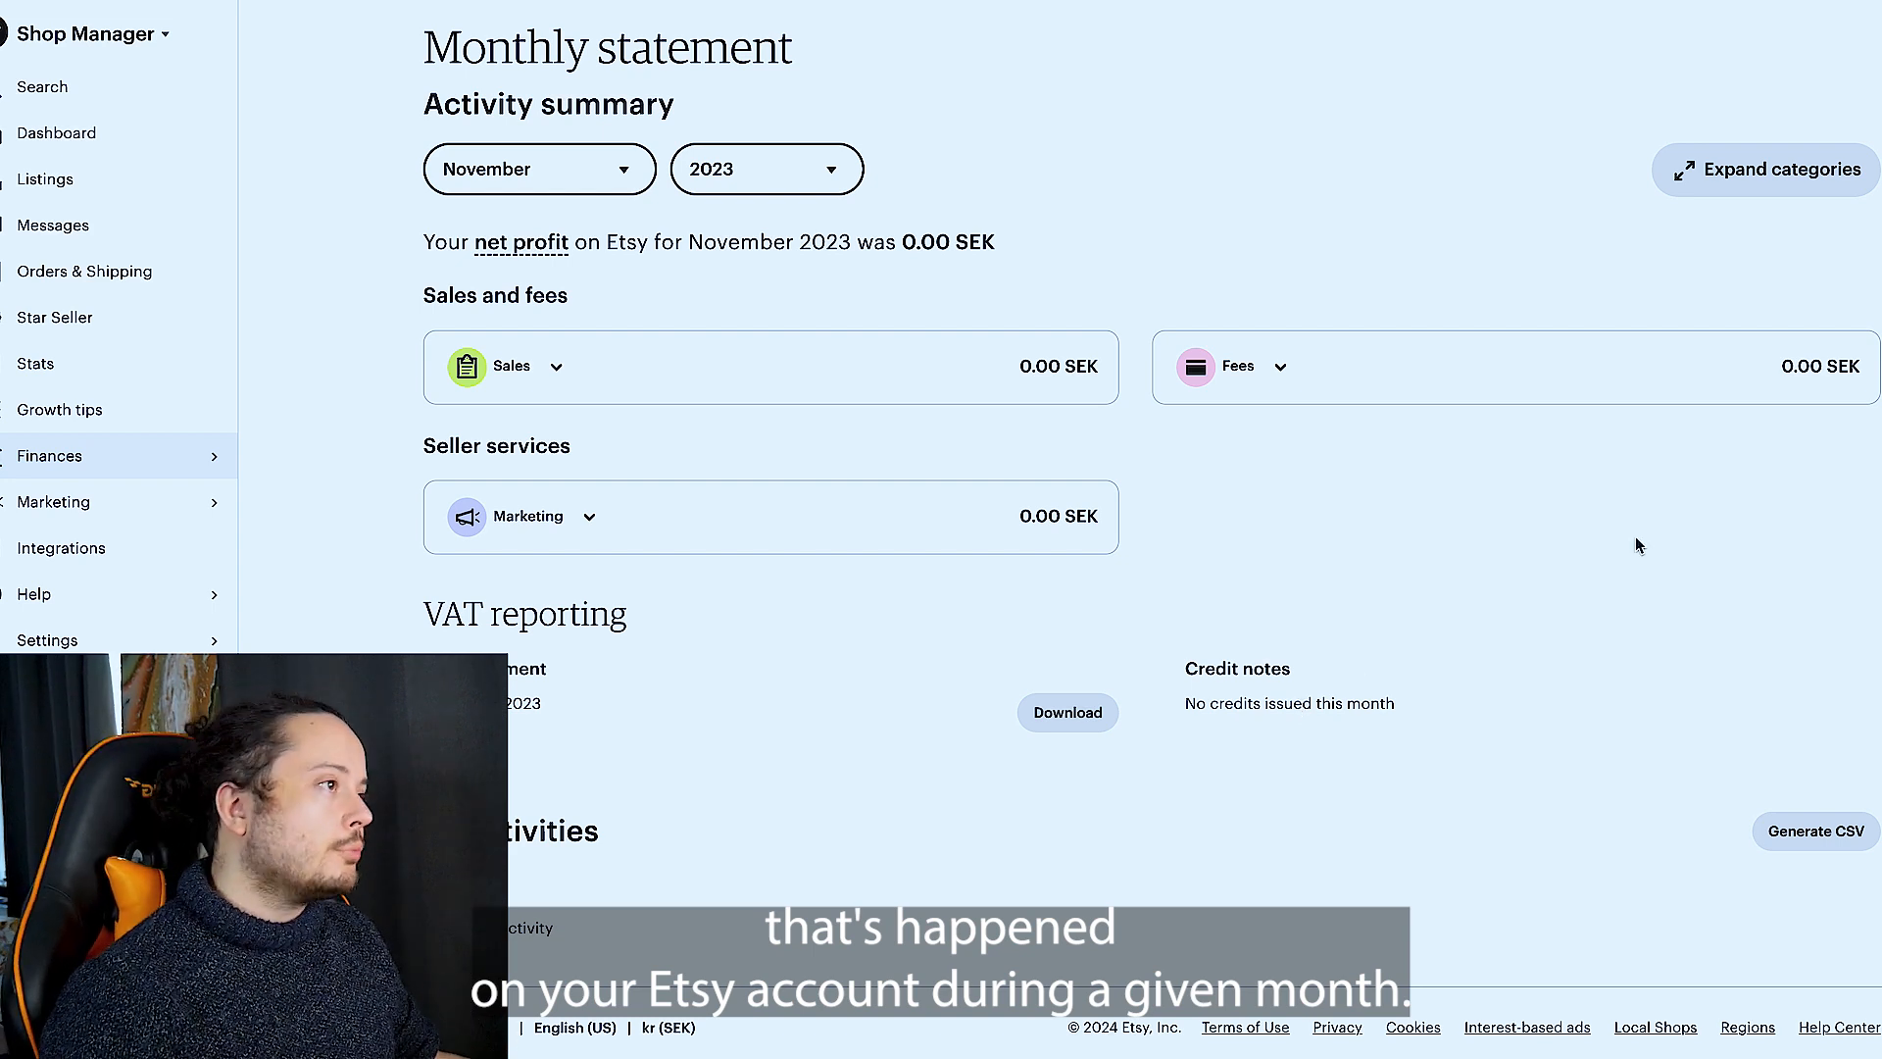
- Generate the CSV of the November 2023 activities and download that month's VAT statement
click(1772, 843)
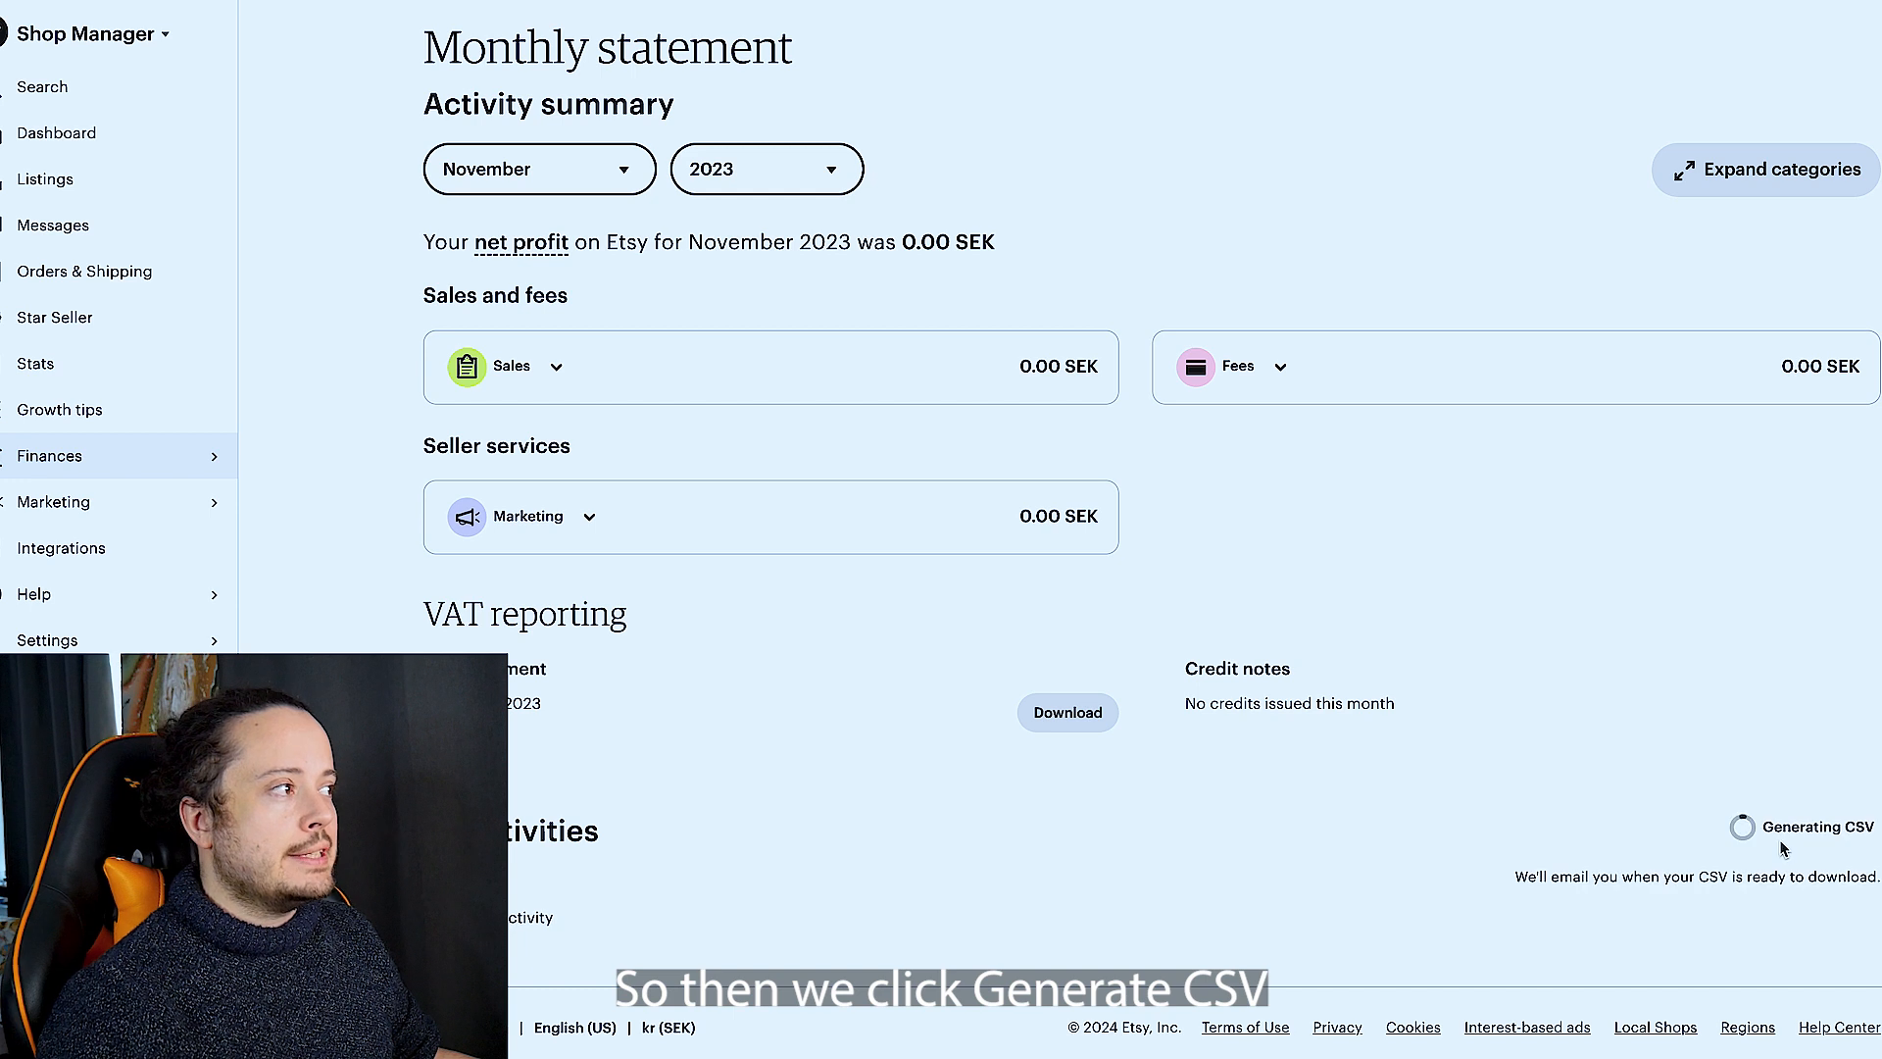
click(1088, 726)
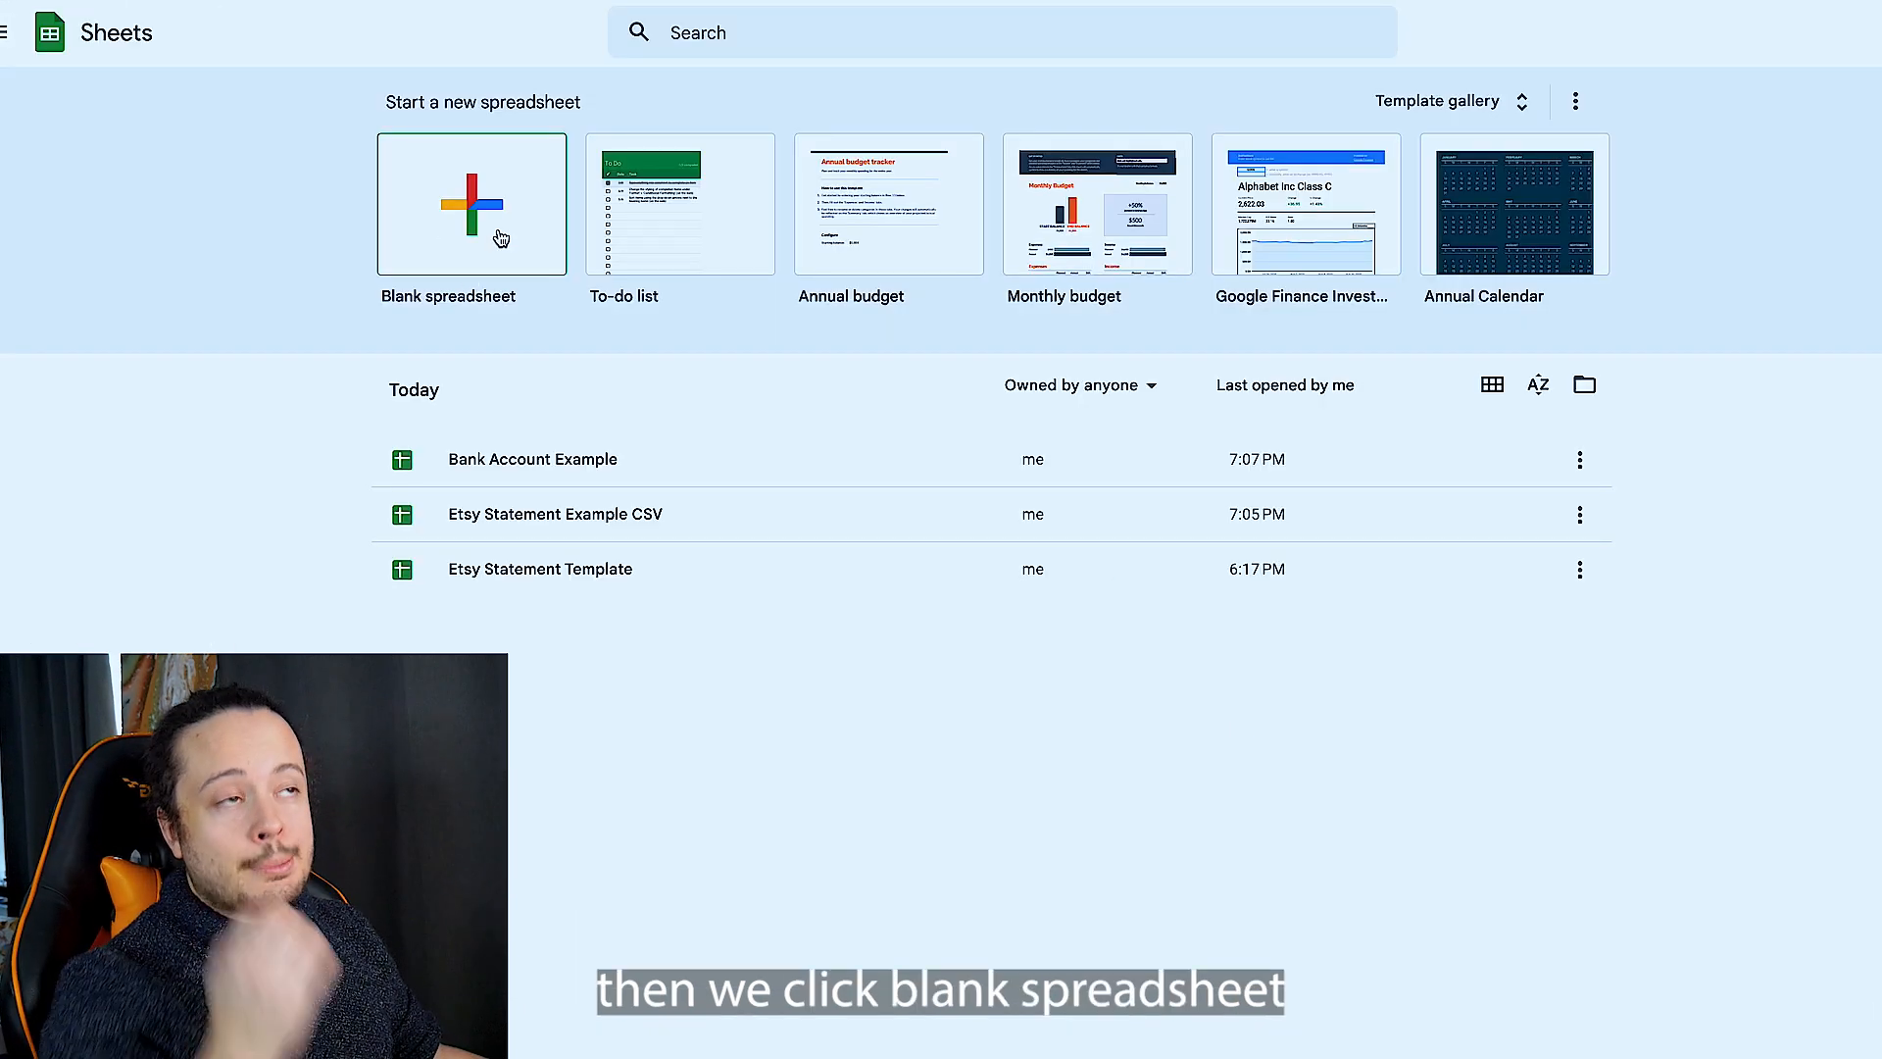
- Switch to Google Sheets, create a blank spreadsheet and open the file import at its upload option
click(498, 235)
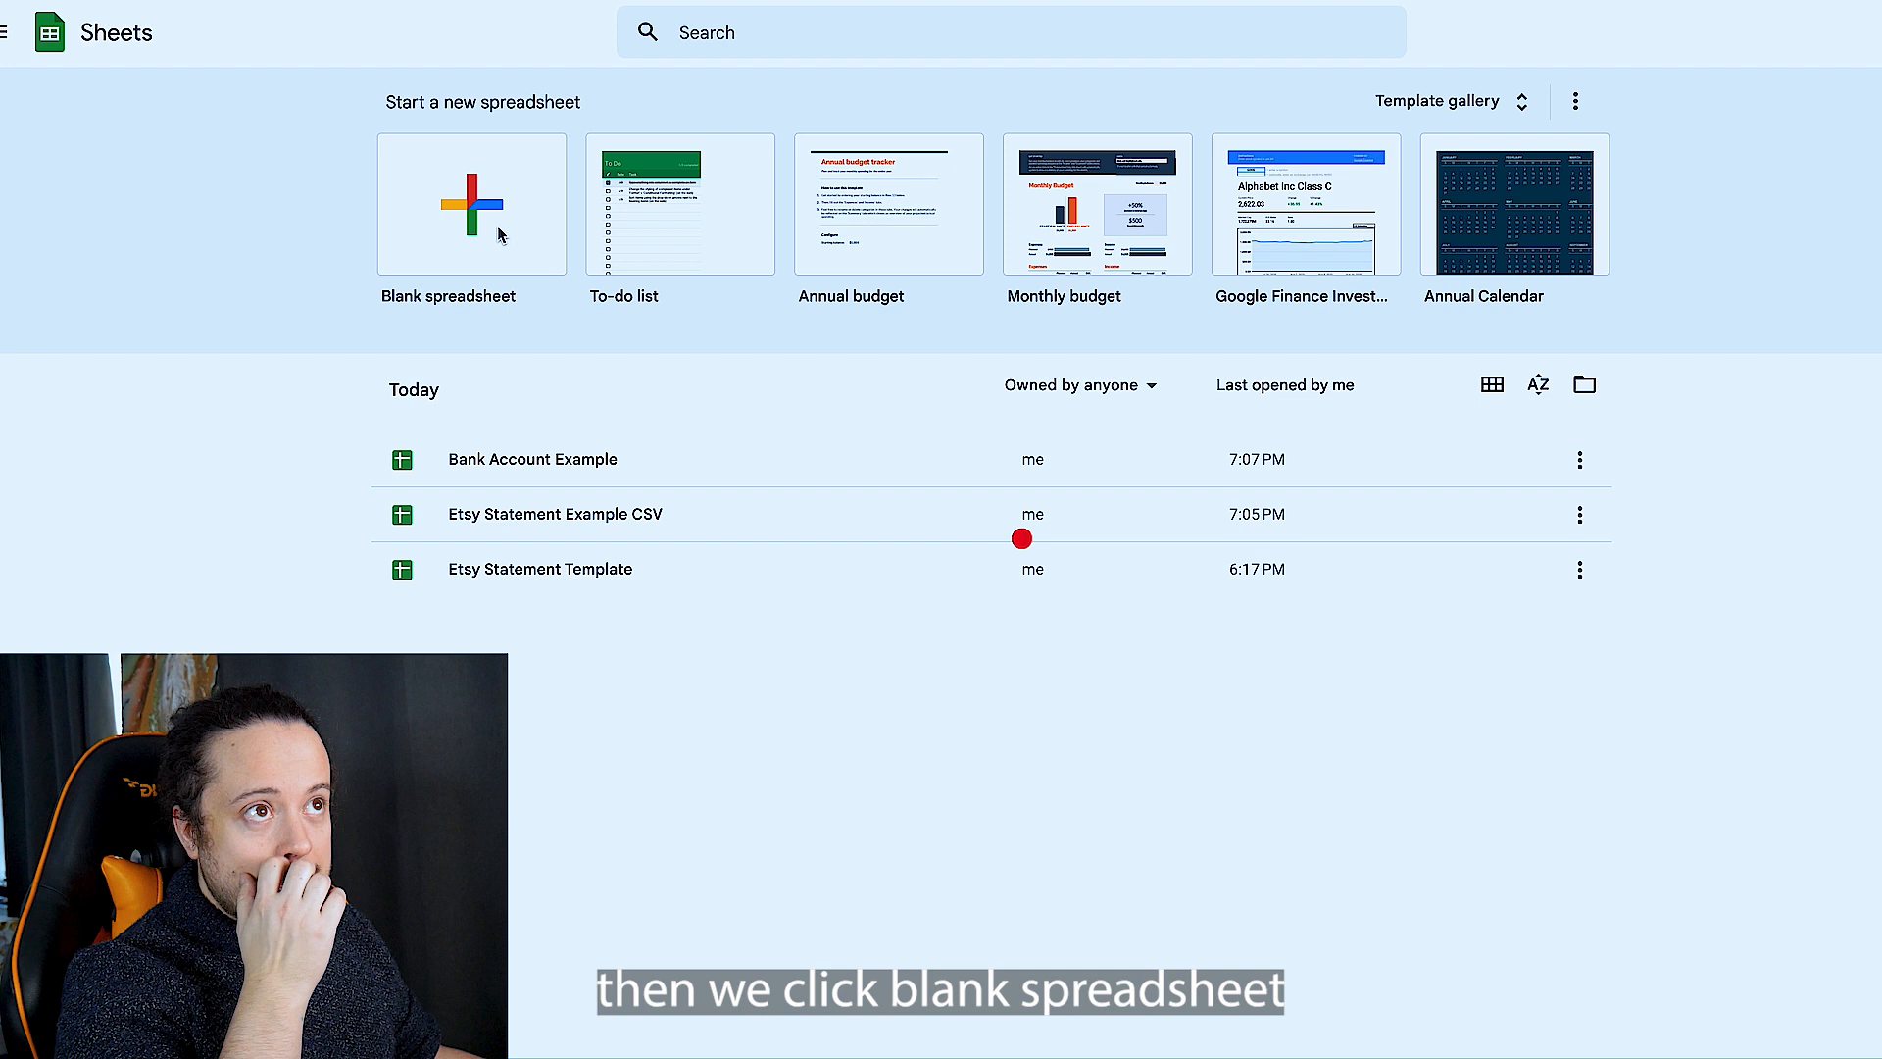
click(38, 46)
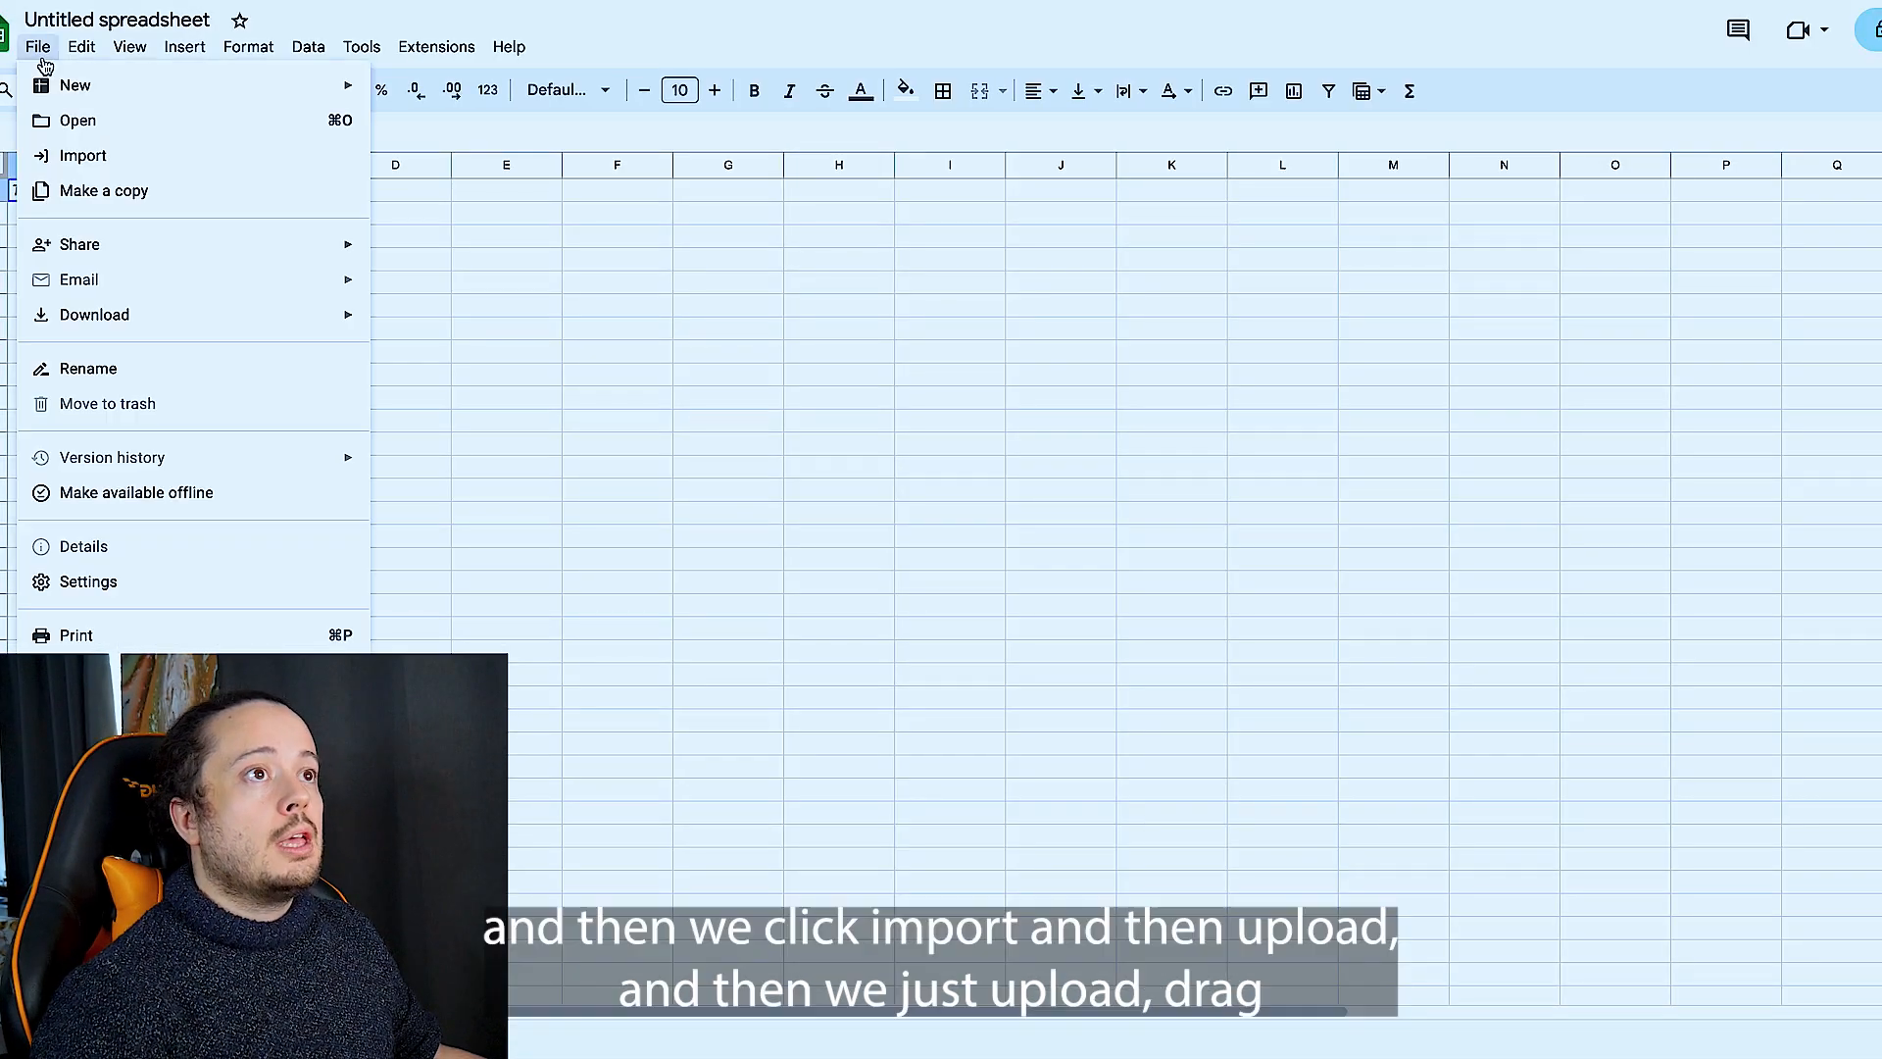
click(100, 155)
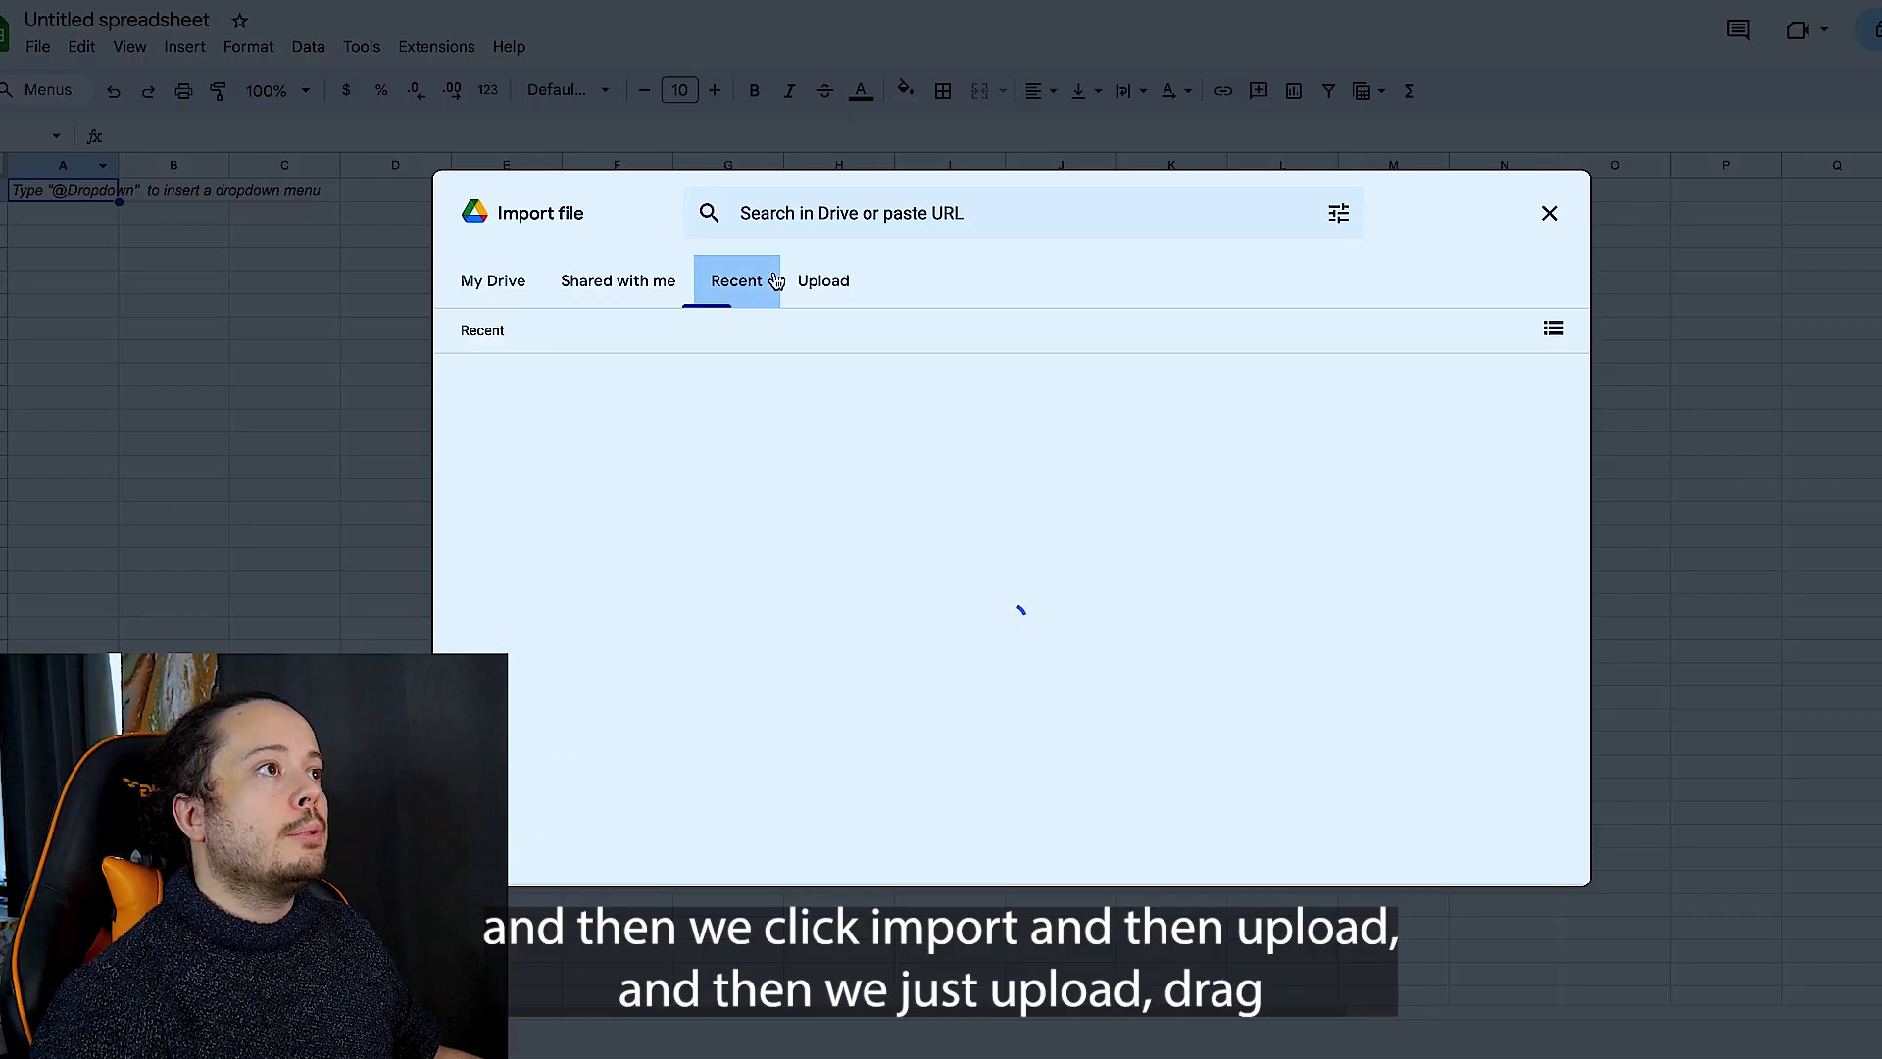
click(823, 283)
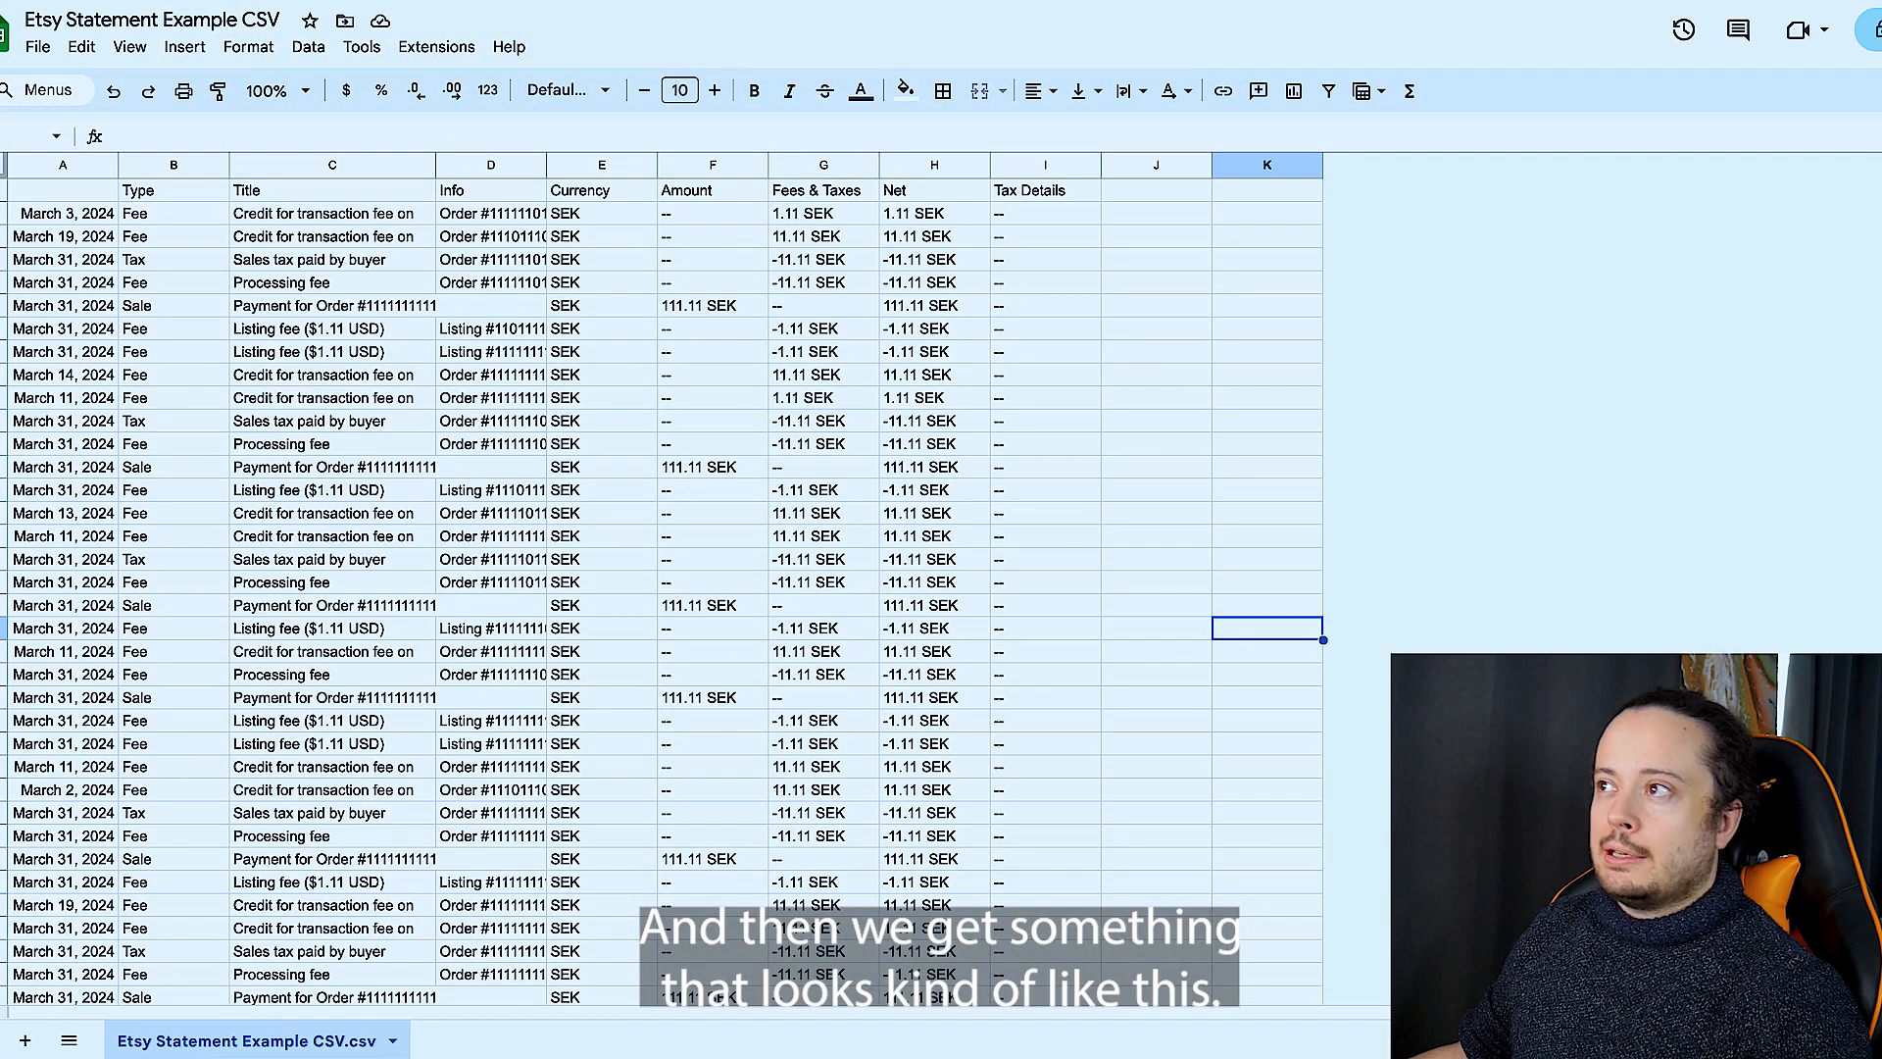
- Copy the category columns J to S from Etsy Statement Template and paste them into Etsy Statement Example CSV starting at J1
click(936, 166)
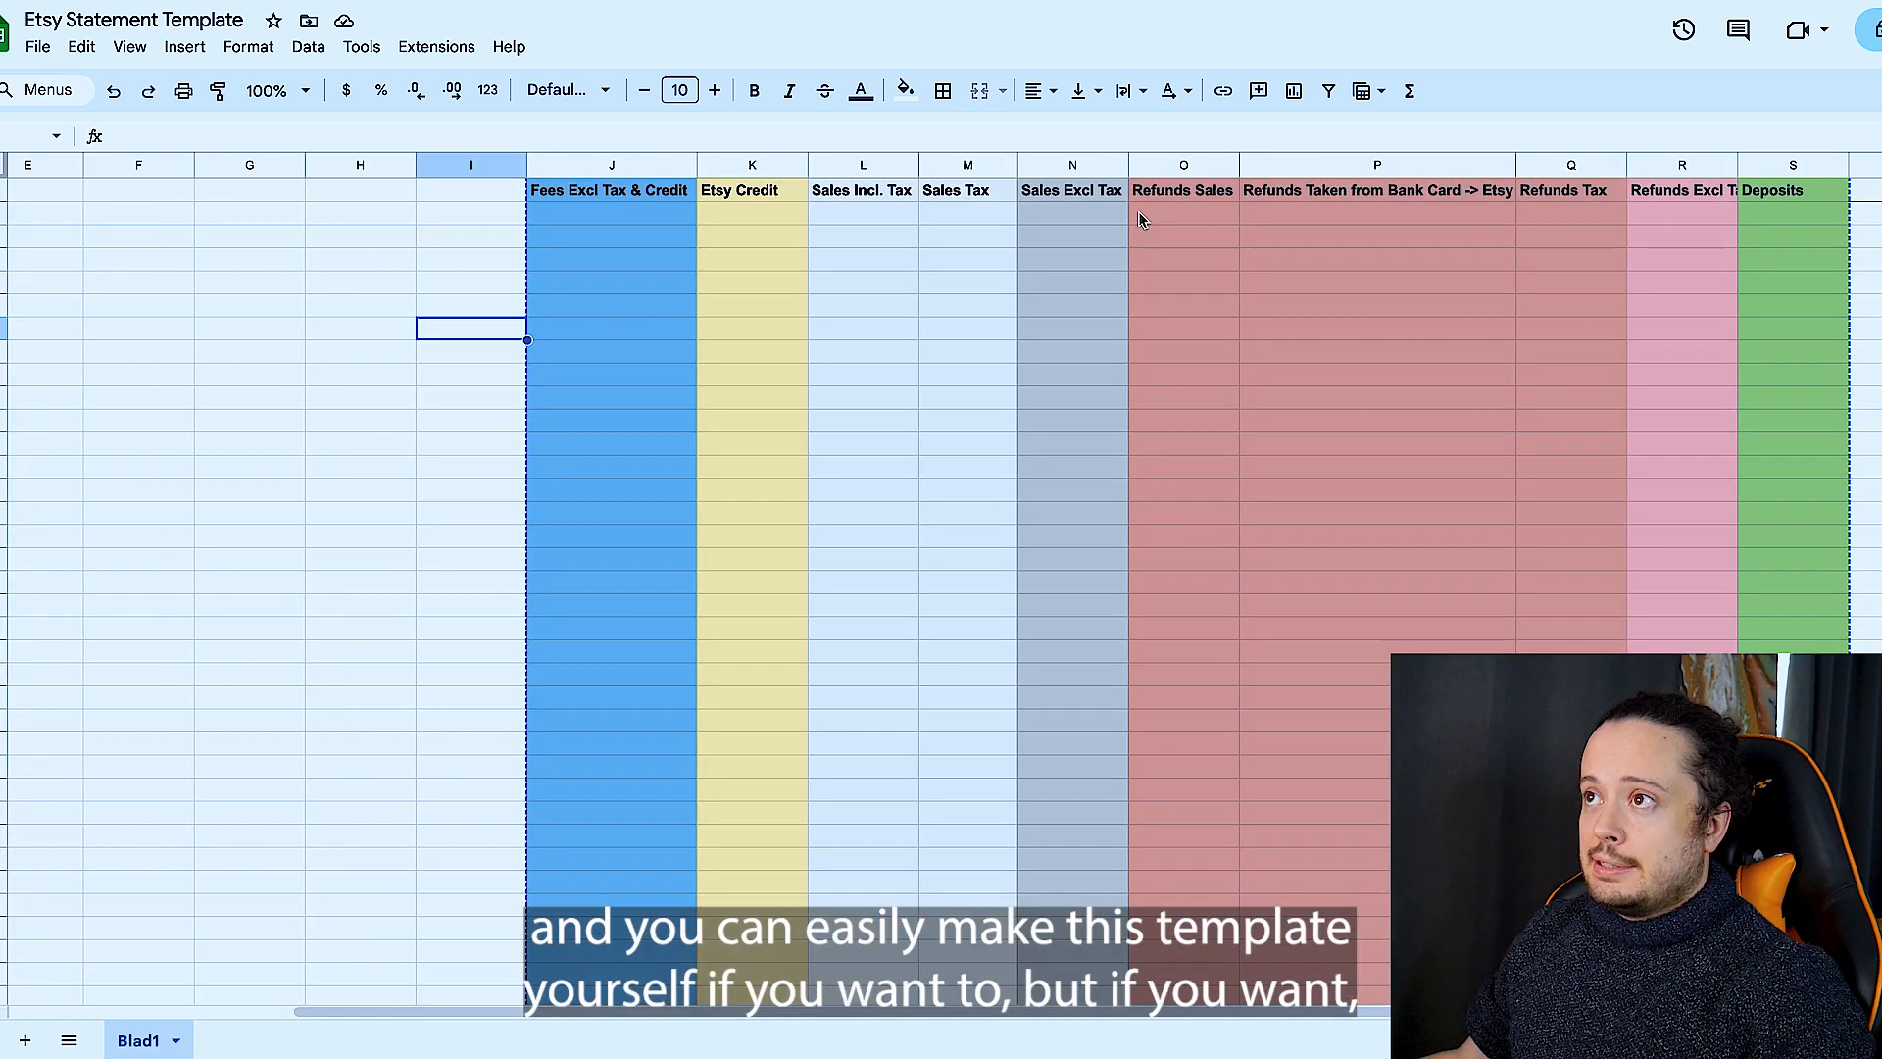
click(616, 172)
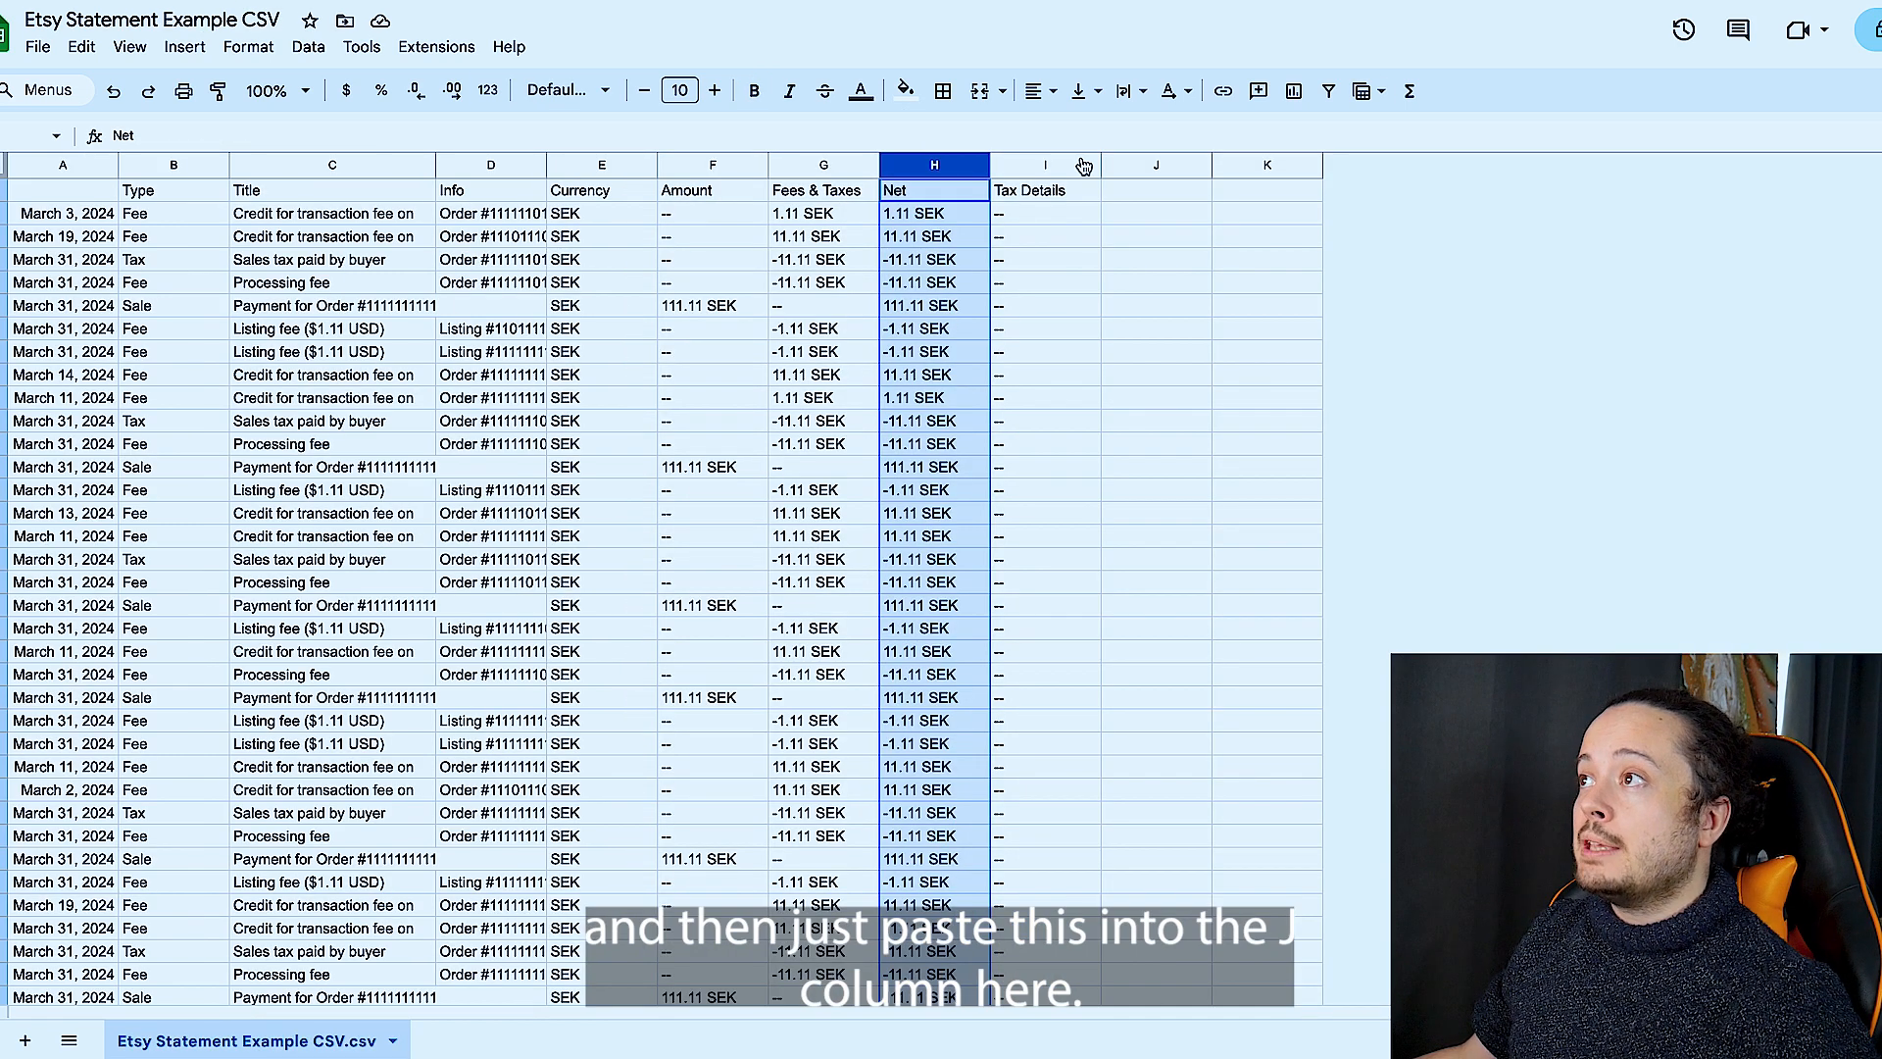
click(1137, 194)
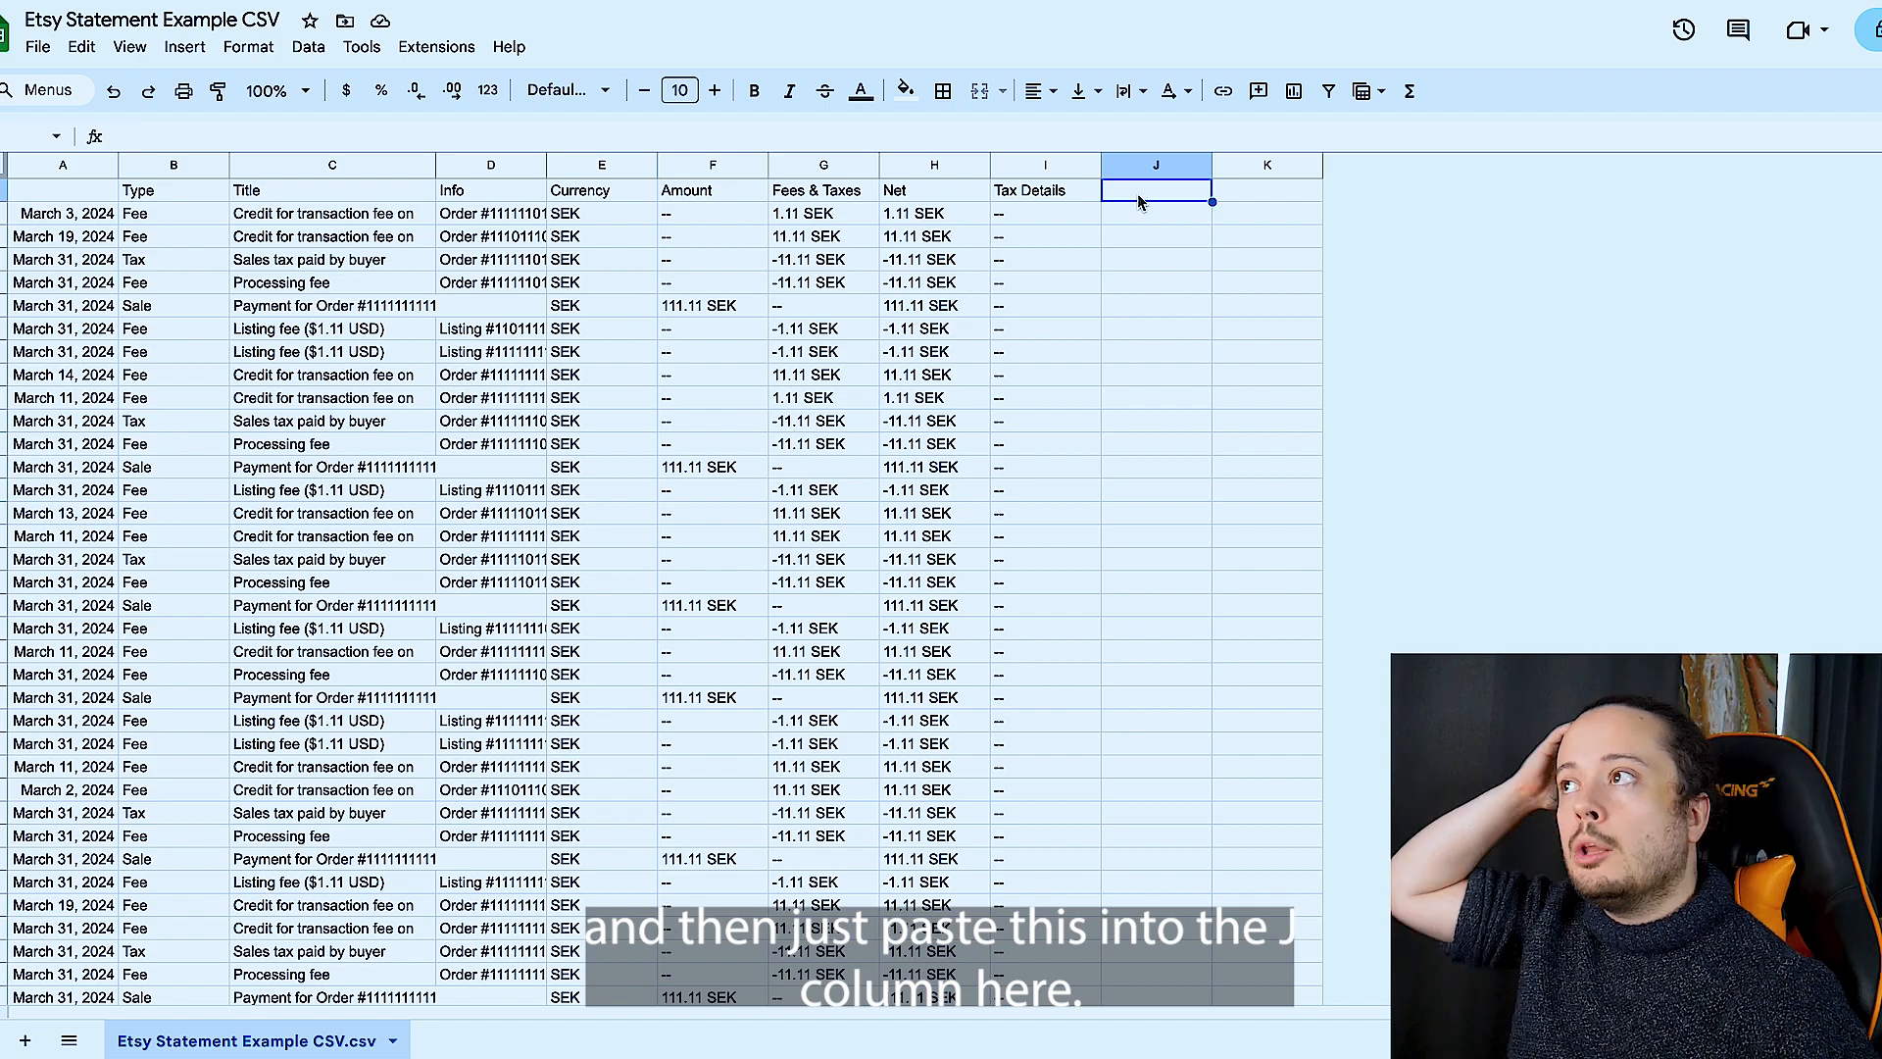
key(ctrl+v)
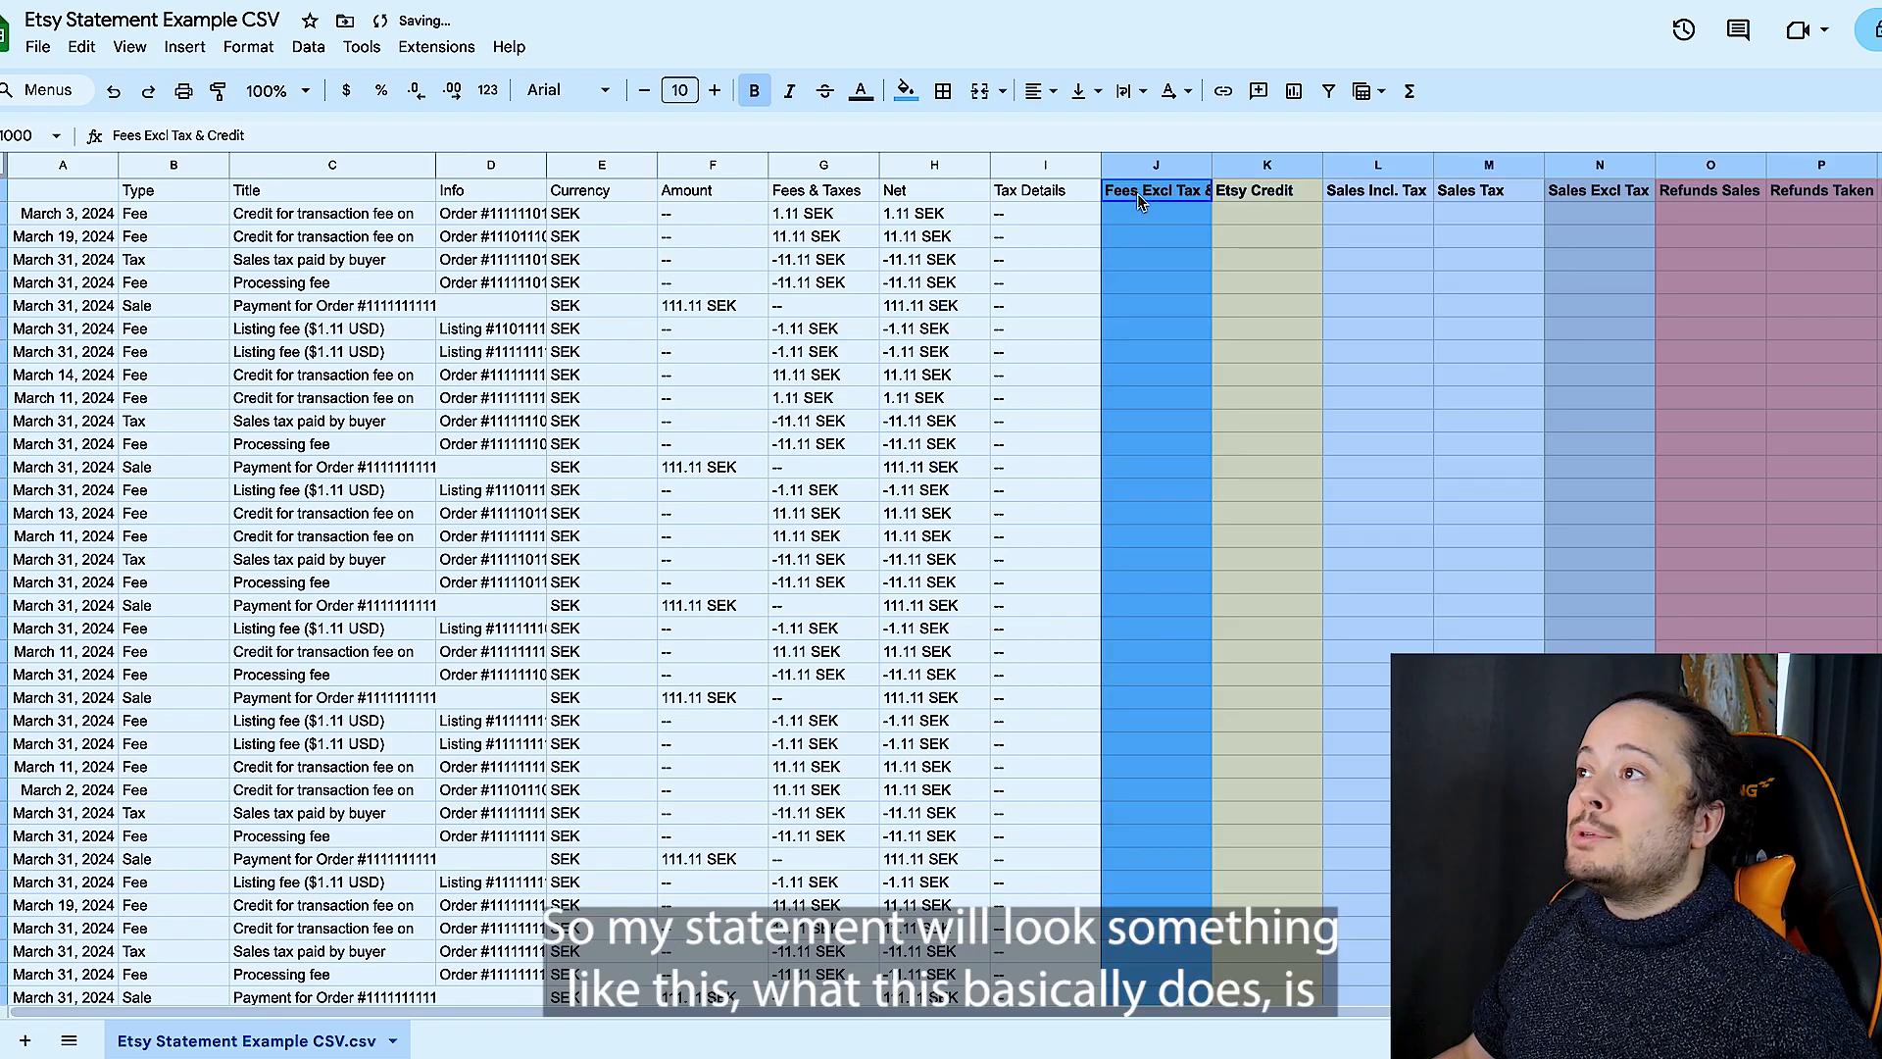
- Review the category columns beside the statement data, from Fees Excl Tax & Credit through the refund columns
scroll(1137, 192, right, 2)
scroll(1137, 192, left, 2)
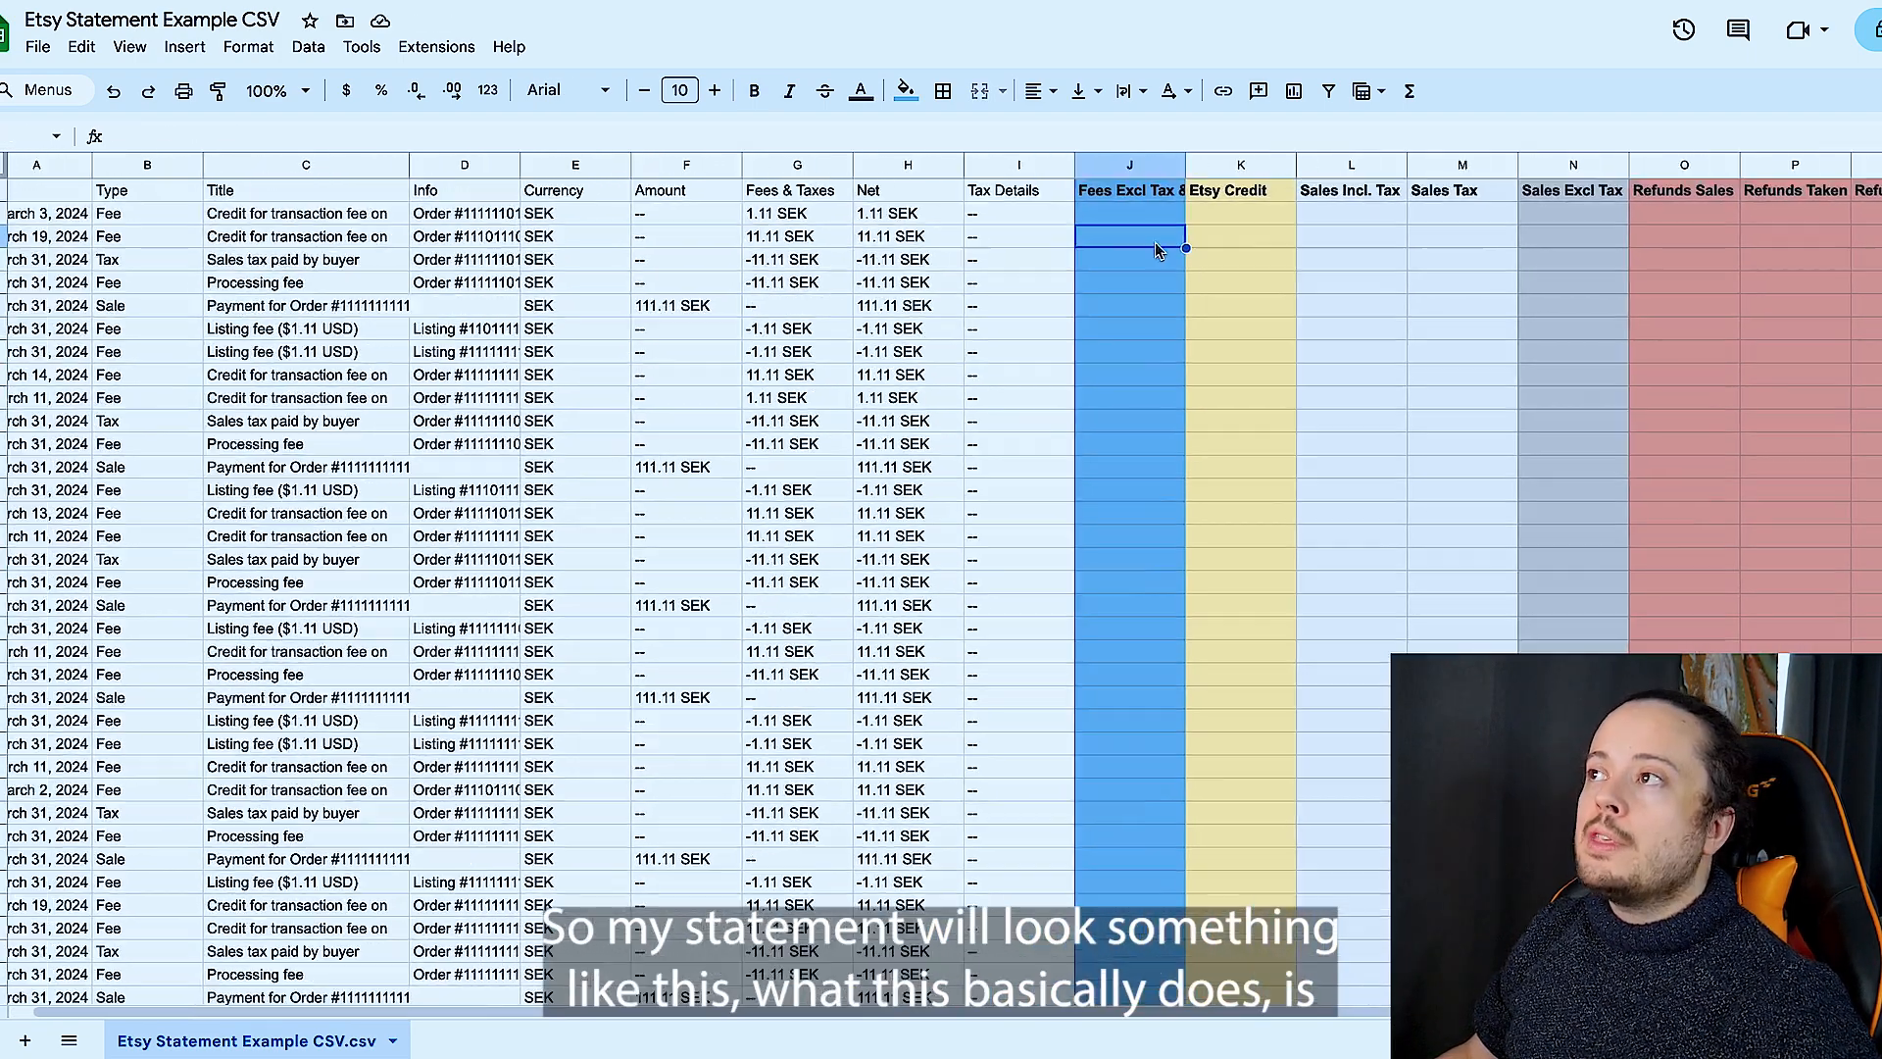
click(1155, 243)
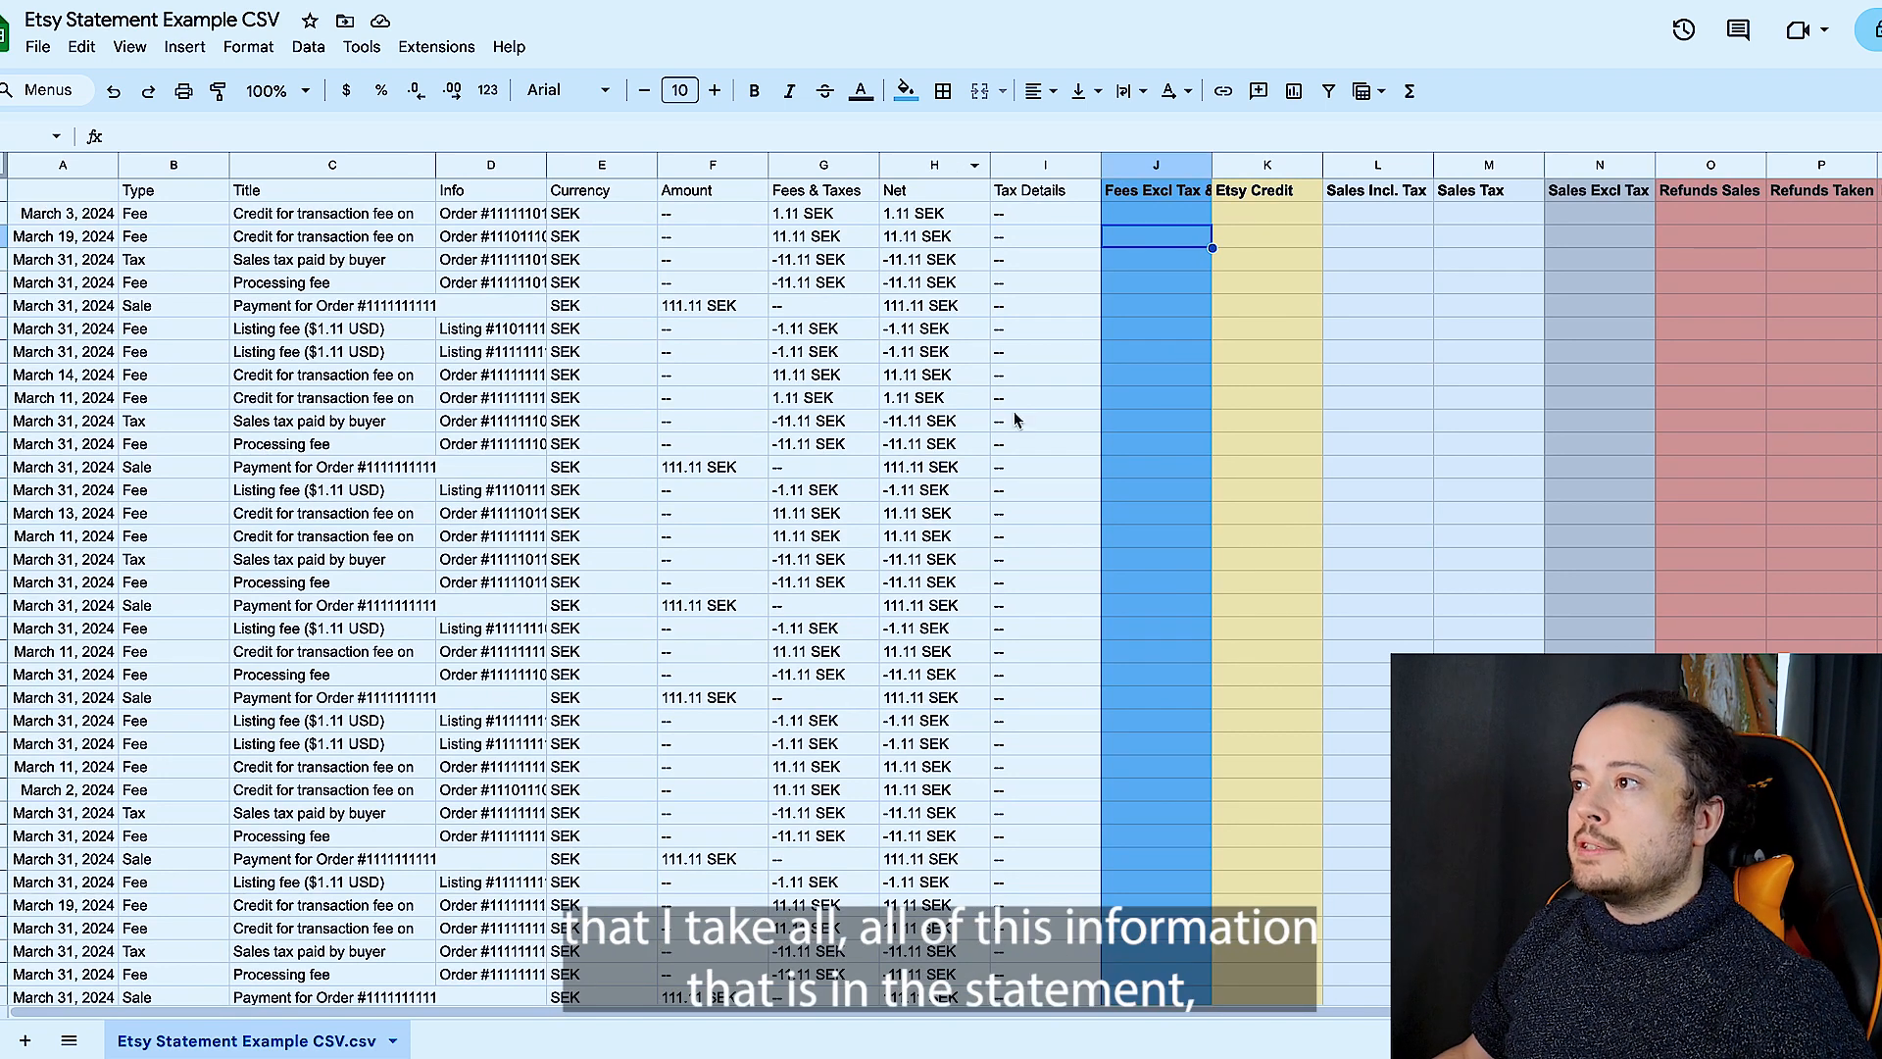
scroll(1220, 487, right, 2)
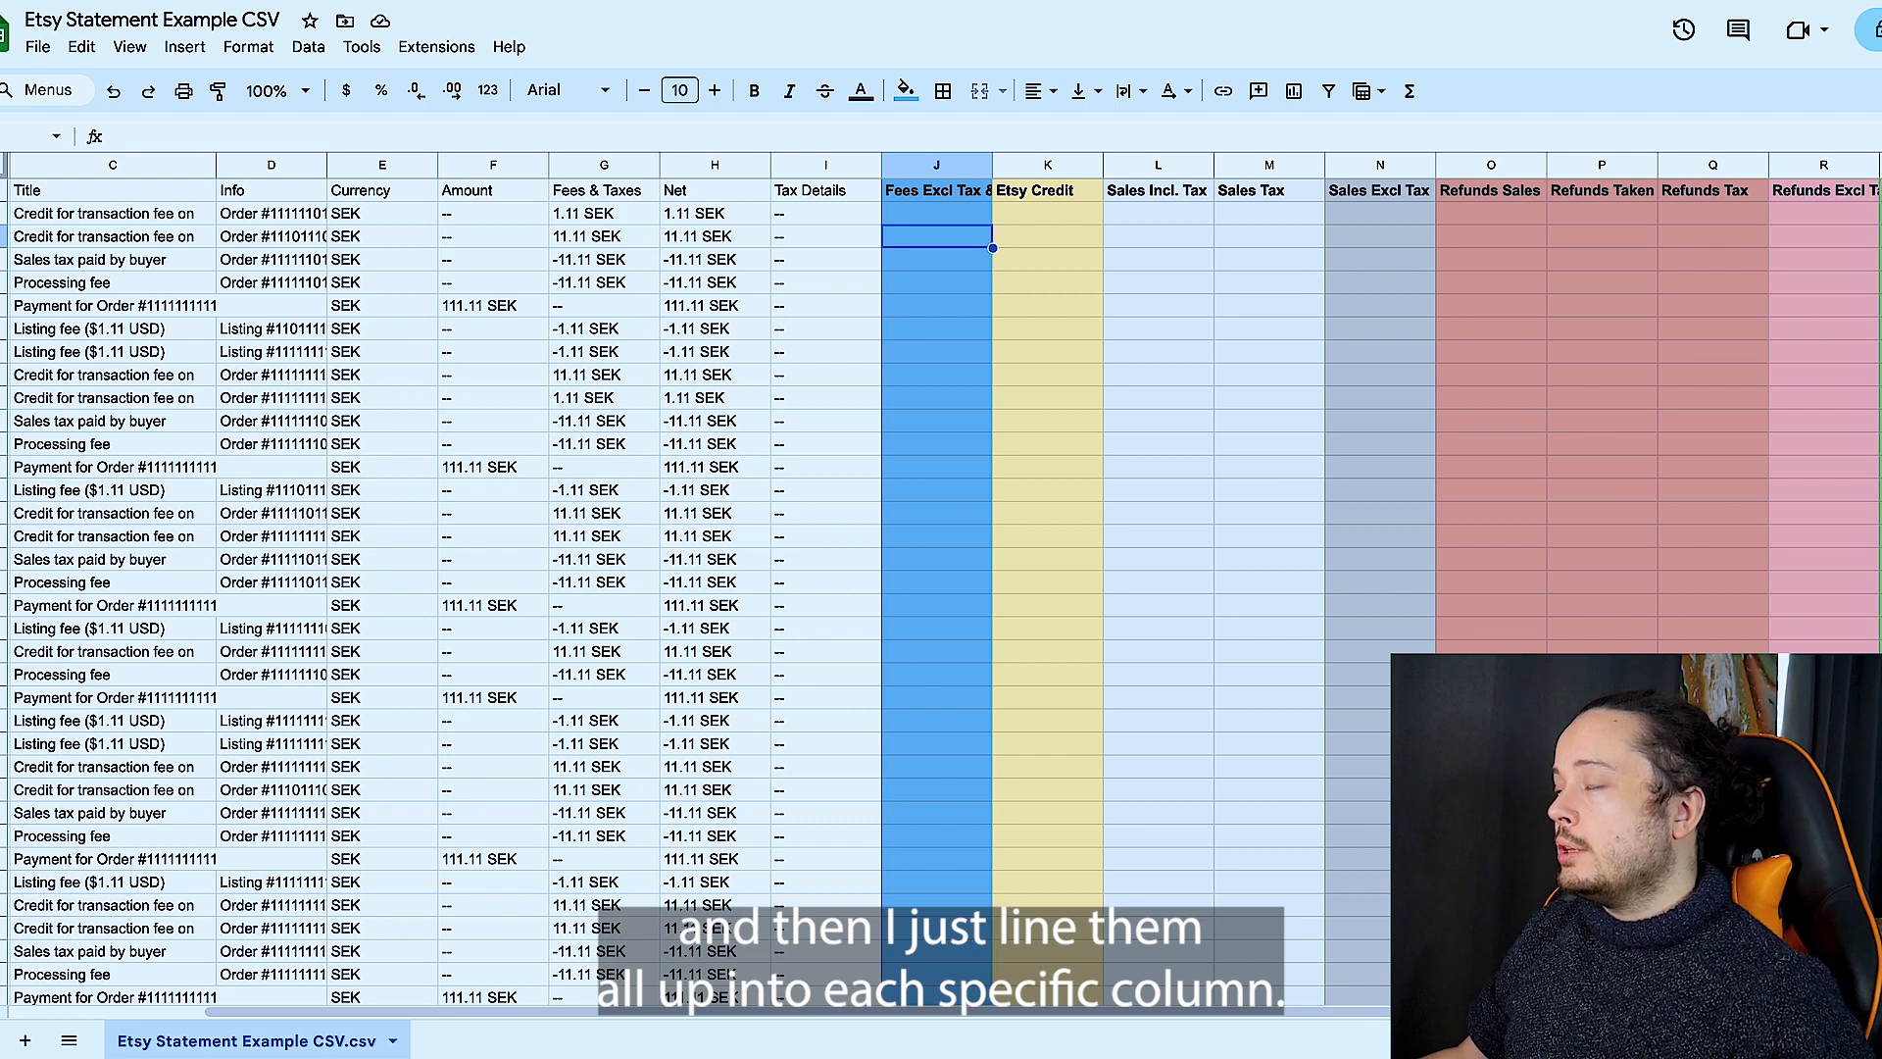
click(1820, 261)
click(1713, 263)
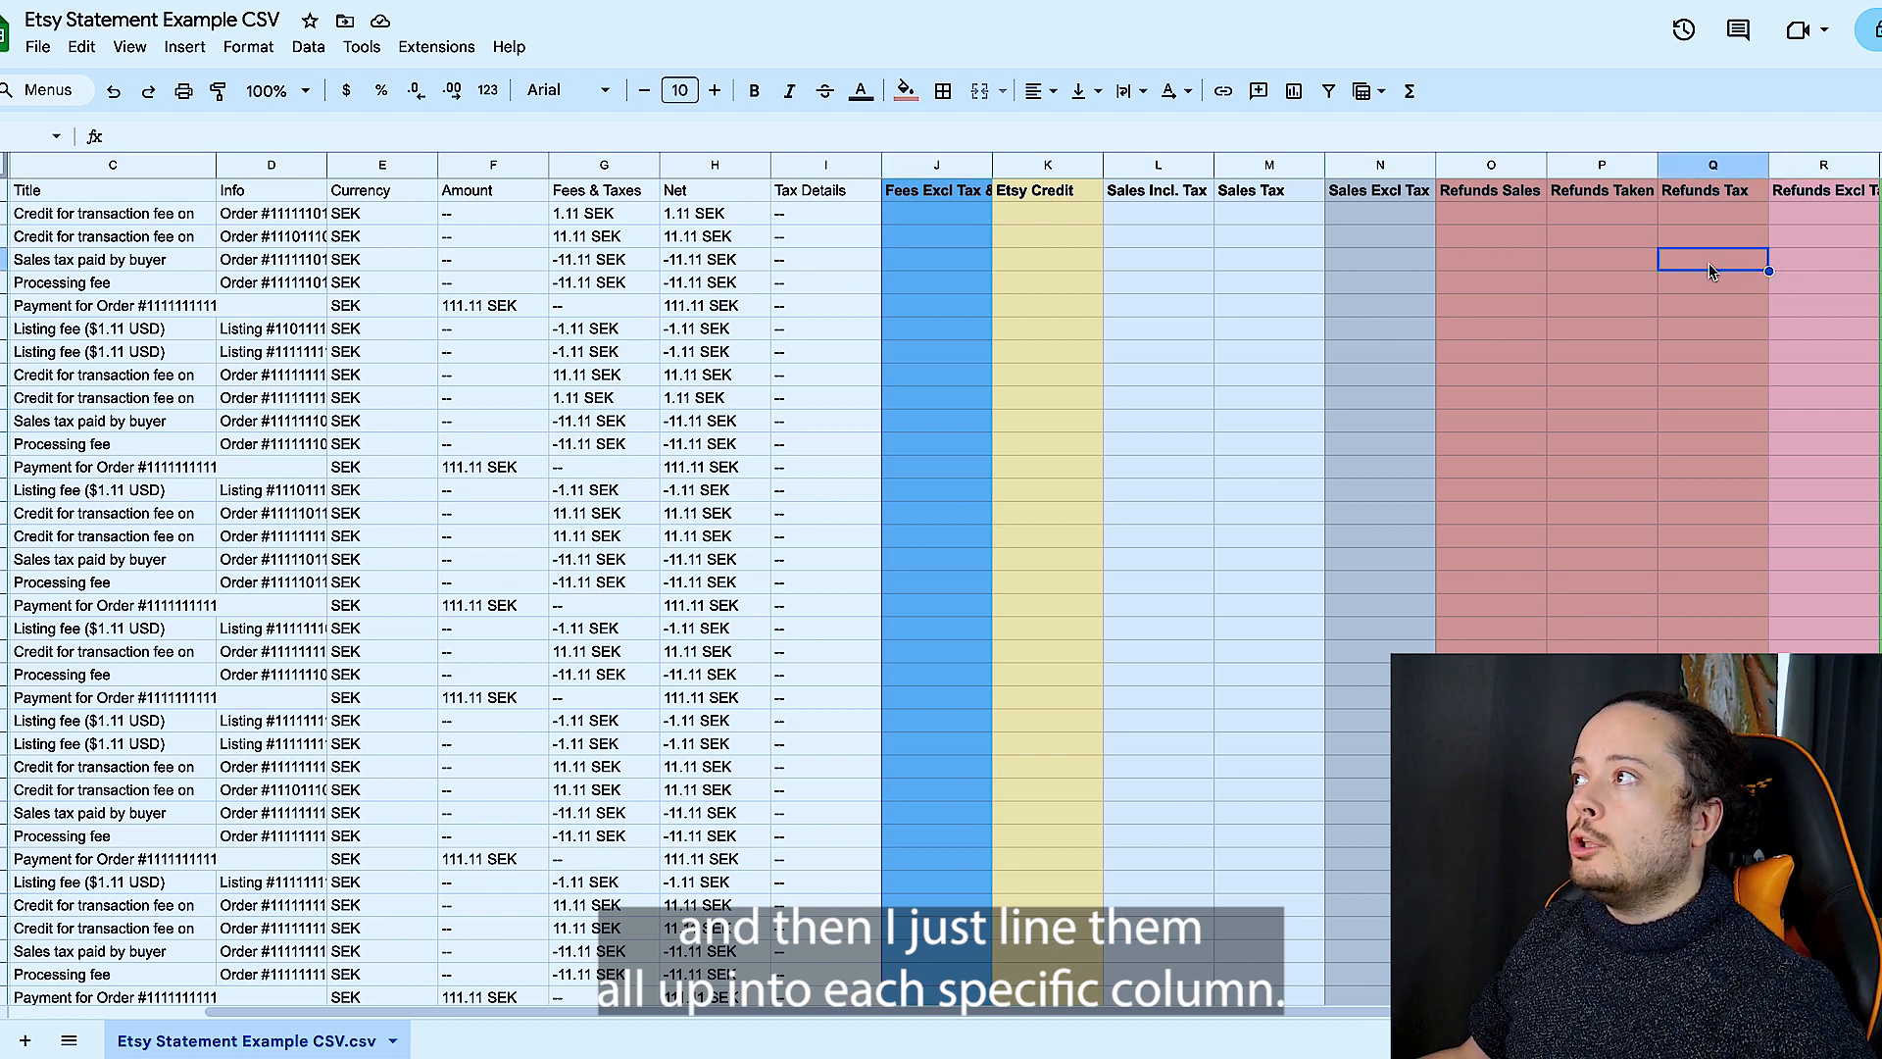
click(1608, 263)
click(1534, 257)
scroll(1534, 258, left, 2)
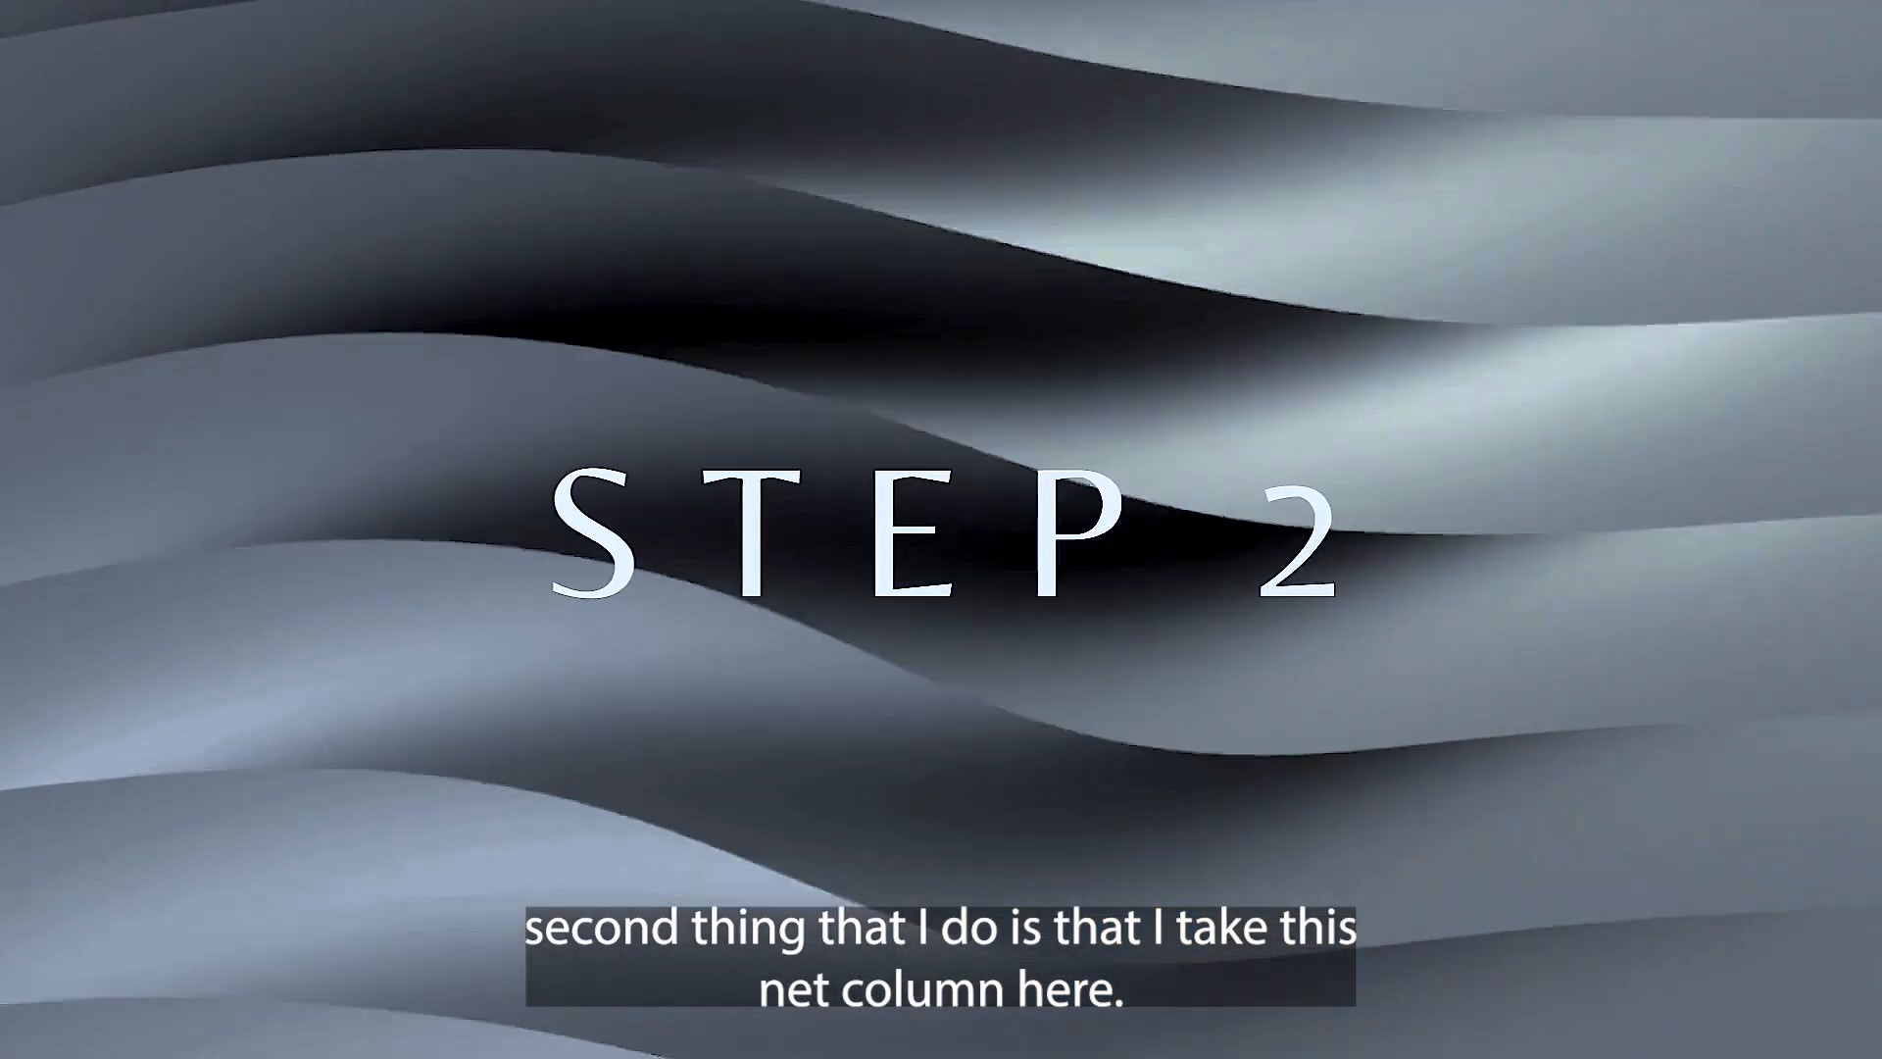
- Copy the values of the Net column and paste them into the Fees Excl Tax & Credit column starting at J2
click(899, 166)
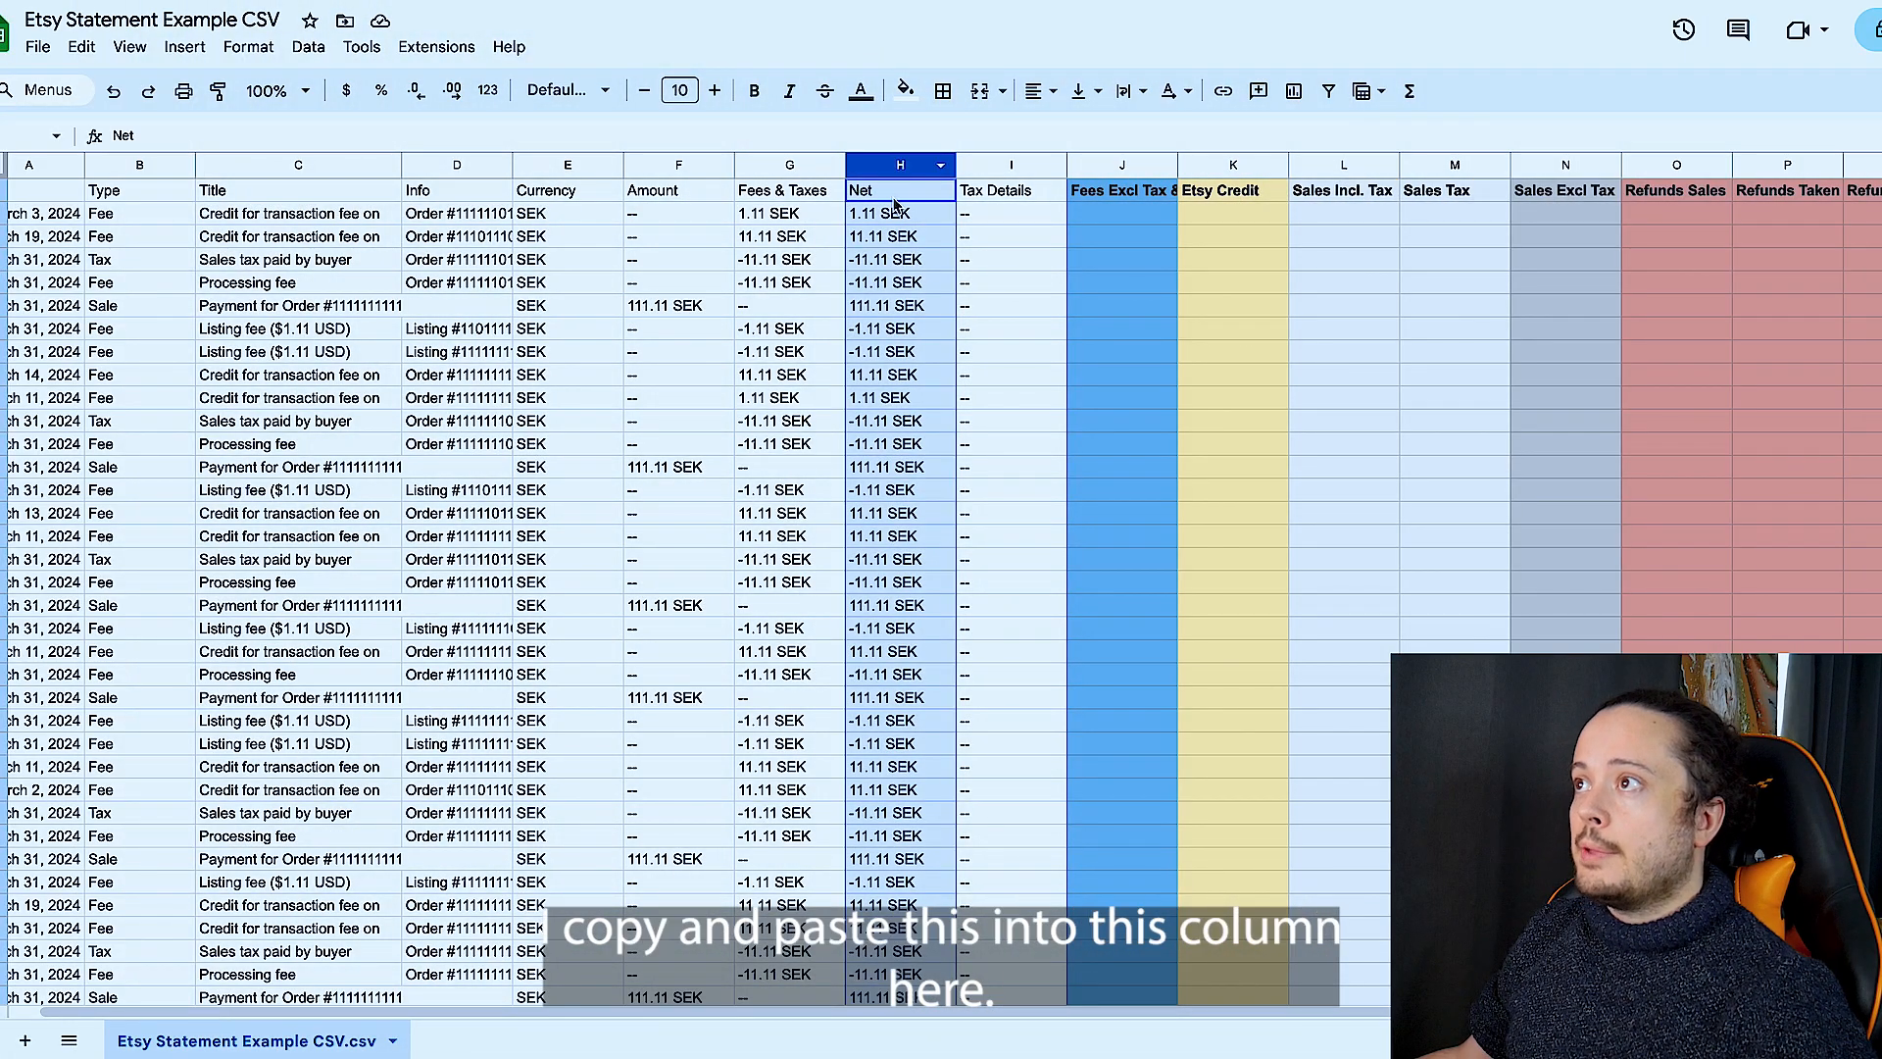
super+click(894, 198)
key(super+c)
click(1113, 224)
key(super+v)
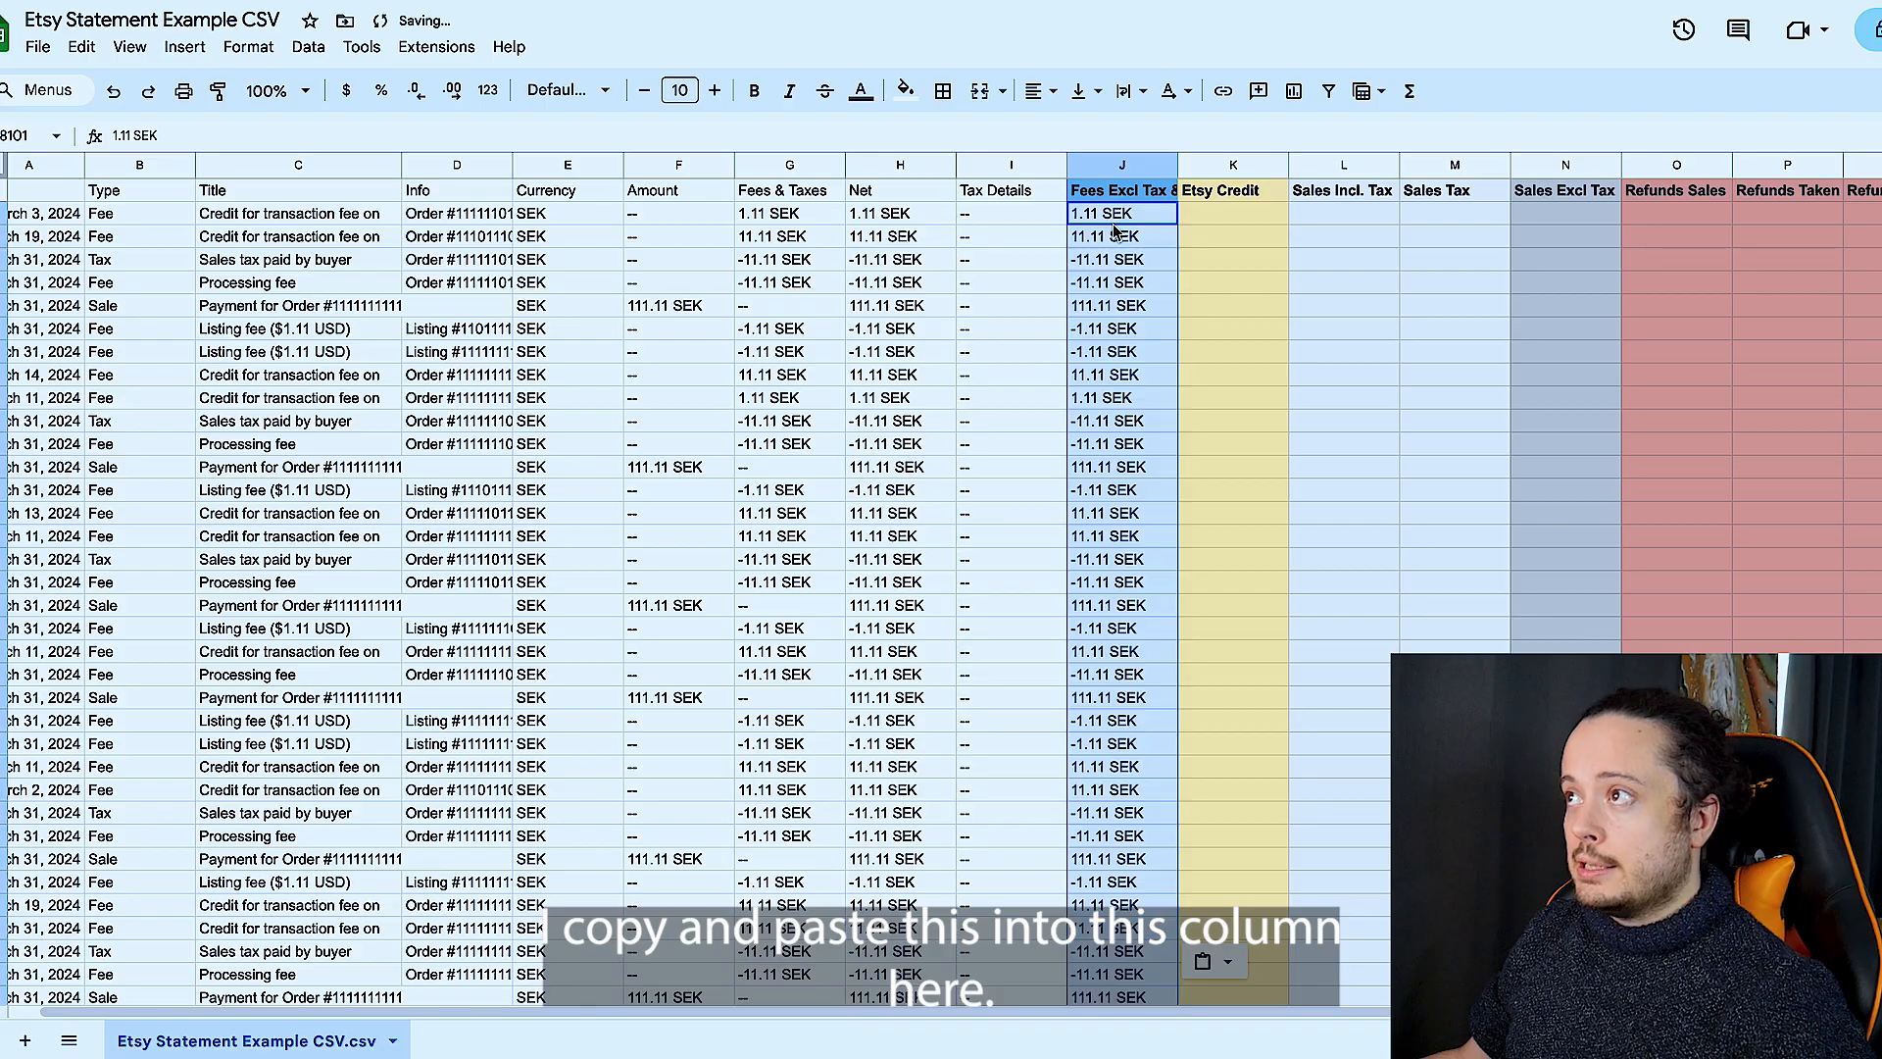
click(1363, 655)
scroll(801, 691, down, 20)
scroll(802, 691, left, 1)
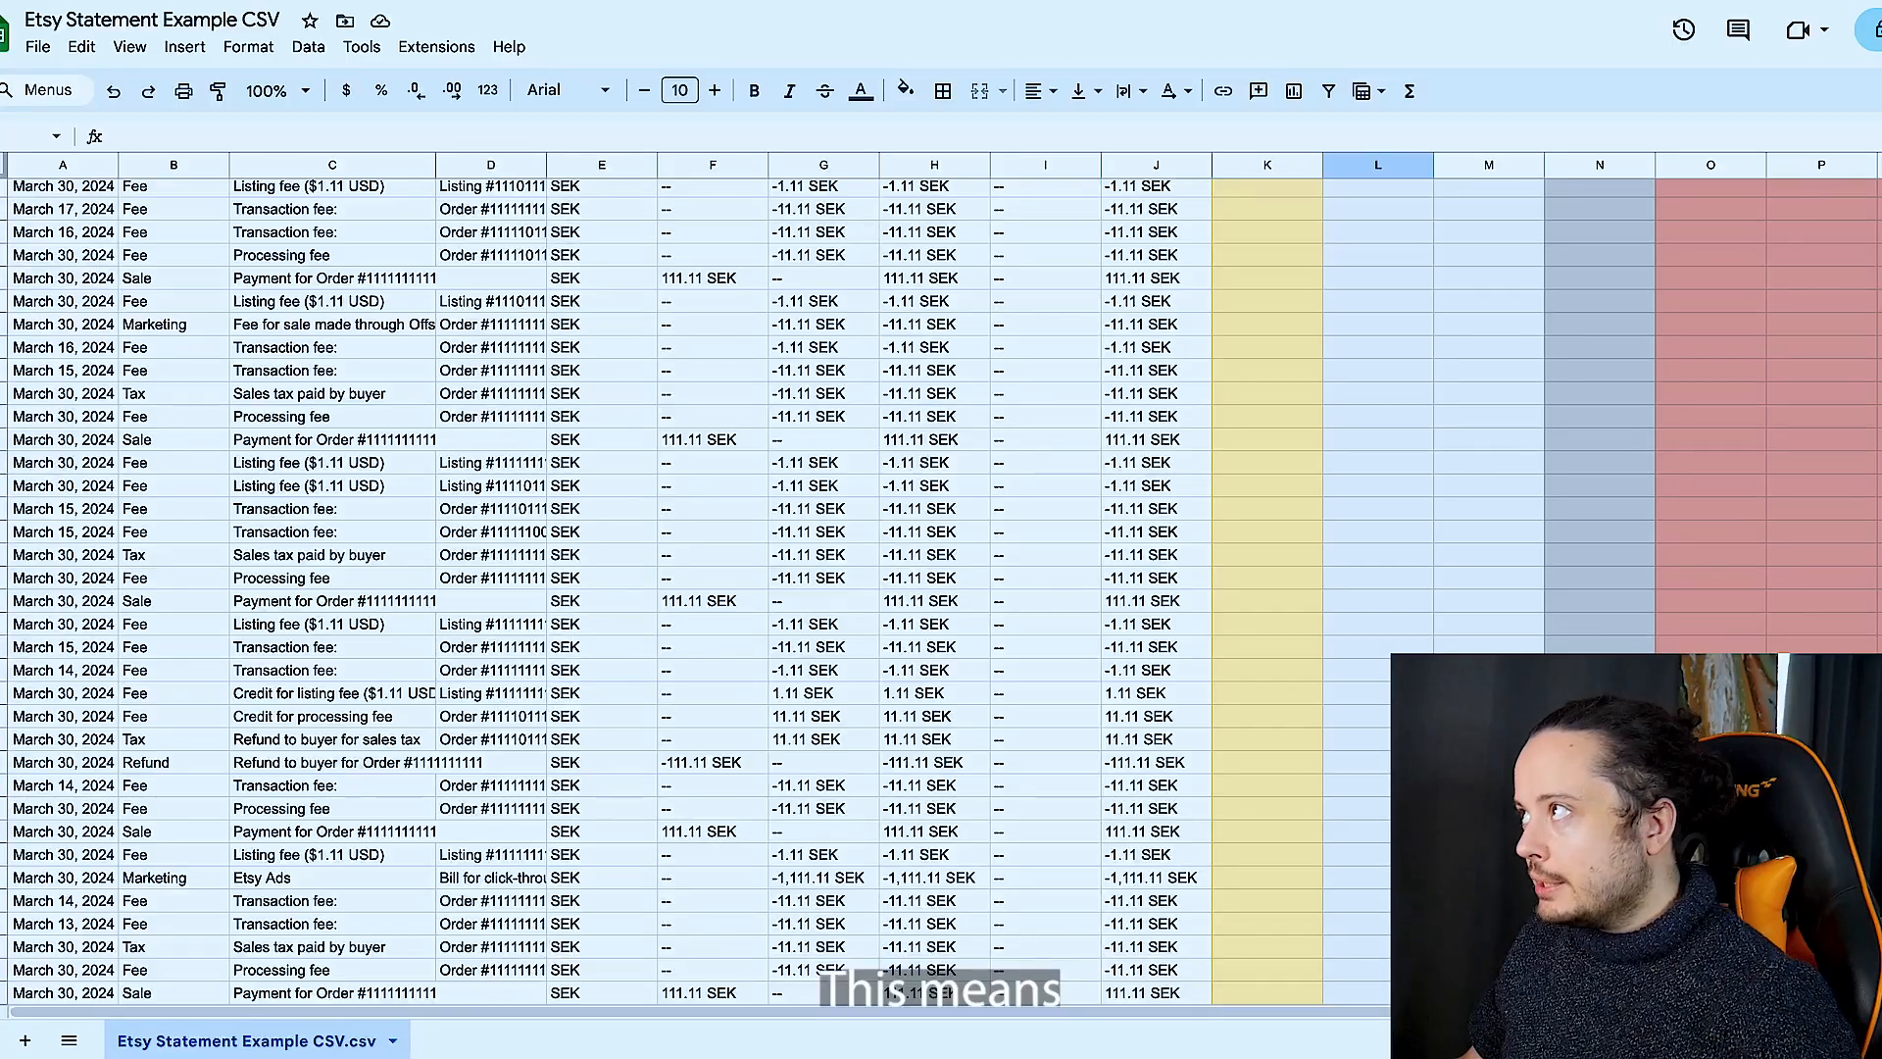
scroll(941, 588, up, 3)
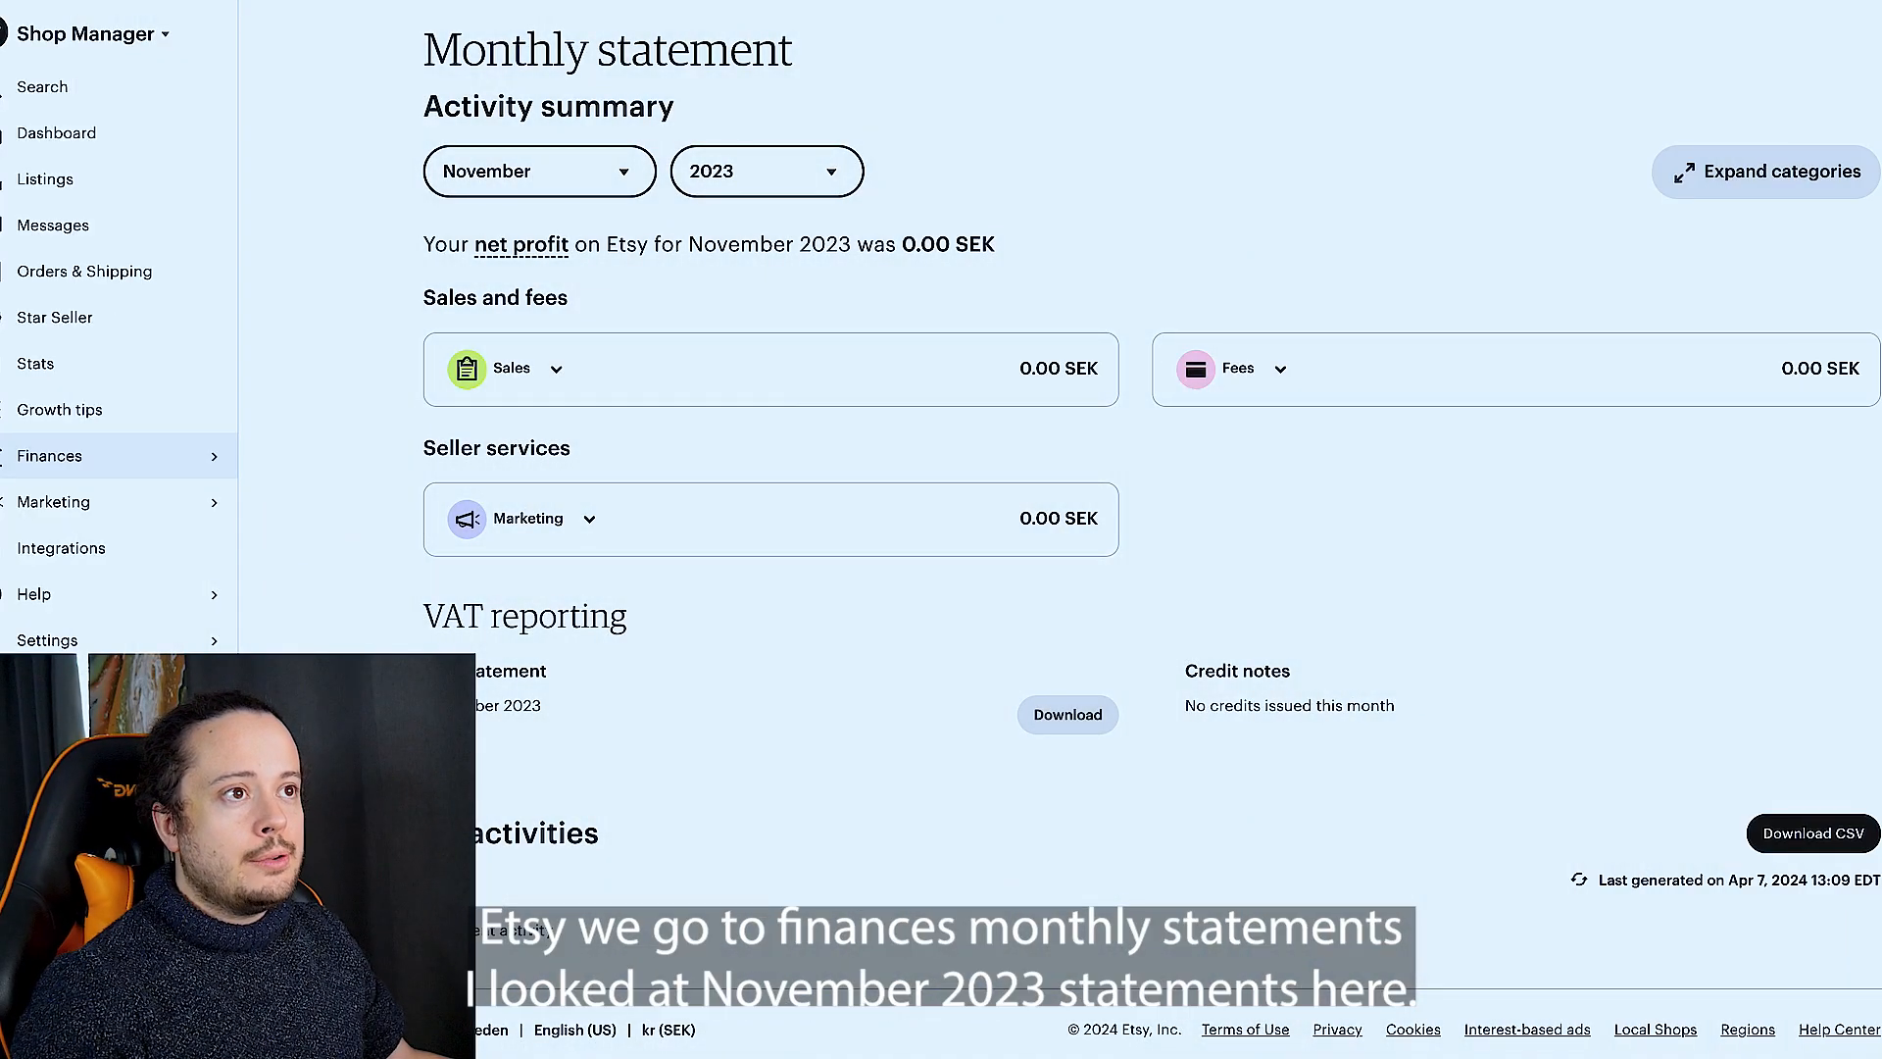
- Switch to the Etsy monthly statement and change its month to December 2023
click(216, 455)
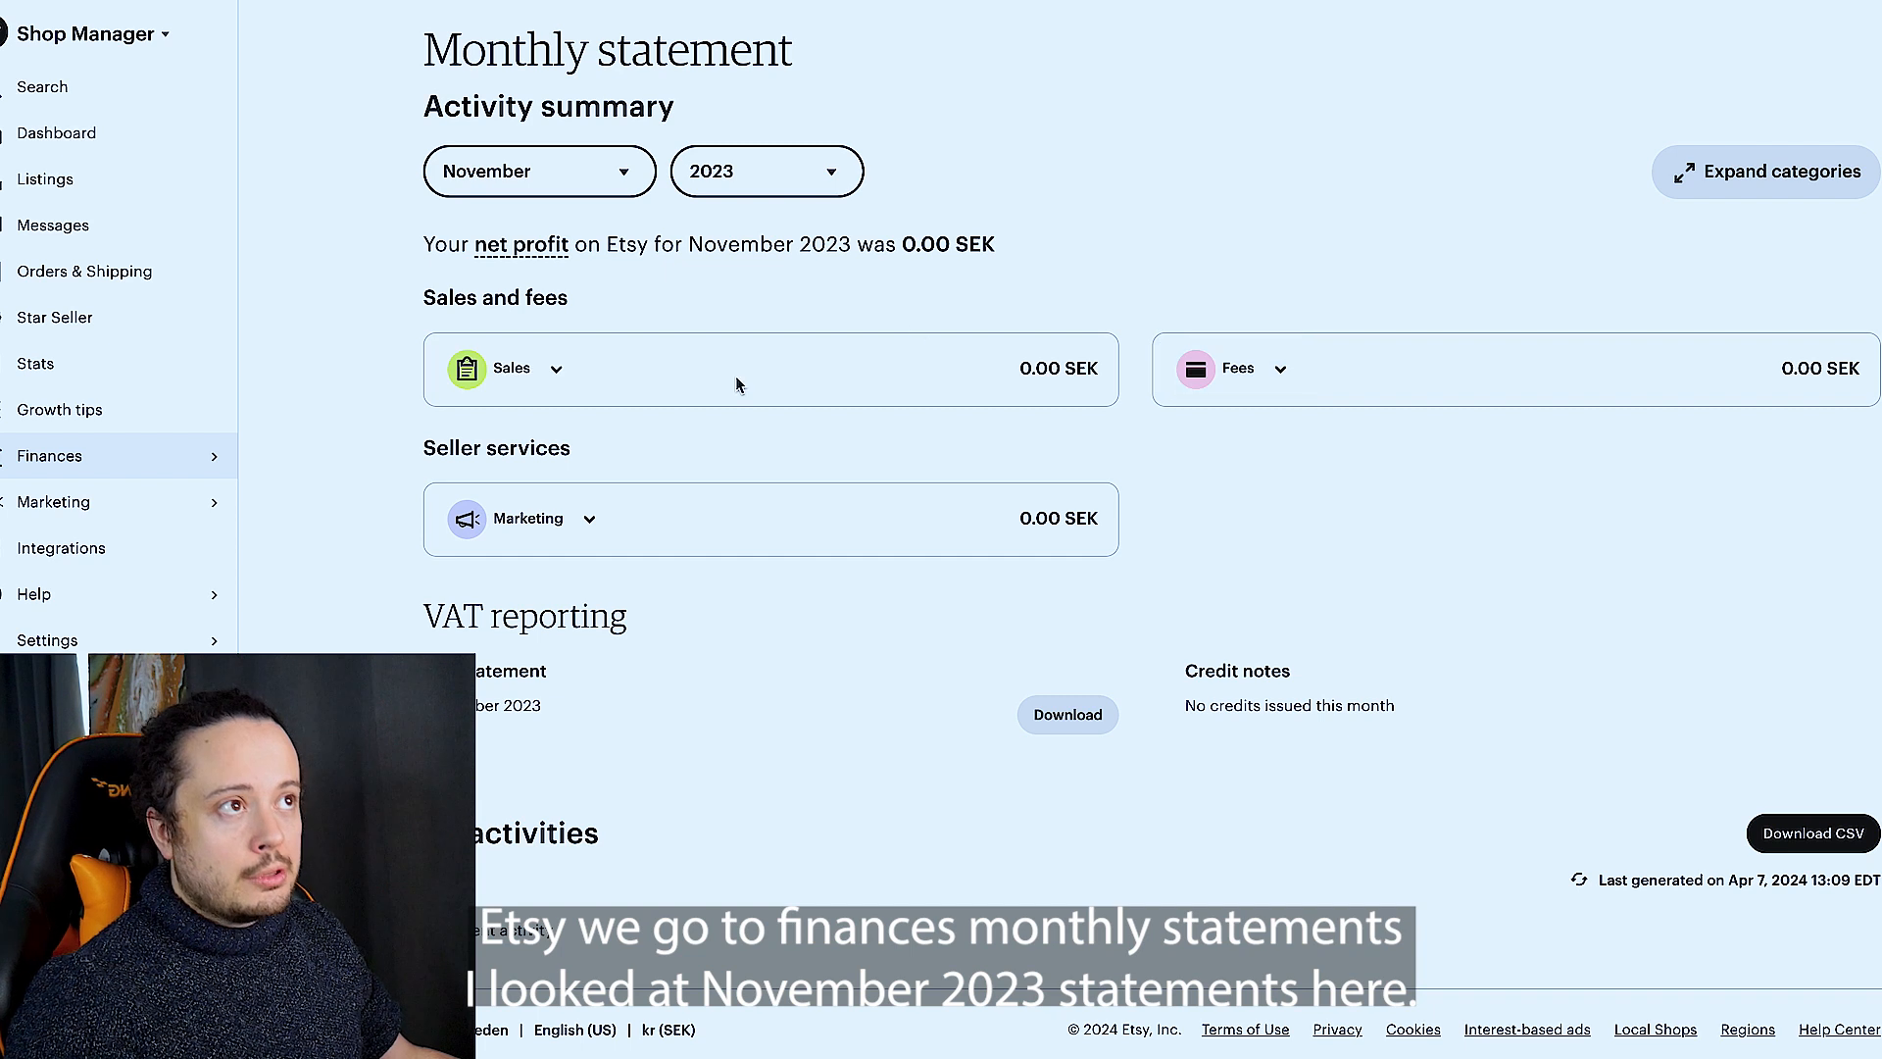
click(555, 158)
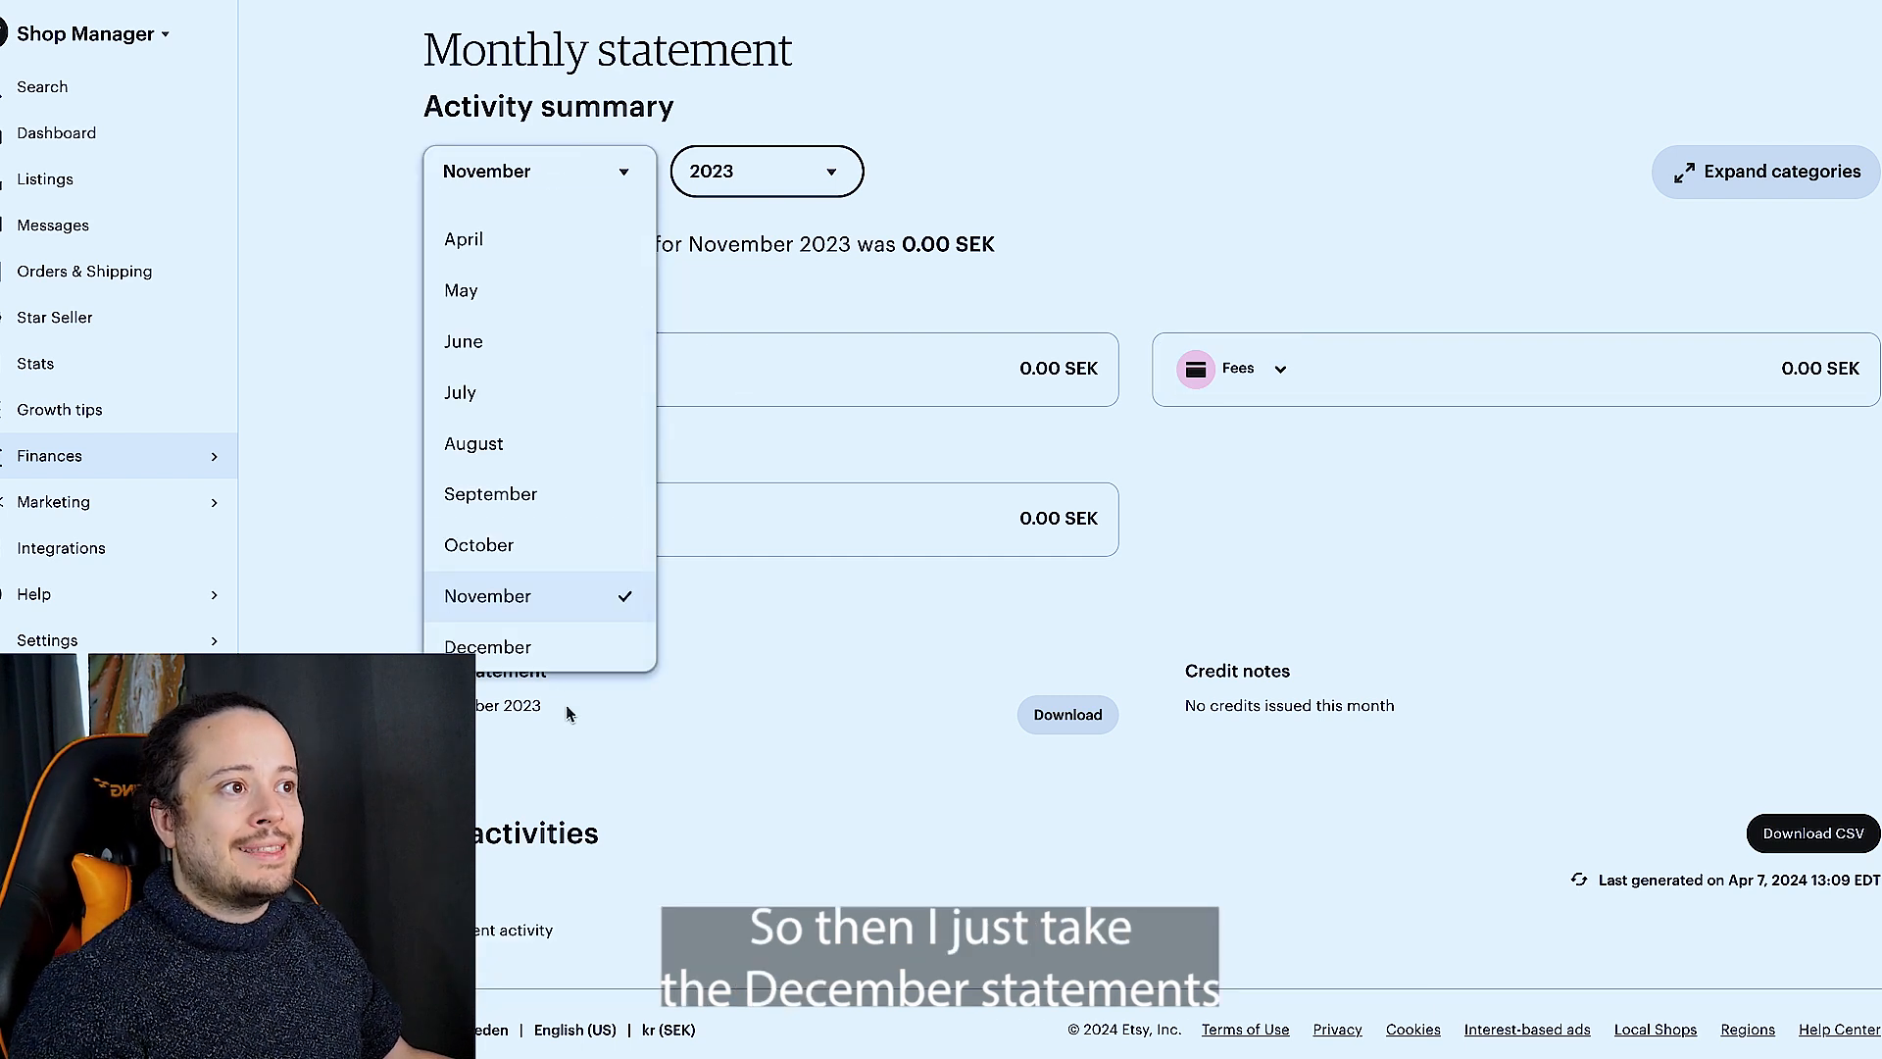
click(556, 646)
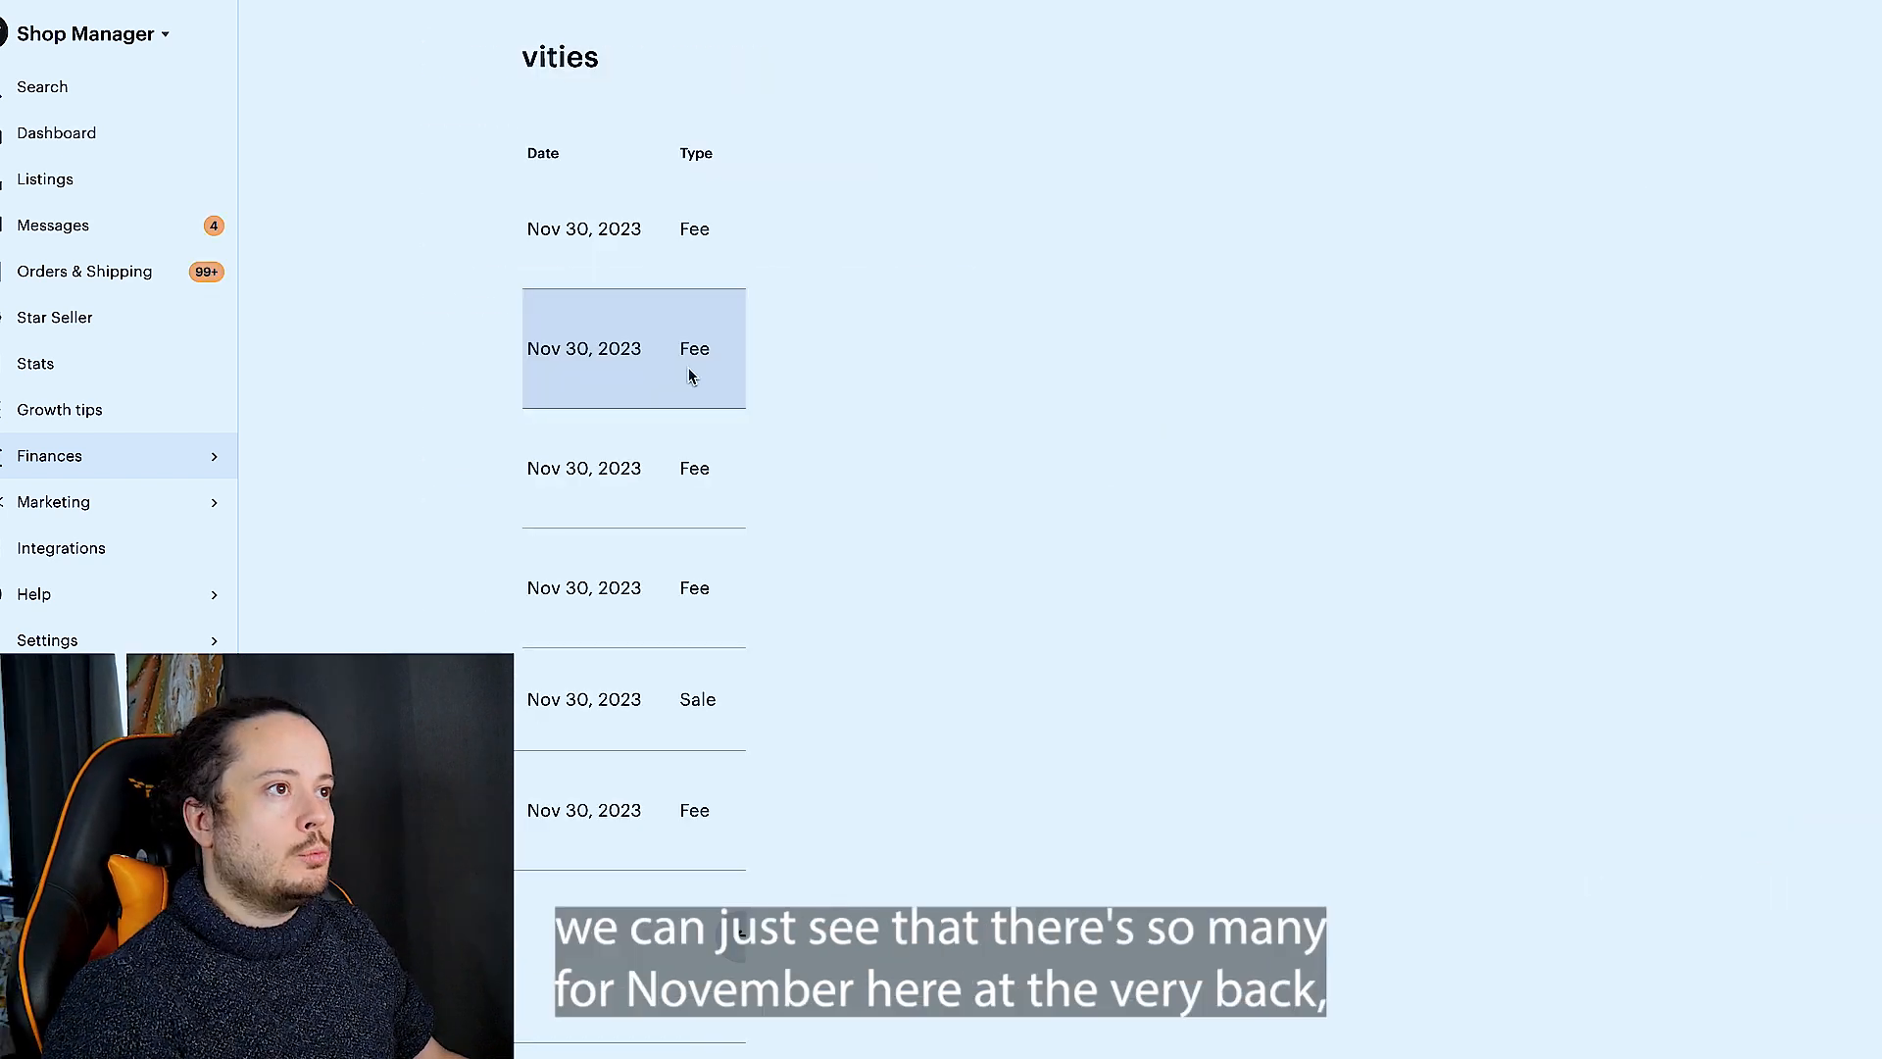
- Page back through the December statement's activities to locate the boundary between Nov 30 and Dec 1, 2023, and highlight the Nov 30 date beside it
scroll(689, 373, down, 1)
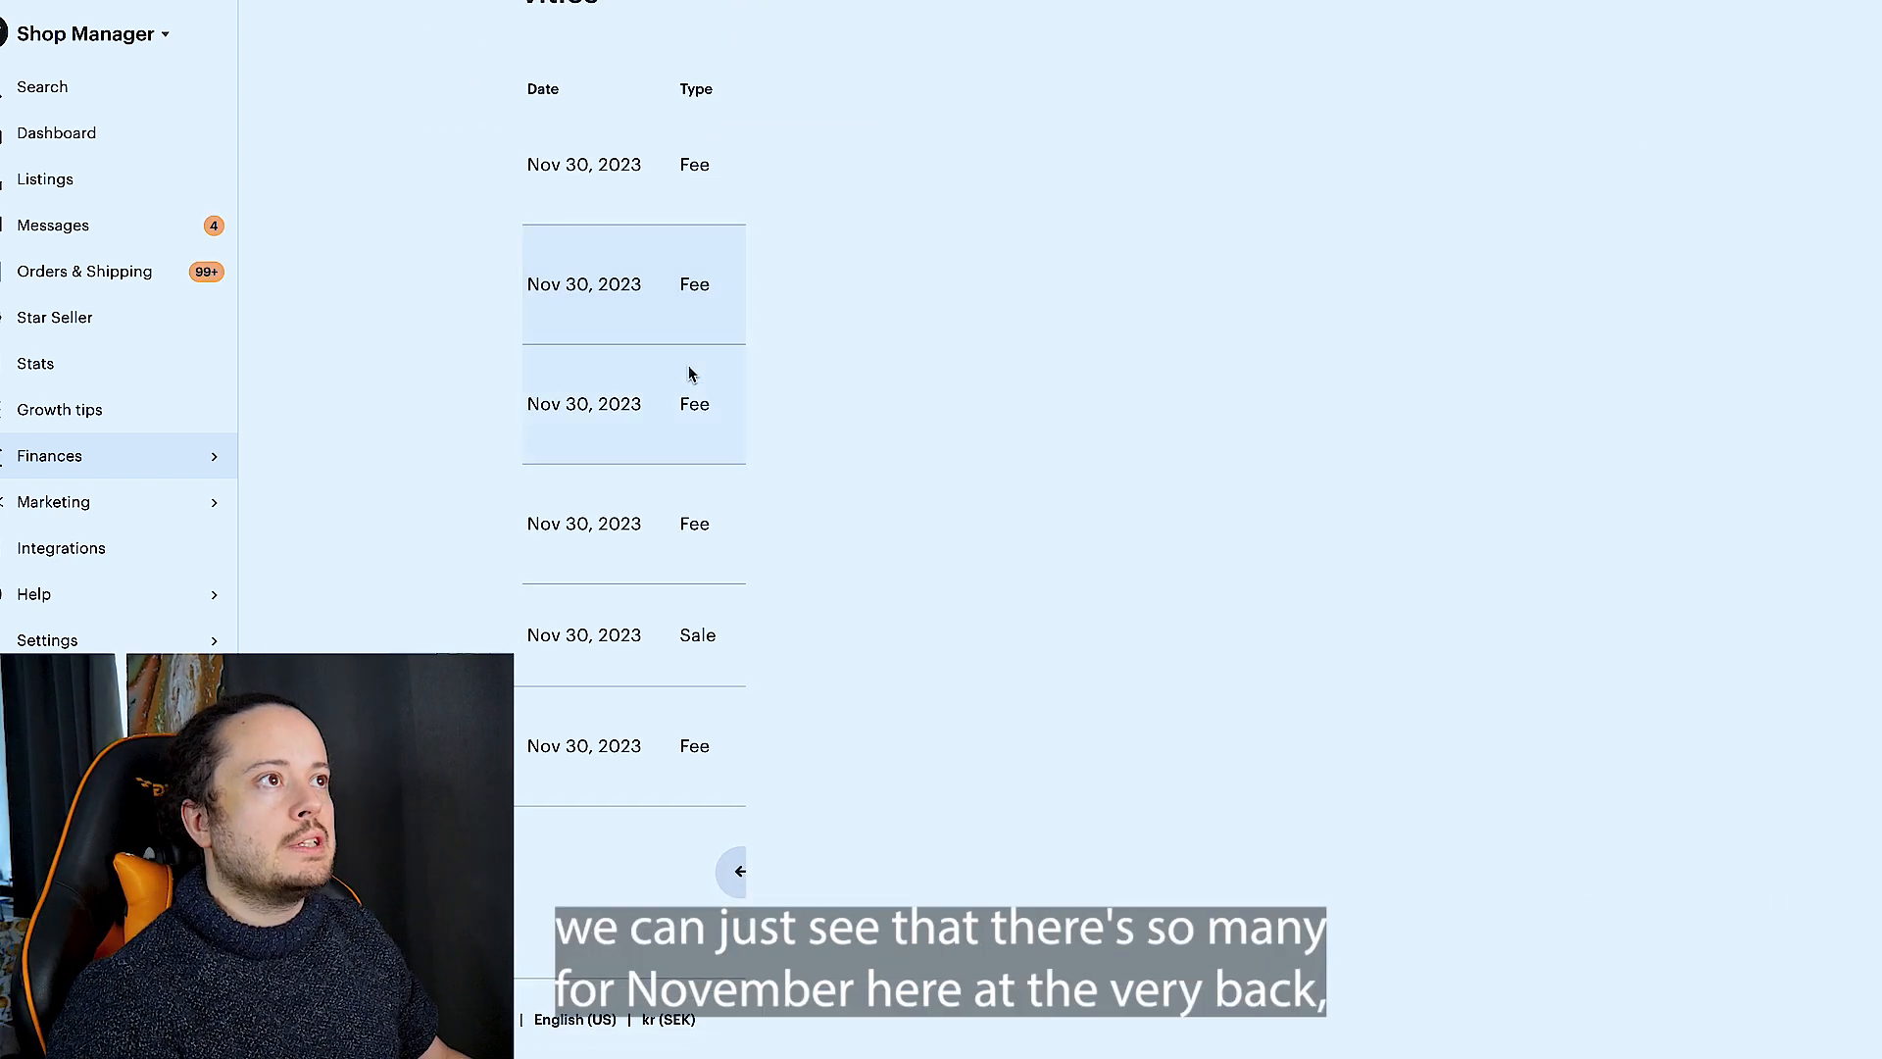
scroll(569, 186, up, 1)
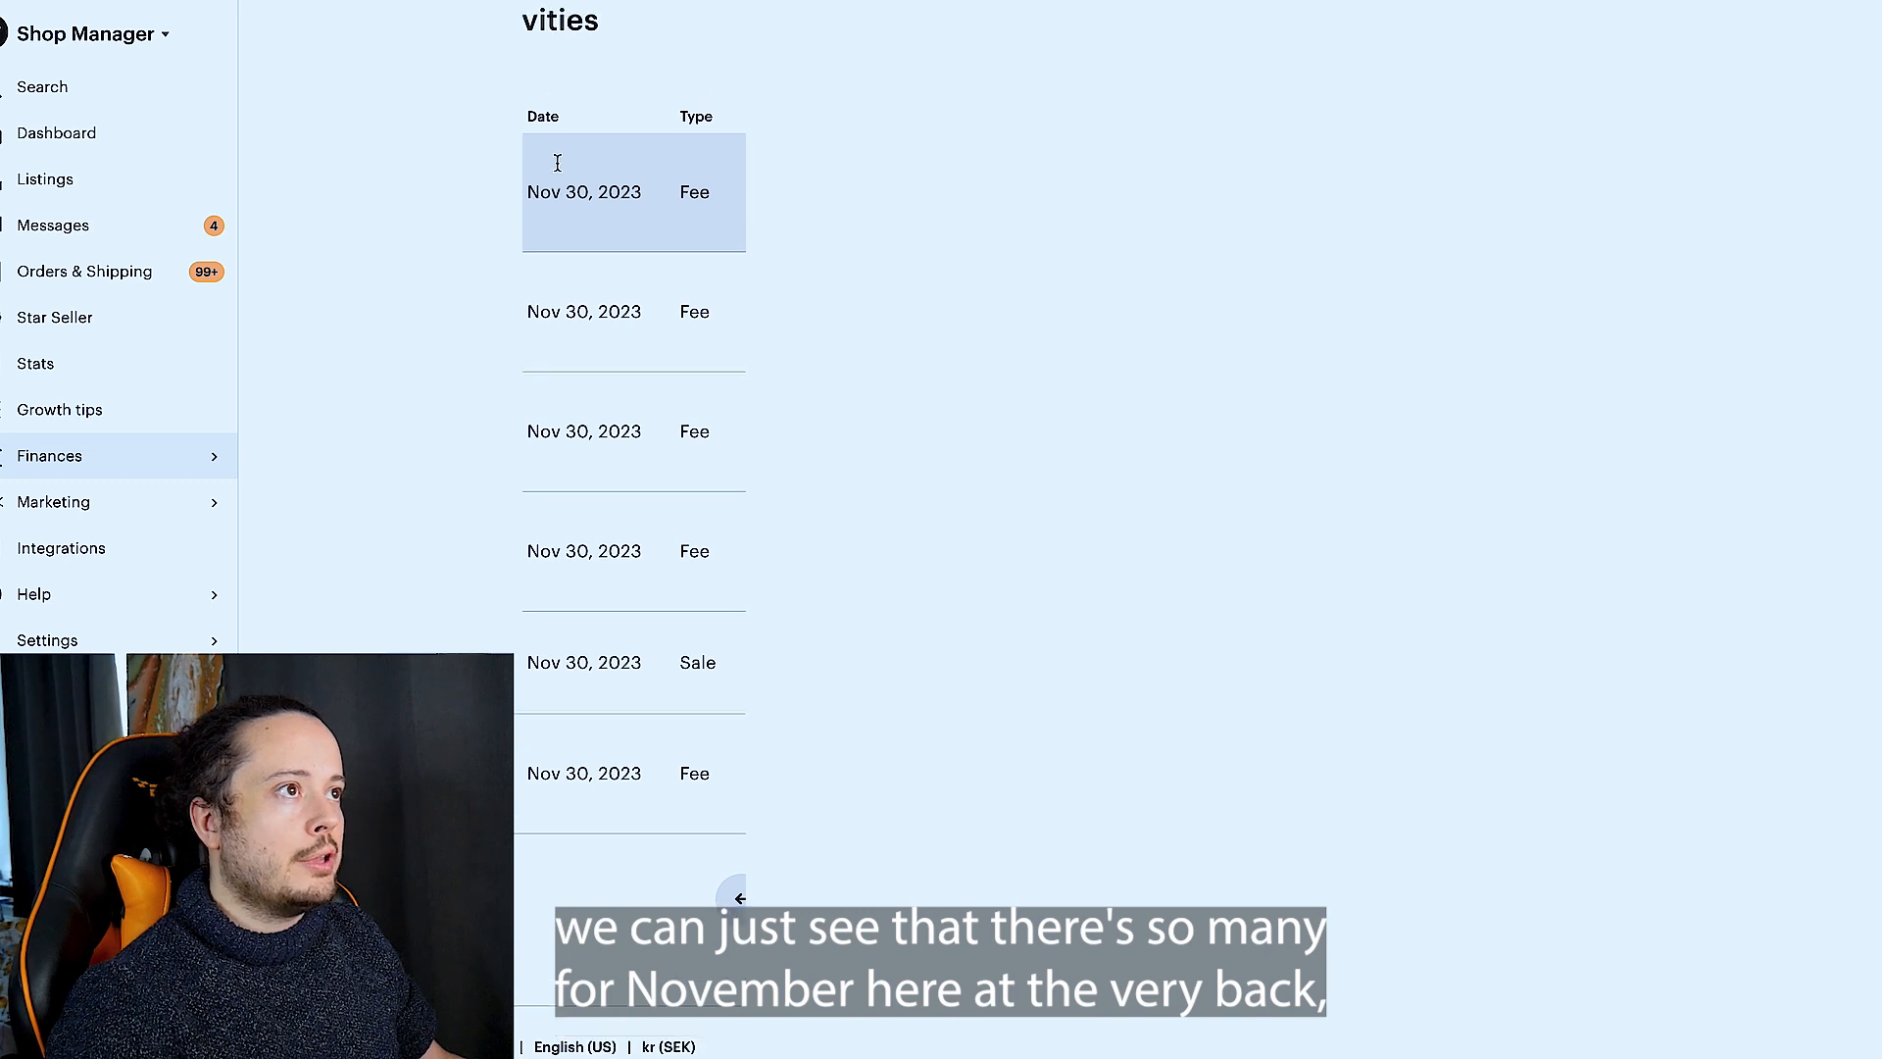
click(741, 915)
scroll(739, 705, down, 12)
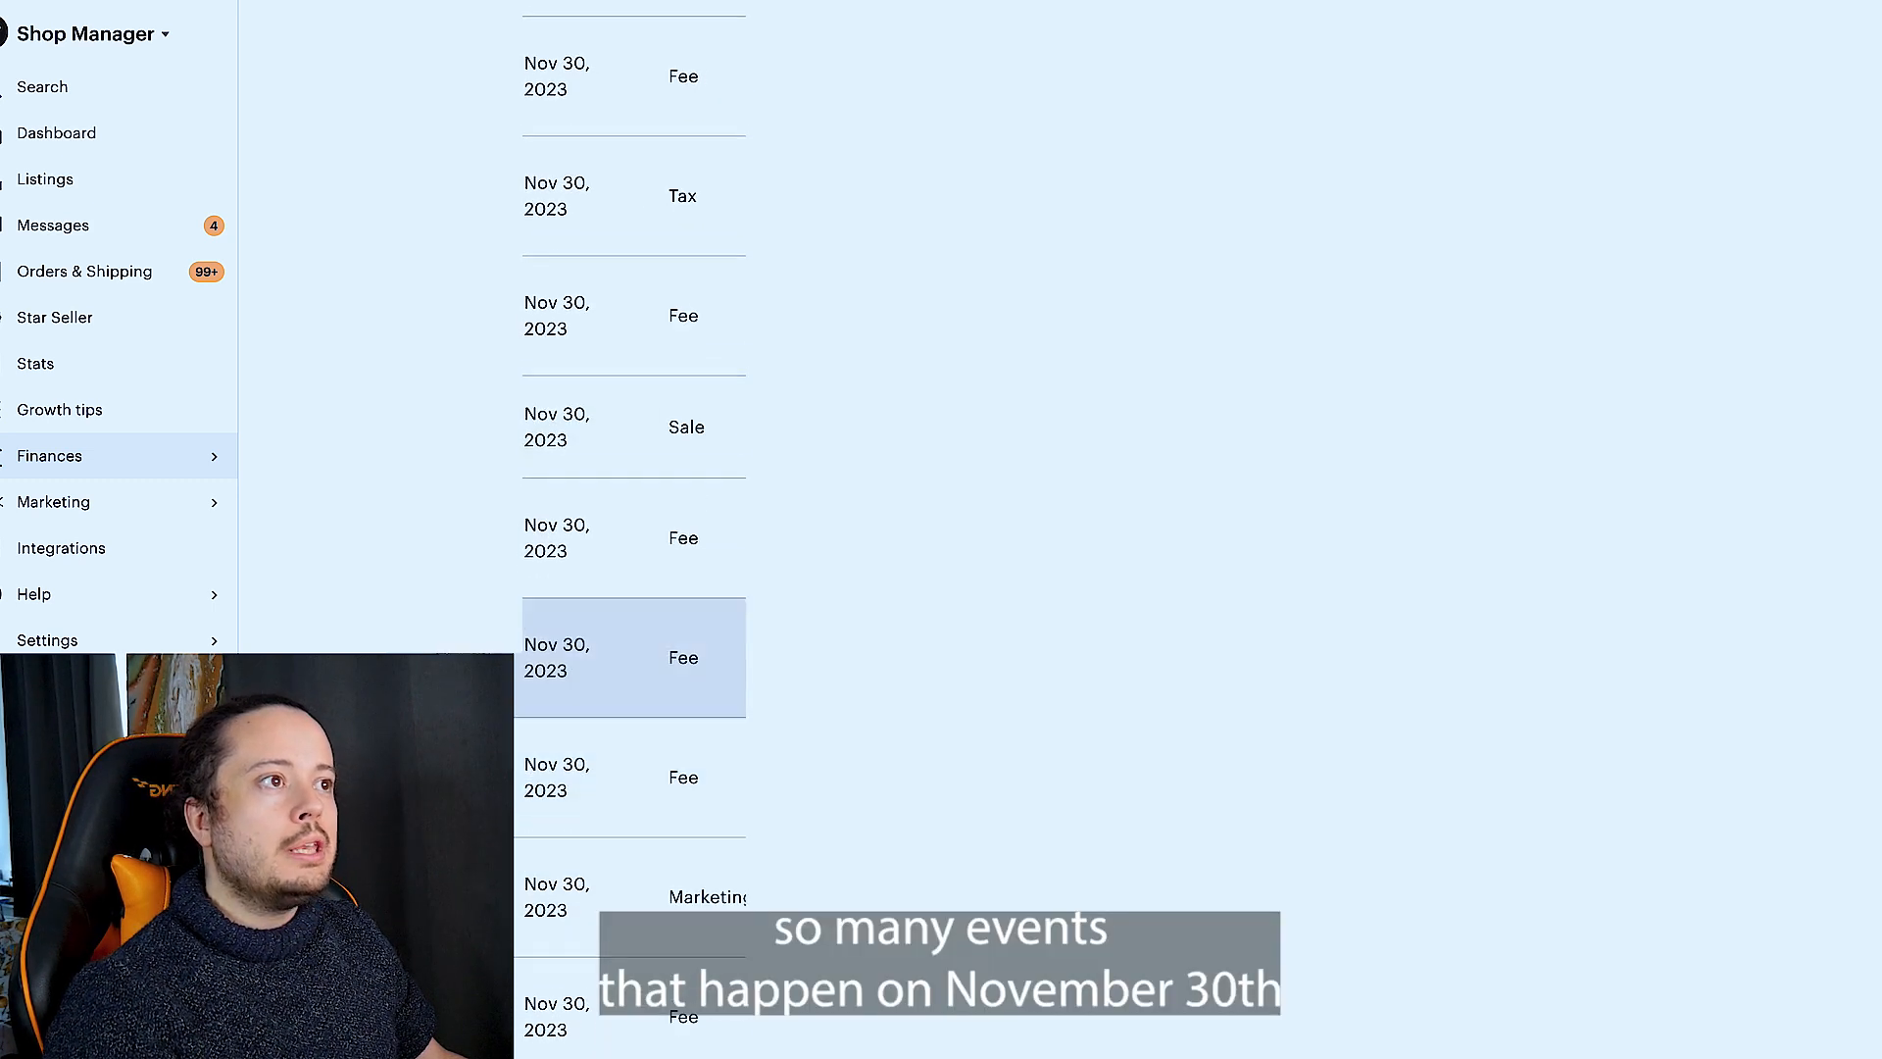
scroll(630, 559, down, 10)
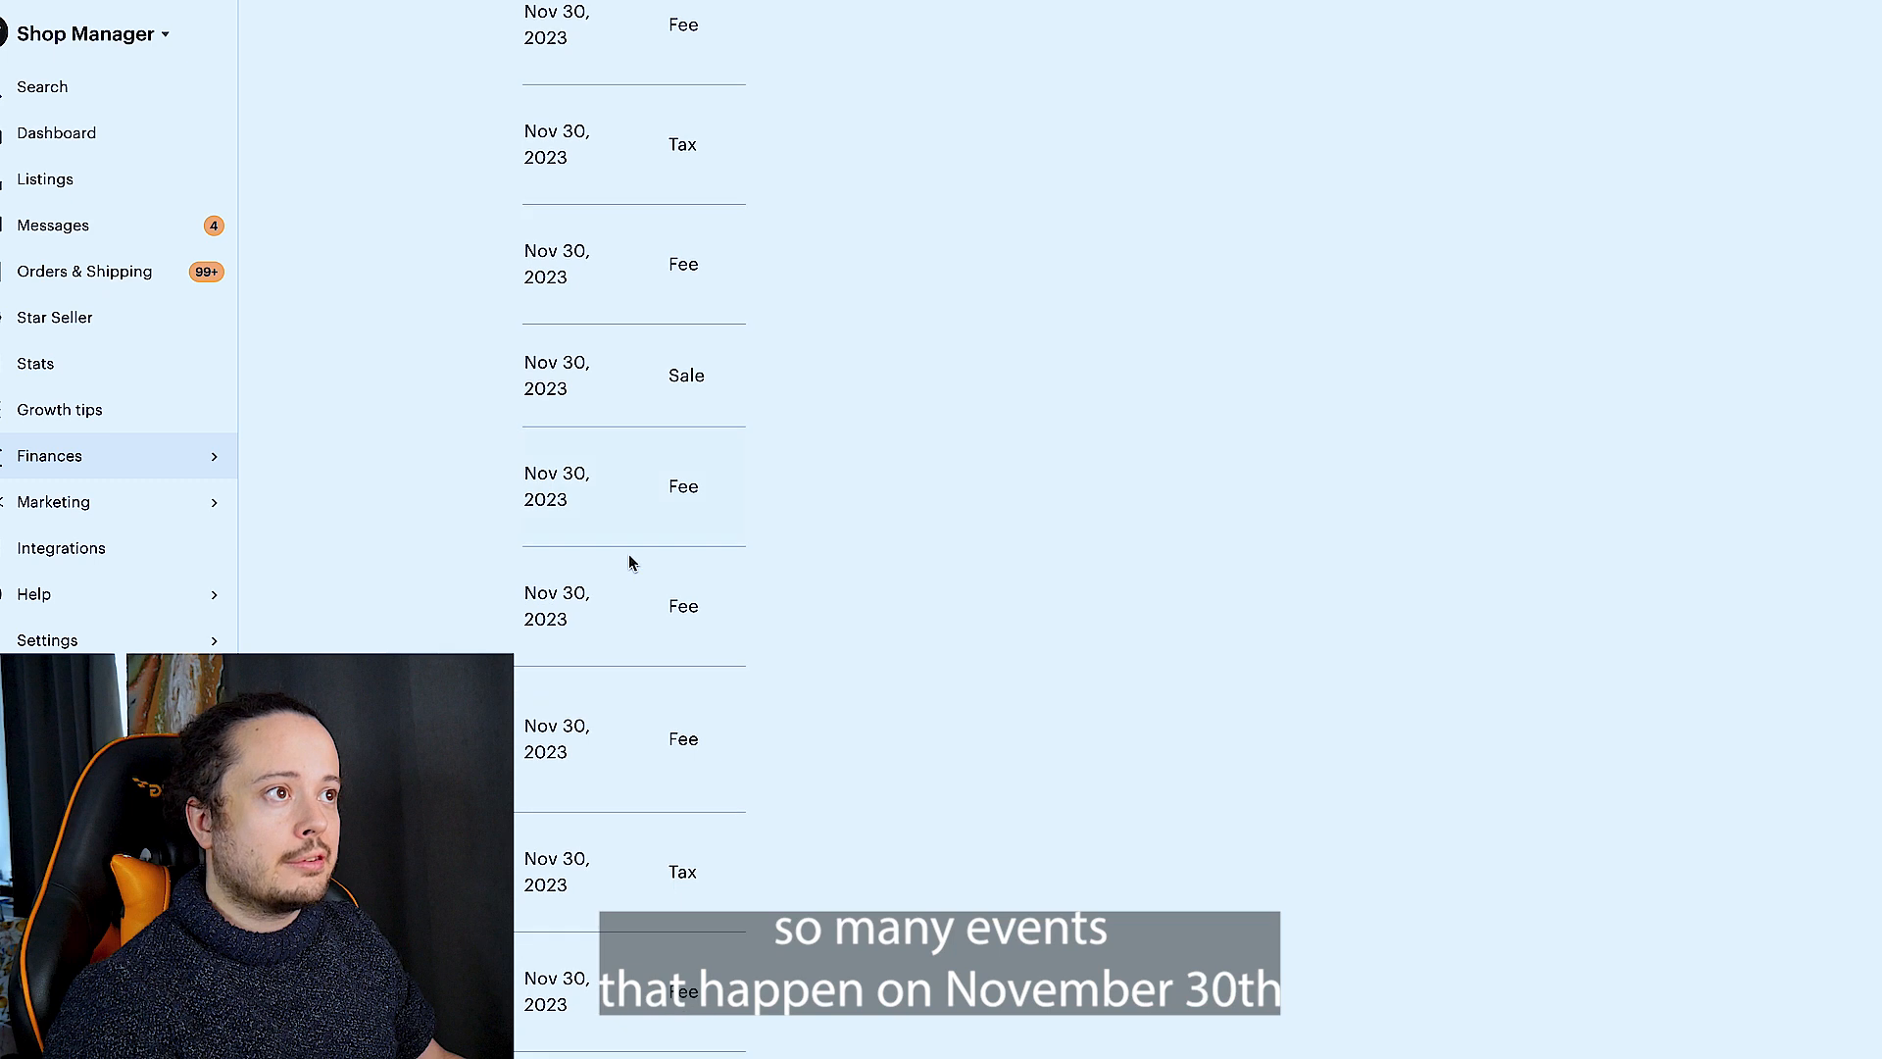
click(739, 872)
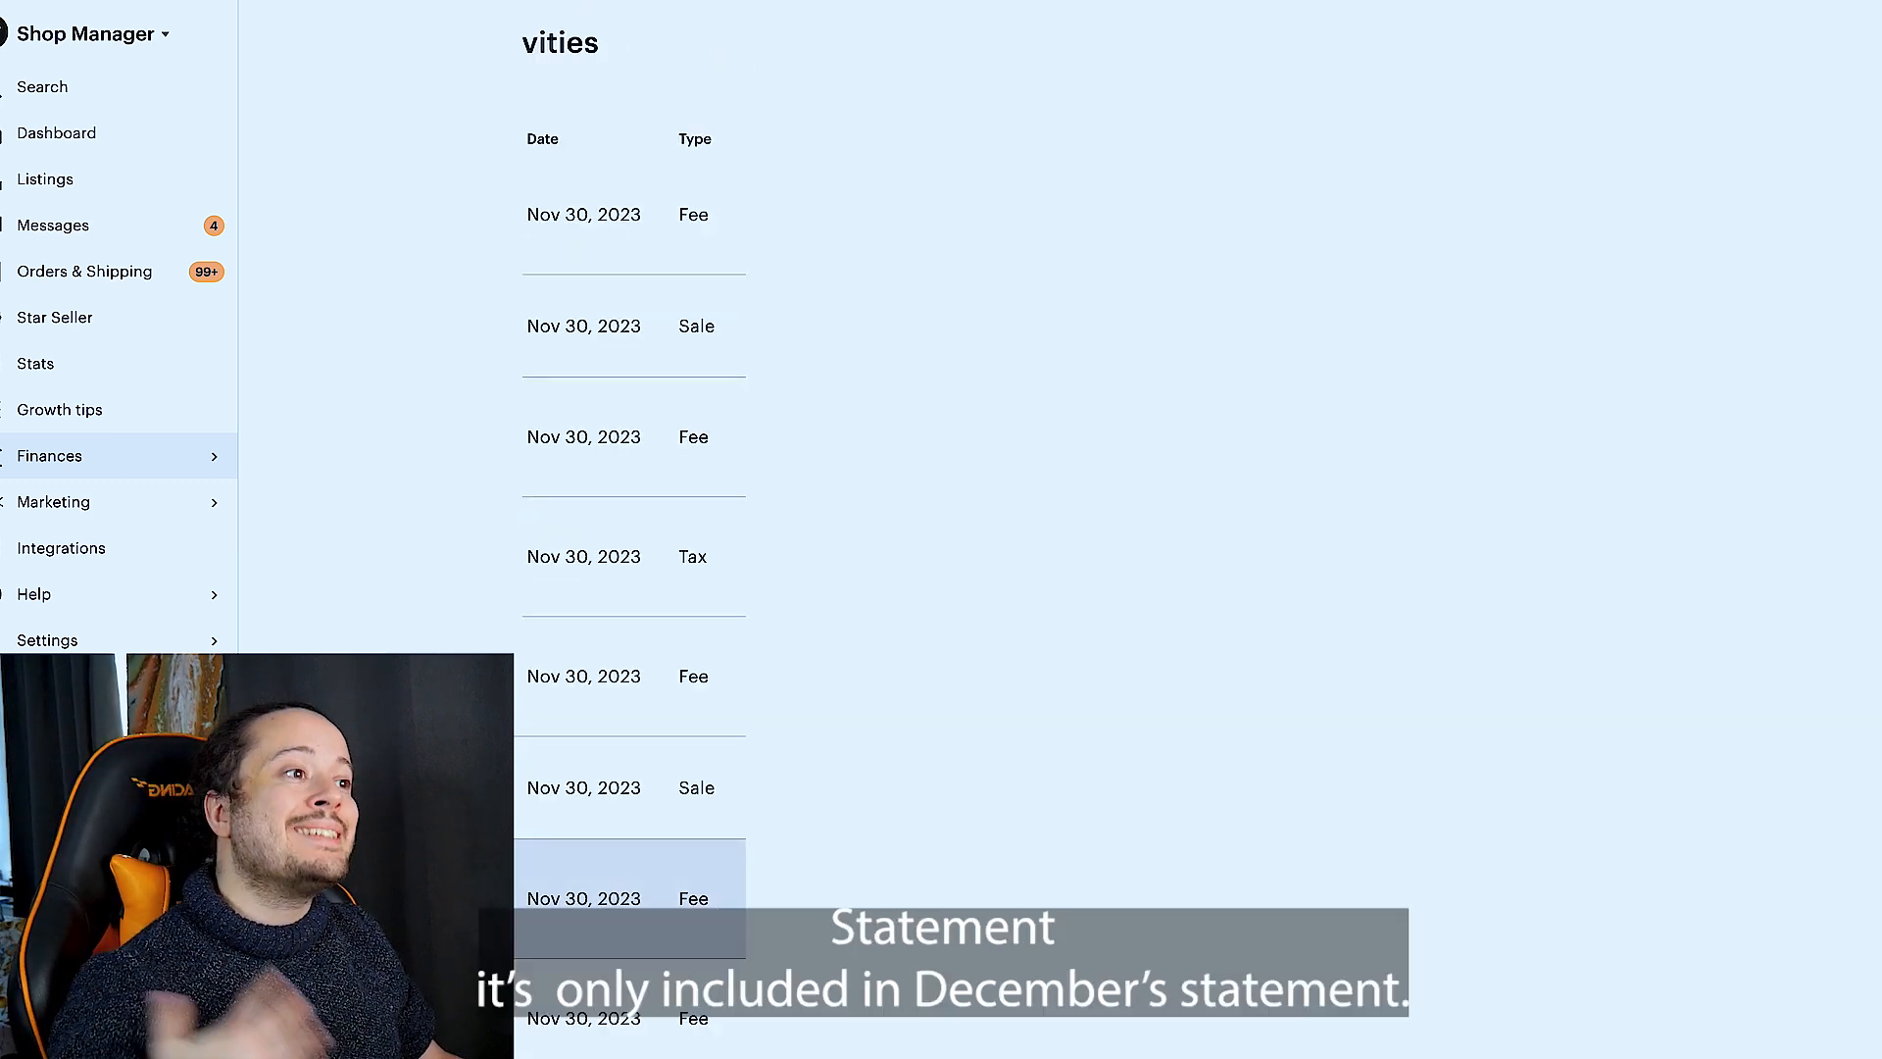
scroll(630, 589, down, 10)
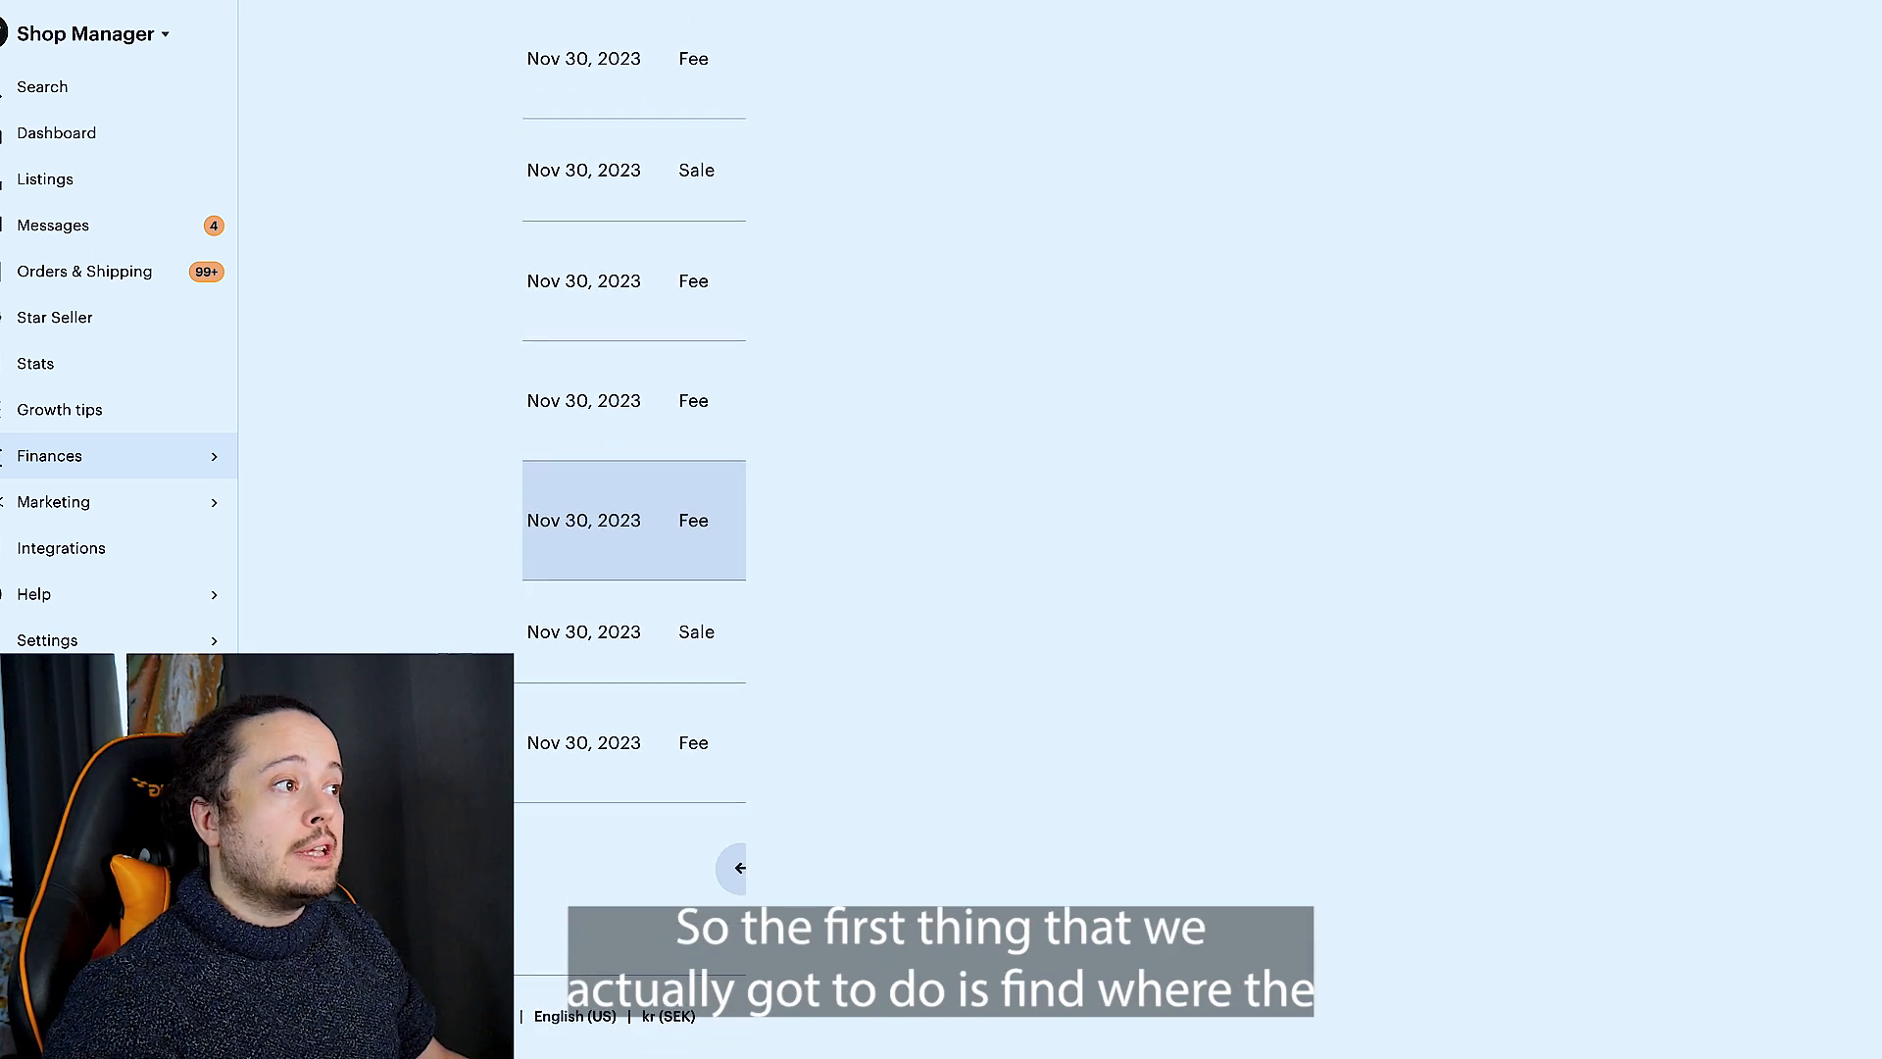
click(739, 872)
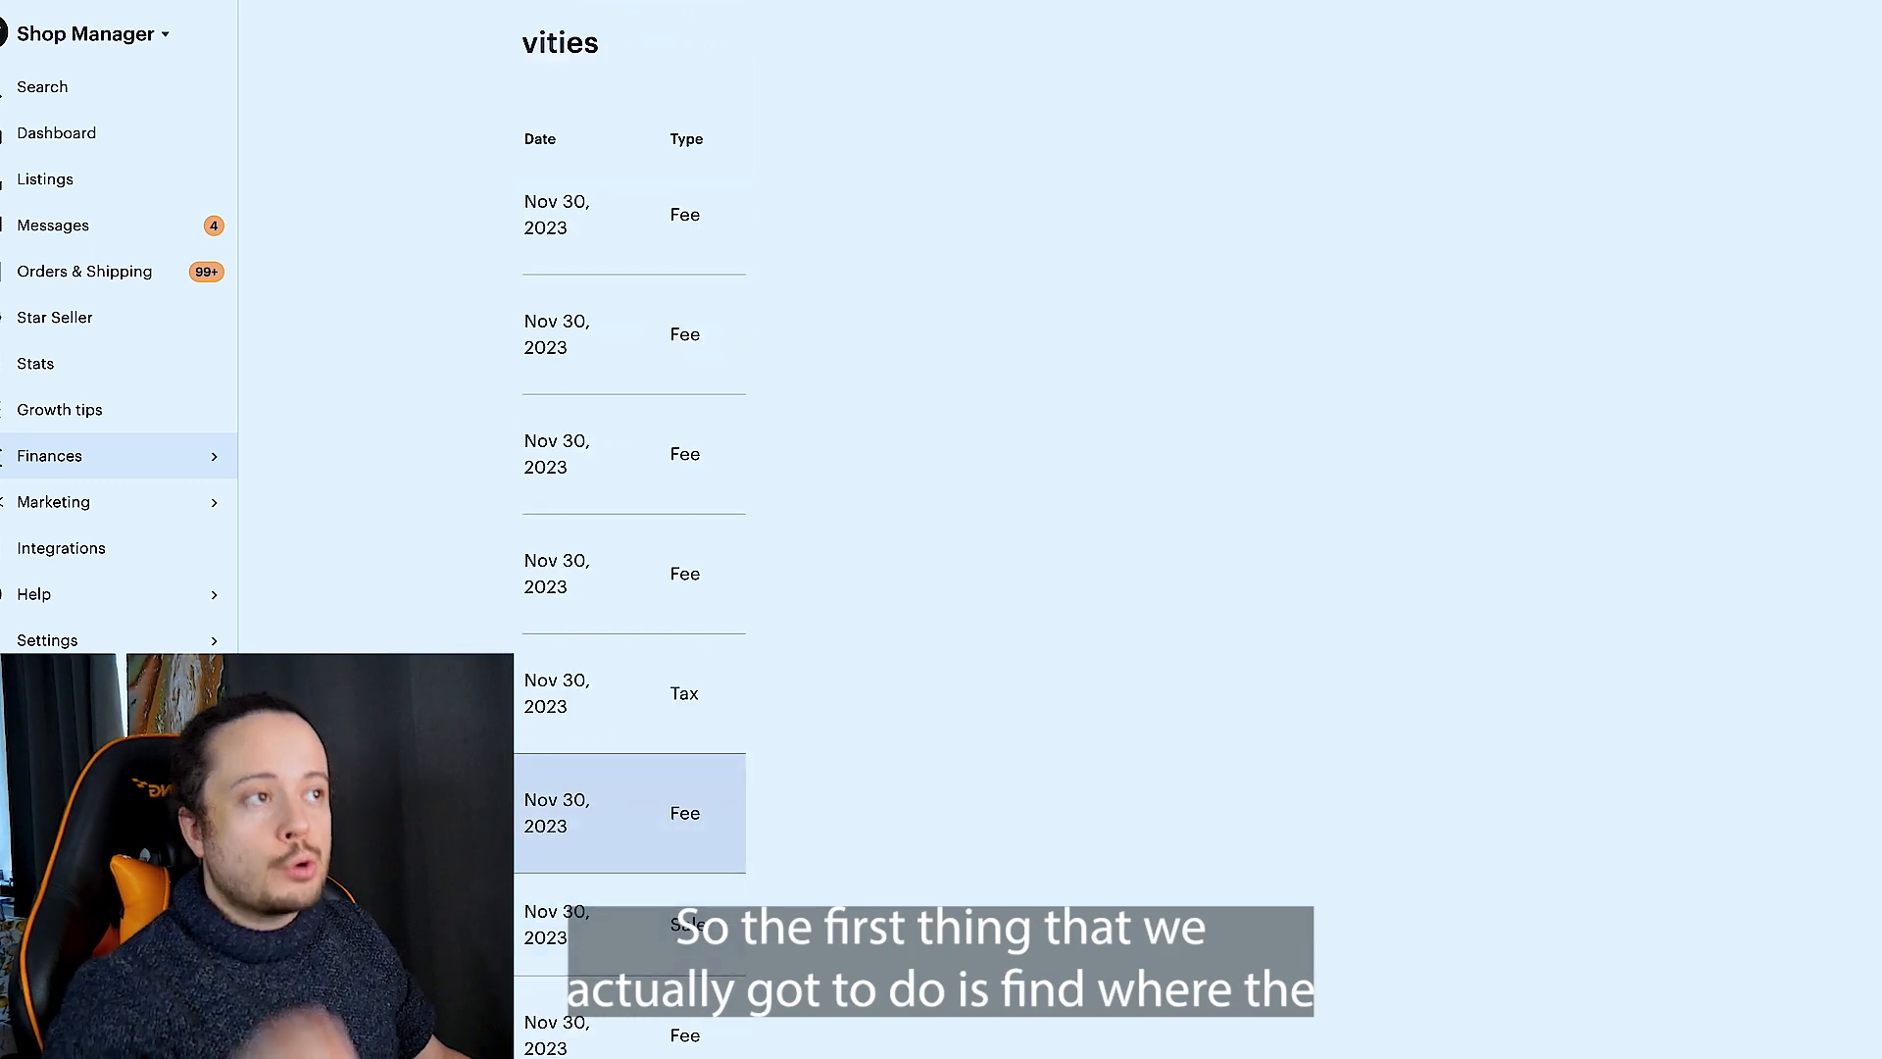
scroll(630, 588, down, 5)
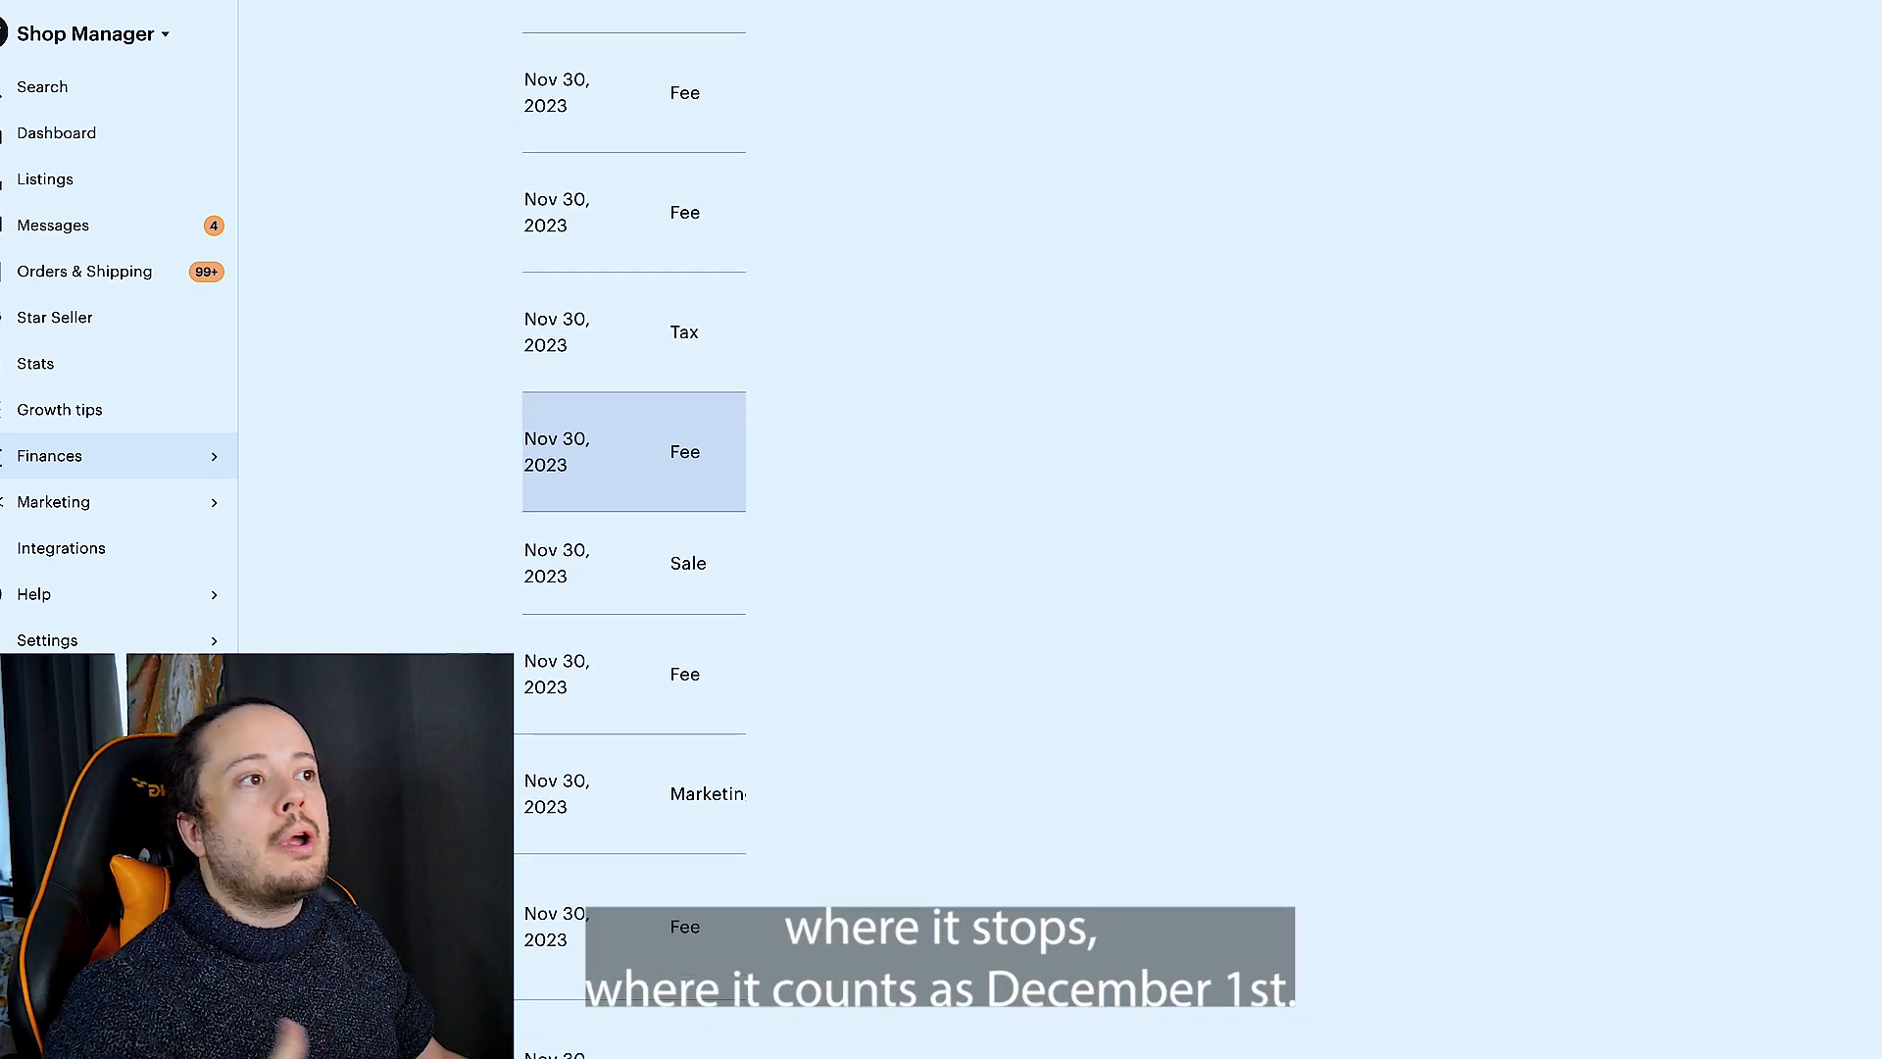
scroll(630, 588, down, 8)
click(735, 887)
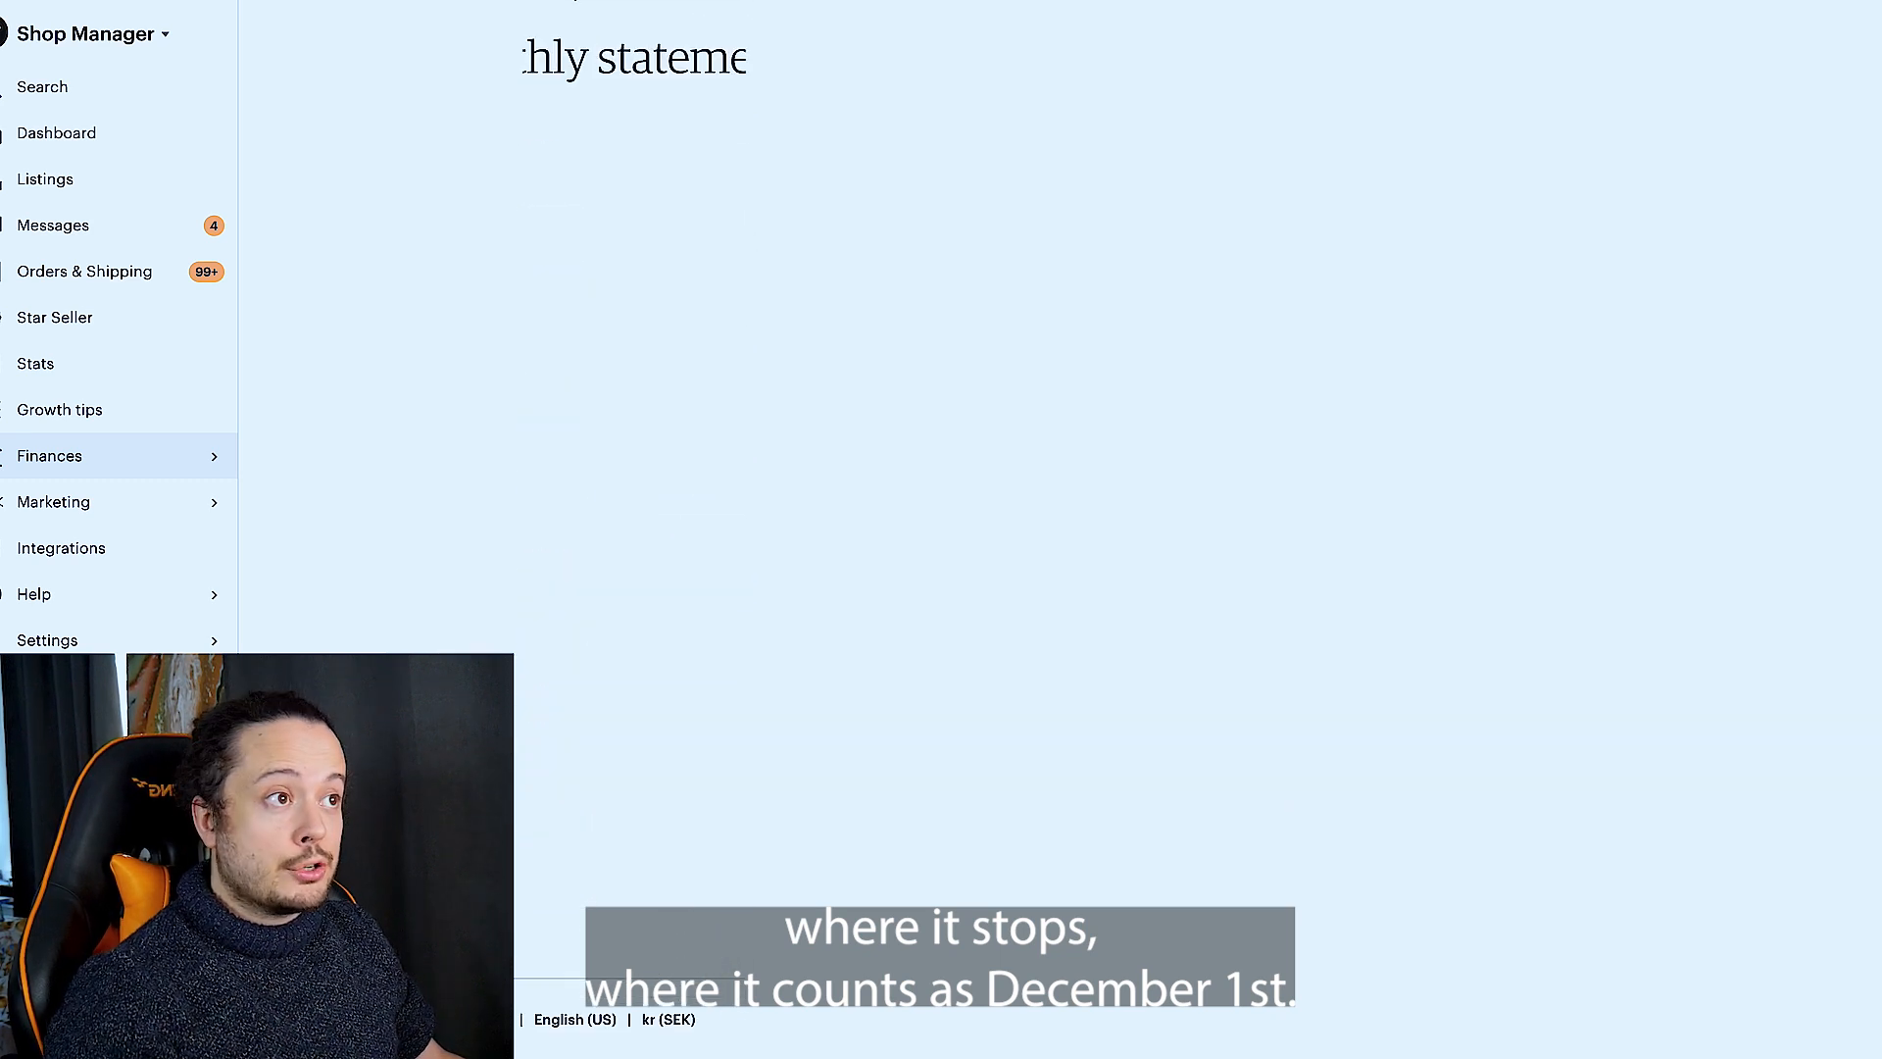
scroll(737, 870, down, 7)
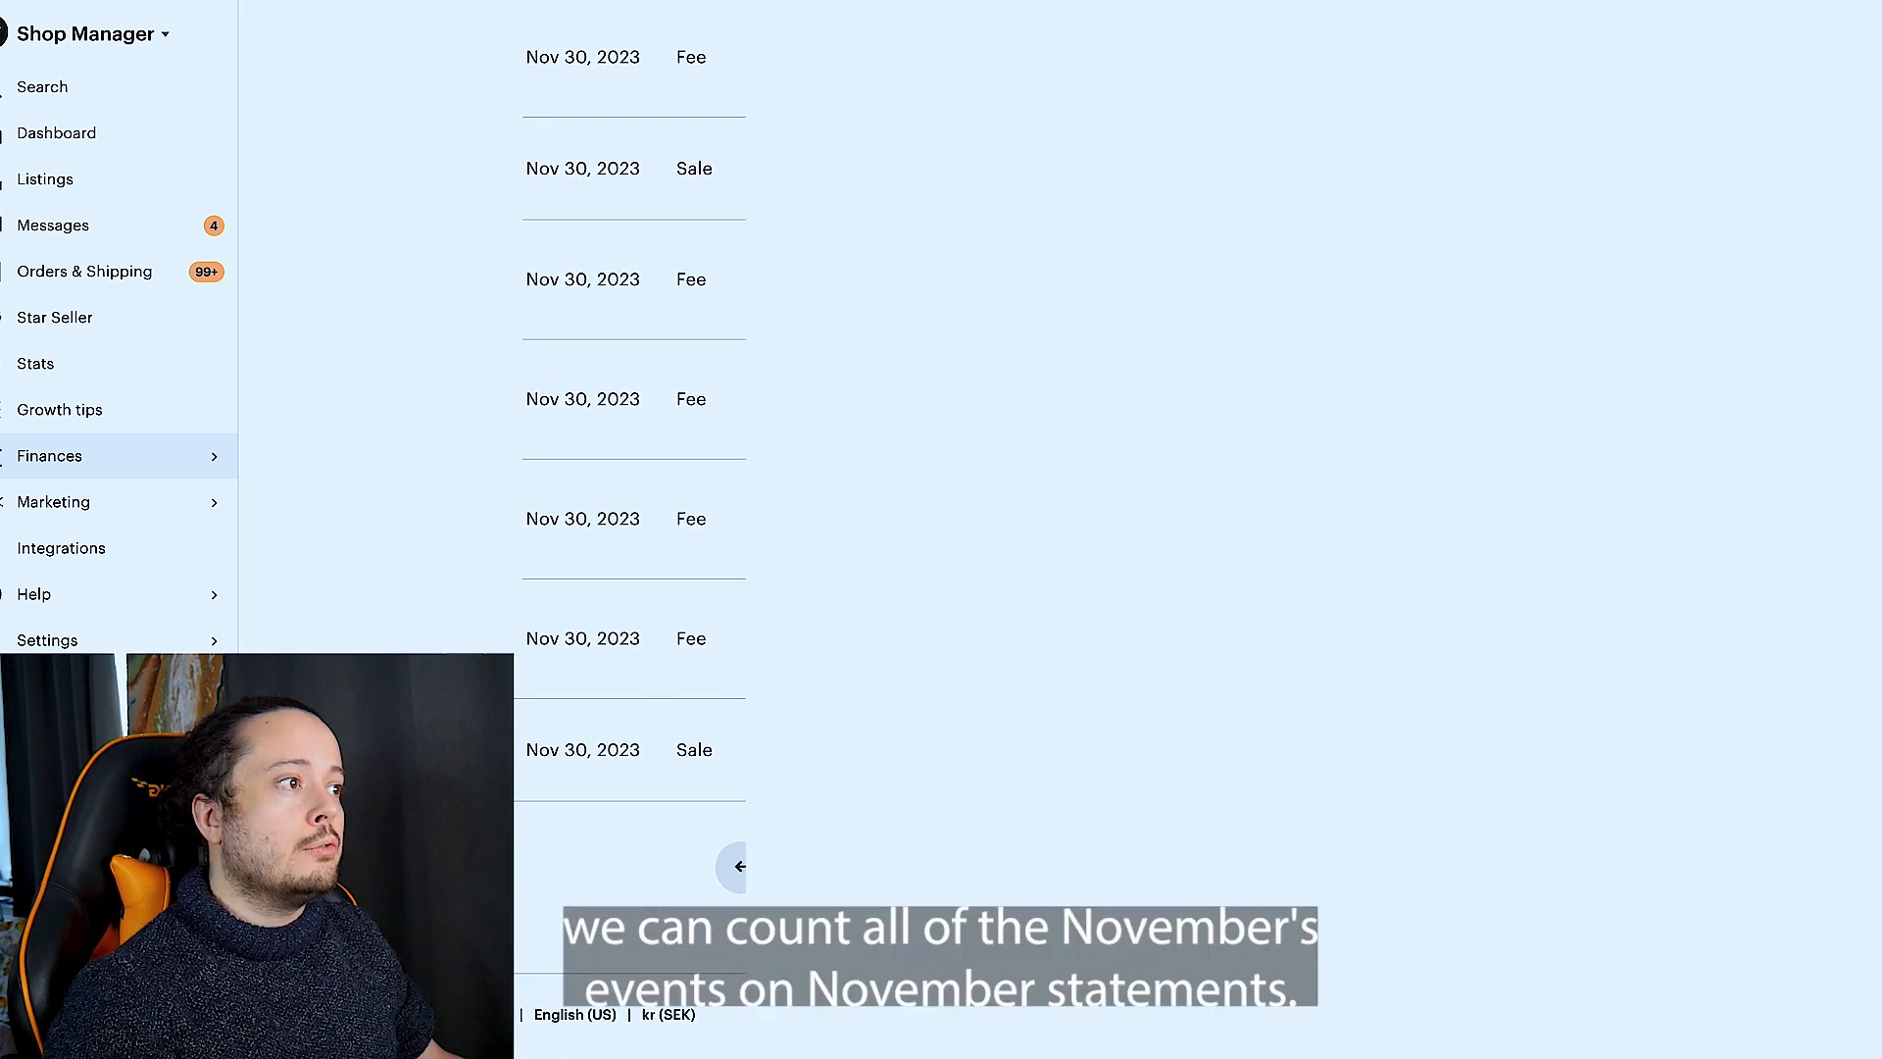
click(739, 871)
scroll(630, 588, down, 5)
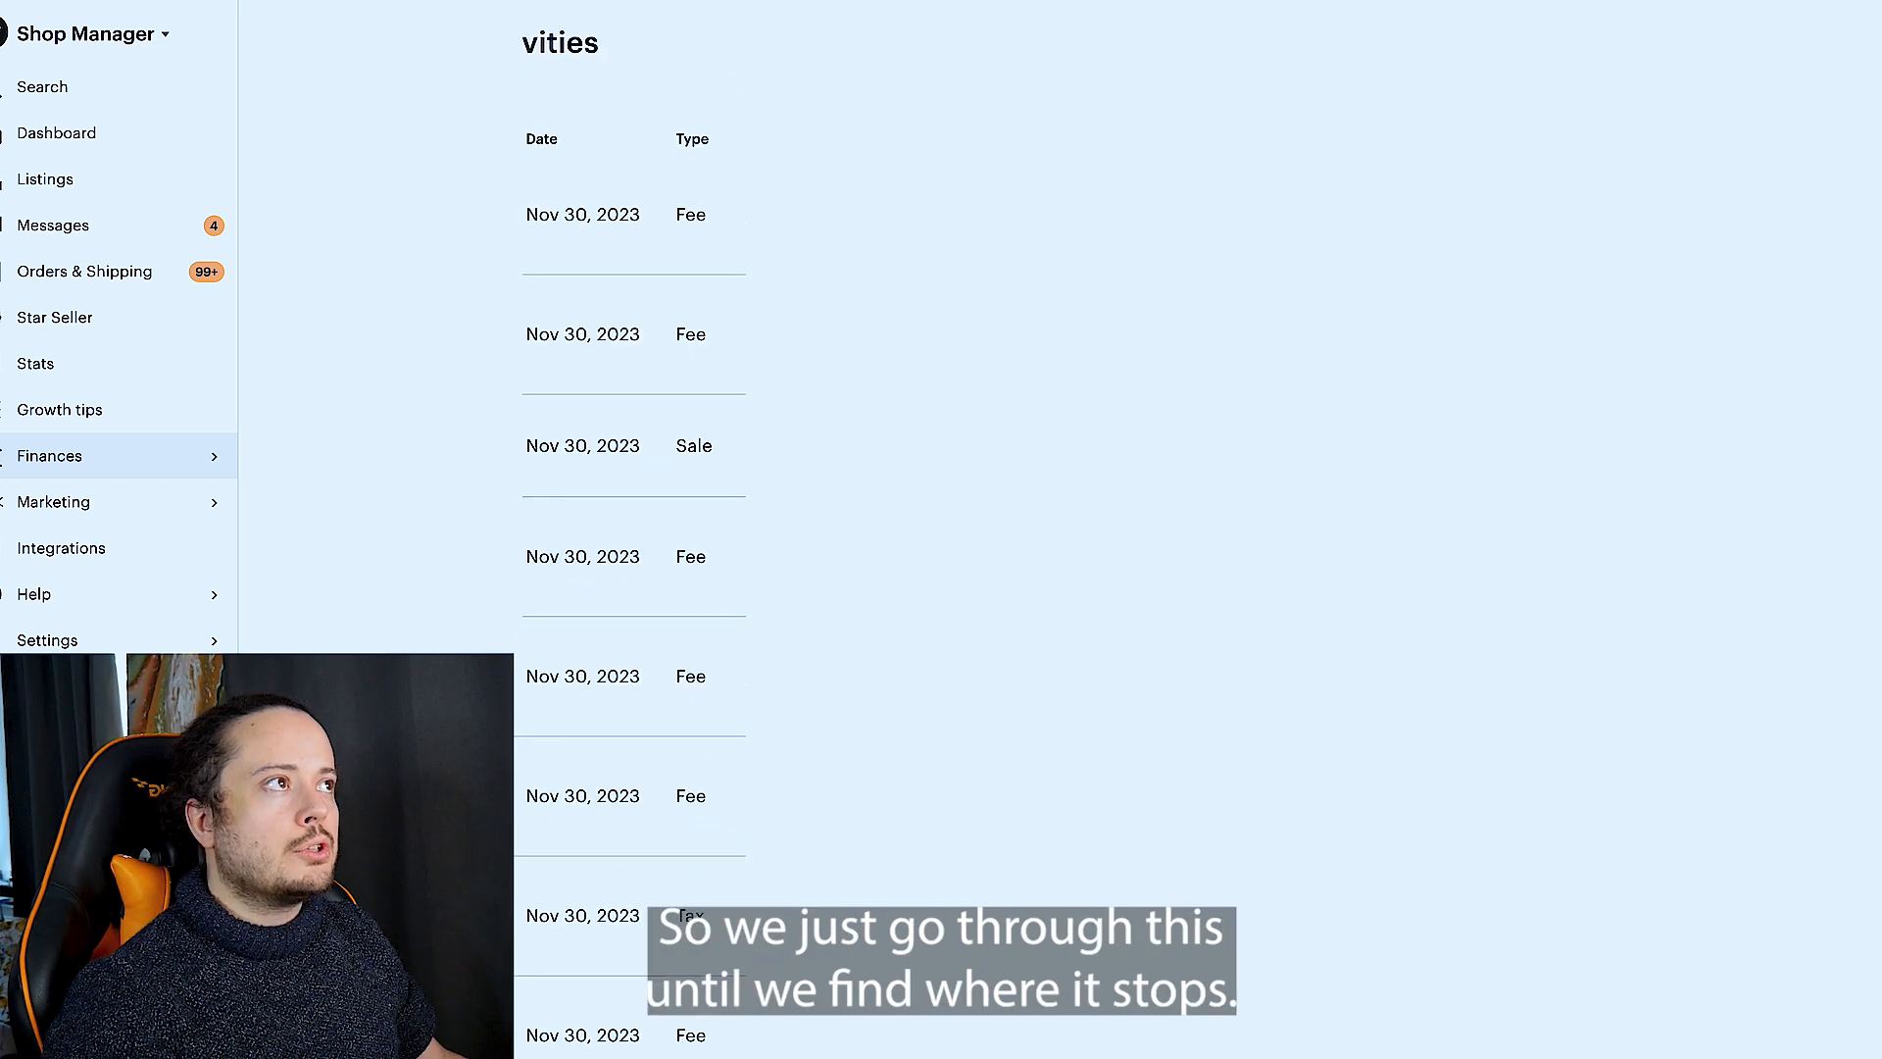
scroll(630, 588, down, 8)
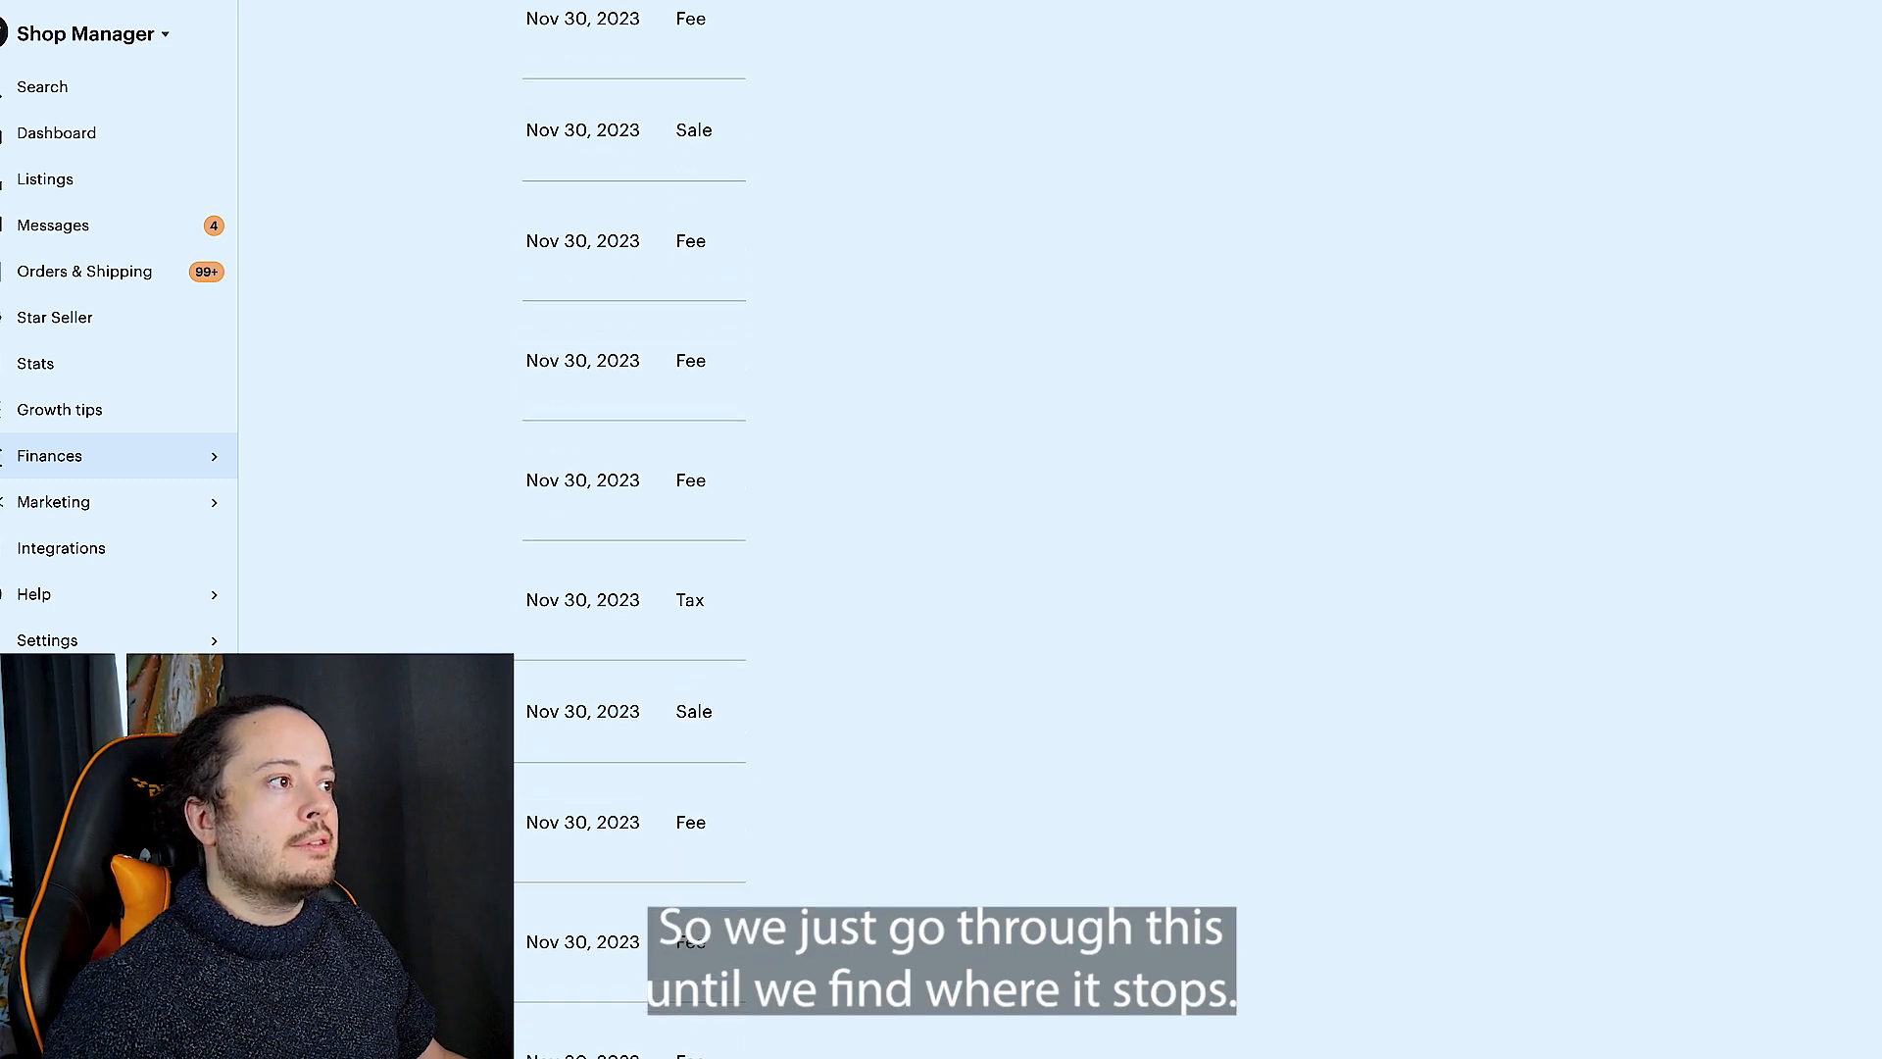
click(711, 870)
scroll(658, 651, down, 5)
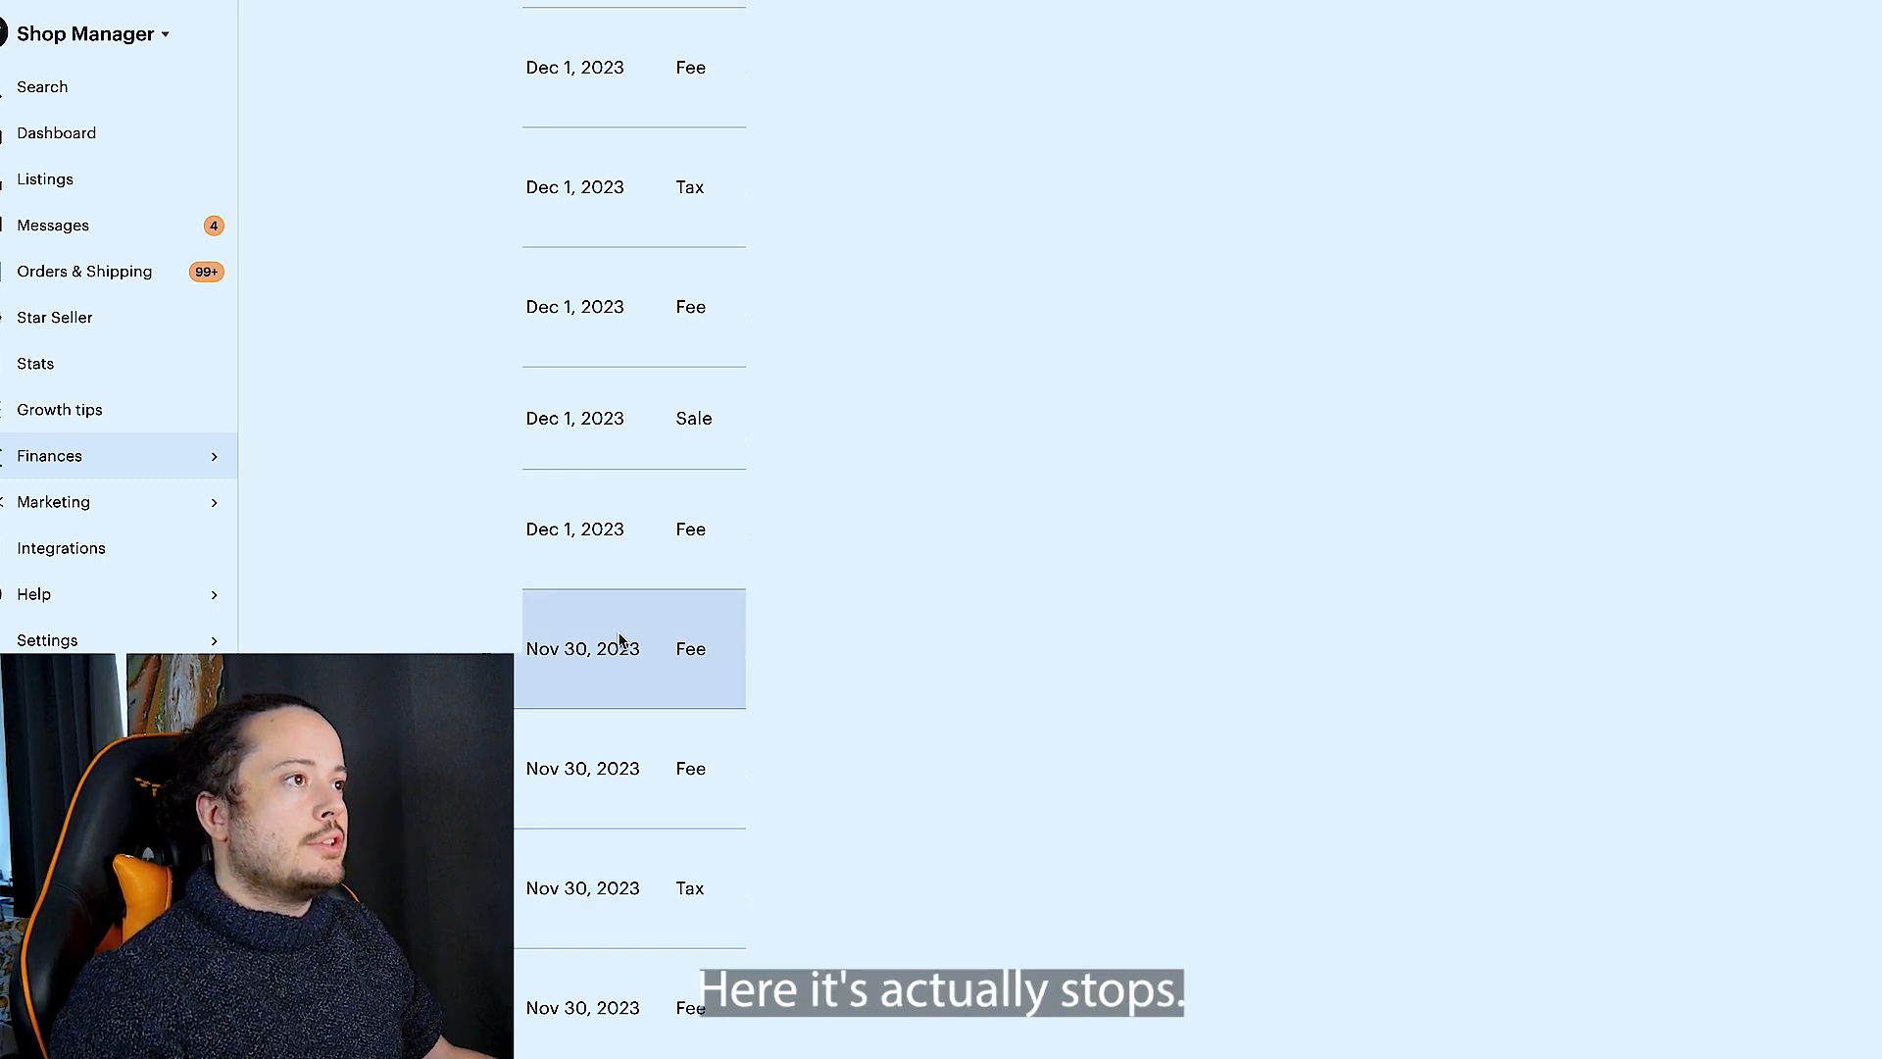
scroll(672, 642, down, 1)
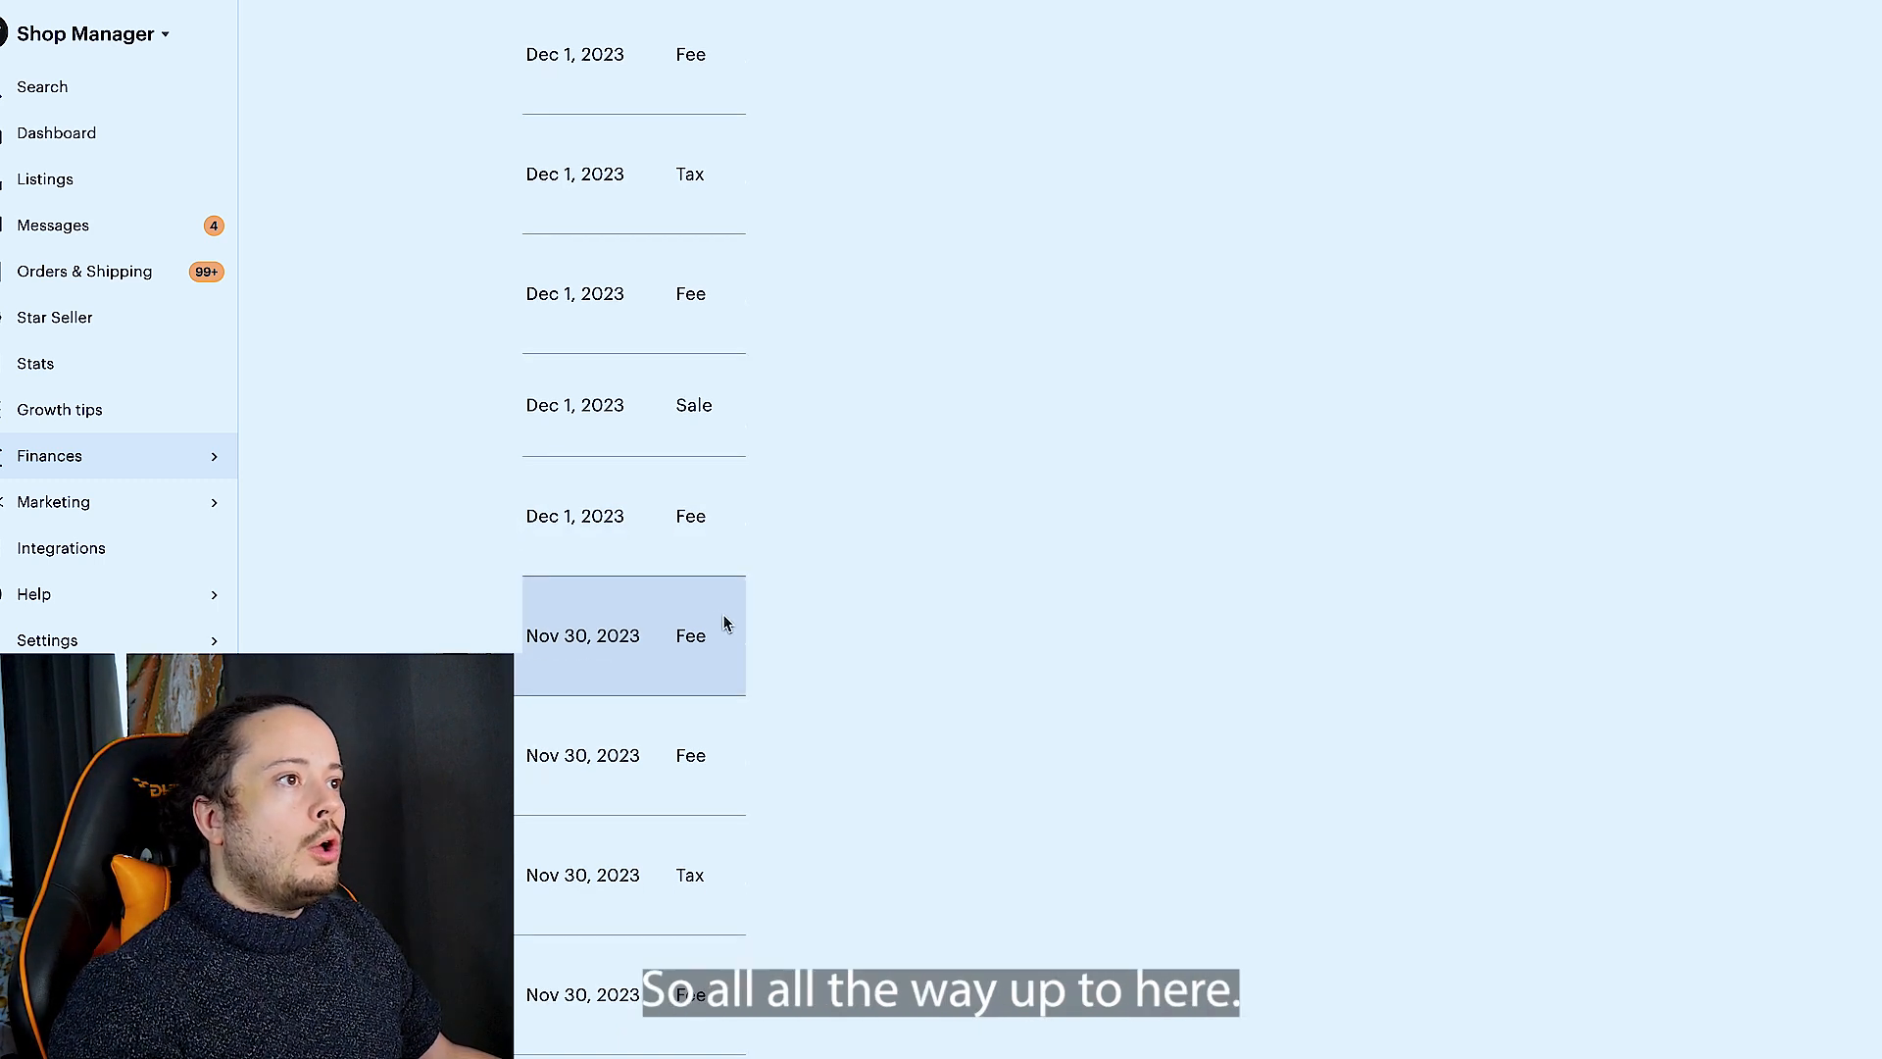
drag(527, 635, 702, 623)
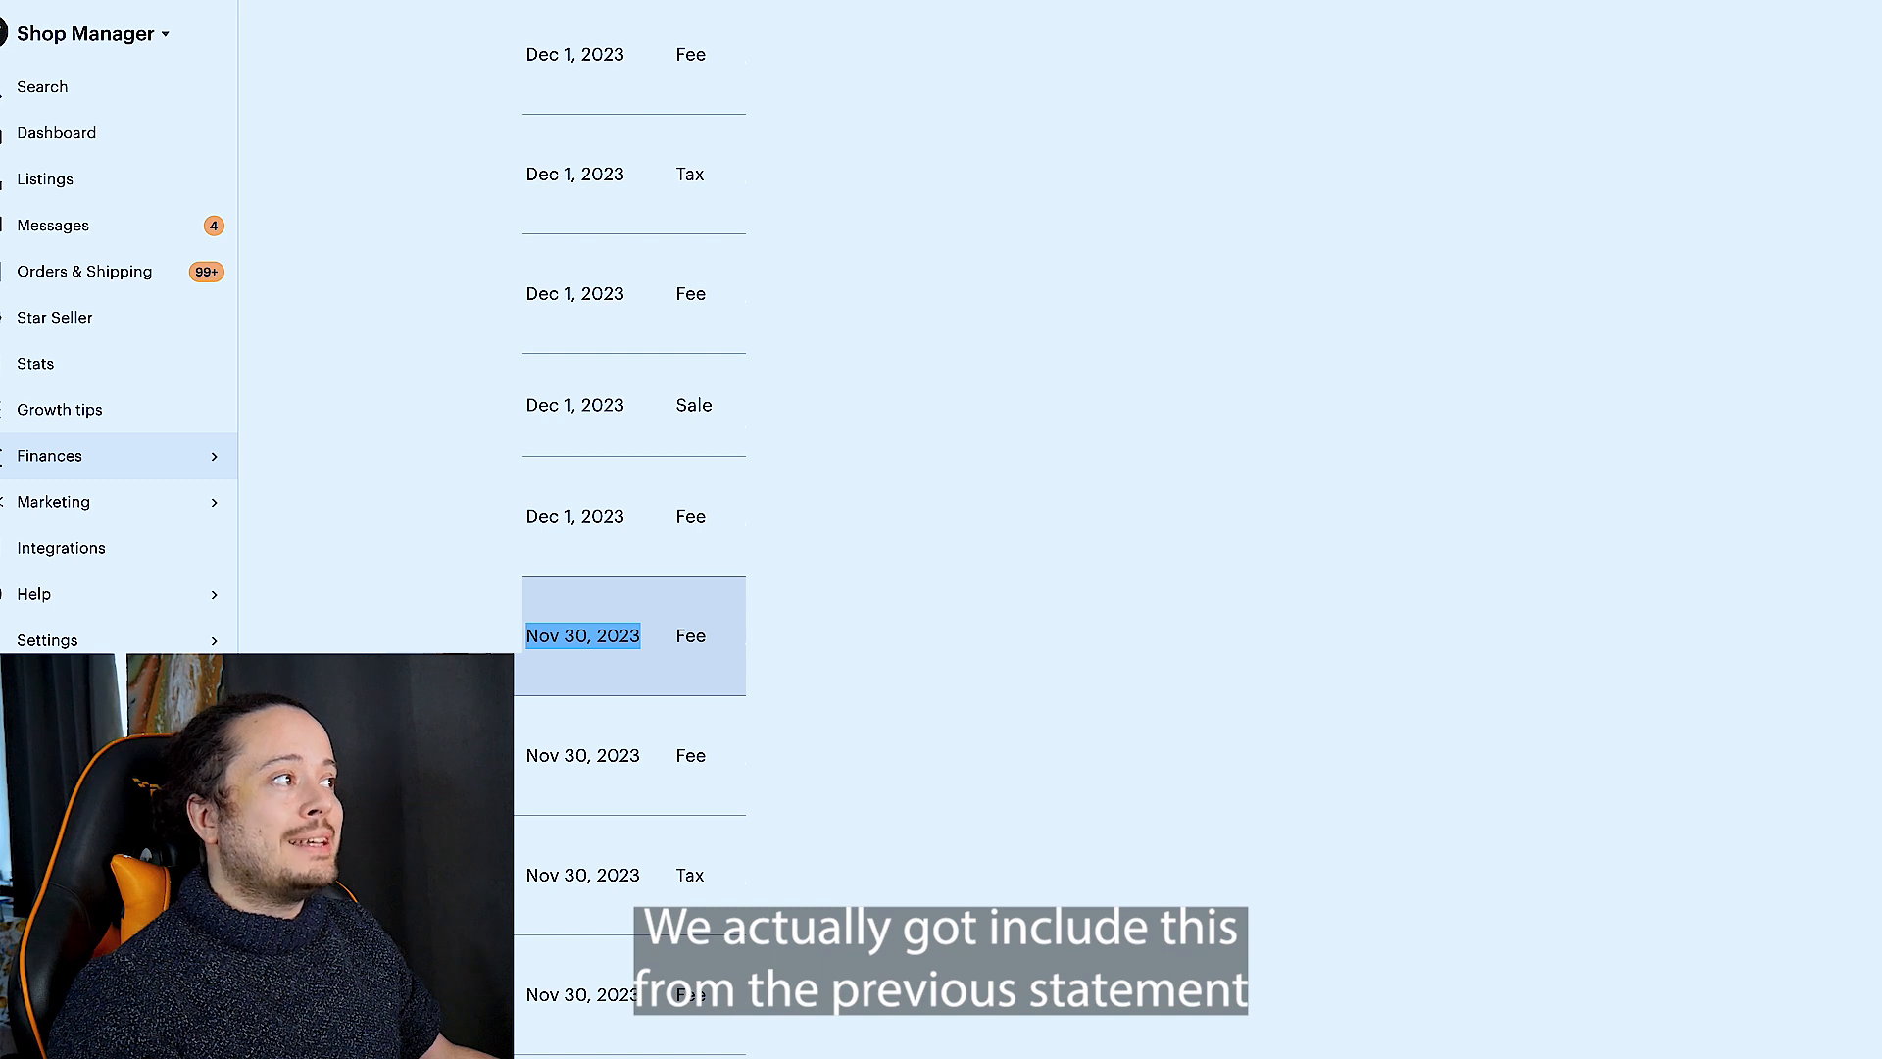
- Examine the Nov 30, 2023 entries just below the Dec 1 boundary in the December statement
click(733, 633)
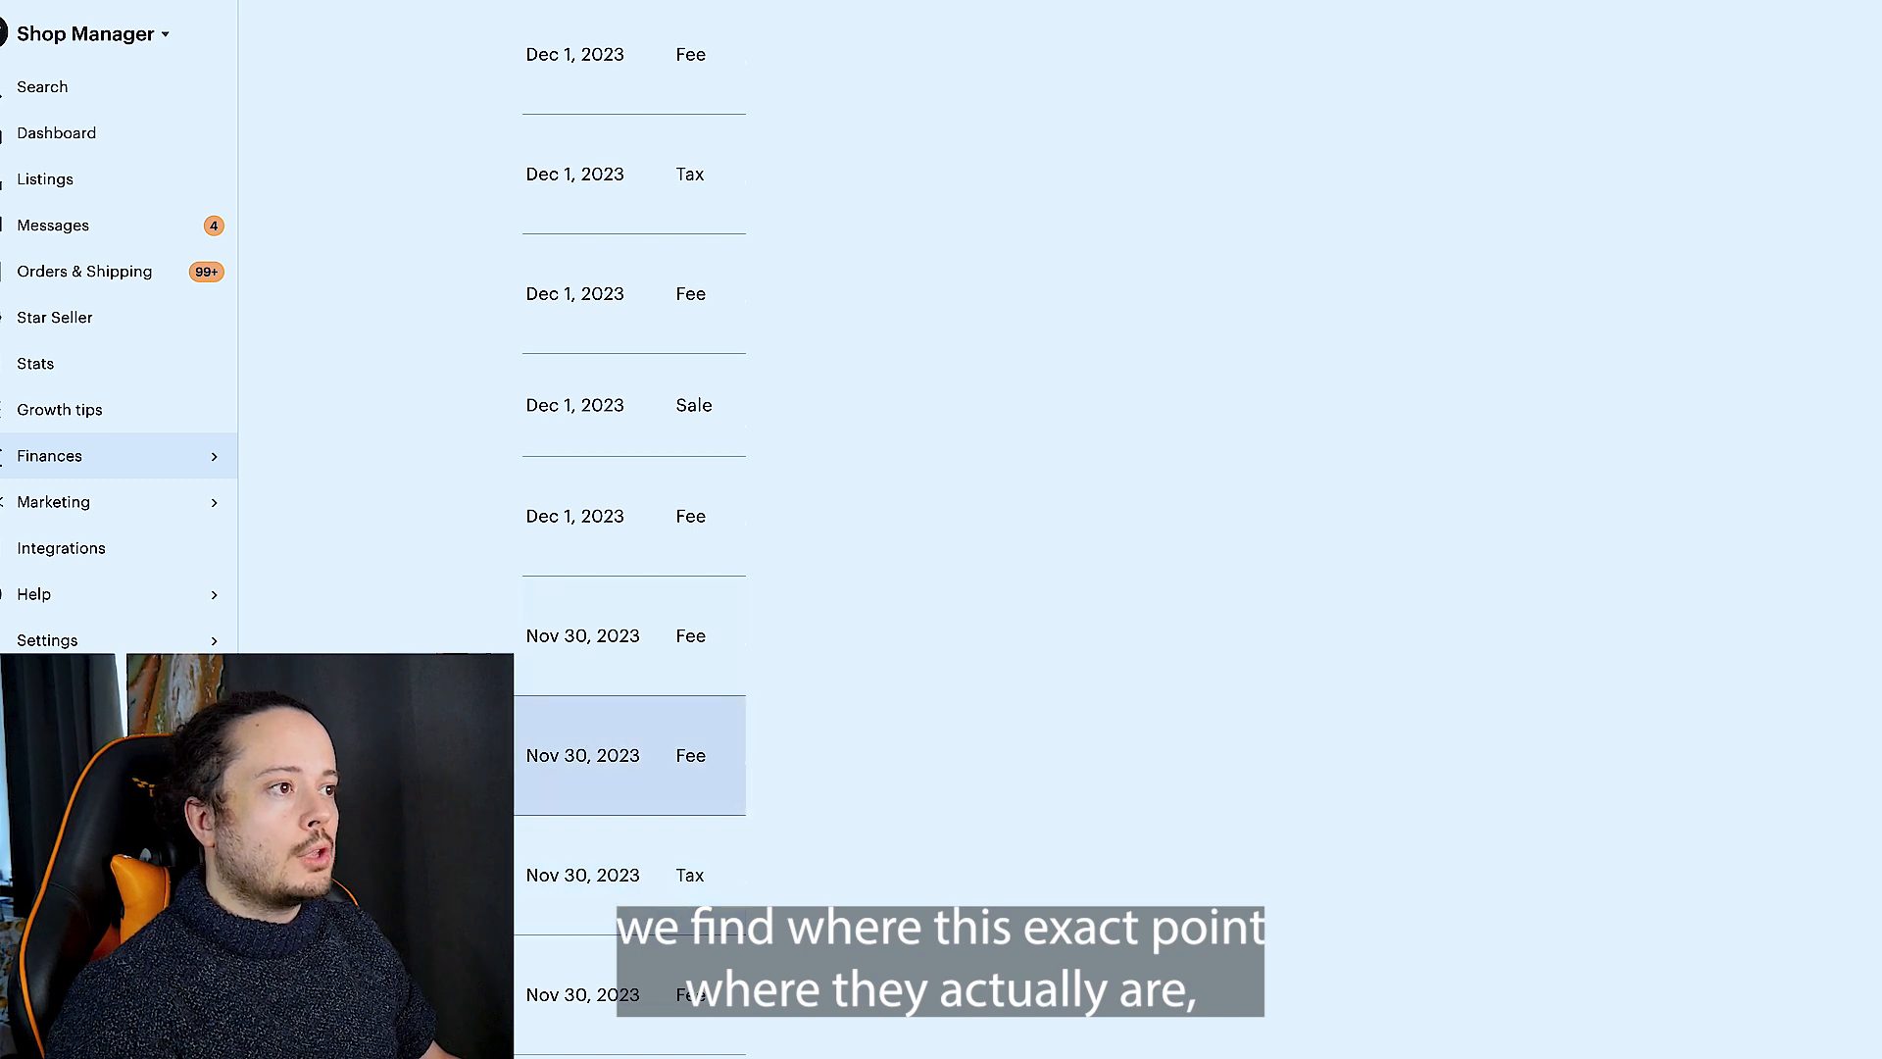
scroll(634, 628, down, 1)
scroll(633, 627, up, 1)
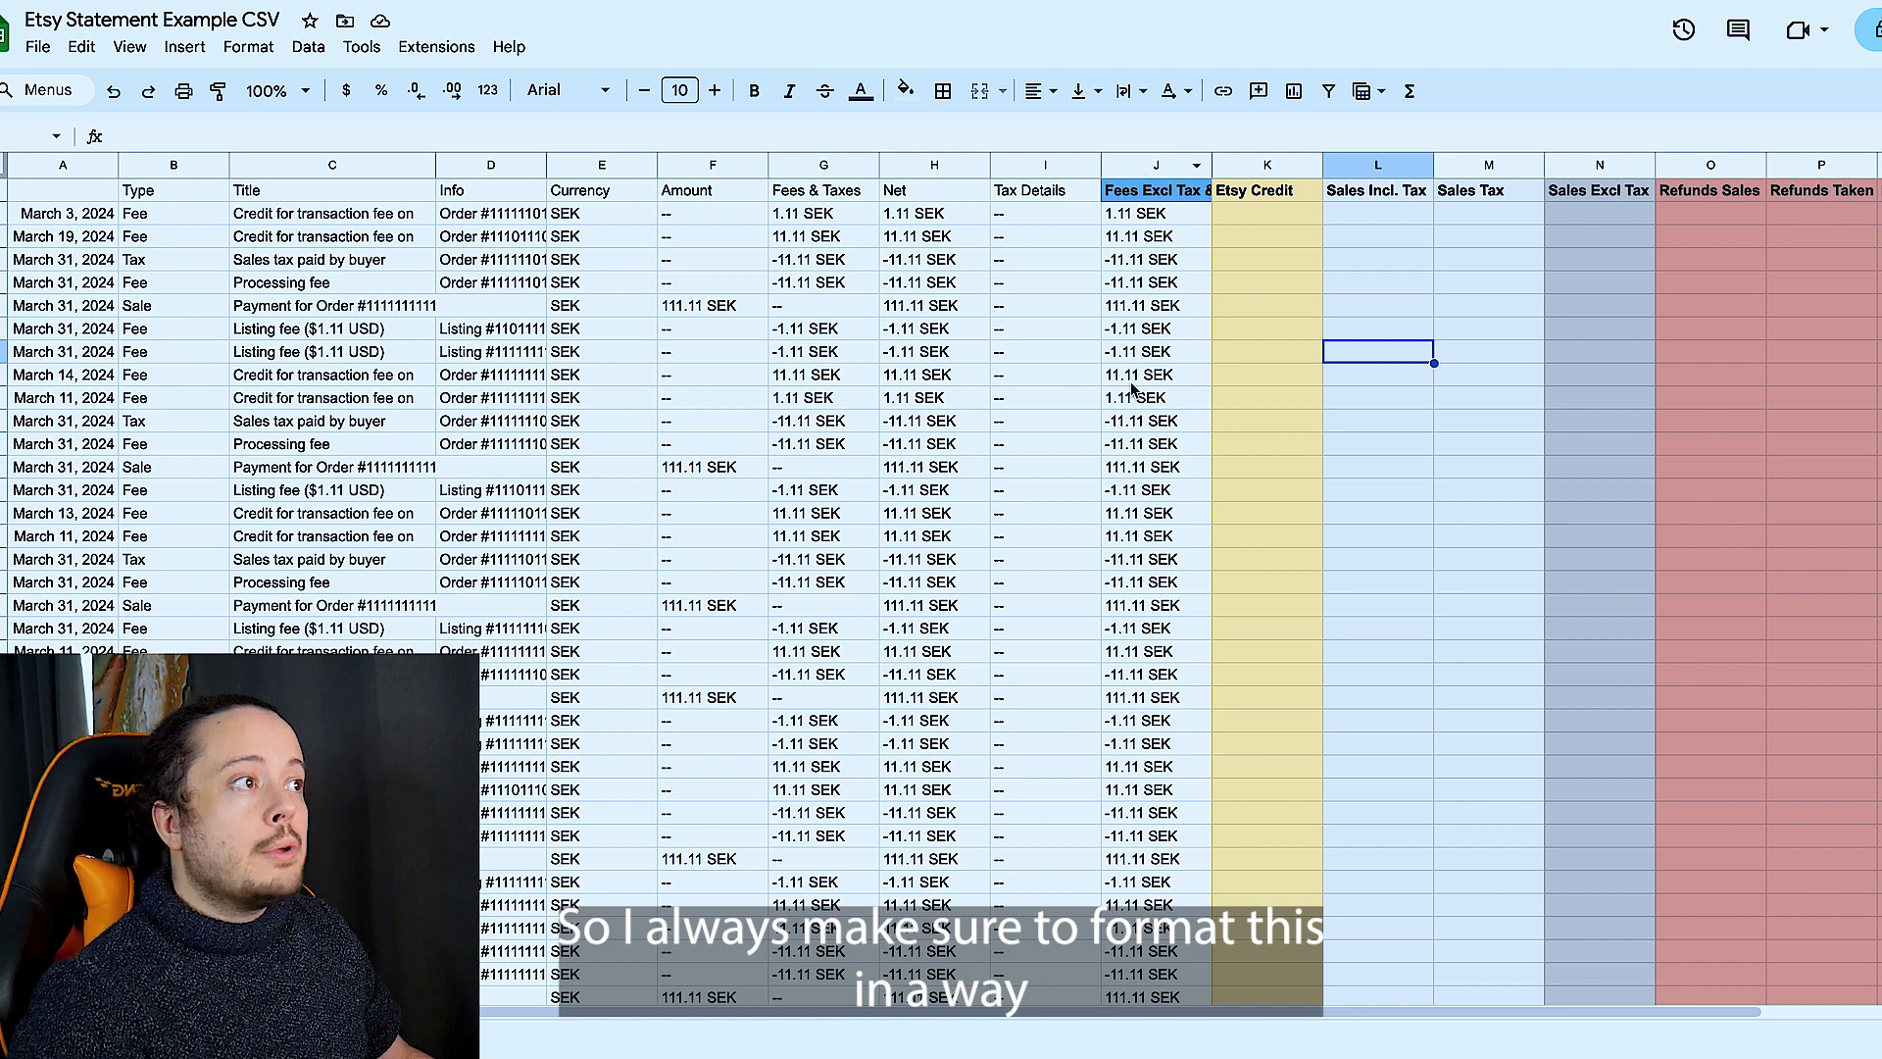
- In the Etsy statement spreadsheet, find every "-" in the Fees Excl Tax & Credit column and replace all with nothing
click(1112, 167)
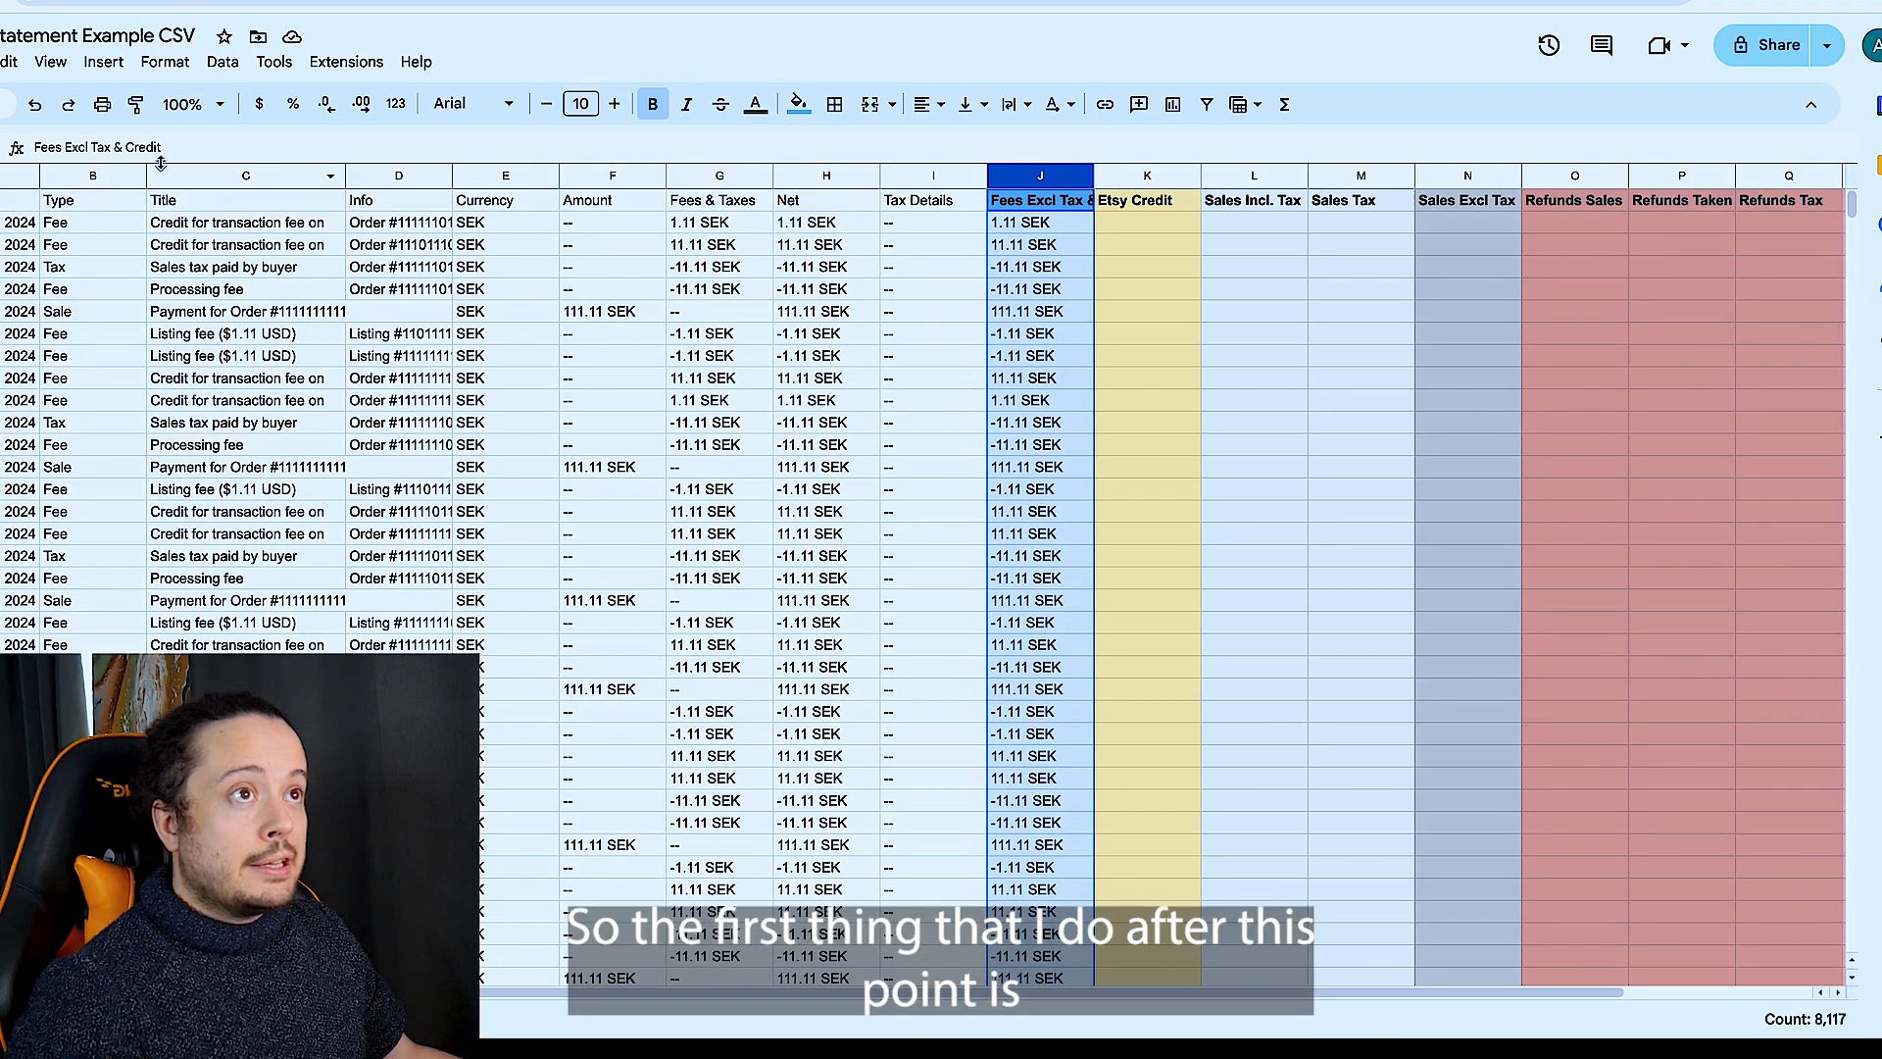
click(10, 62)
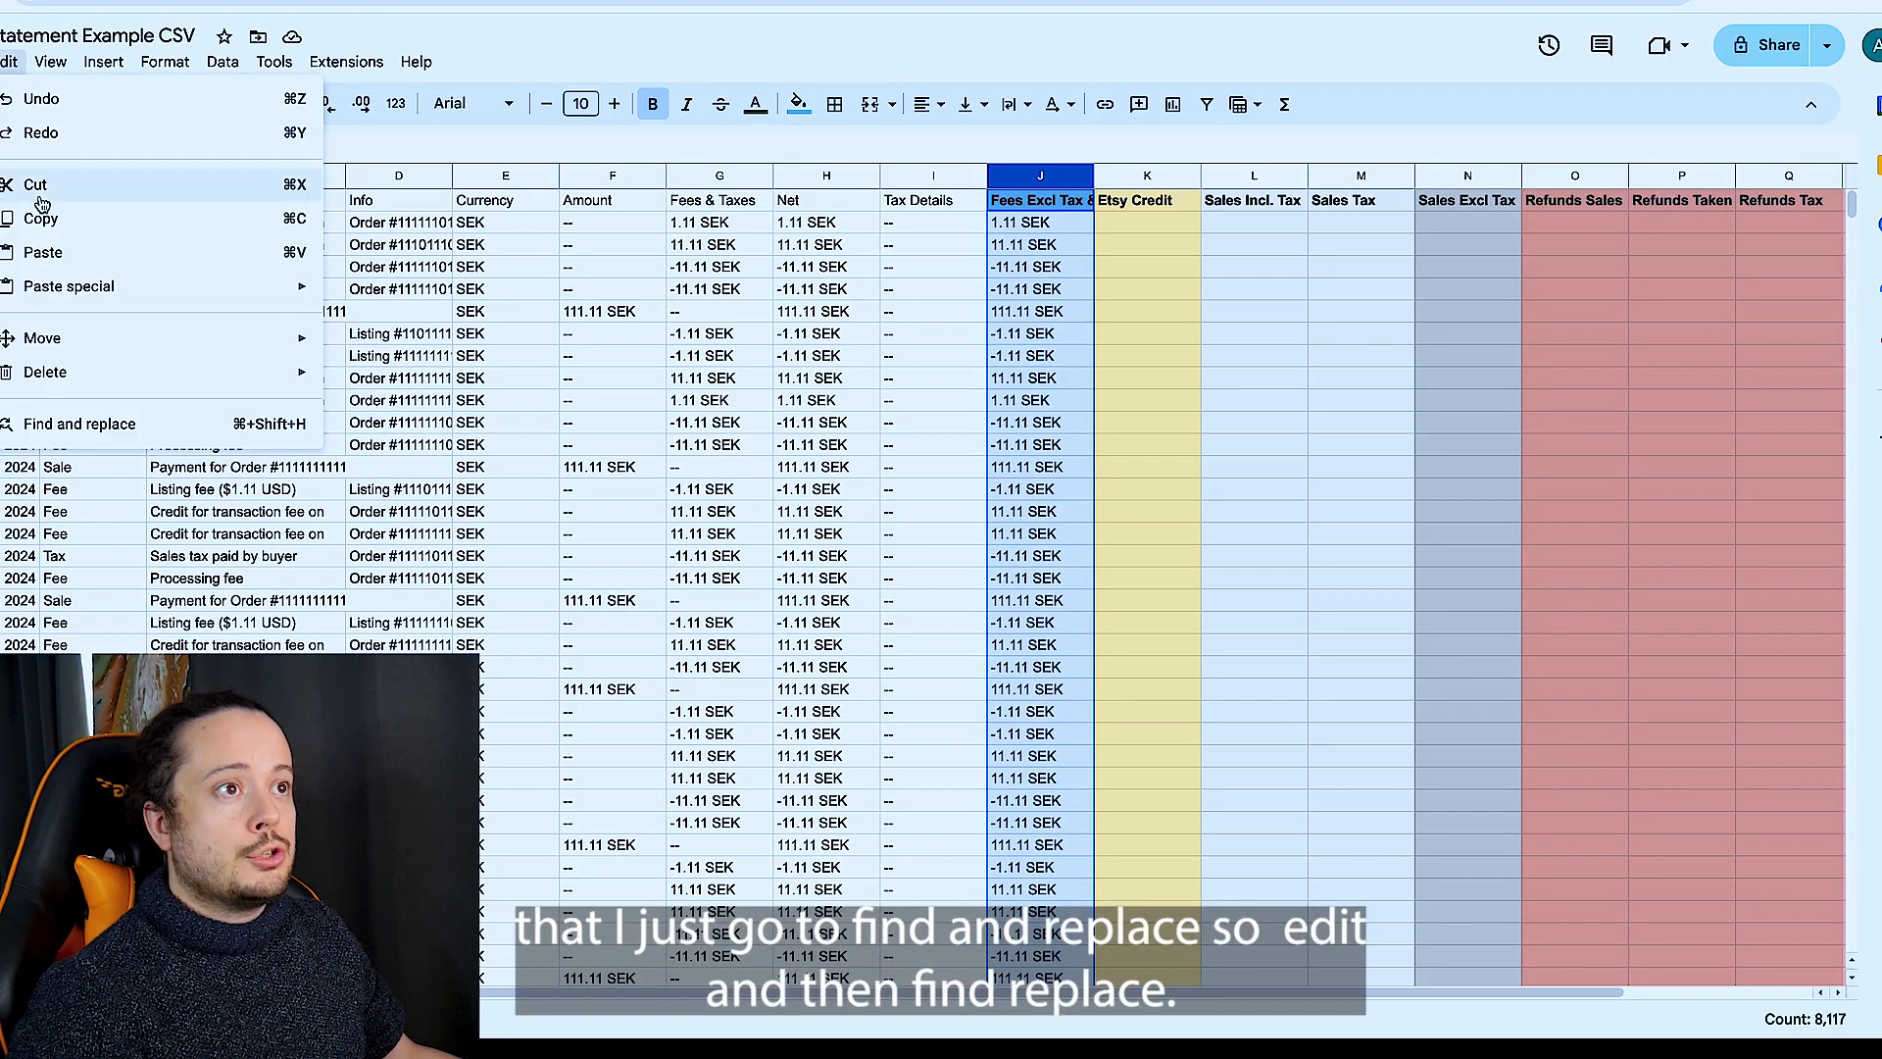
click(165, 430)
drag(986, 284, 625, 233)
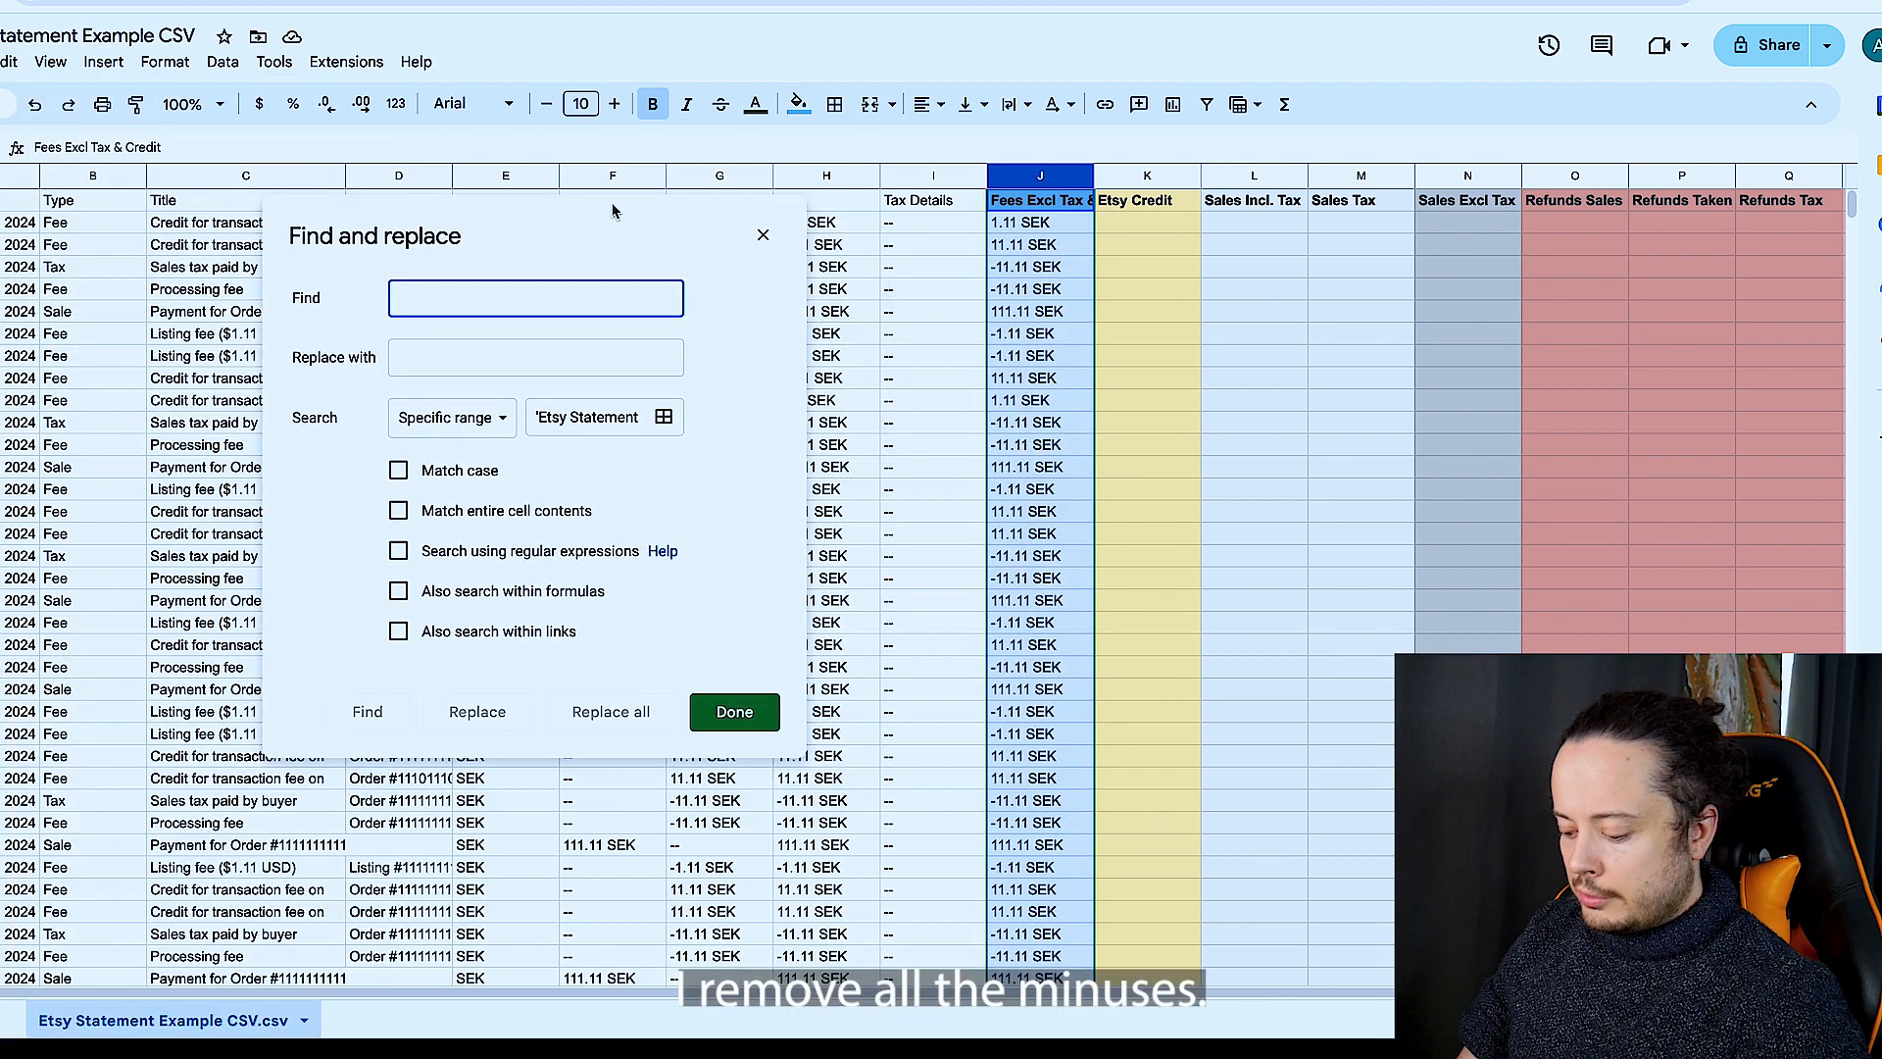
text(-)
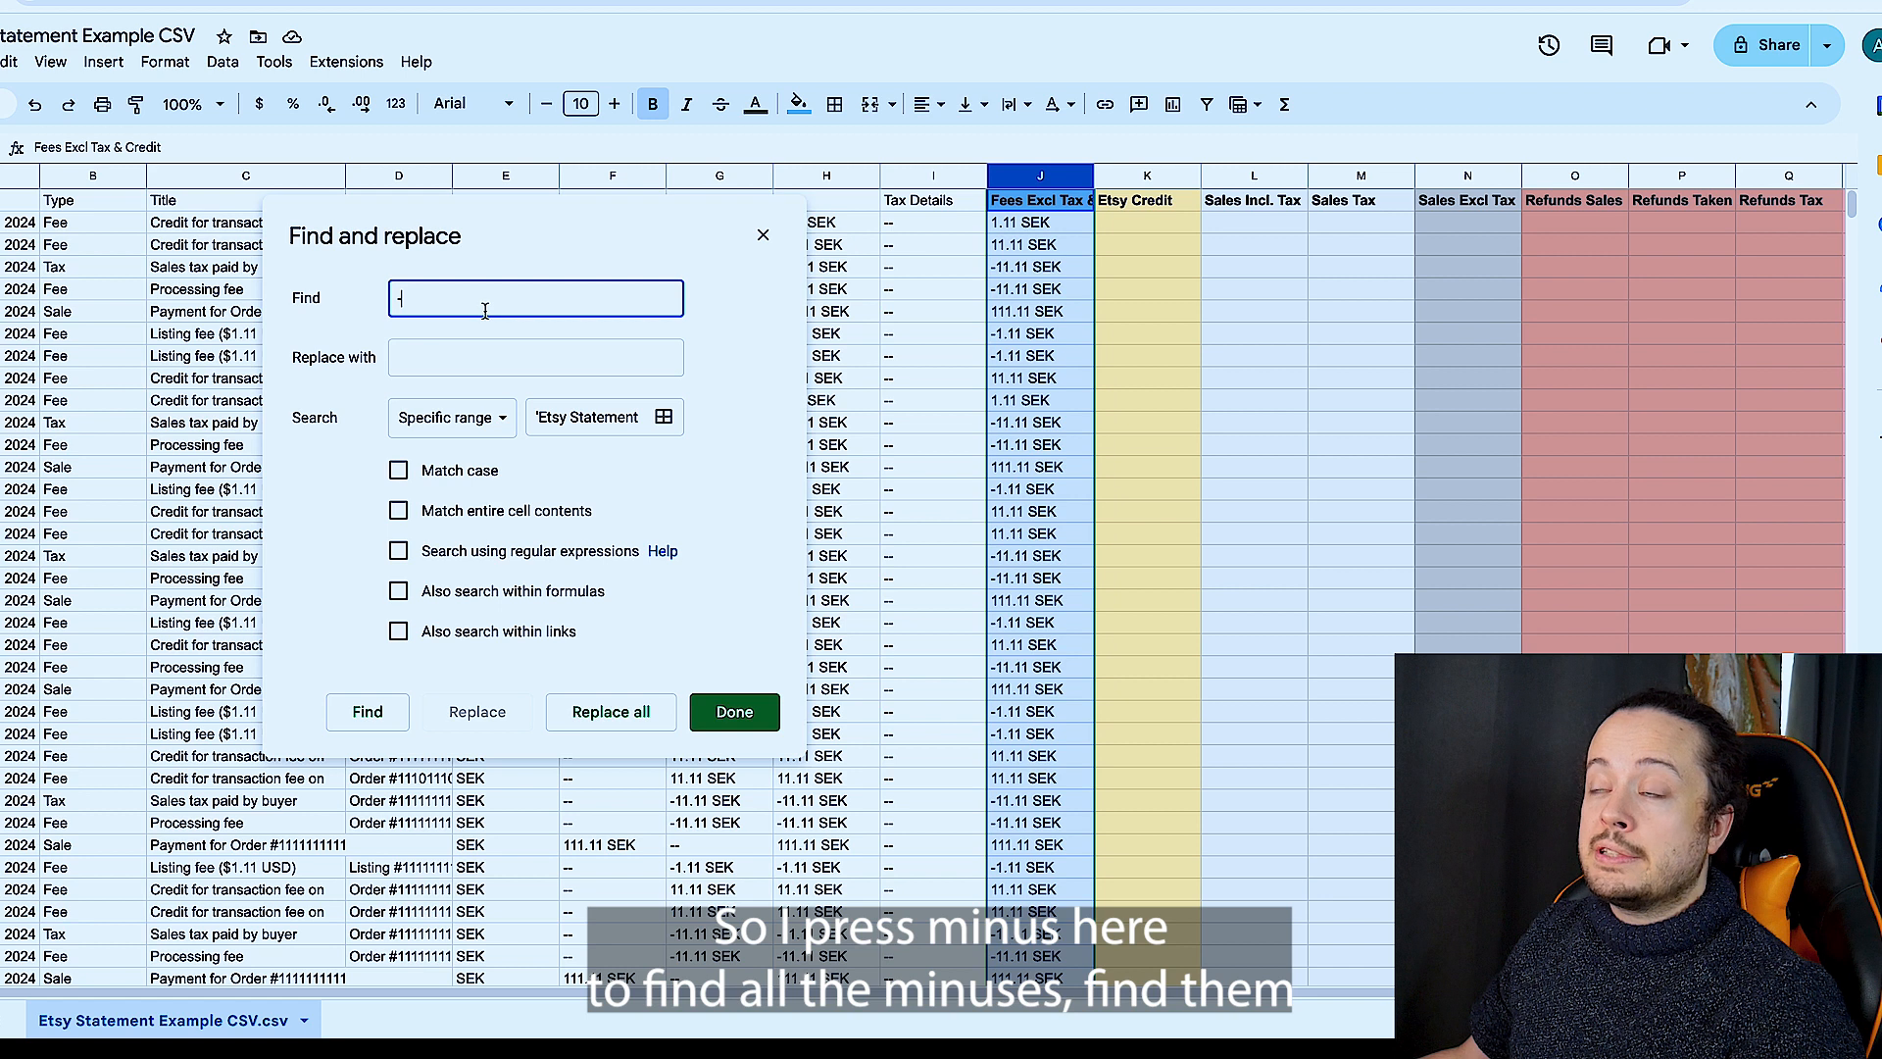
click(369, 714)
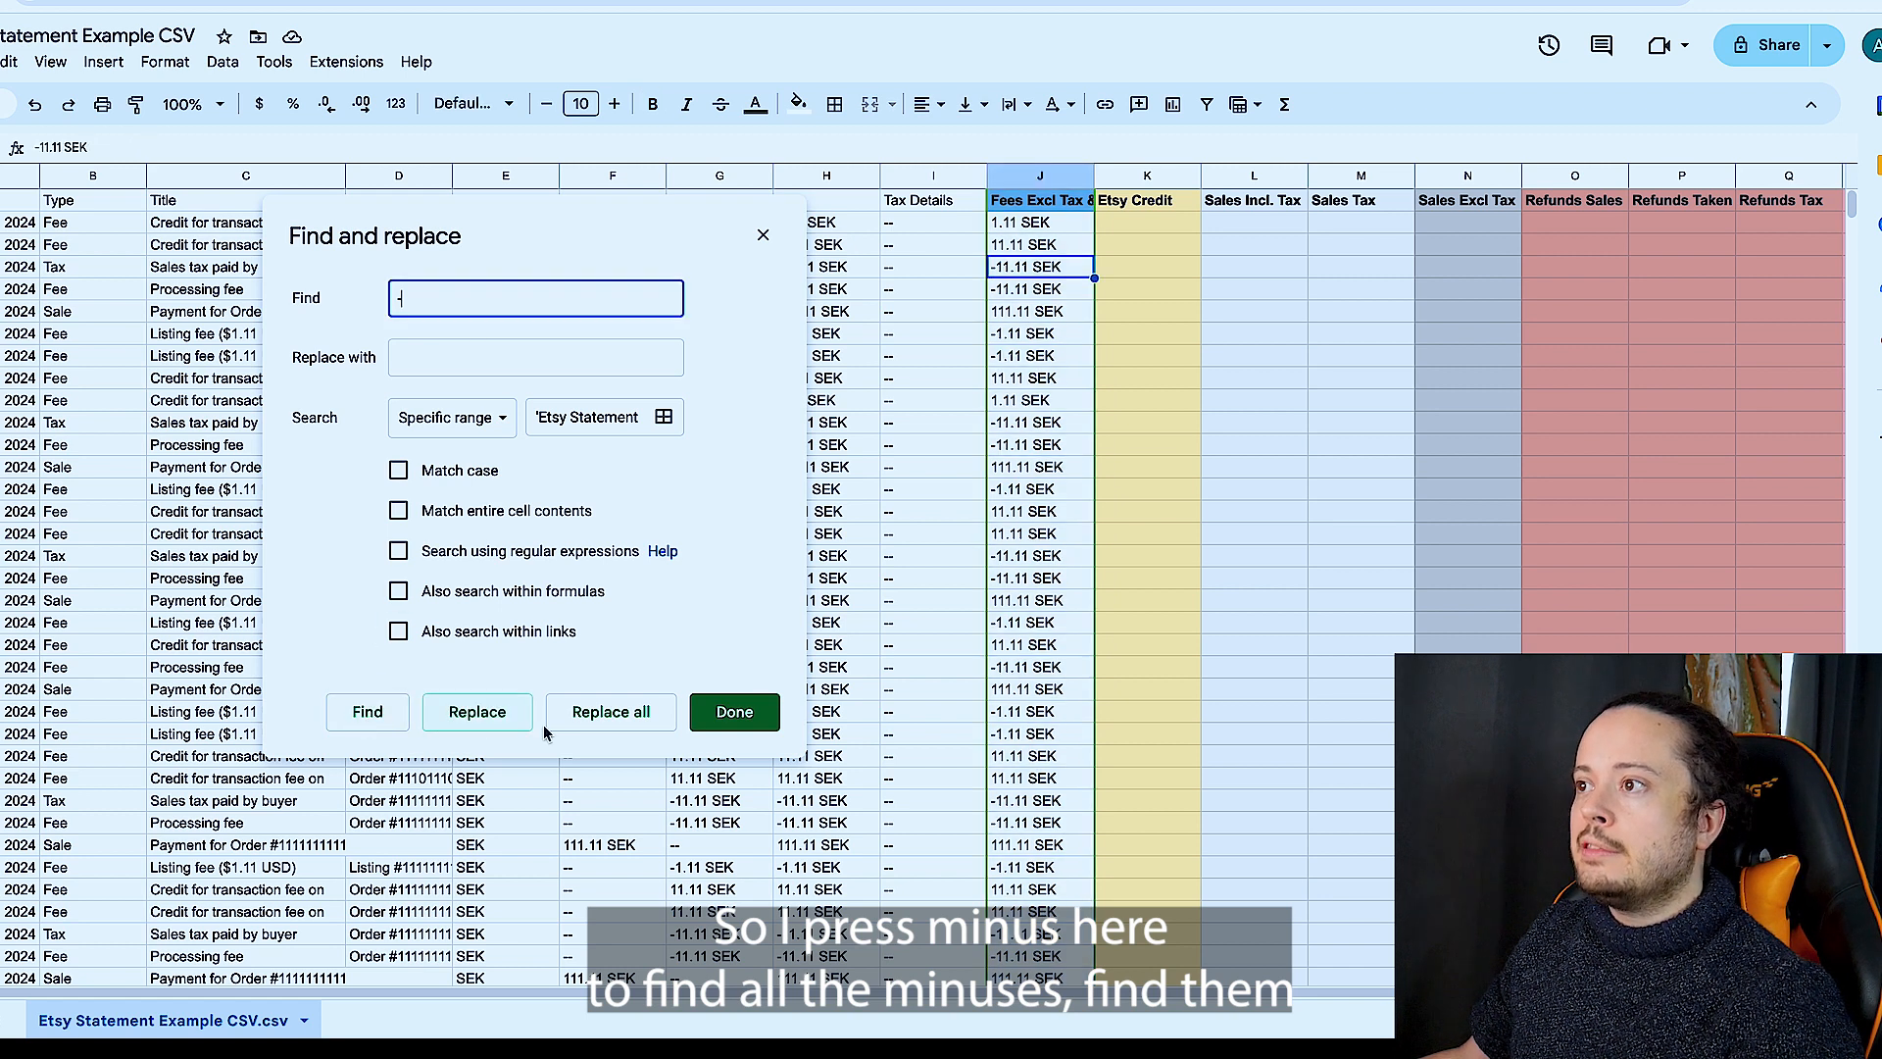
click(605, 716)
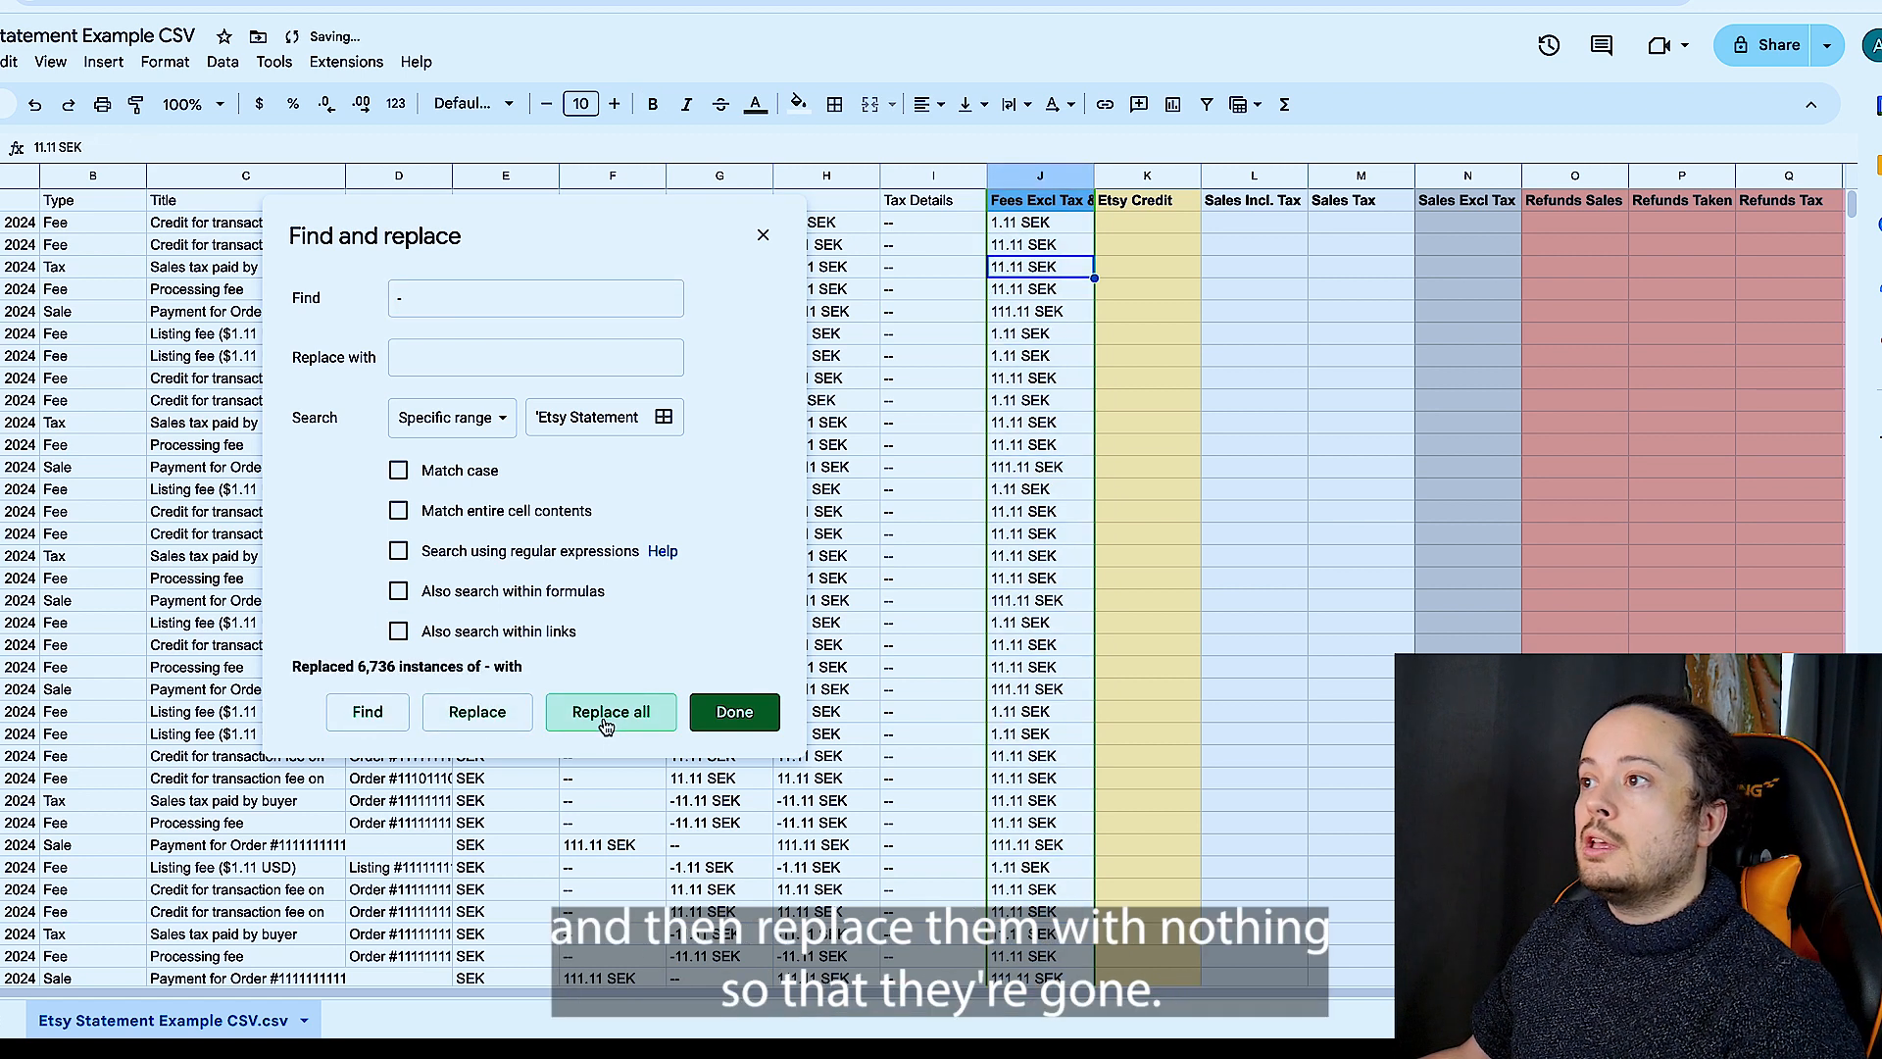
- Remove all "sek" text from the Fees Excl Tax & Credit column by replacing it with nothing, and finish the find and replace
click(496, 296)
key(BackSpace)
text(sek)
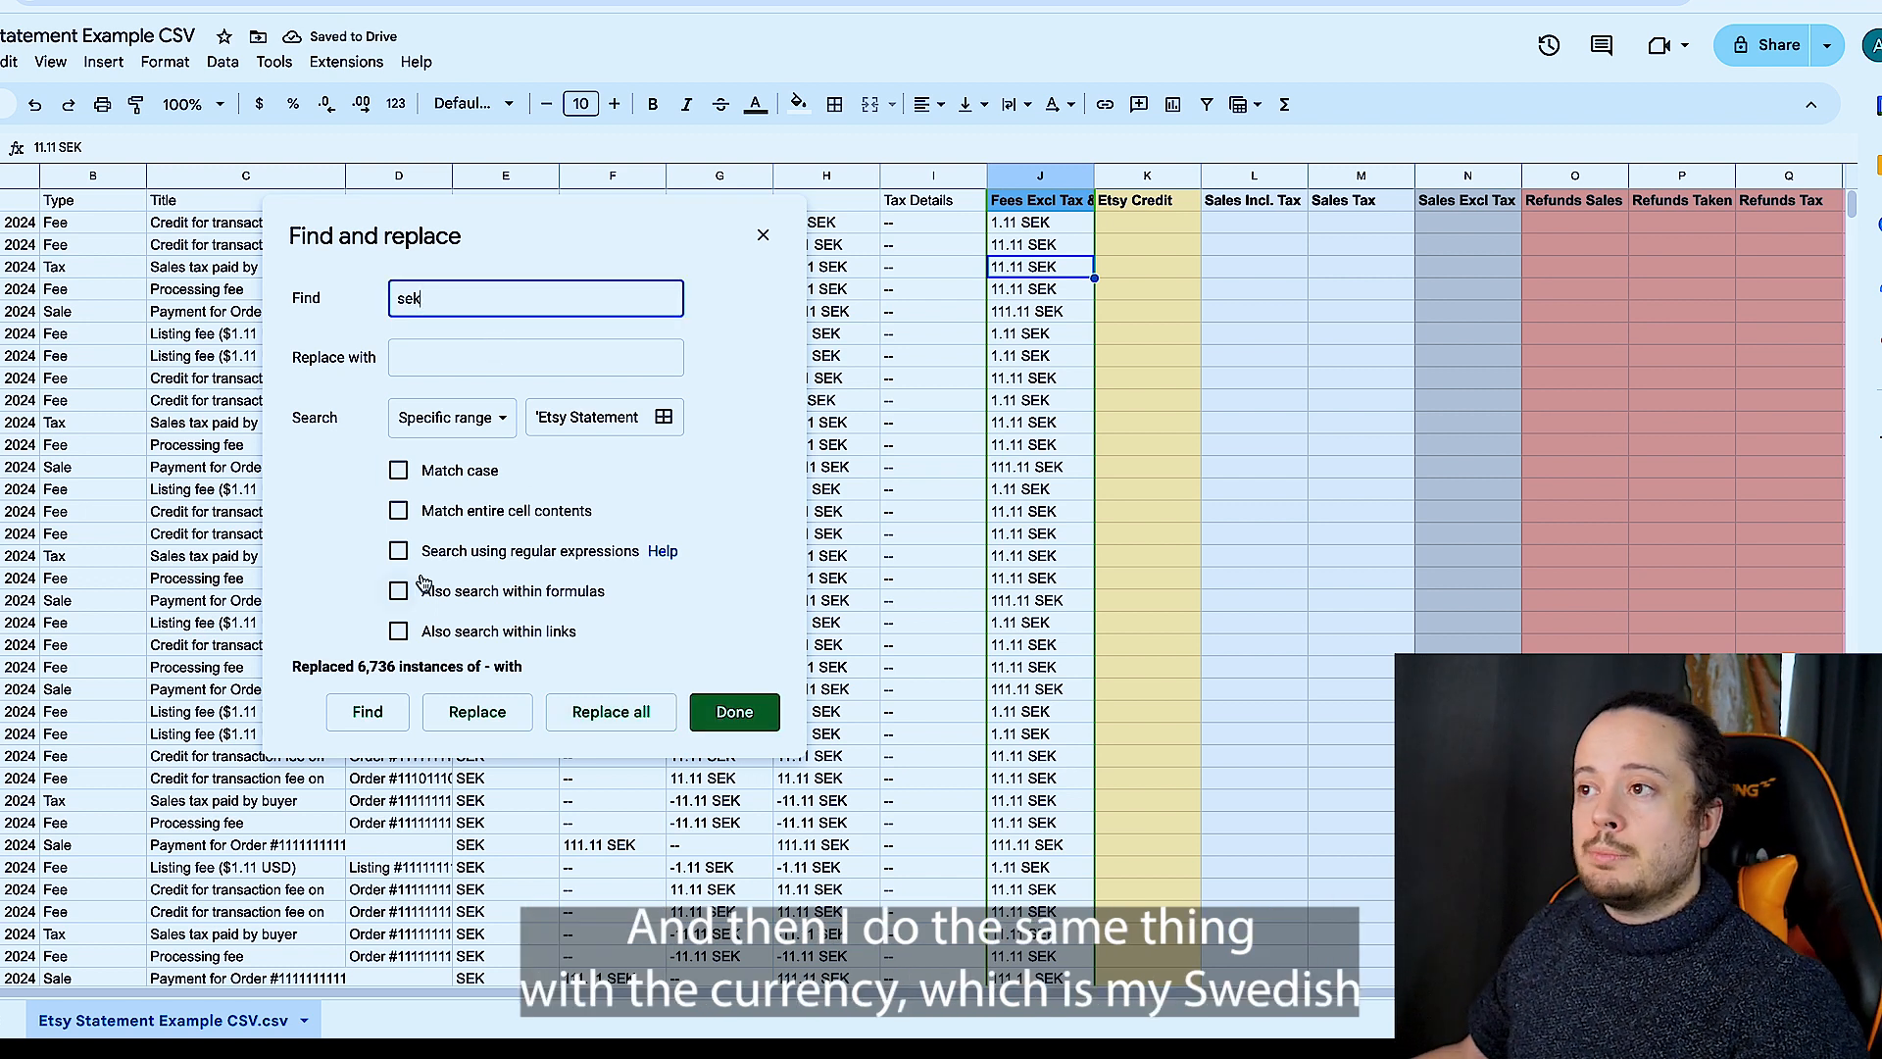
click(368, 712)
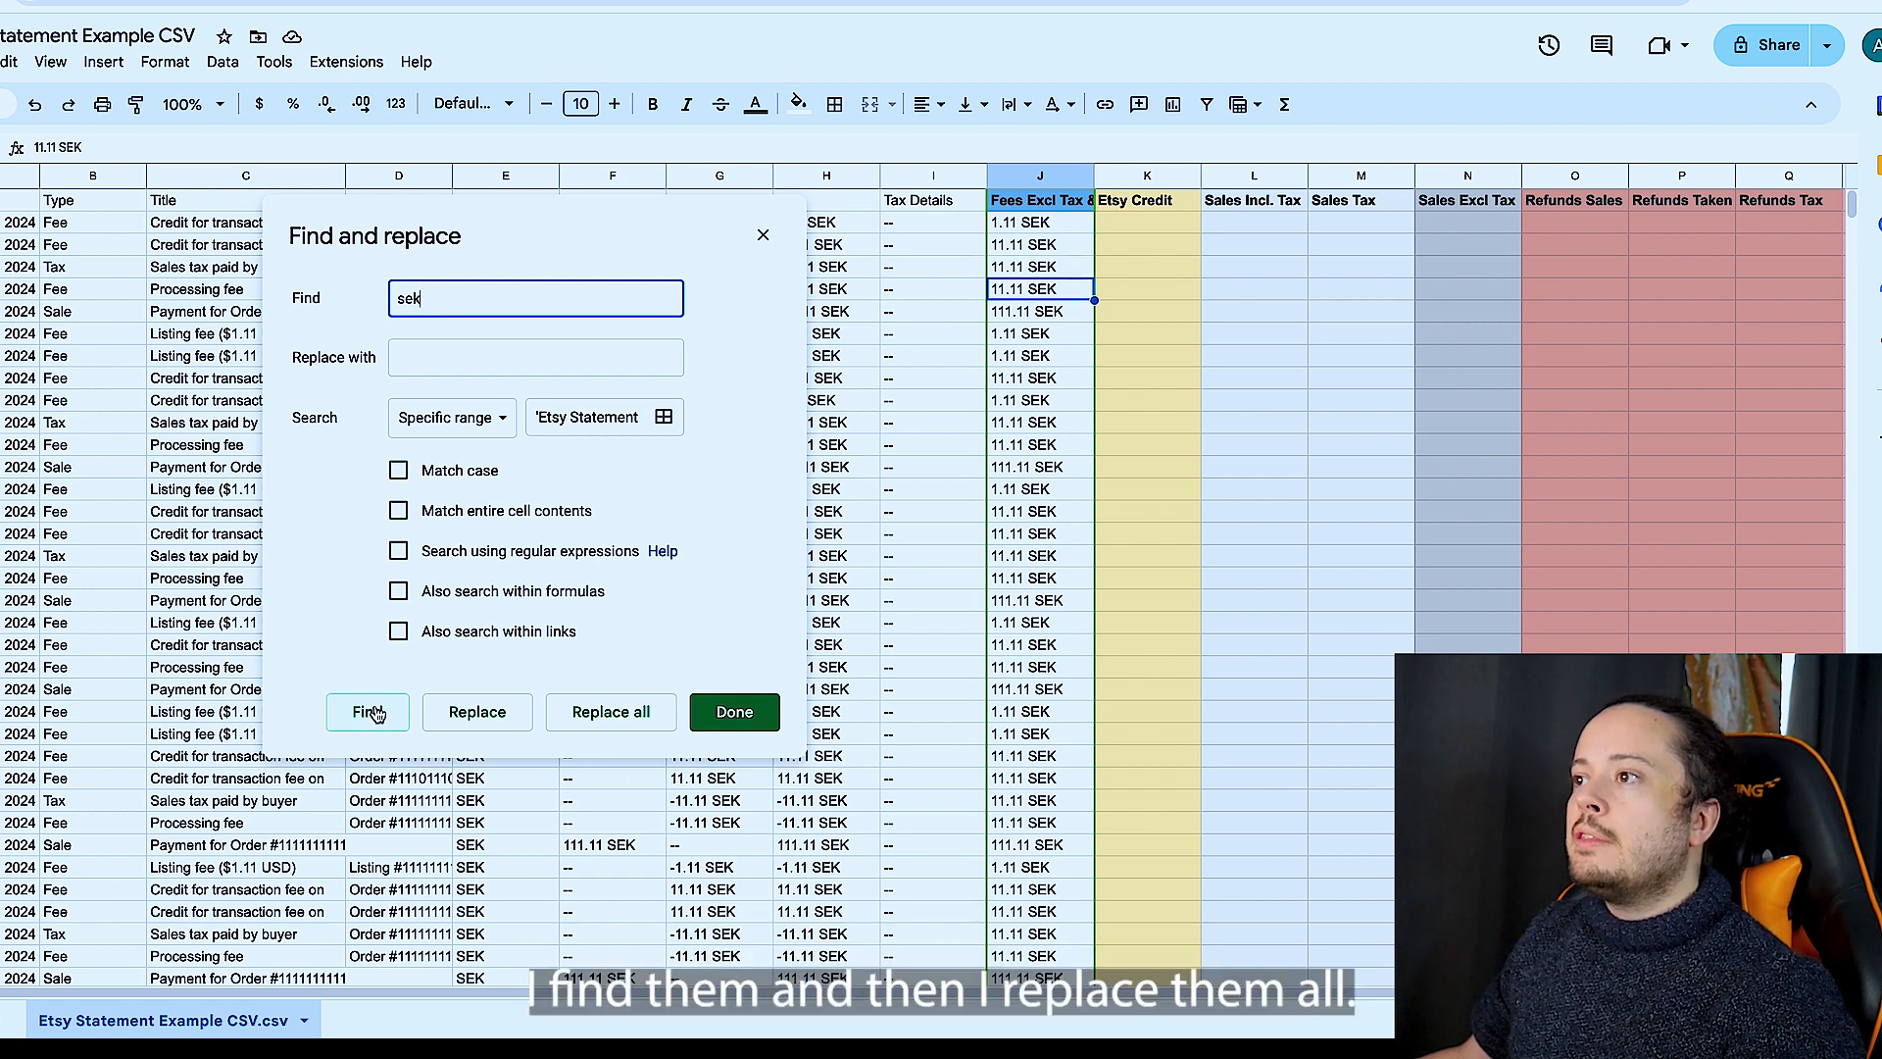
click(665, 707)
click(734, 712)
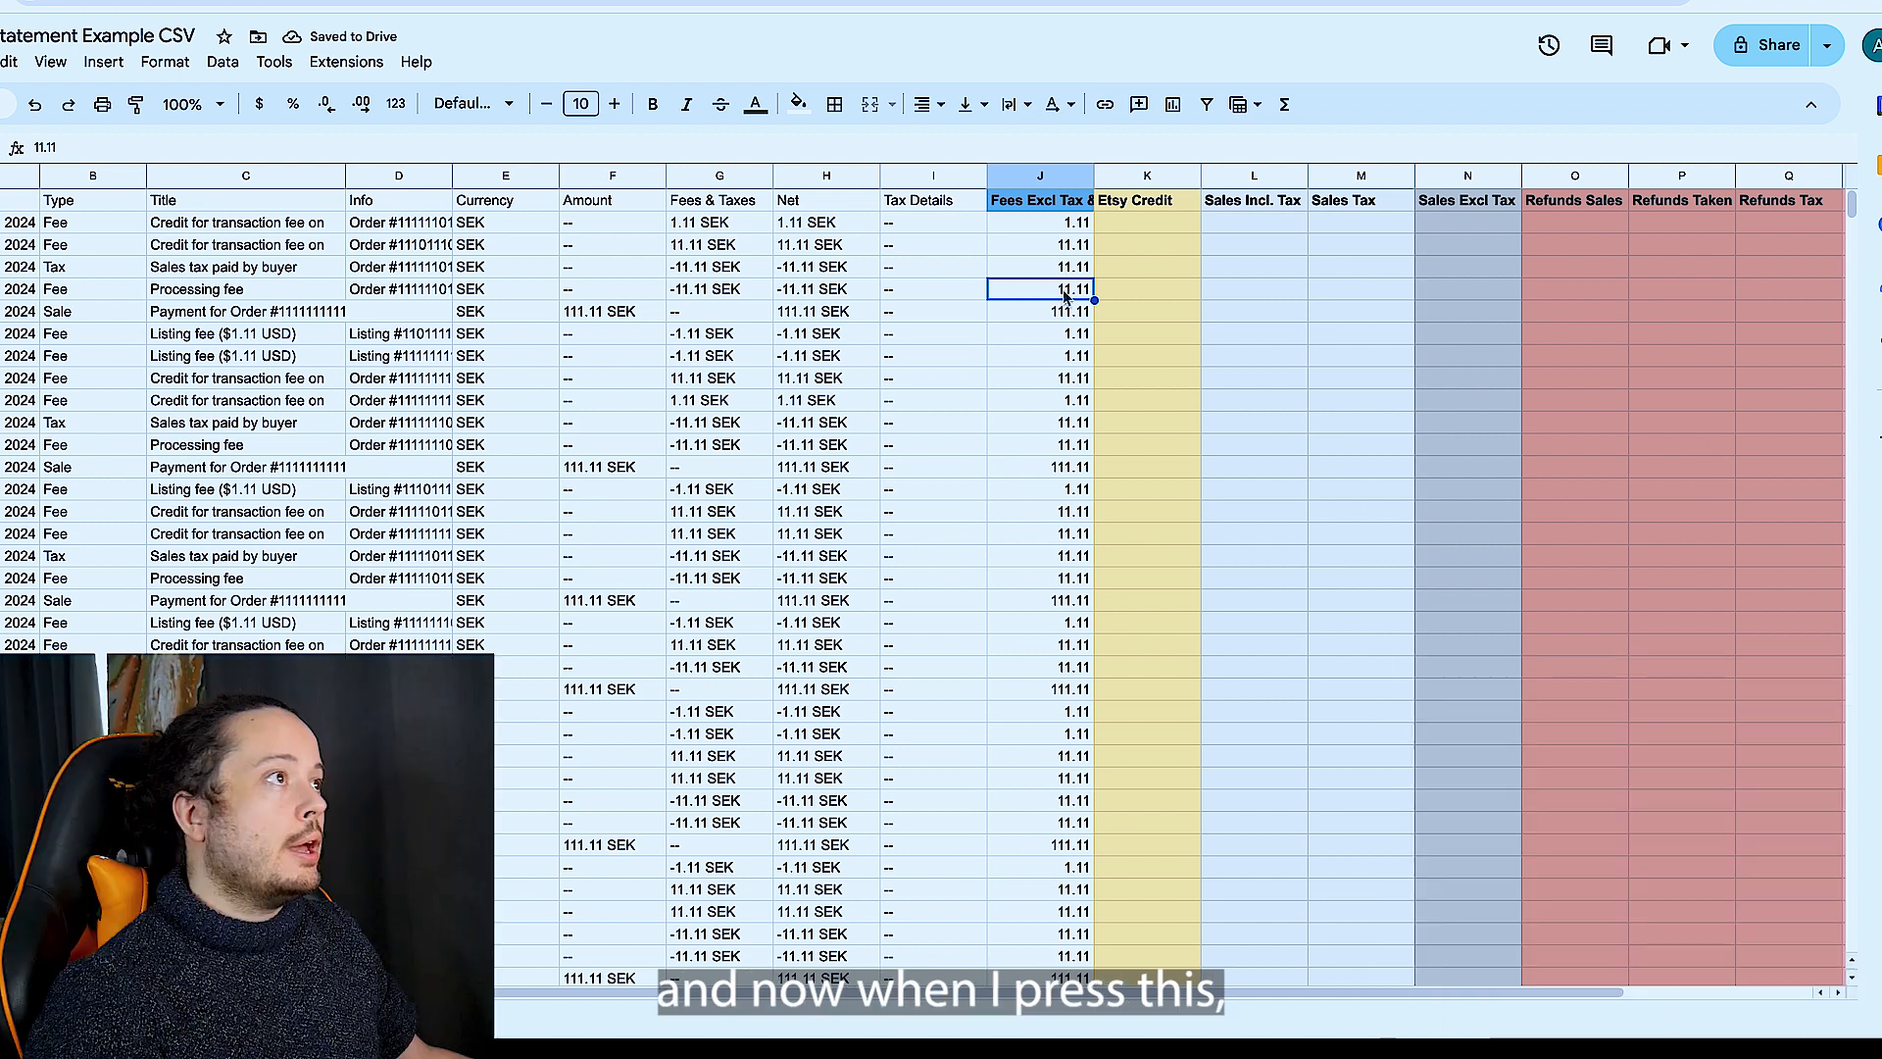
- Format the whole Fees Excl Tax & Credit column as Number
click(1056, 186)
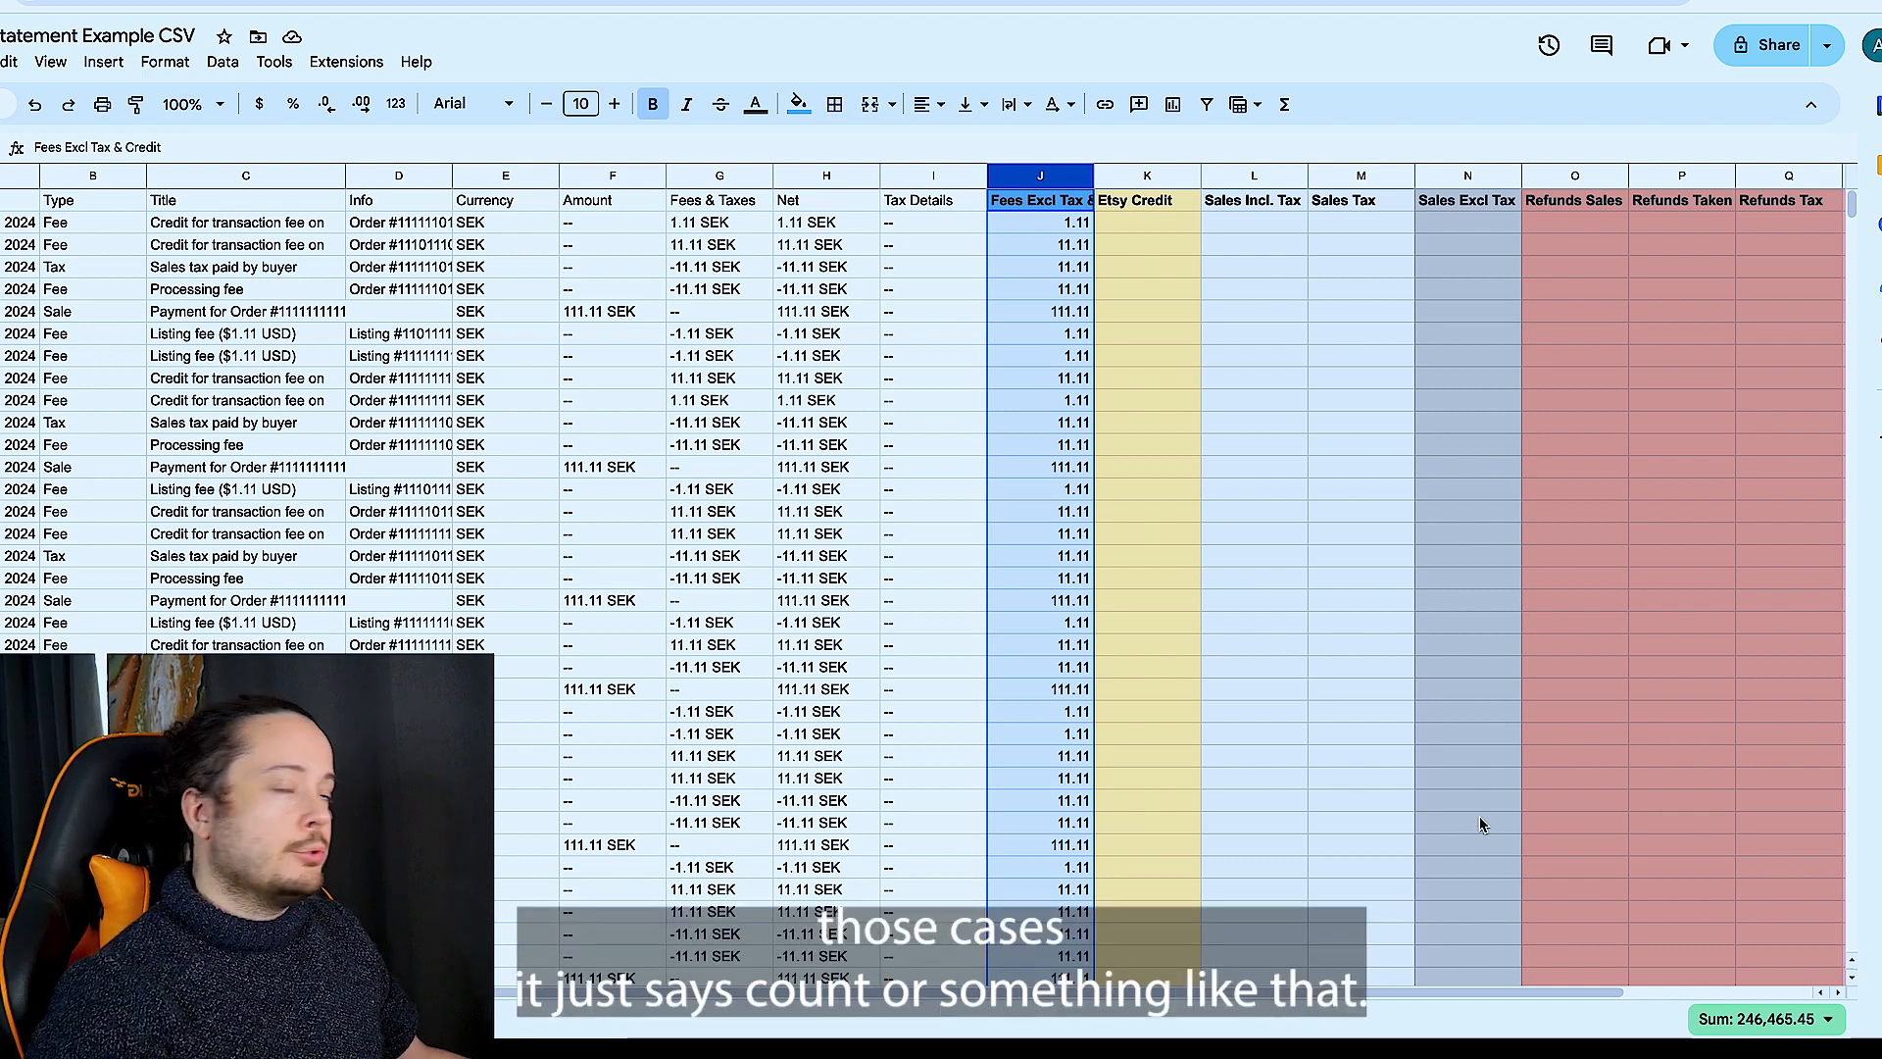
click(152, 64)
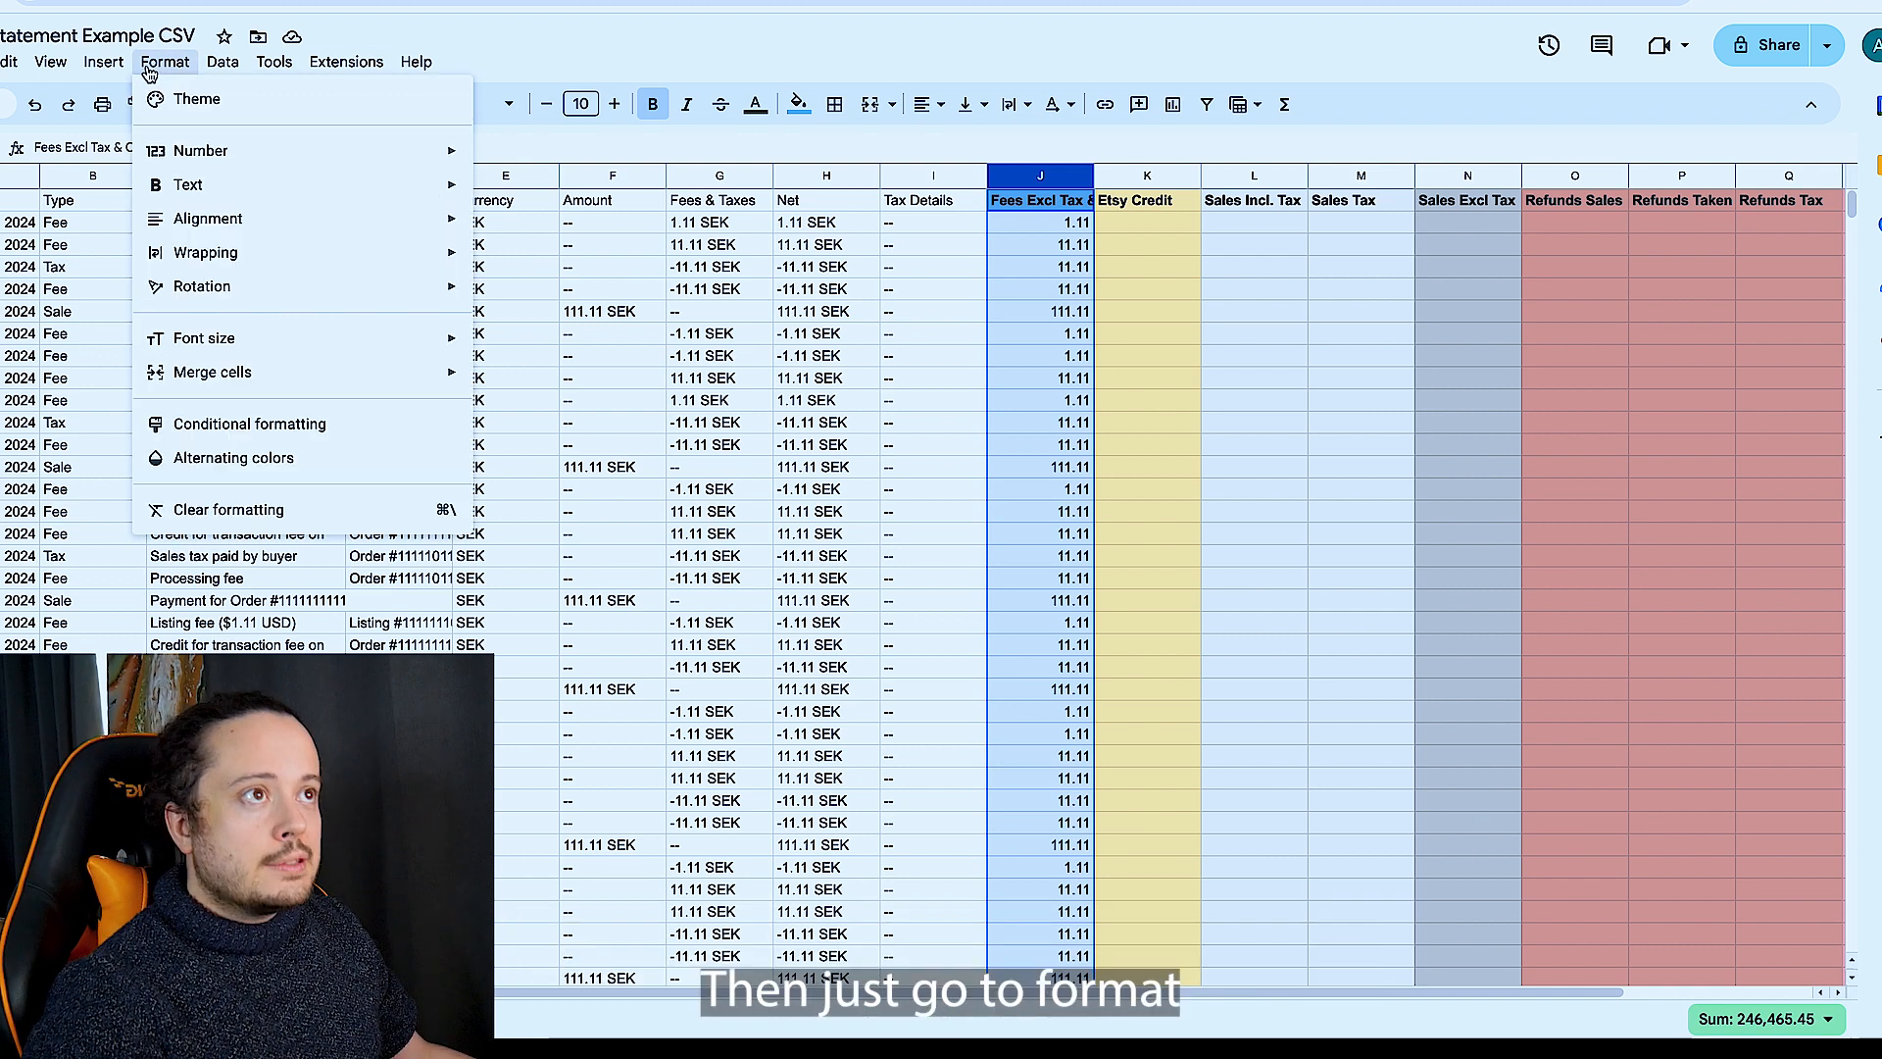
mouse_move(343, 152)
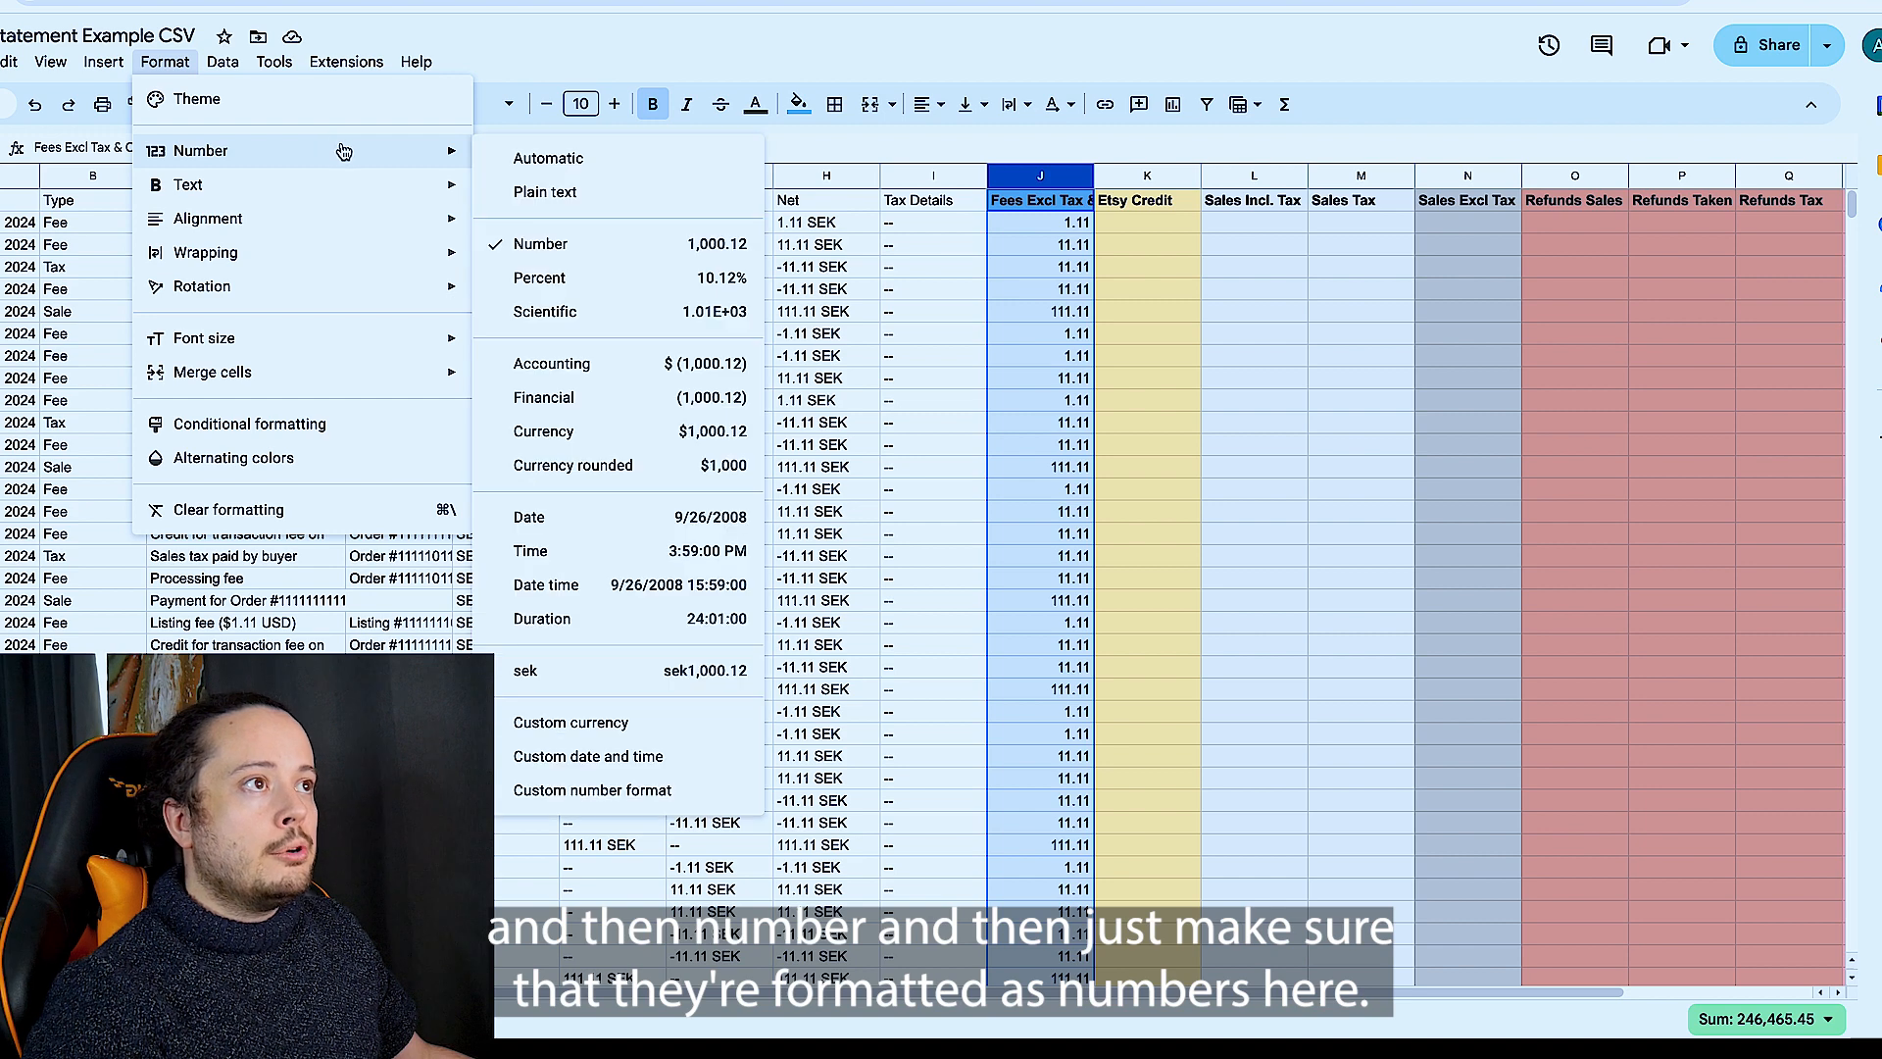
click(665, 256)
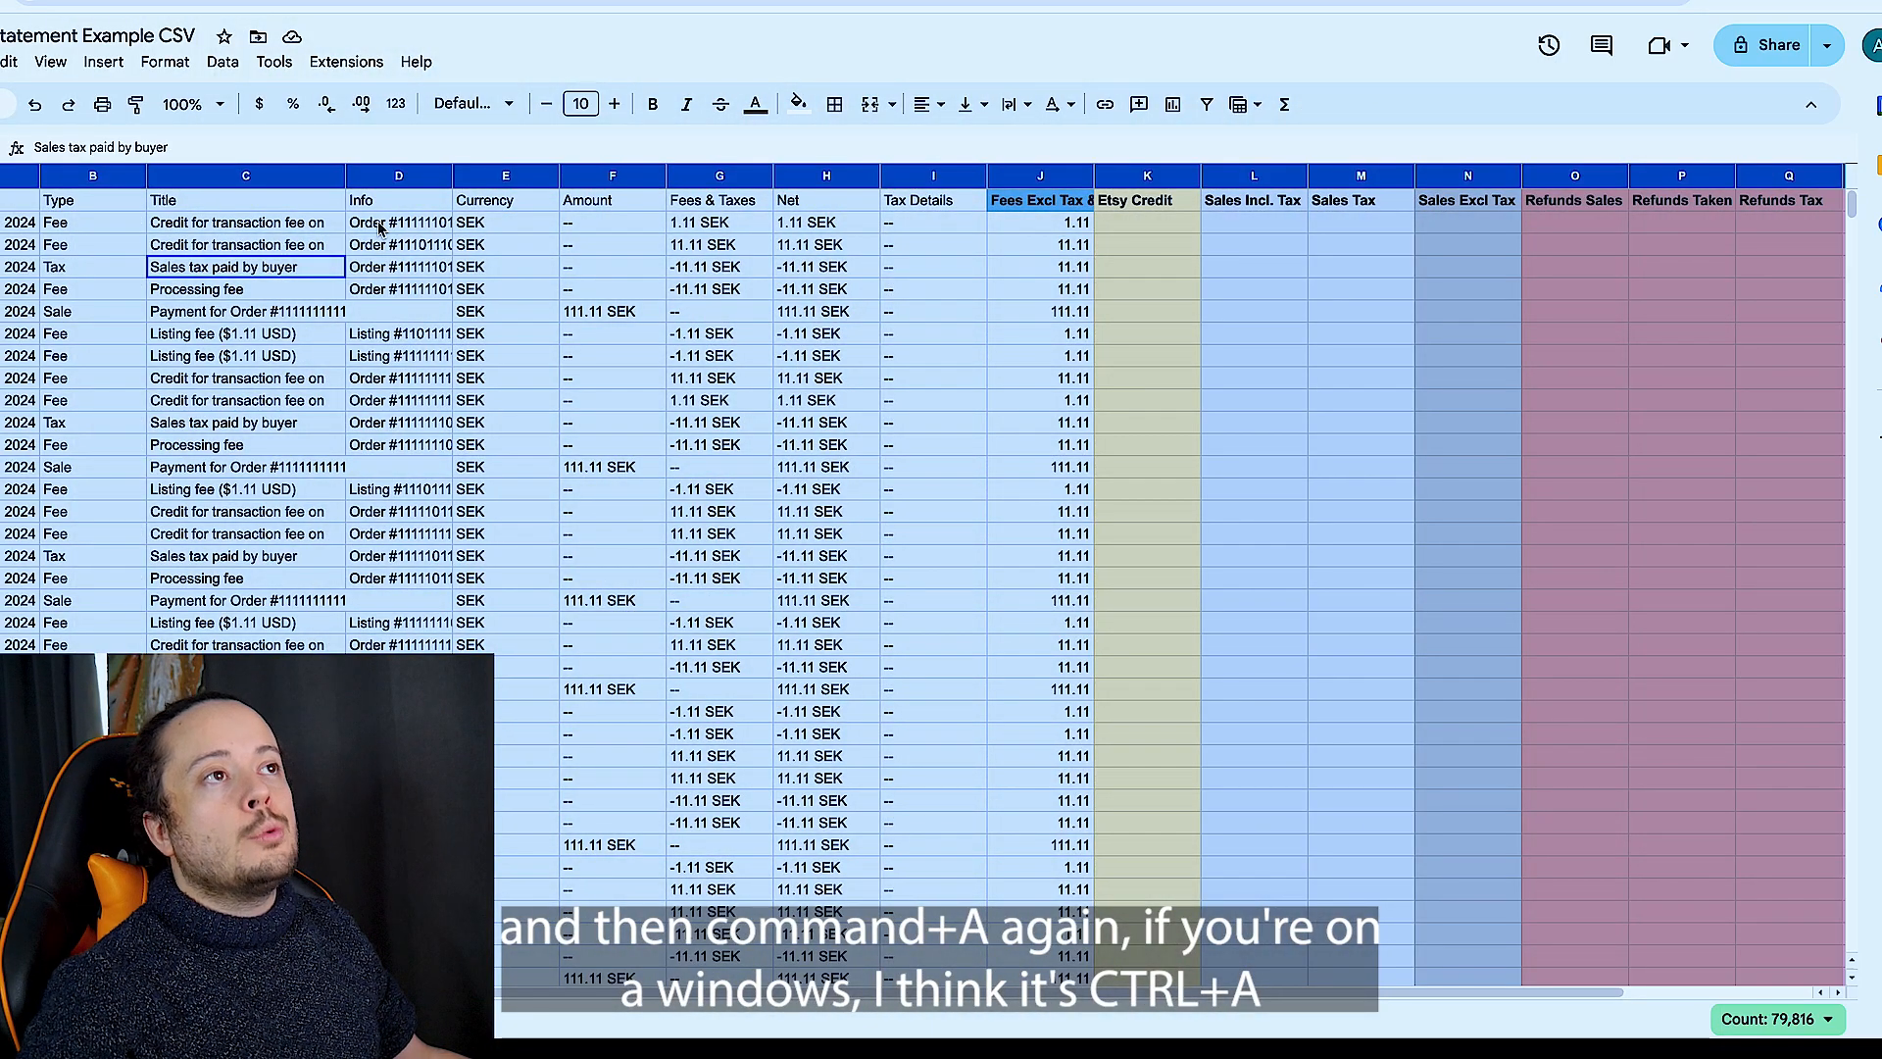
- Create a filter covering all columns of the selected Etsy statement sheet
click(207, 62)
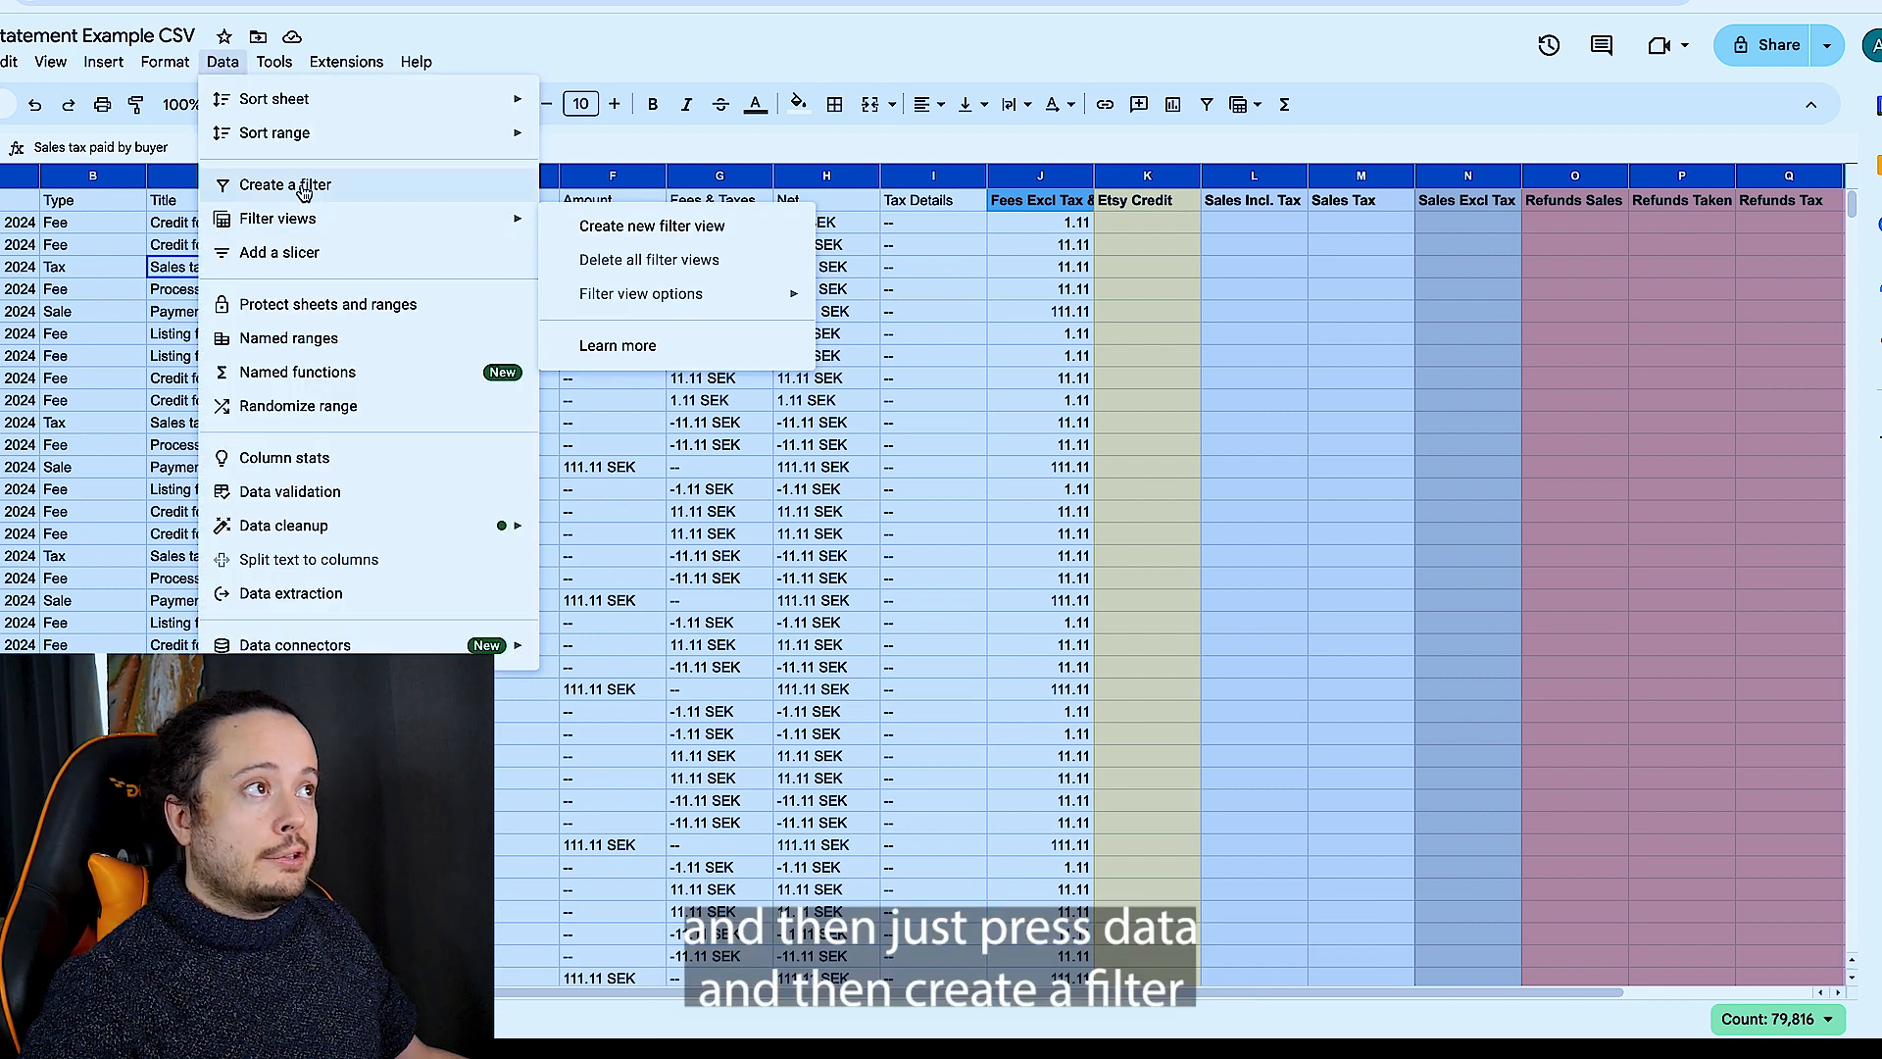
click(294, 185)
click(168, 295)
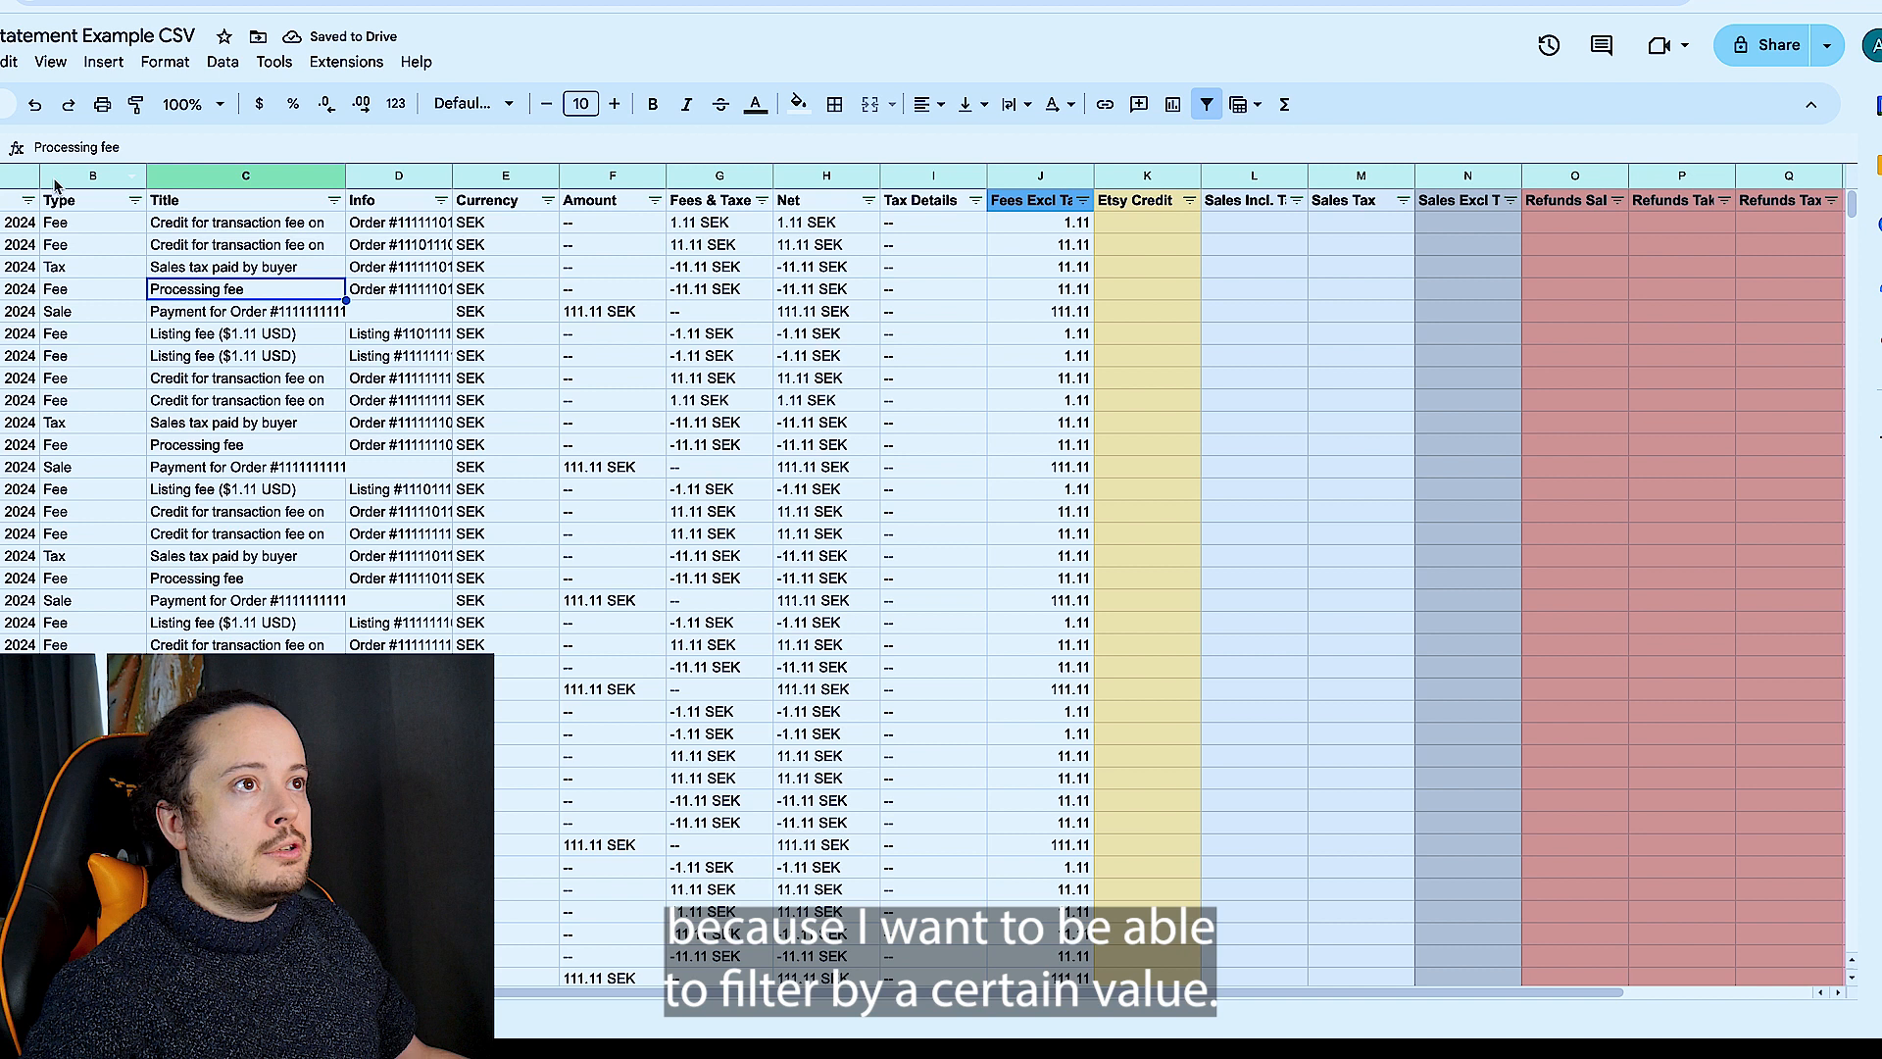
- Review the kinds of entries recorded in the Type column
click(102, 267)
click(122, 216)
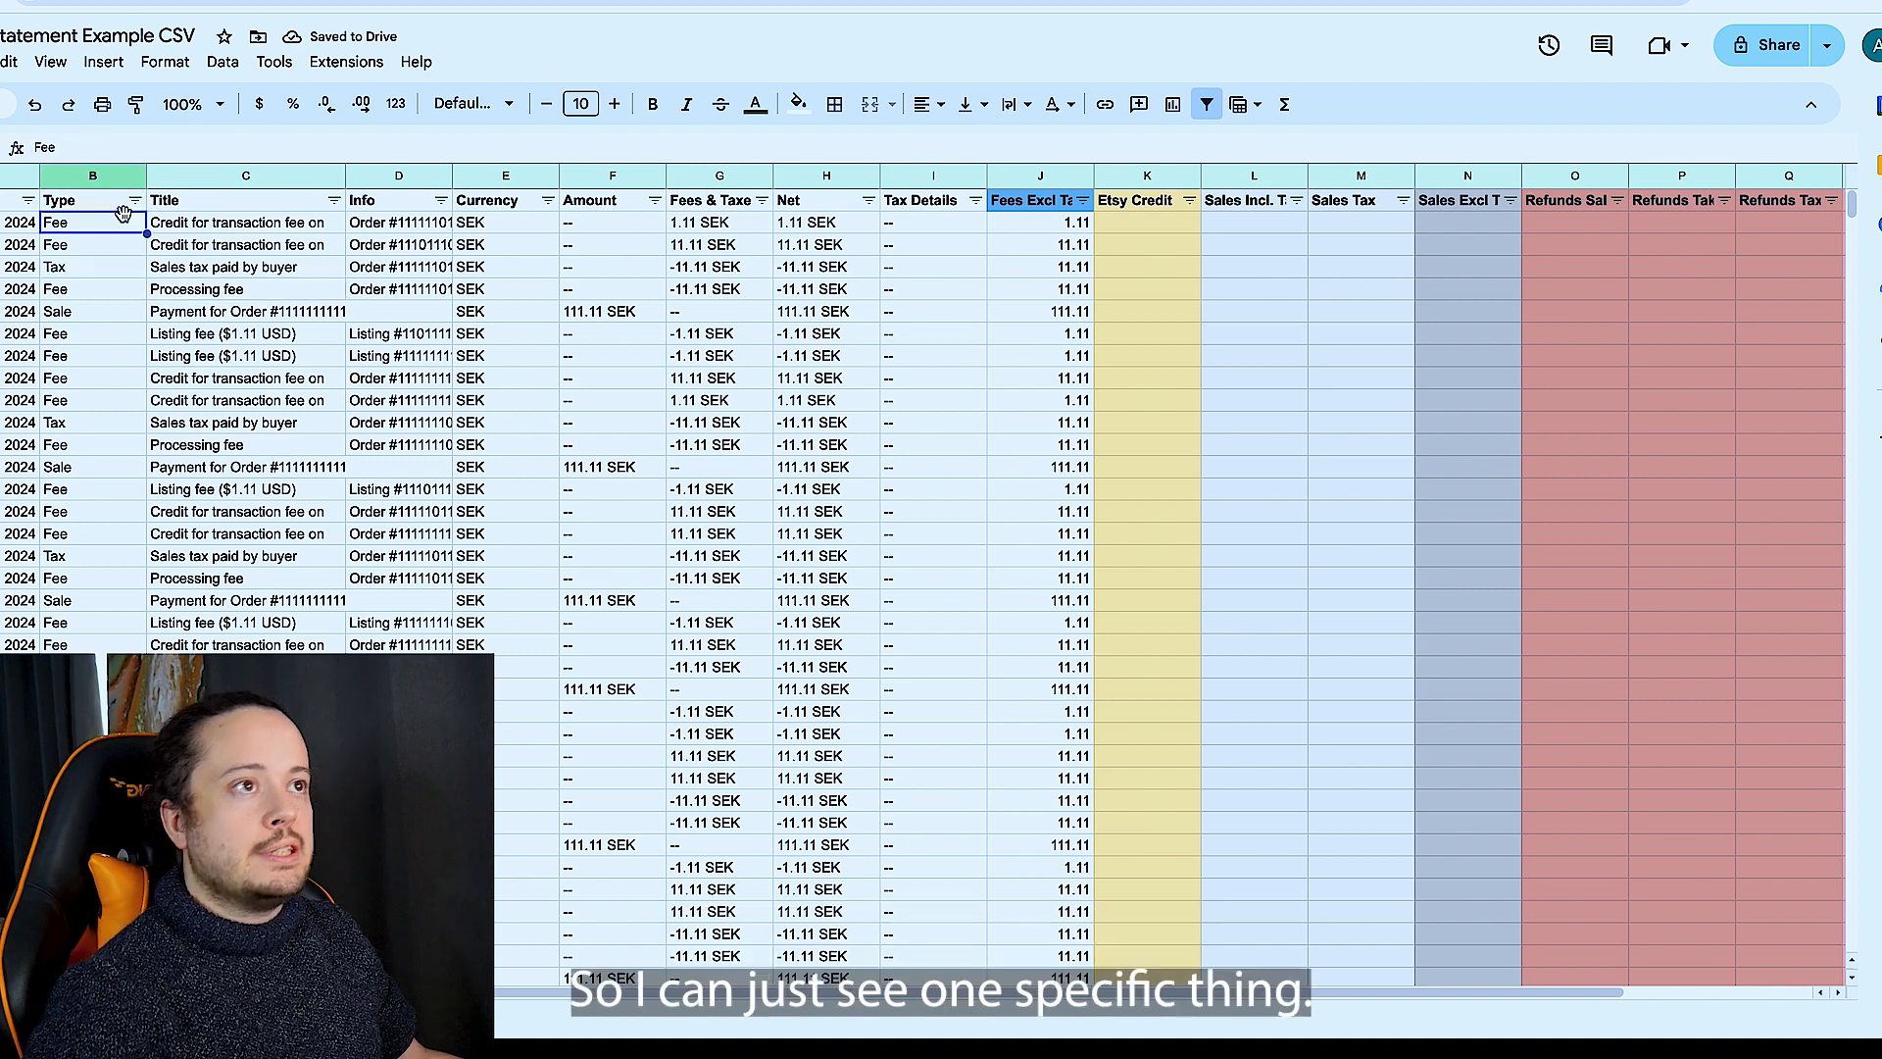
click(56, 202)
click(82, 175)
scroll(88, 372, right, 1)
click(61, 277)
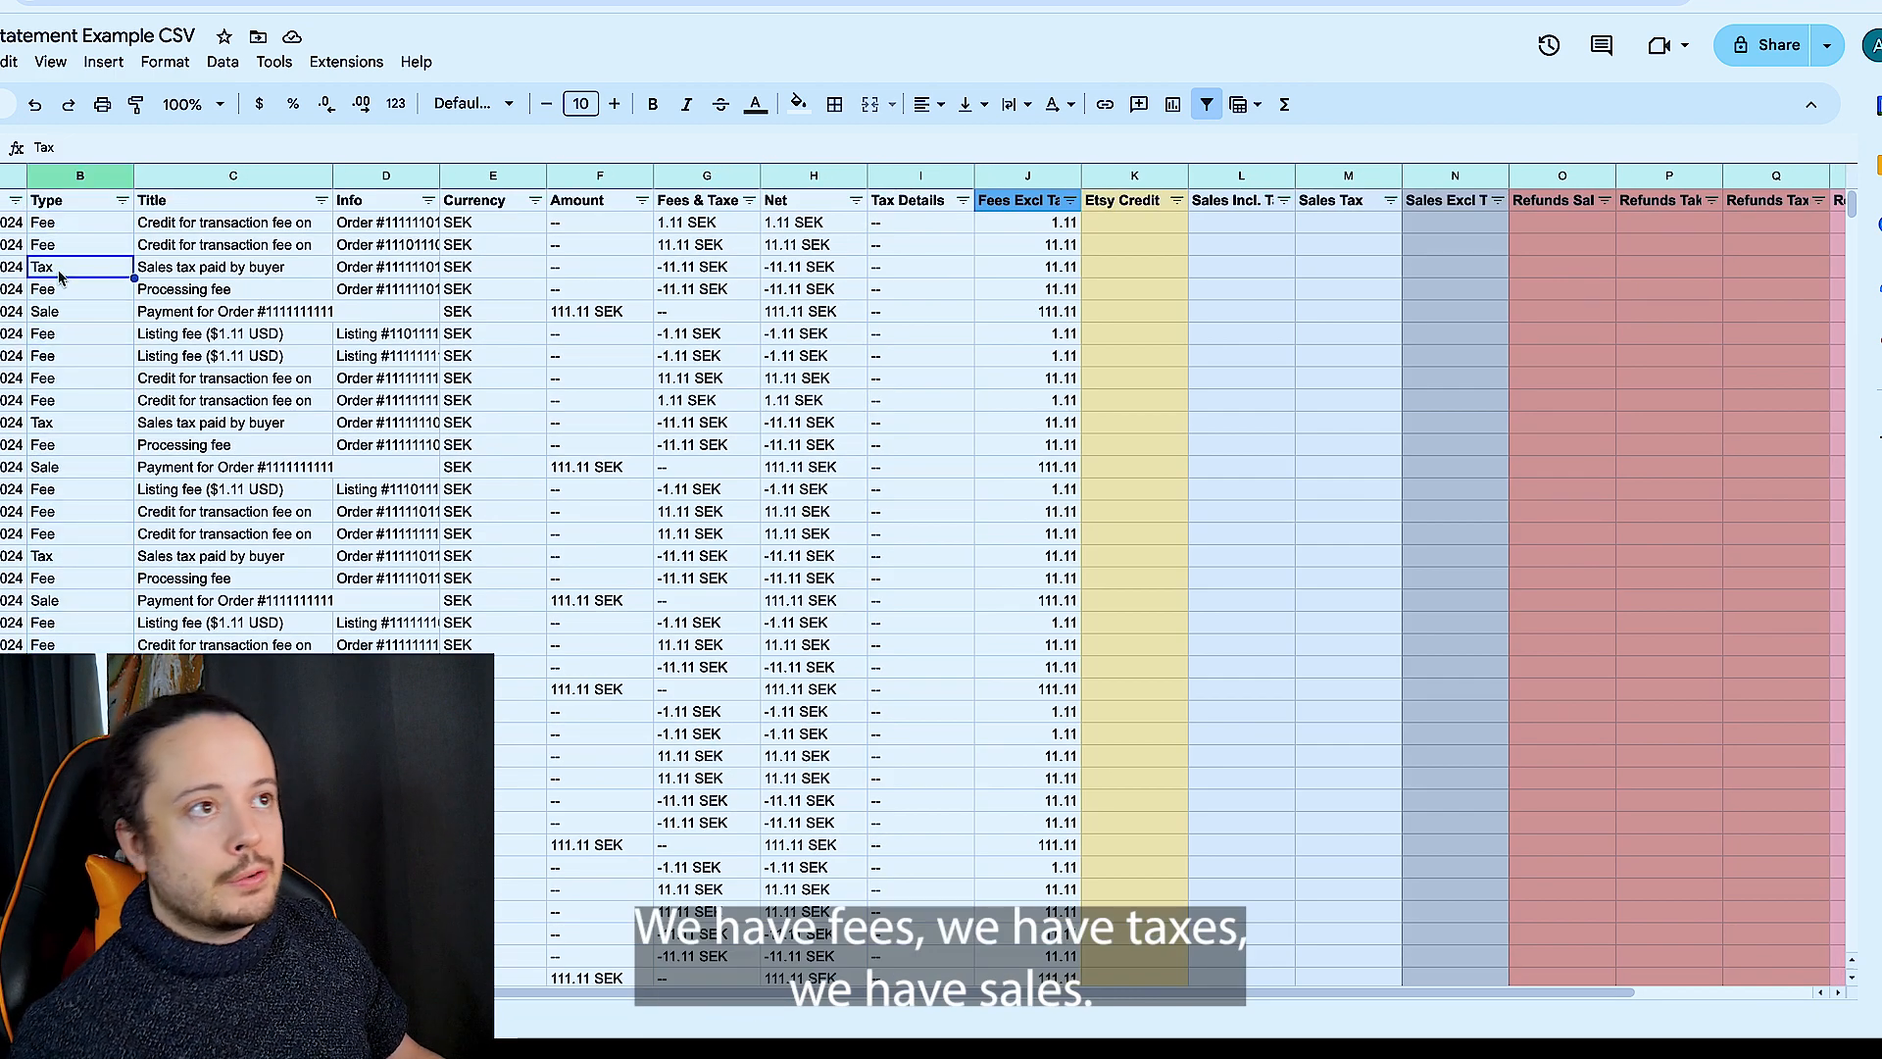
click(61, 313)
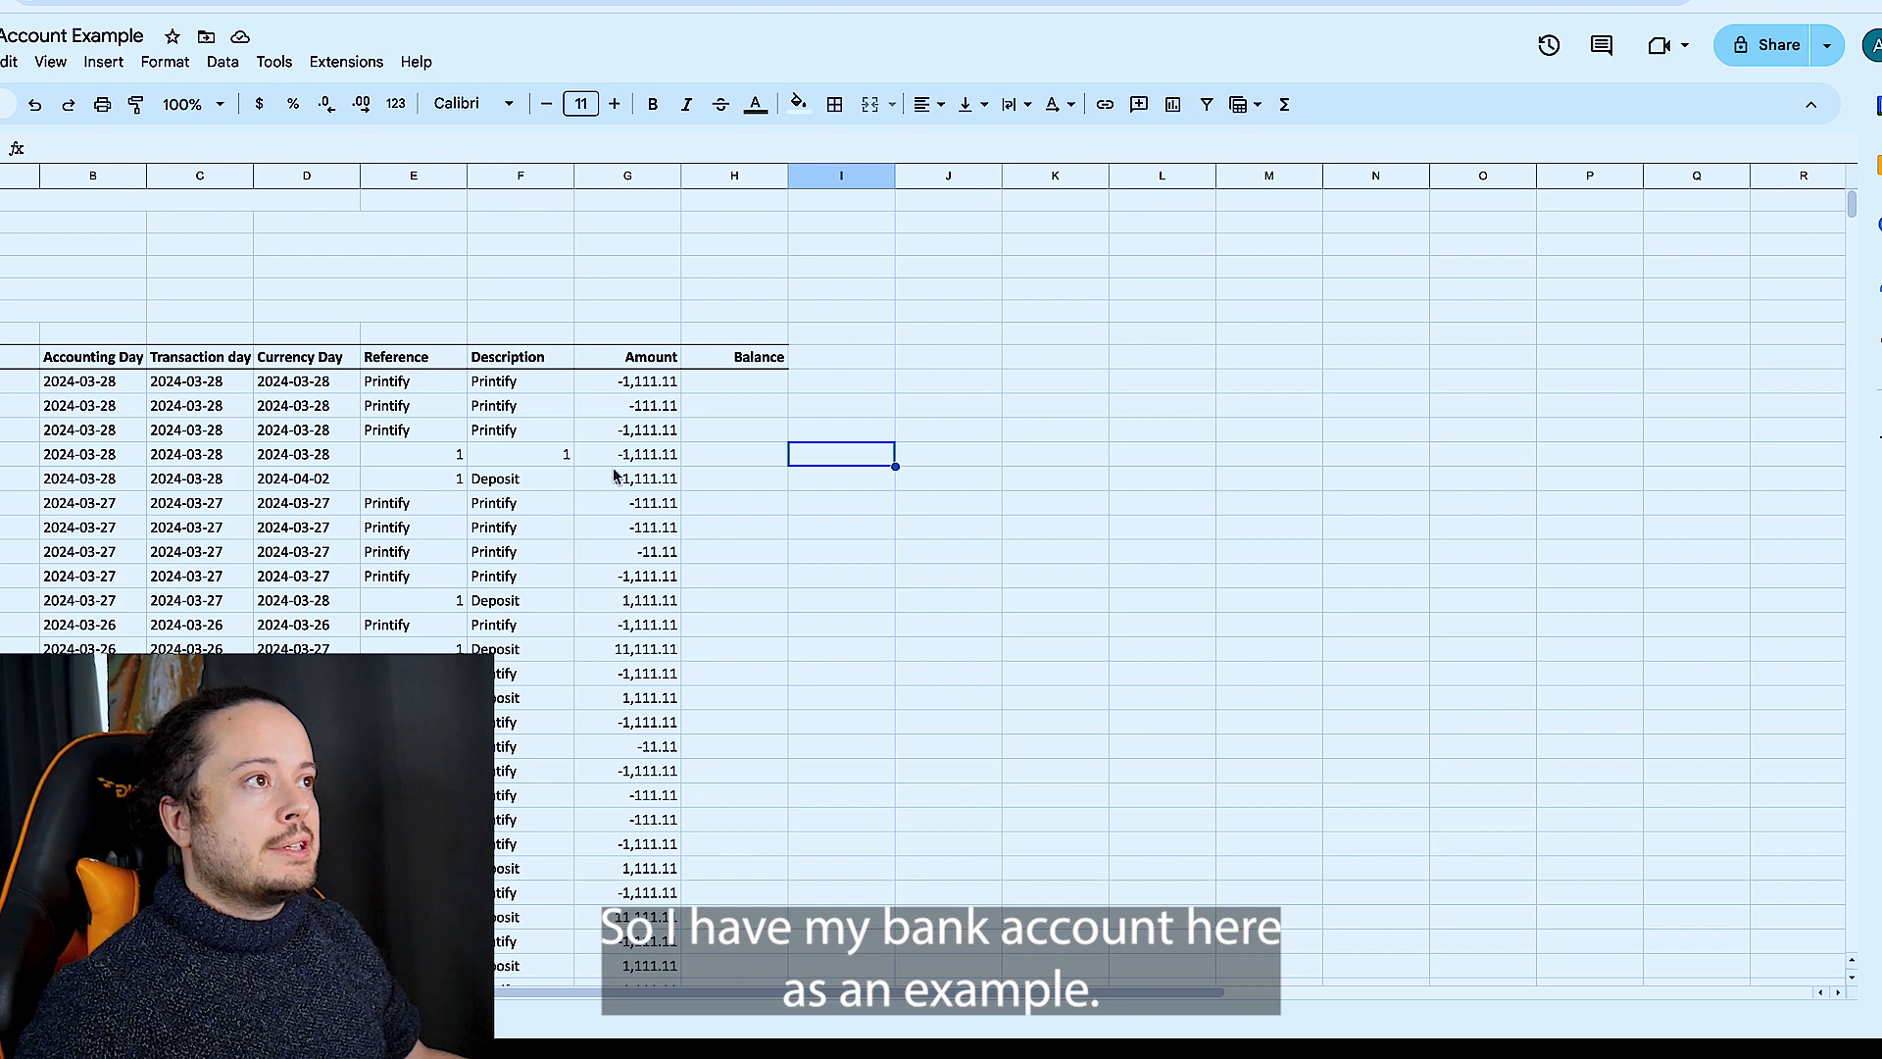
- Switch to the Bank Account Example spreadsheet, create a filter over the entire sheet, and filter the Description column to Deposit only
scroll(614, 475, down, 3)
scroll(565, 294, up, 3)
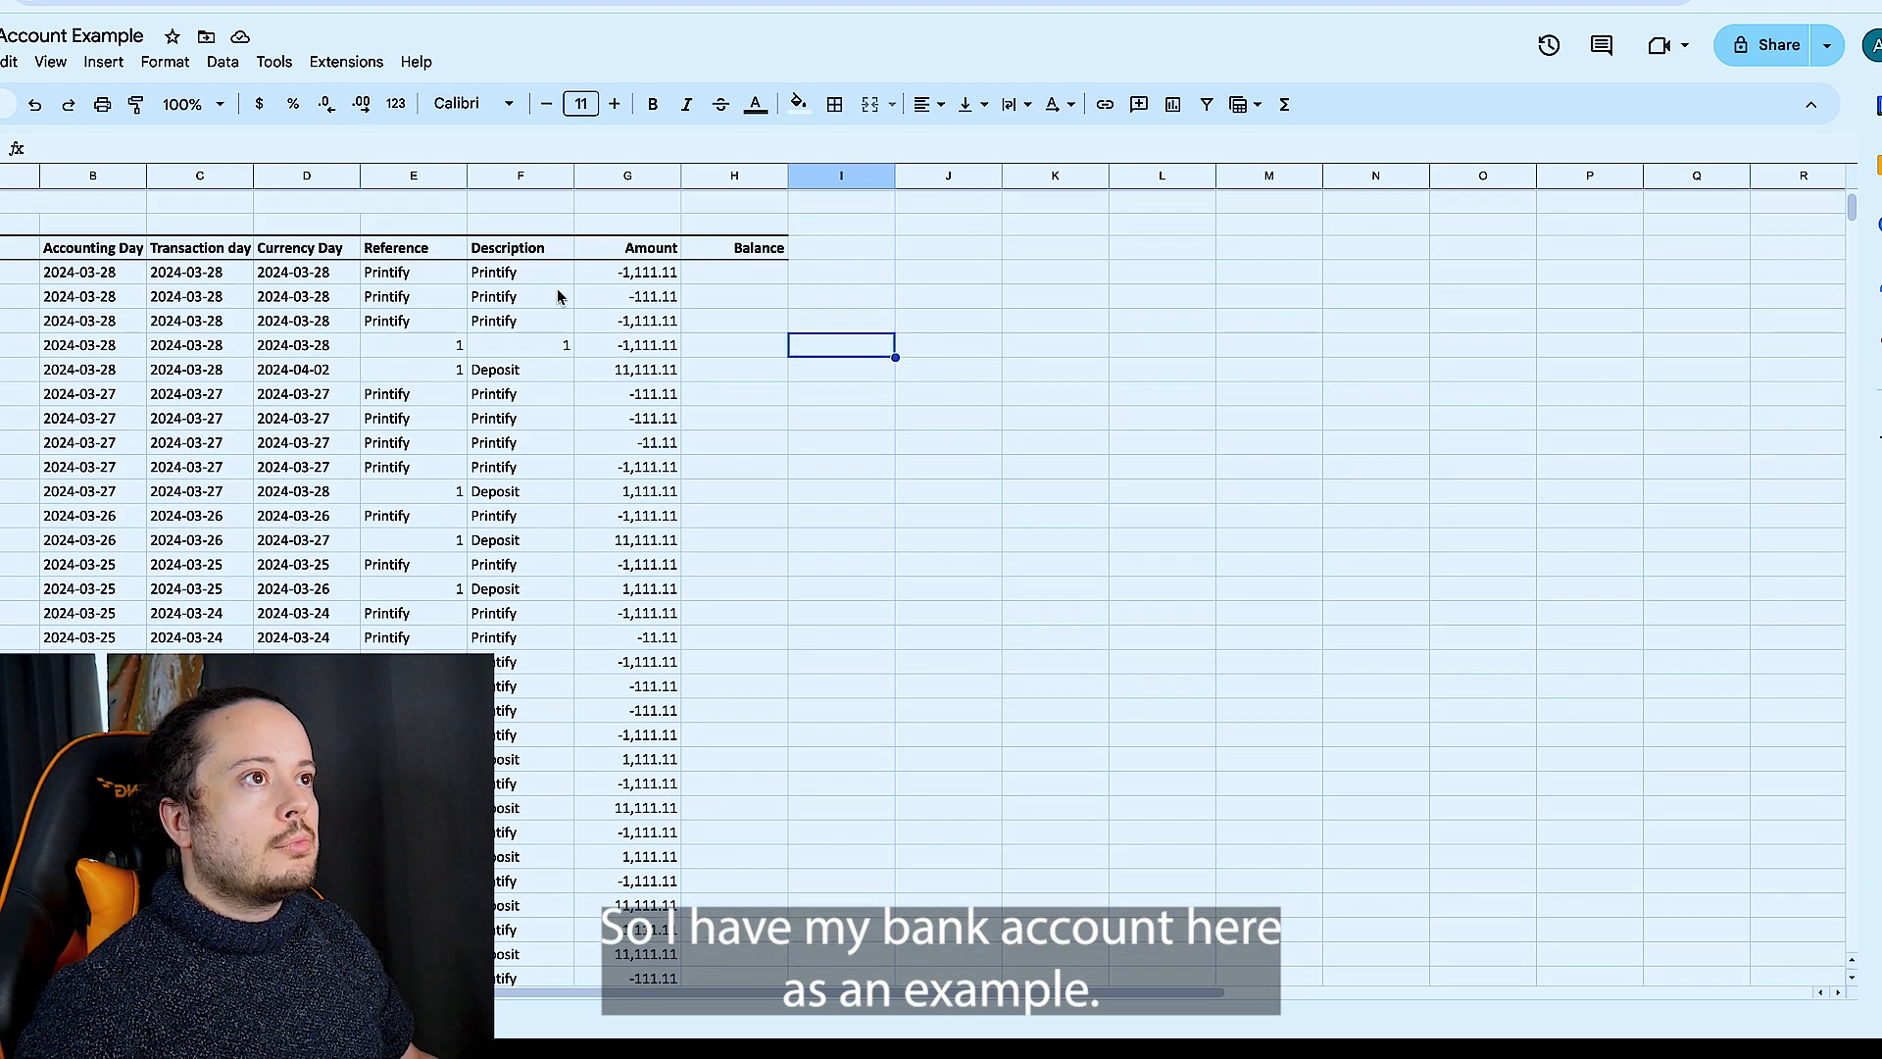
click(565, 290)
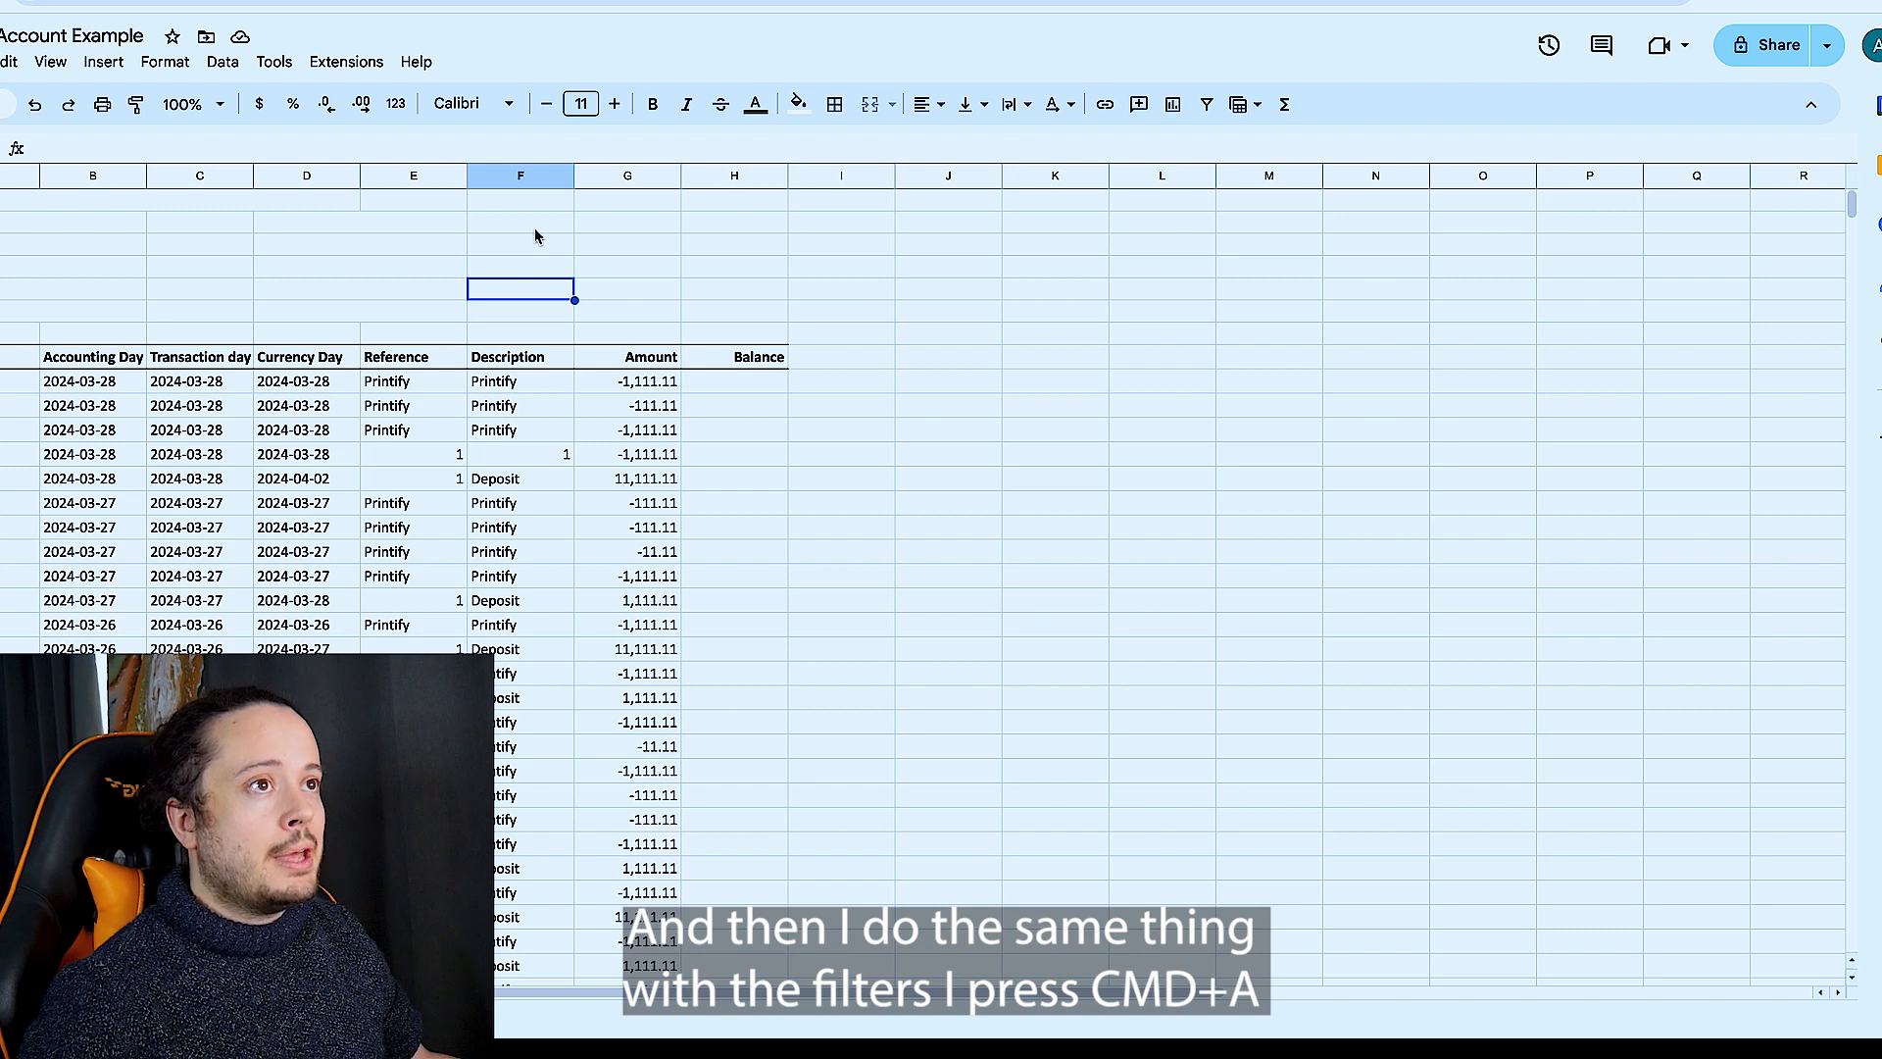
key(super+a)
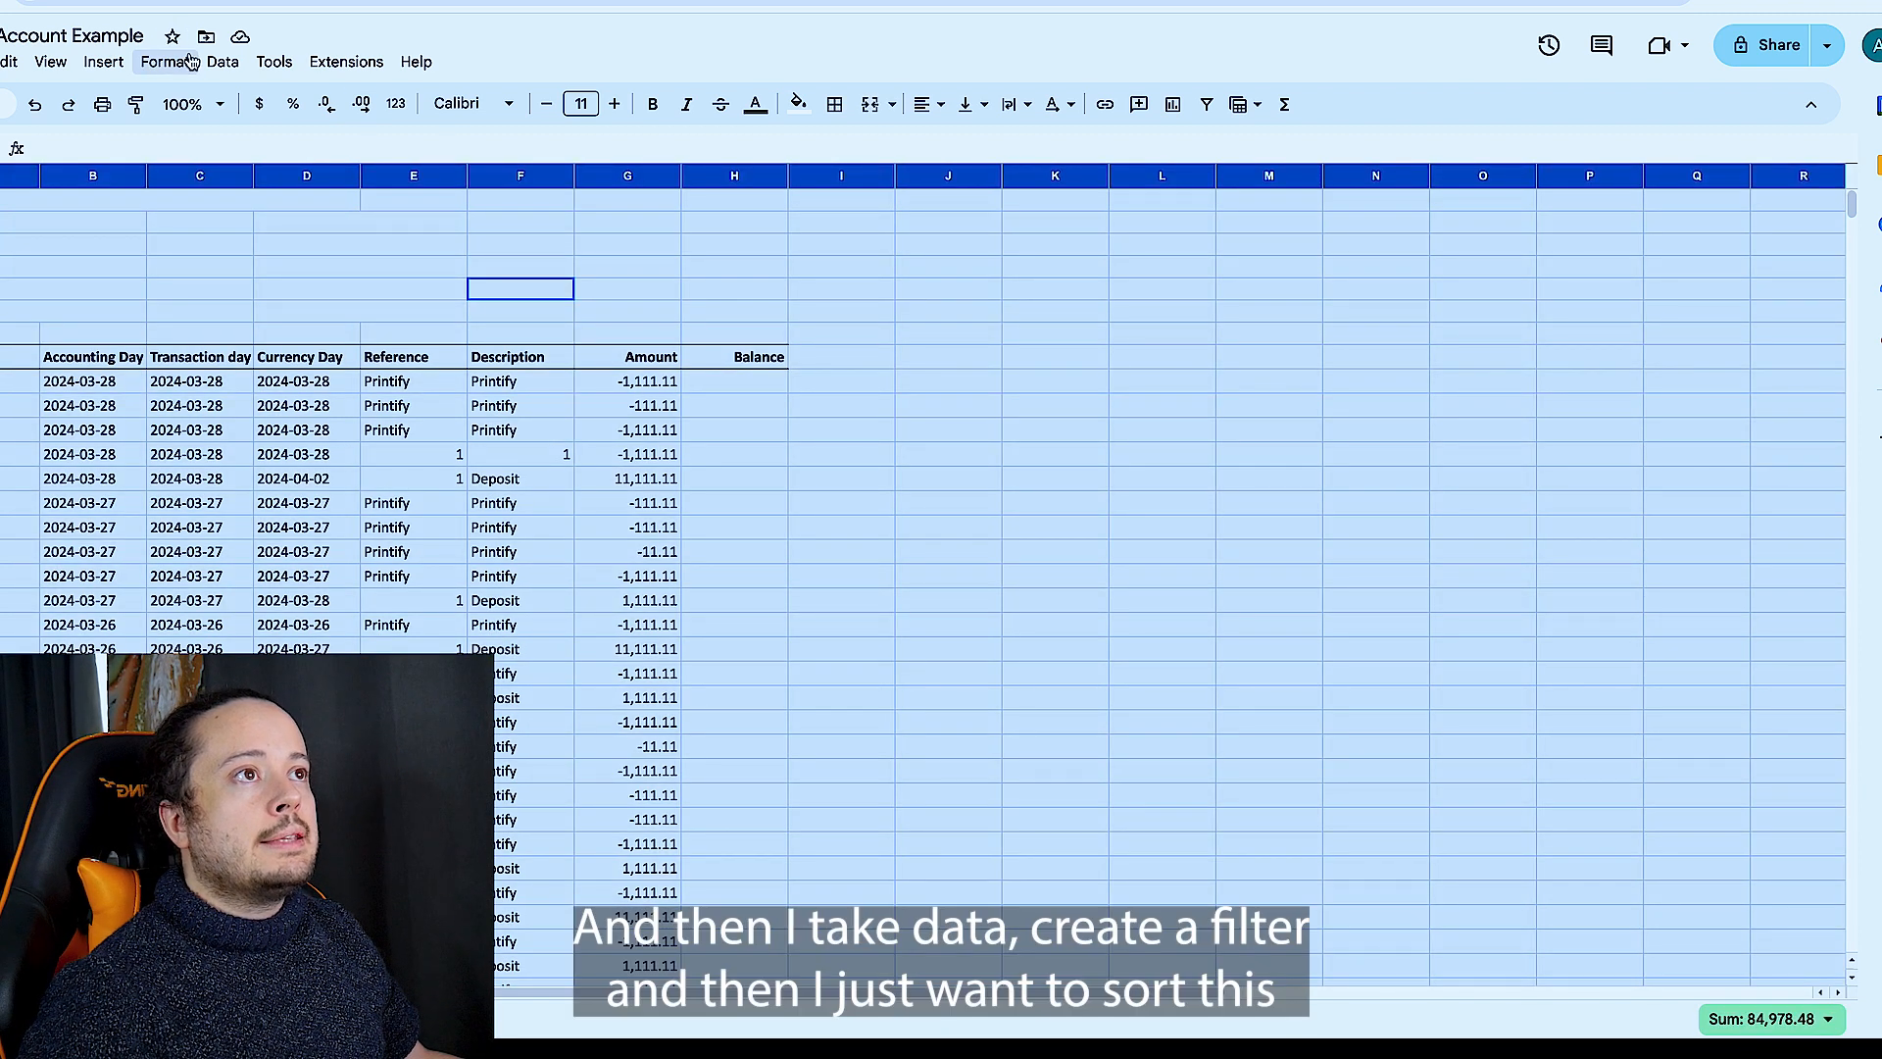
click(223, 61)
click(351, 189)
click(820, 454)
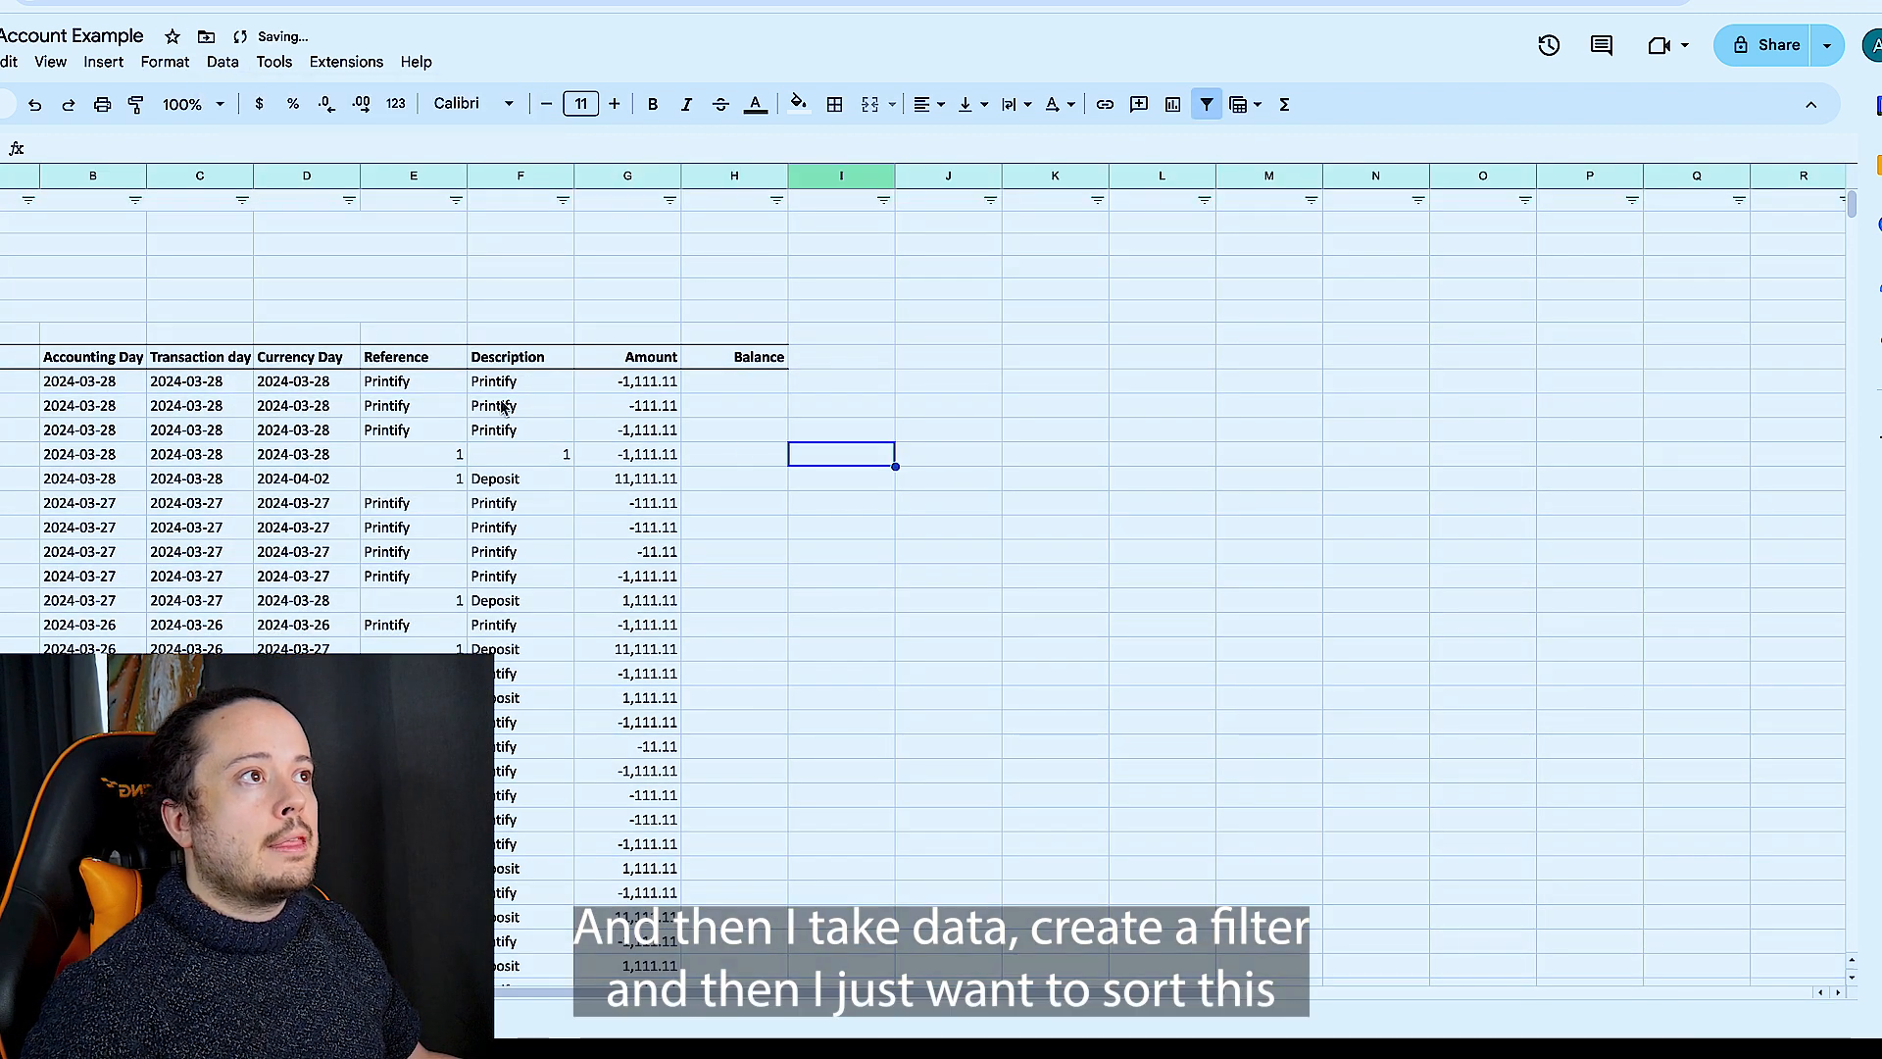
click(563, 200)
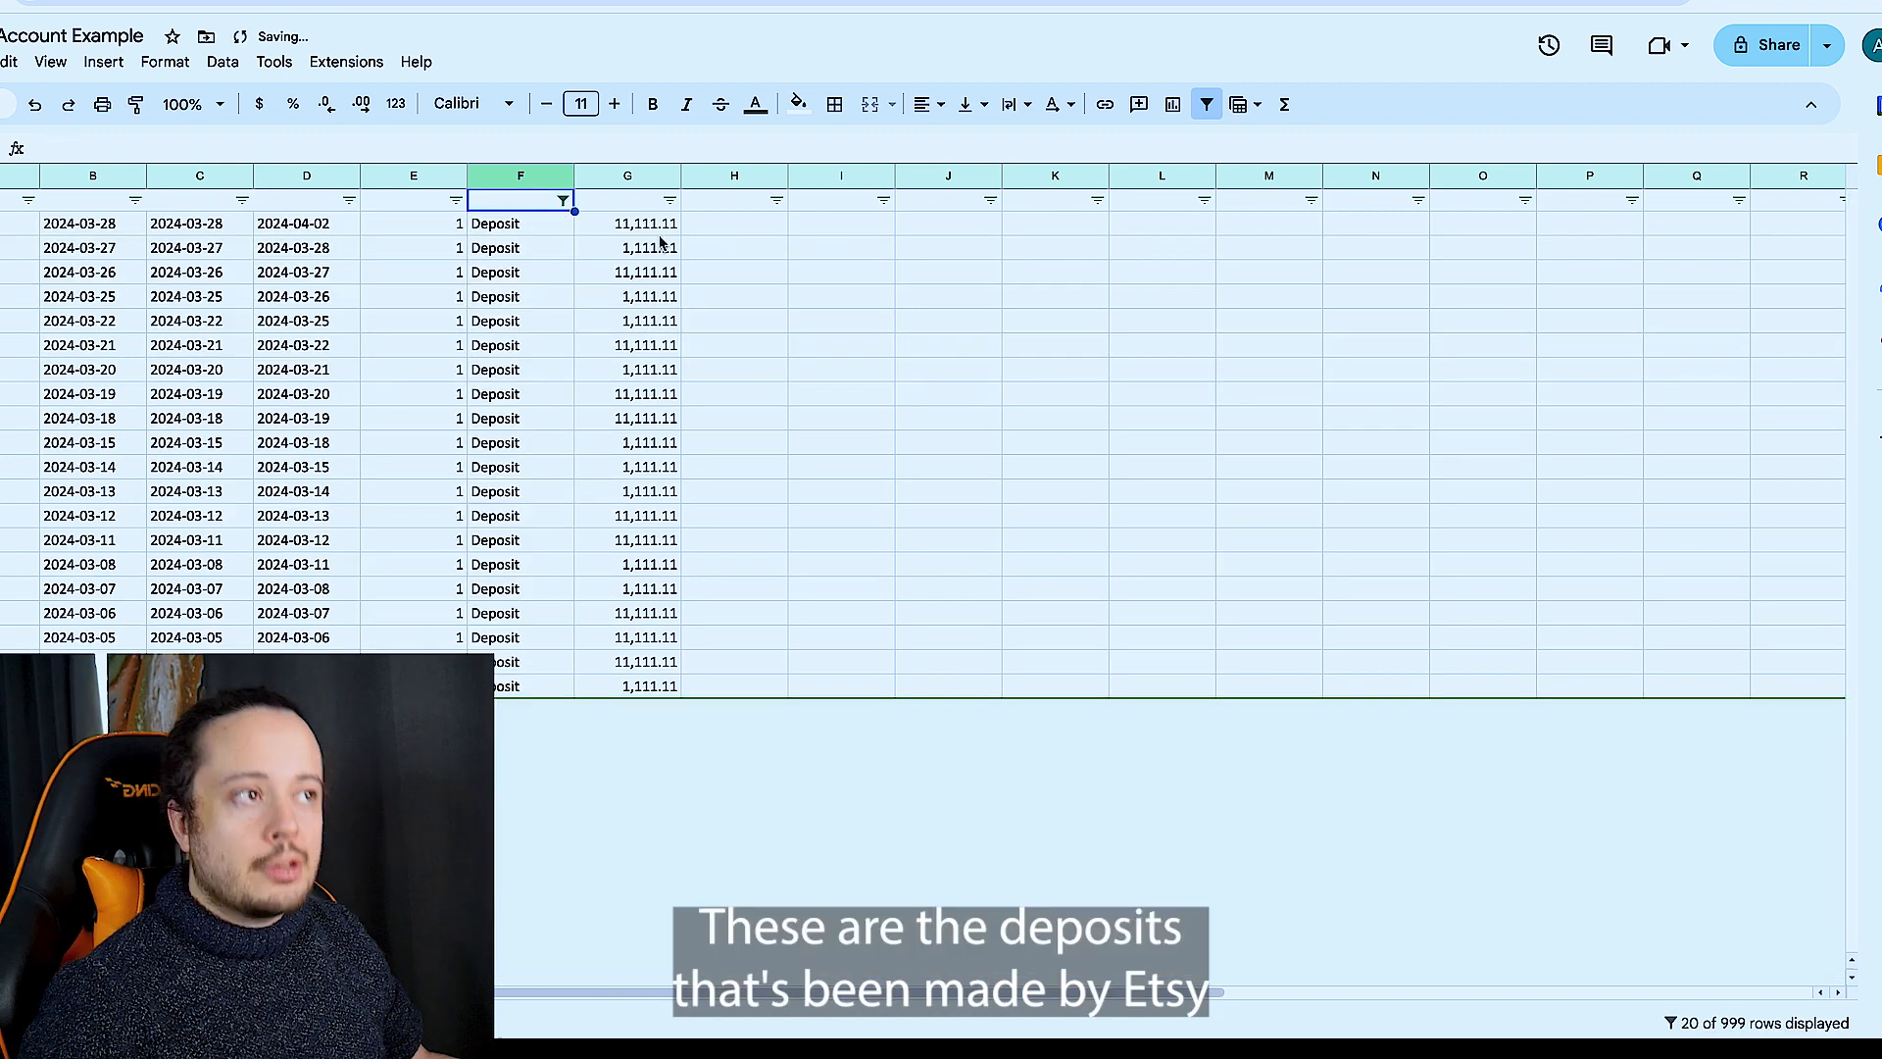
- Copy all the filtered deposit amounts from the bank account and paste them into column J beside the Etsy statement's Deposit rows
click(663, 229)
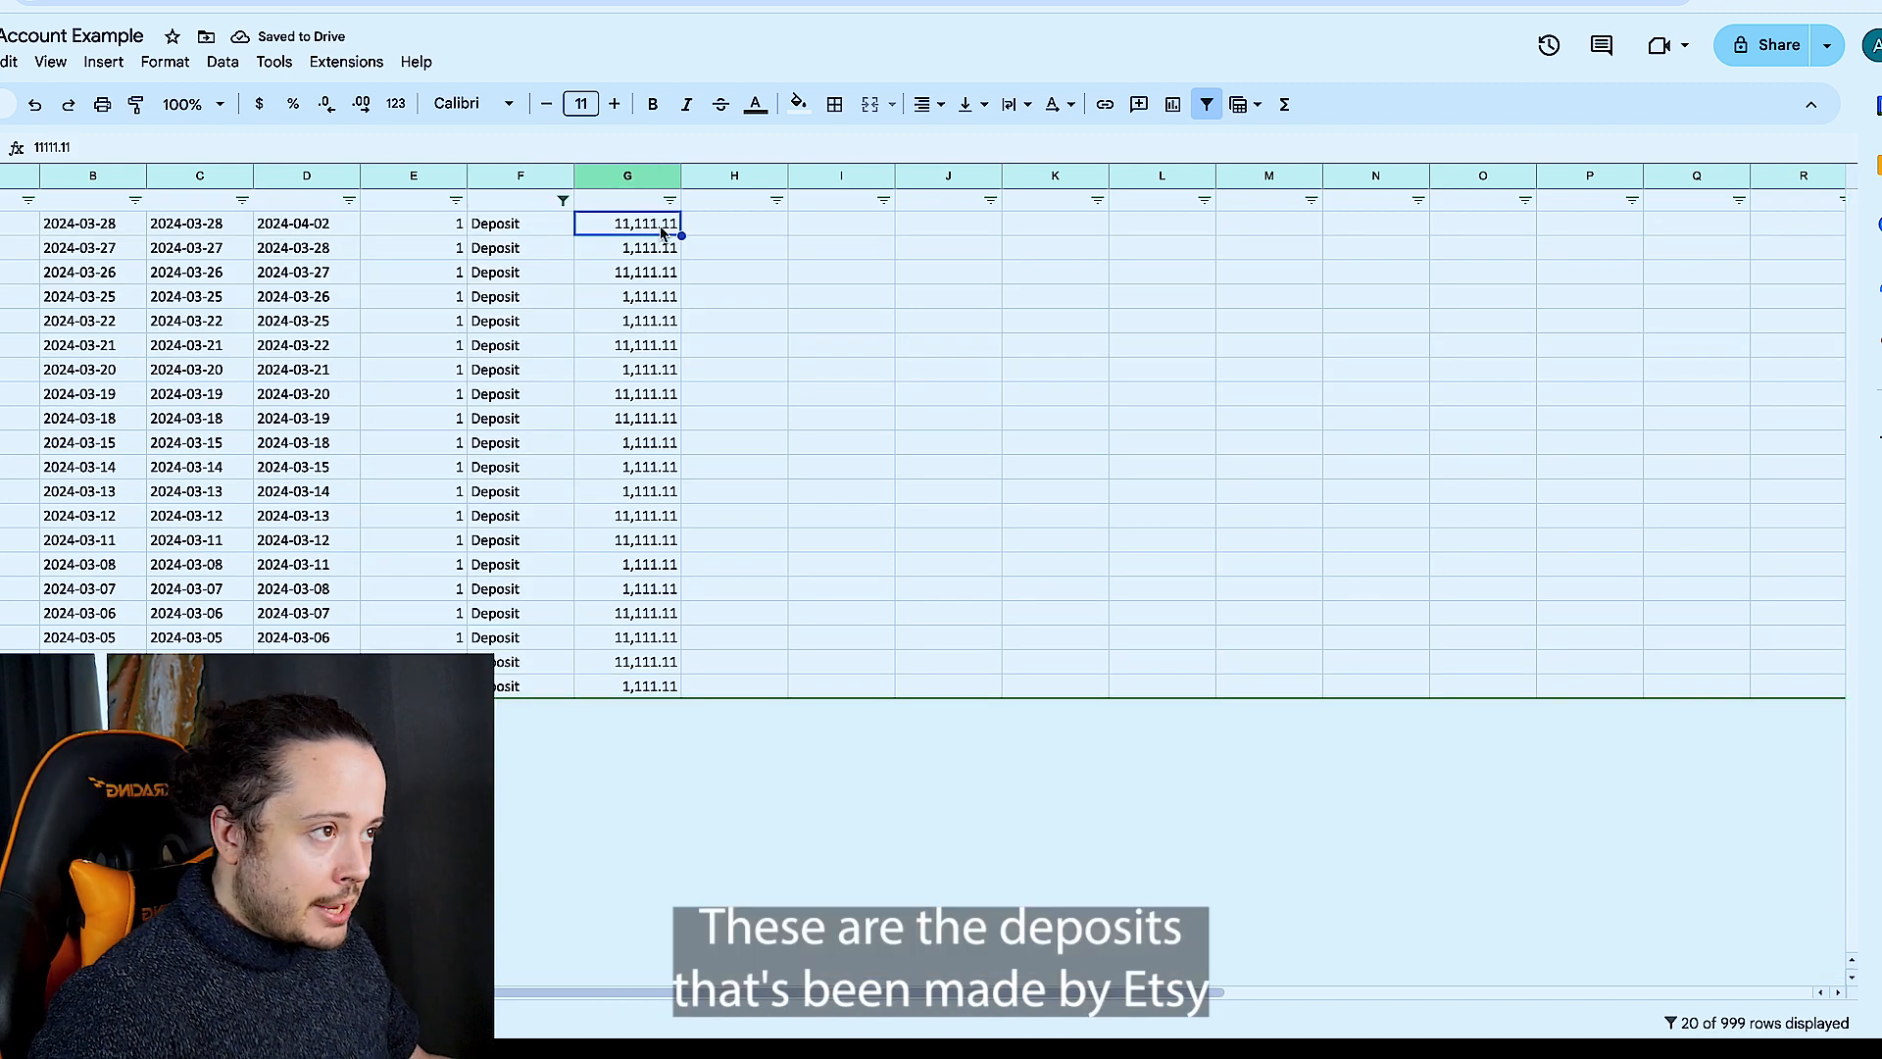
shift+click(650, 686)
key(ctrl+c)
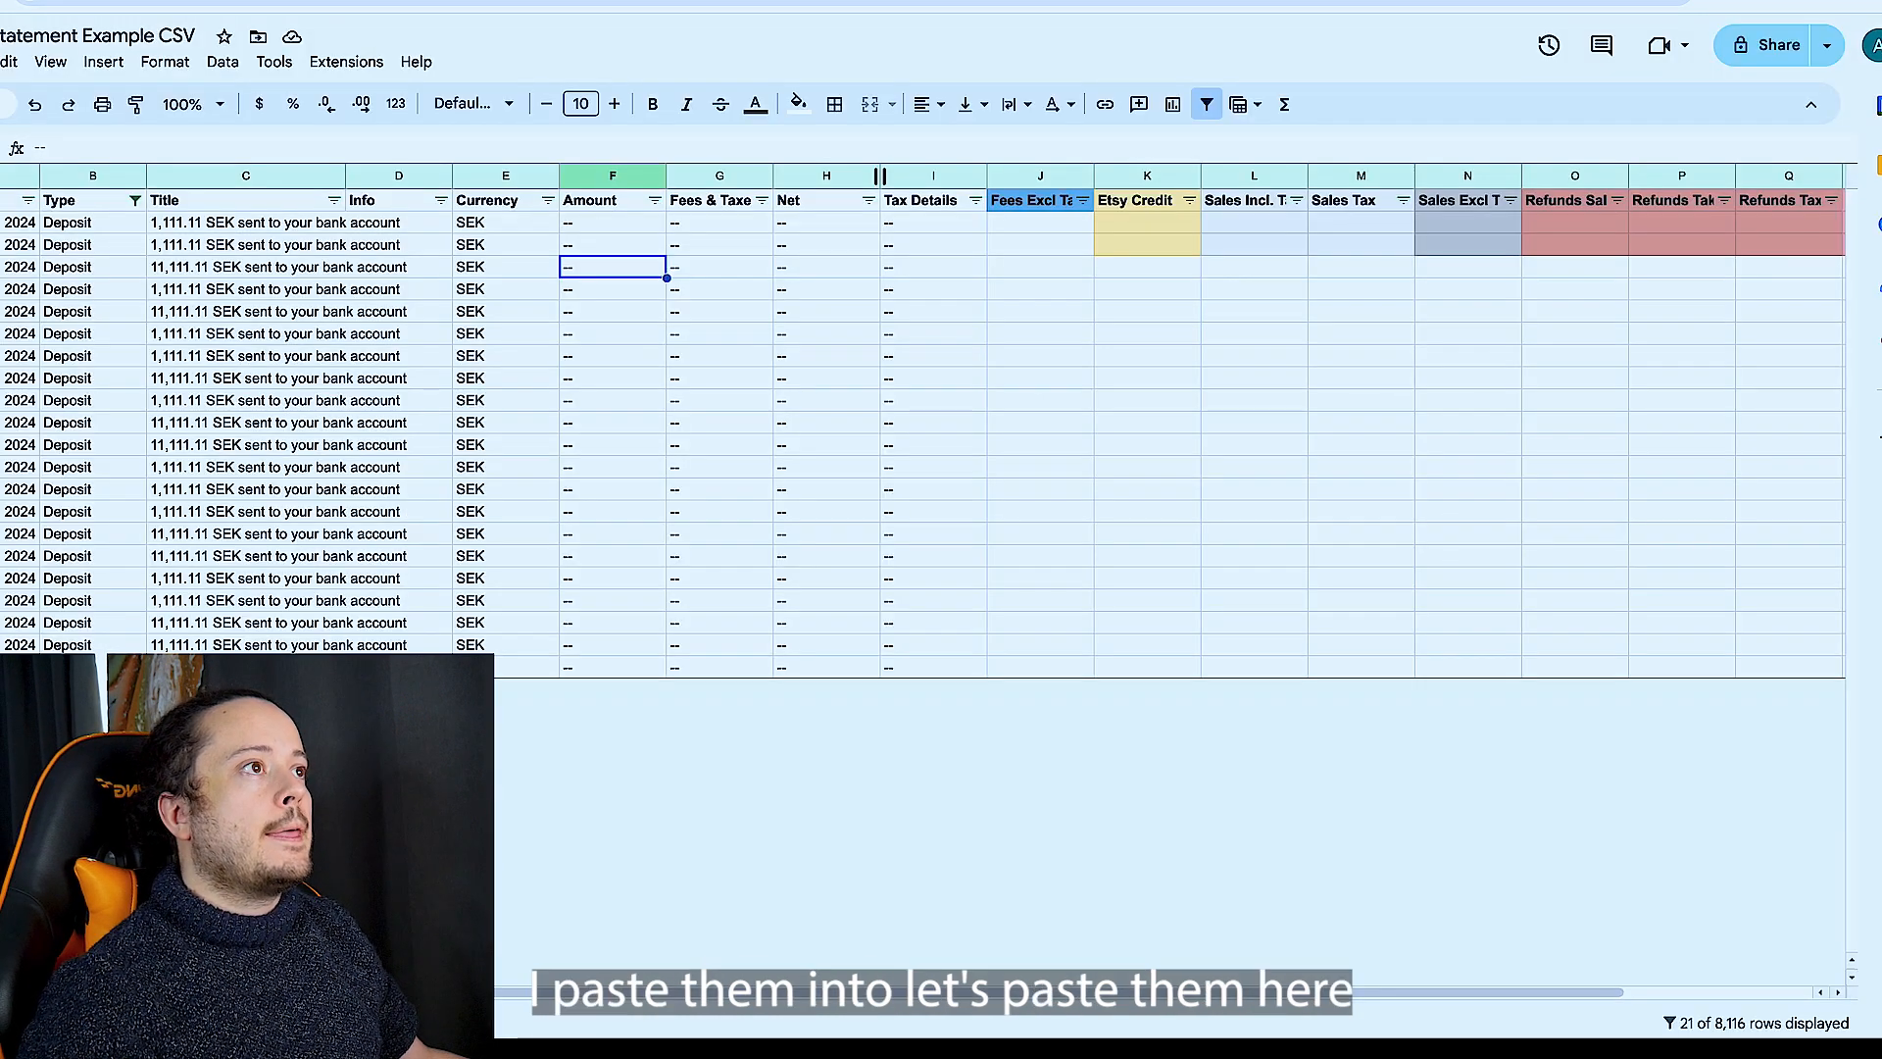
click(1055, 226)
key(ctrl+v)
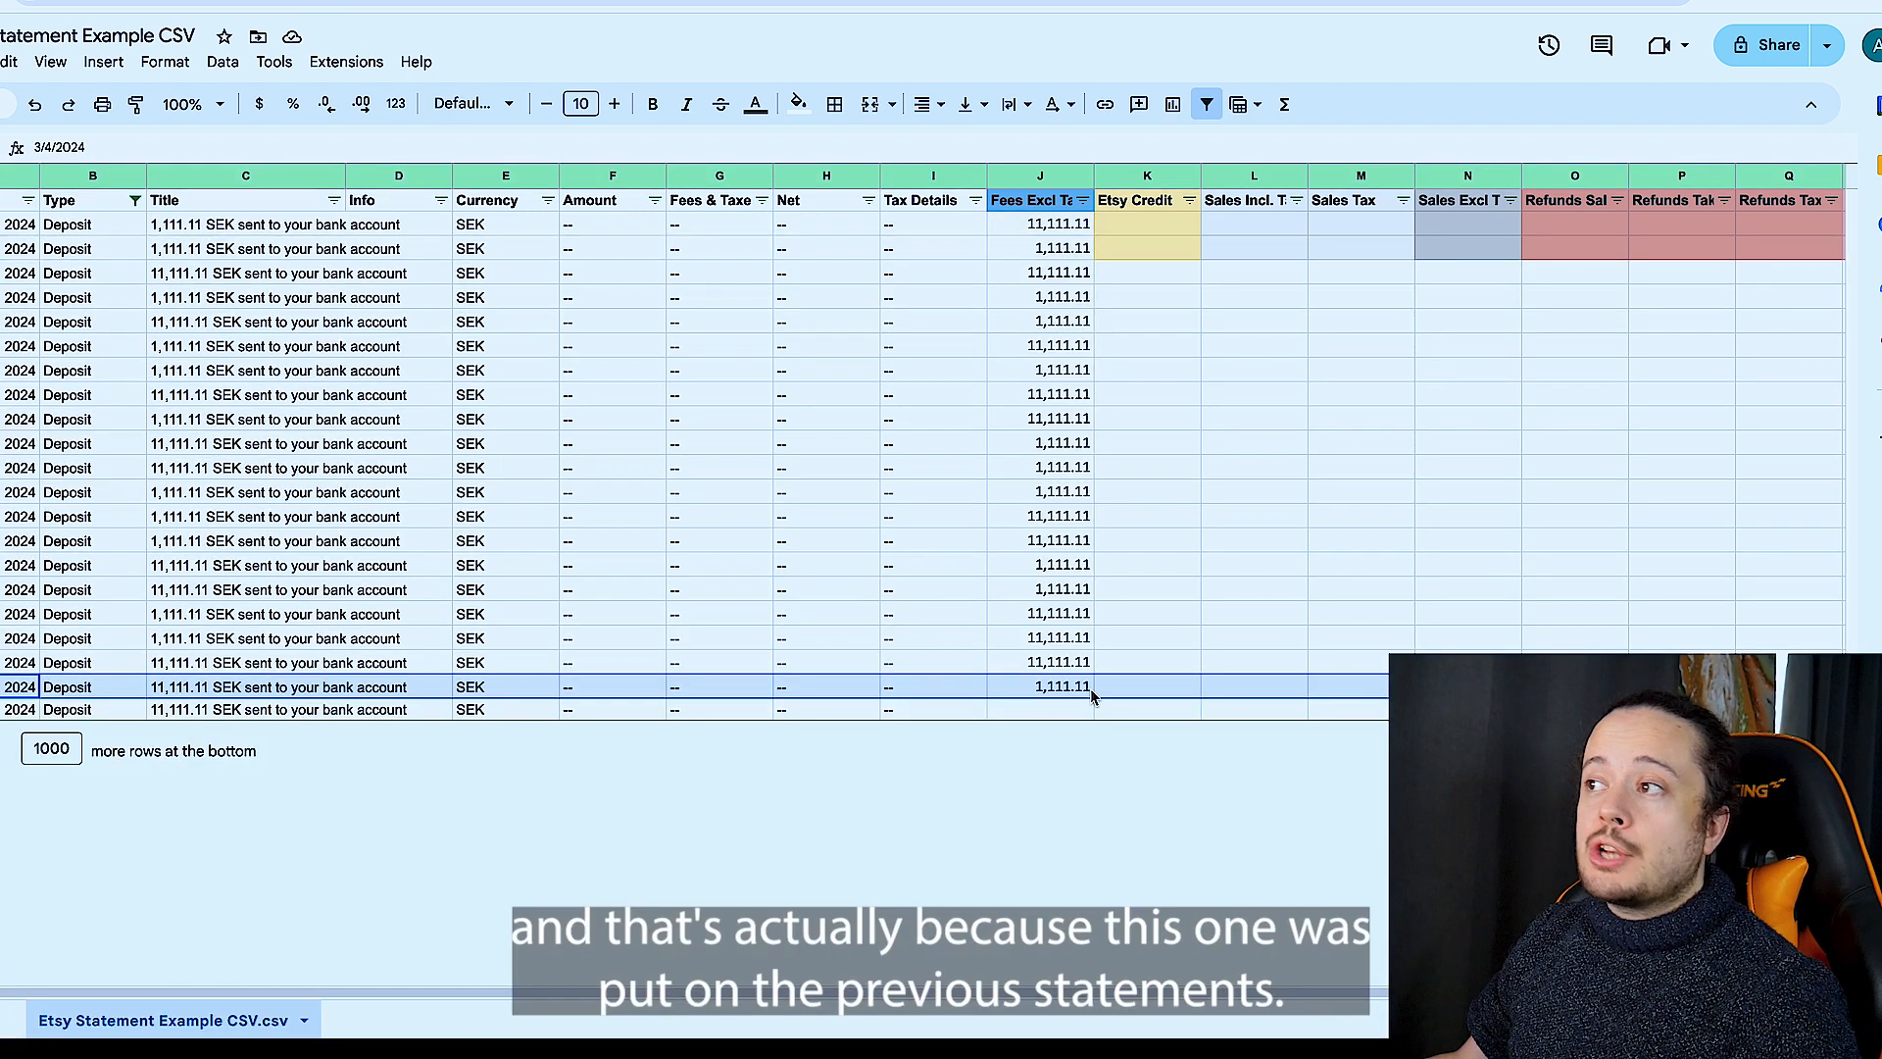
- Compare the last pasted bank deposit amounts with the earliest deposits at the end of the Etsy statement list
click(1045, 692)
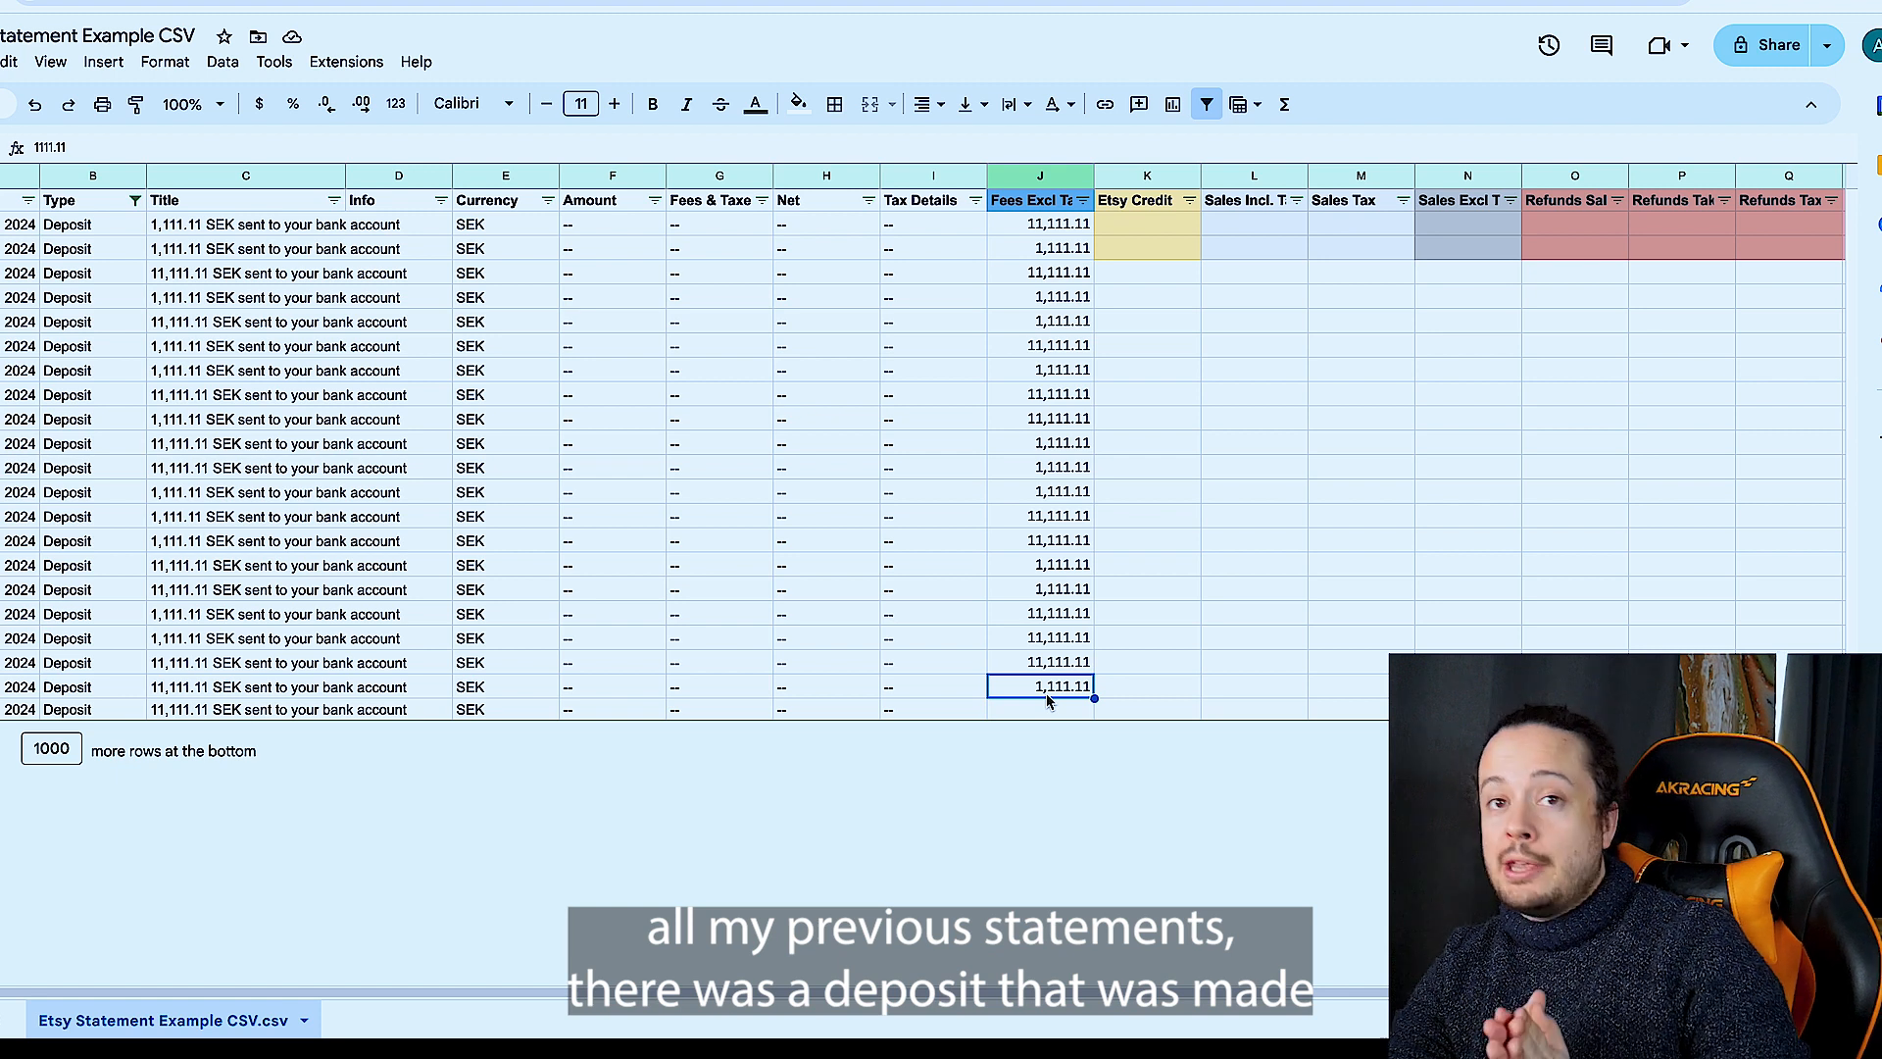
key(Down)
click(1034, 666)
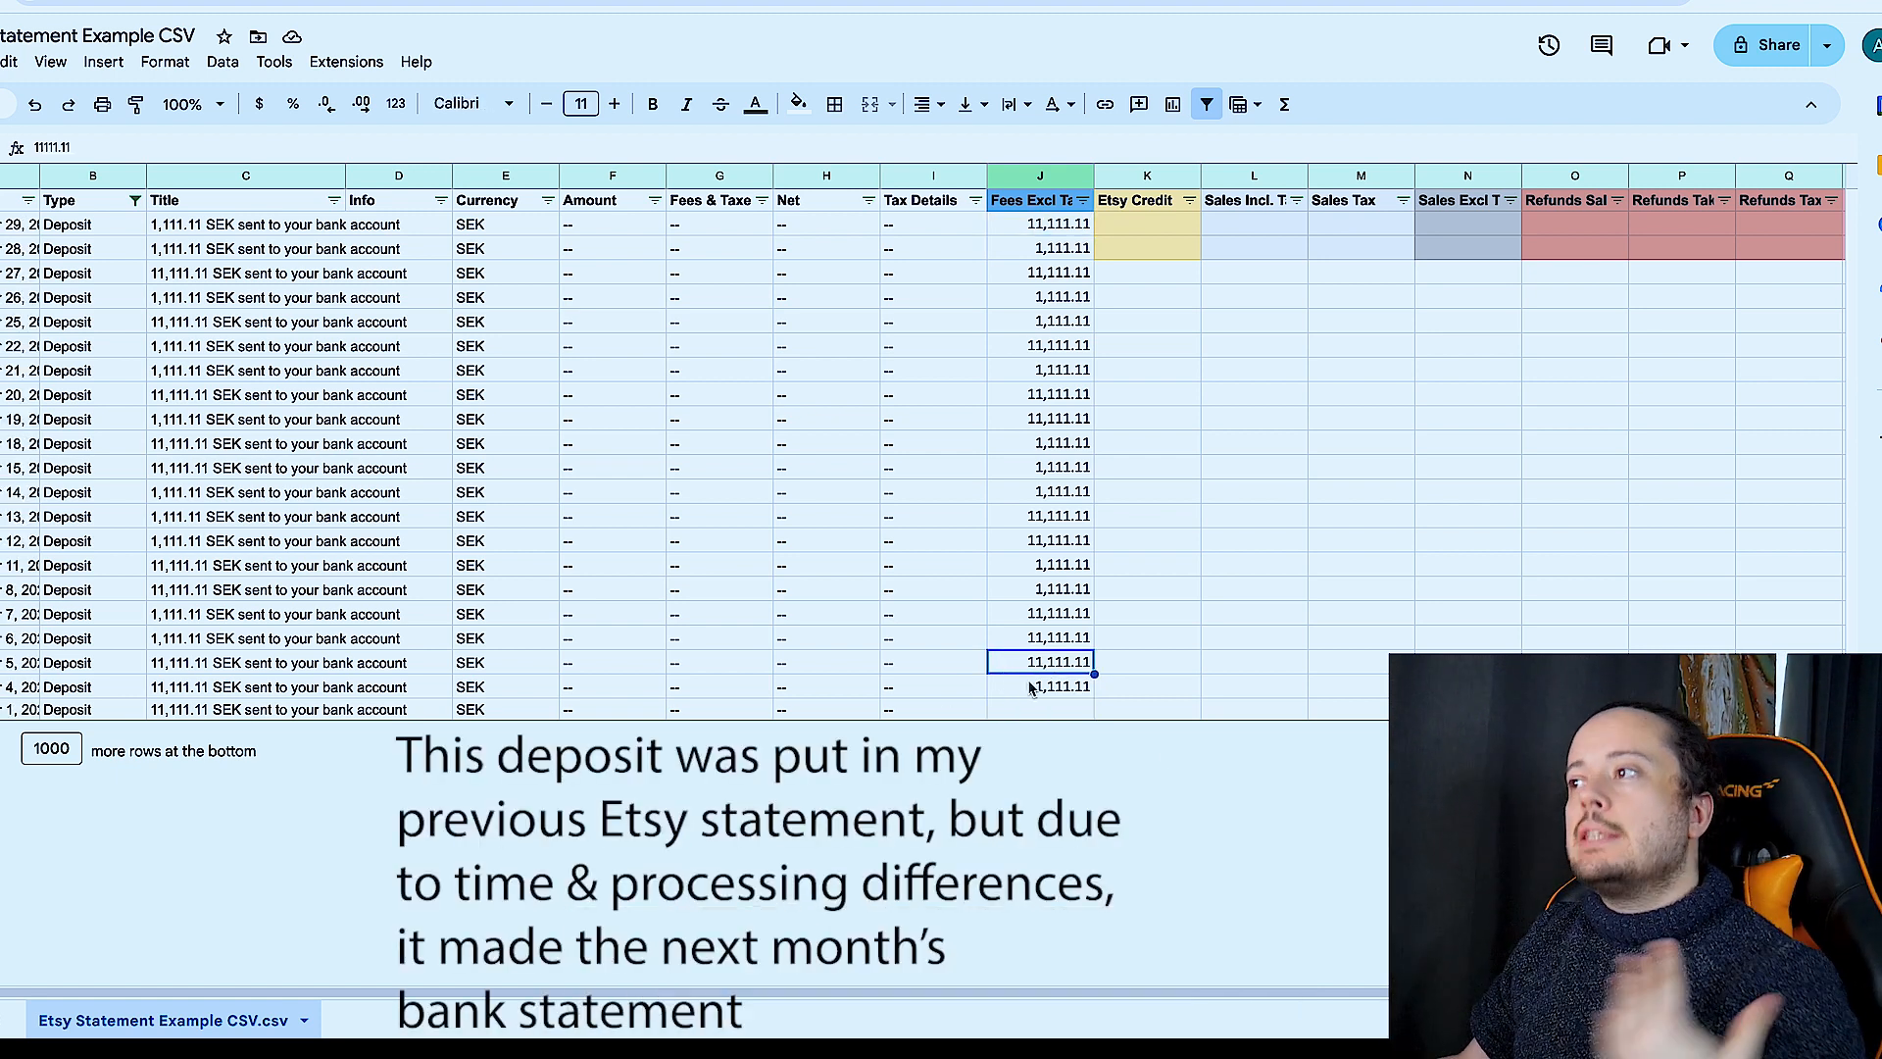
click(1031, 688)
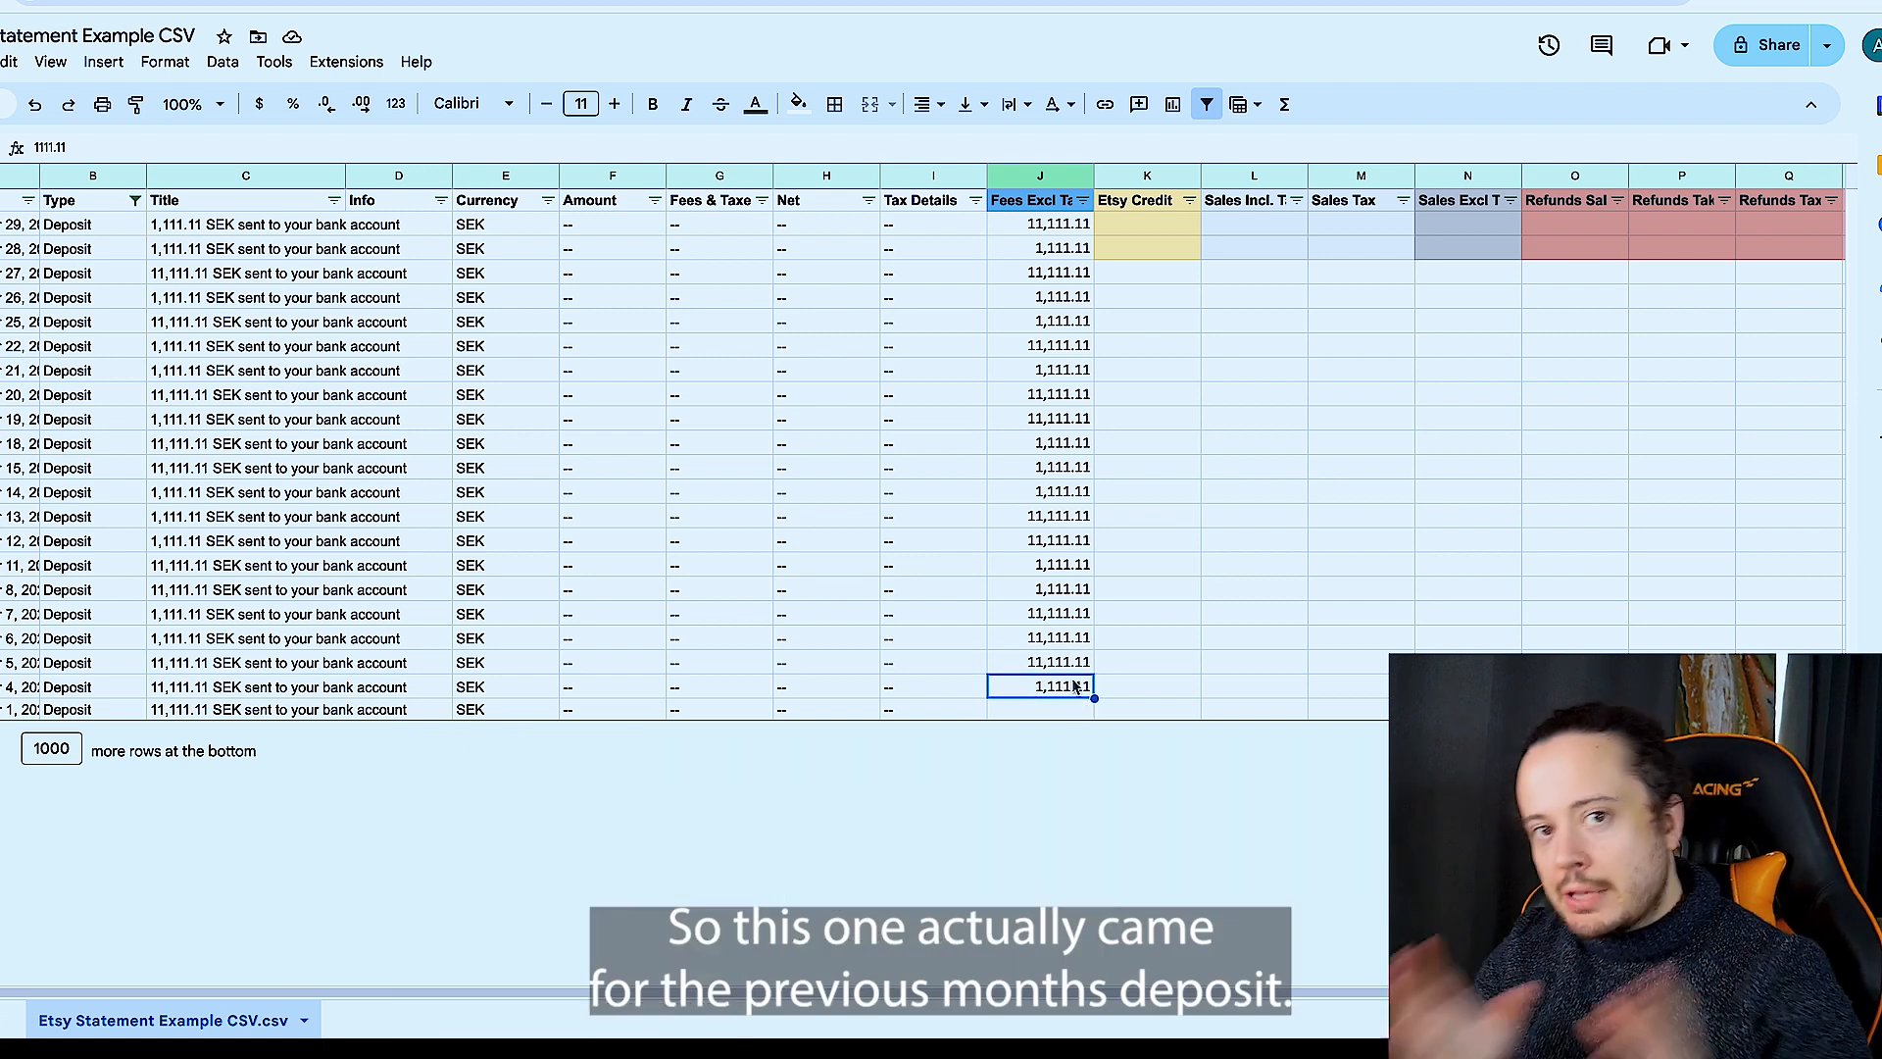
click(933, 614)
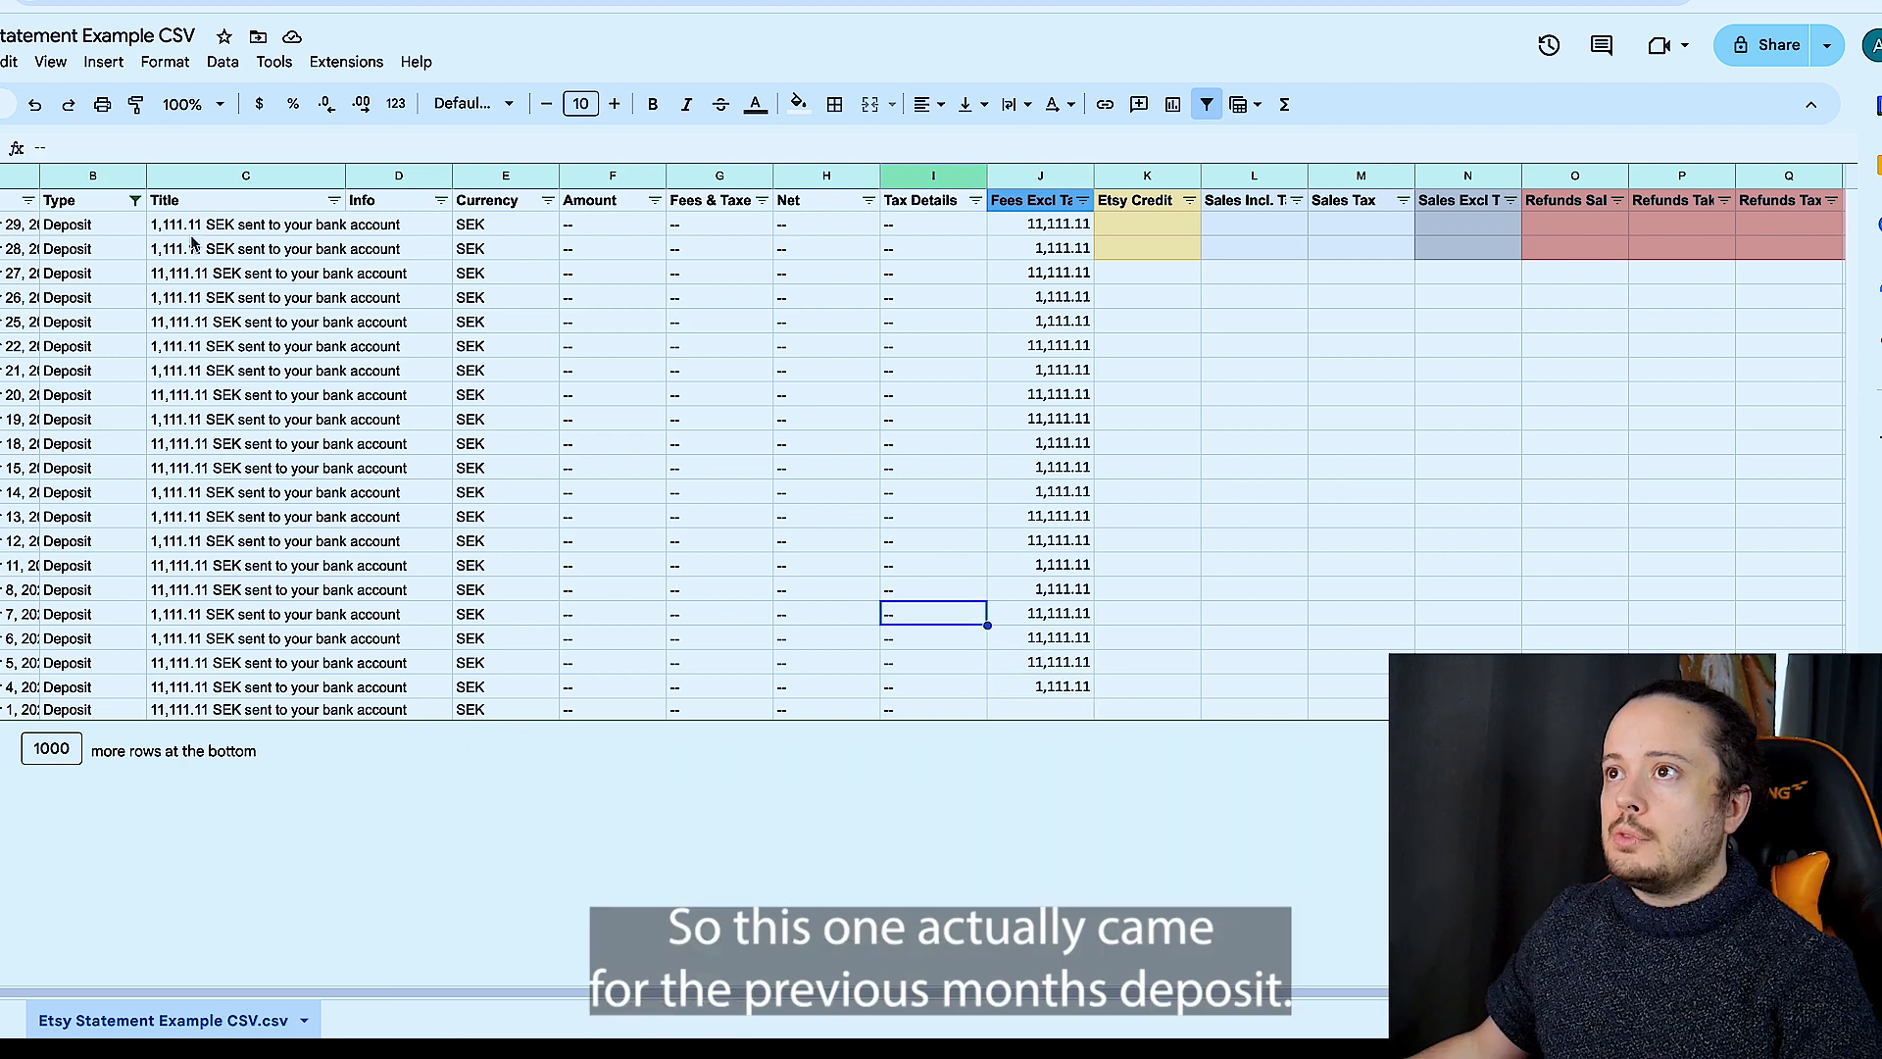
- Reset the Type filter to show all values, and open Etsy Statement Example CSV from the Sheets file list
click(133, 201)
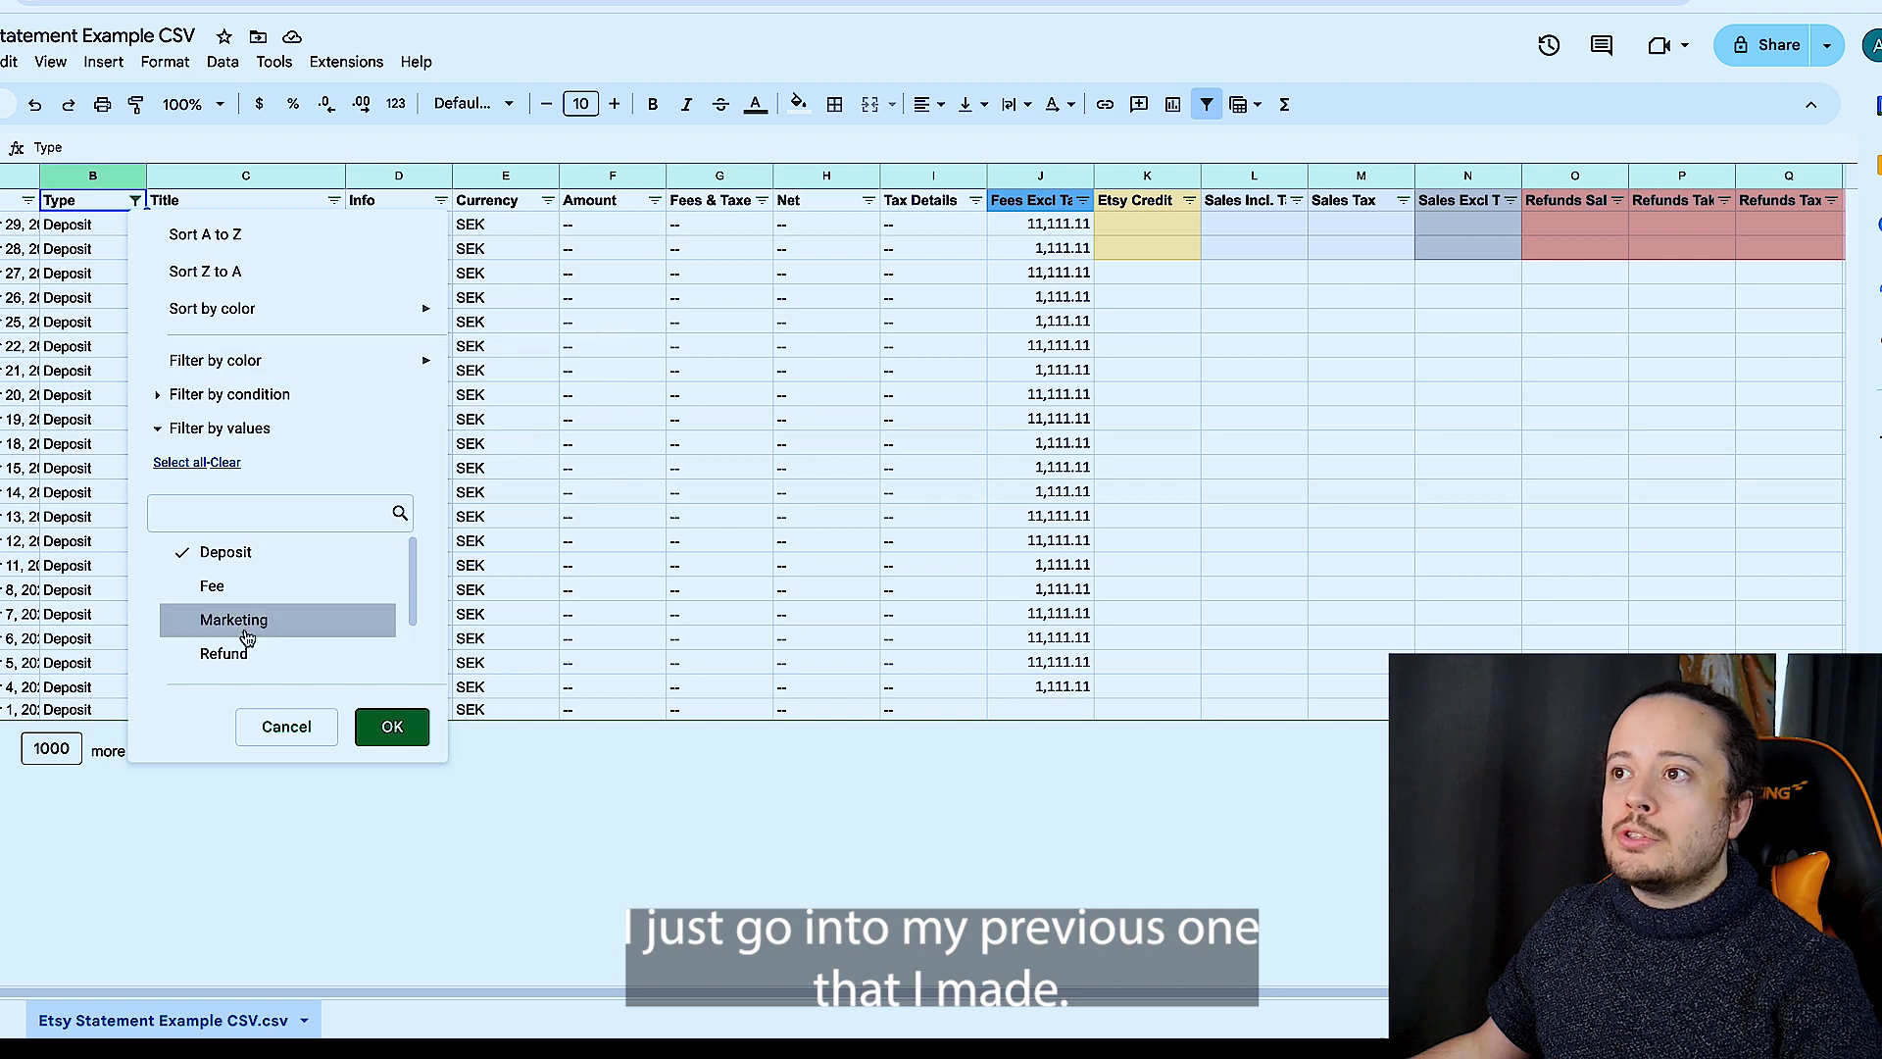
click(186, 462)
click(392, 726)
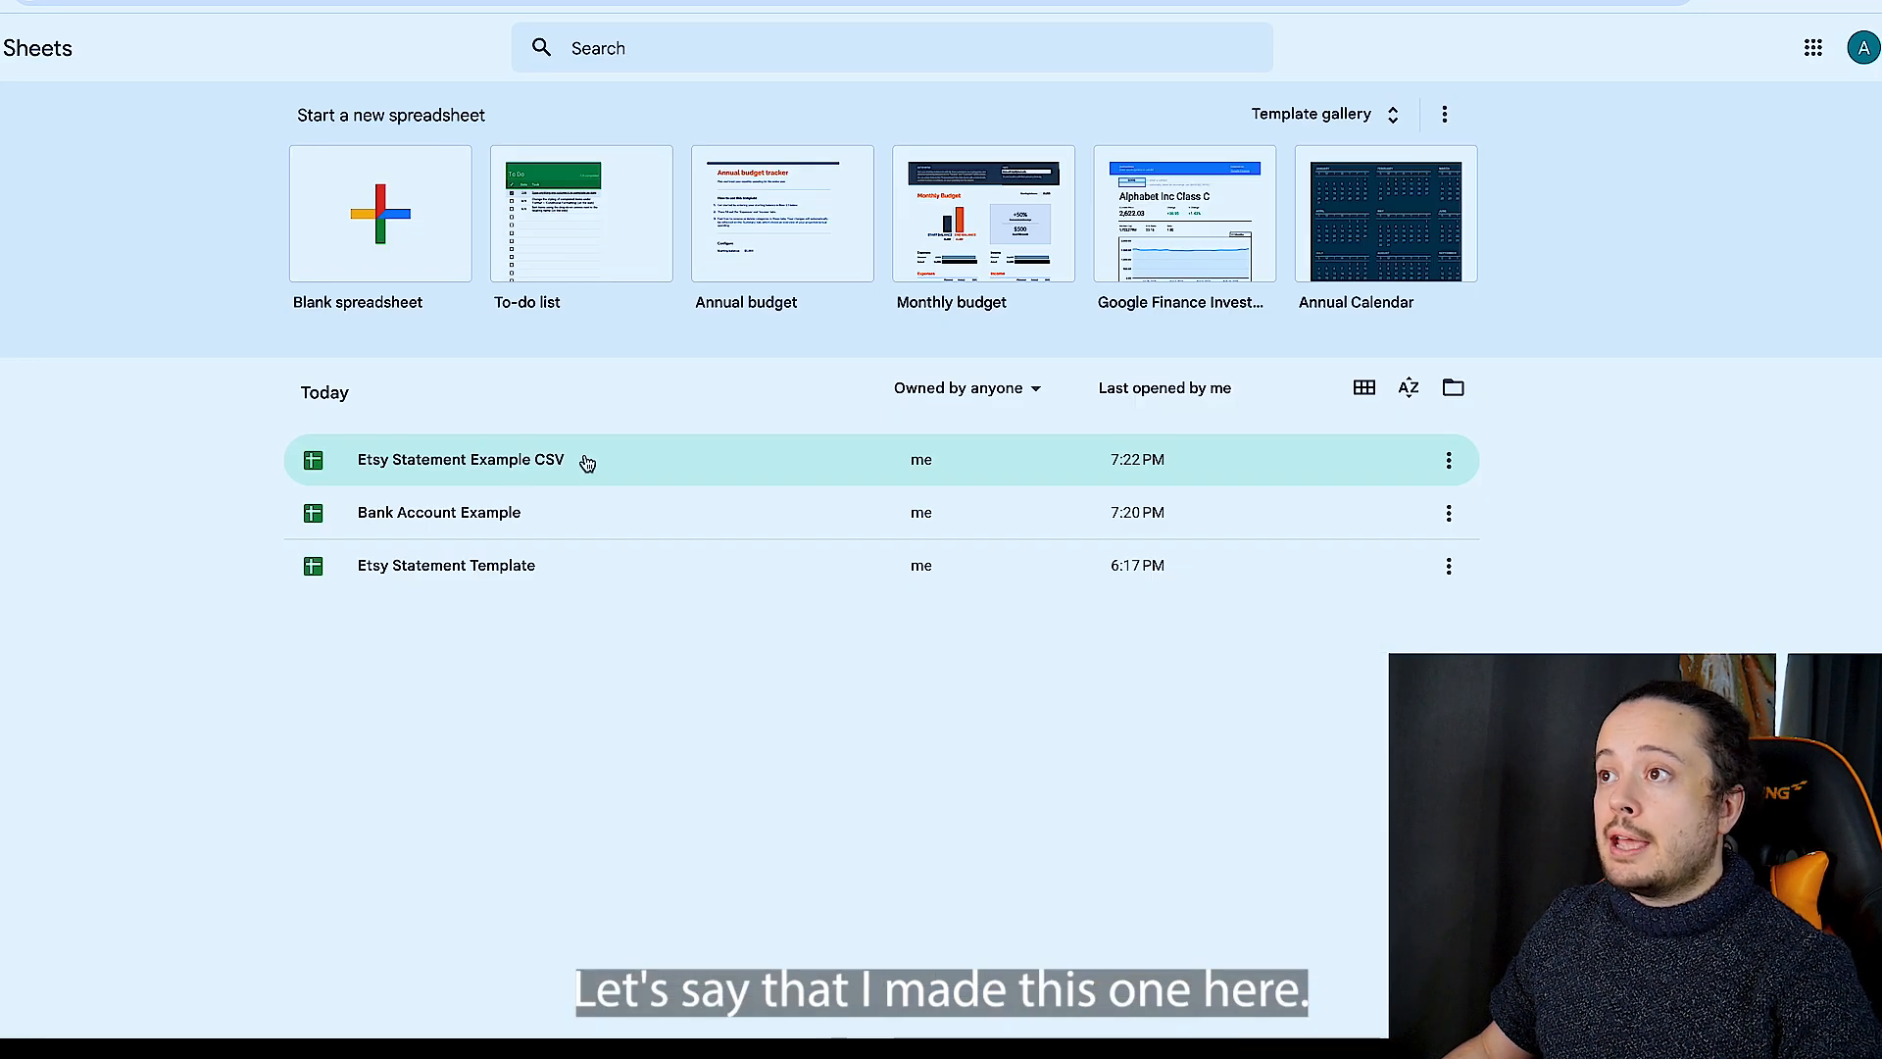
click(485, 460)
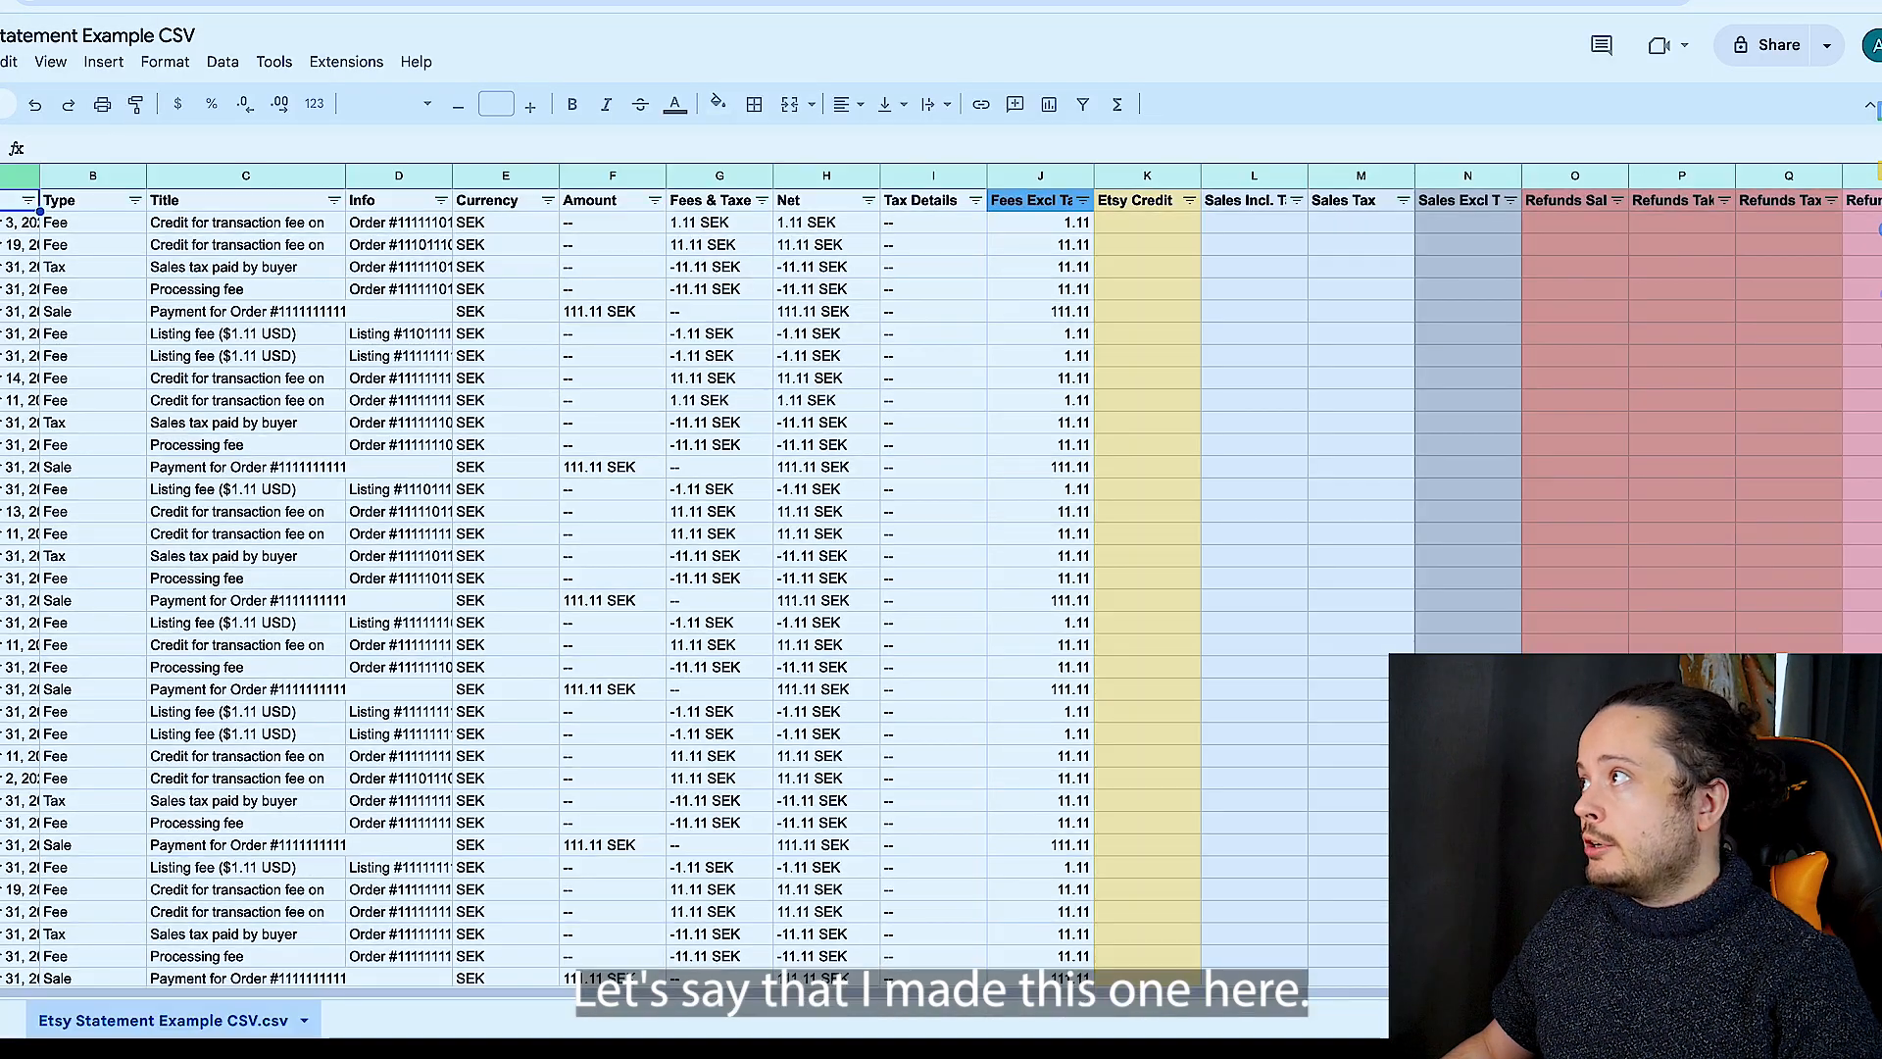
- Enter a note beginning "should be accounted for in next" in the Deposits cell of the first entry
scroll(1114, 450, right, 3)
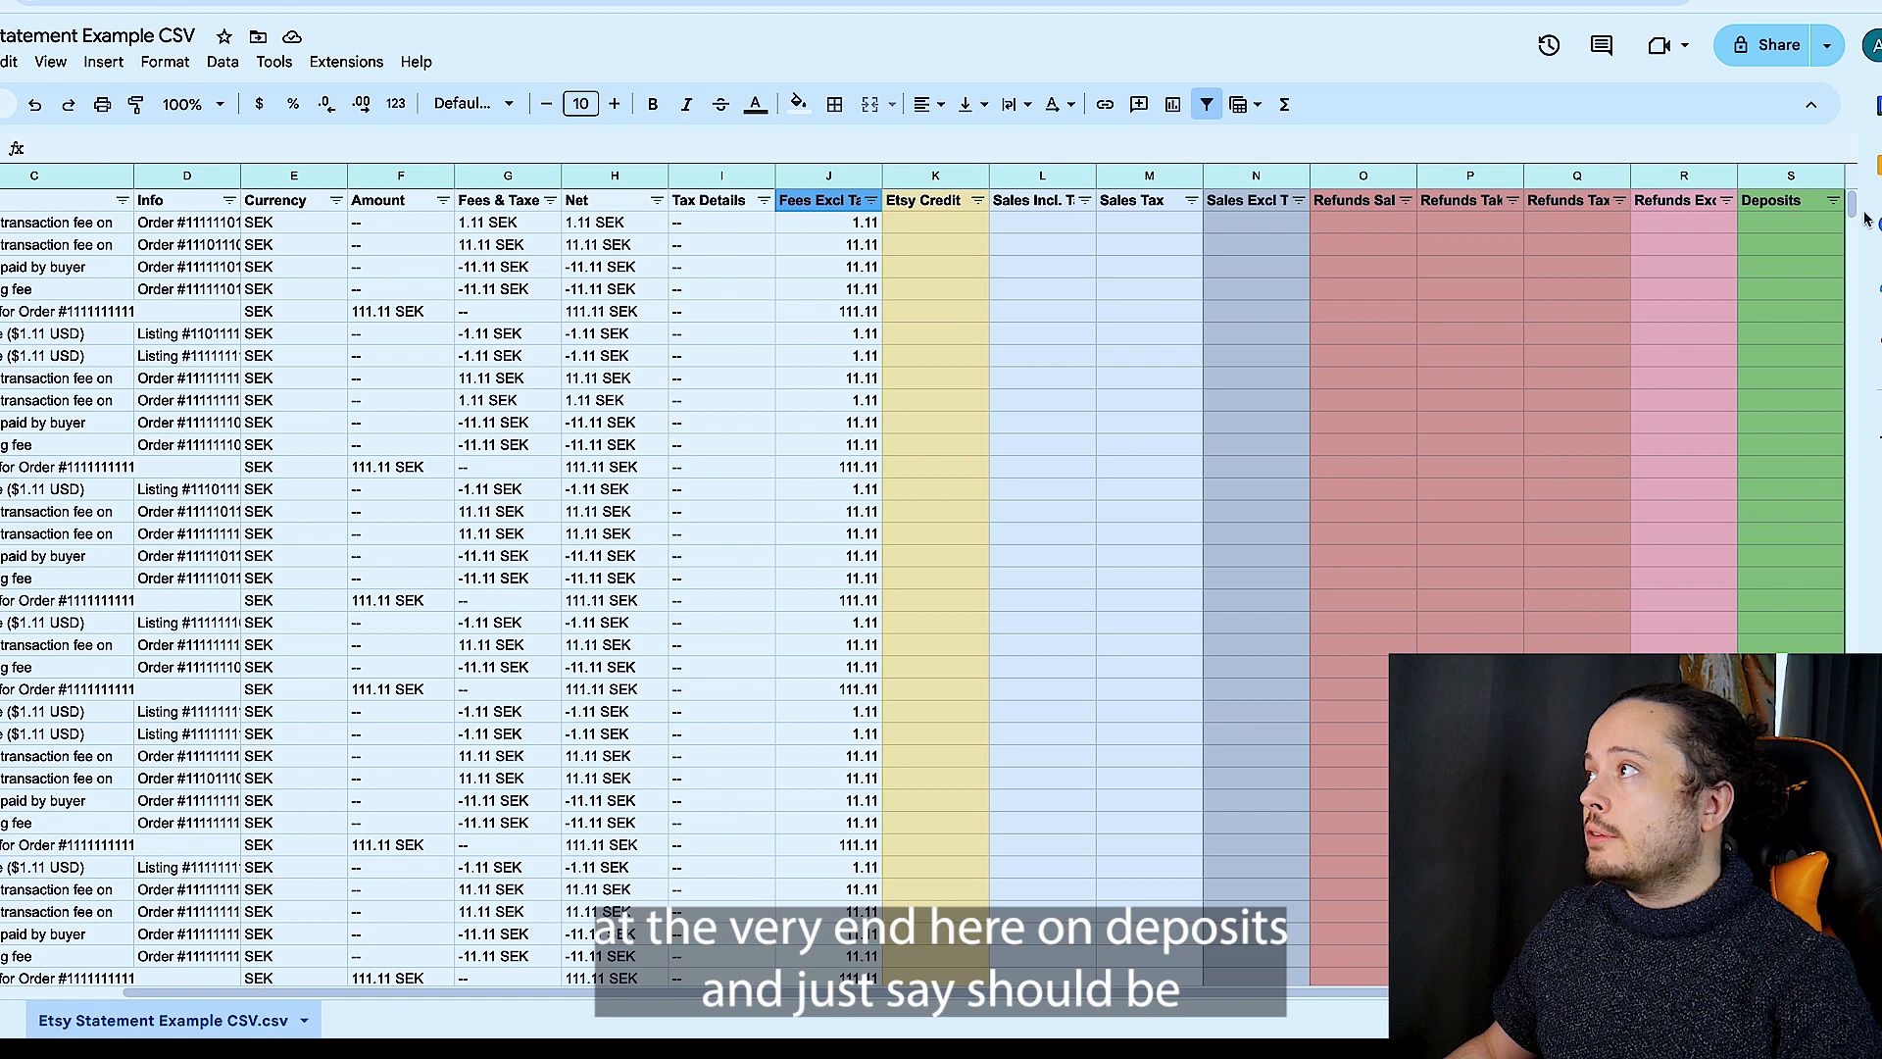
click(1829, 227)
double_click(1789, 222)
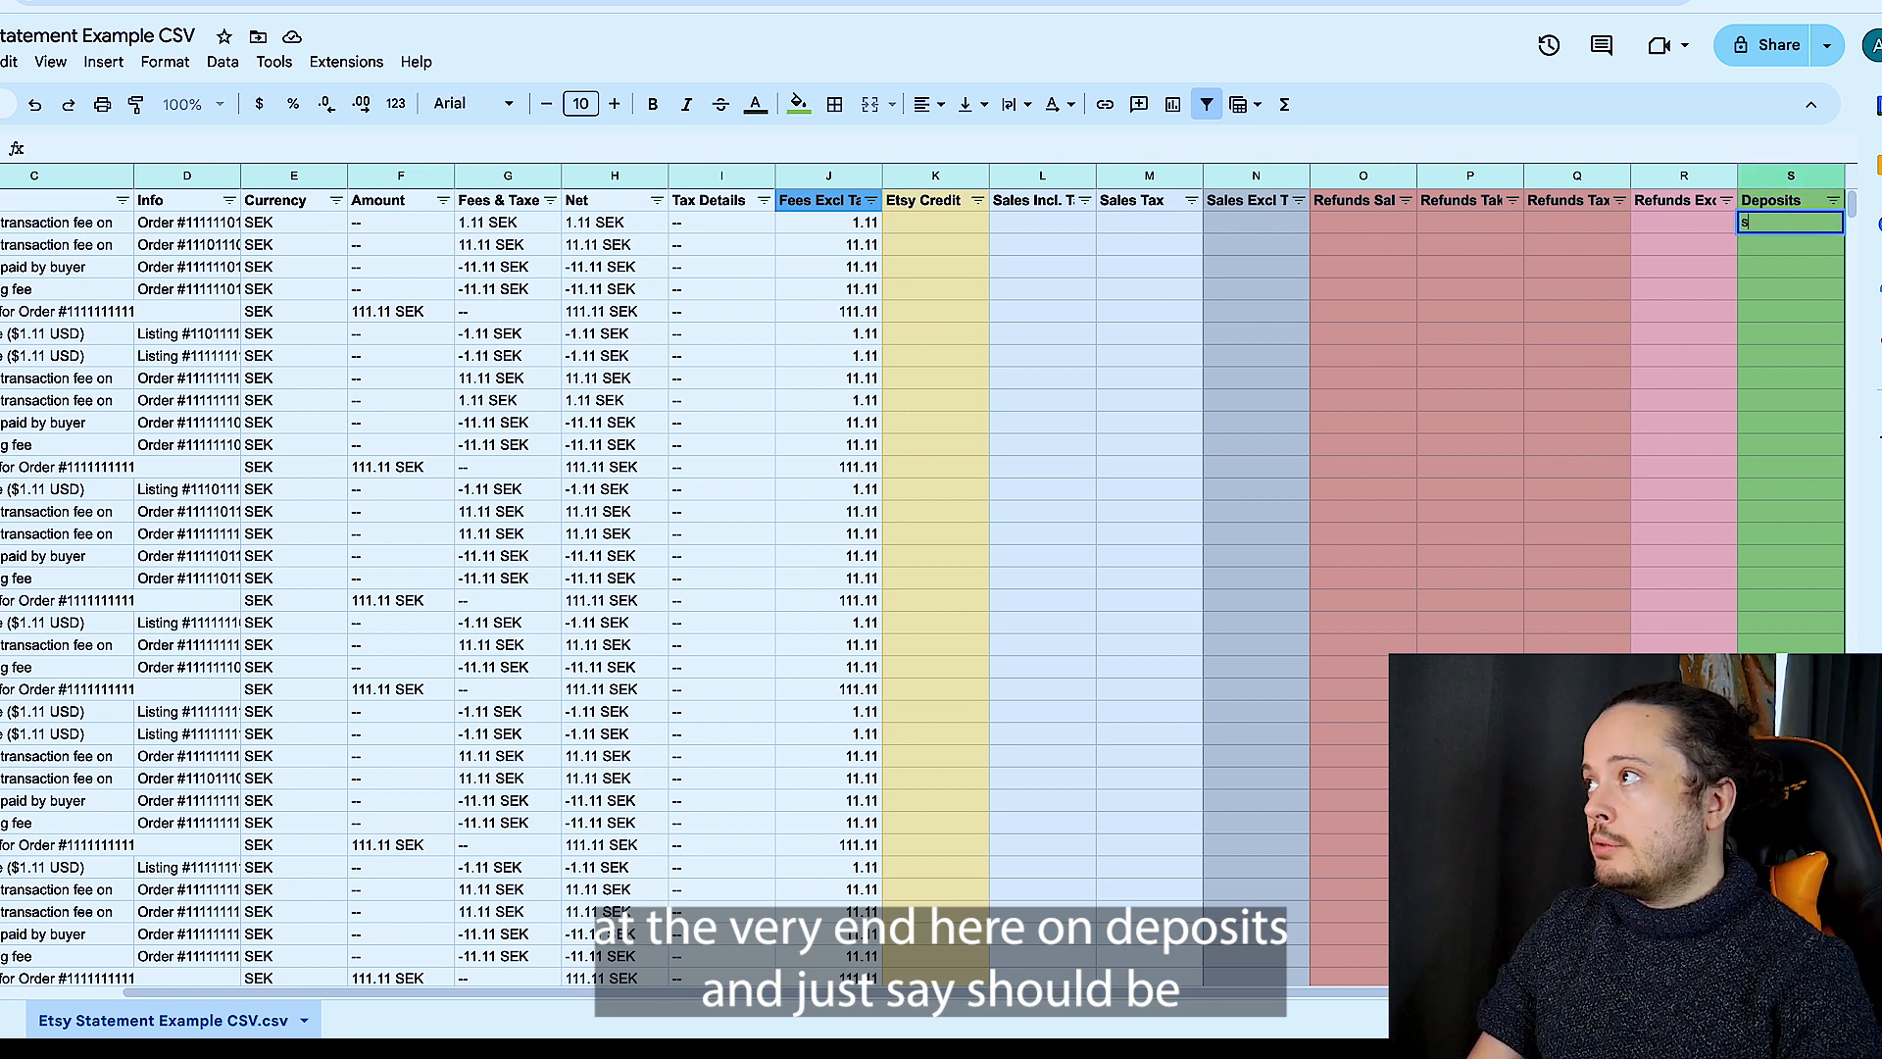
text(sho)
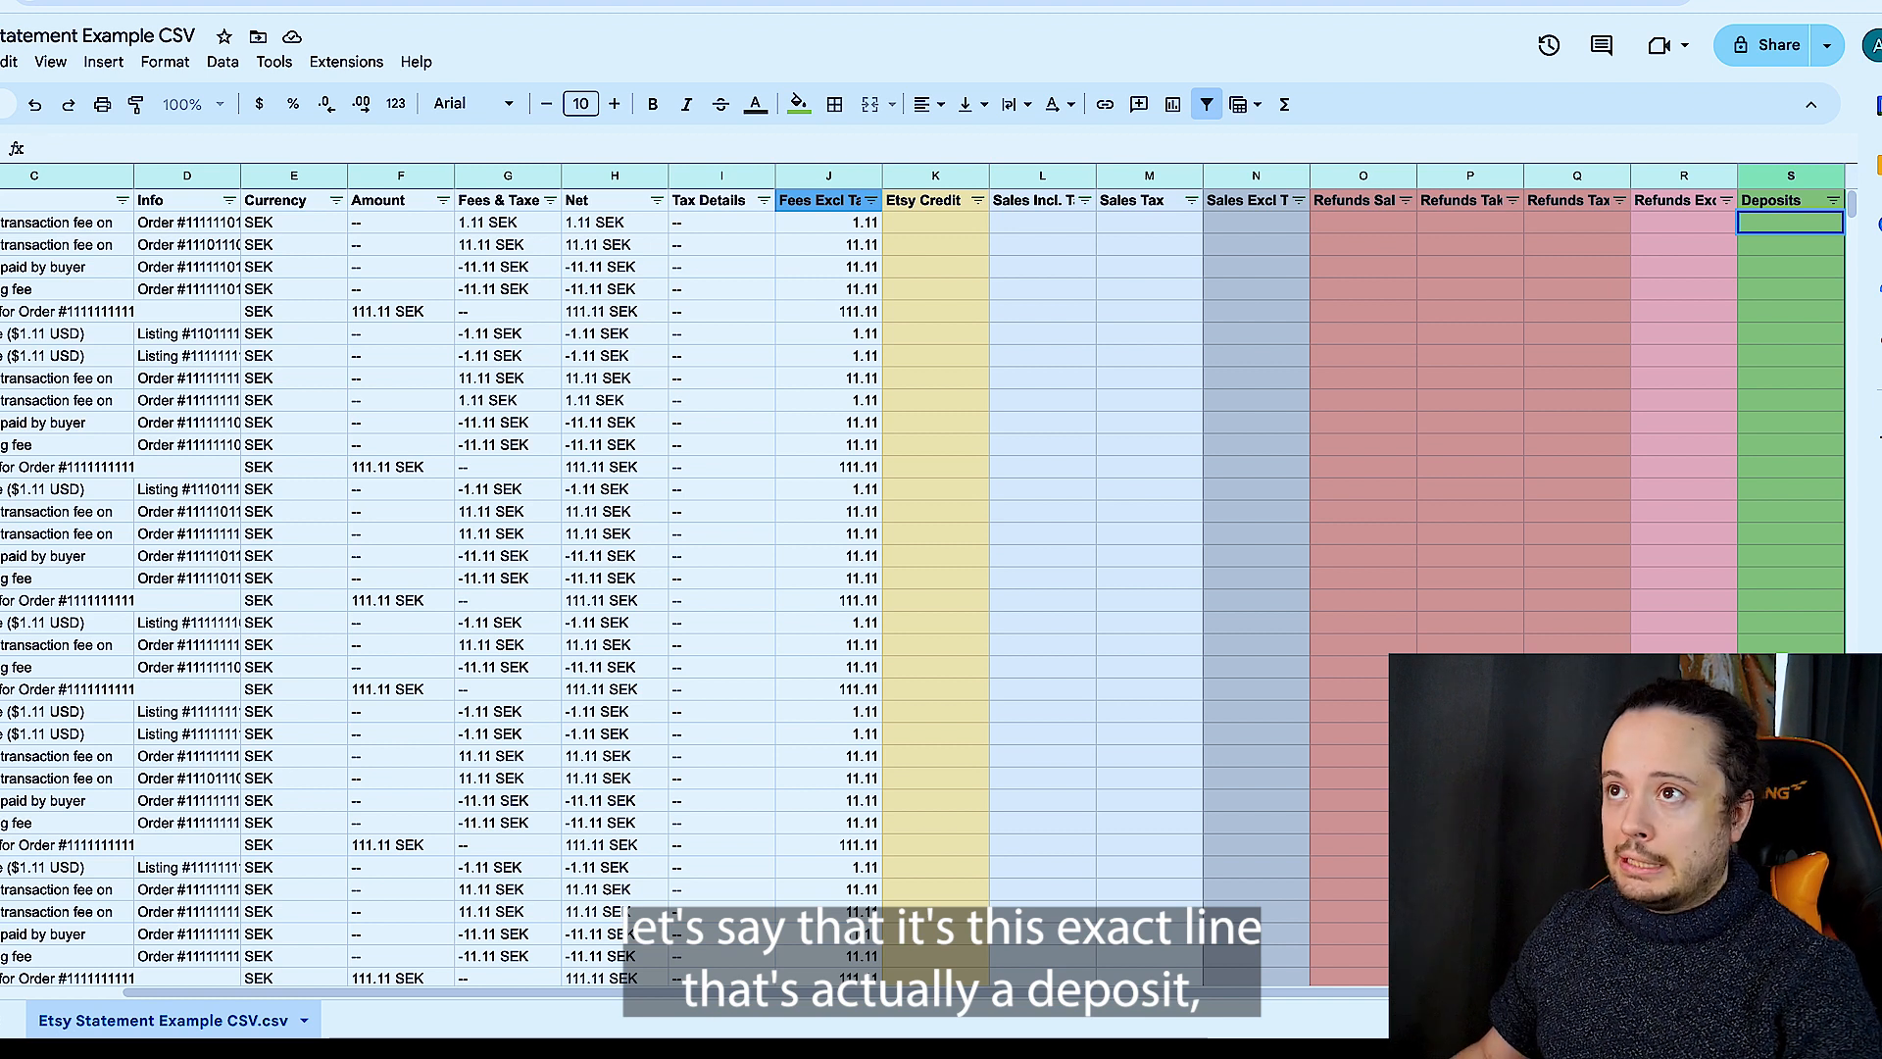
key(shift+space)
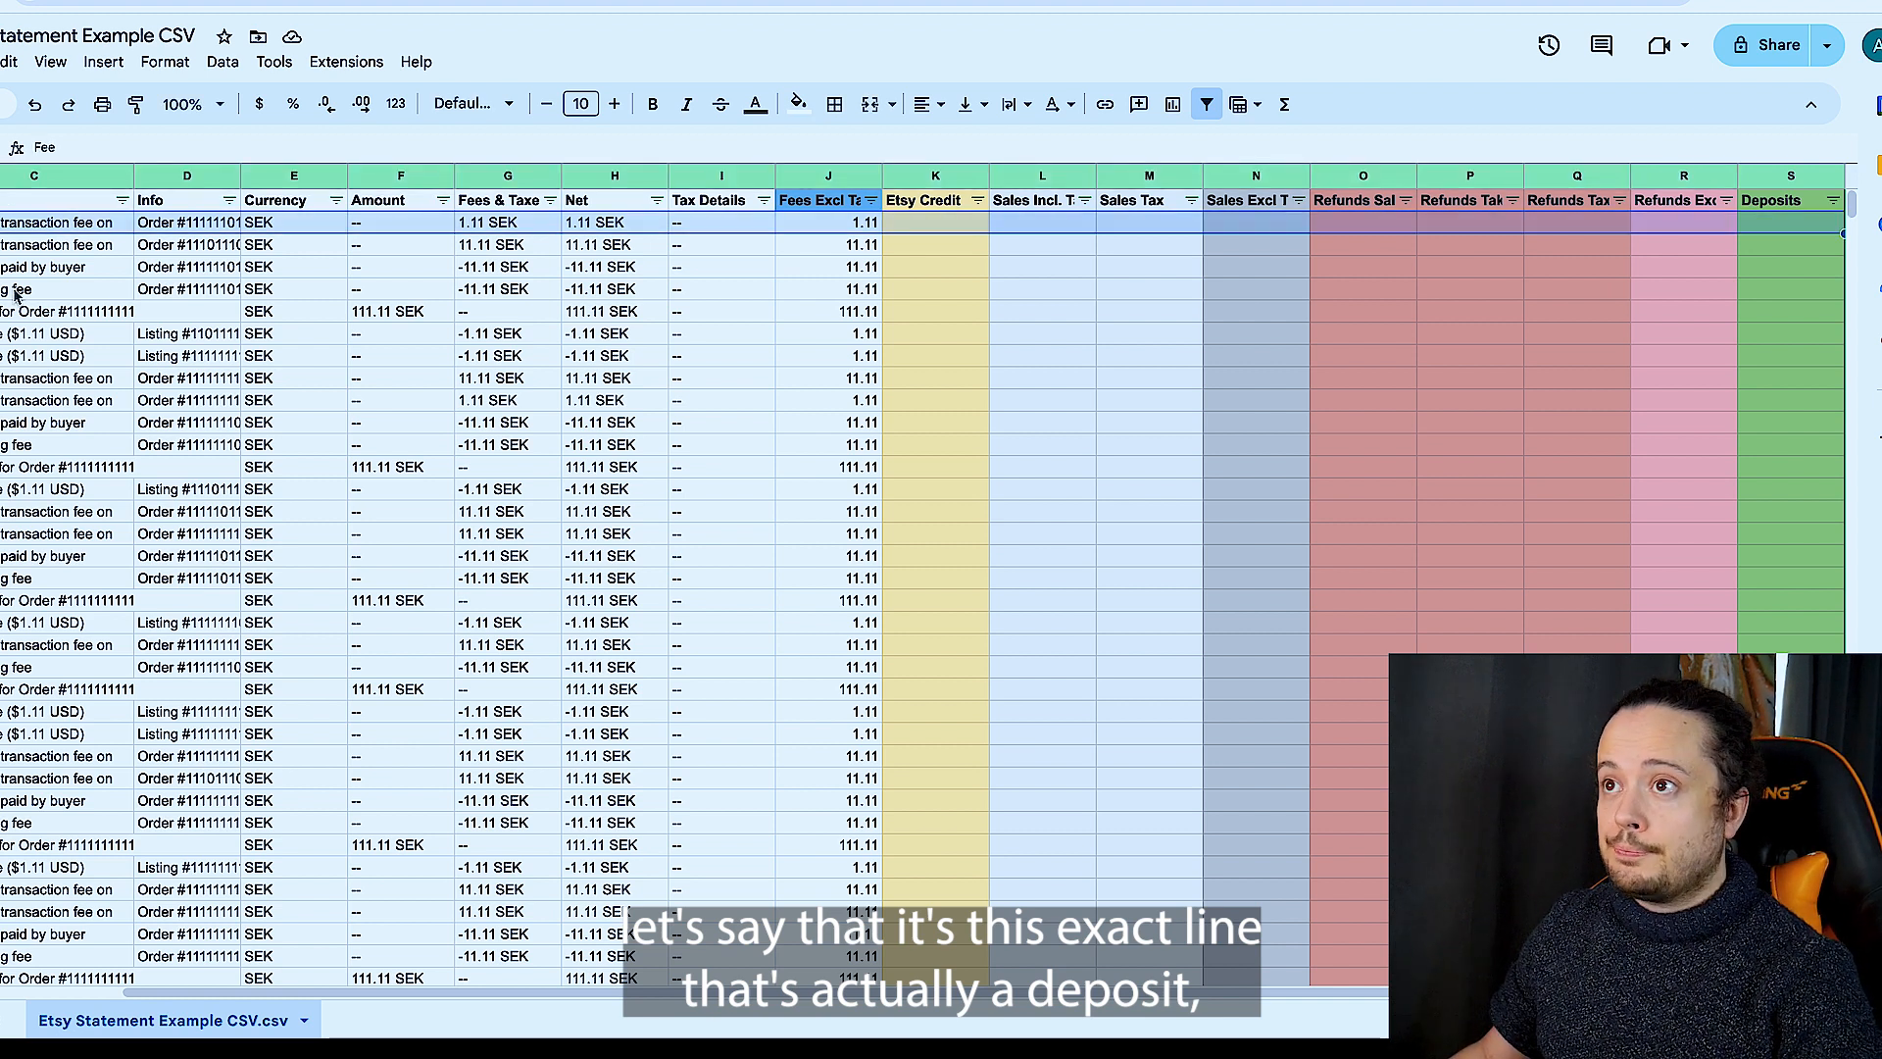
double_click(1790, 224)
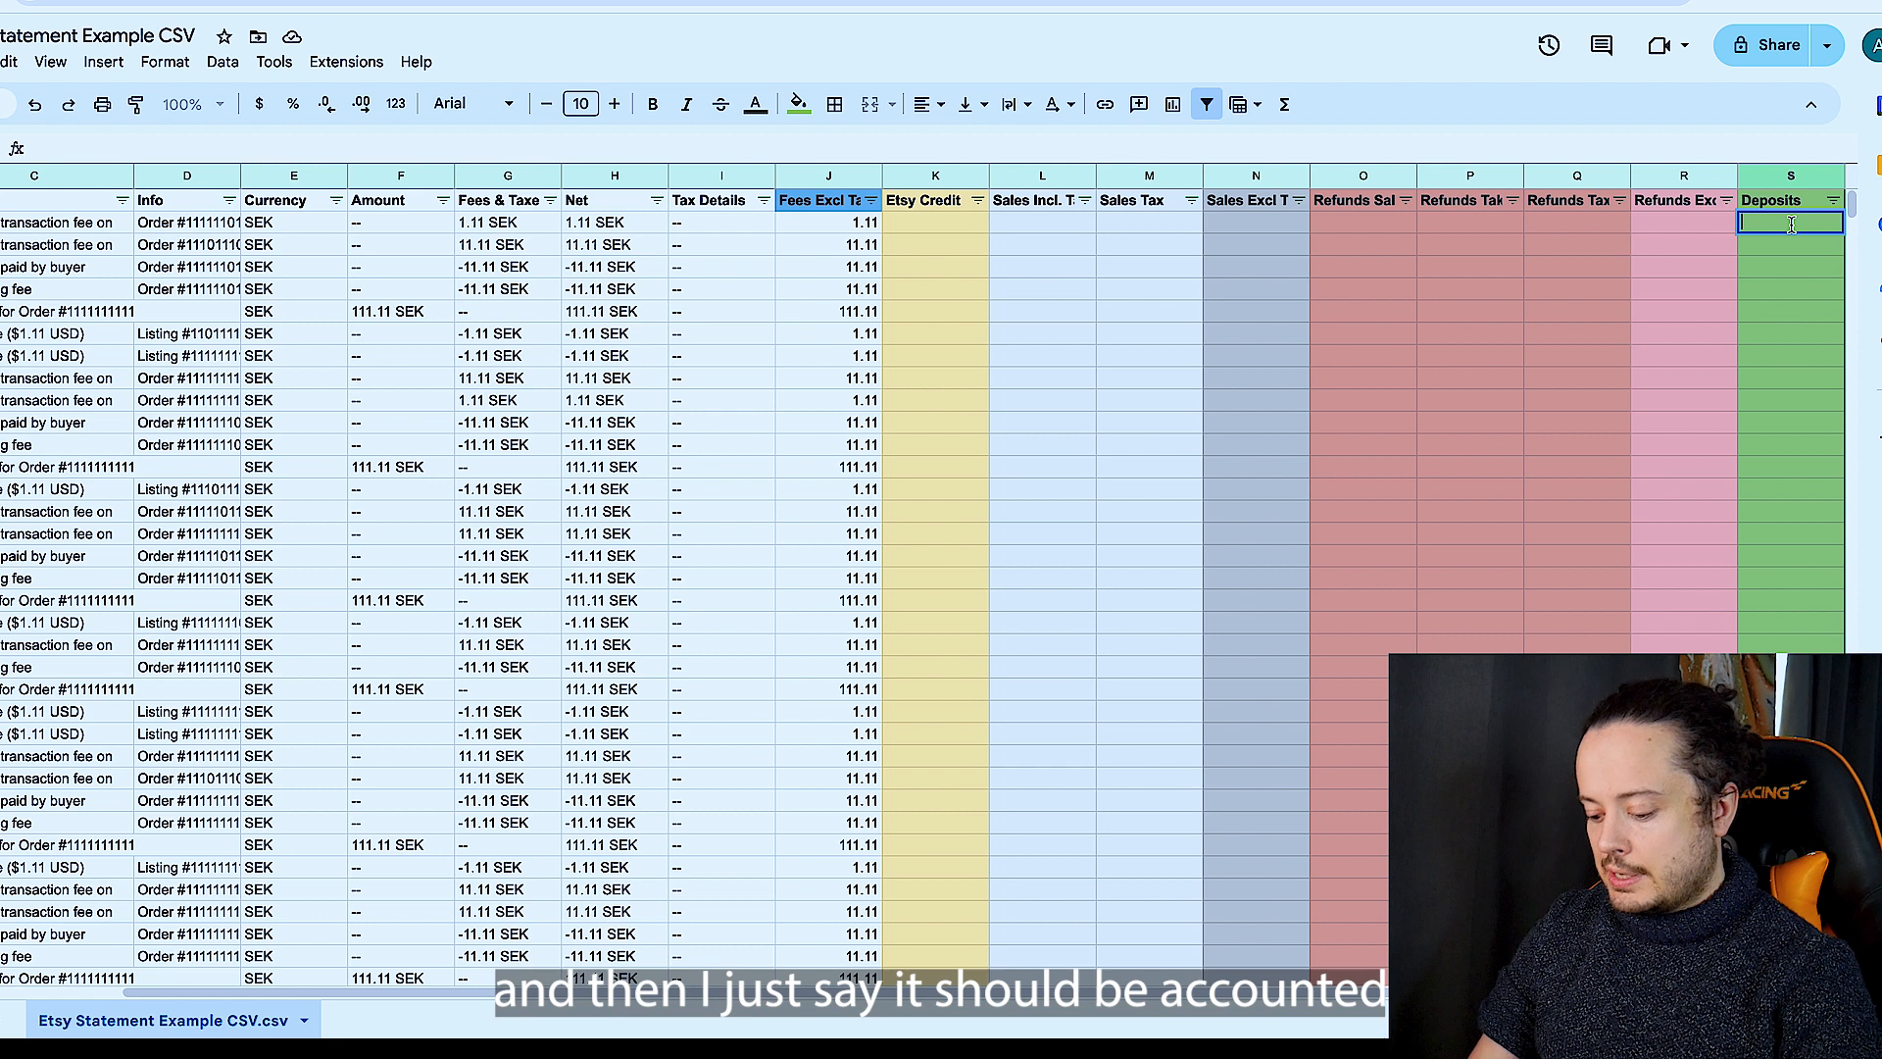
text(should be a)
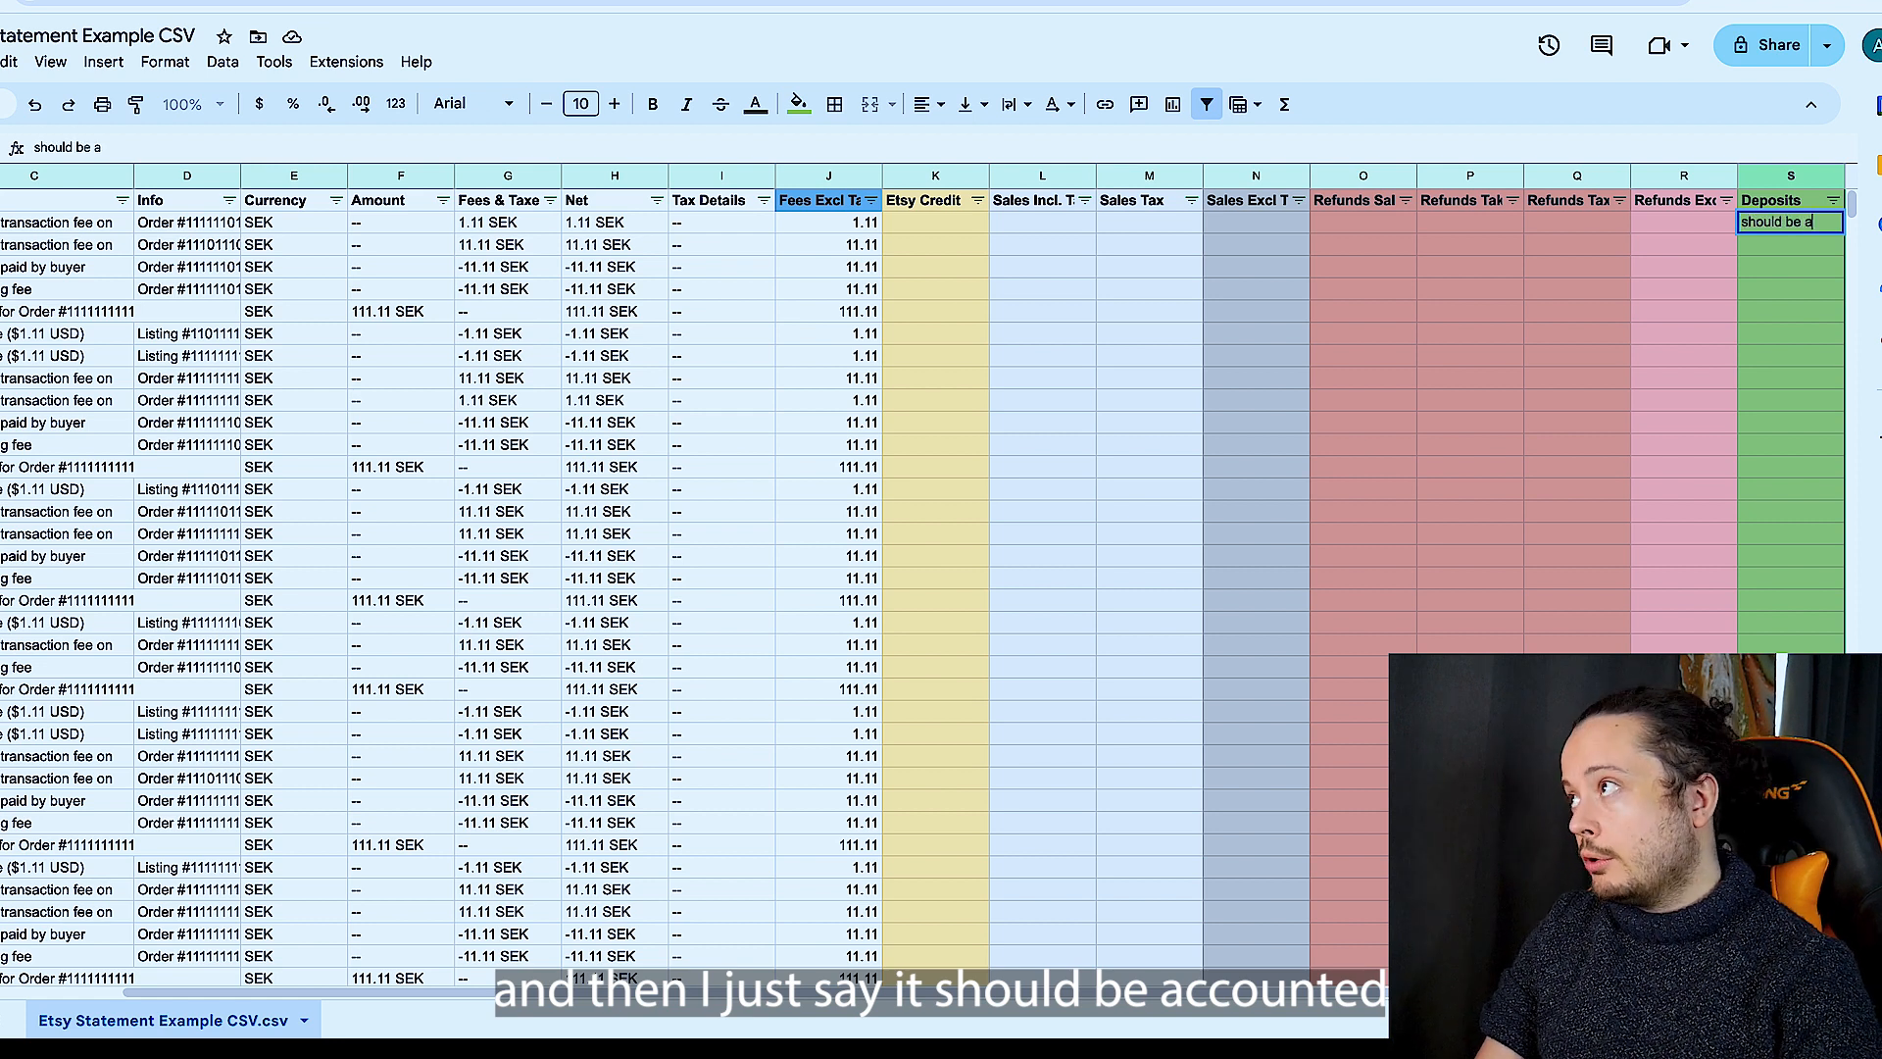
text(ccounted for in nextr m)
key(BackSpace)
key(BackSpace)
key(BackSpace)
key(BackSpace)
key(BackSpace)
text(neaxt)
click(1671, 245)
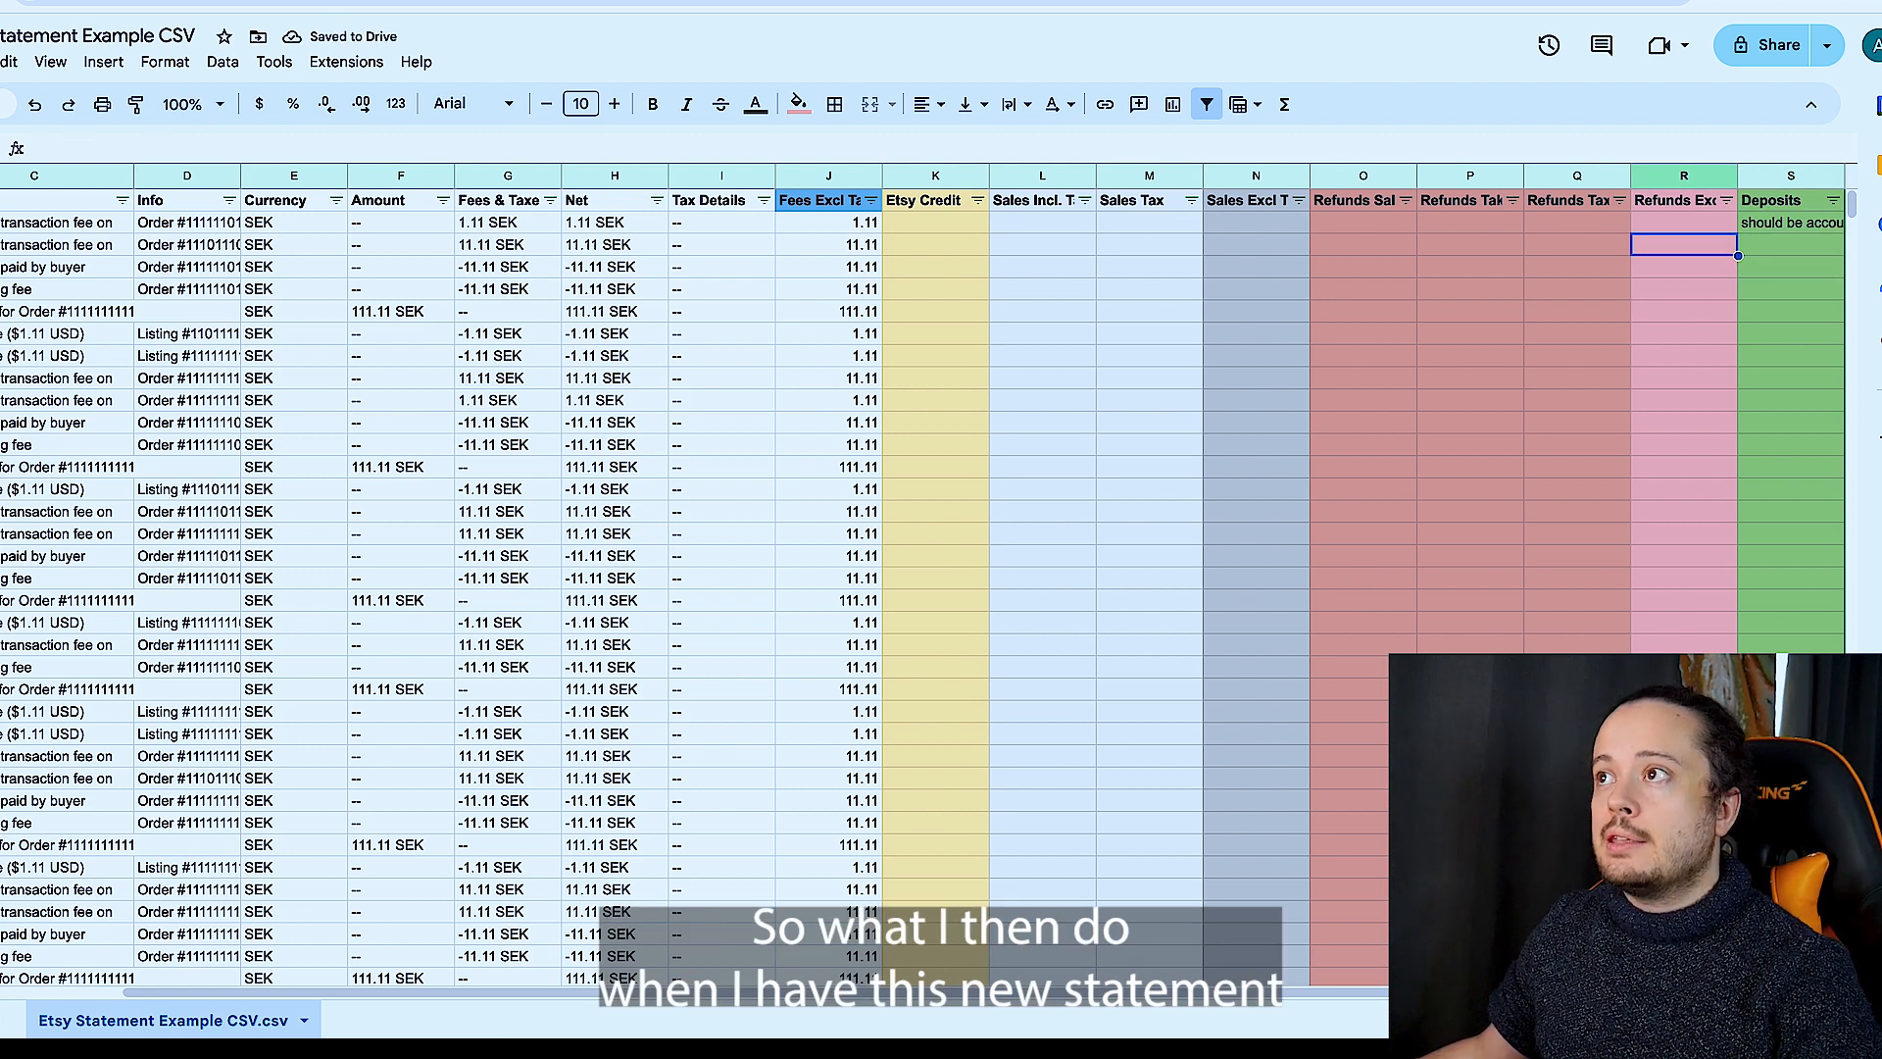
- Copy the entire first entry row that carries the deposit note, and undo the note
click(1, 223)
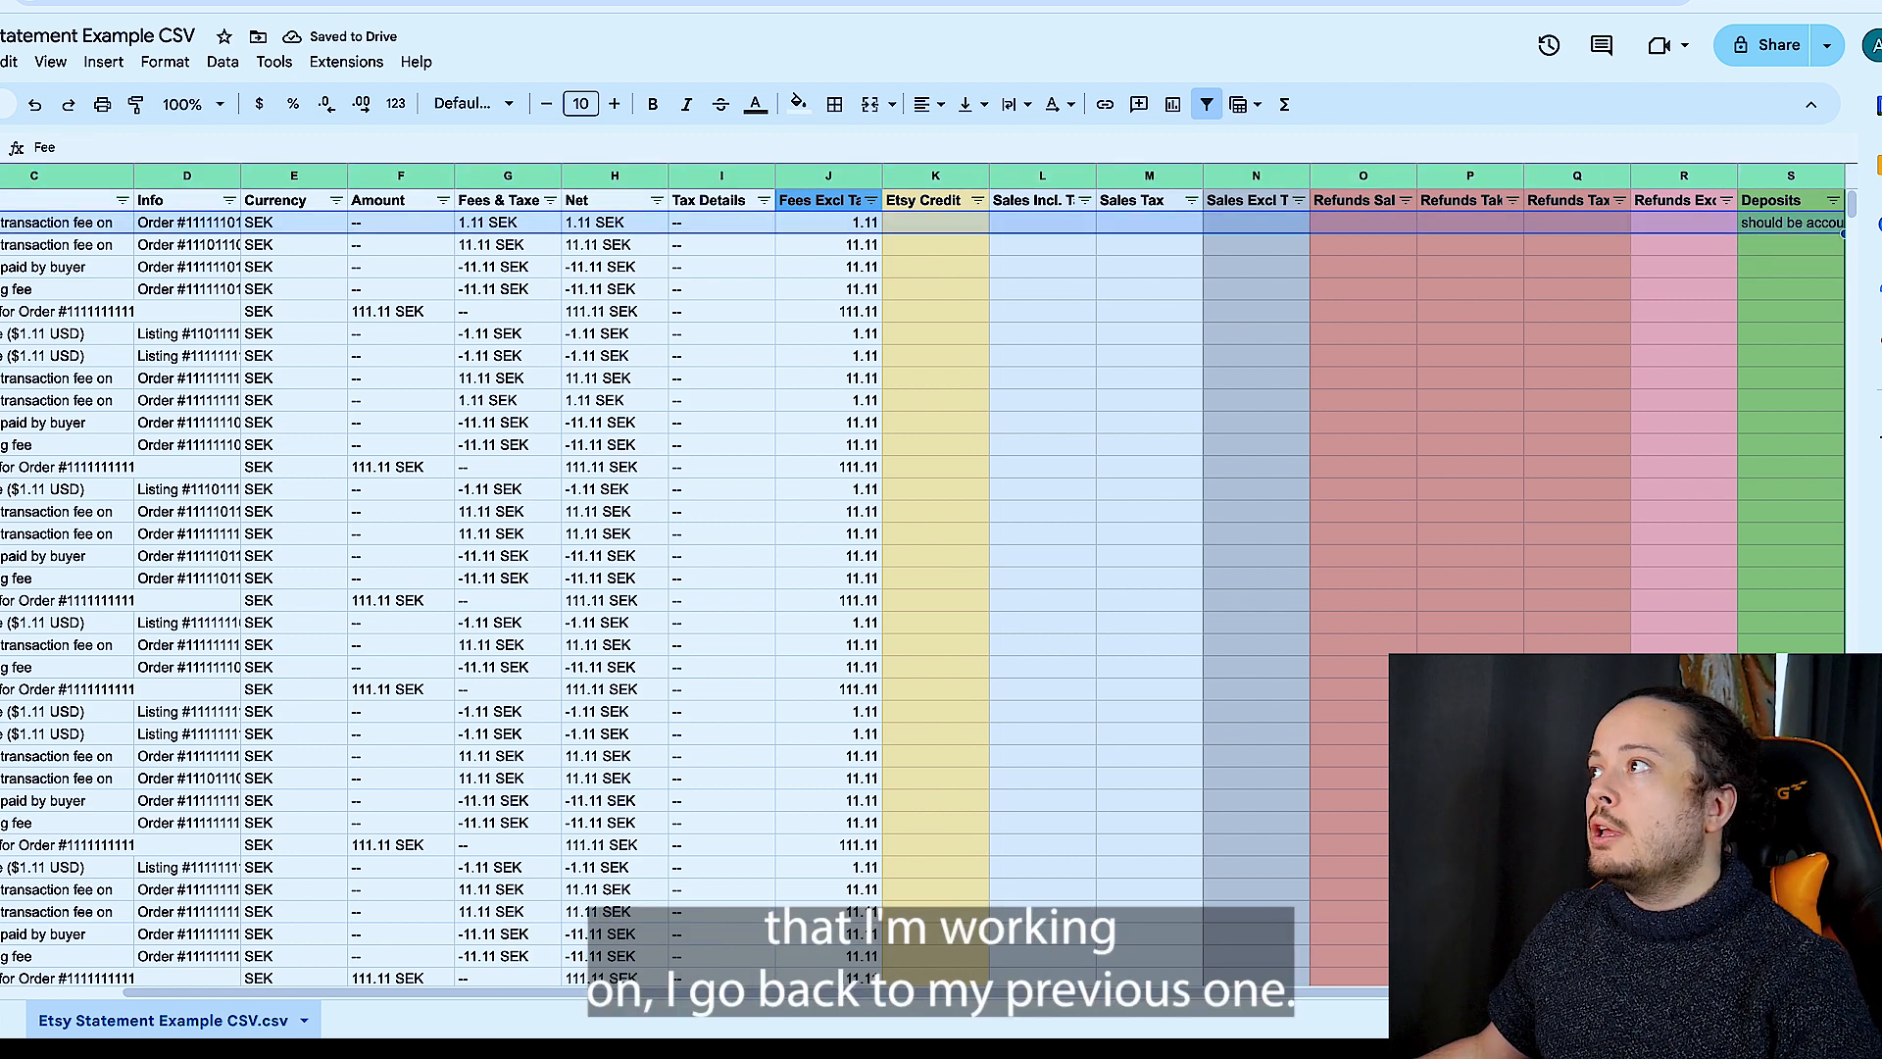
click(1100, 342)
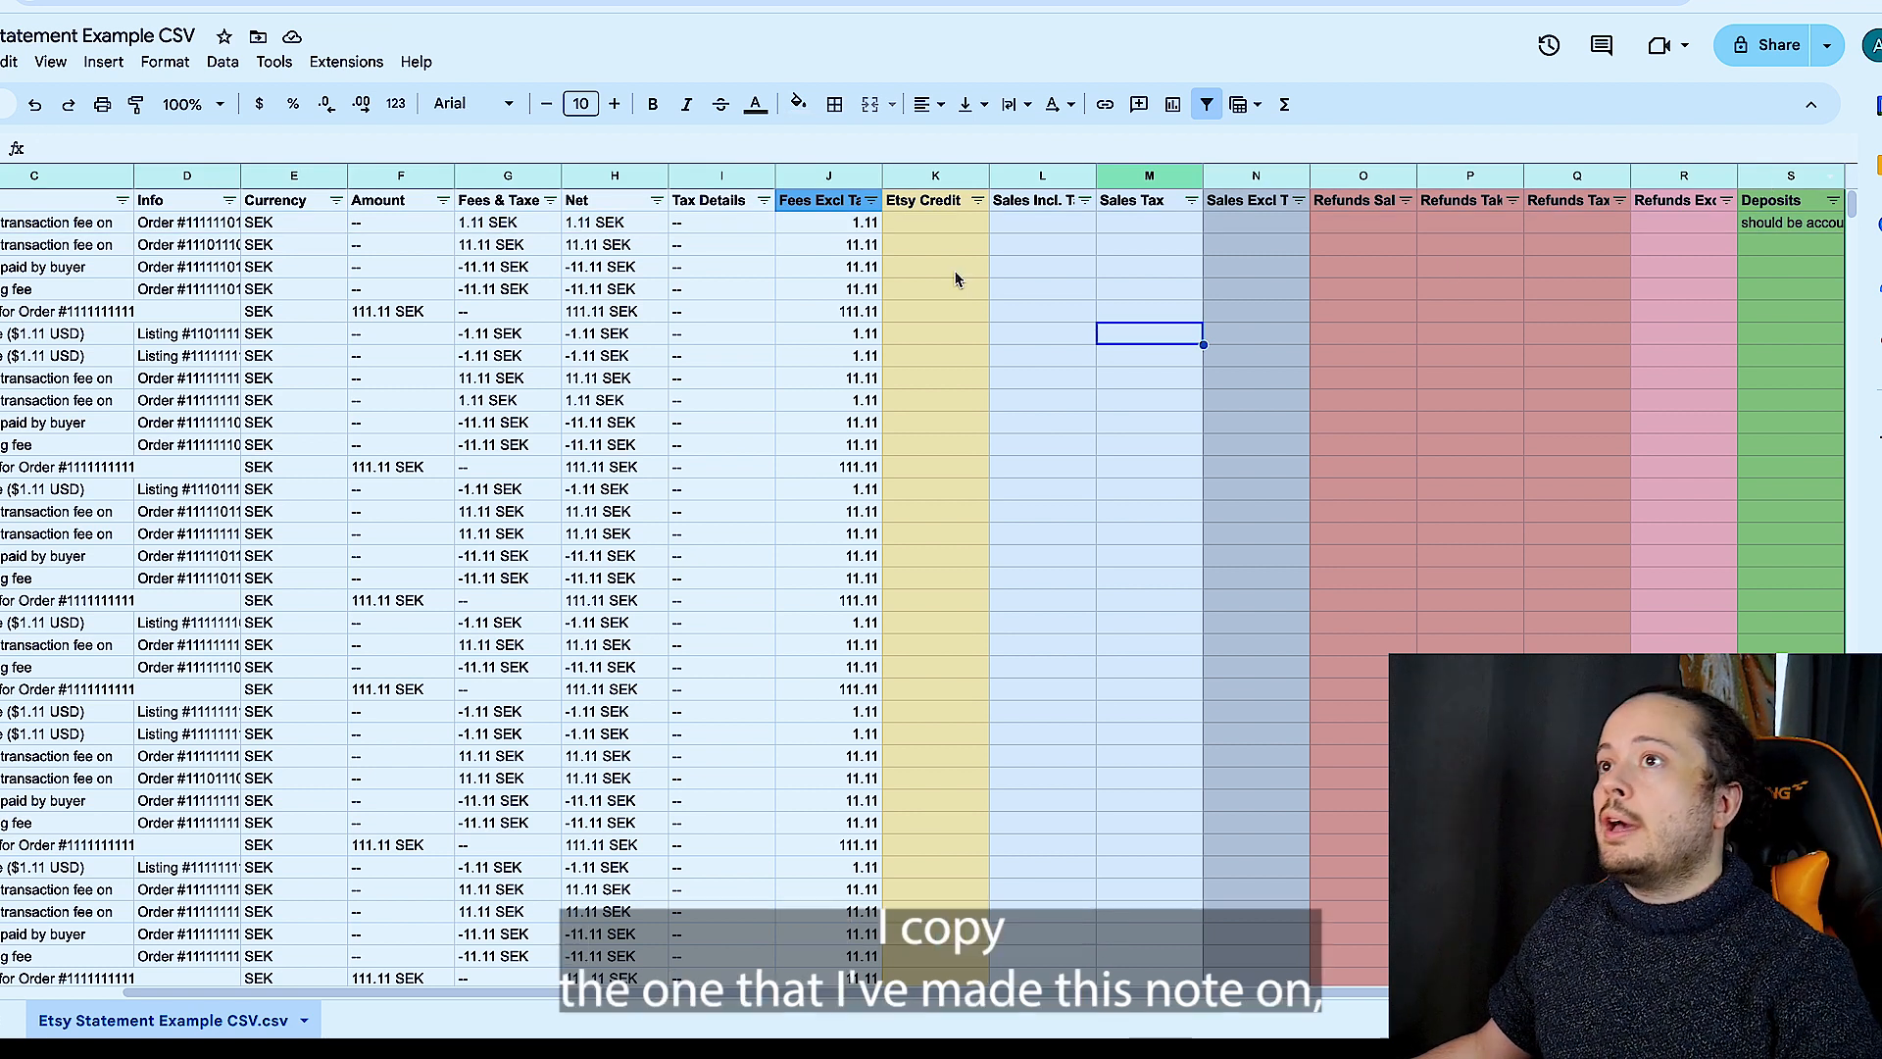
click(2, 222)
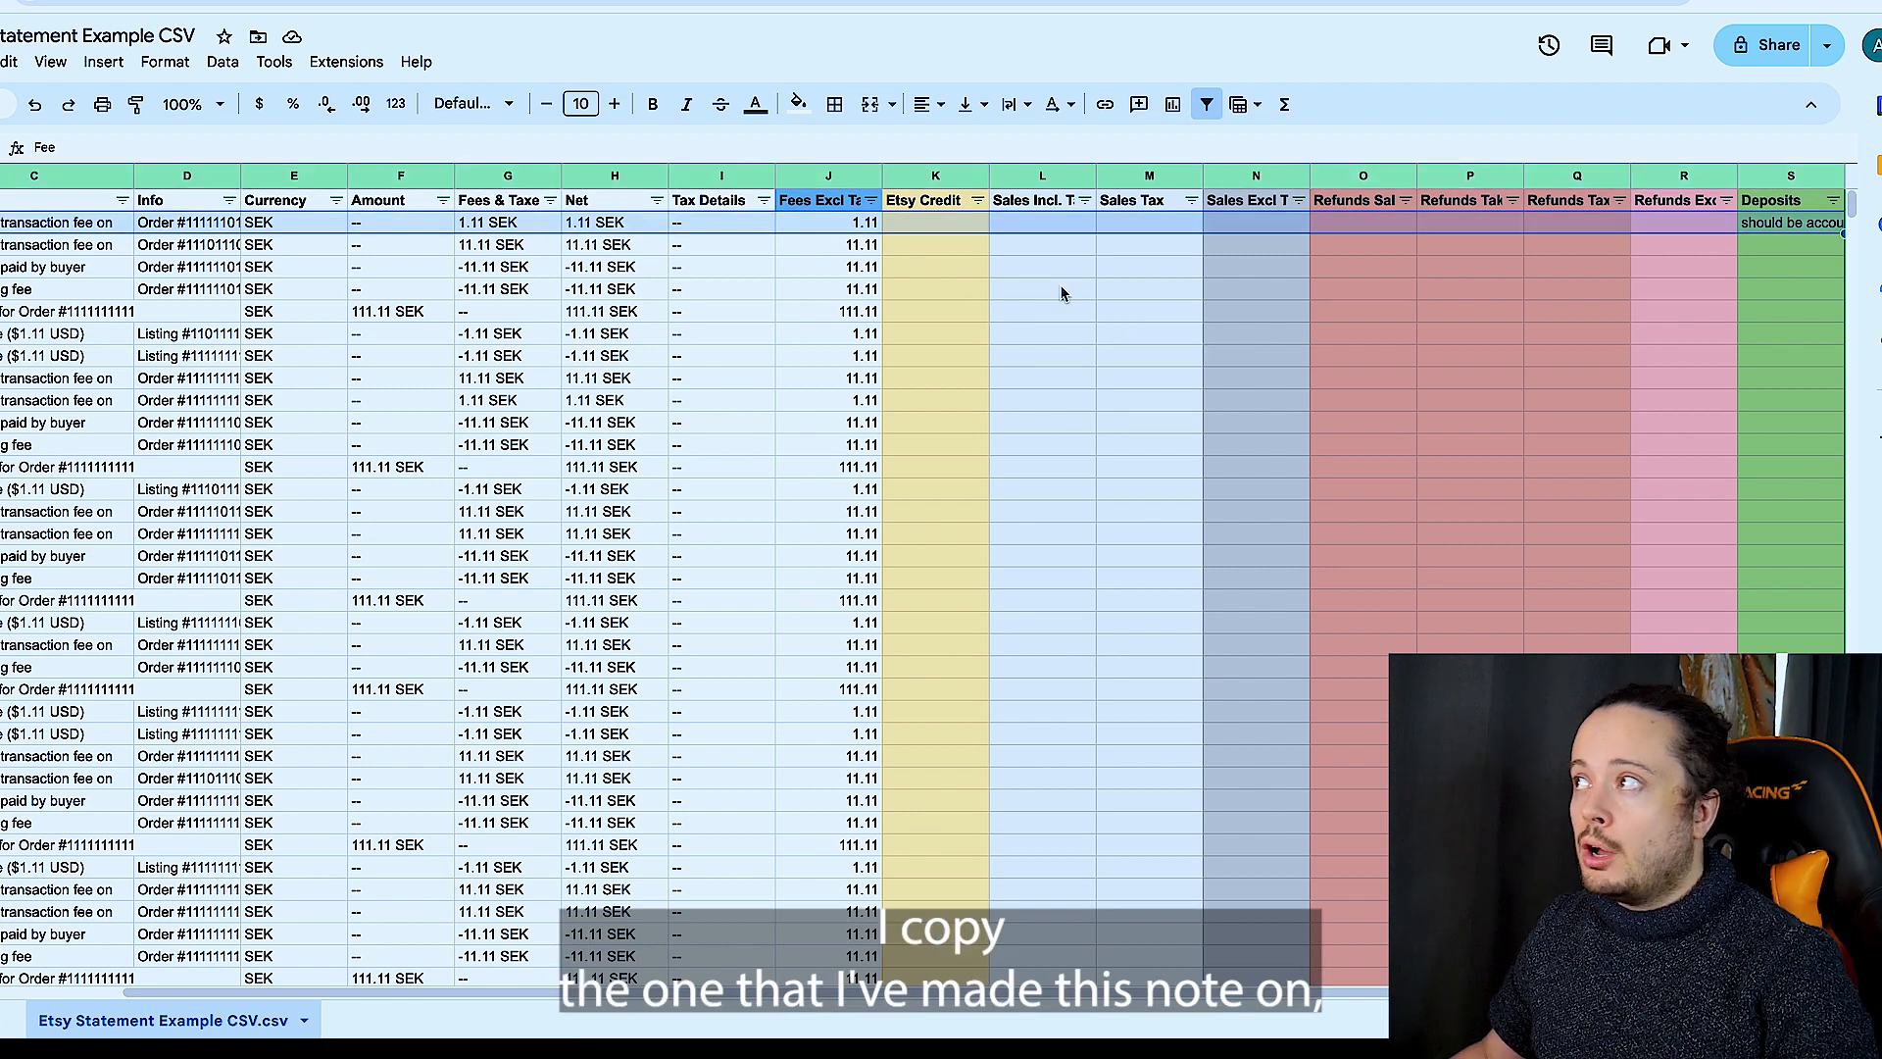
key(ctrl+z)
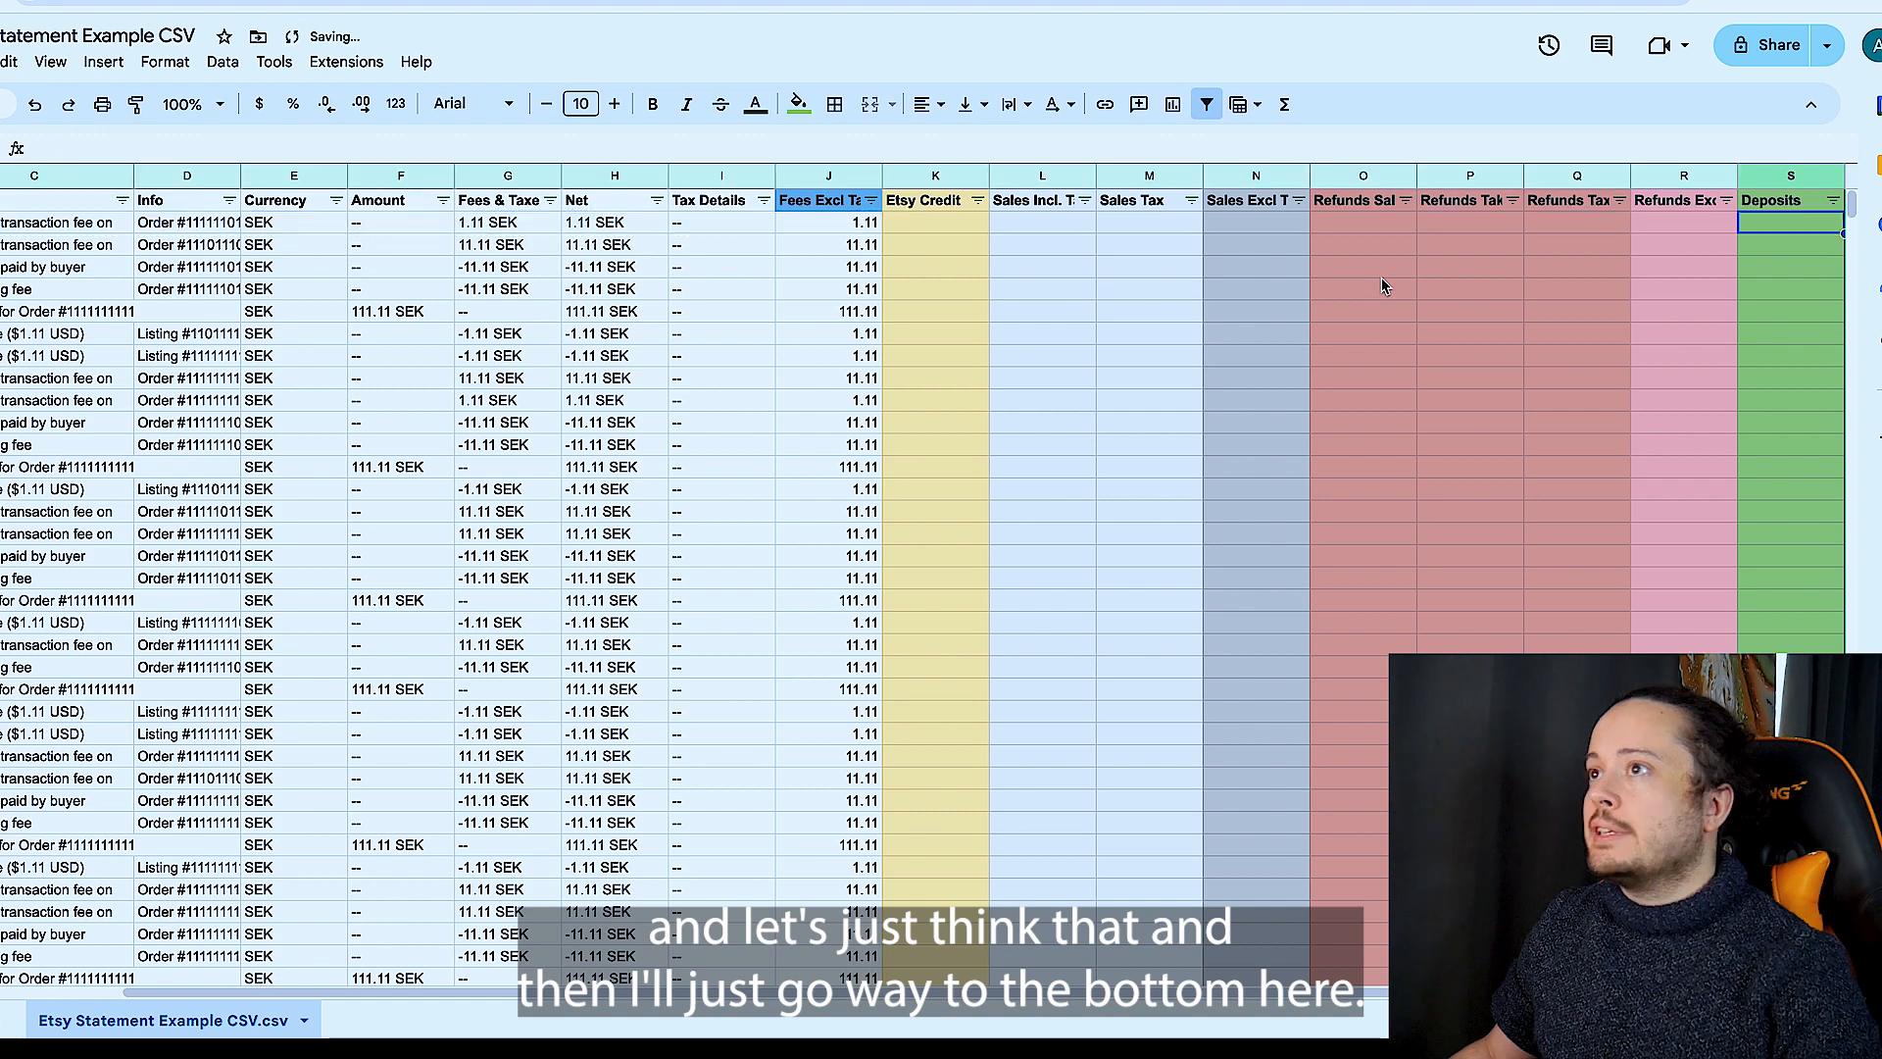
- Add 2 more rows at the bottom of the sheet and paste the copied entry into the last one
drag(1851, 208, 1725, 990)
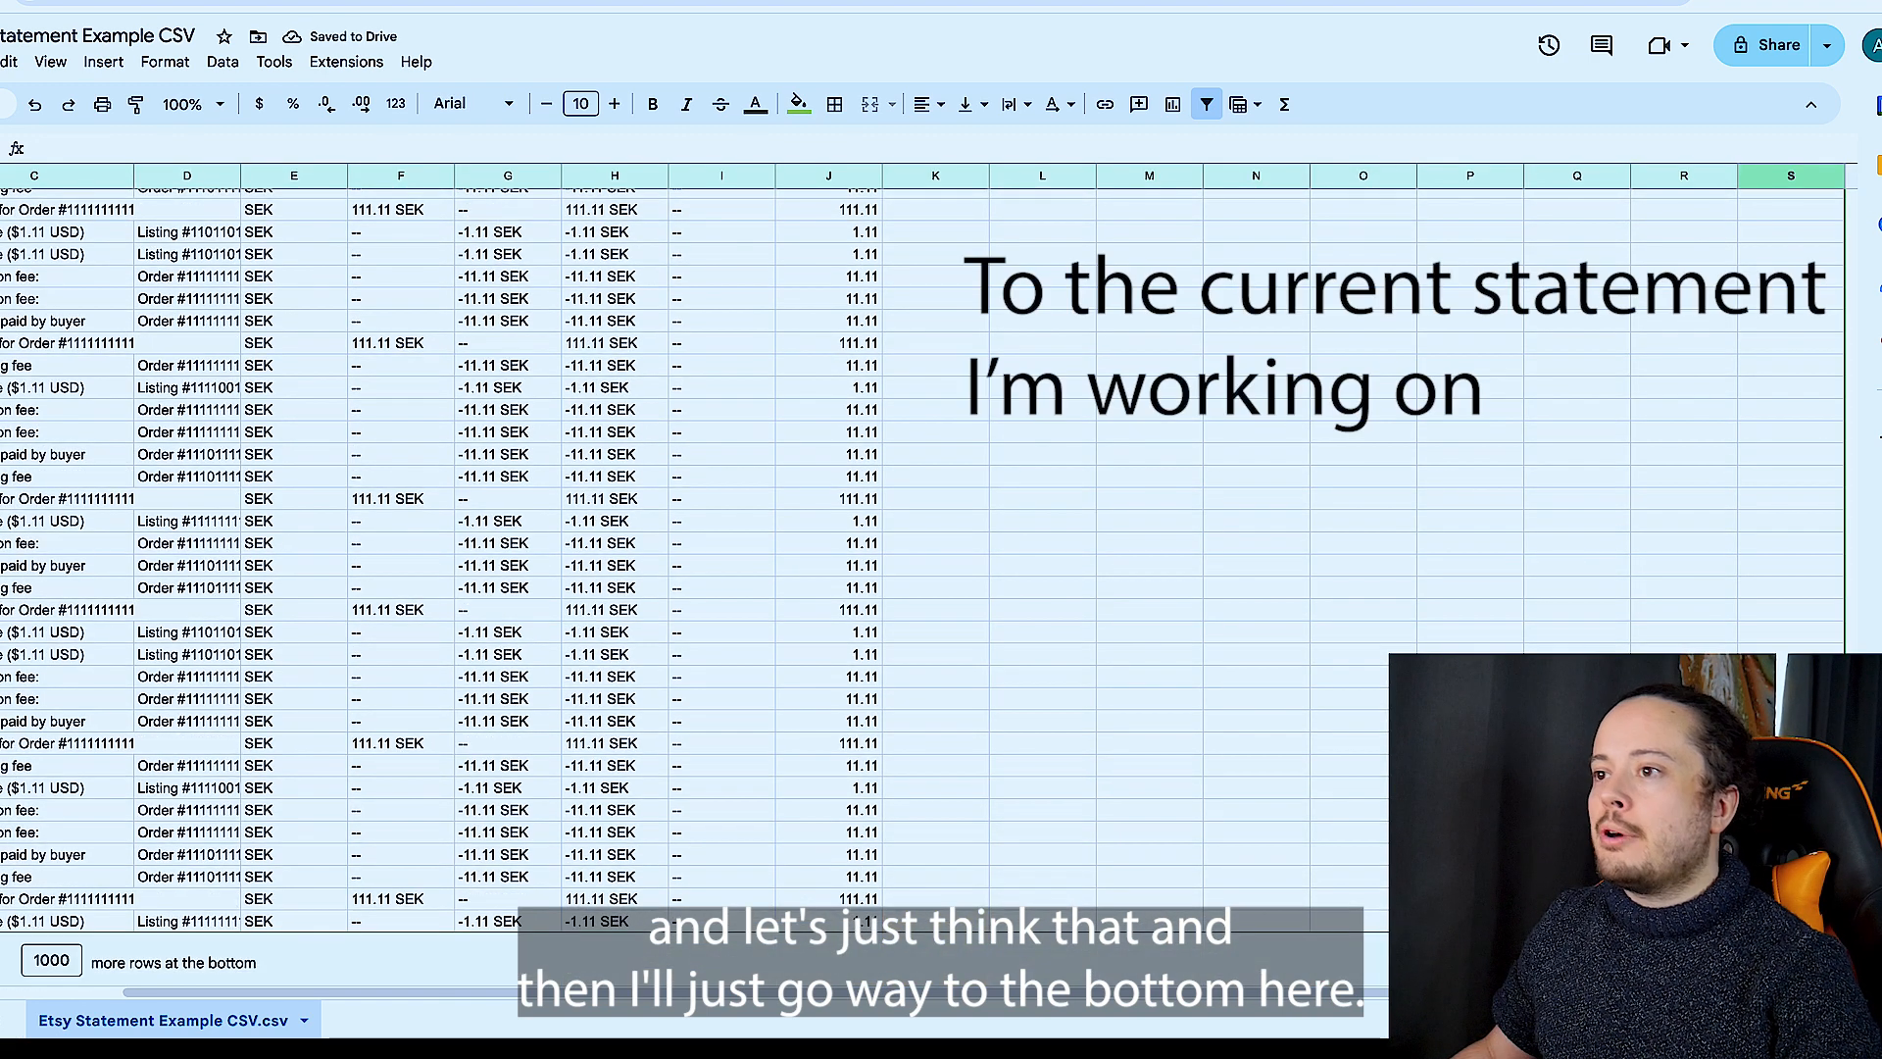
double_click(51, 959)
text(2)
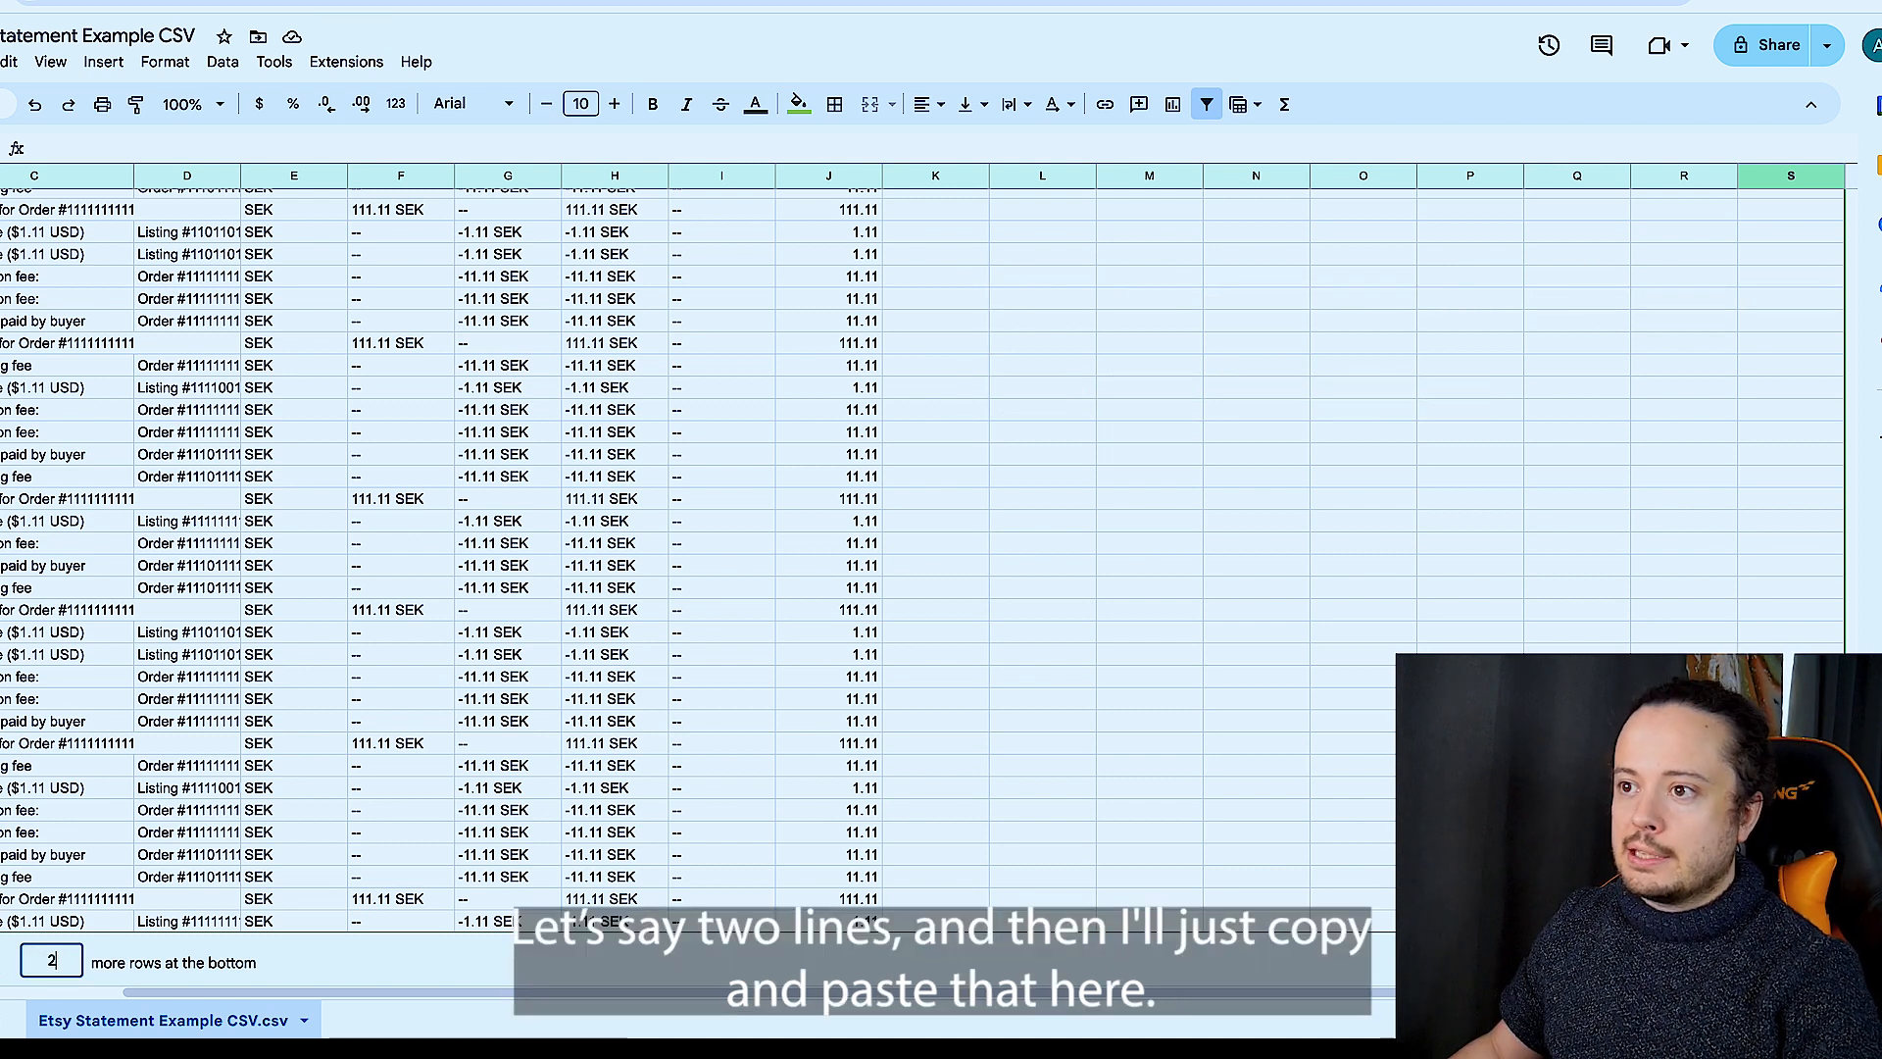
click(3, 959)
scroll(6, 931, left, 1)
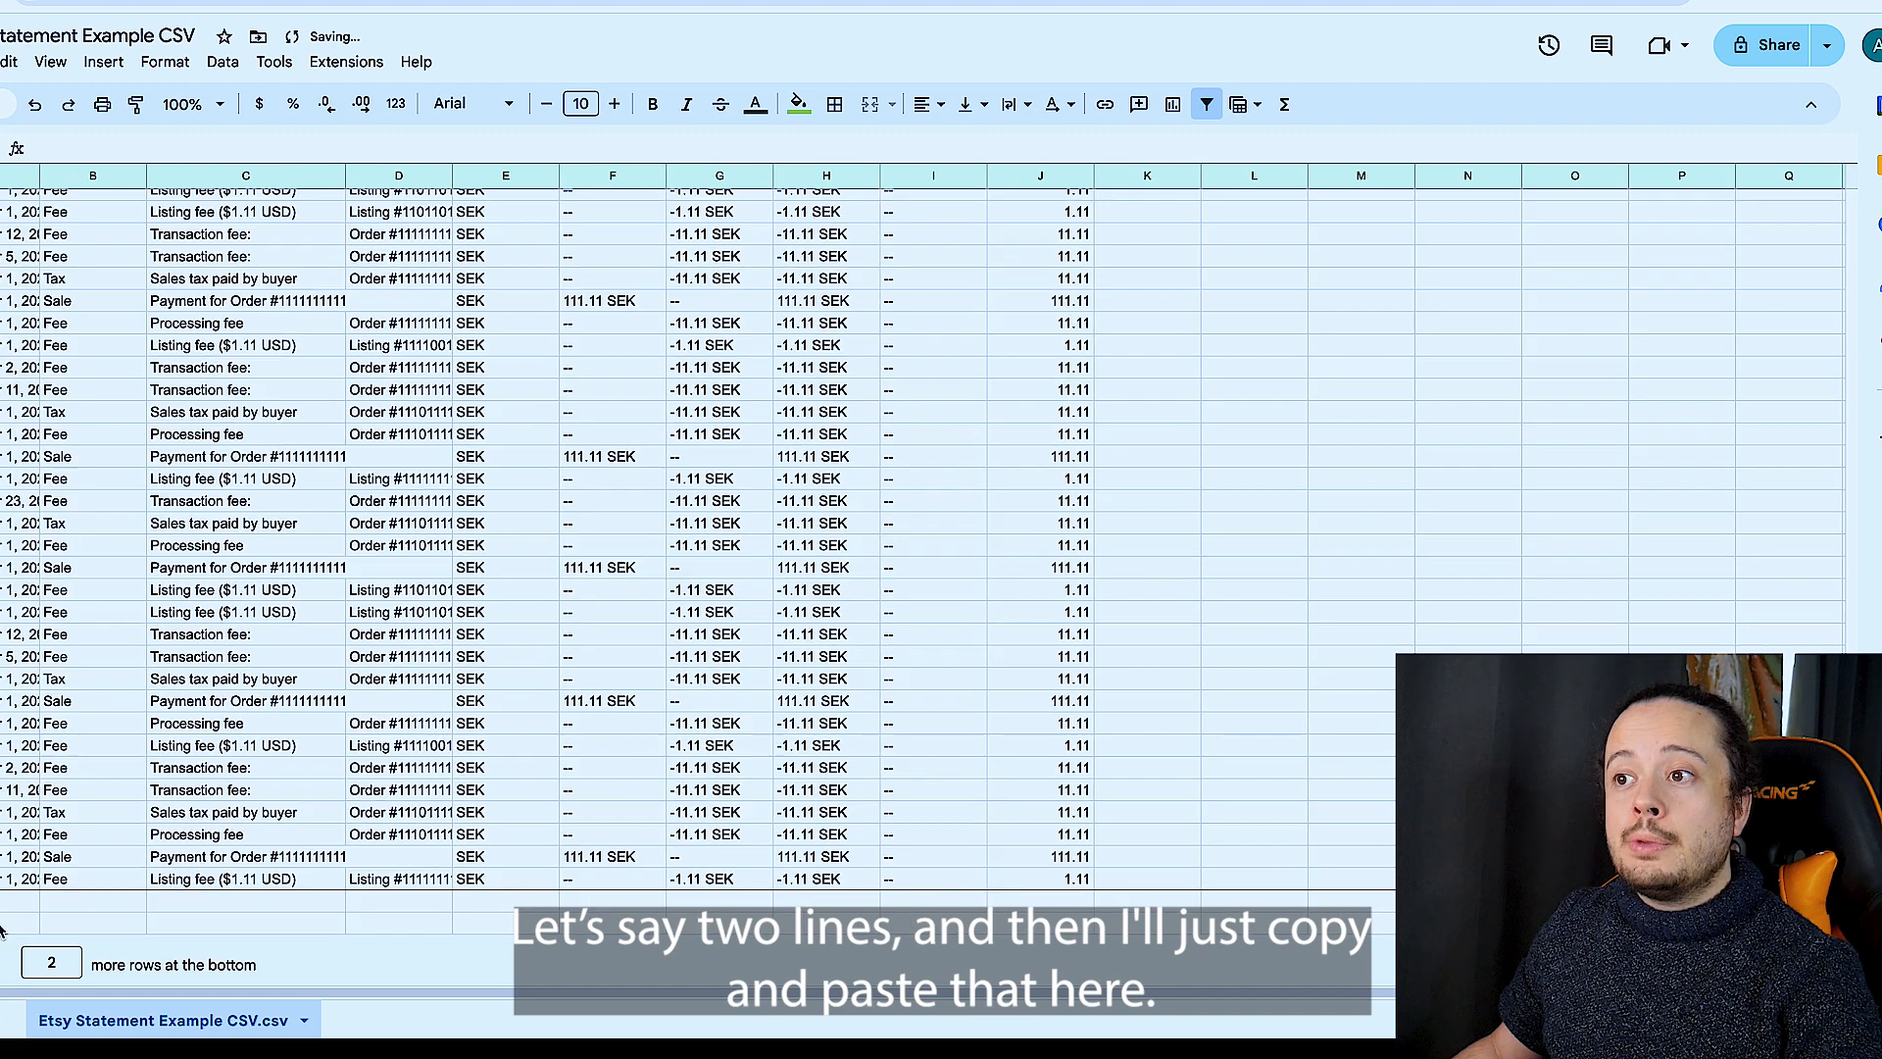
click(8, 922)
key(super+v)
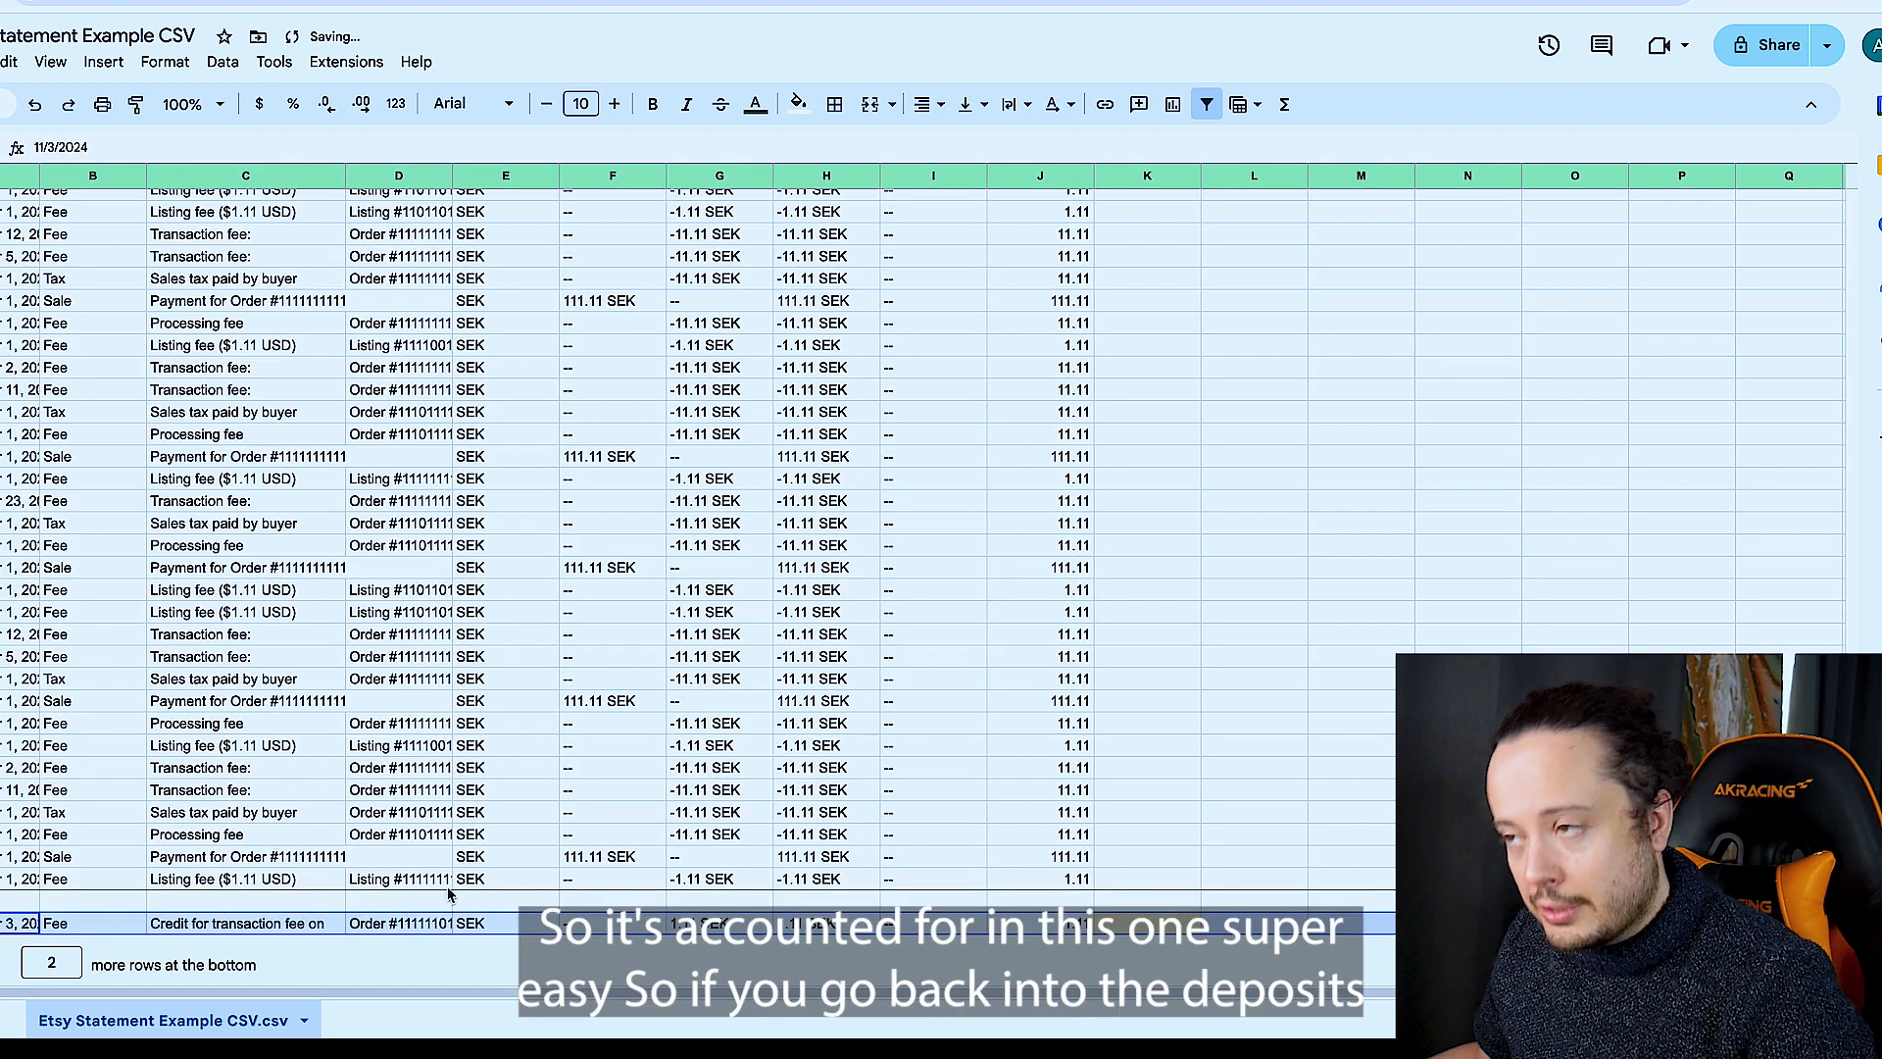
- Show only the Deposit rows again and delete the lowest bank amount in column J, beside the November 4 deposit
click(527, 769)
scroll(585, 770, up, 20)
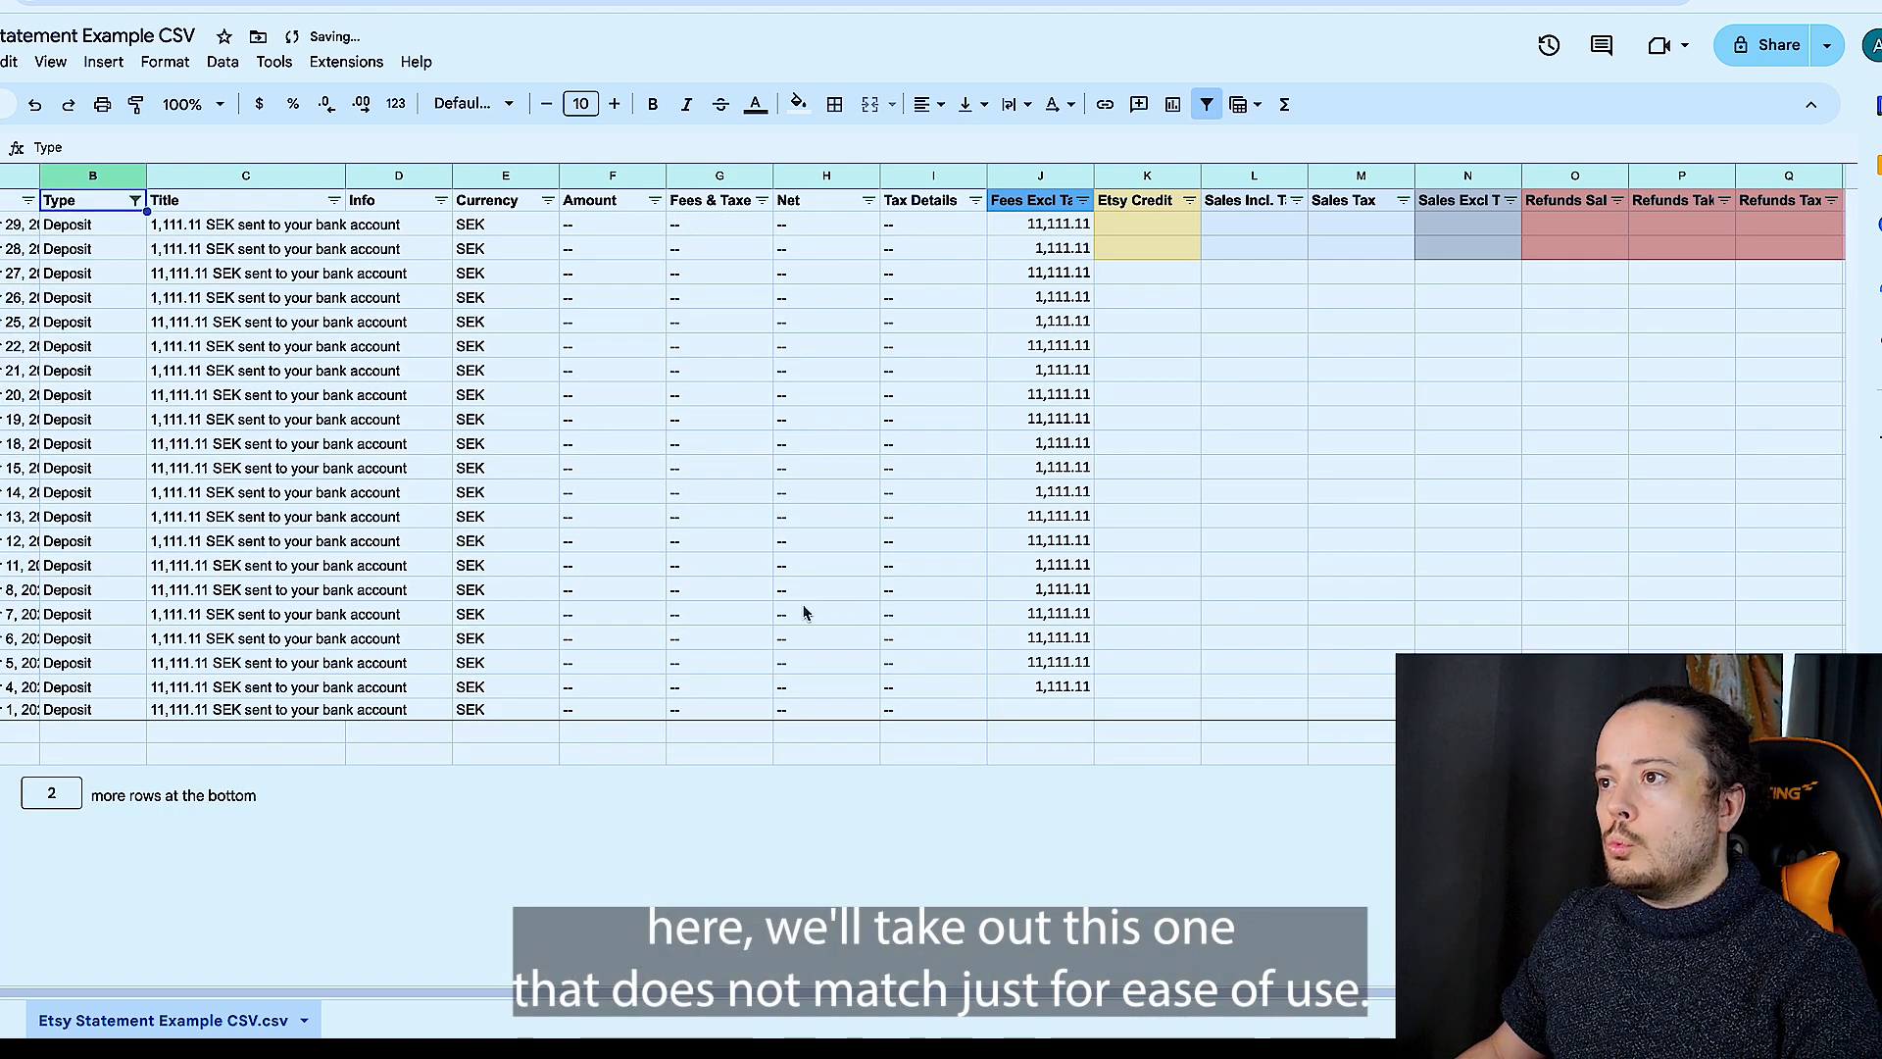
click(414, 708)
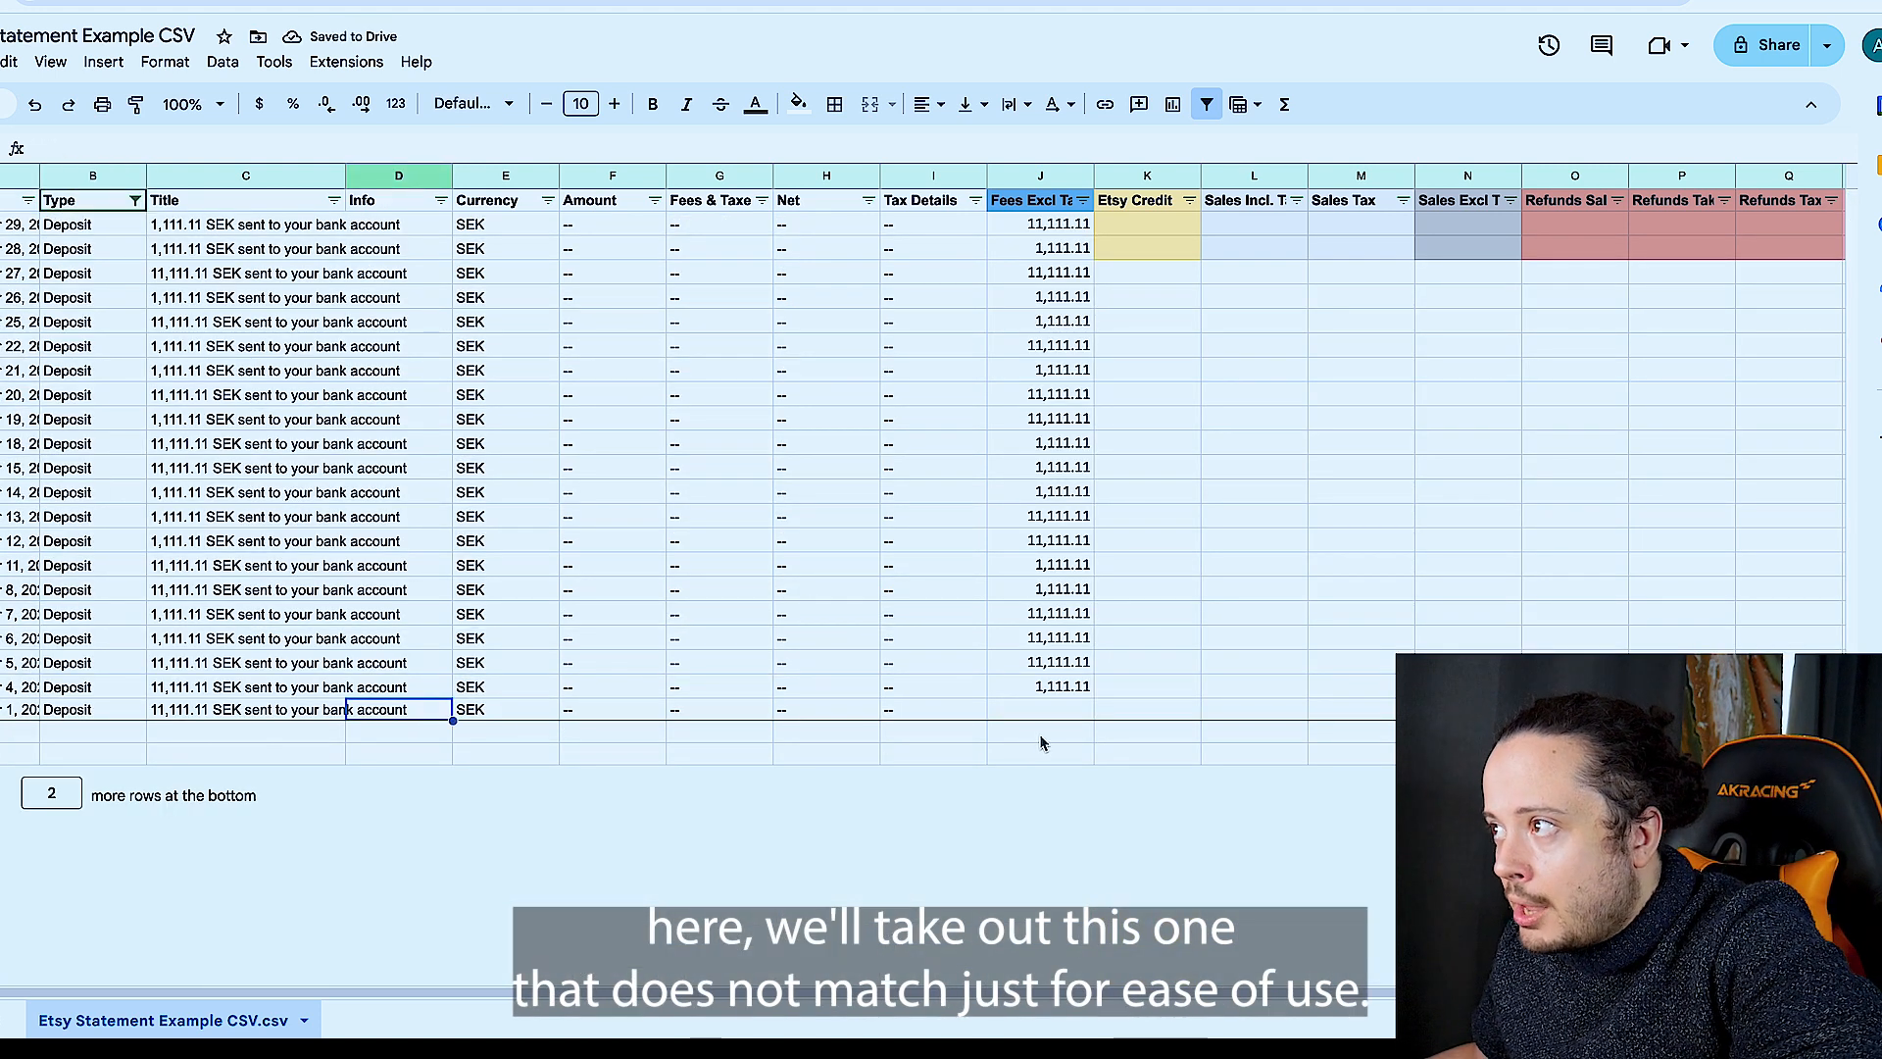
click(1037, 686)
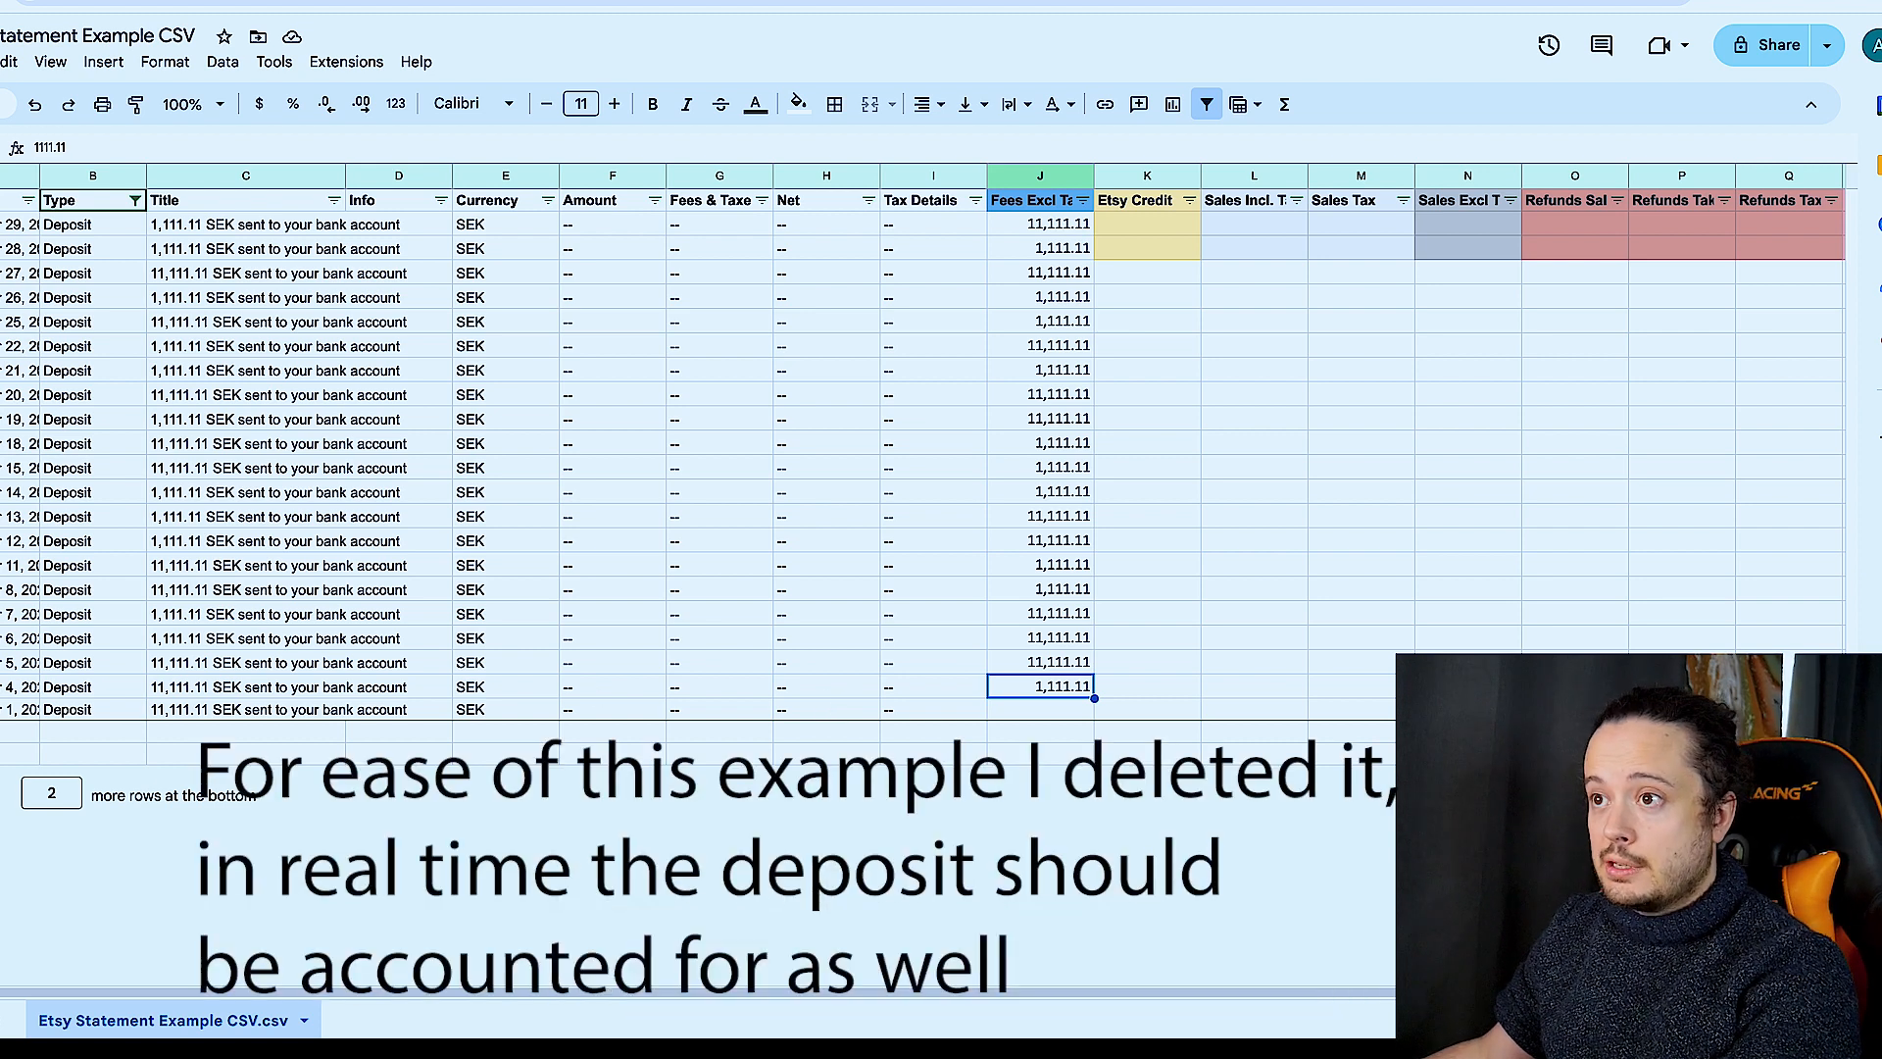
key(Delete)
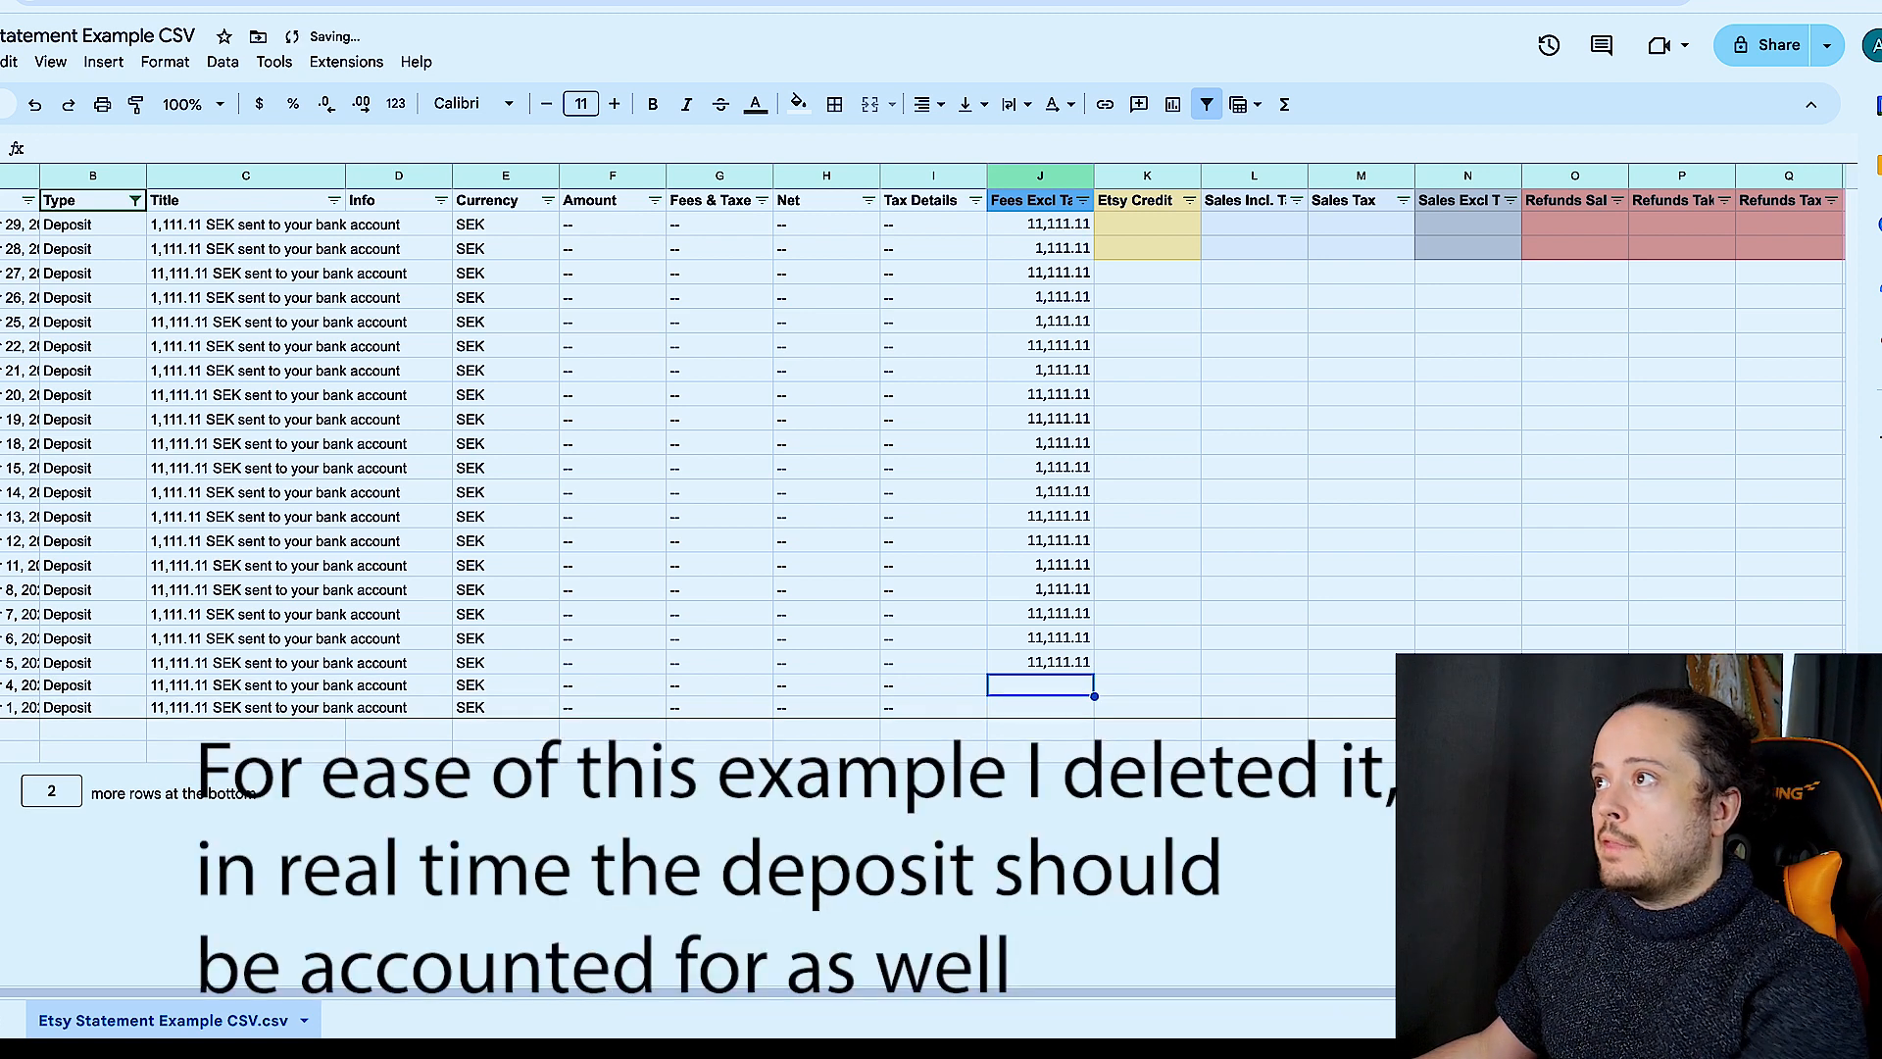
- Move the remaining bank amounts in column J down by copying, deleting and pasting them from the November 27 deposit row onward
click(1074, 230)
shift+click(1027, 663)
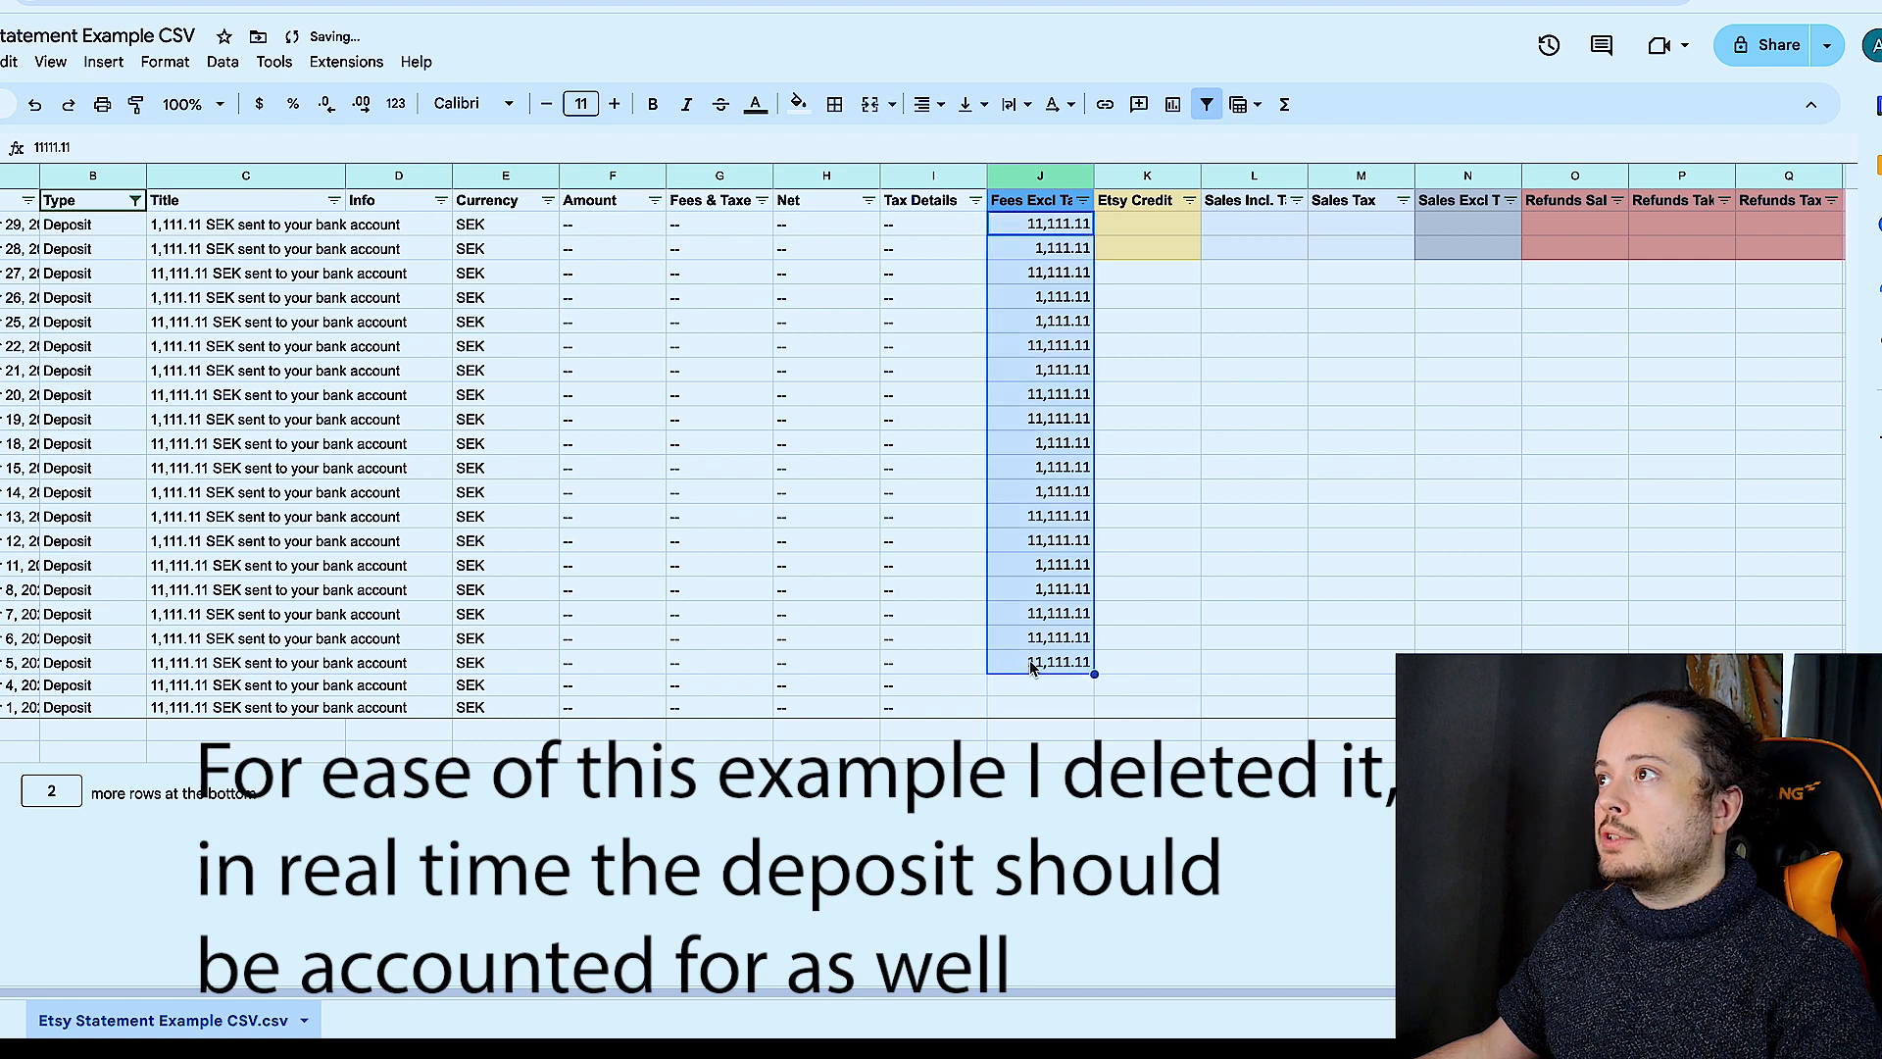
key(ctrl+c)
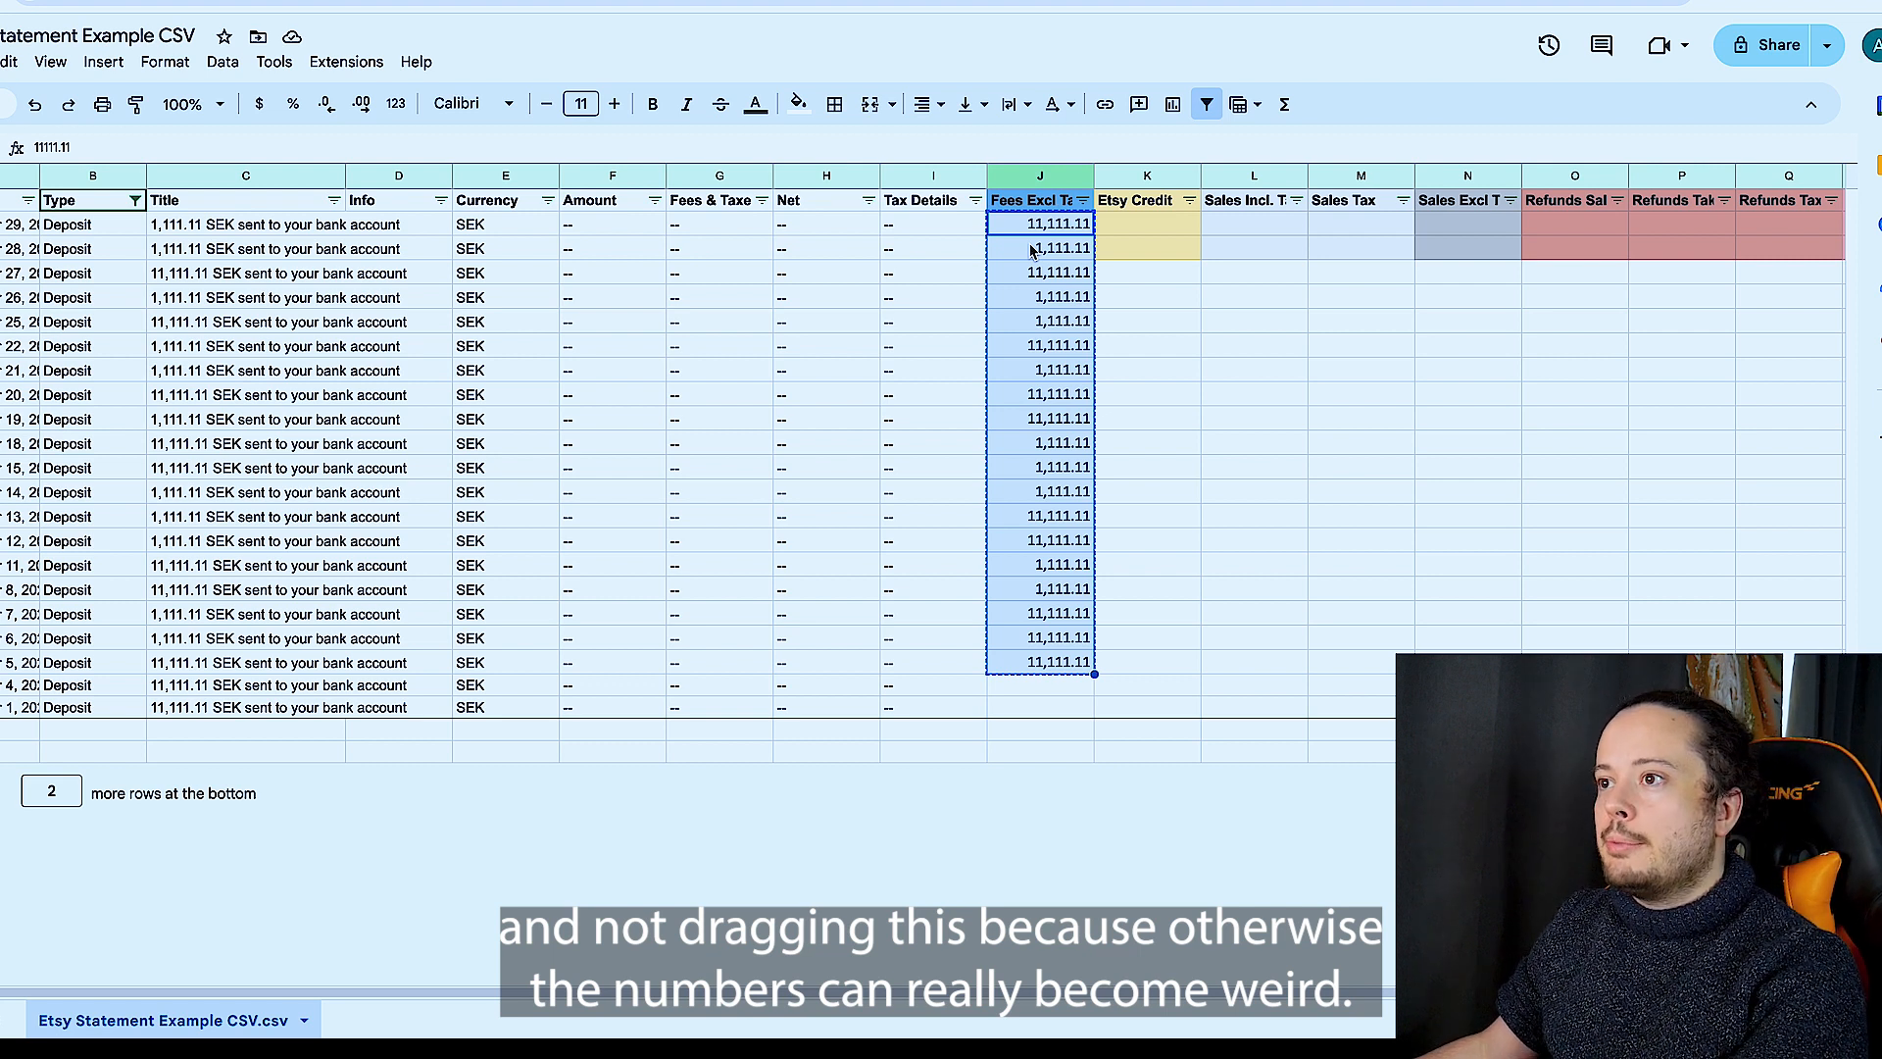
key(Delete)
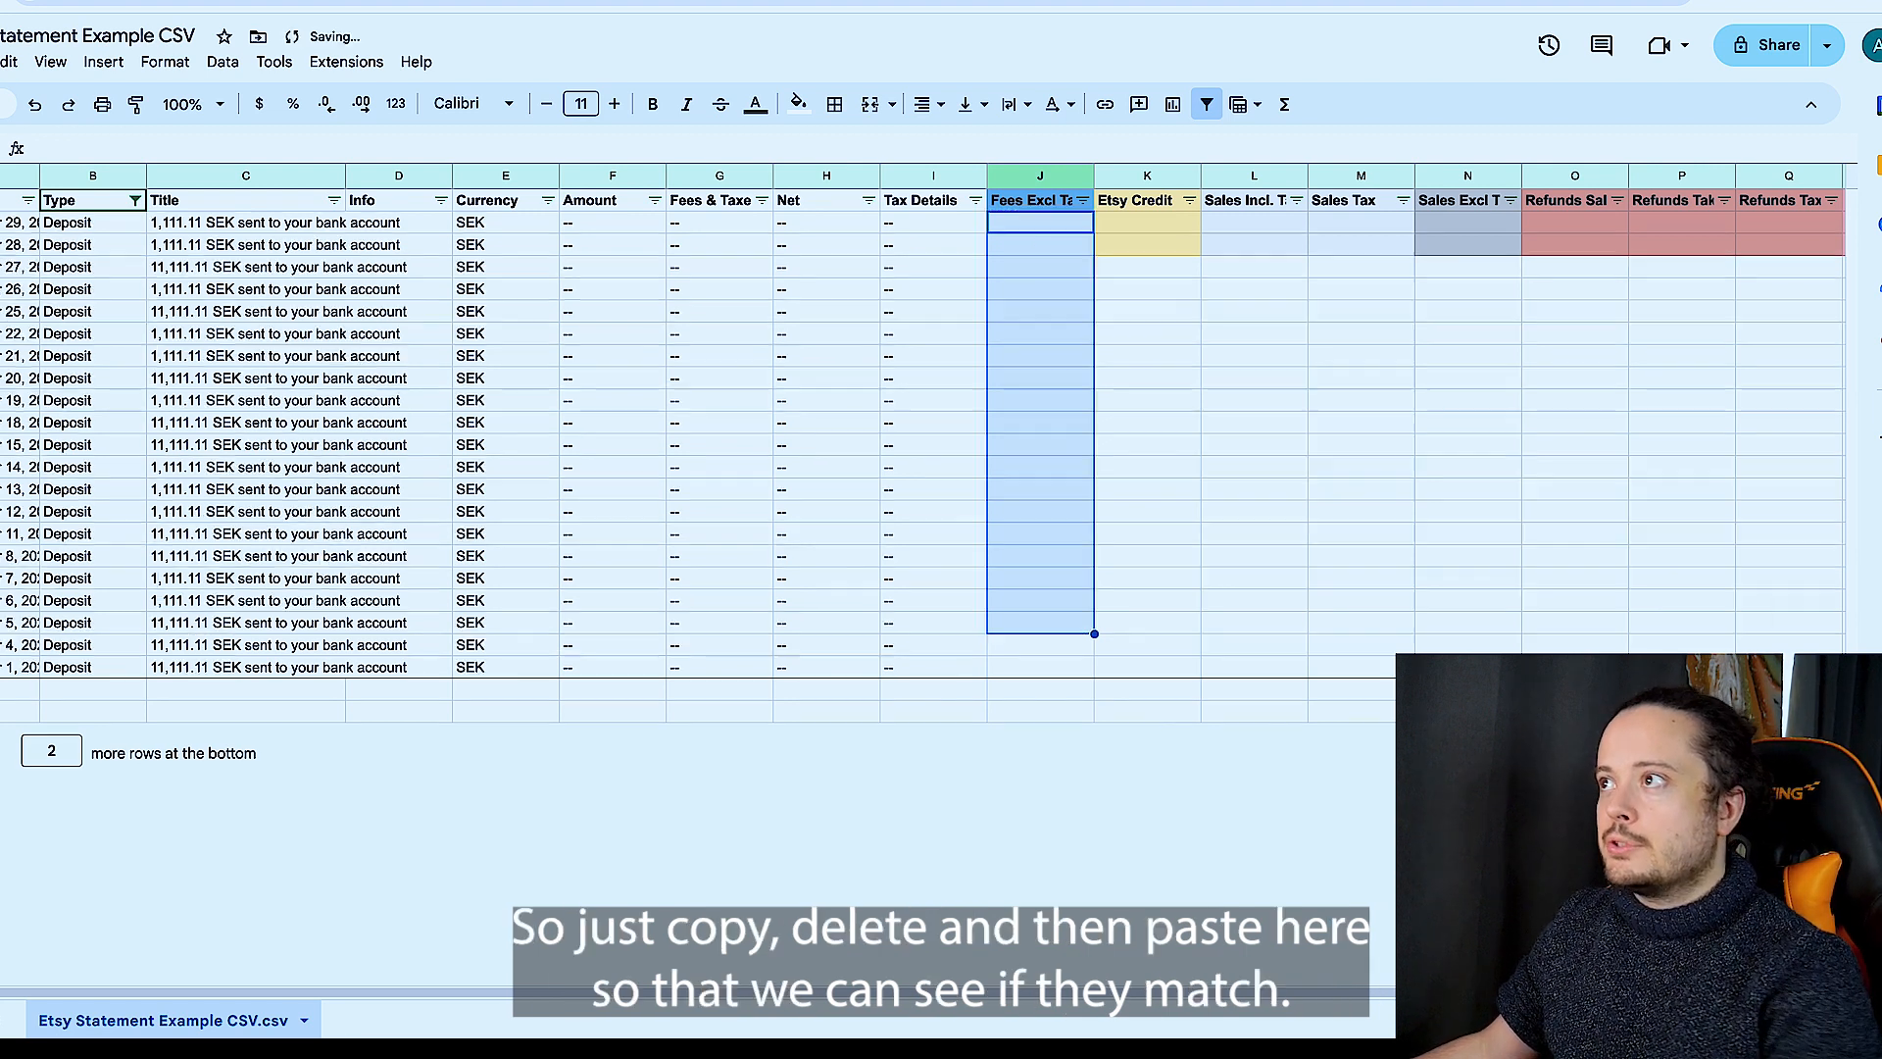
click(1041, 271)
key(ctrl+v)
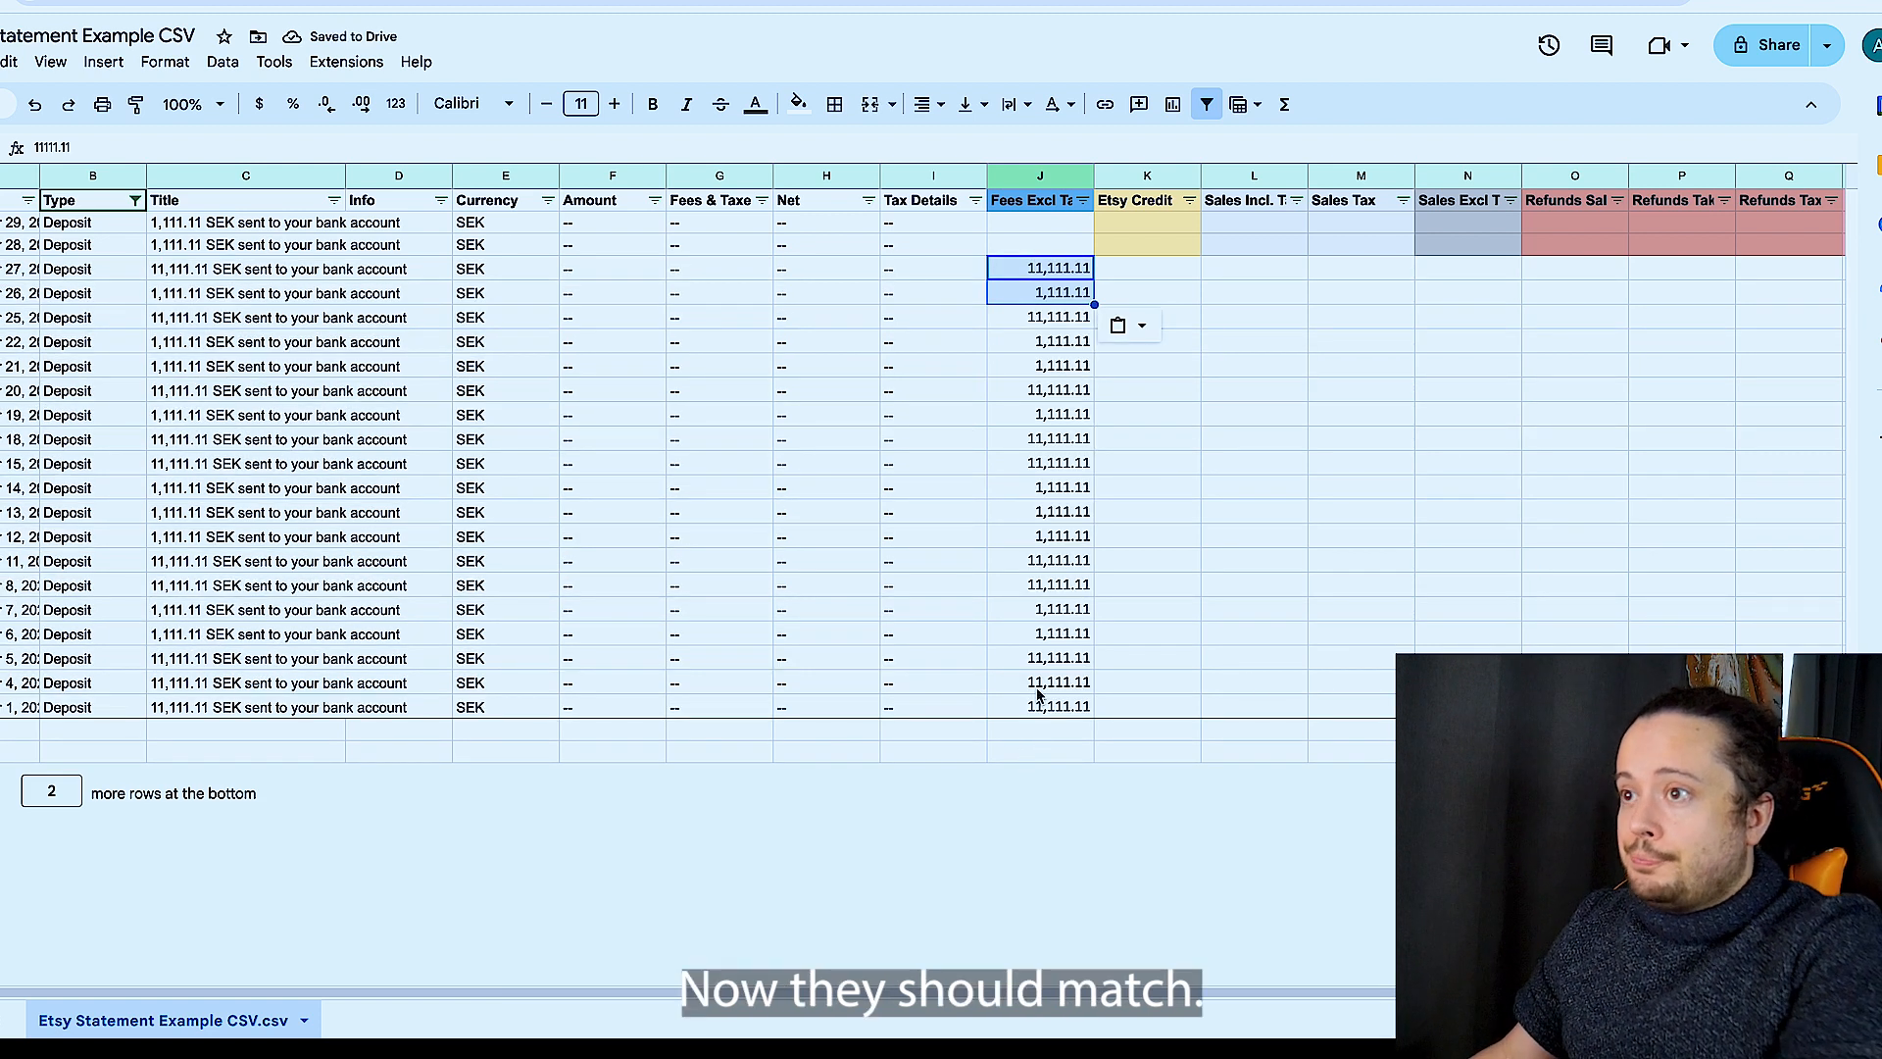
- Compare each Etsy deposit with the bank amount in column J, row by row from November 1 up to the newest deposits
click(19, 707)
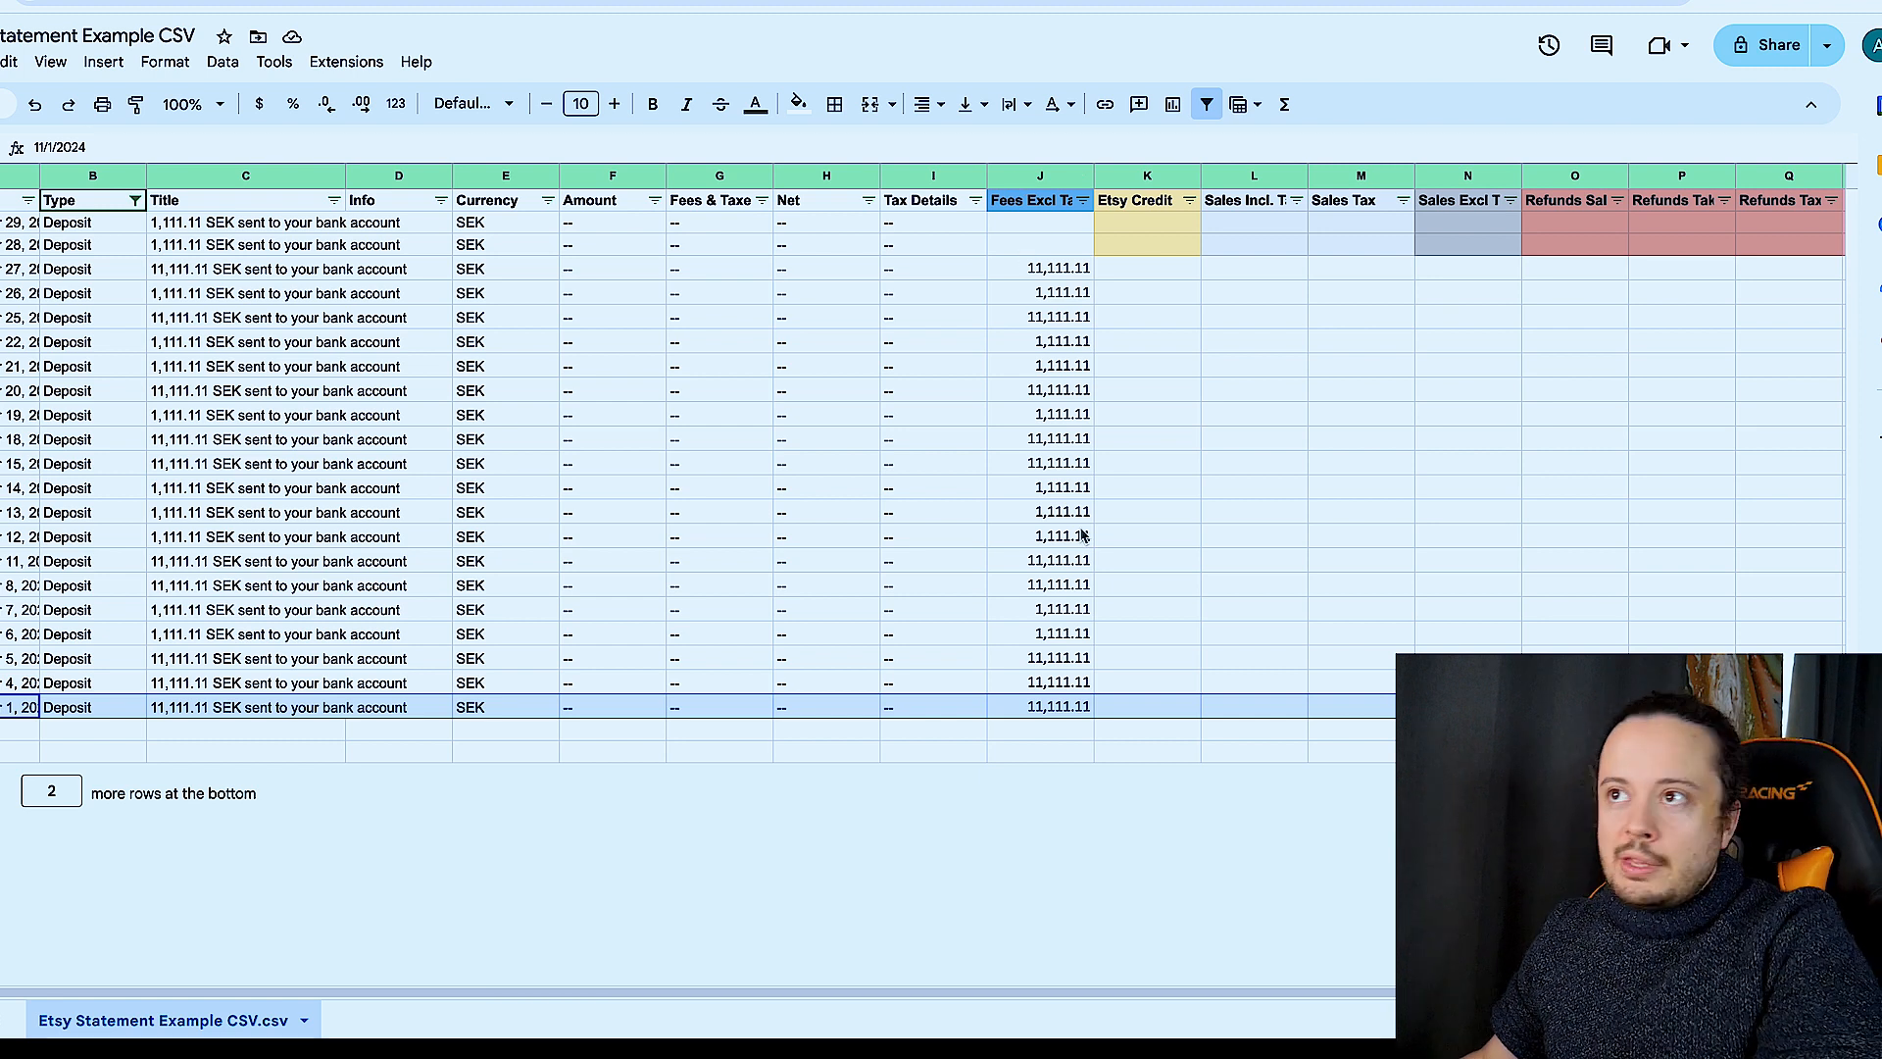
click(1033, 243)
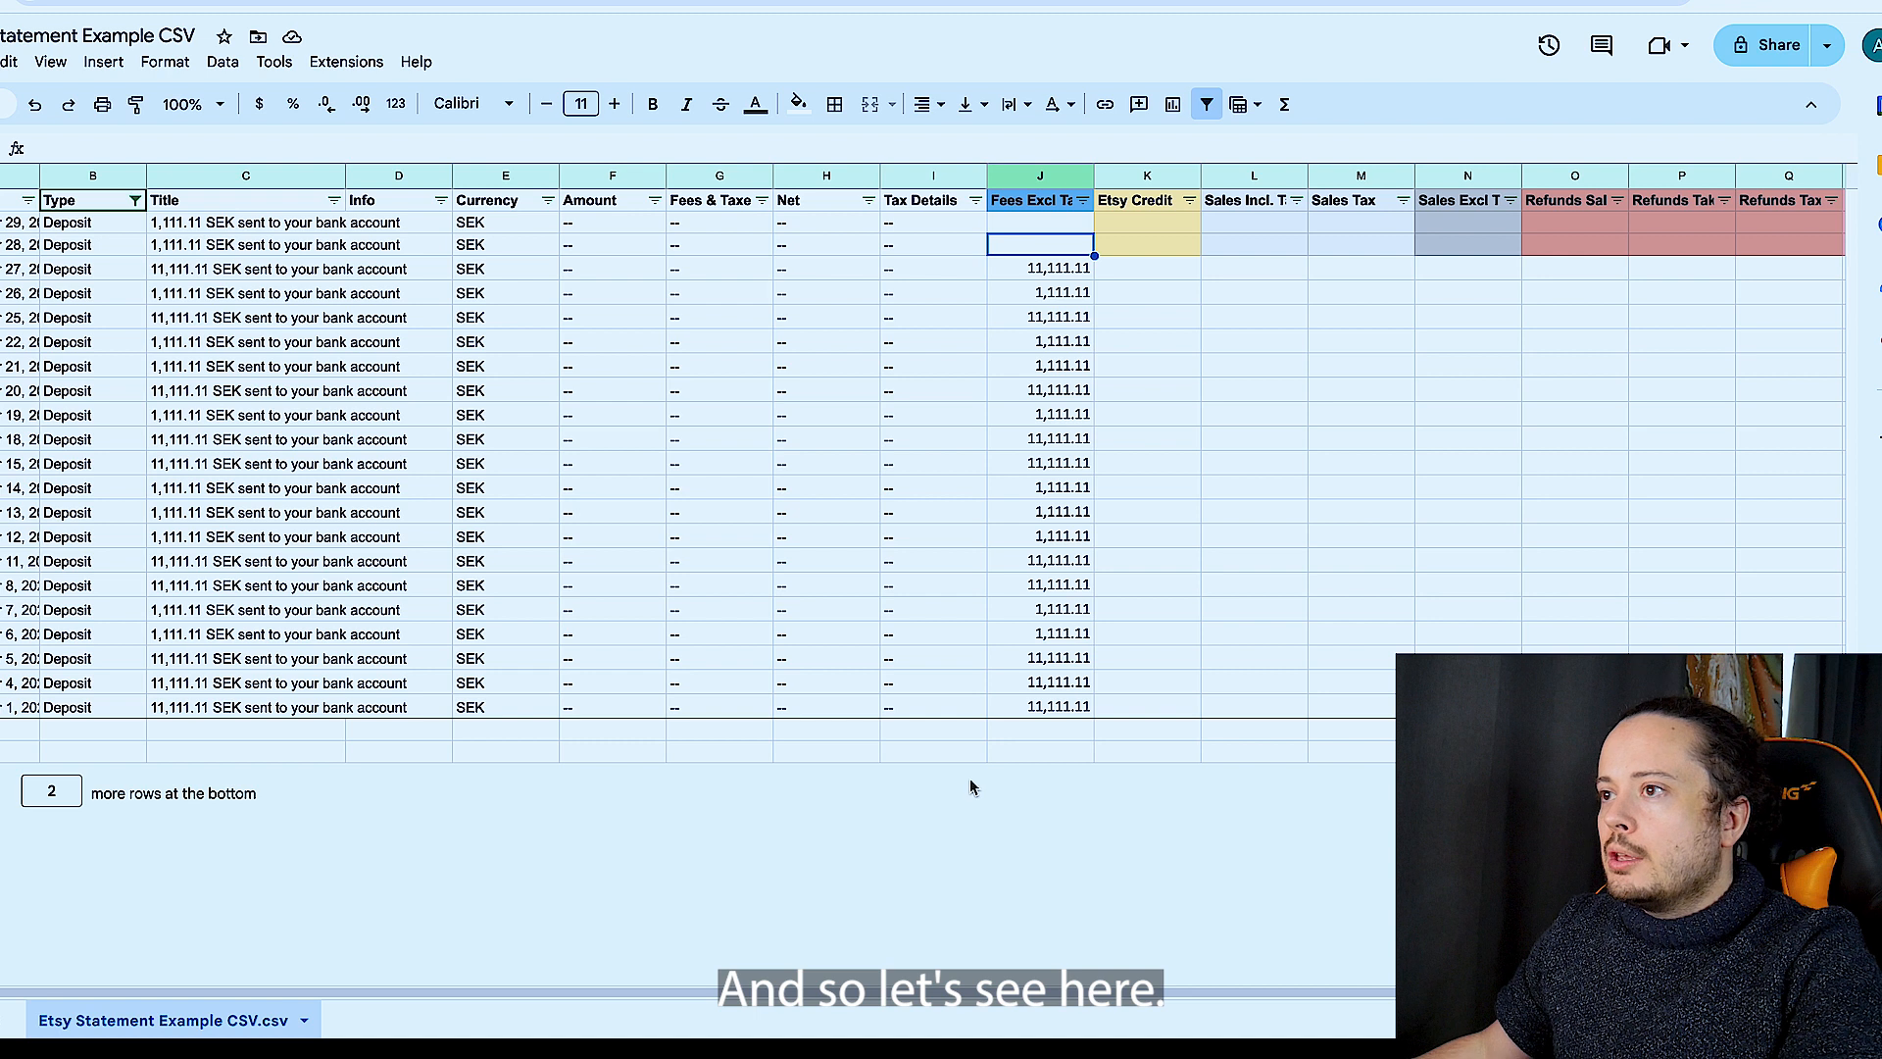
click(186, 709)
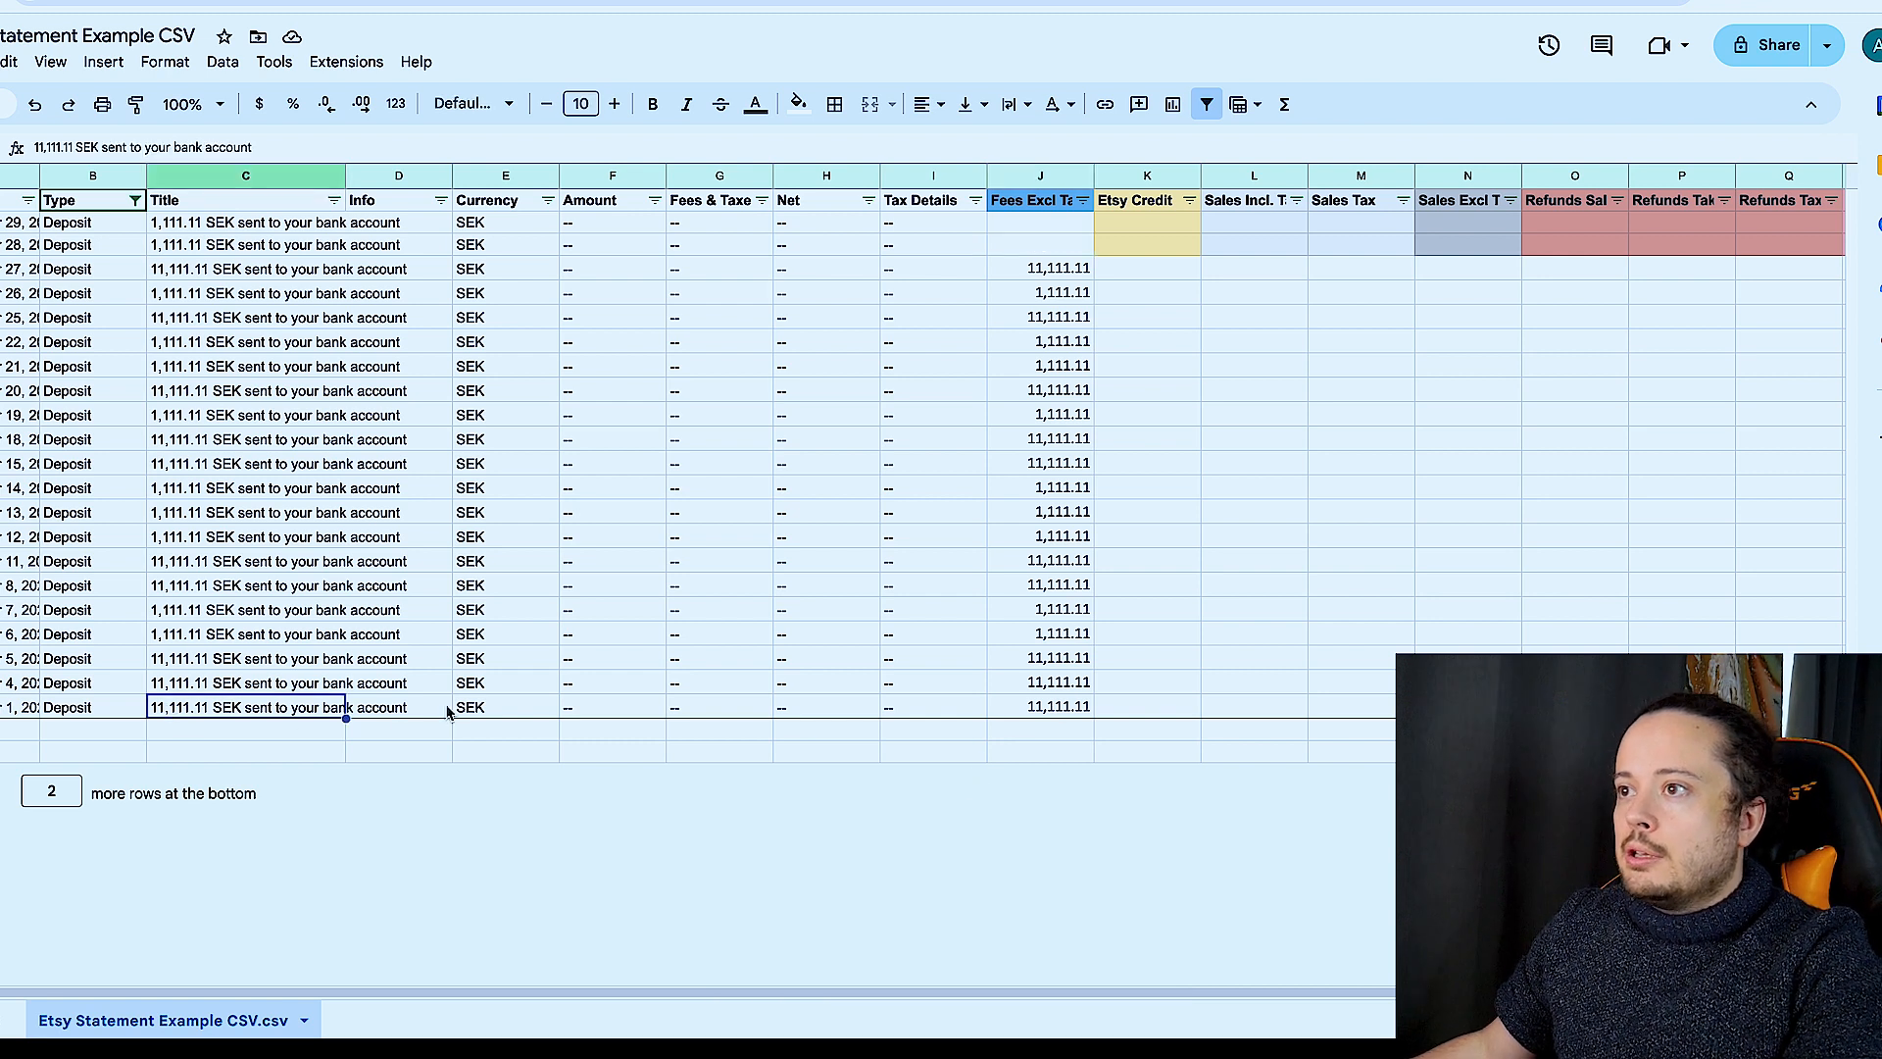
click(0, 659)
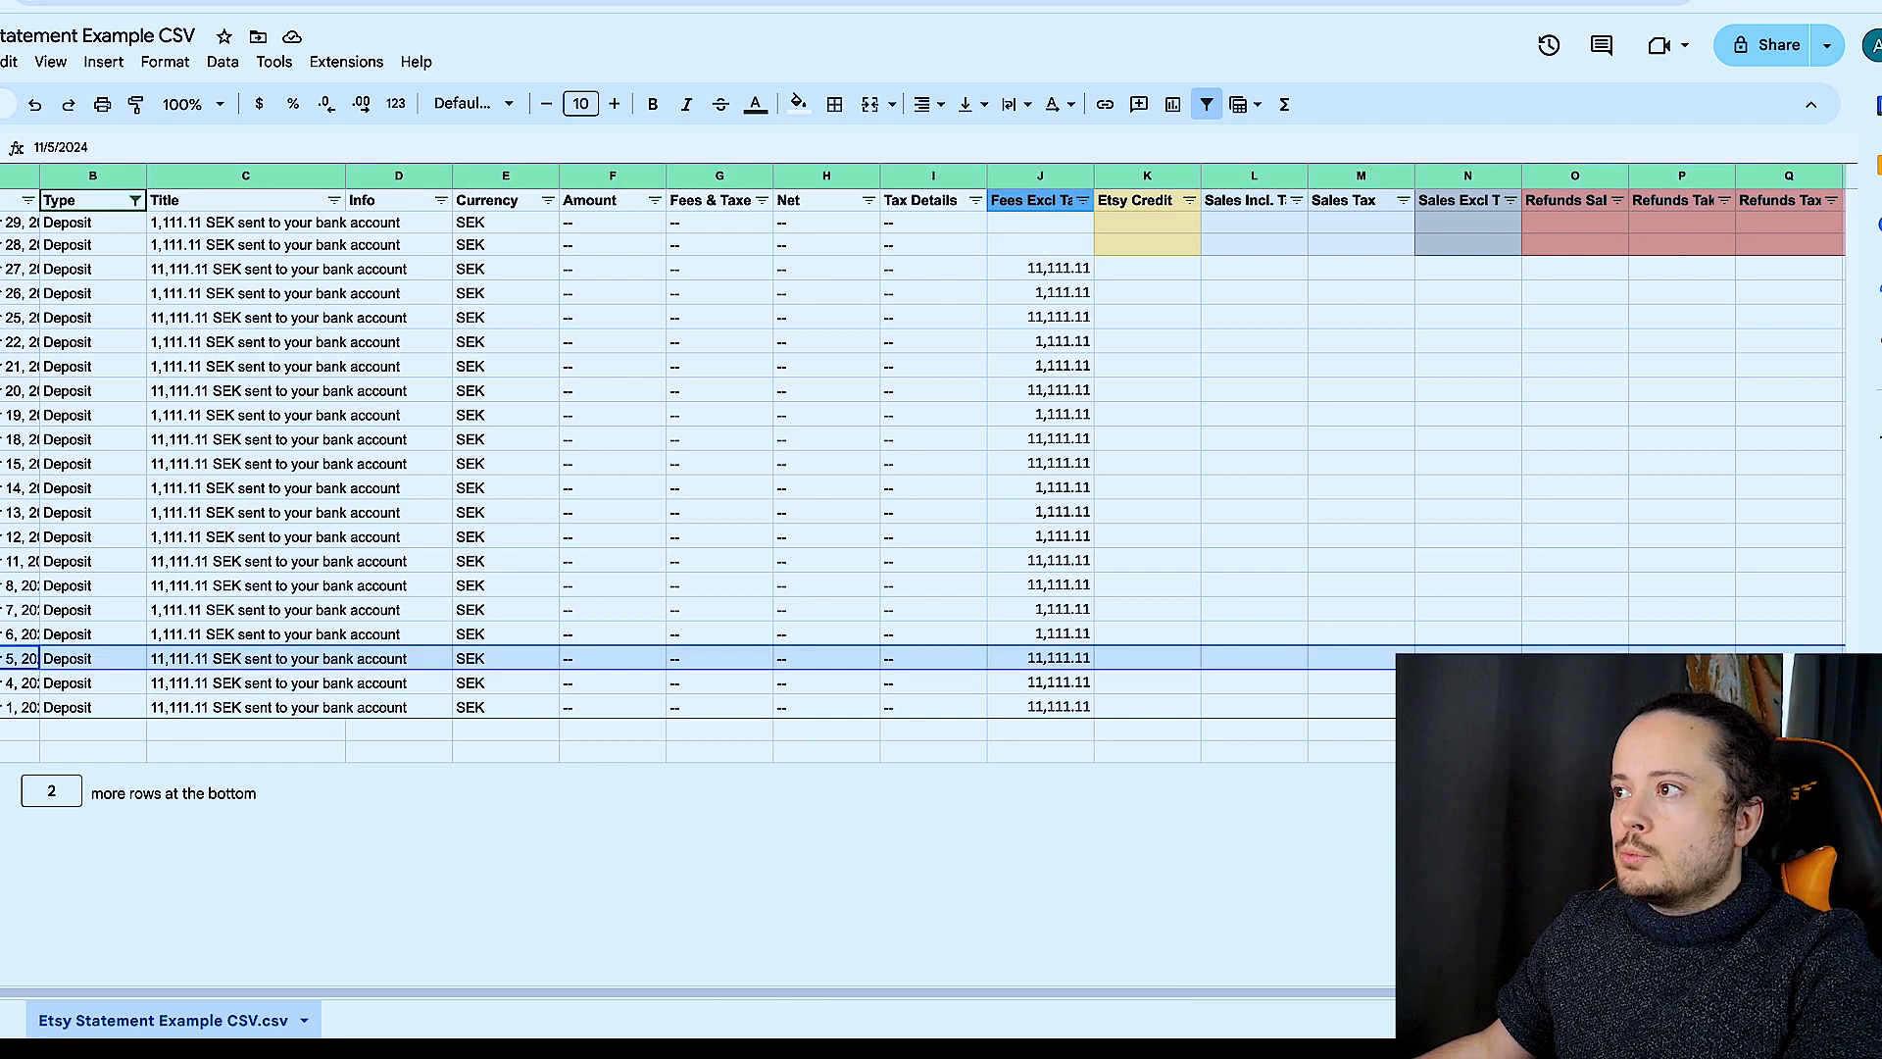
click(0, 610)
click(0, 585)
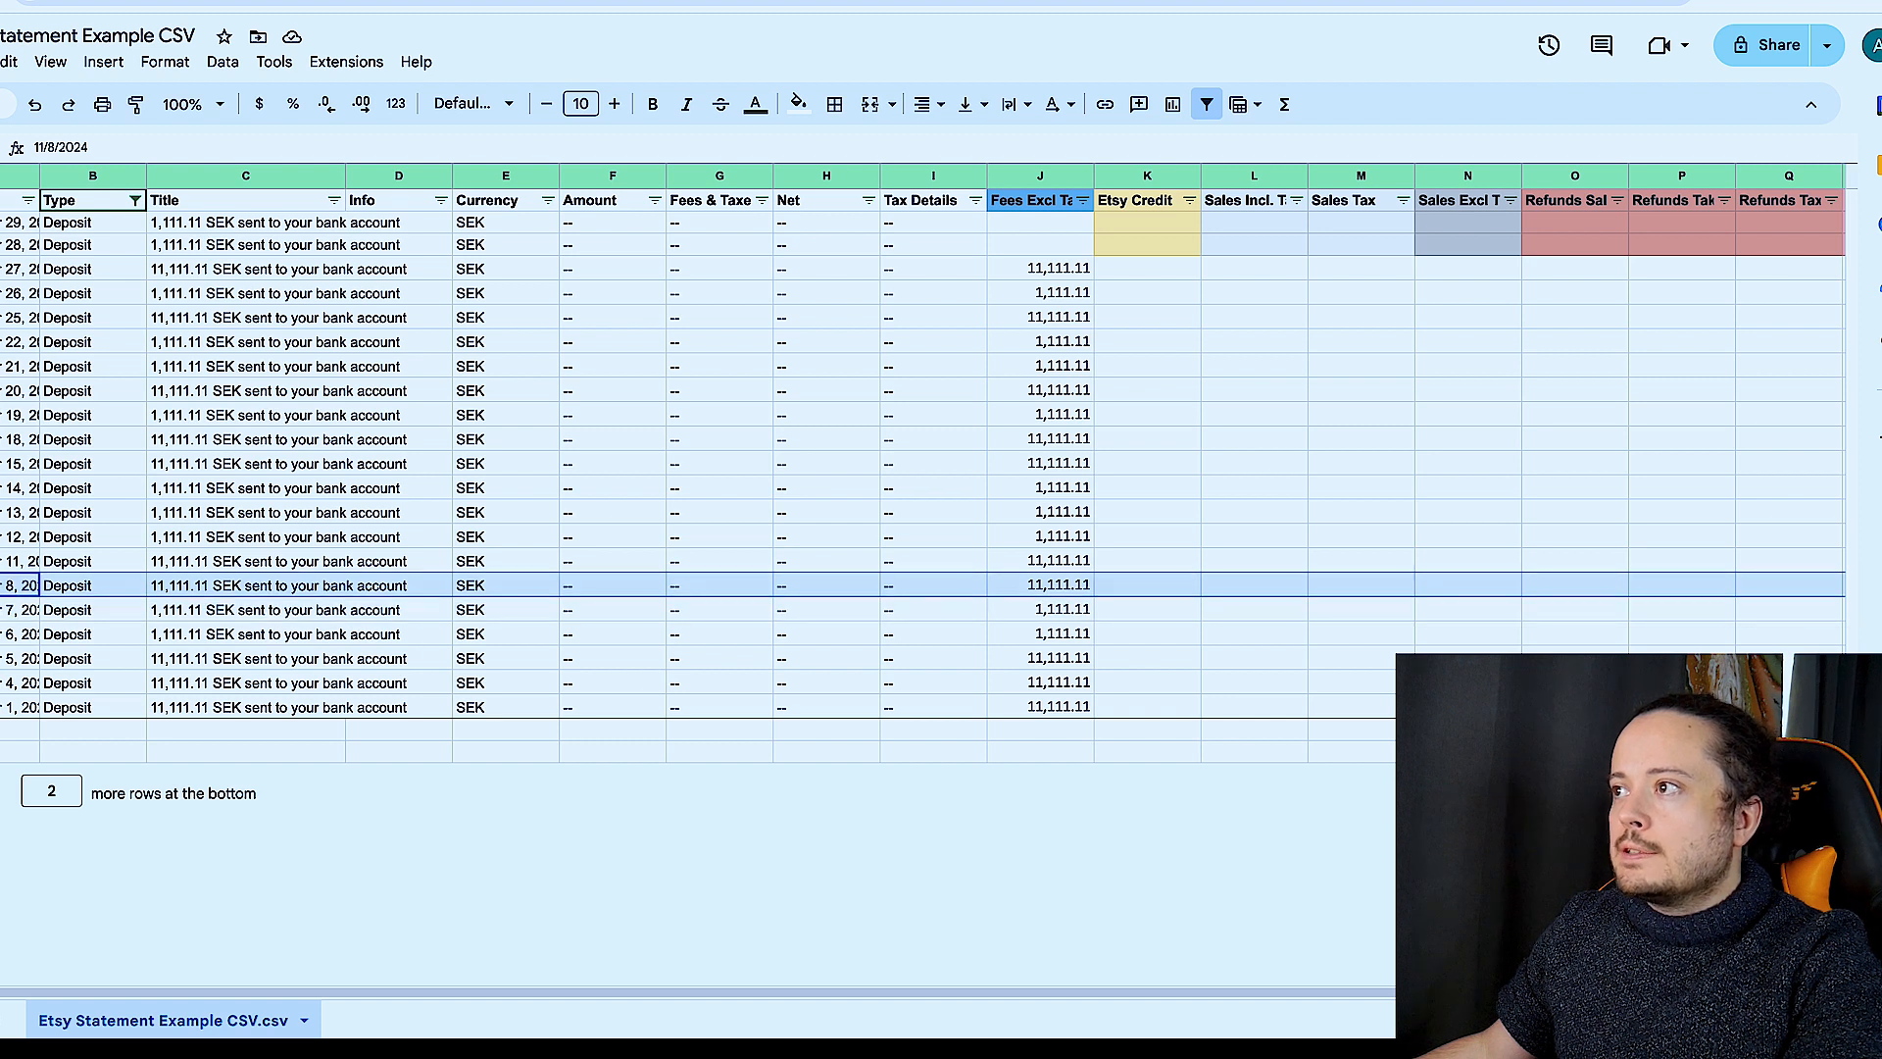
click(0, 537)
click(0, 513)
click(0, 488)
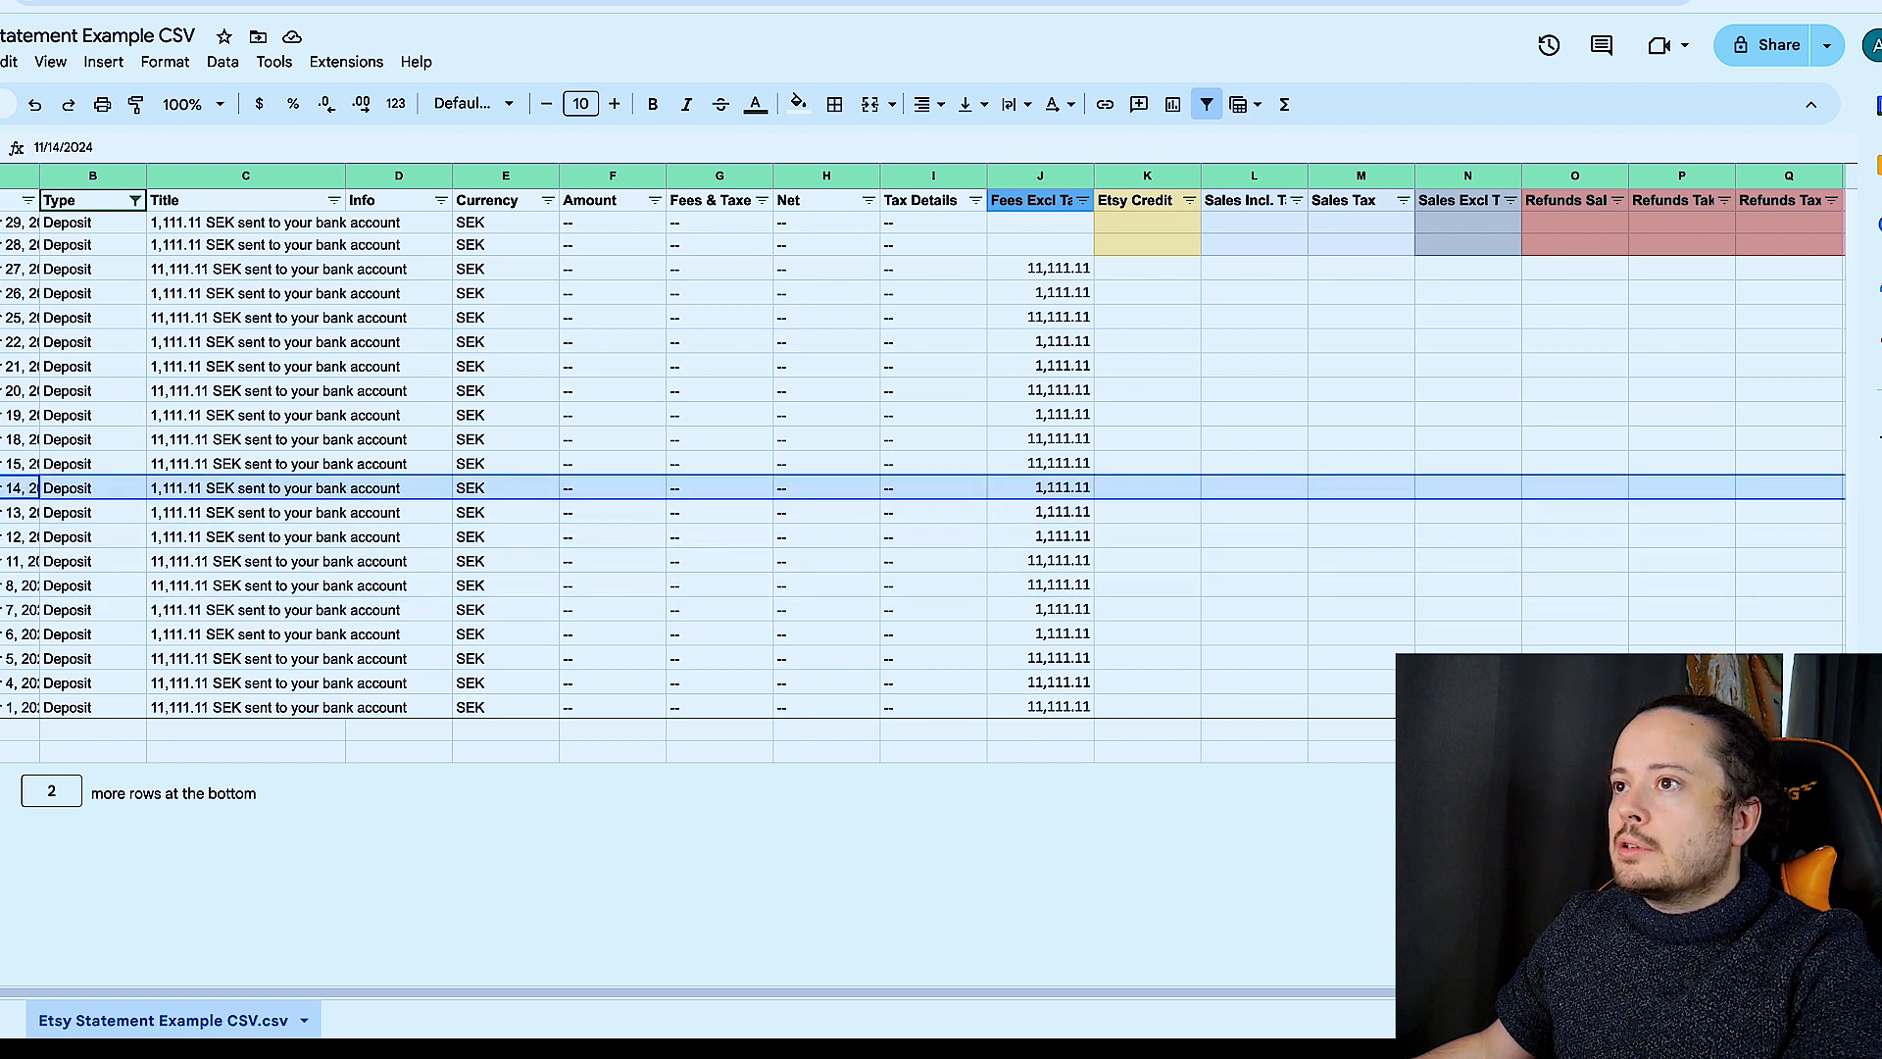
click(0, 464)
click(0, 414)
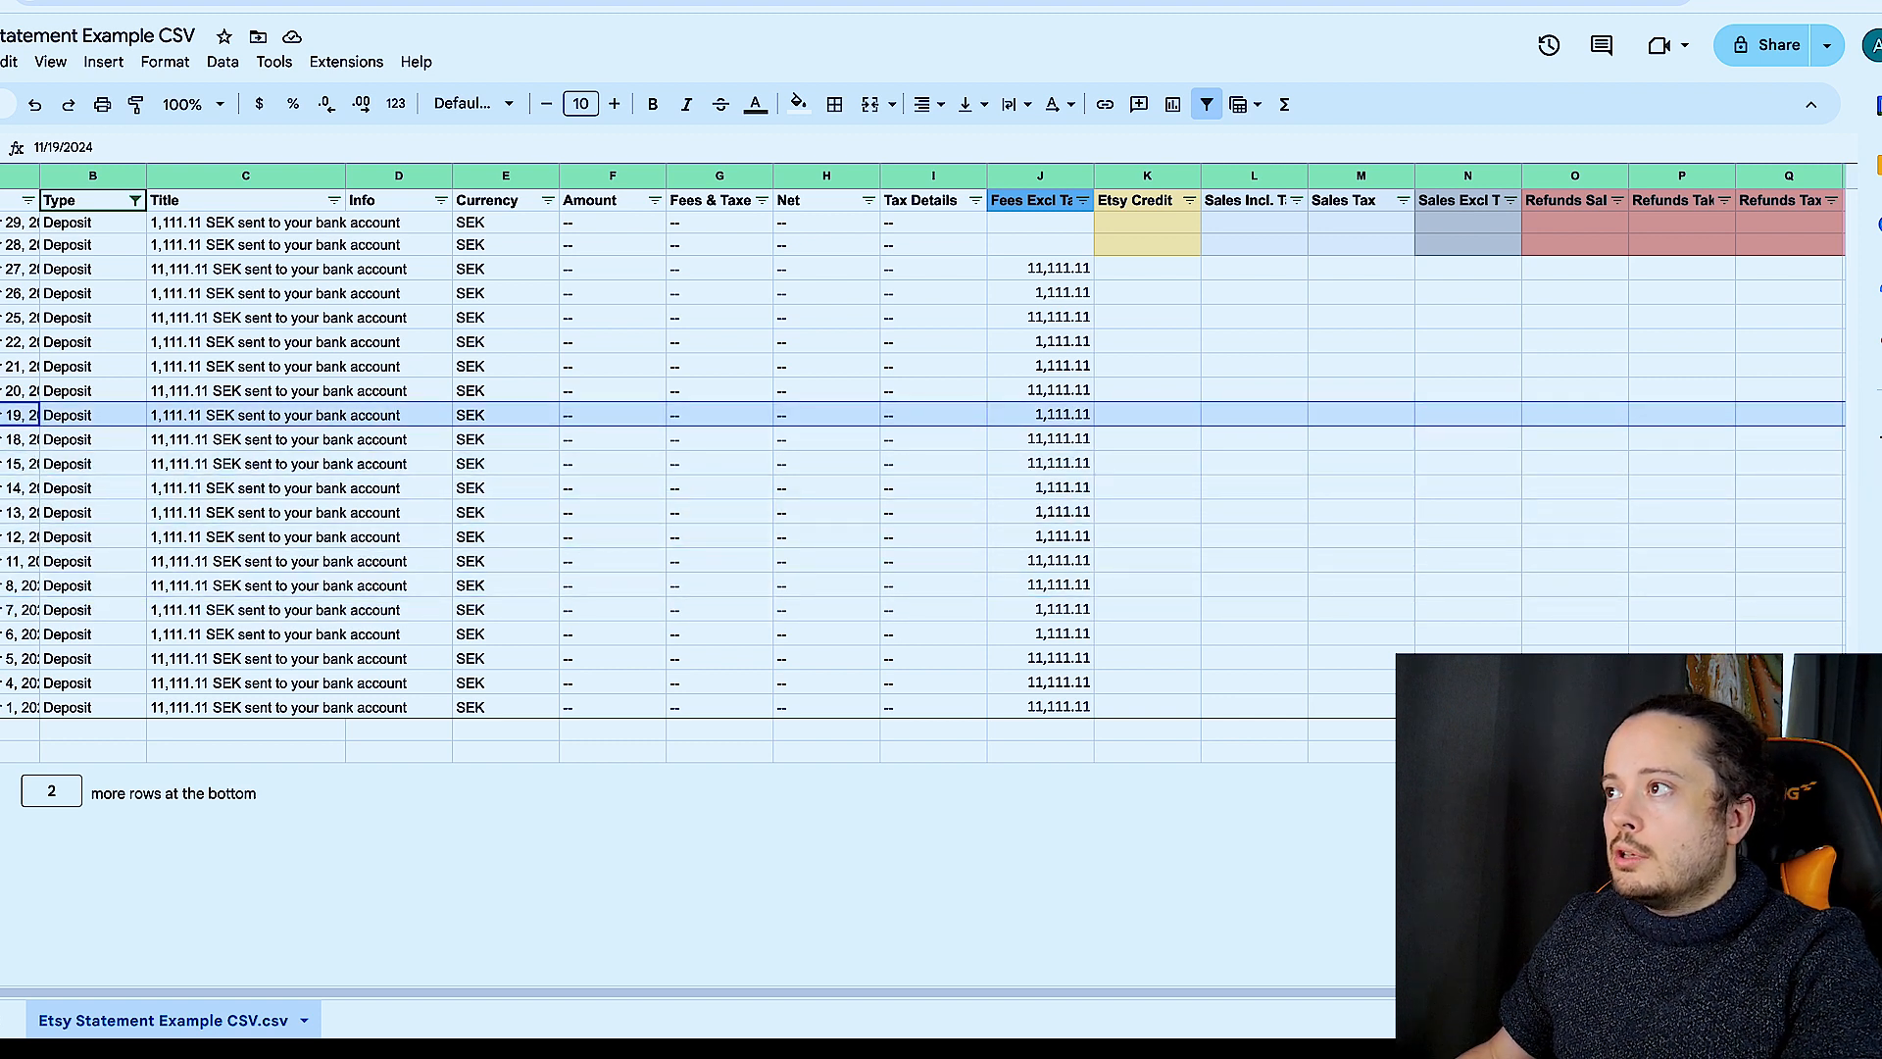
click(0, 390)
click(0, 367)
click(0, 342)
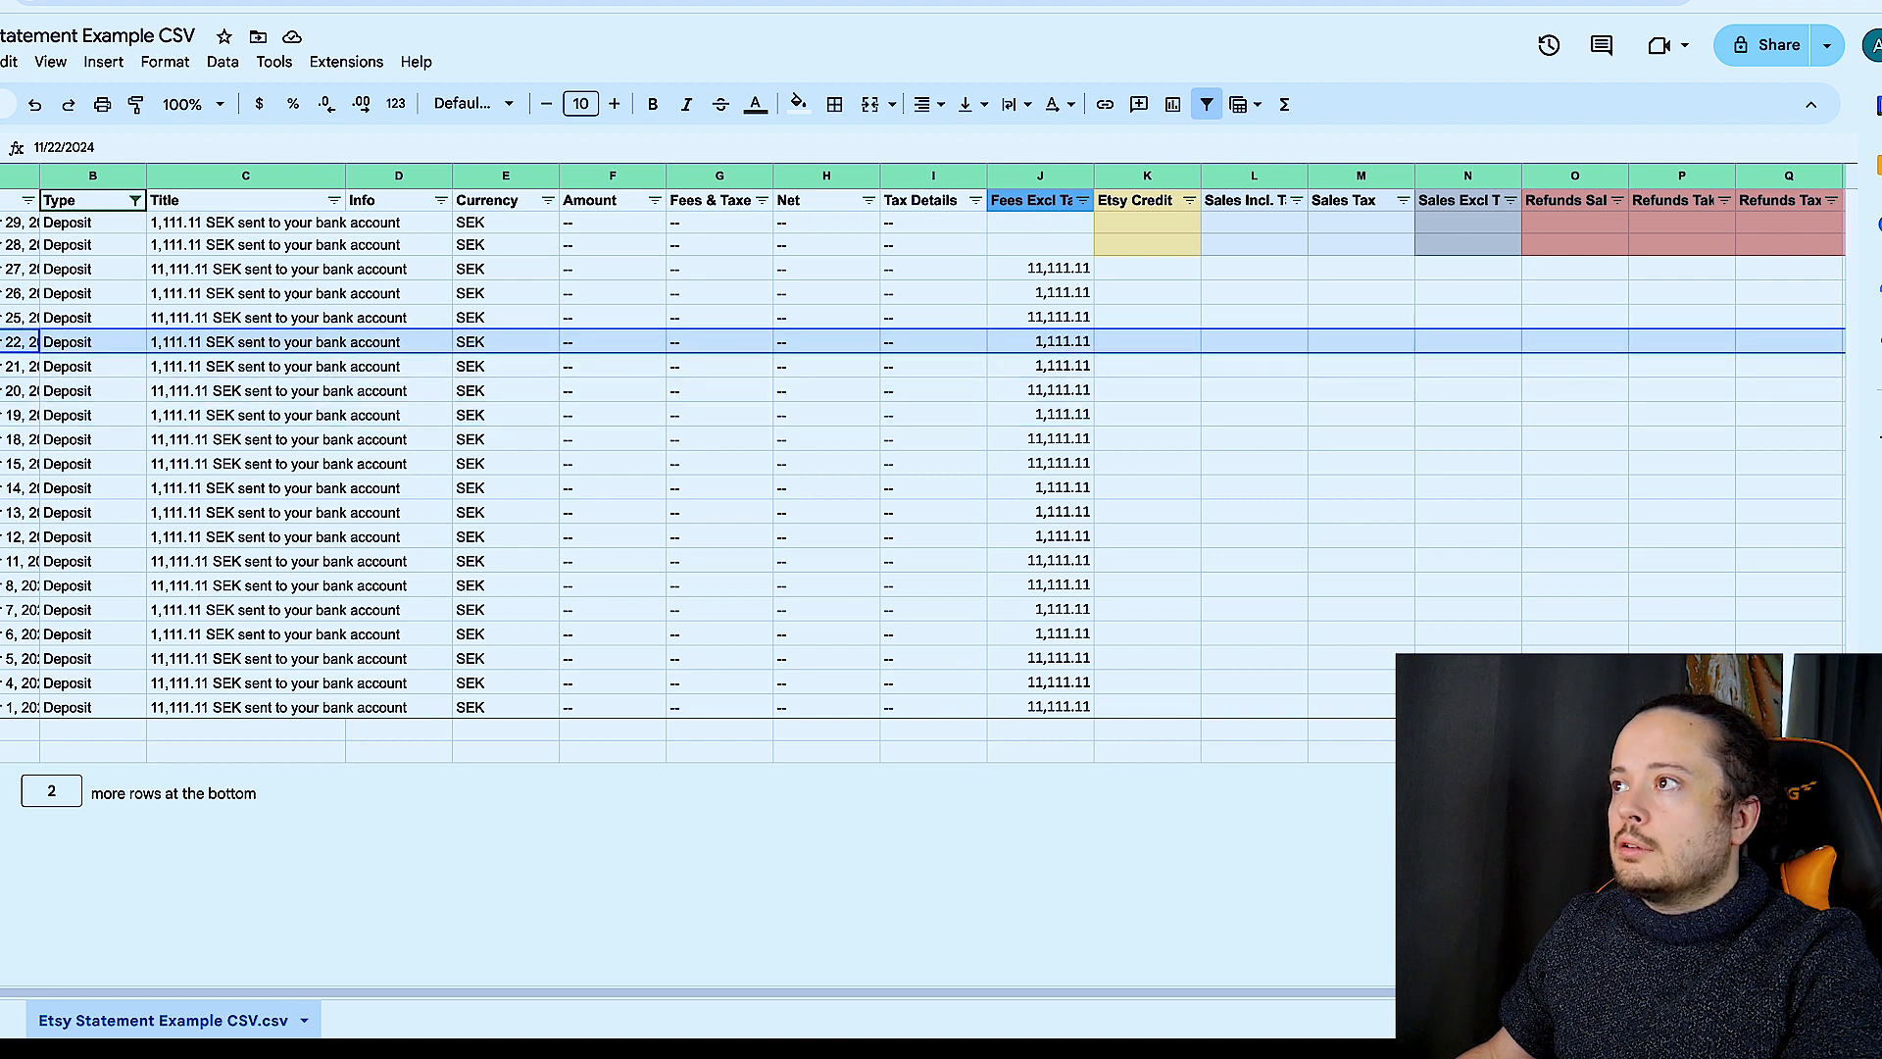
click(0, 316)
click(0, 292)
click(0, 267)
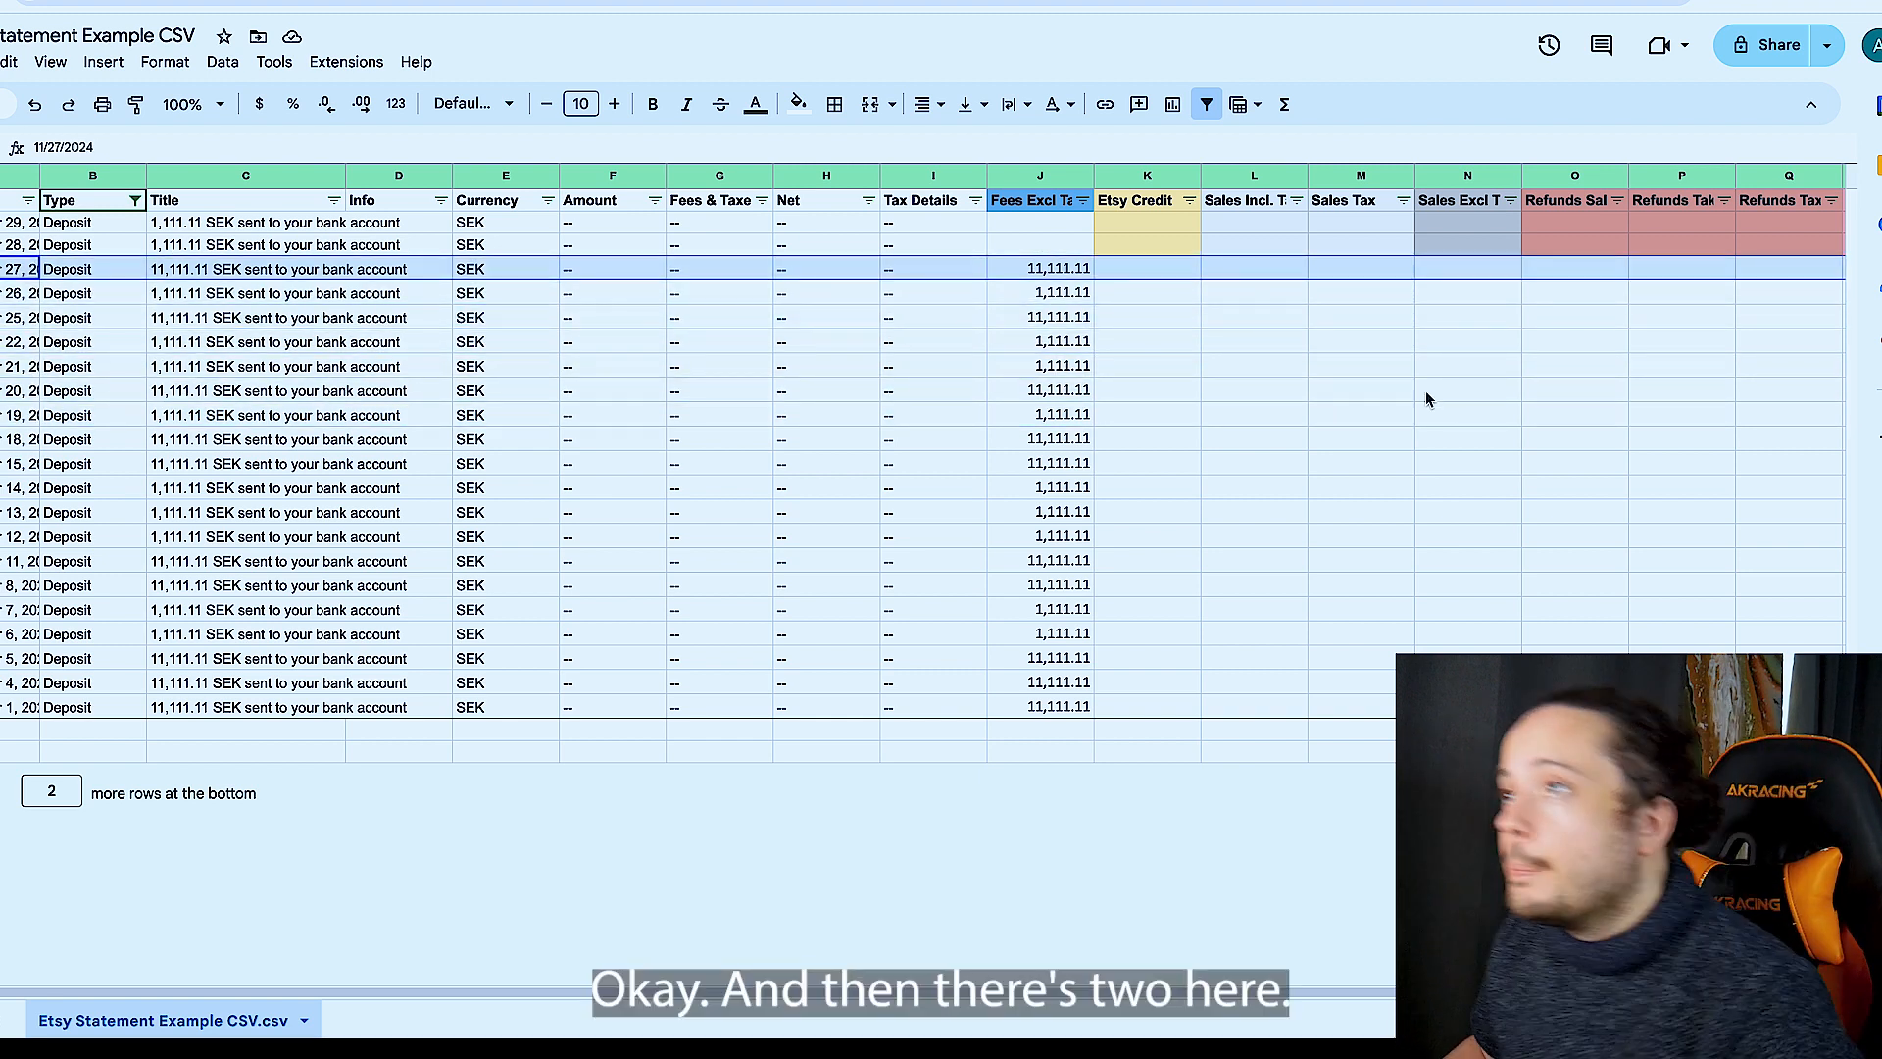
click(253, 245)
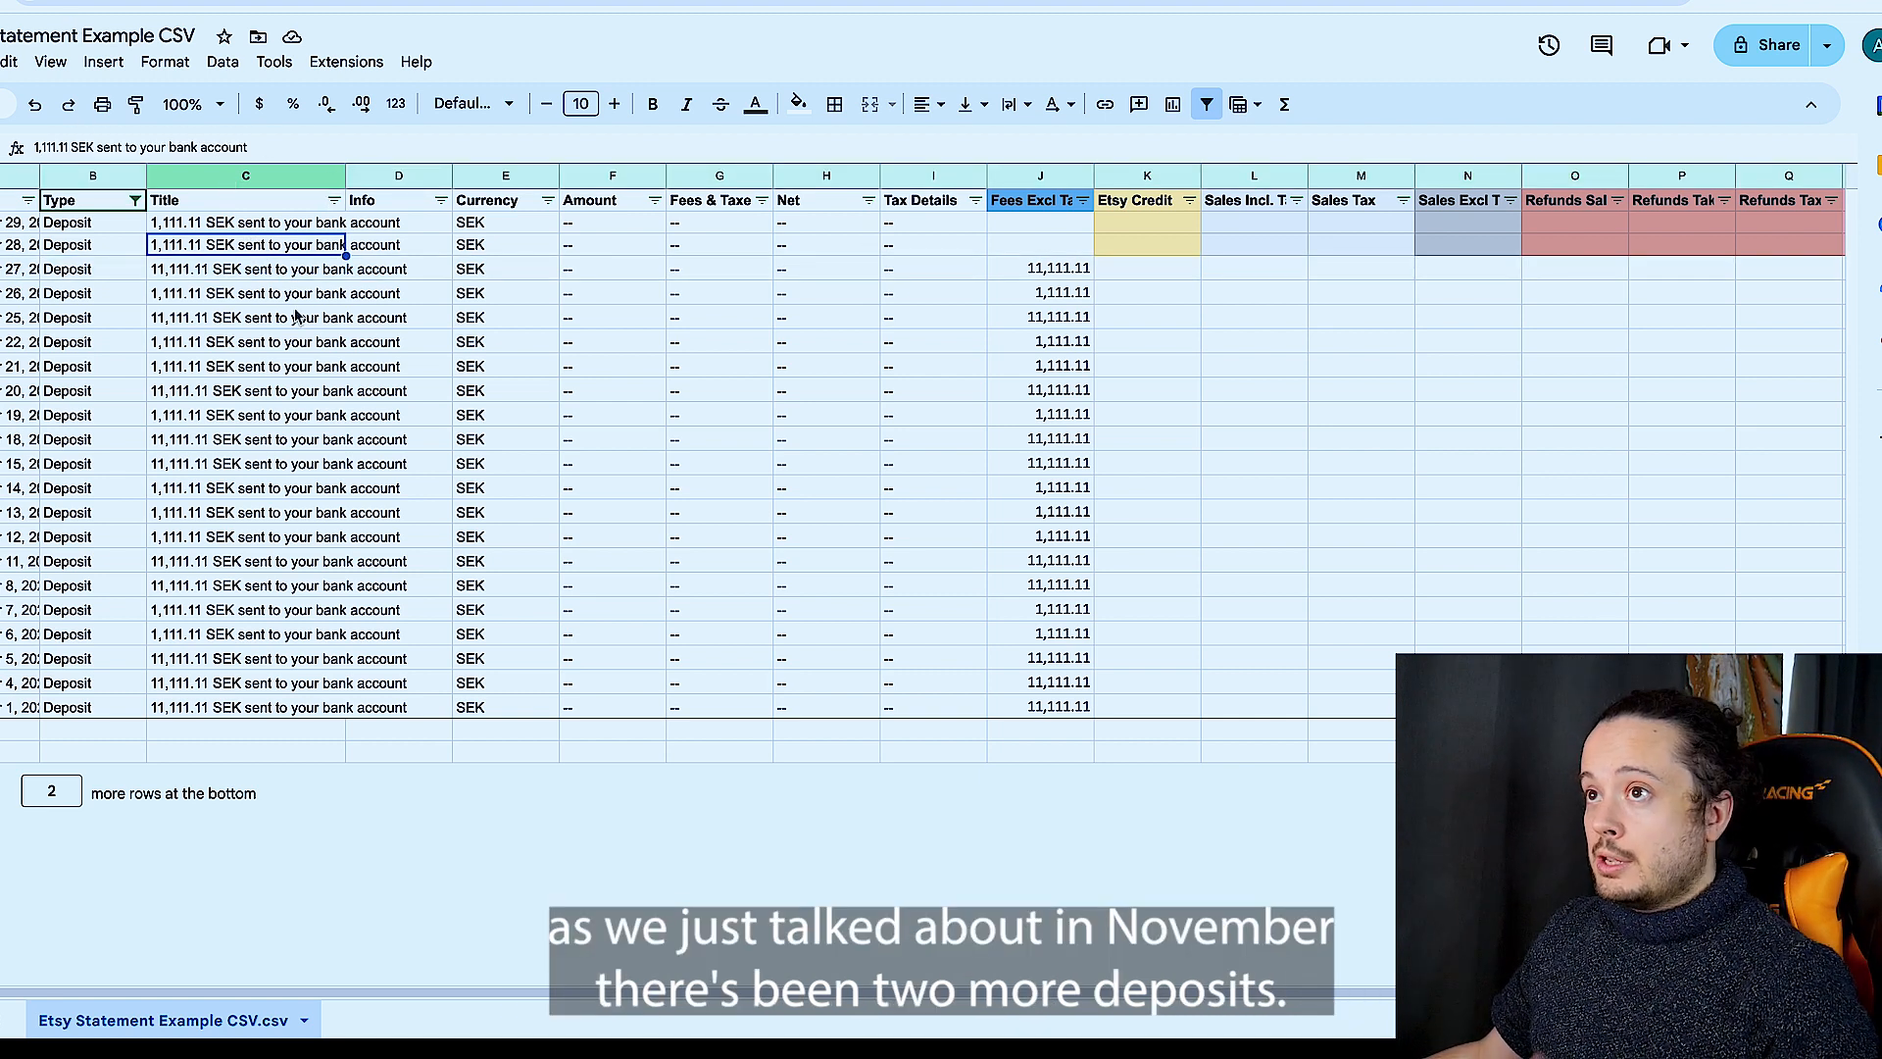
click(1068, 243)
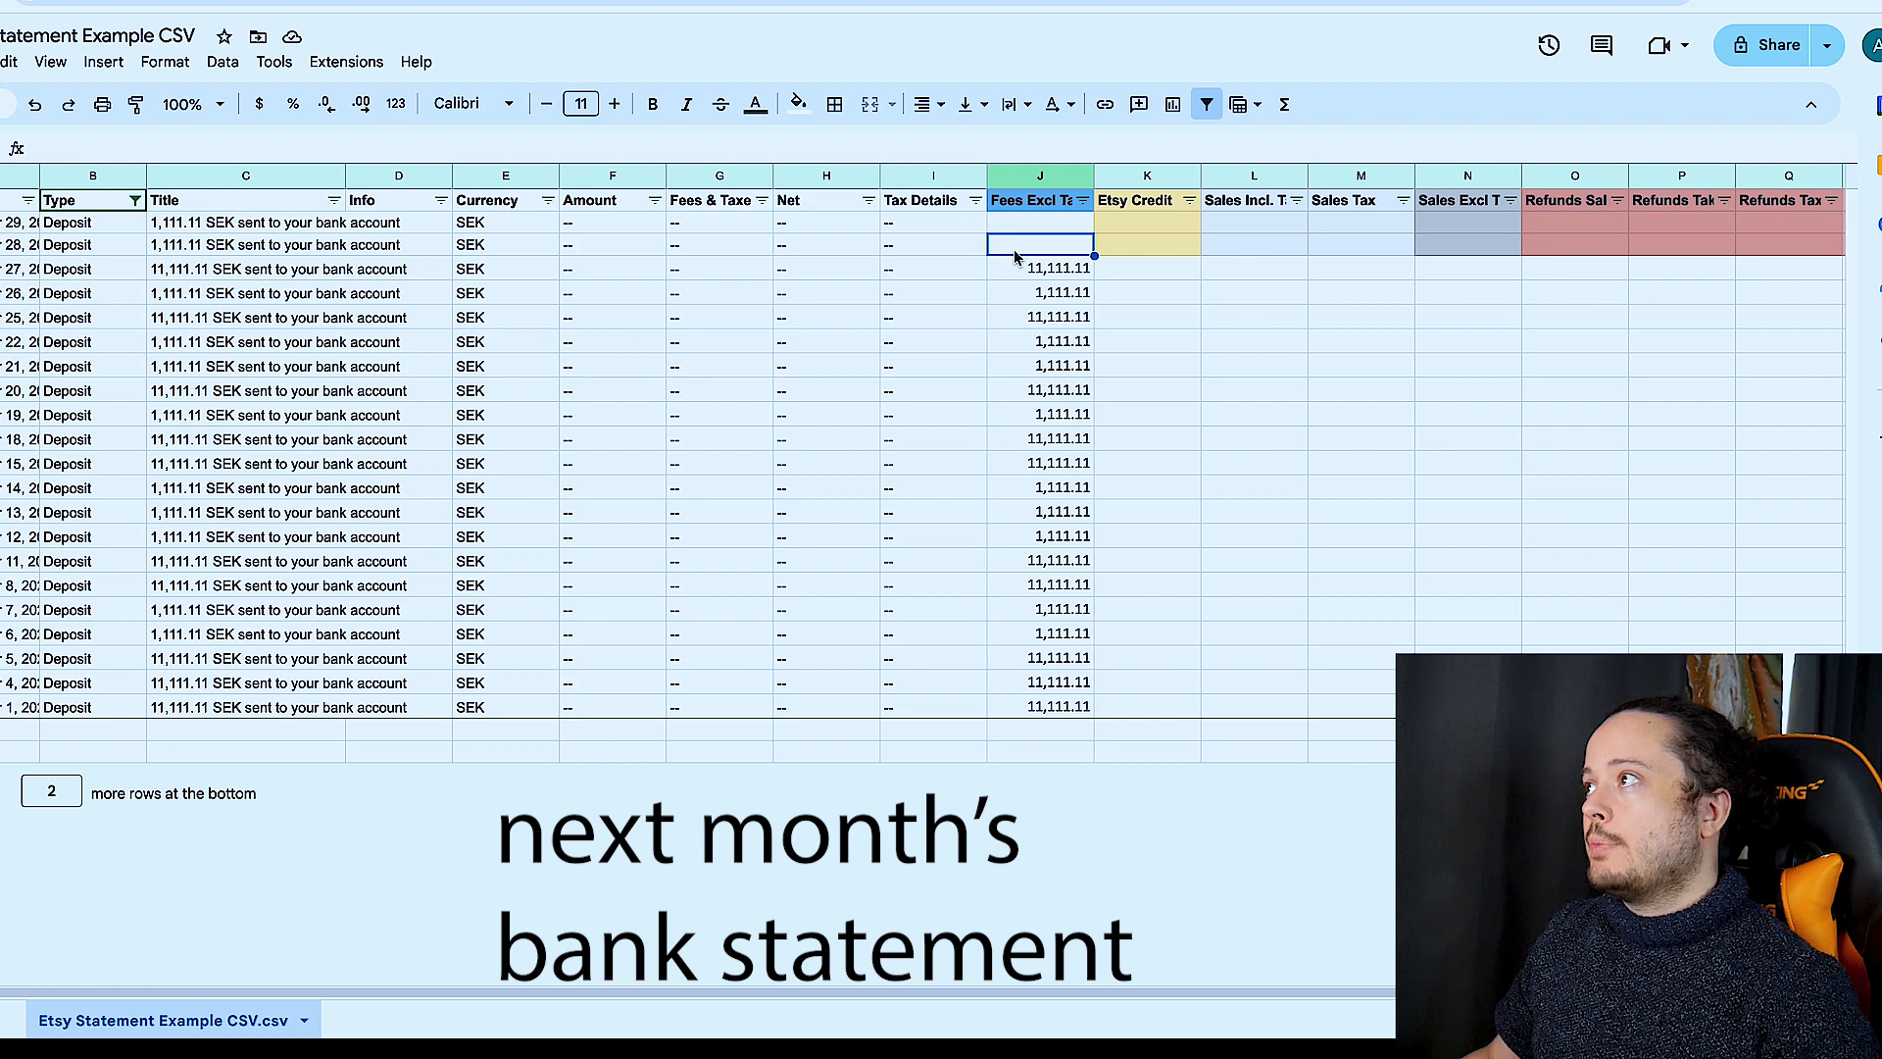
- Enter "accounted for next month" in the Deposits column for the newest deposit, in the first row under the headers
scroll(1013, 249, right, 4)
scroll(1013, 248, left, 3)
scroll(962, 264, right, 3)
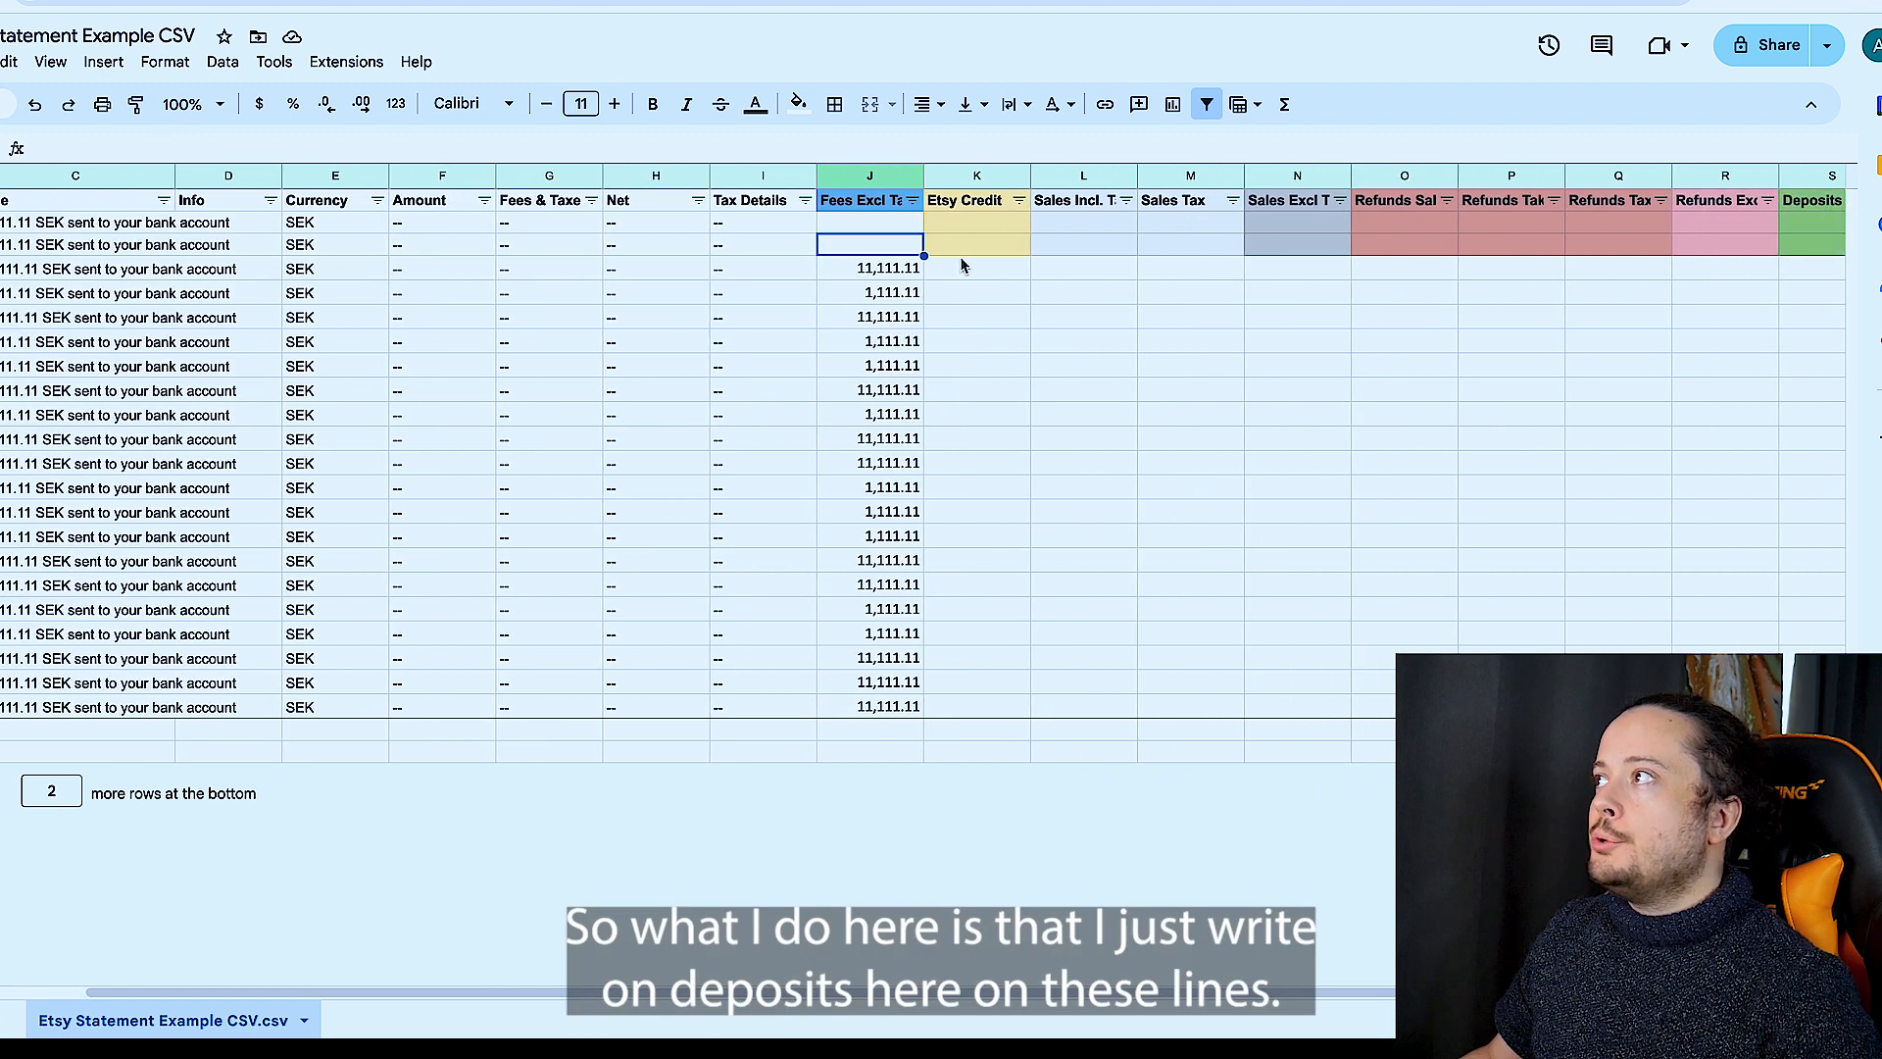
click(1786, 225)
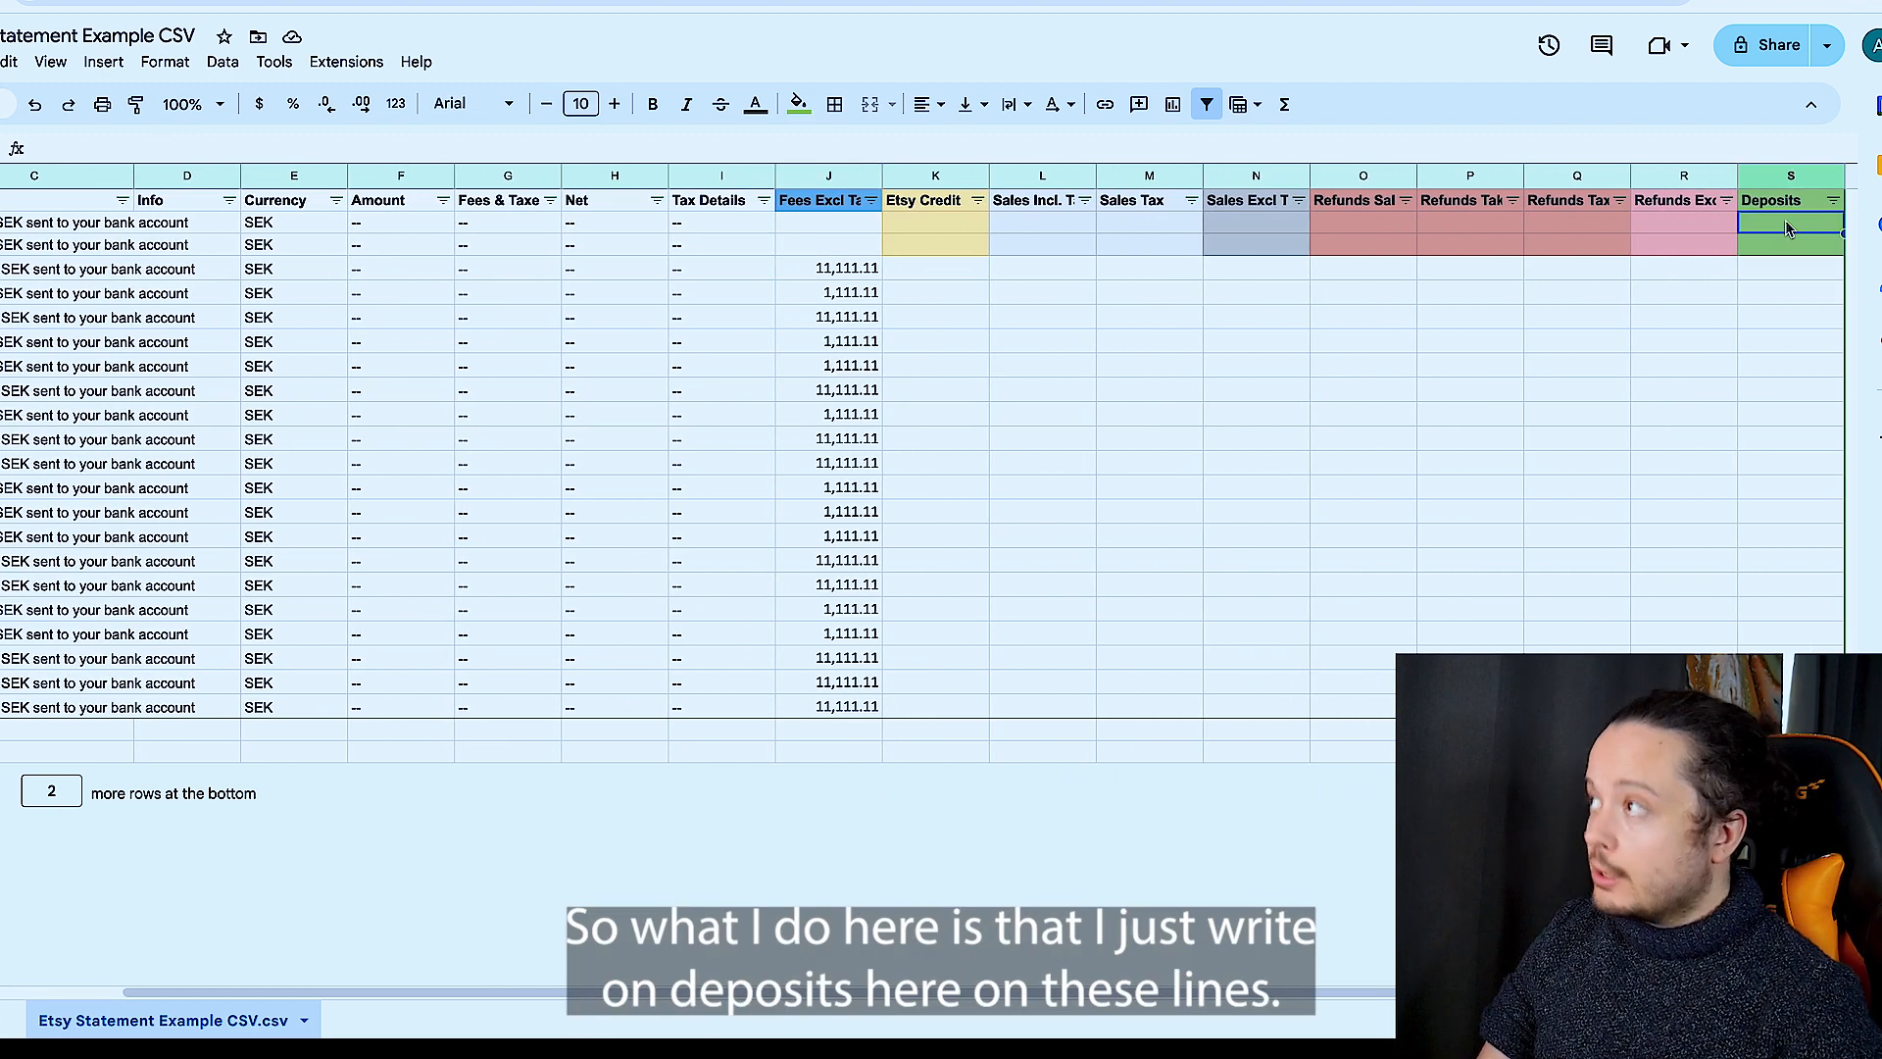
text(accou)
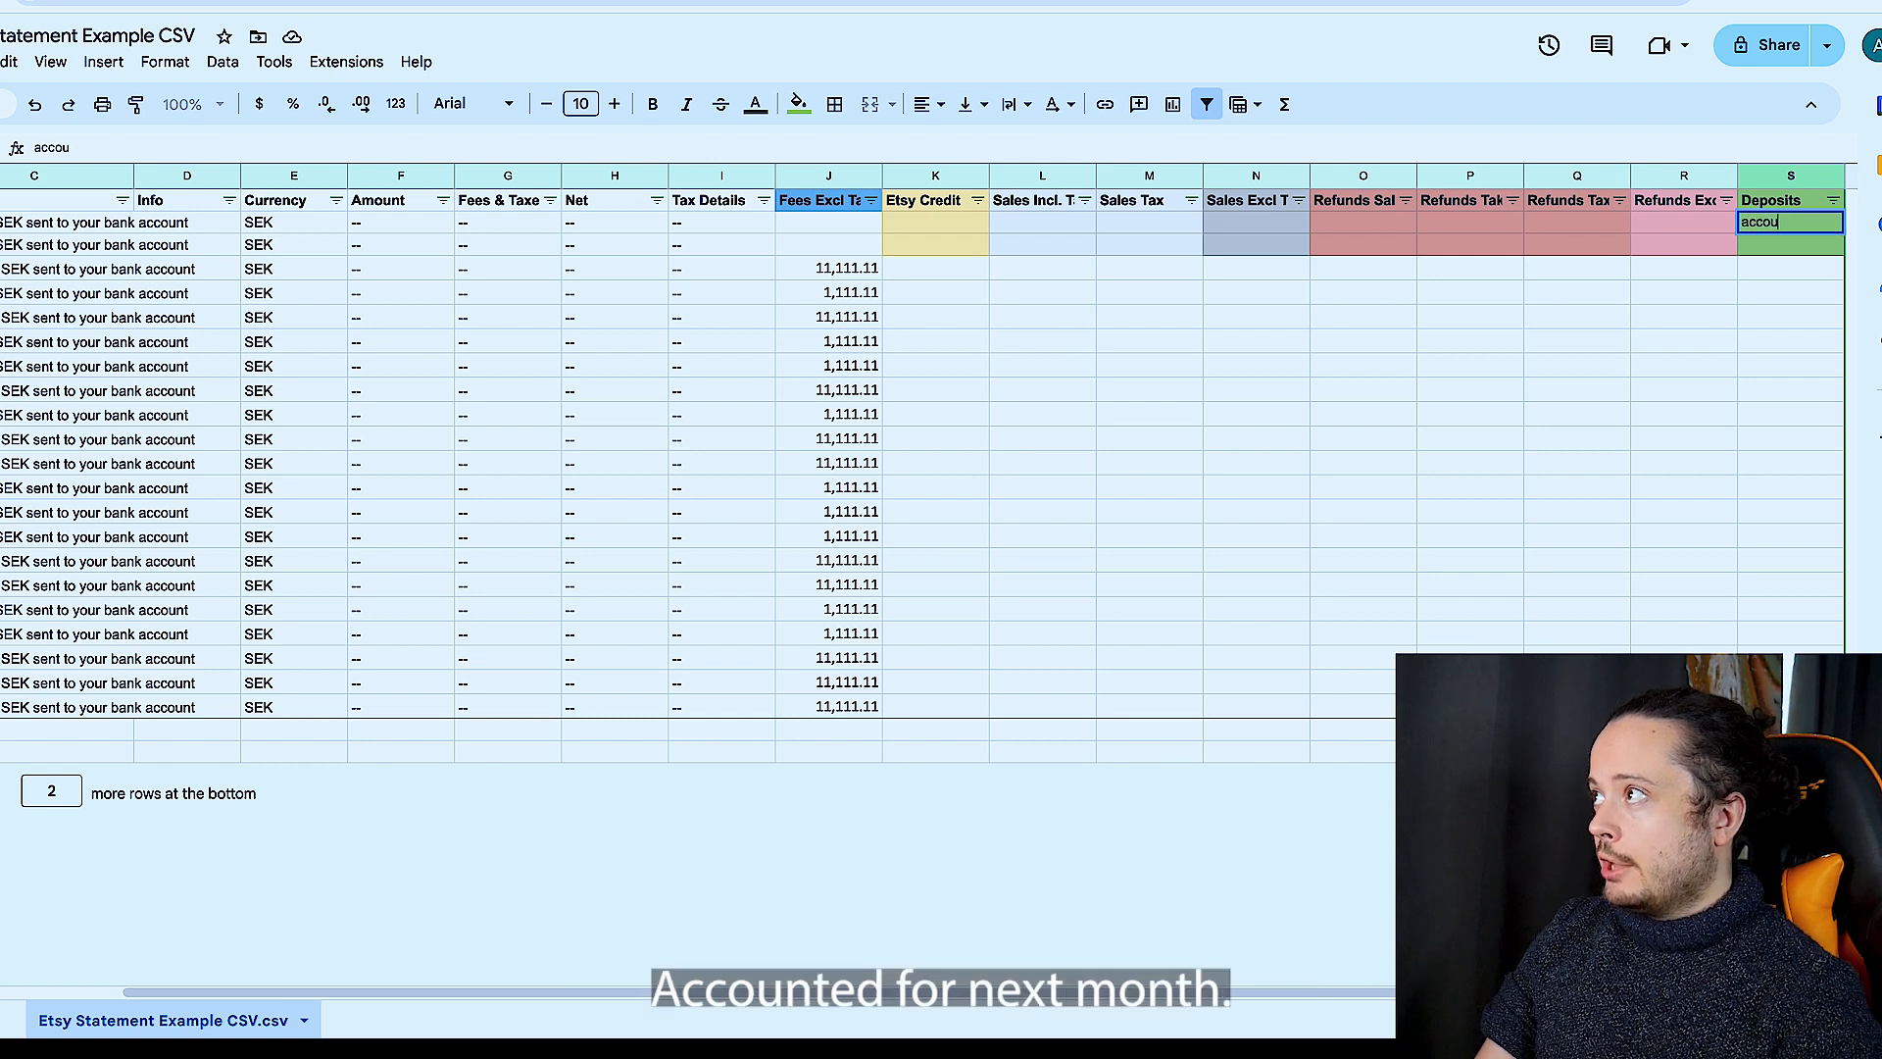
text(nted for net)
text(t month)
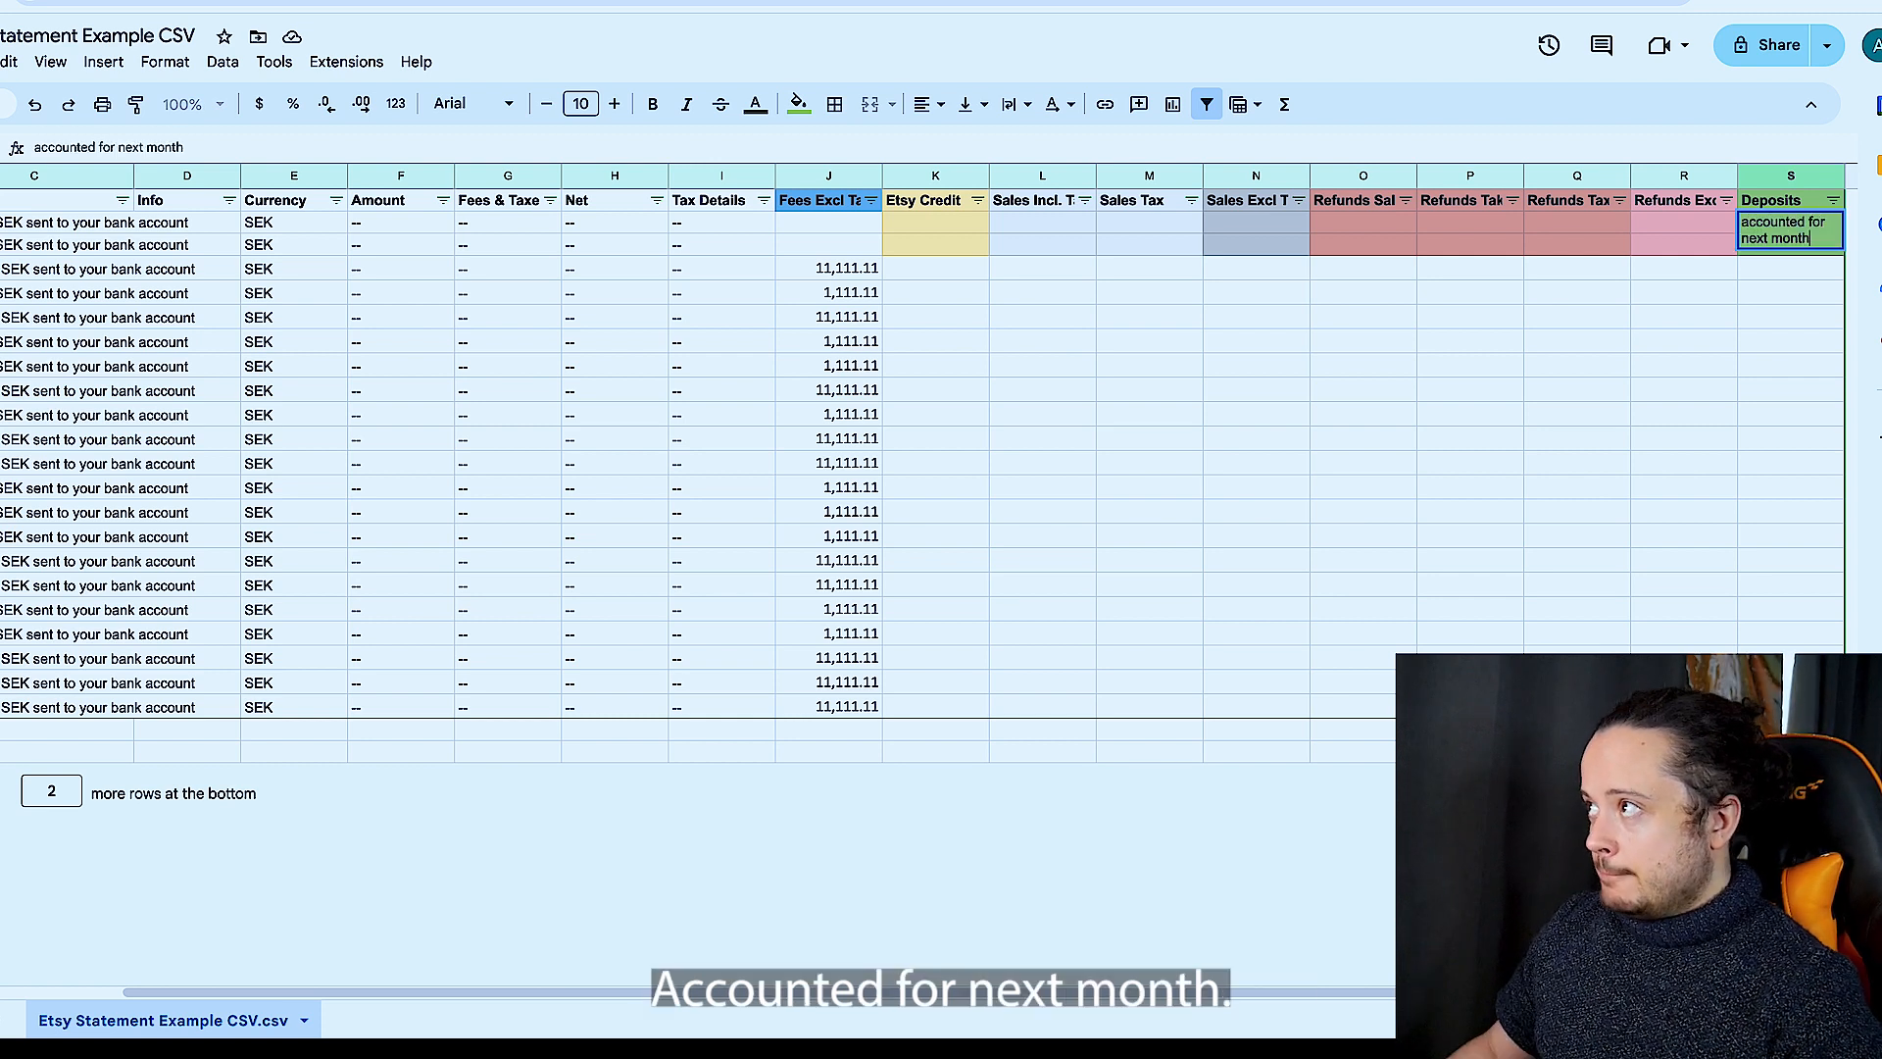
- Enter "accounted next month" in the Deposits column for the second unmatched deposit, dated the 28th
click(1726, 275)
click(1772, 244)
text(accou)
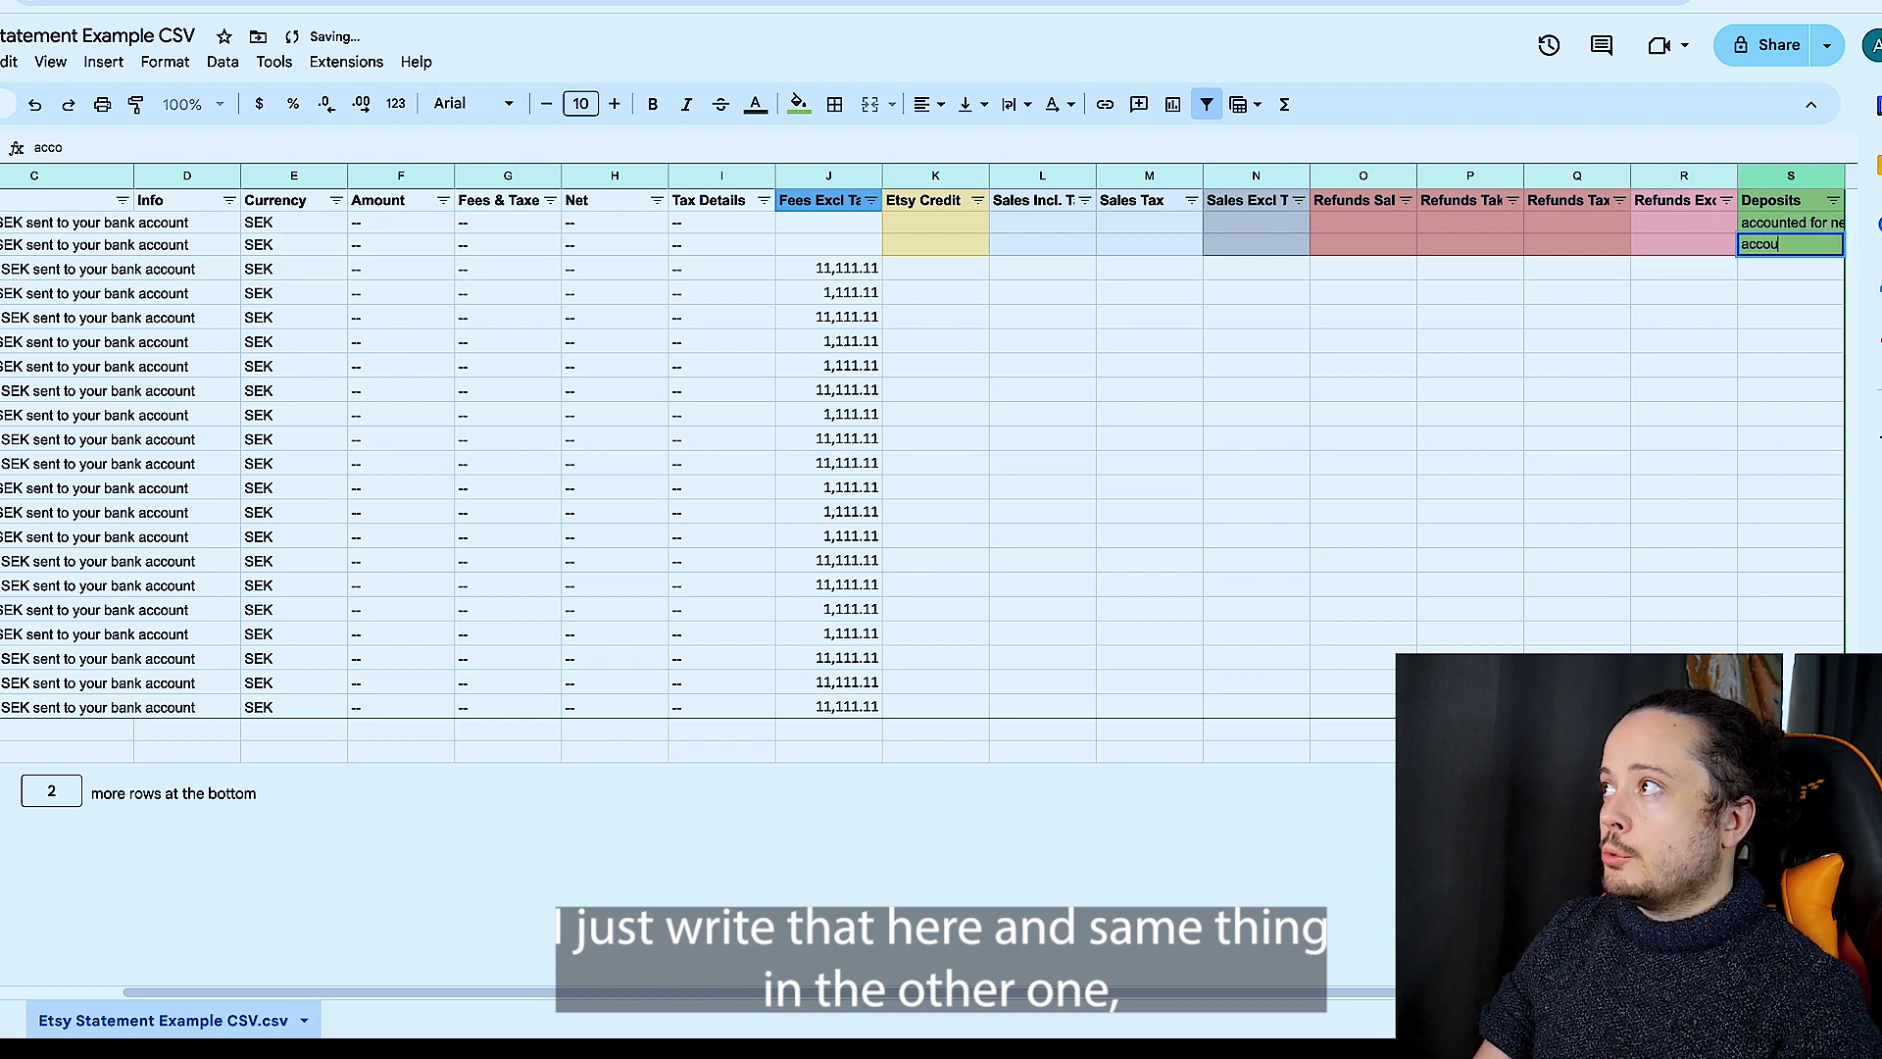
text(nted next mot)
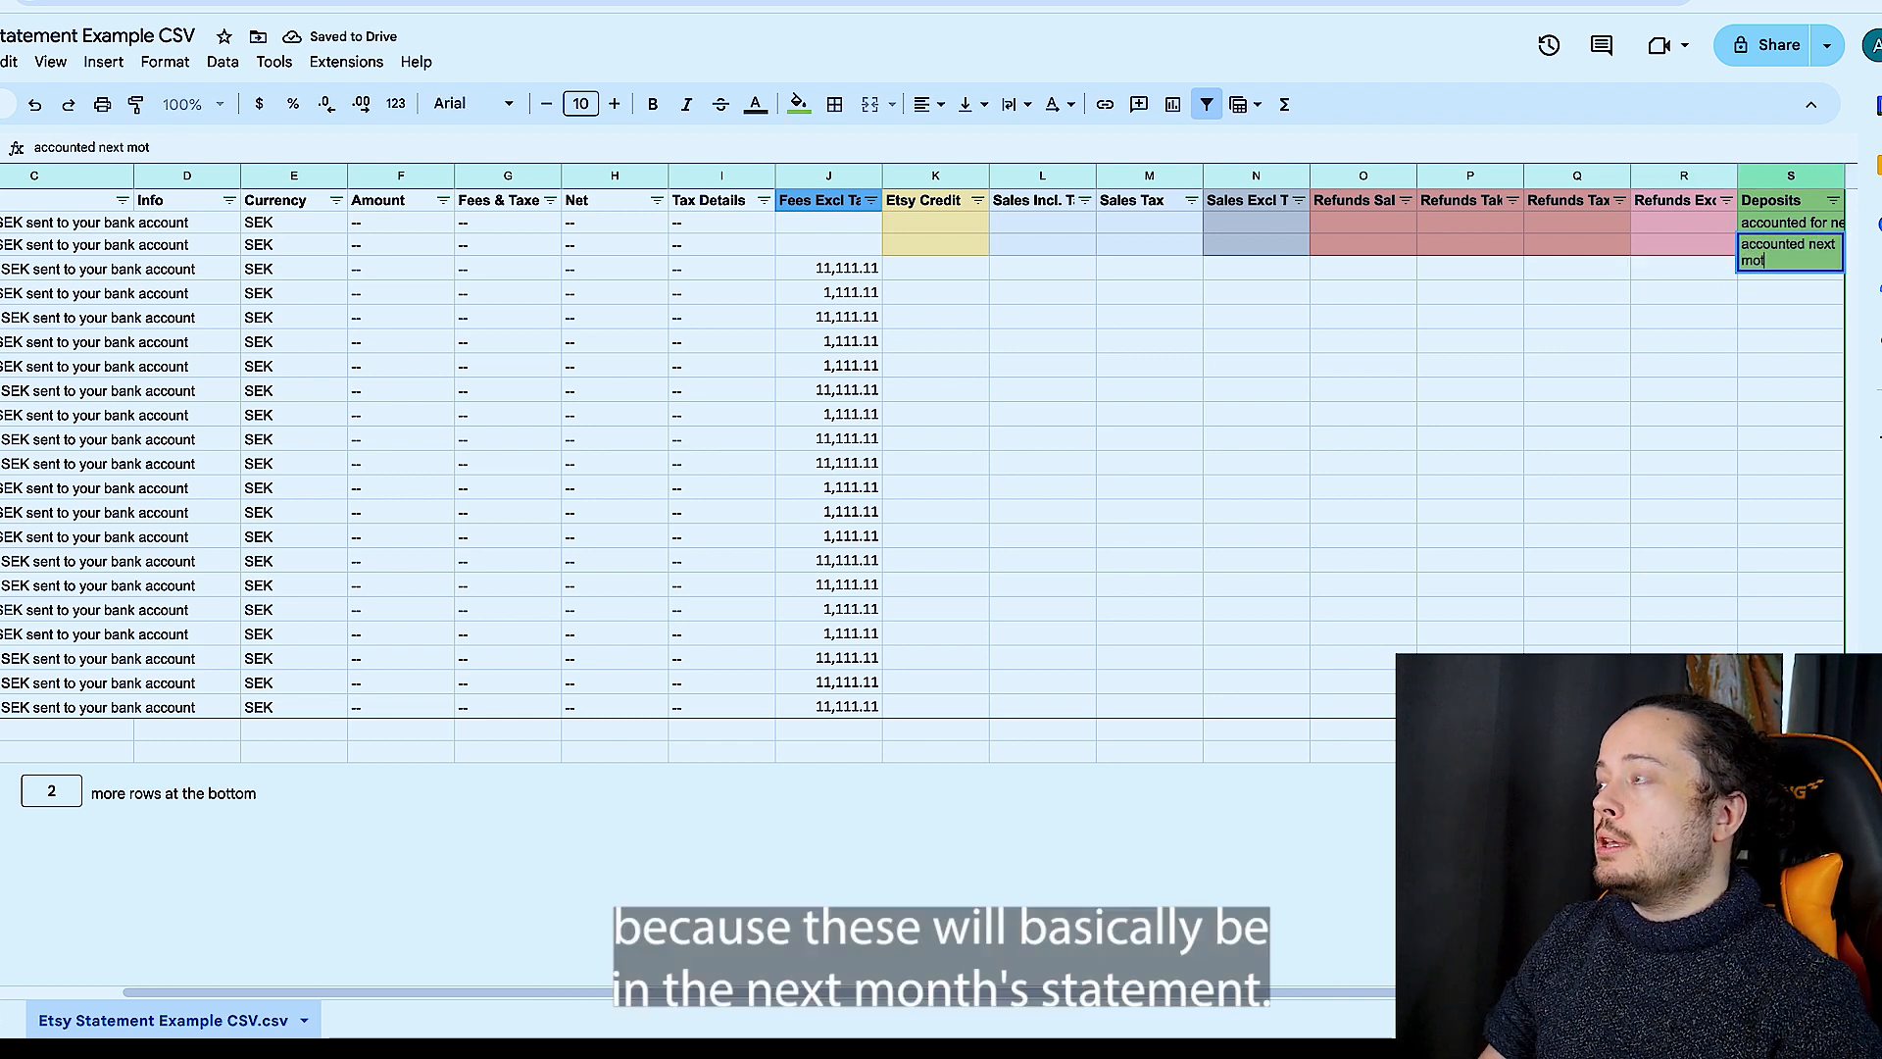
key(BackSpace)
text(nth)
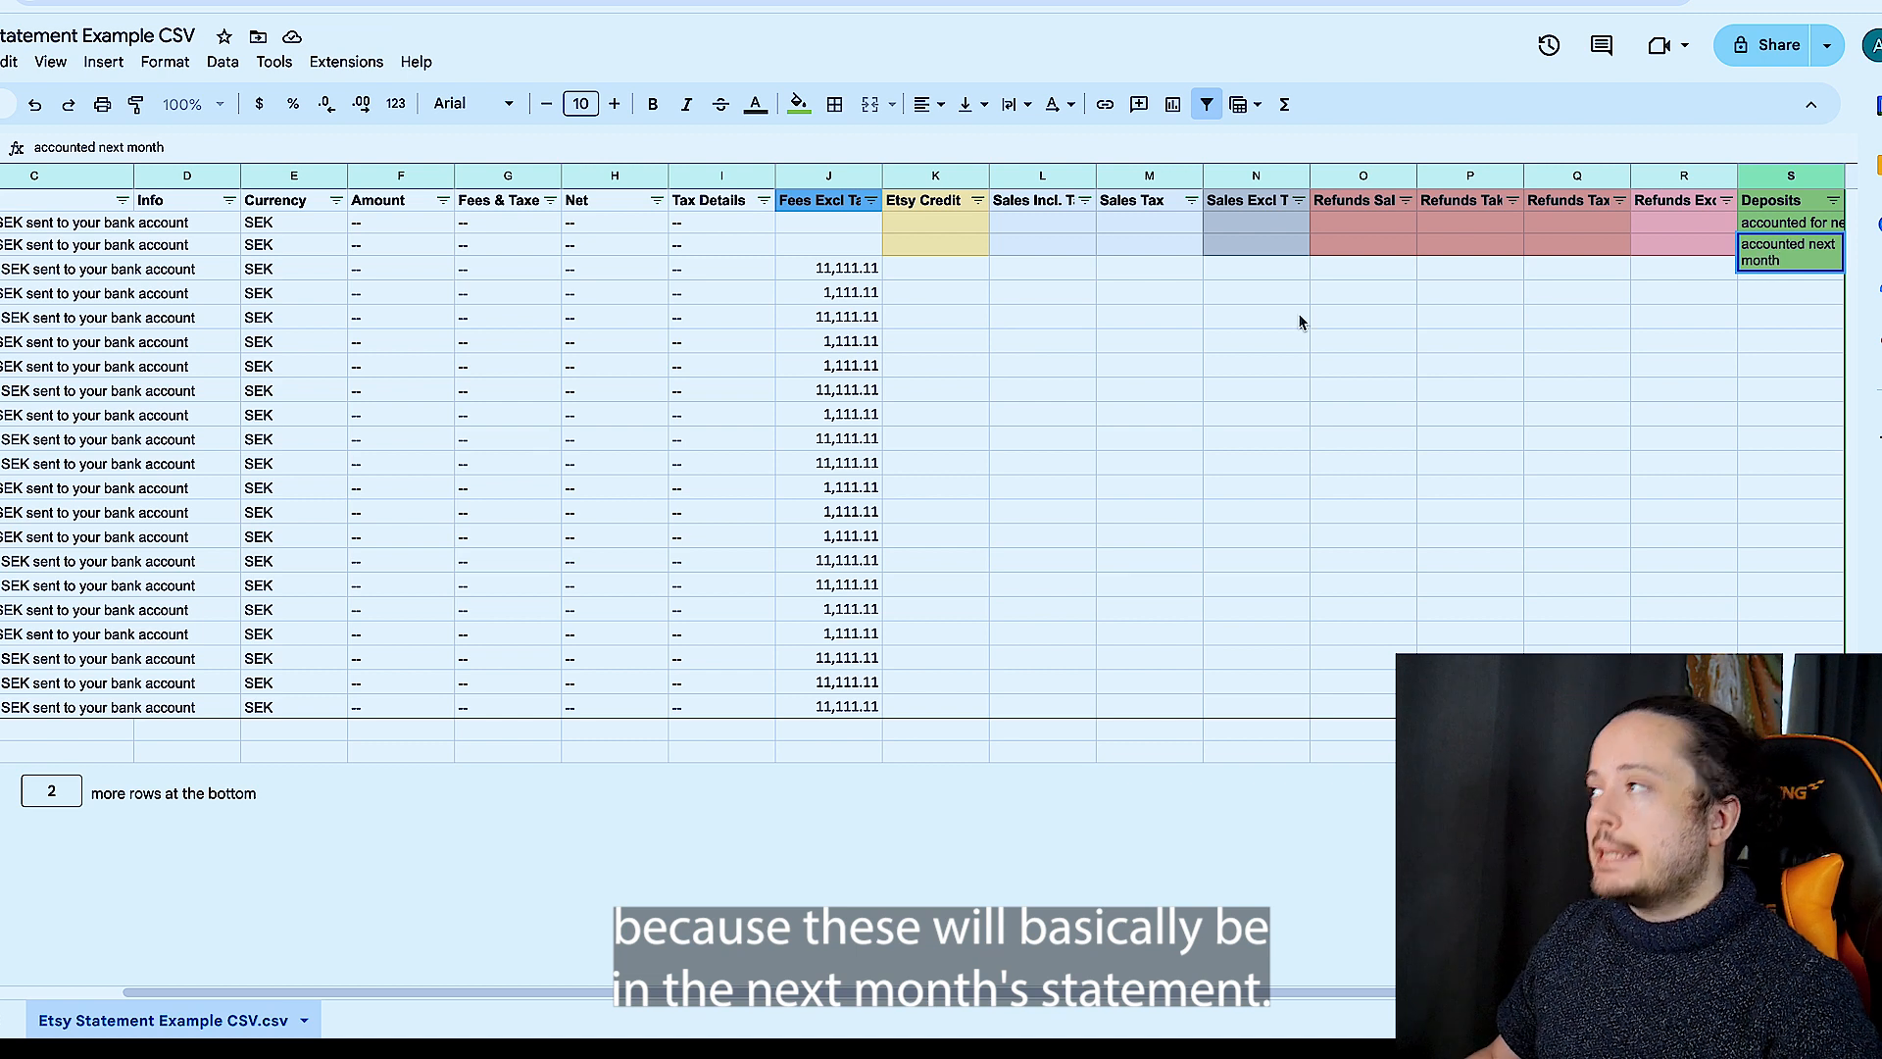
click(1186, 446)
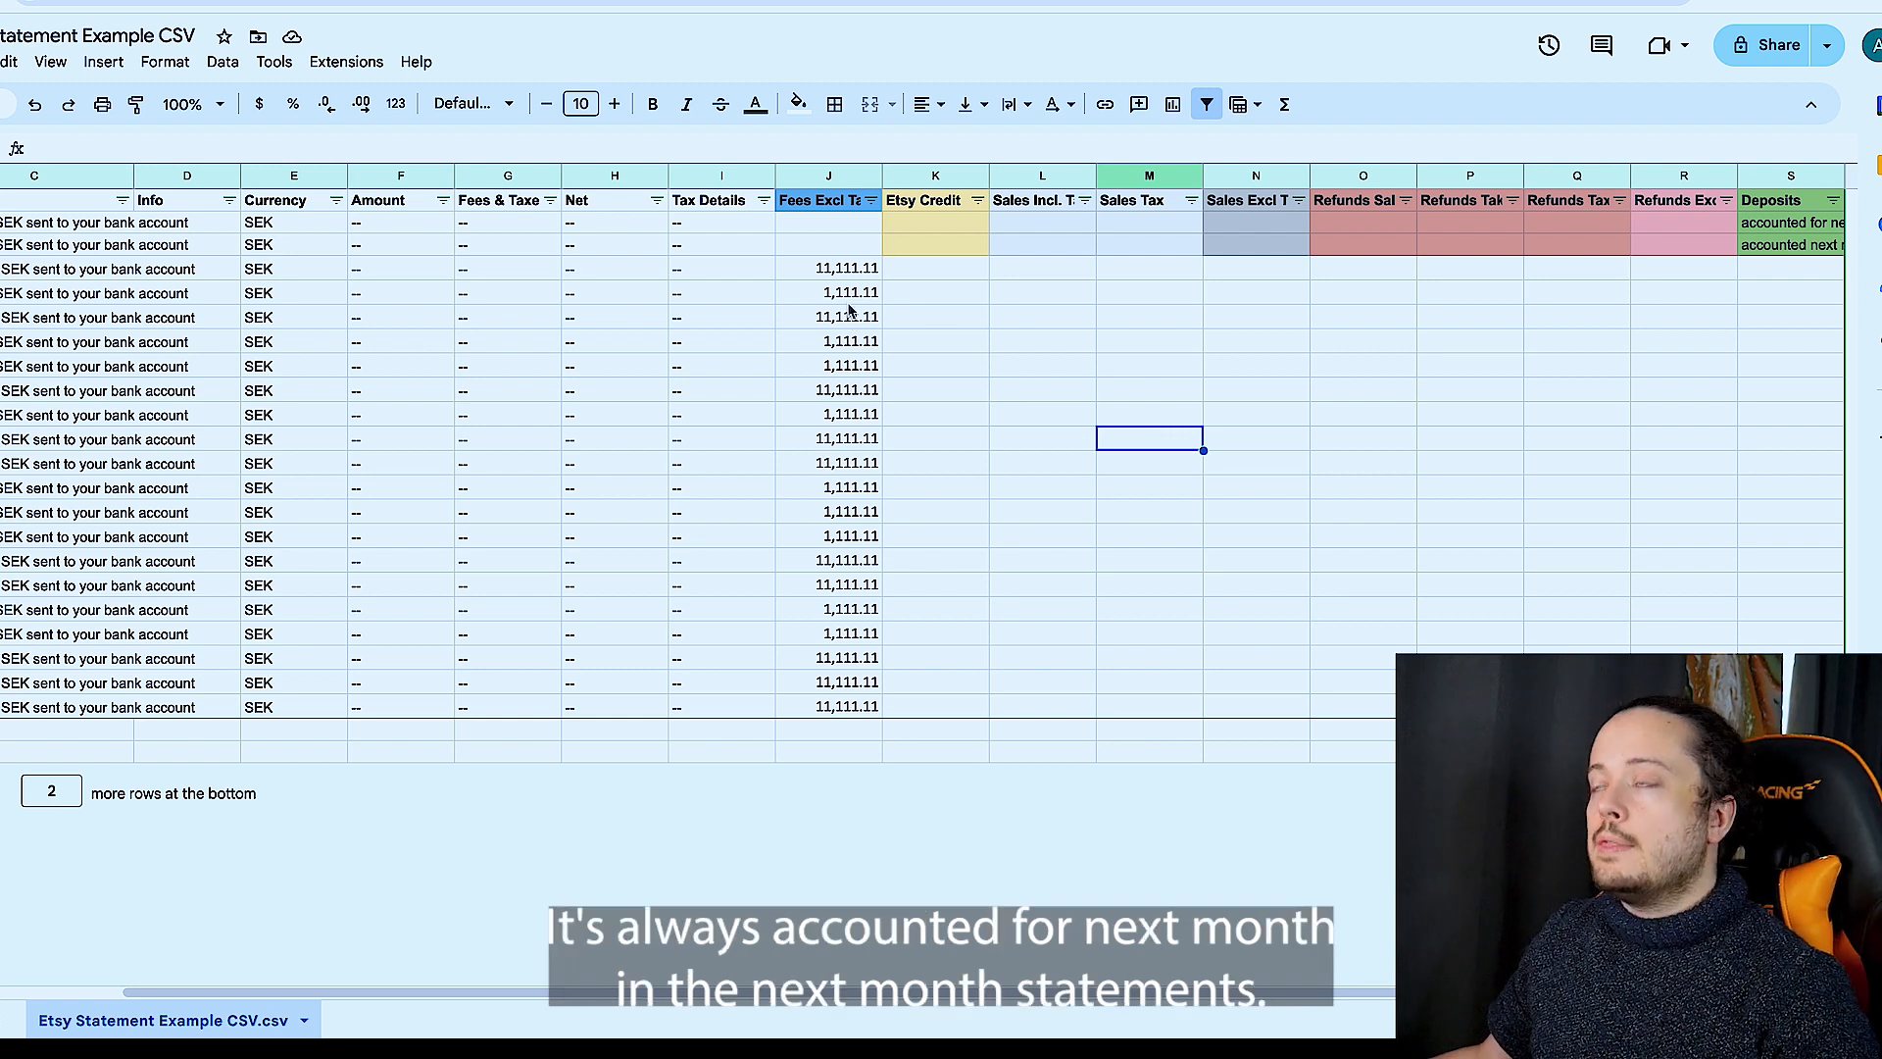
- Move all bank amounts from column J into the Deposits column, starting at the November 27 deposit row, and select that column
click(842, 269)
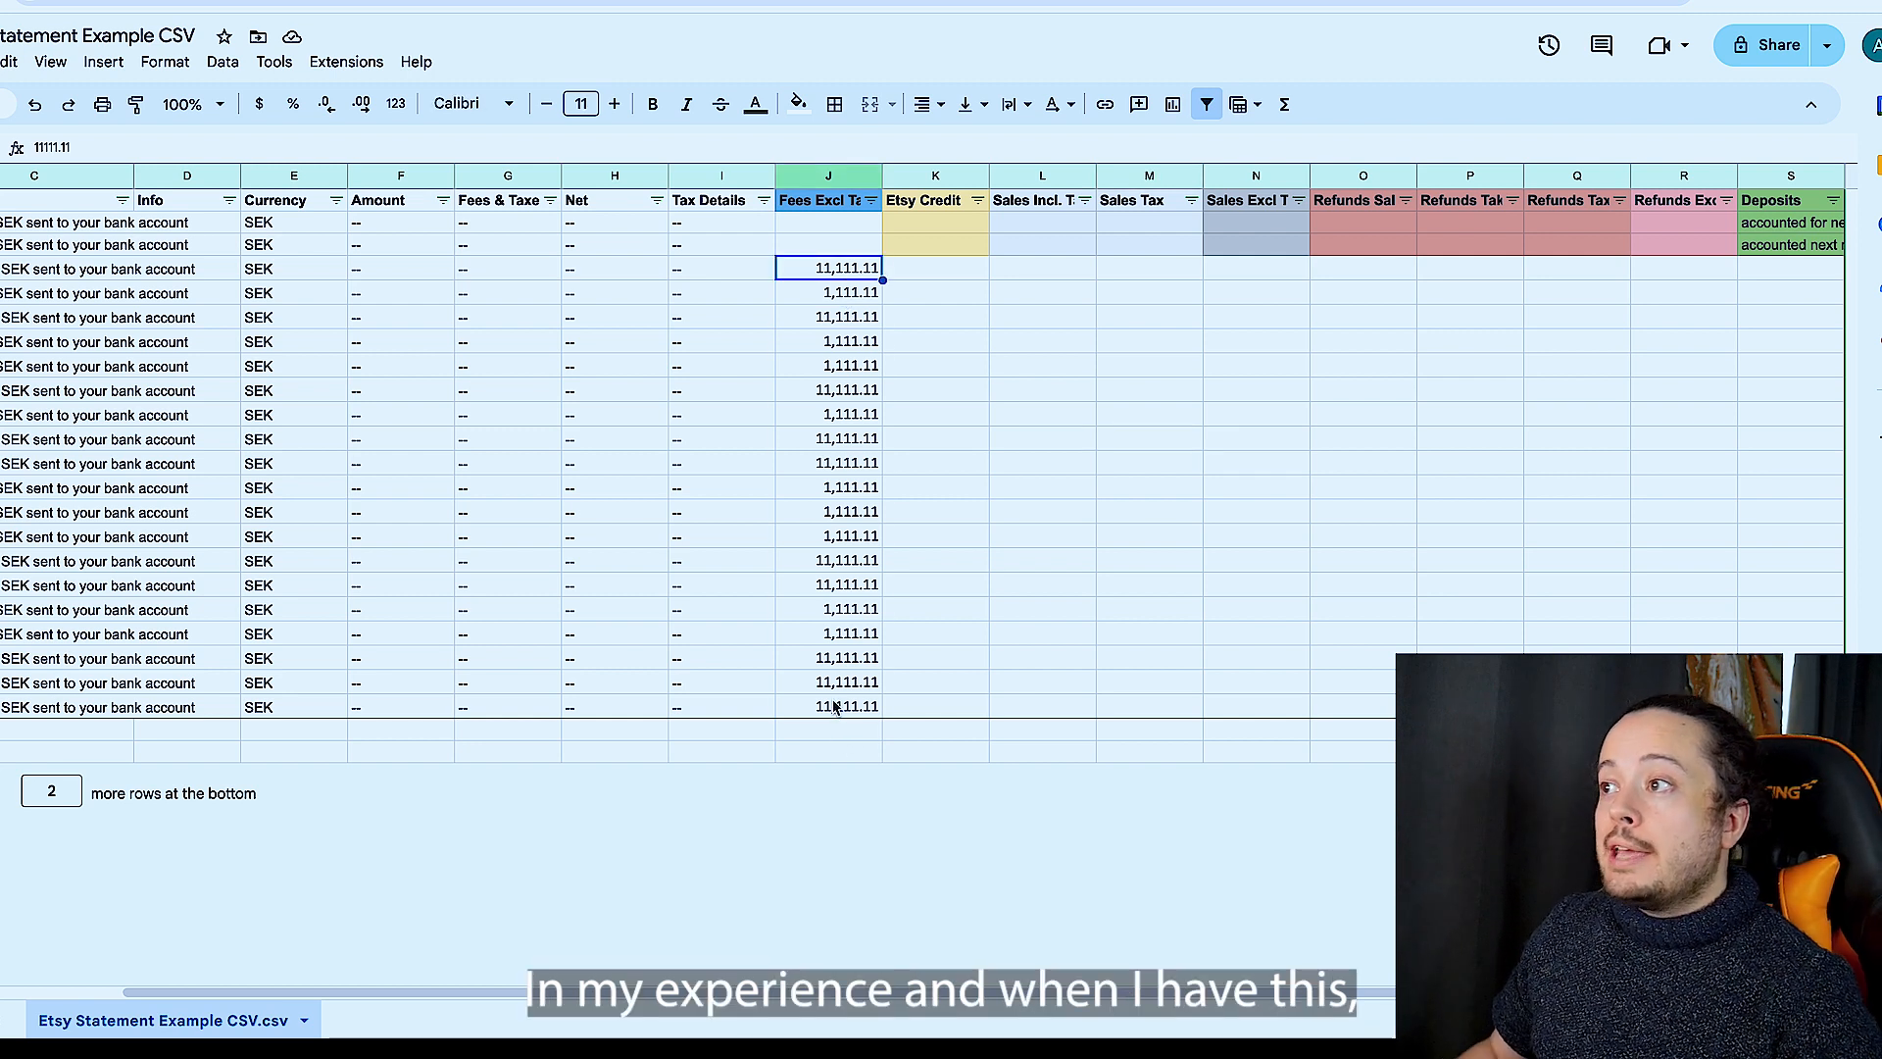
shift+click(833, 706)
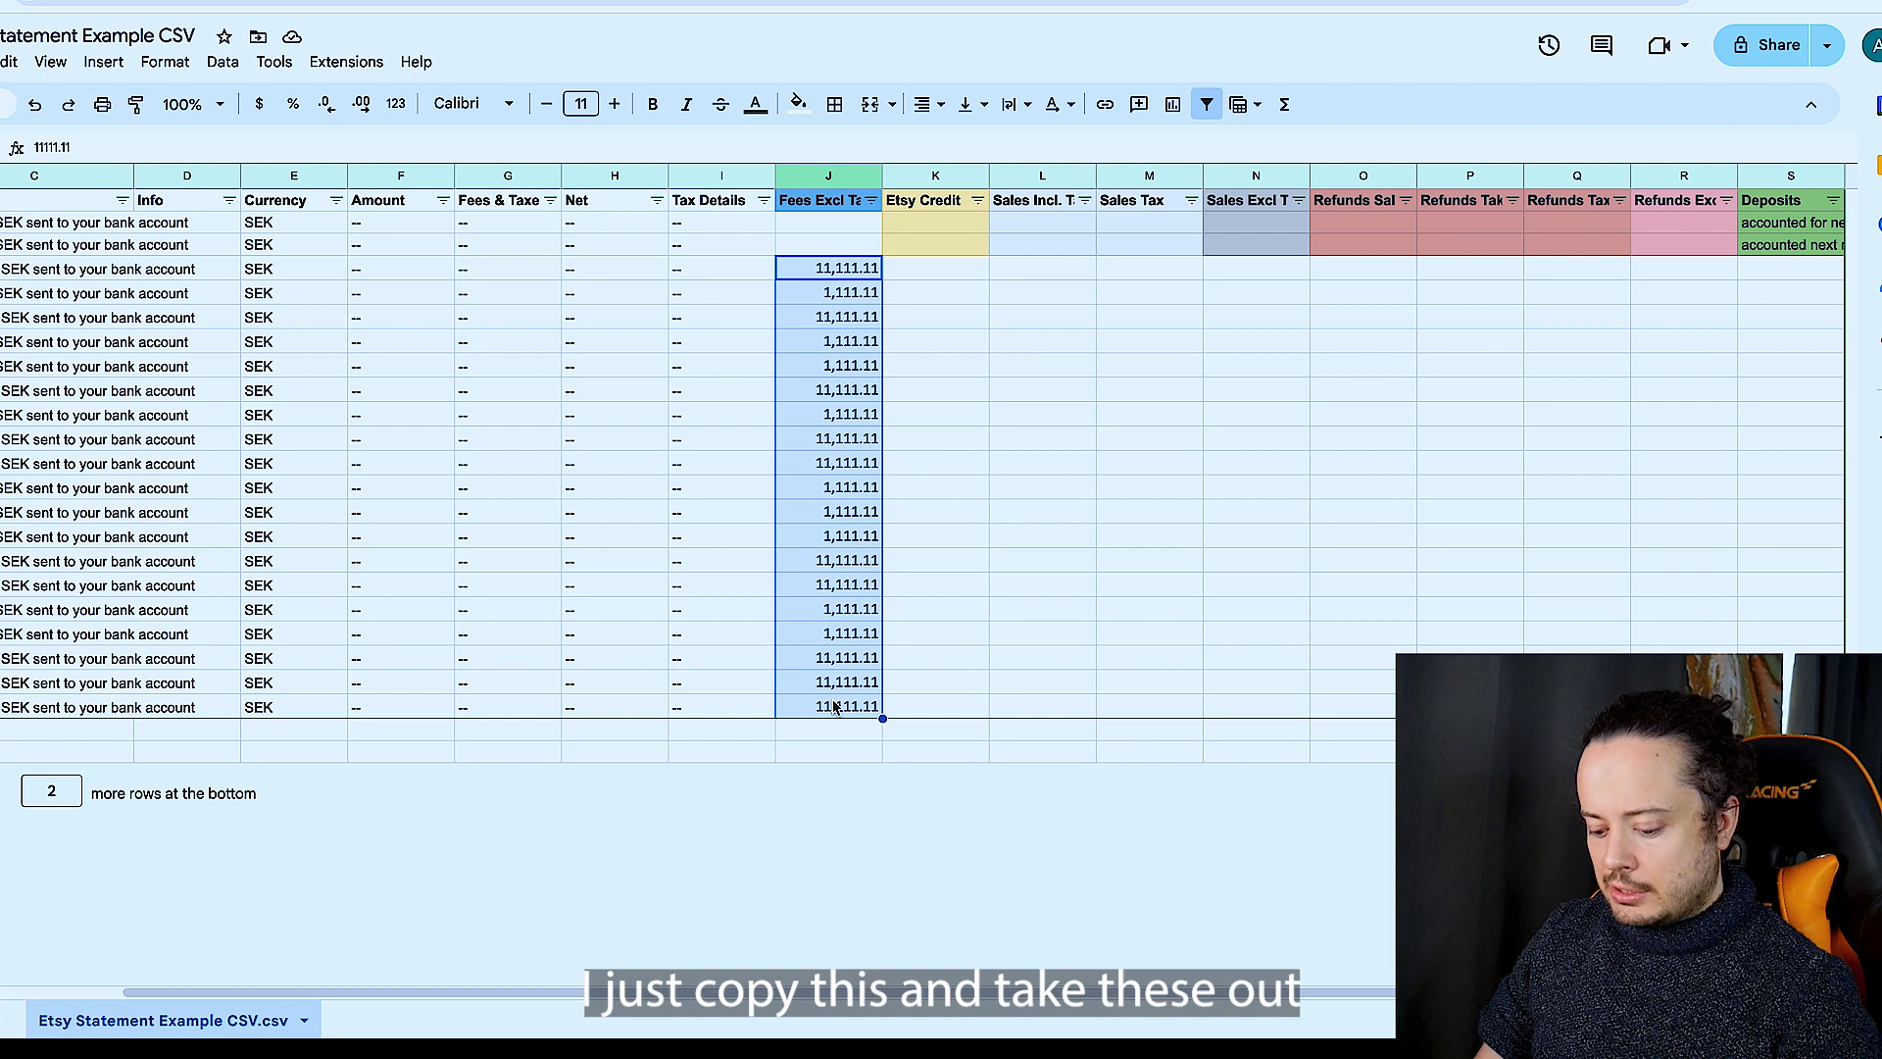
key(ctrl+c)
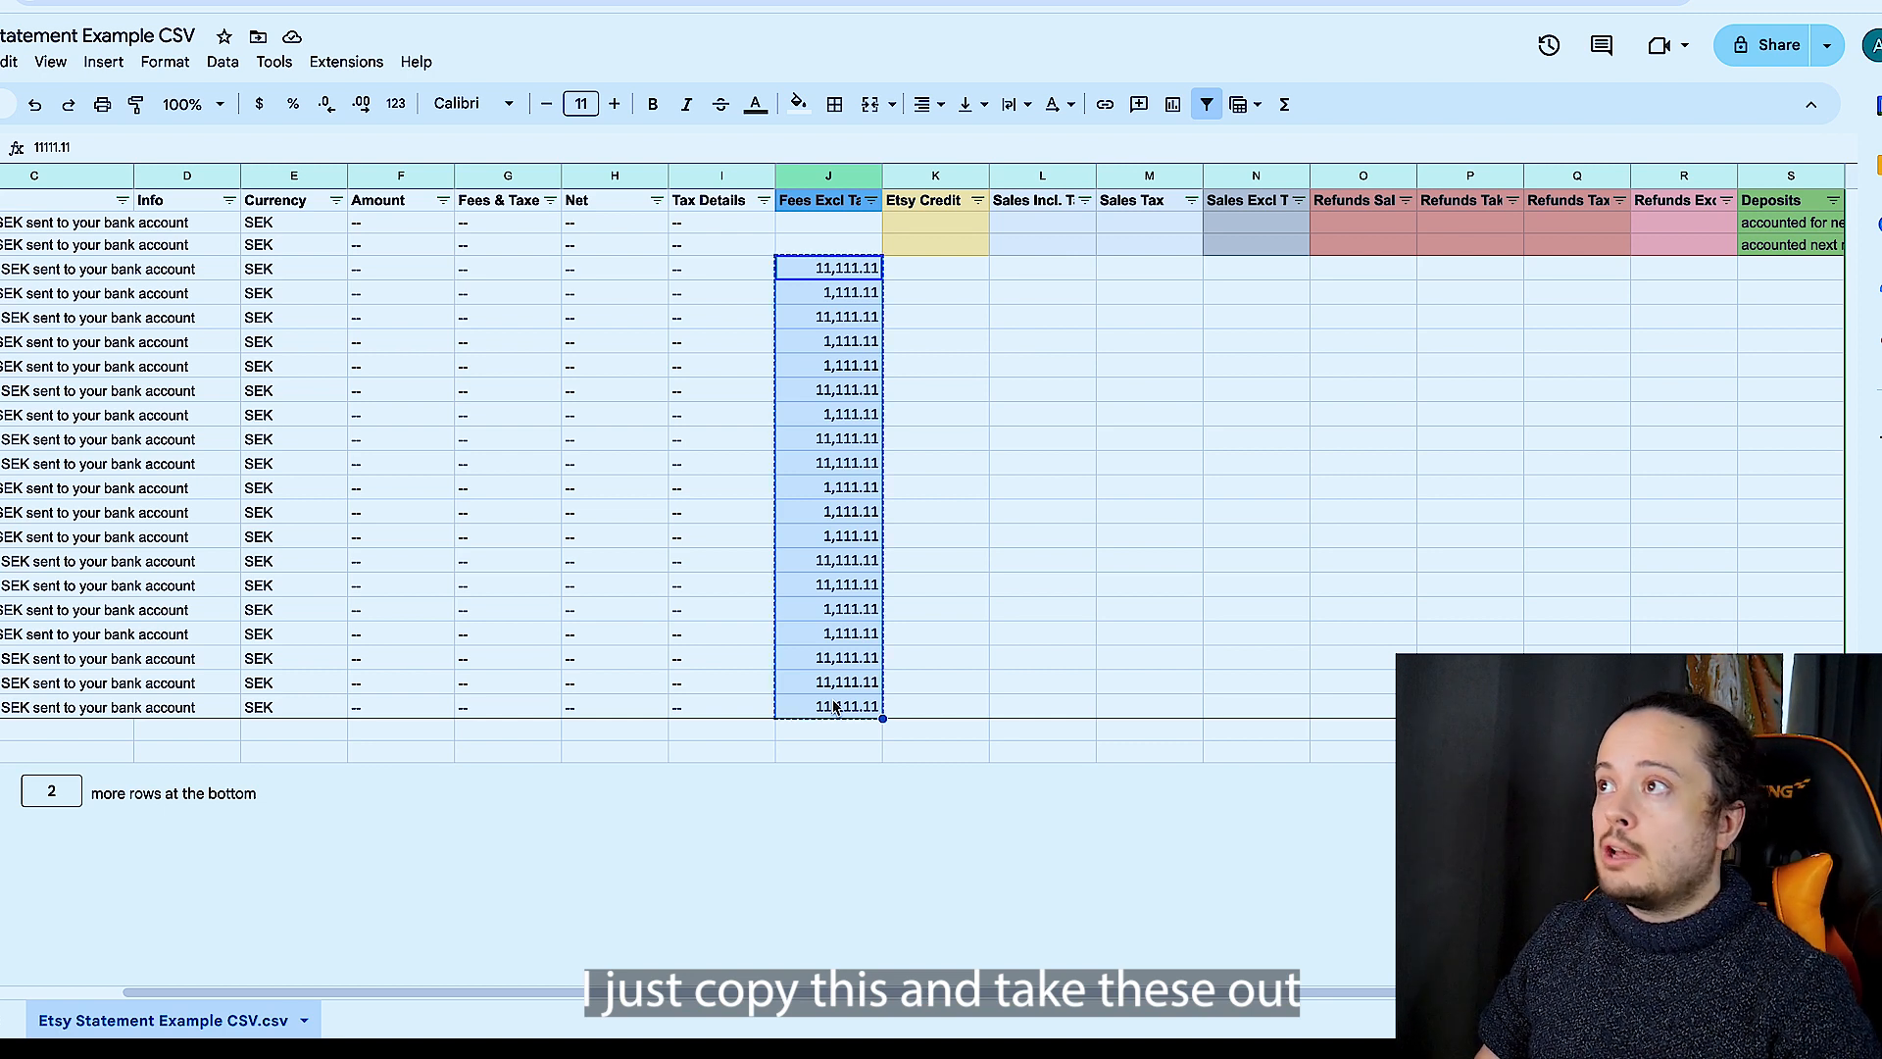
key(Delete)
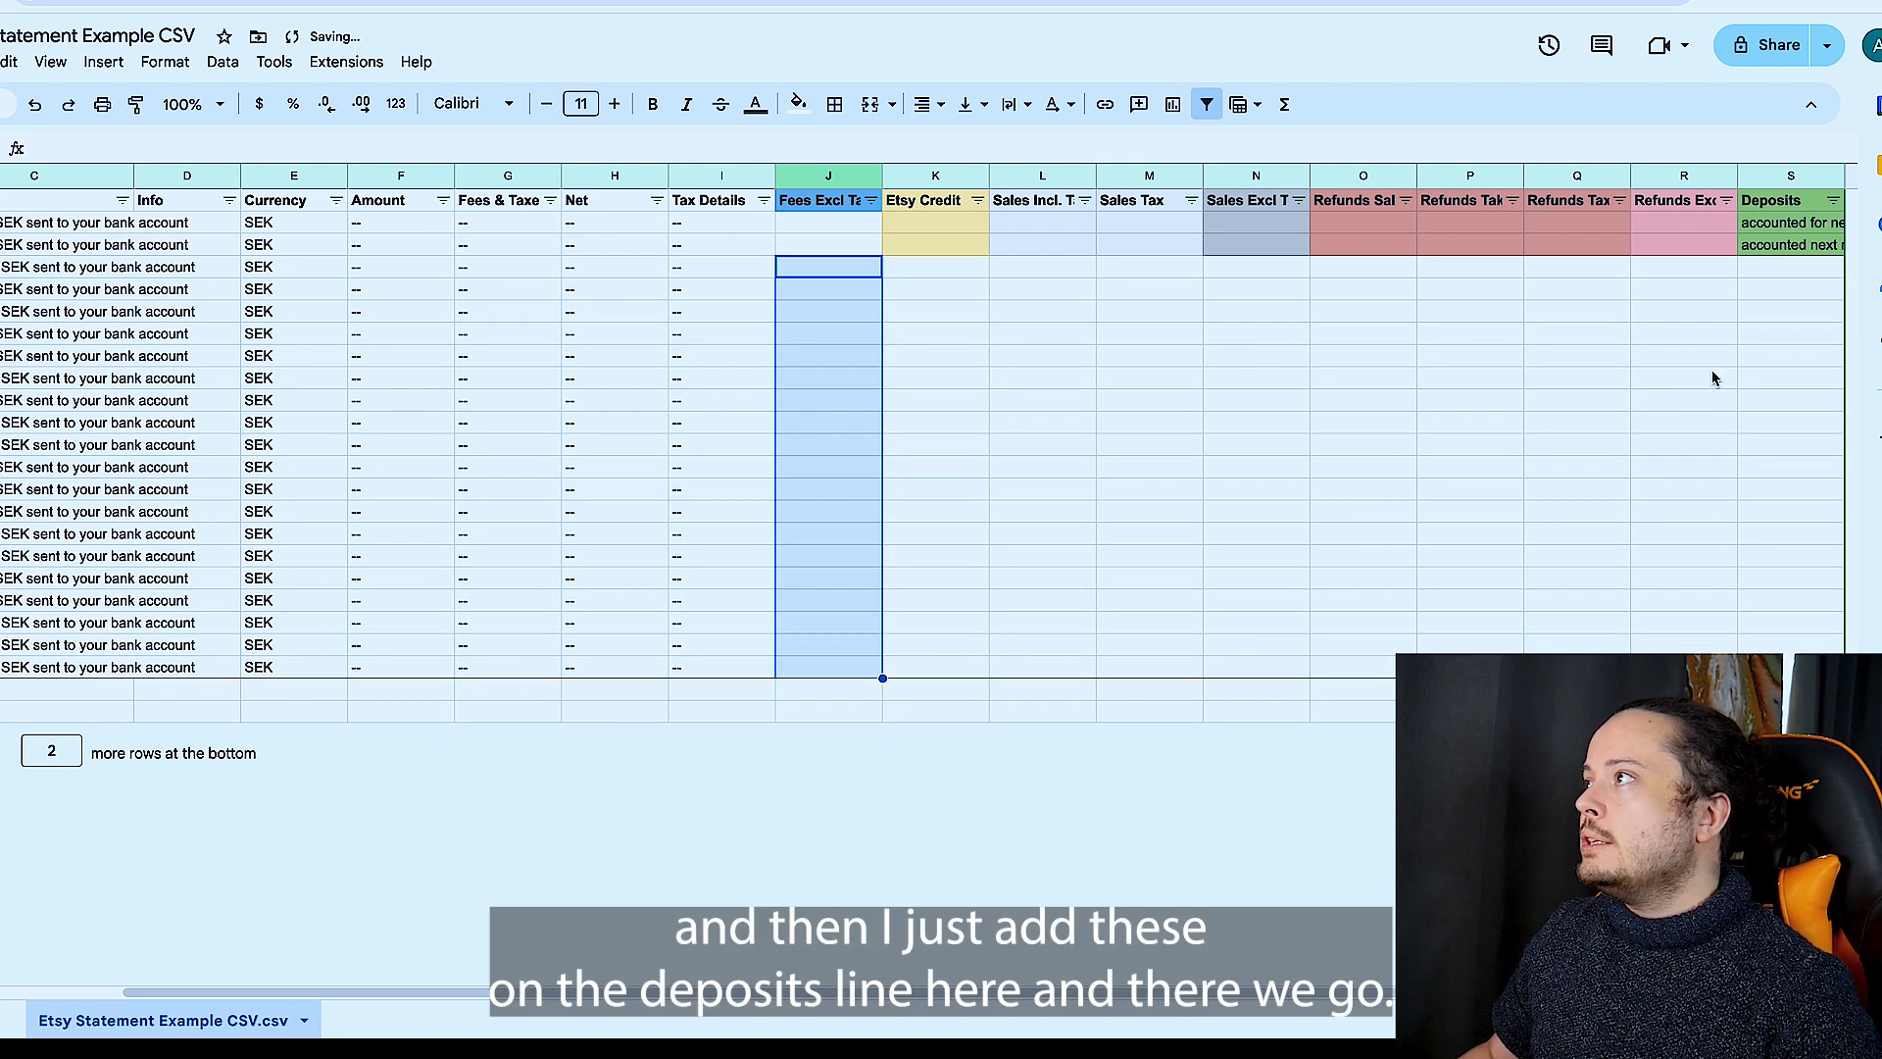
click(1784, 277)
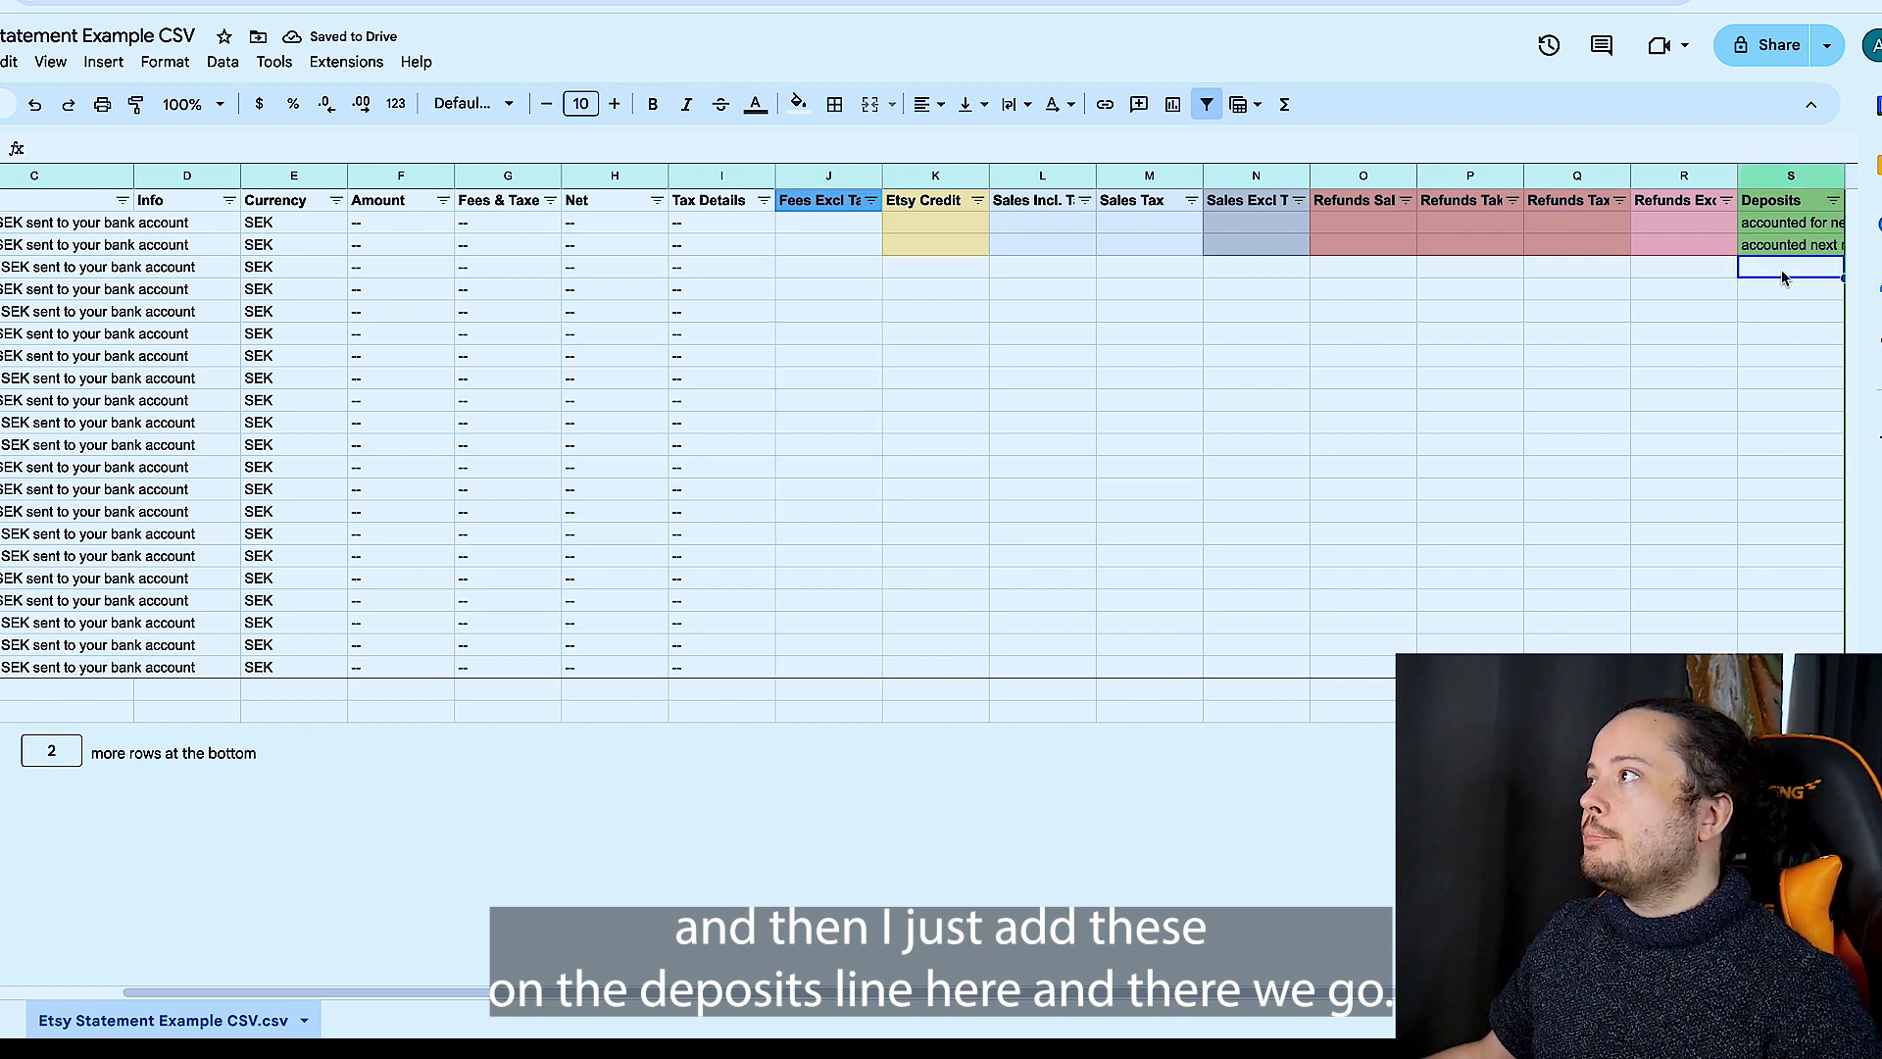
key(ctrl+v)
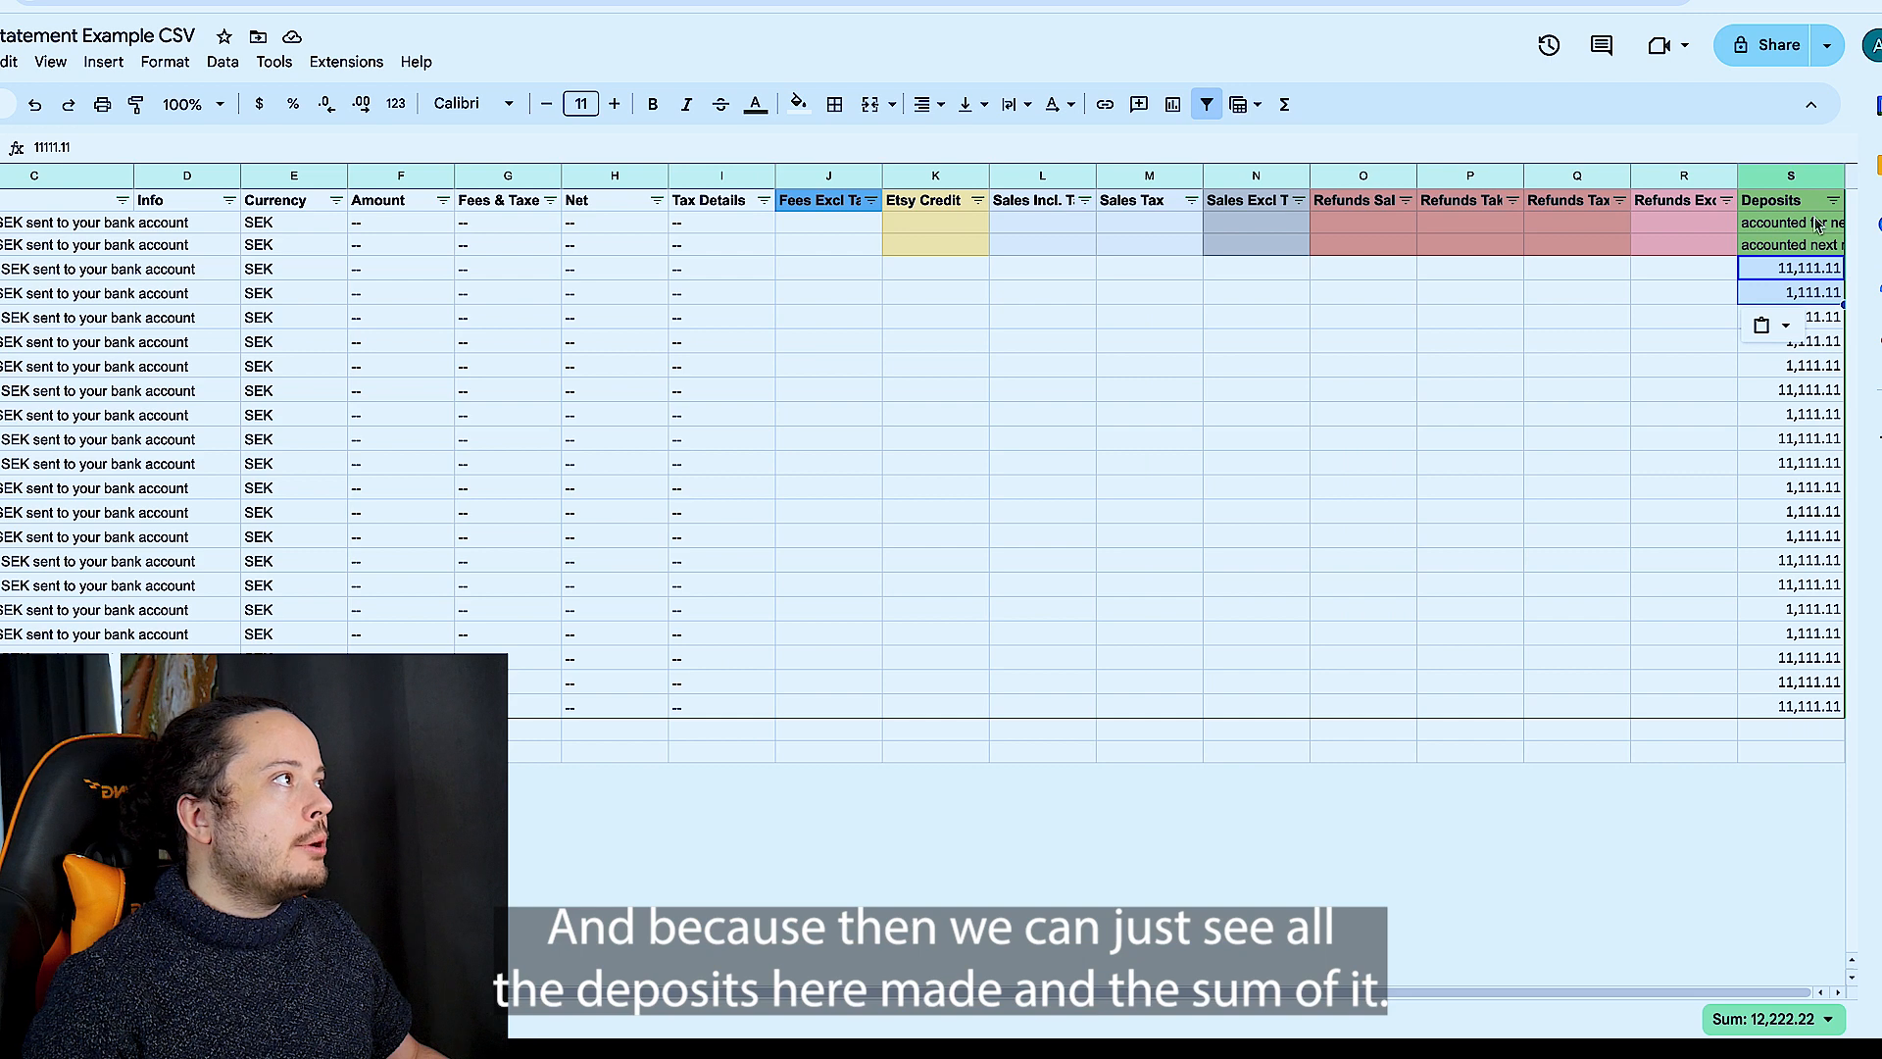
click(1791, 175)
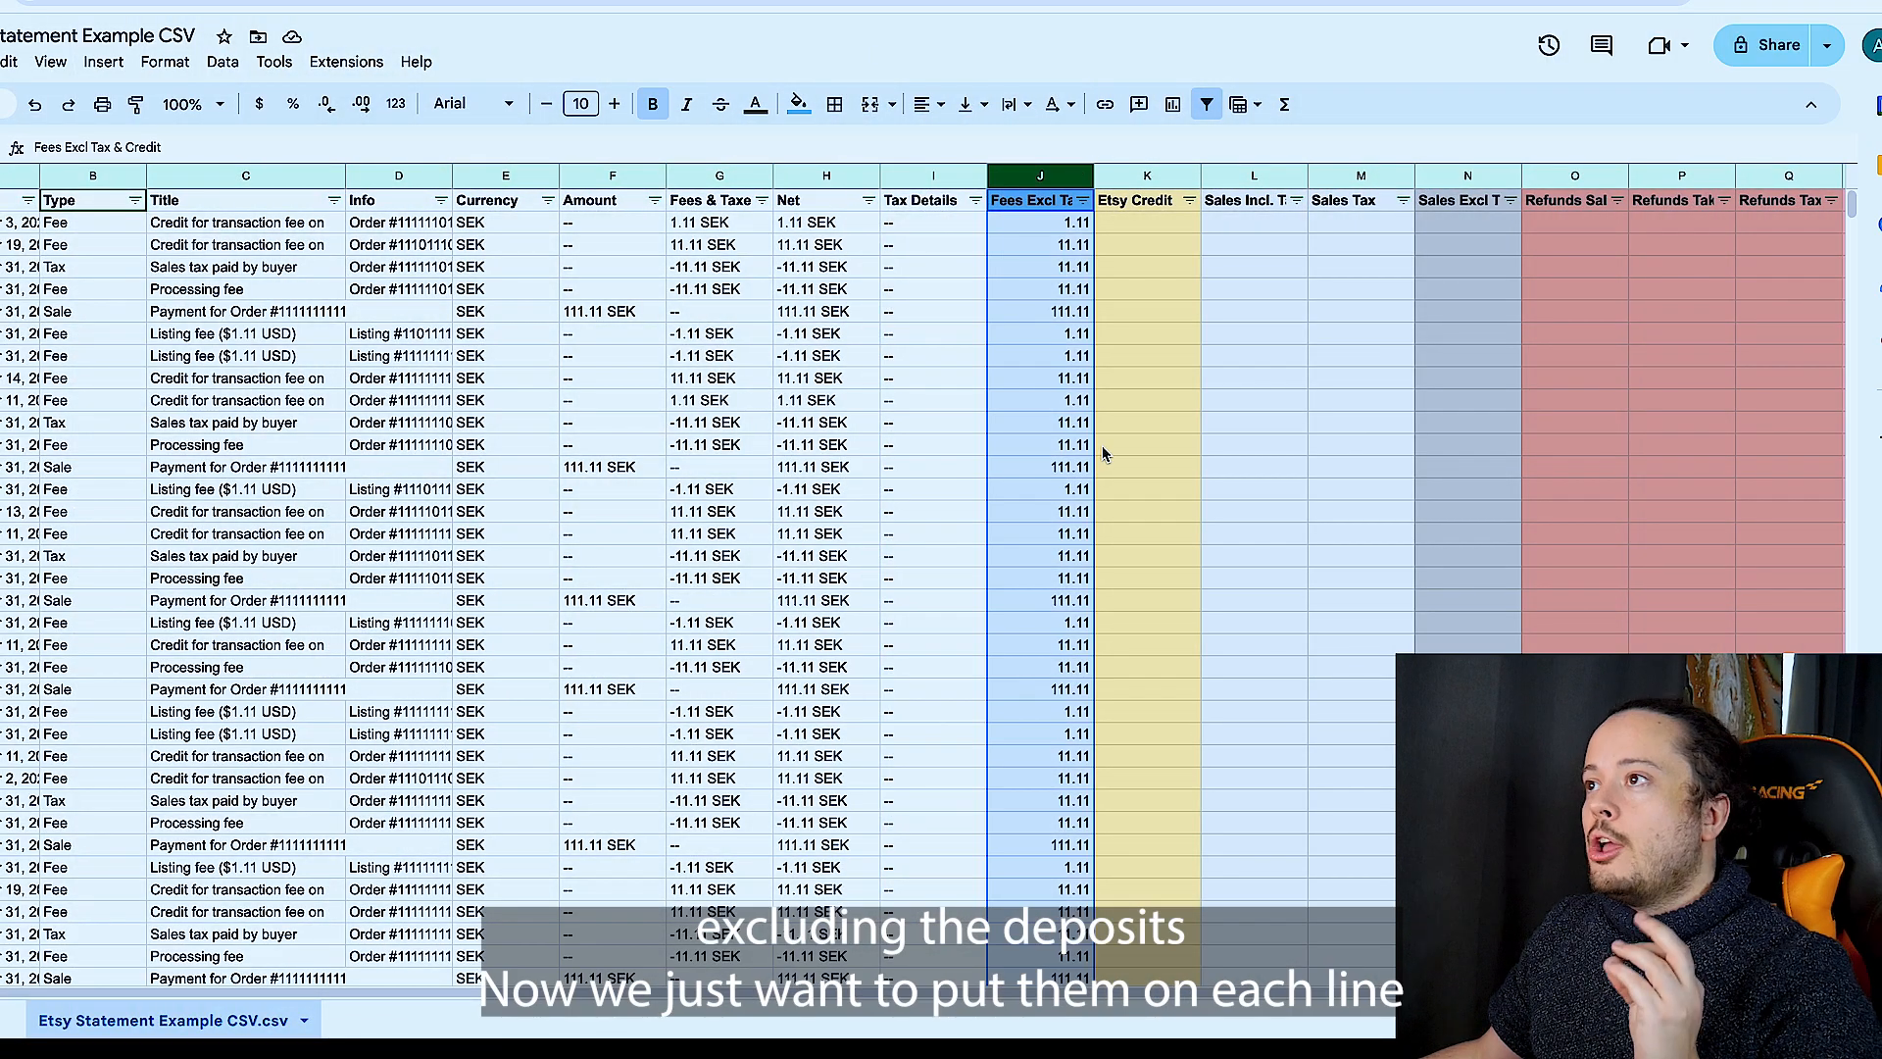
- Look across the unfiltered statement's category columns and examine the credit, tax and sale entries in the Title column
scroll(1166, 265, right, 5)
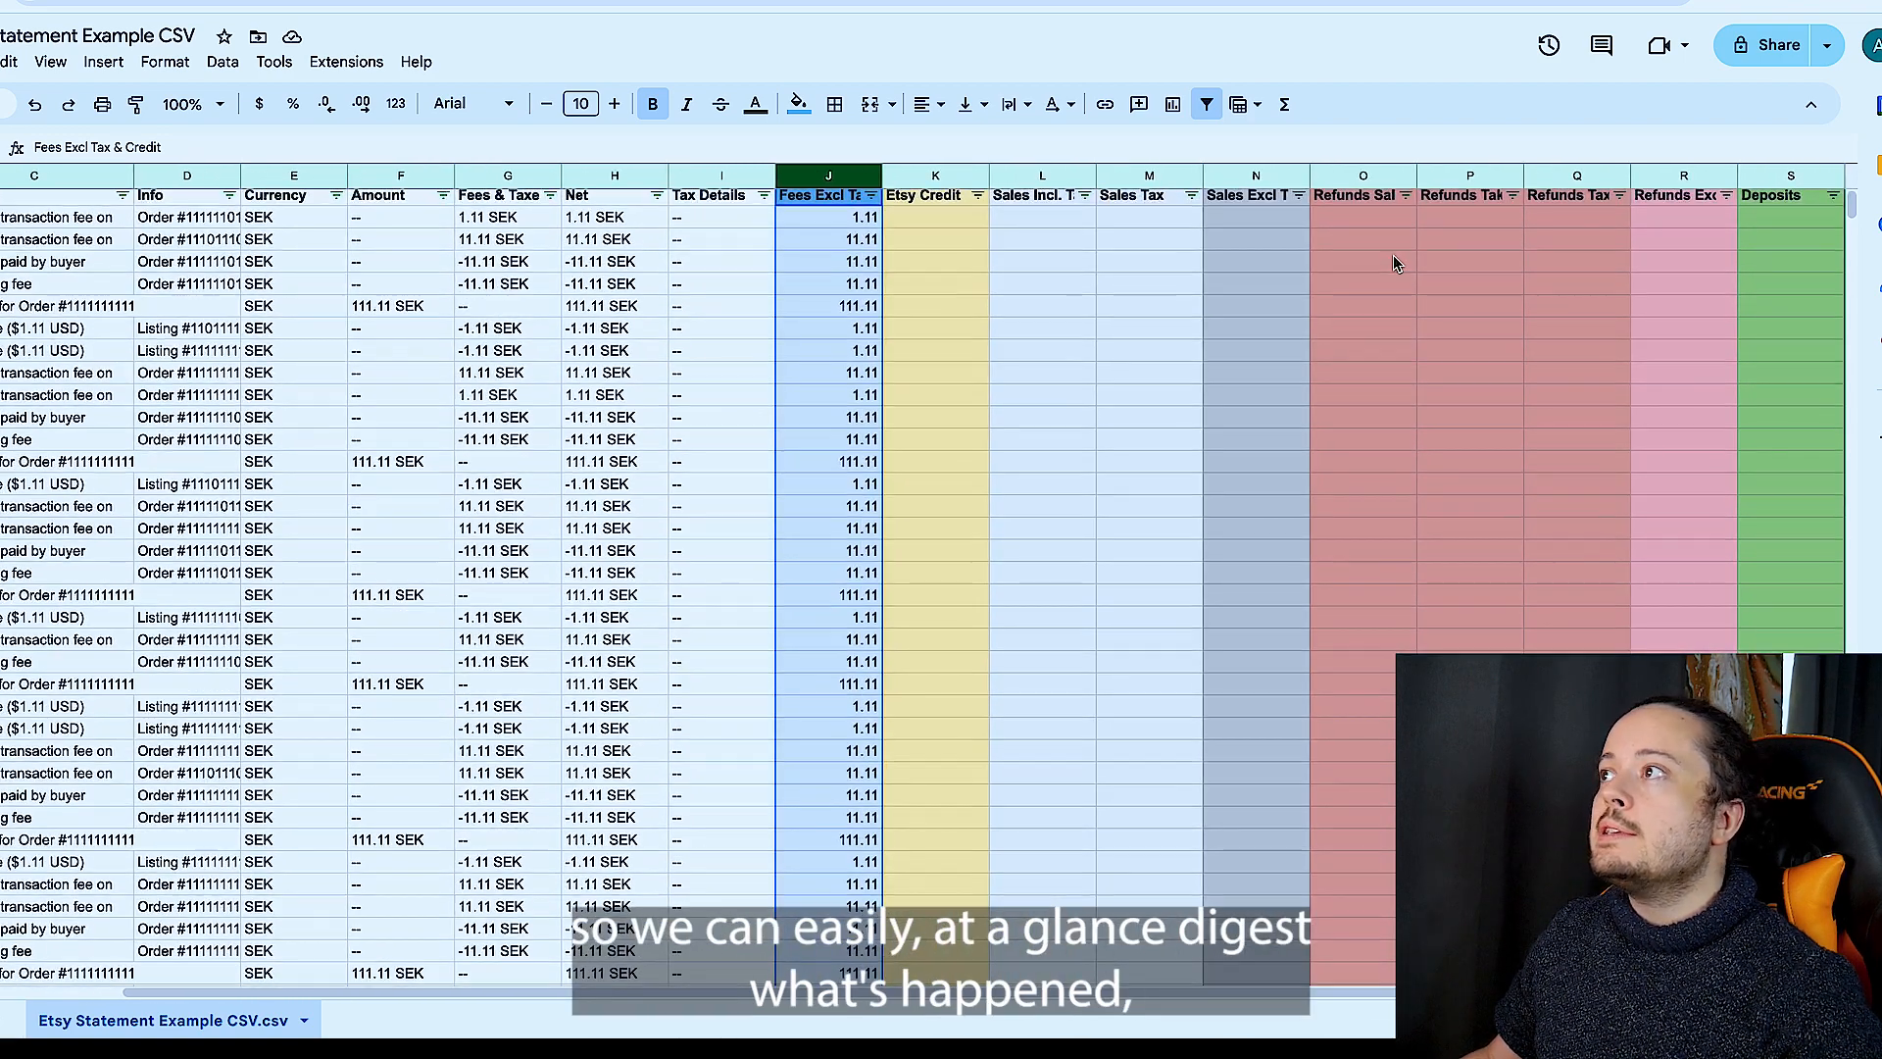
scroll(1396, 263, left, 2)
scroll(1396, 262, left, 3)
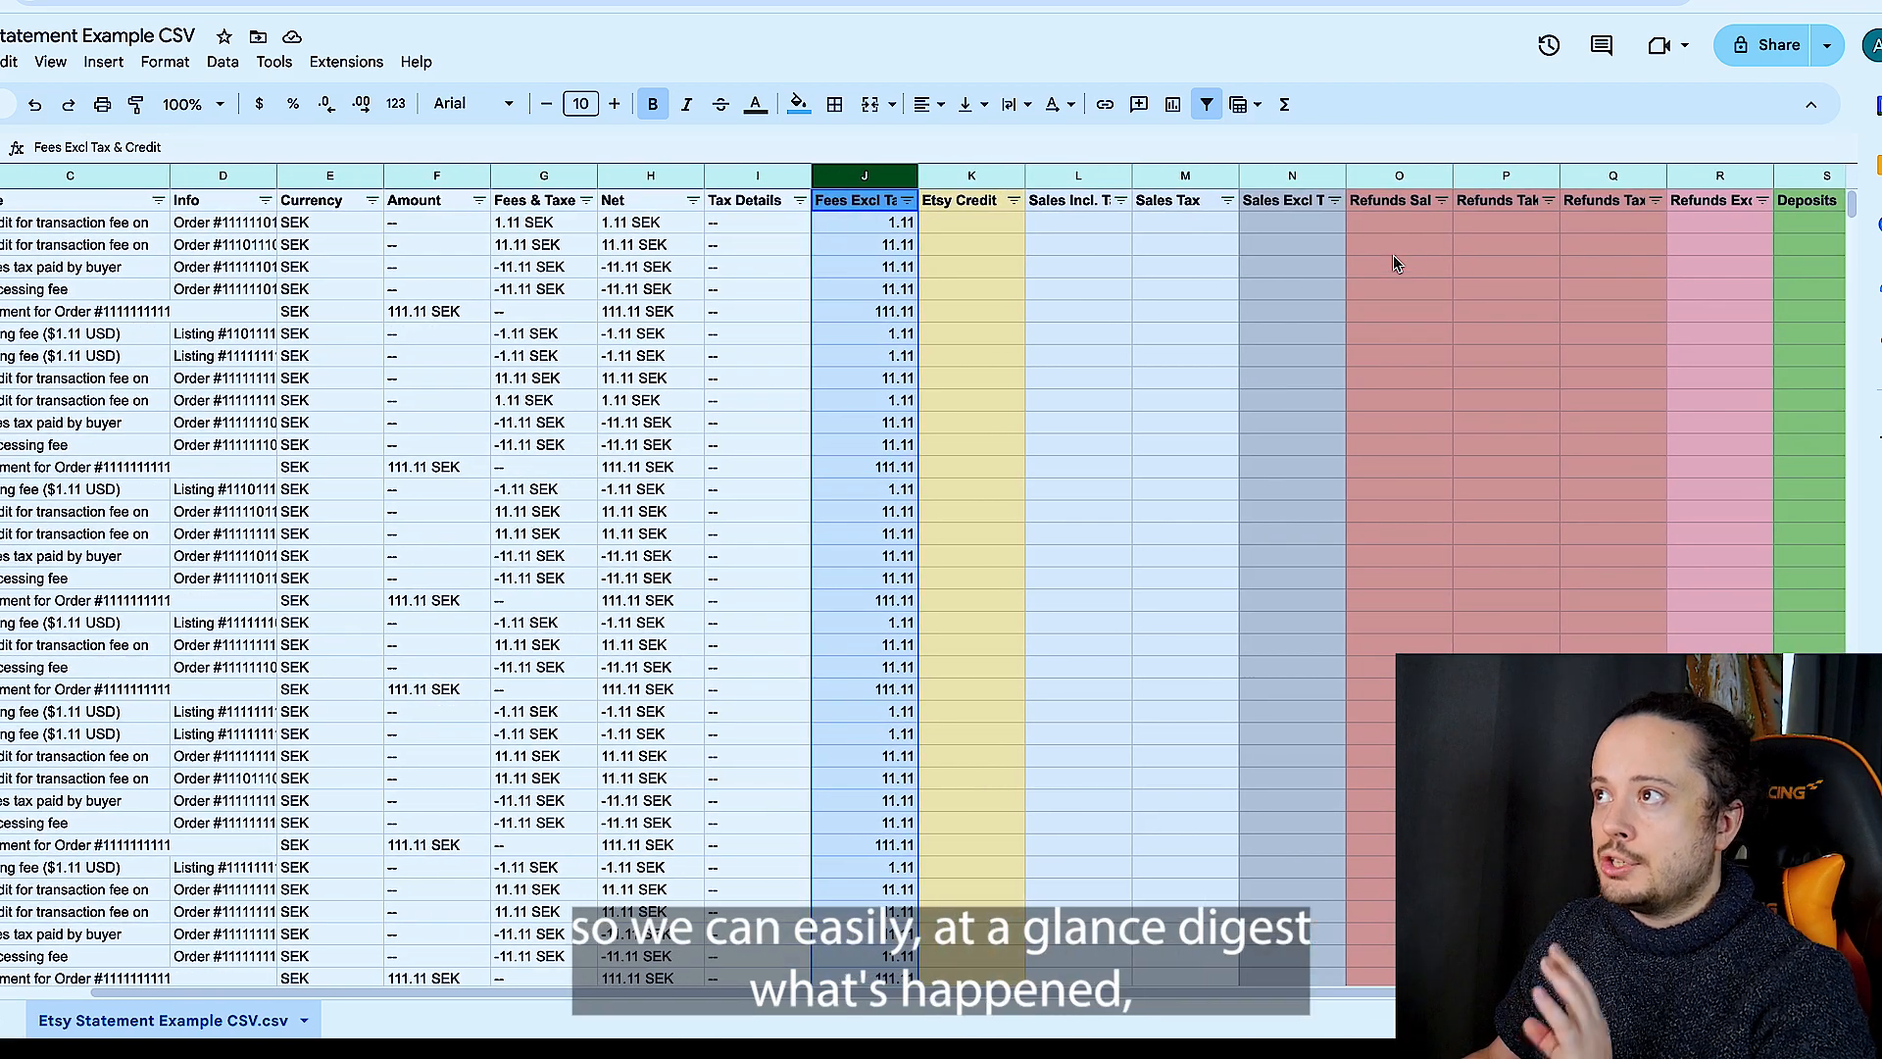
scroll(1392, 263, left, 2)
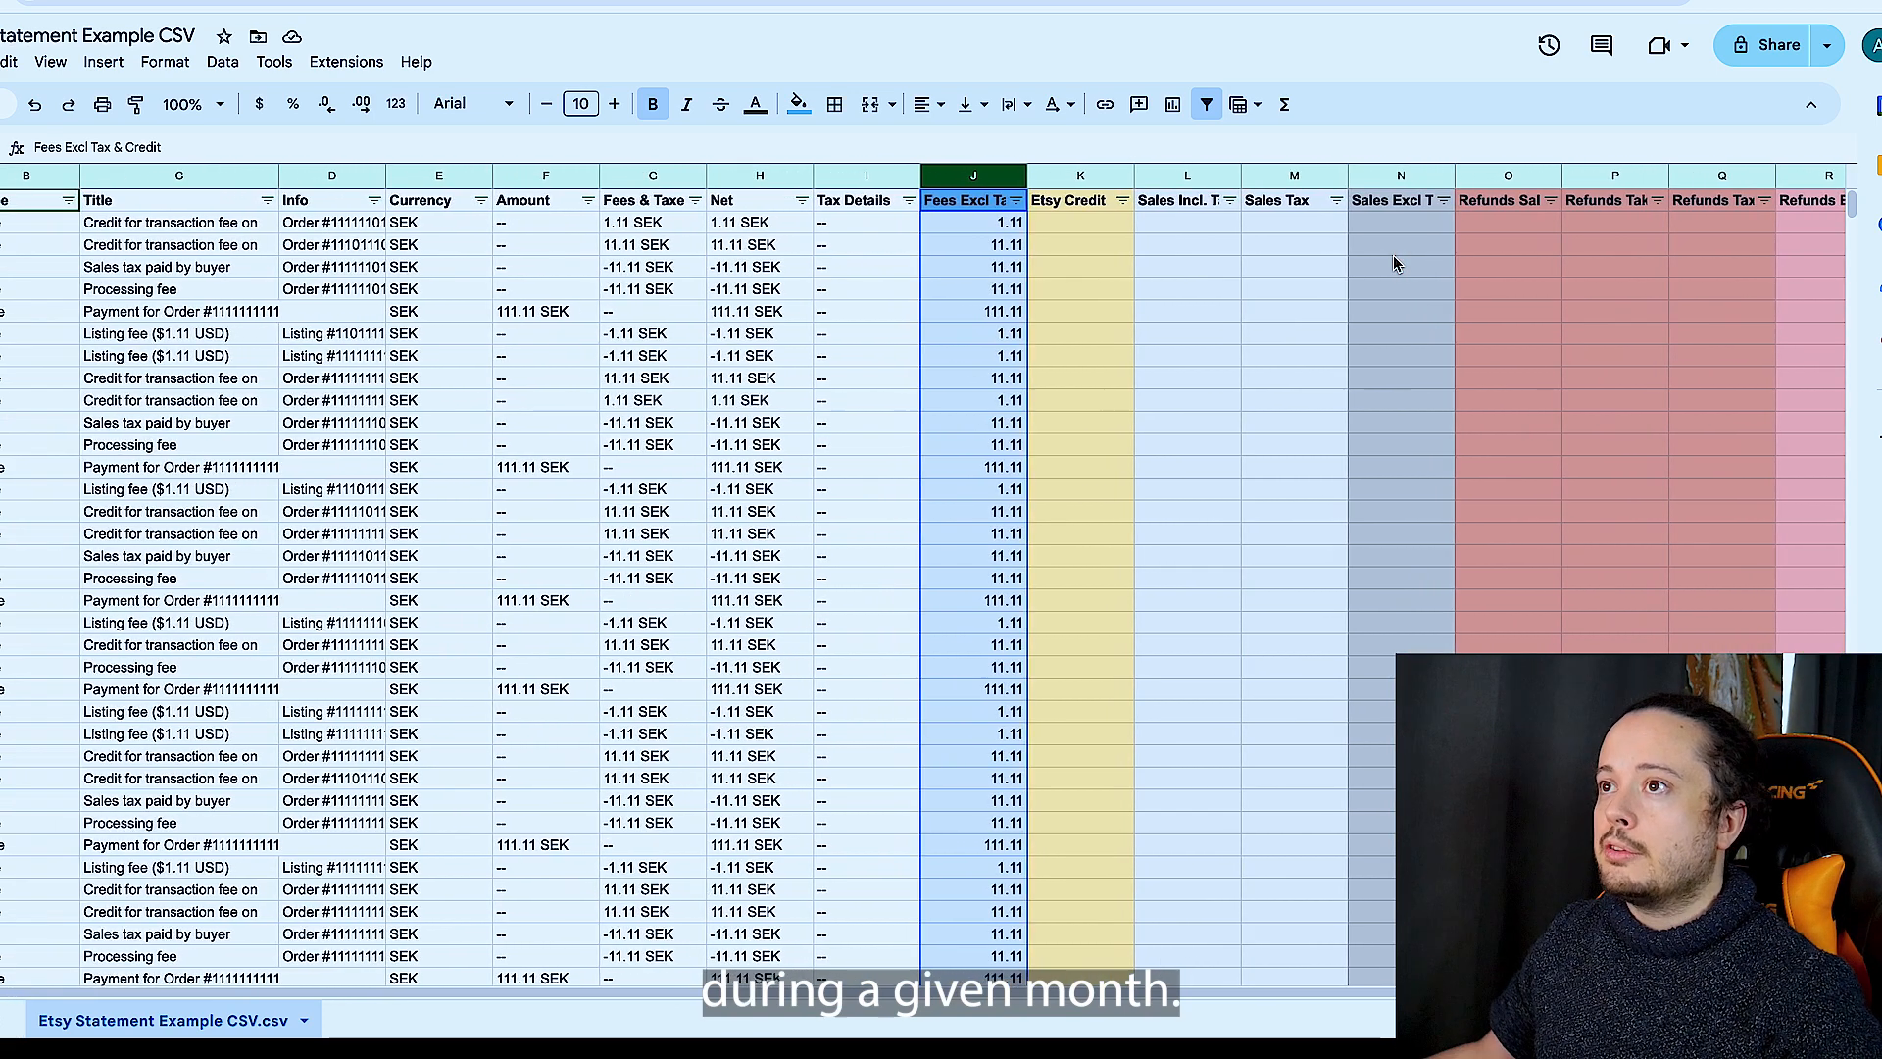
scroll(562, 410, left, 2)
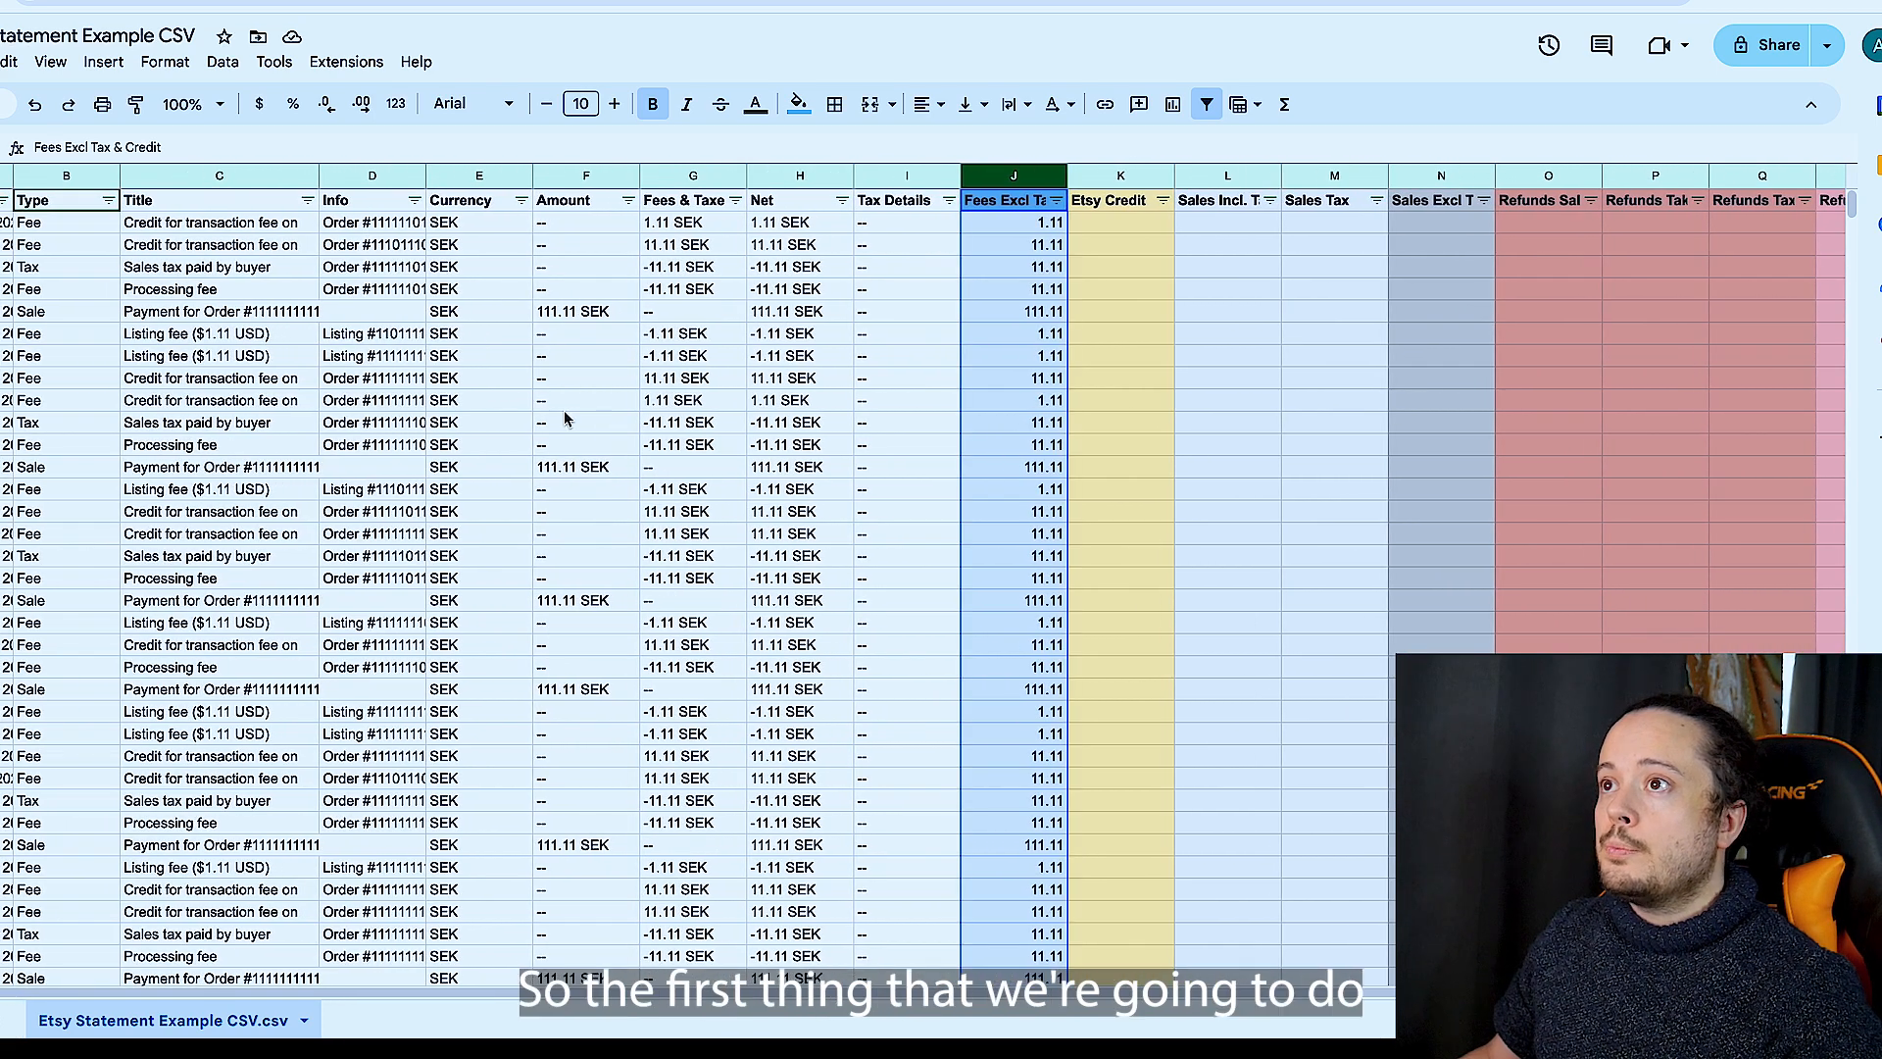
right_click(562, 410)
click(271, 294)
click(152, 228)
double_click(159, 223)
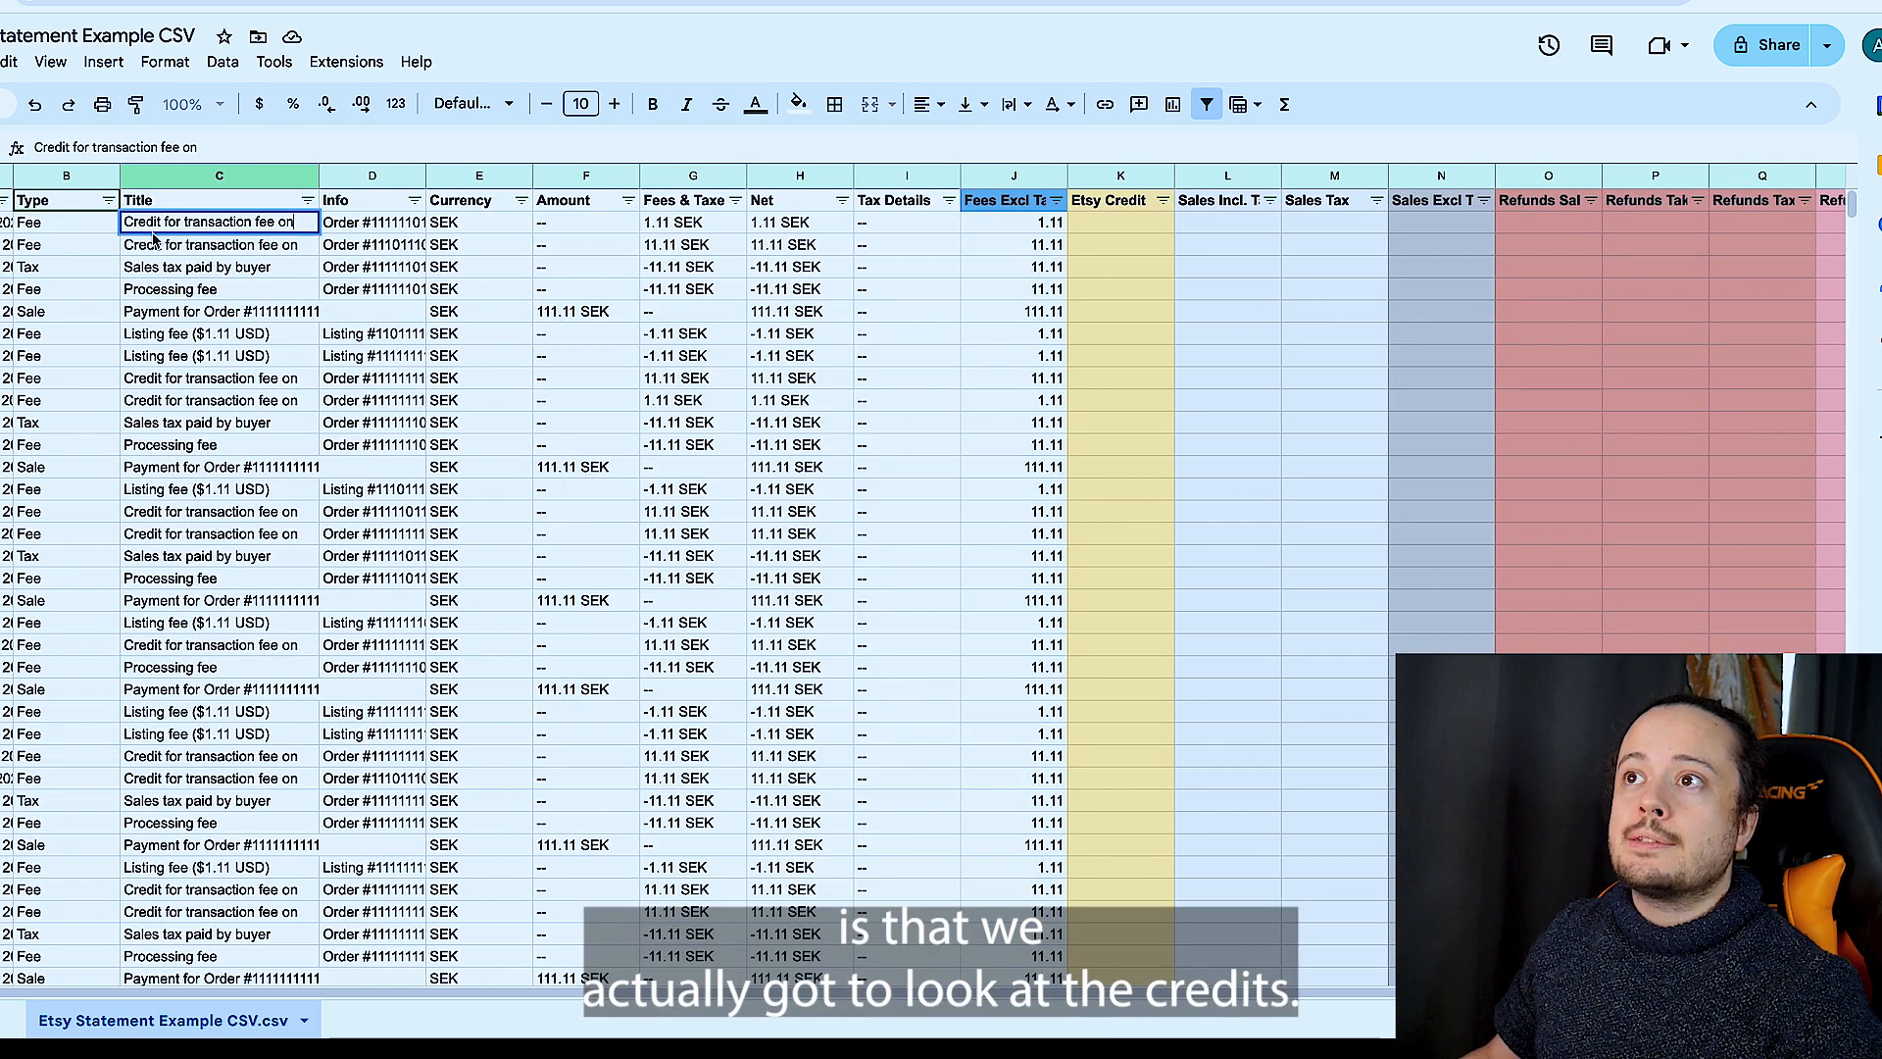
click(309, 314)
scroll(240, 285, left, 1)
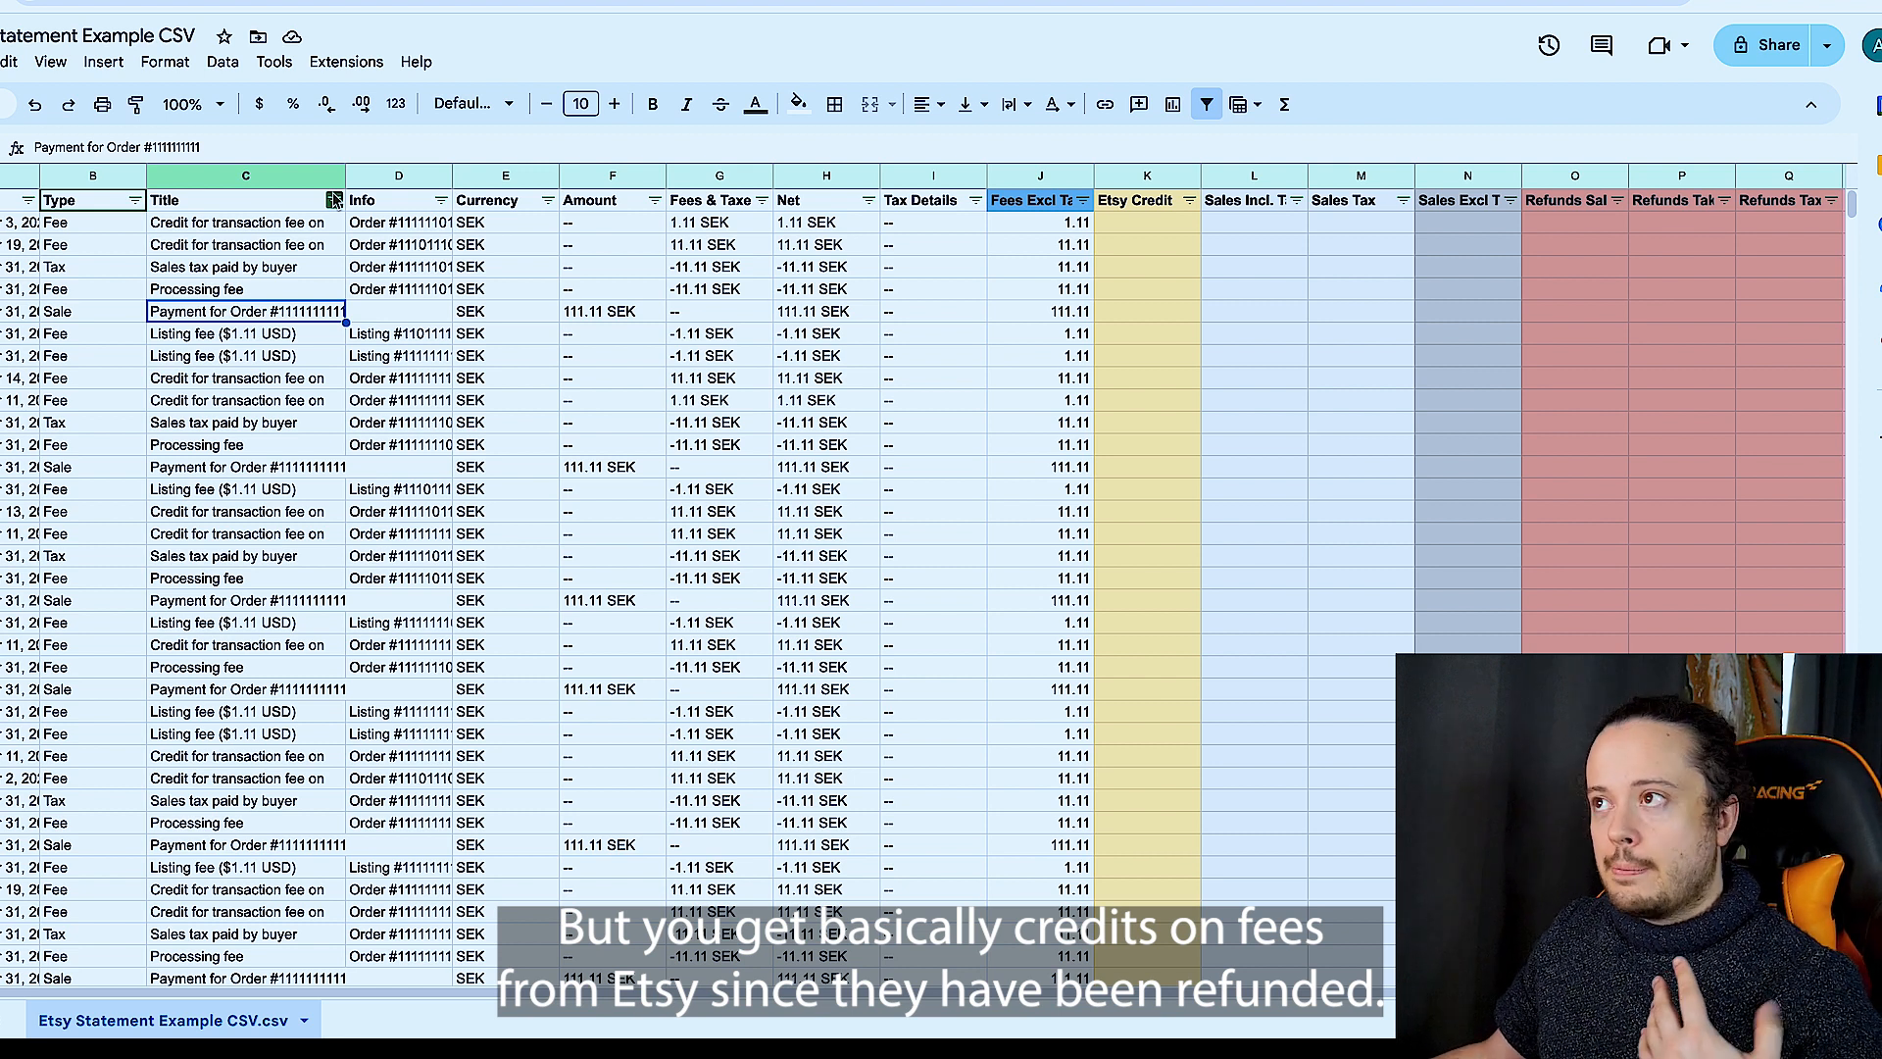
key(Up)
key(Up)
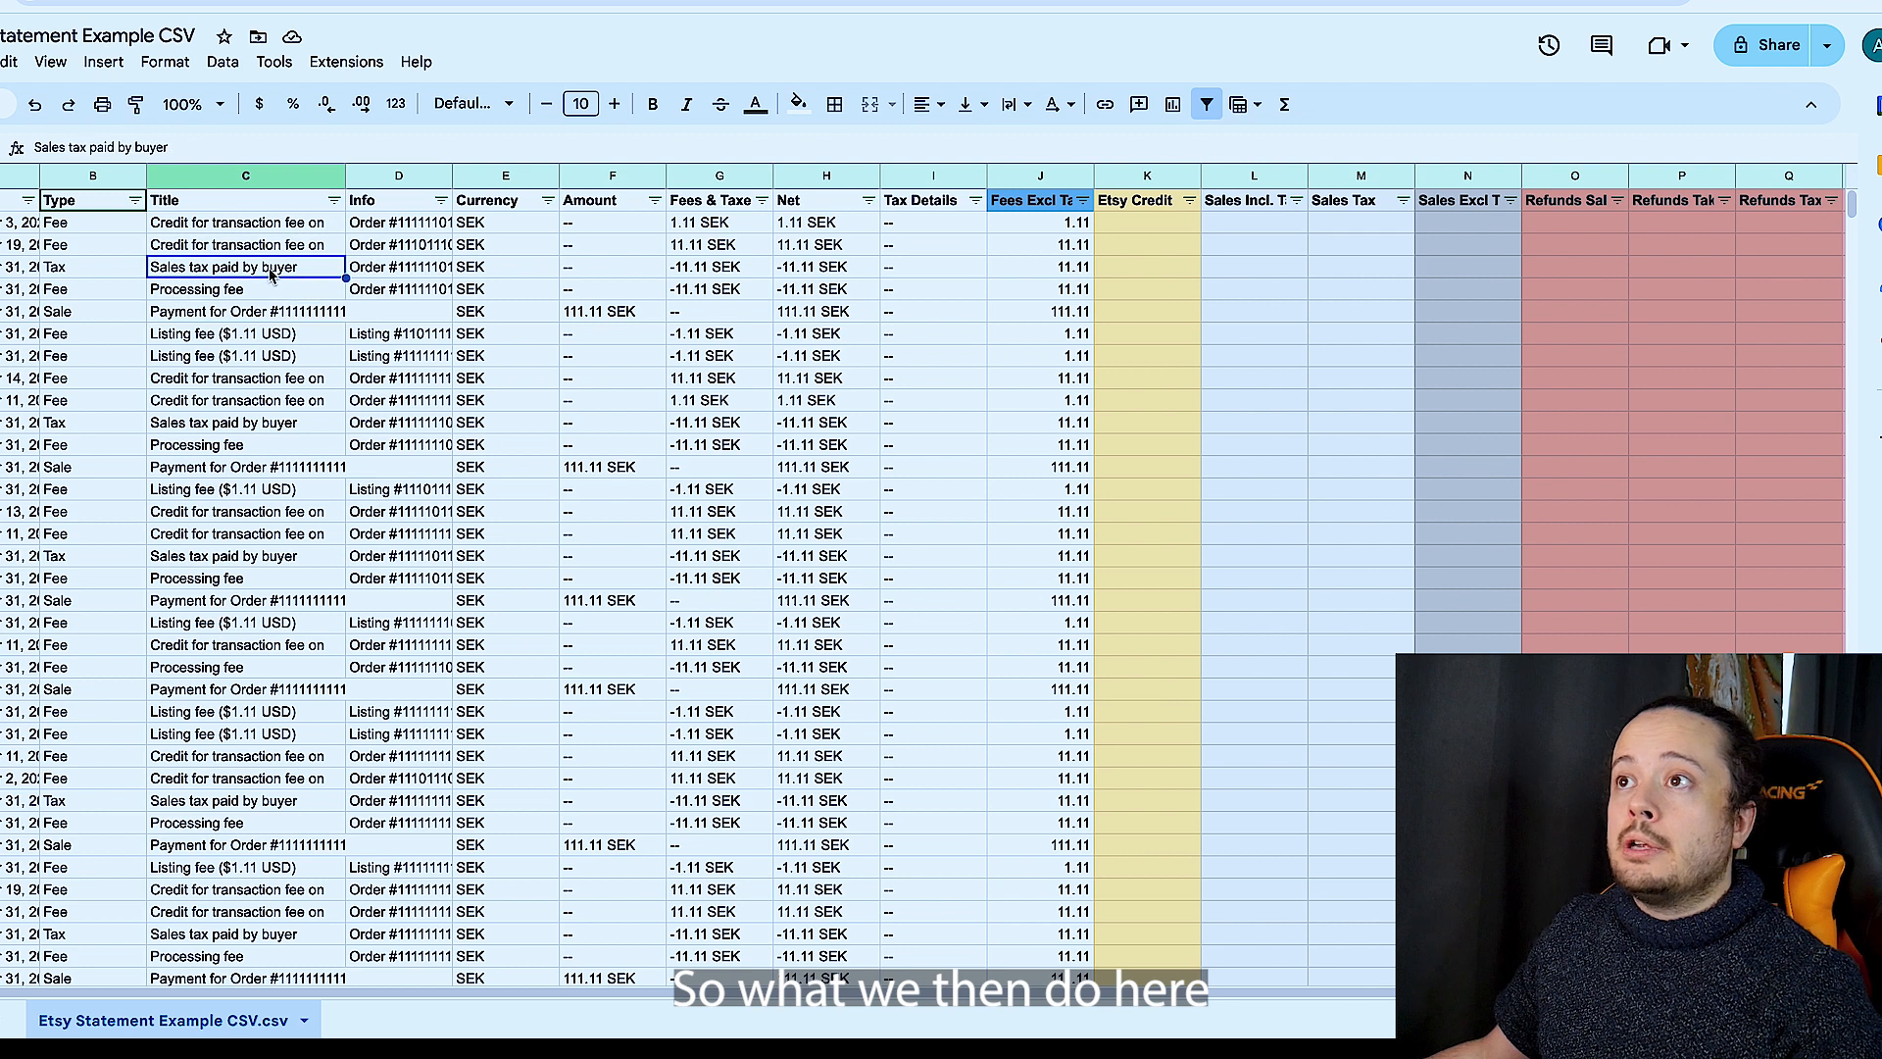
- Filter the Title column by condition to show only rows whose text contains "credit"
click(334, 200)
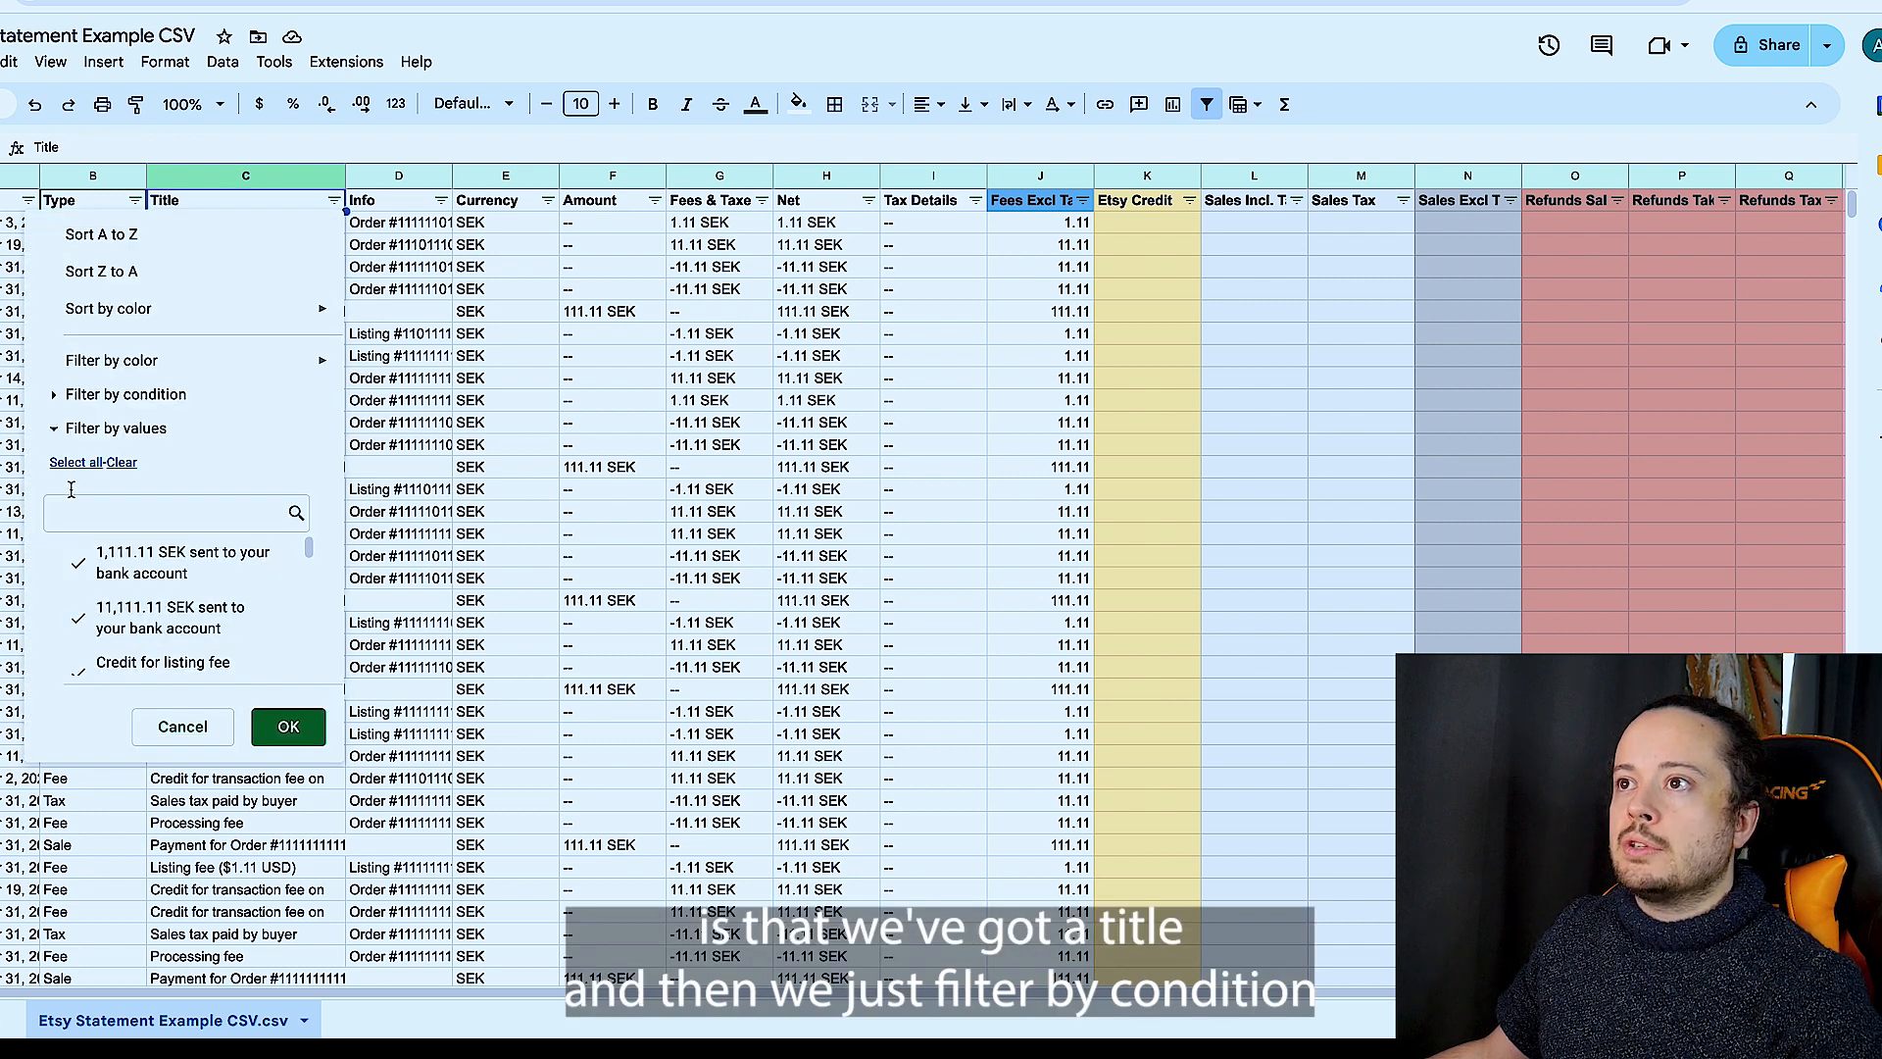
click(86, 395)
click(103, 436)
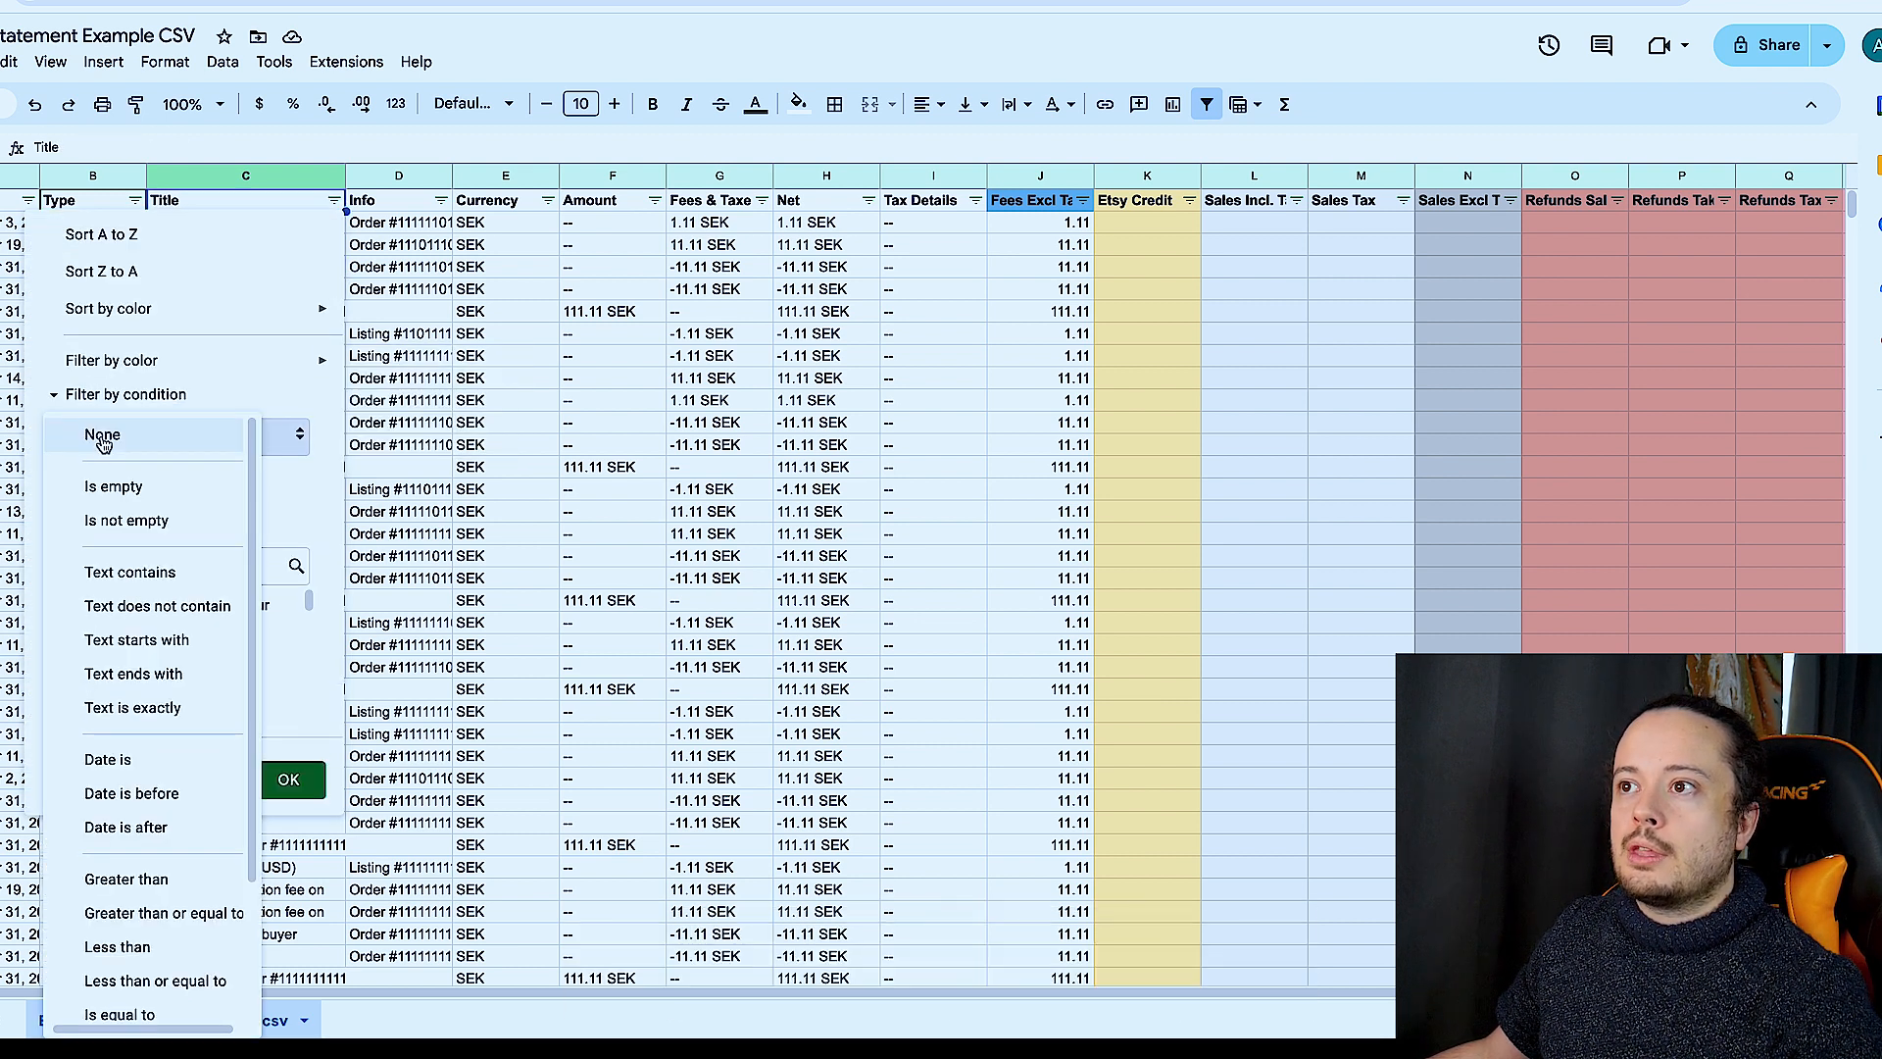
click(182, 575)
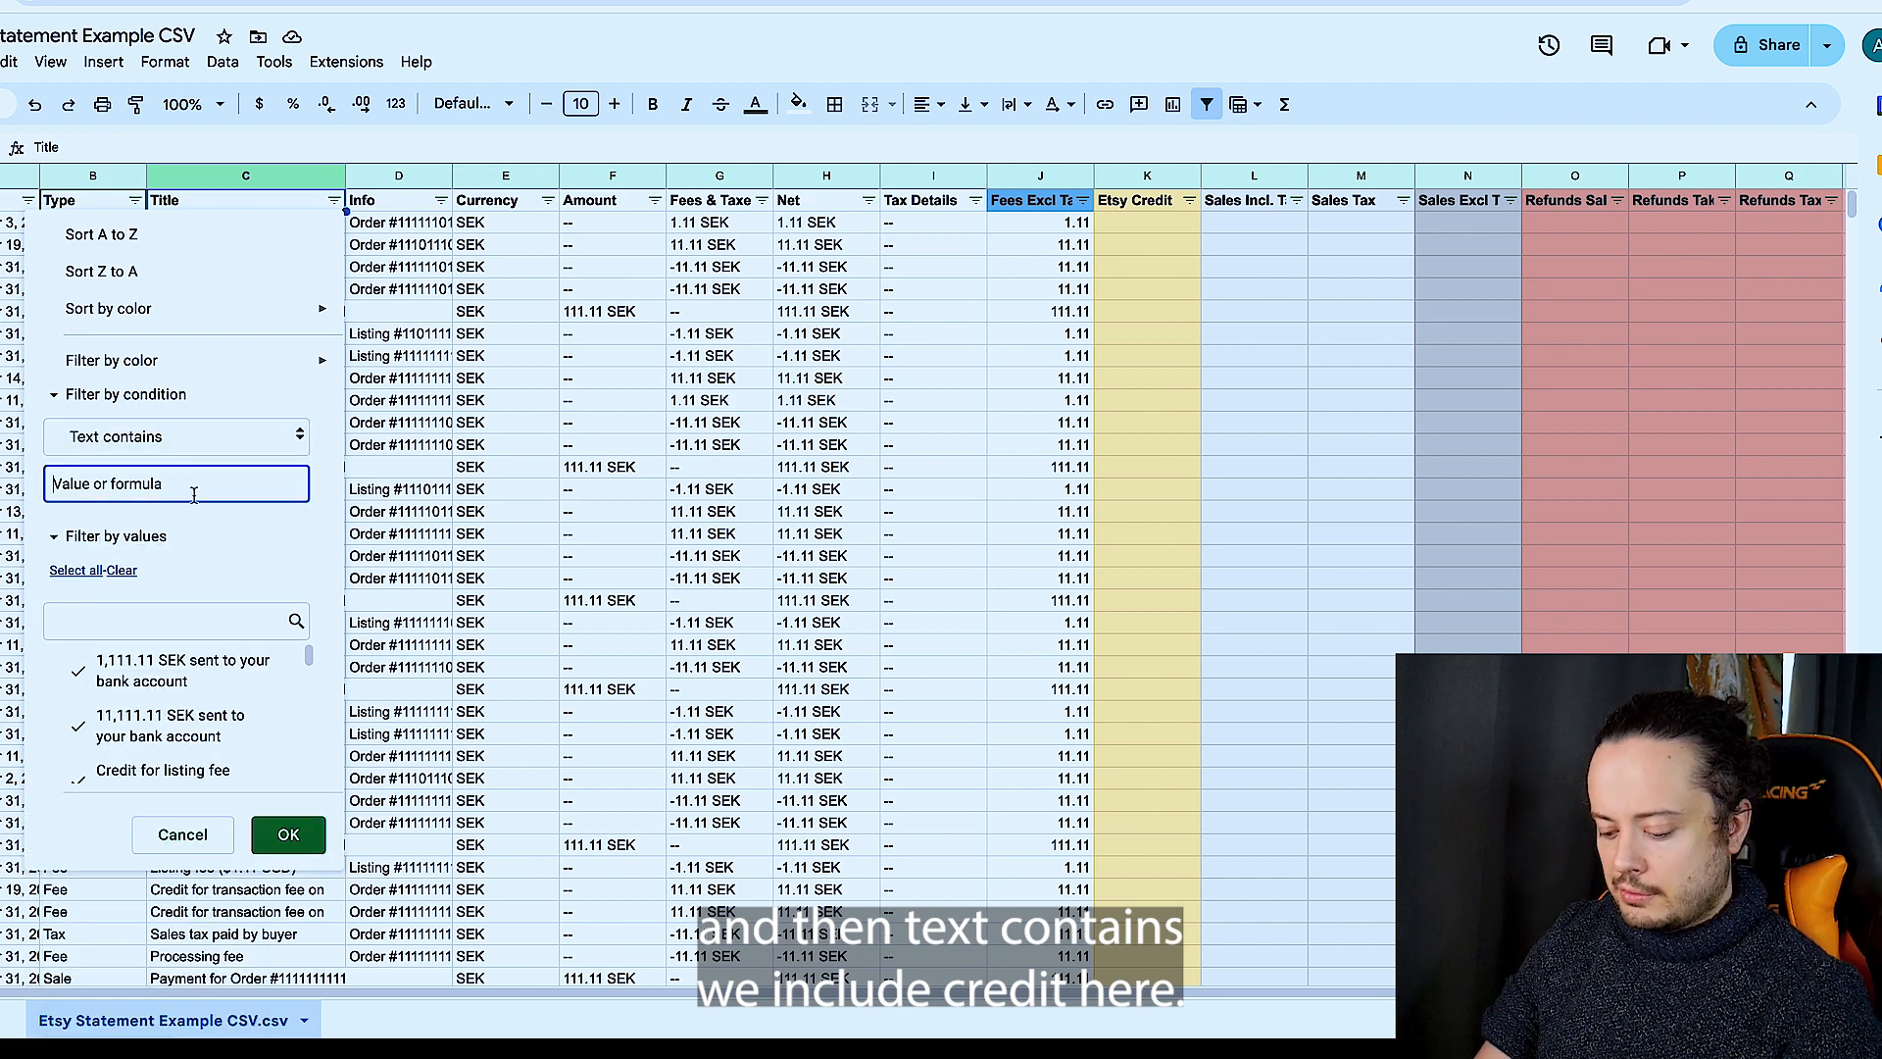
text(credit)
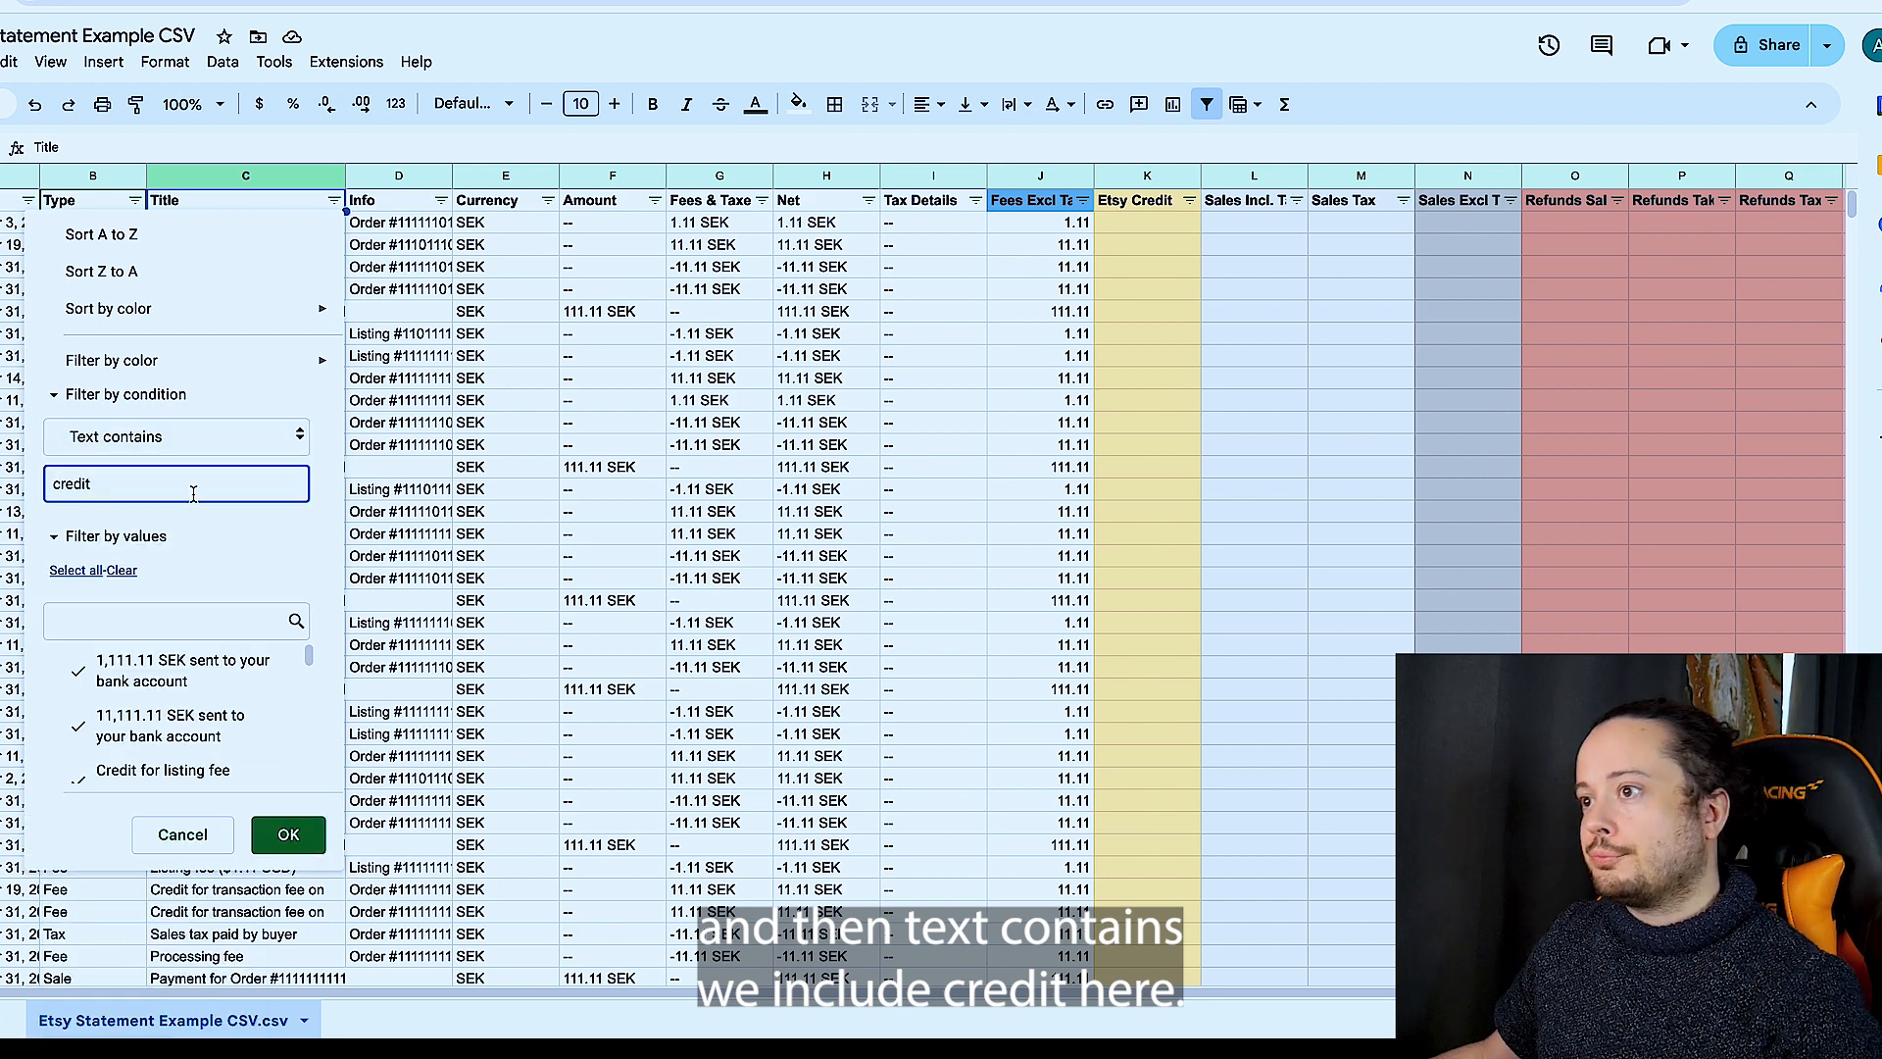
key(Return)
- Move all amounts of the filtered credit rows from the Fees Excl Tax & Credit column into the Etsy Credit column
scroll(284, 441, down, 5)
scroll(283, 441, down, 6)
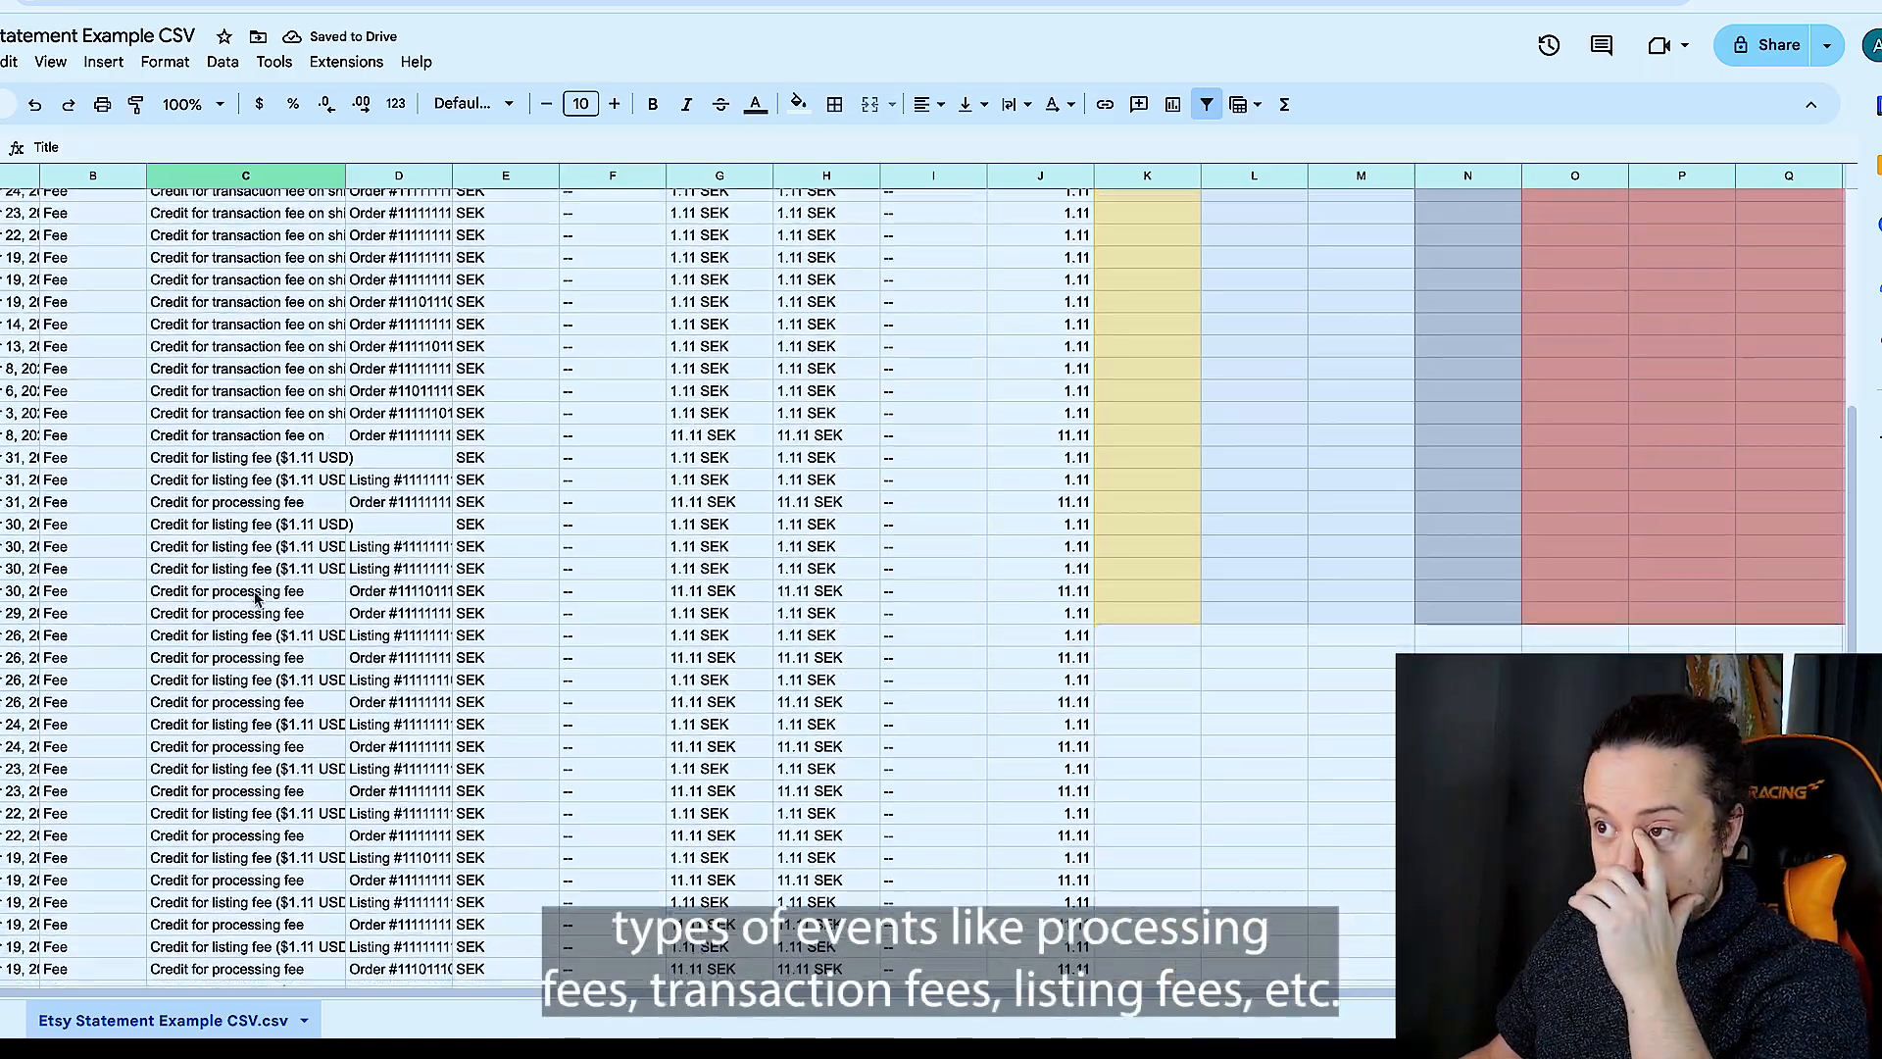
scroll(257, 597, down, 3)
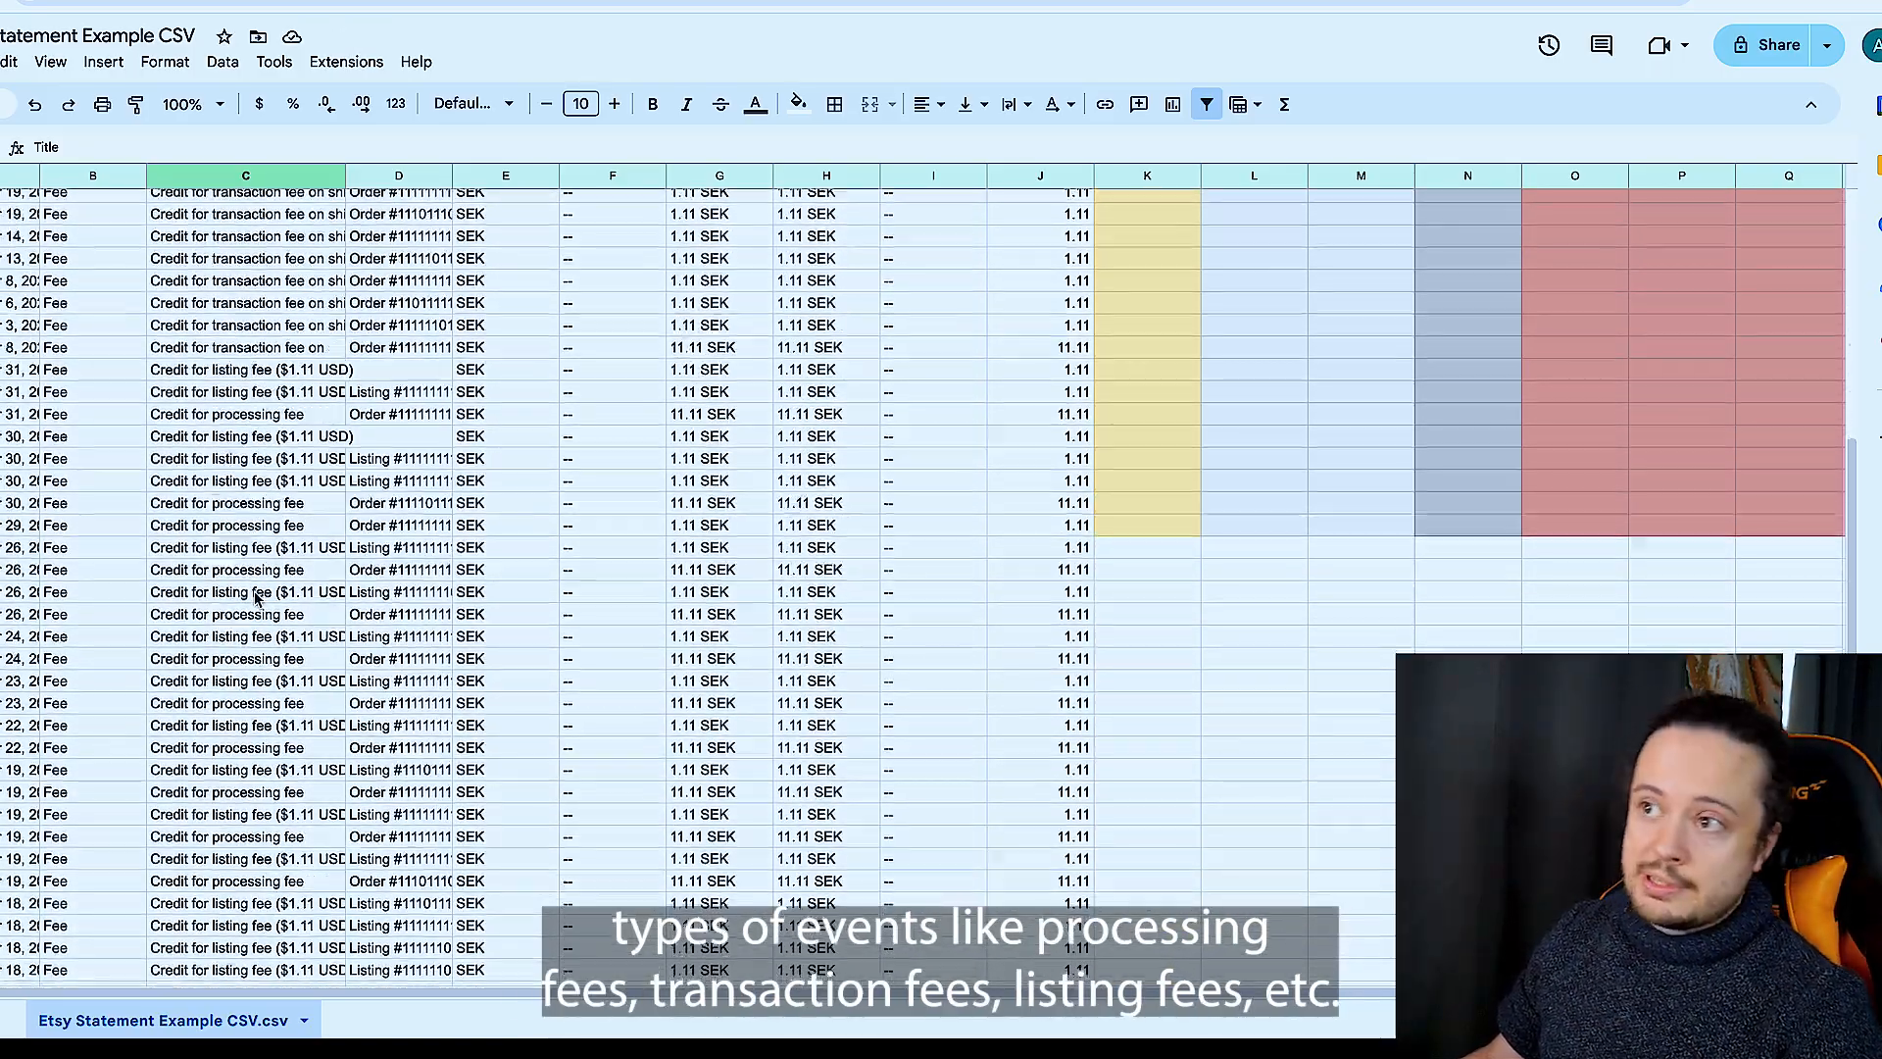
scroll(257, 598, down, 10)
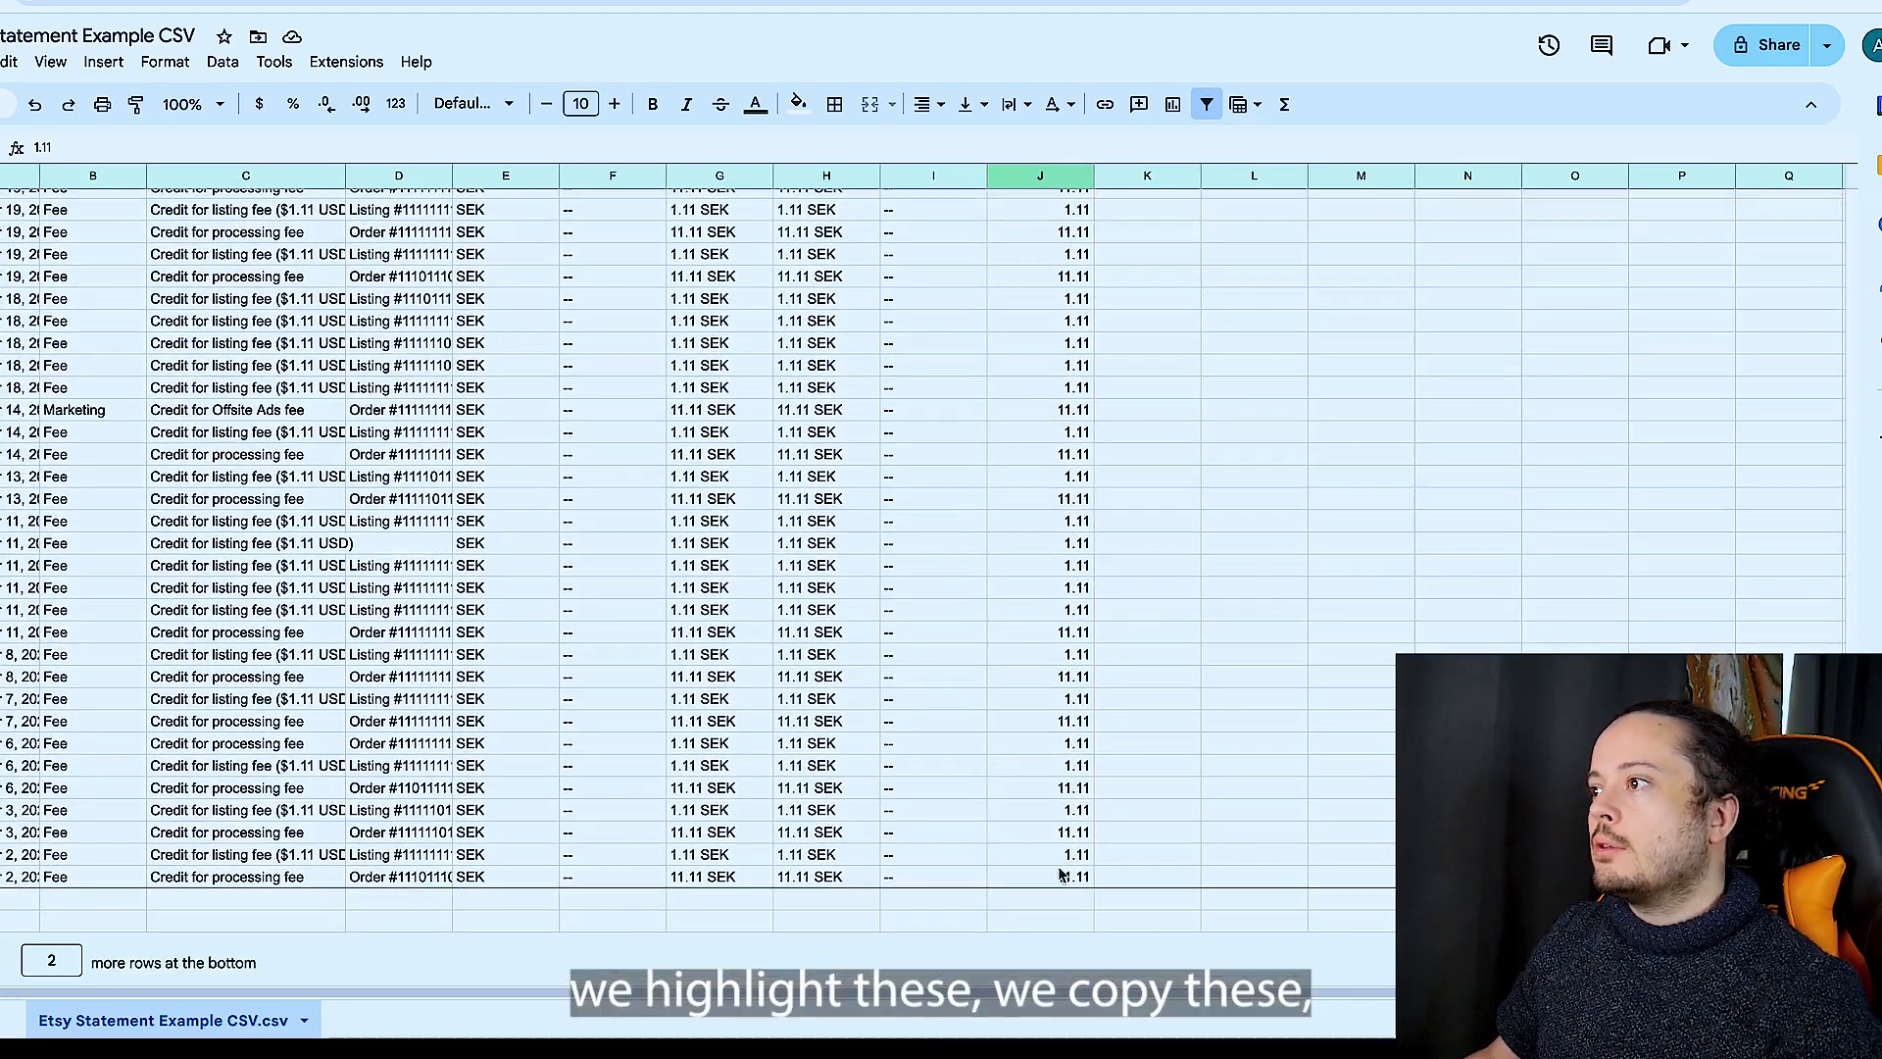
key(ctrl+shift+Up)
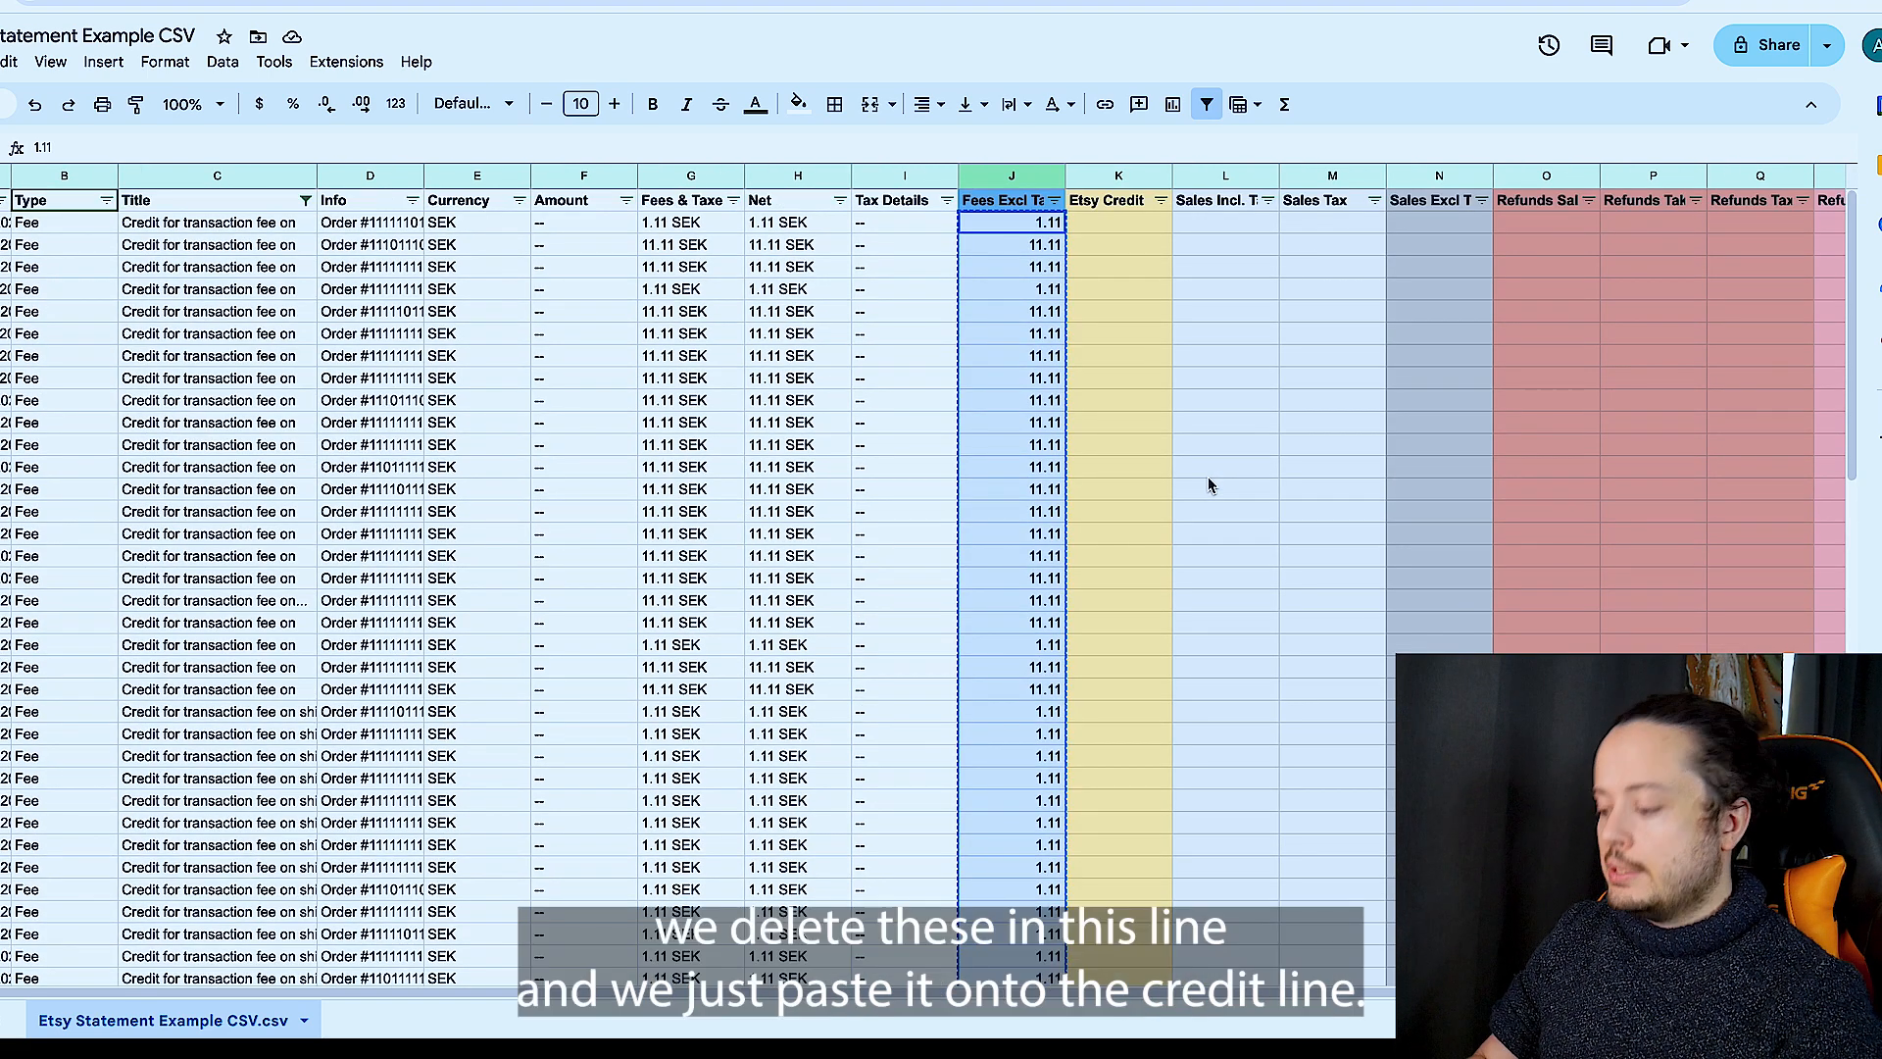
key(Delete)
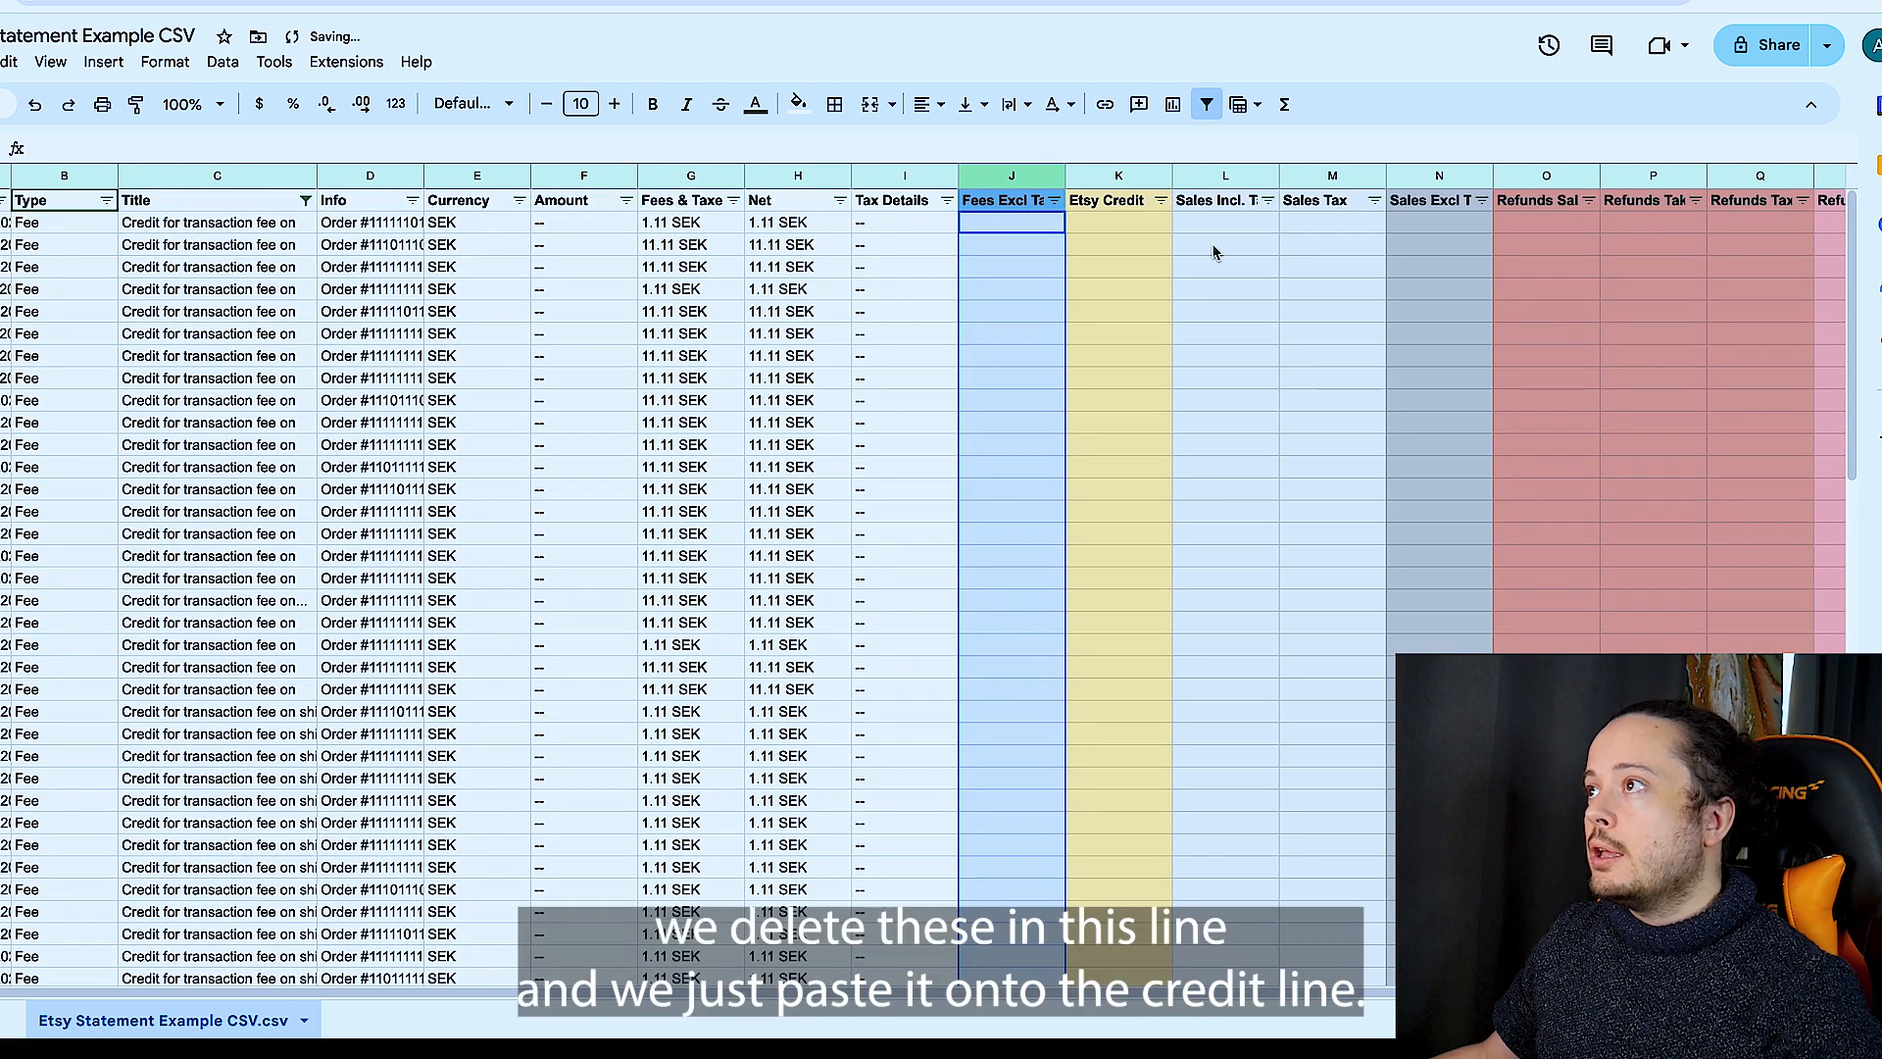
click(1102, 231)
text(1.11 11.11 11.11 1.11 11.11 11.11 11.11 11.11 11.11 11.11 11.11 11.11 11.11 11.11 11.11 11.11 11.11 11.11 11.11 1.11 11.11 11.11 1.11 1.11 1.11 1.11 1.11 1.11 1.11)
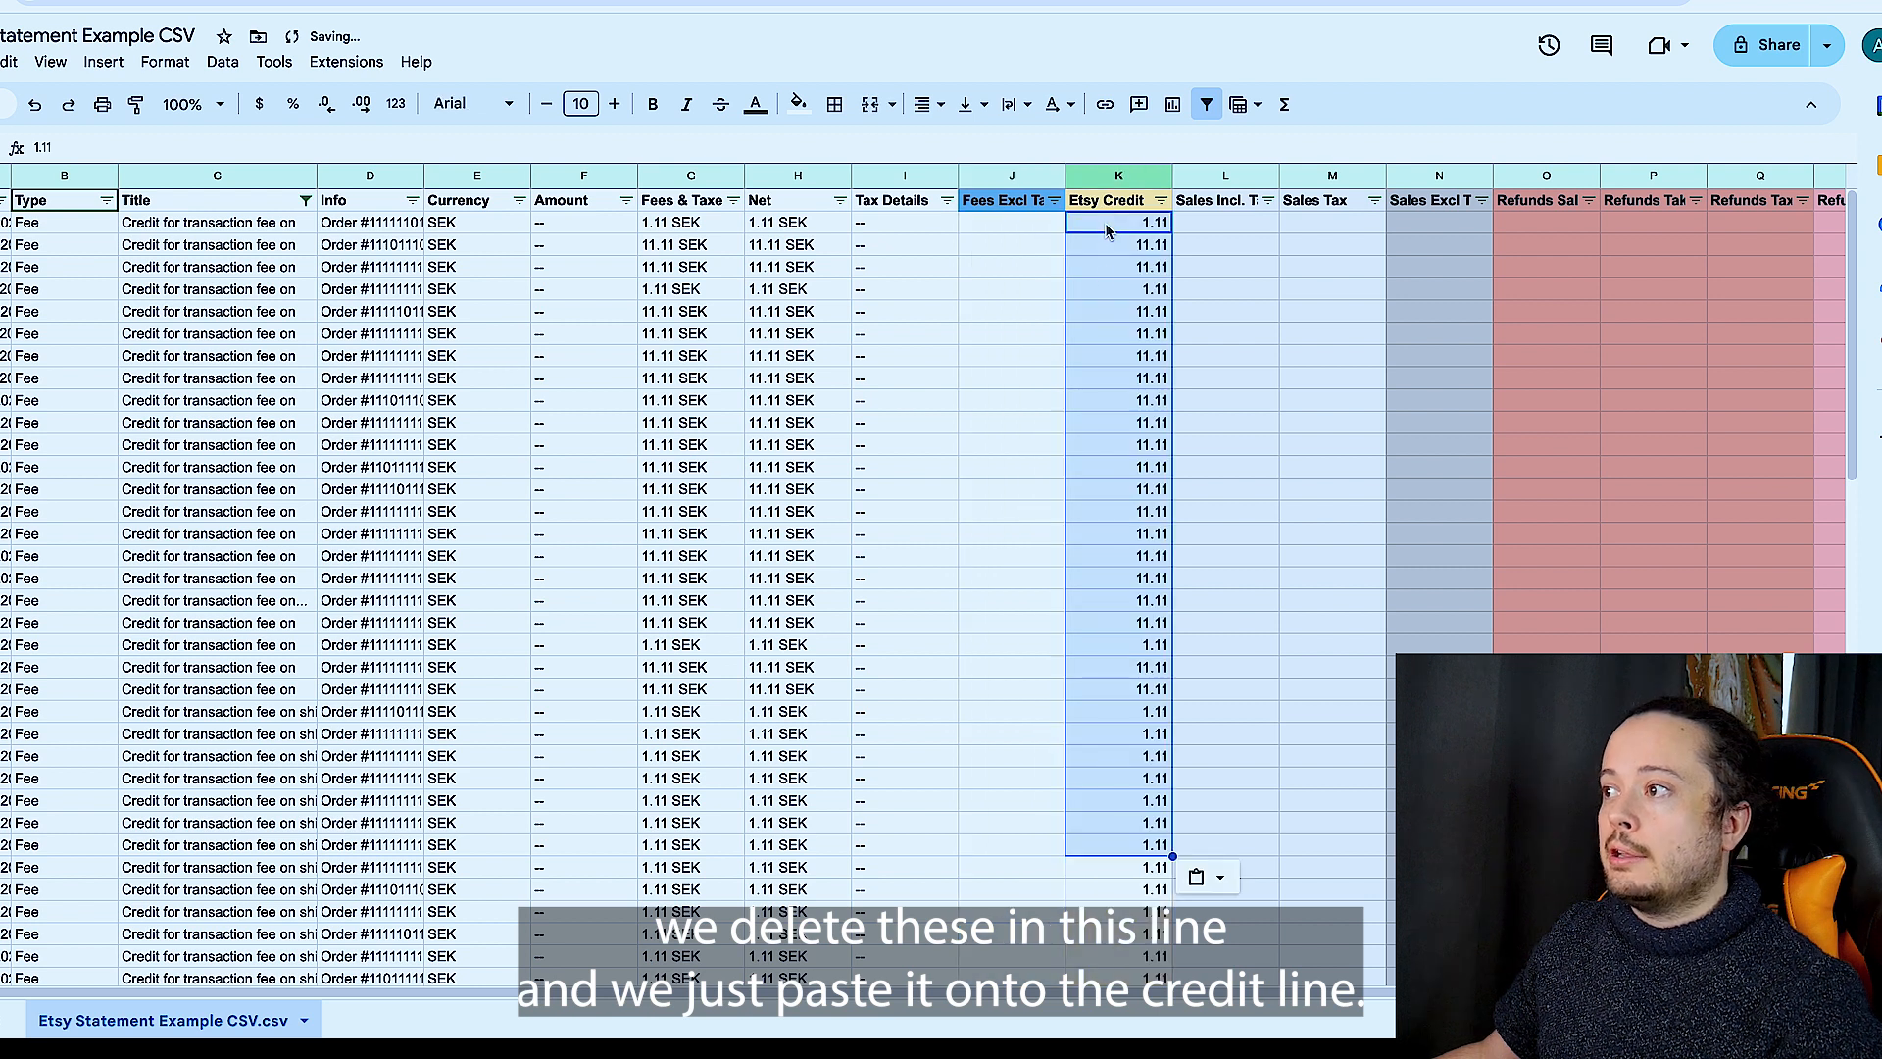
- Remove the "credit" text condition from the Title column by setting its filter condition to None
scroll(937, 365, right, 1)
scroll(937, 365, left, 2)
click(334, 200)
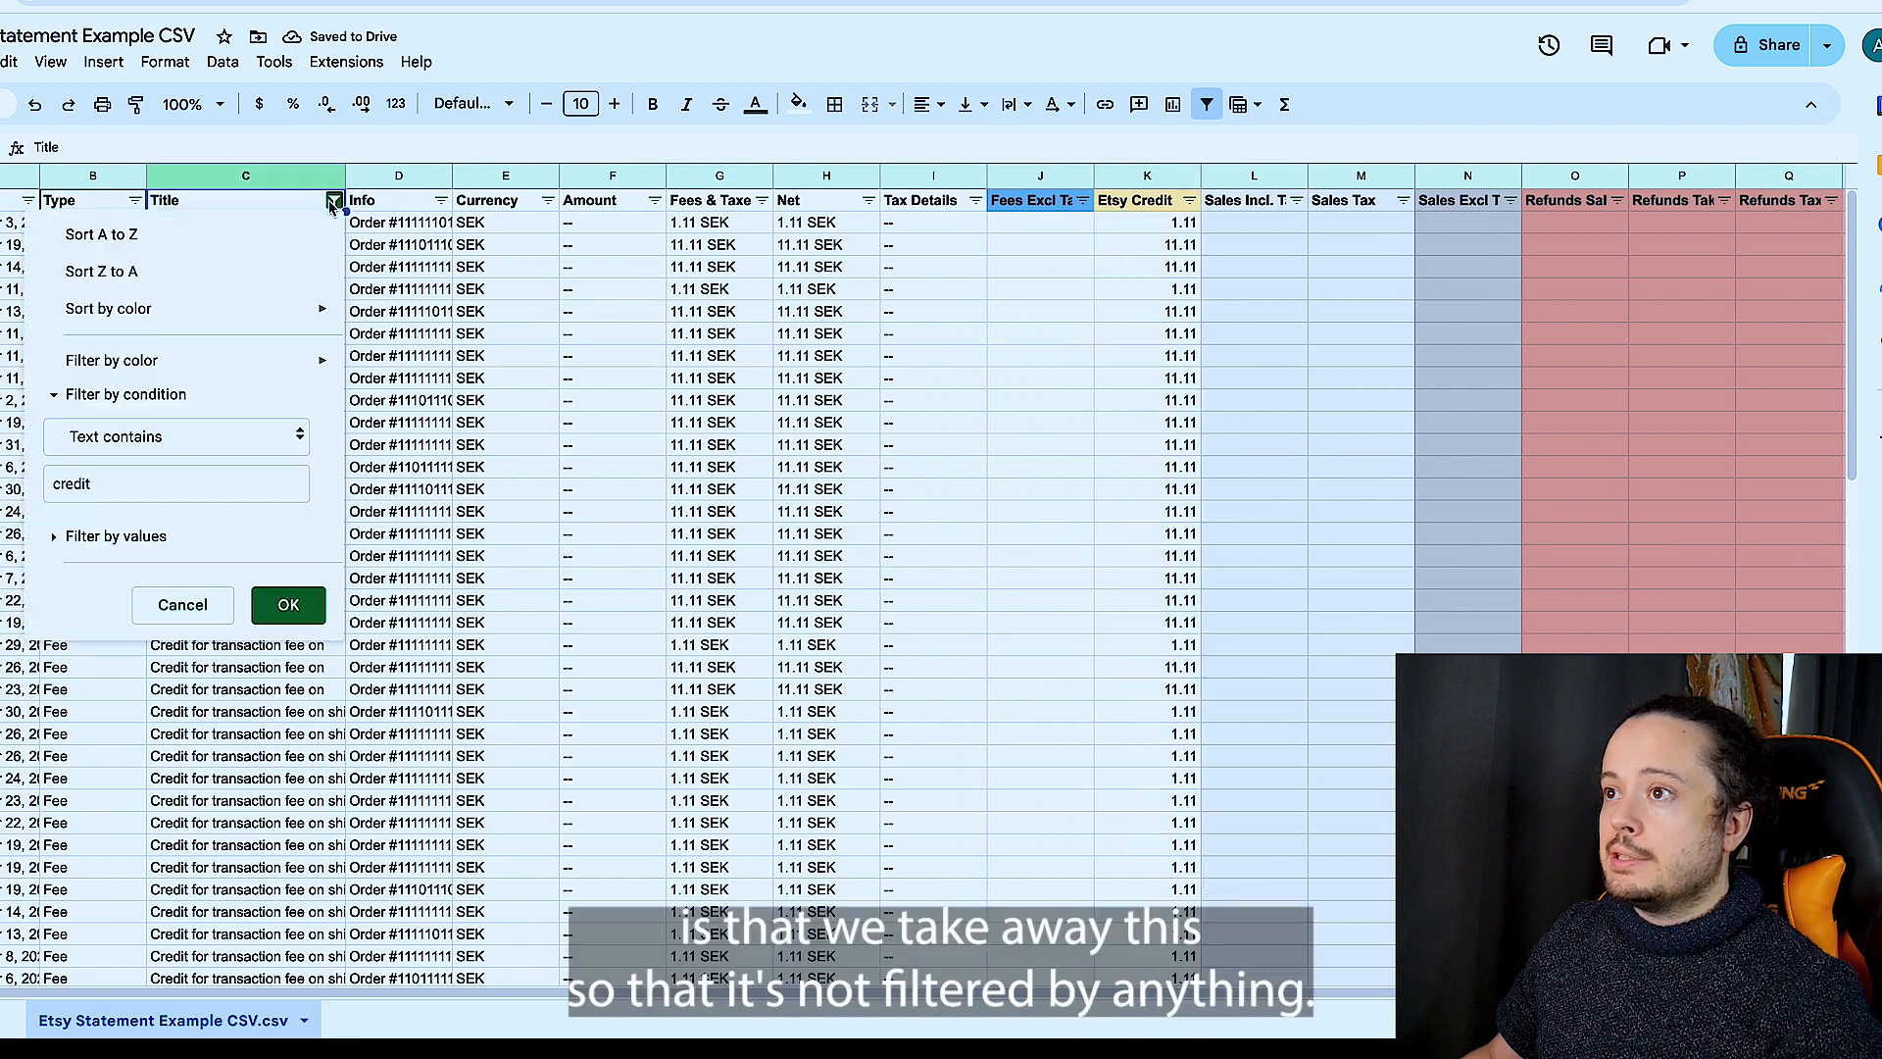
click(134, 449)
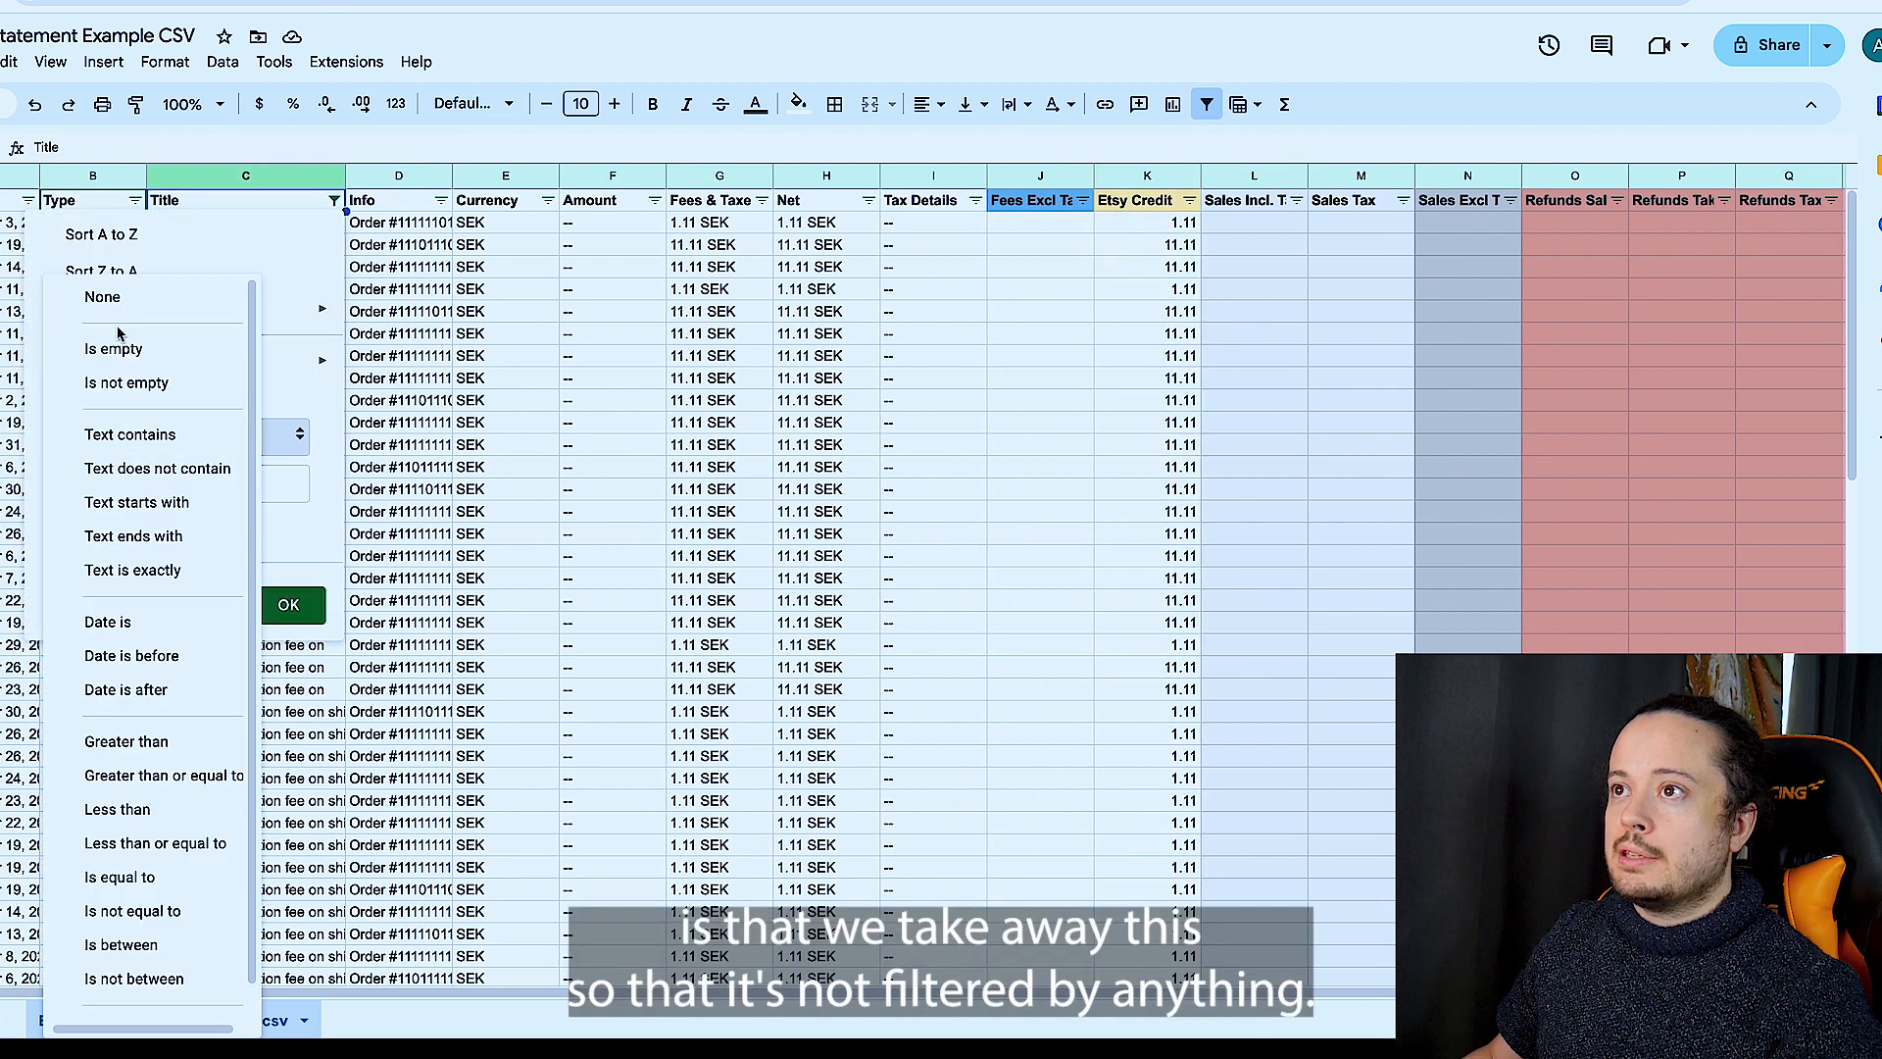
click(123, 294)
click(300, 554)
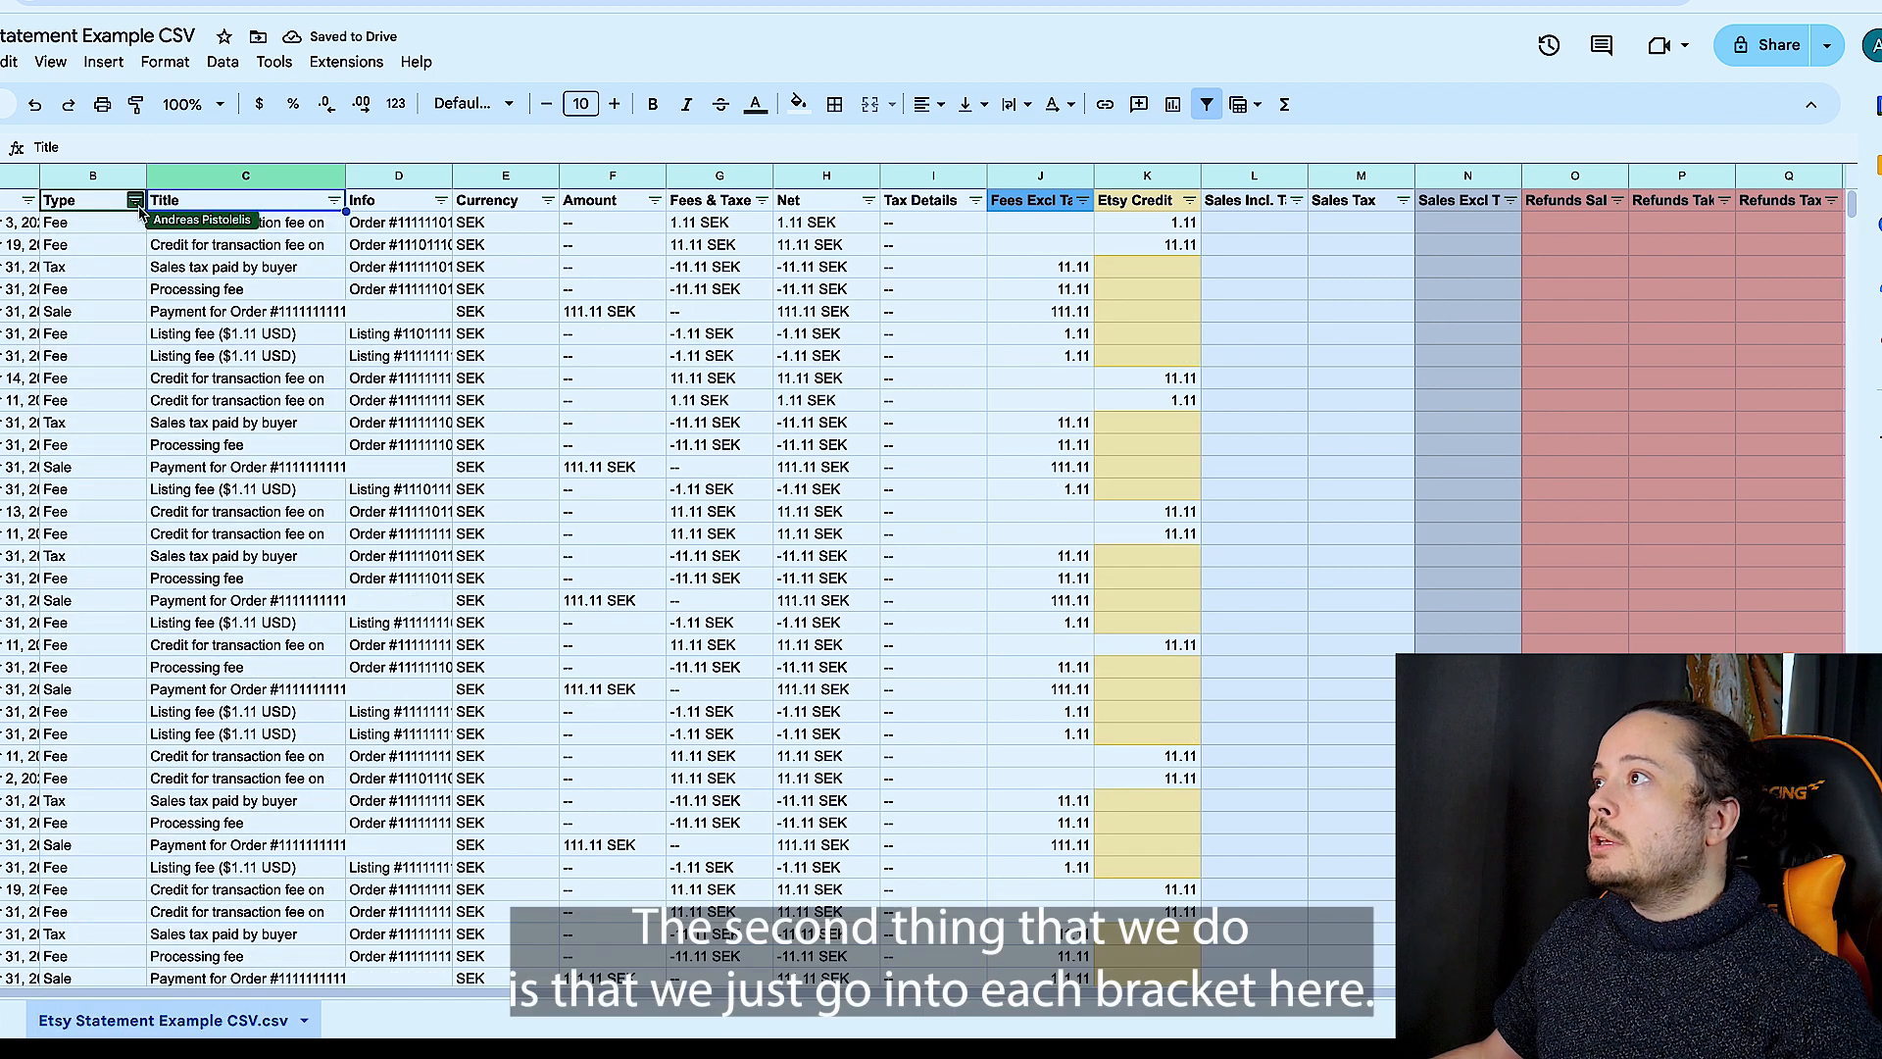
- Filter the Type column by values to show only the Sale rows and blanks
scroll(1078, 304, right, 1)
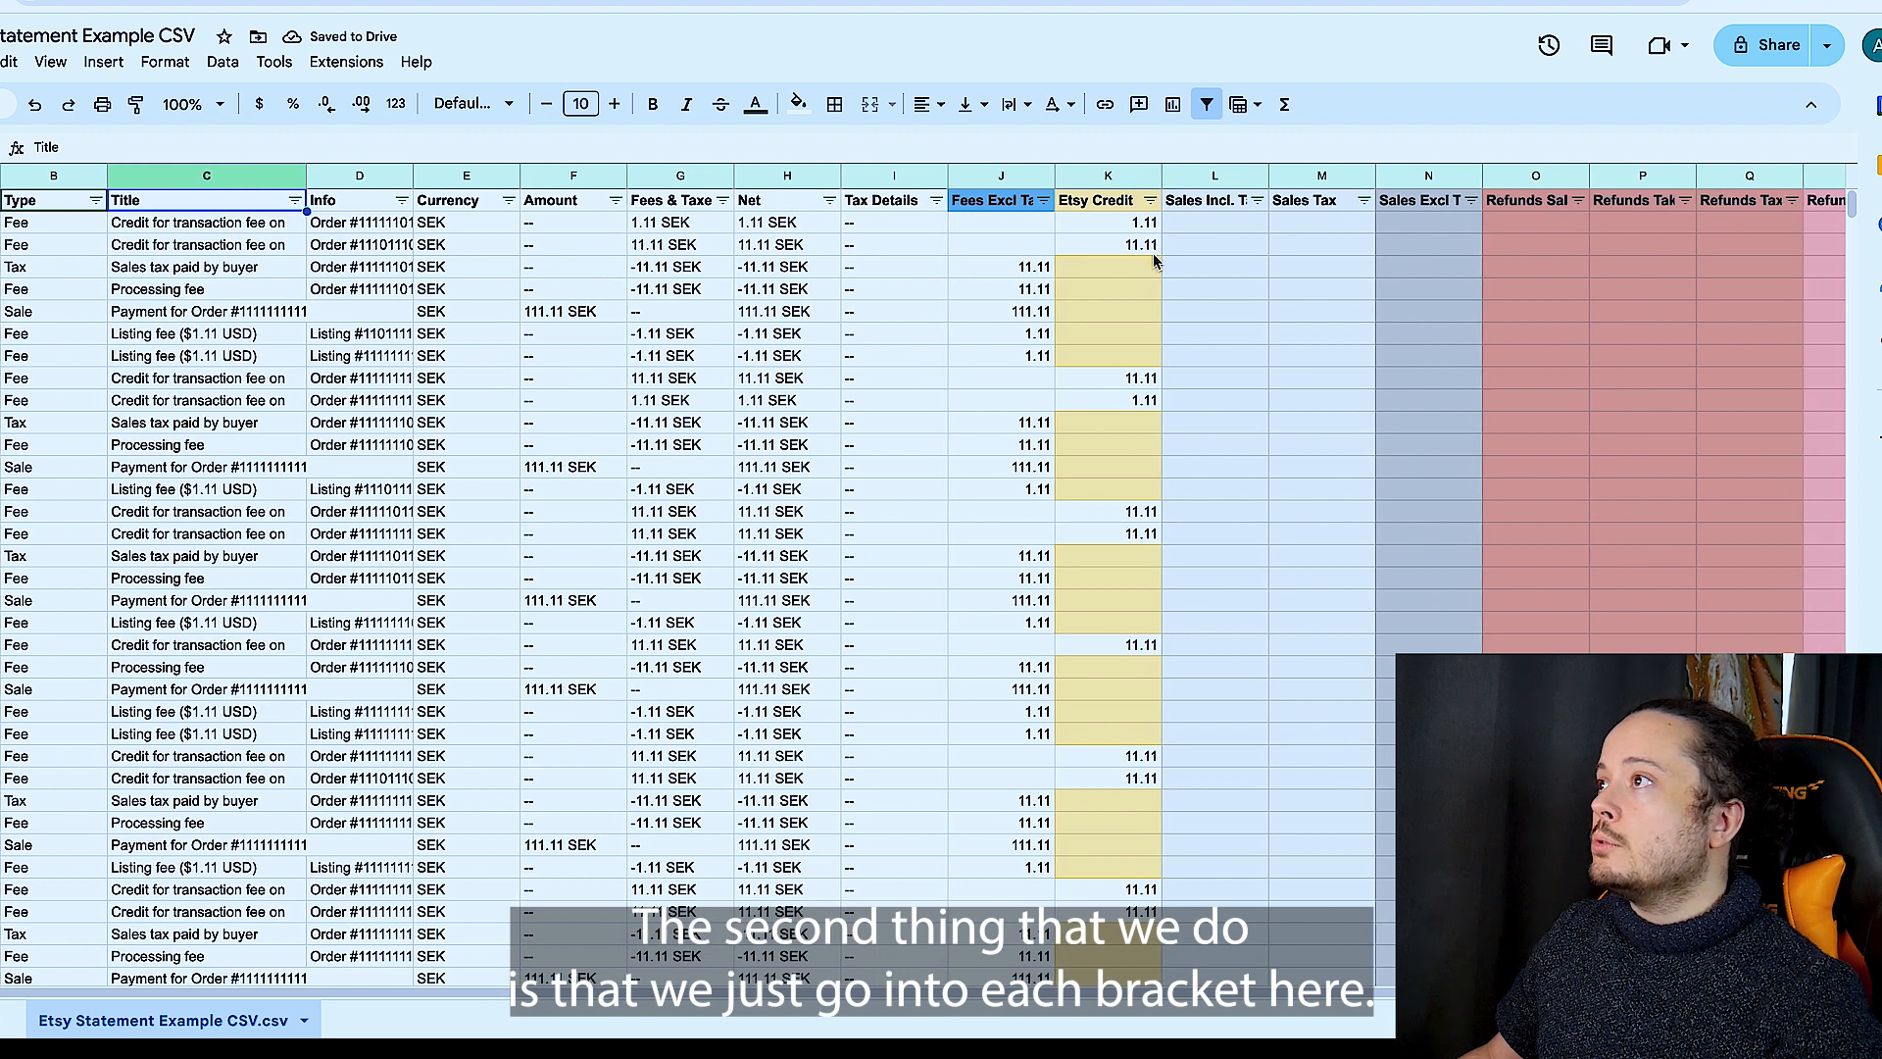
scroll(1209, 337, left, 1)
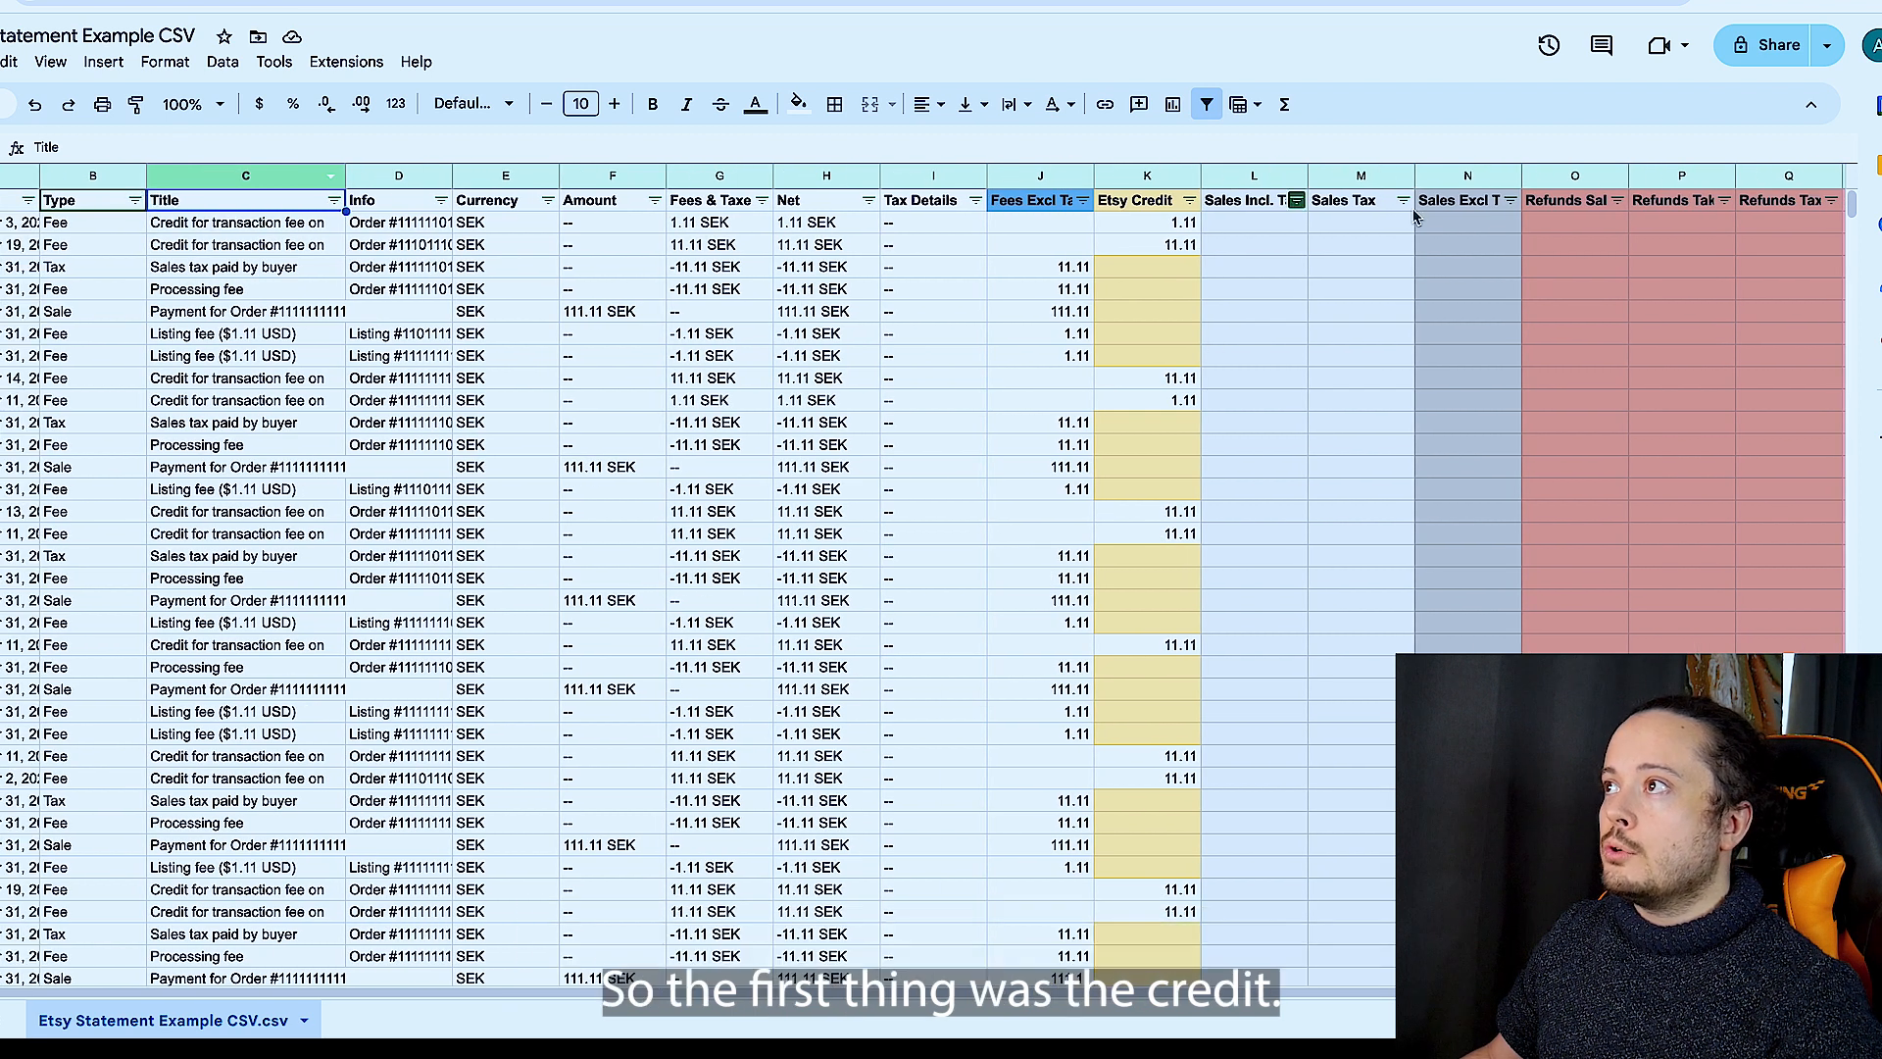
click(1145, 175)
click(1240, 179)
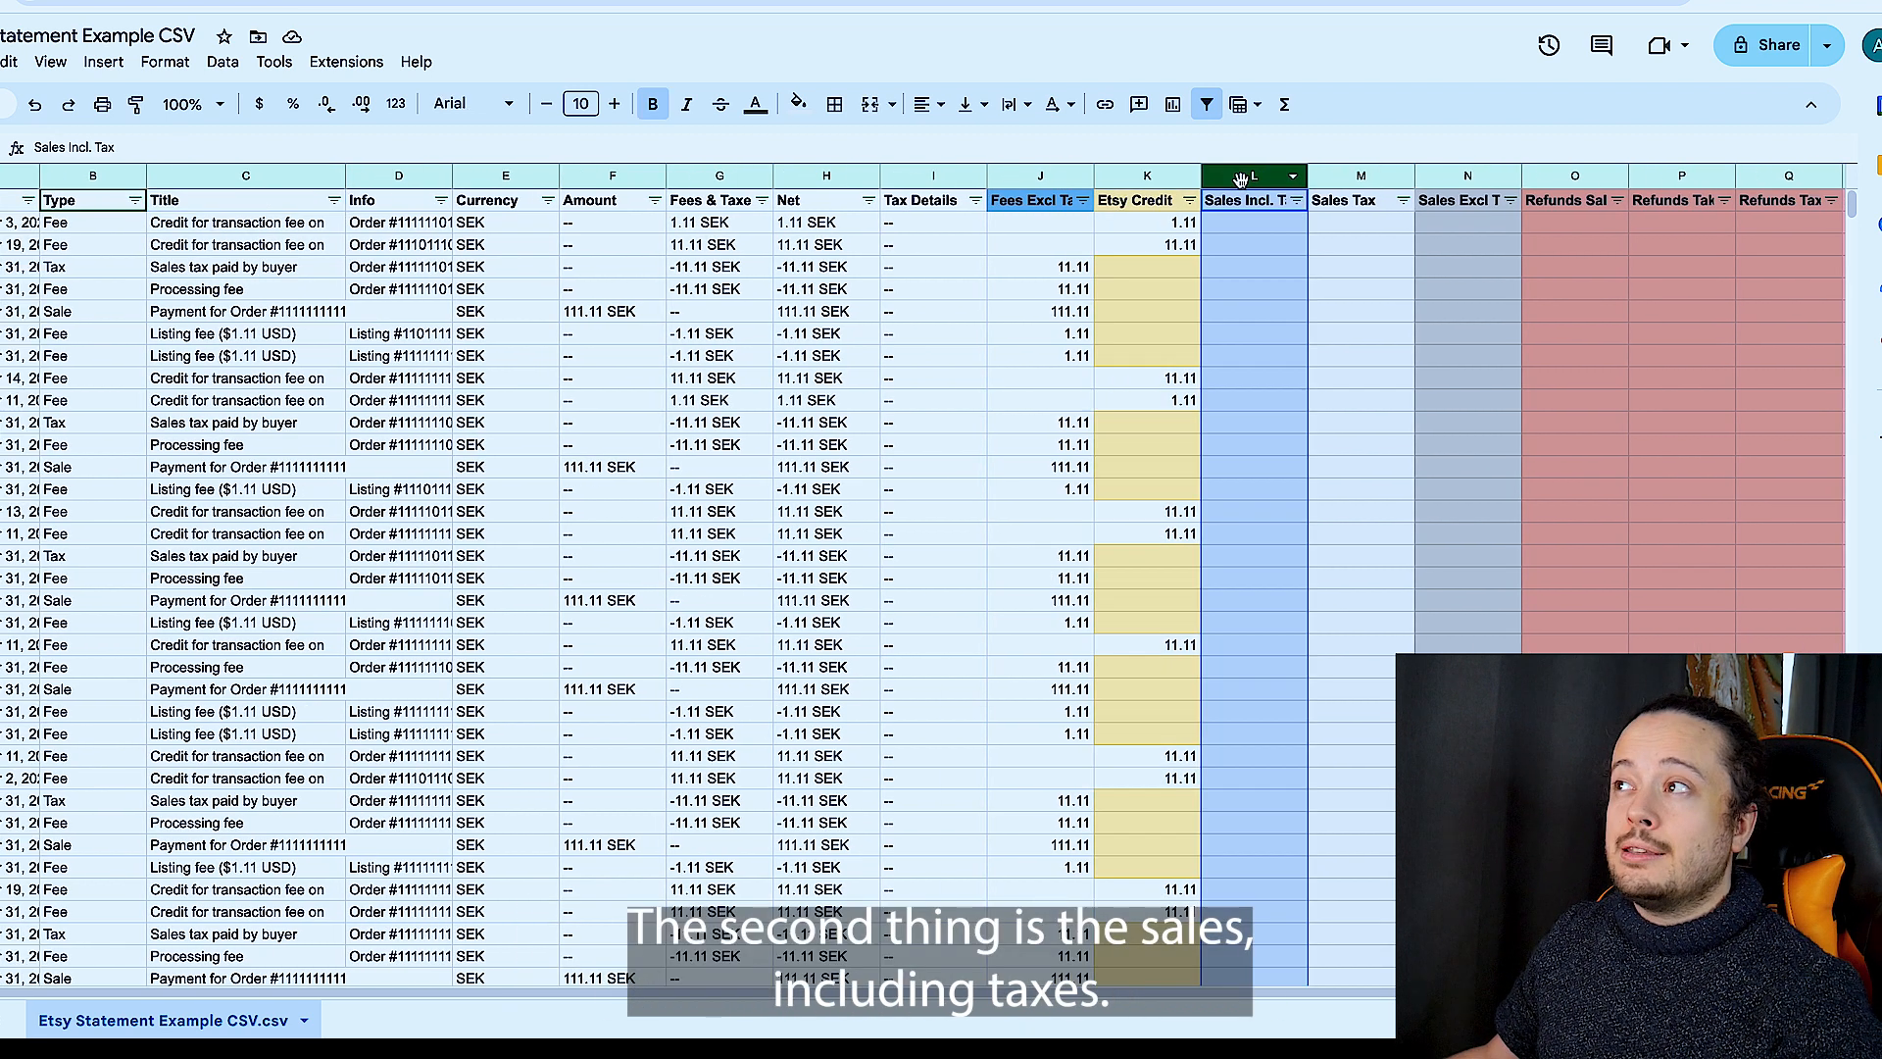
click(134, 200)
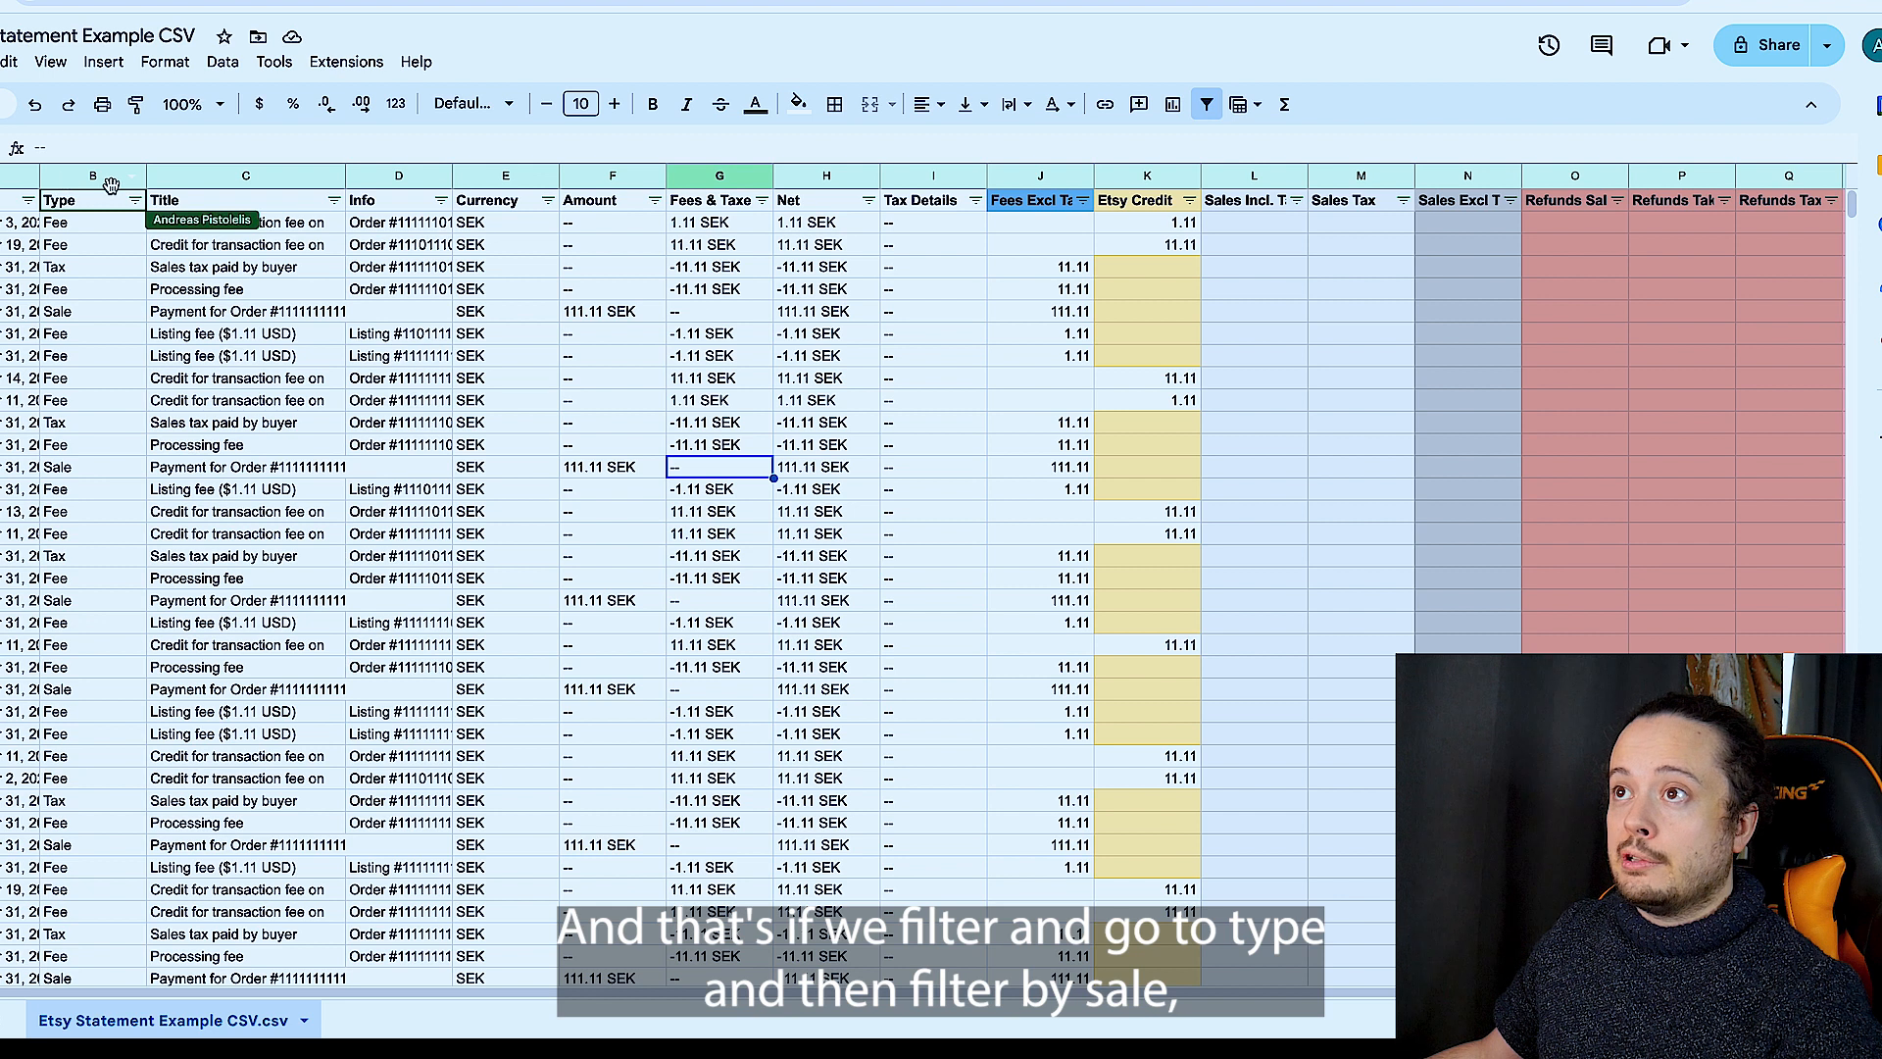
click(134, 200)
scroll(276, 624, down, 1)
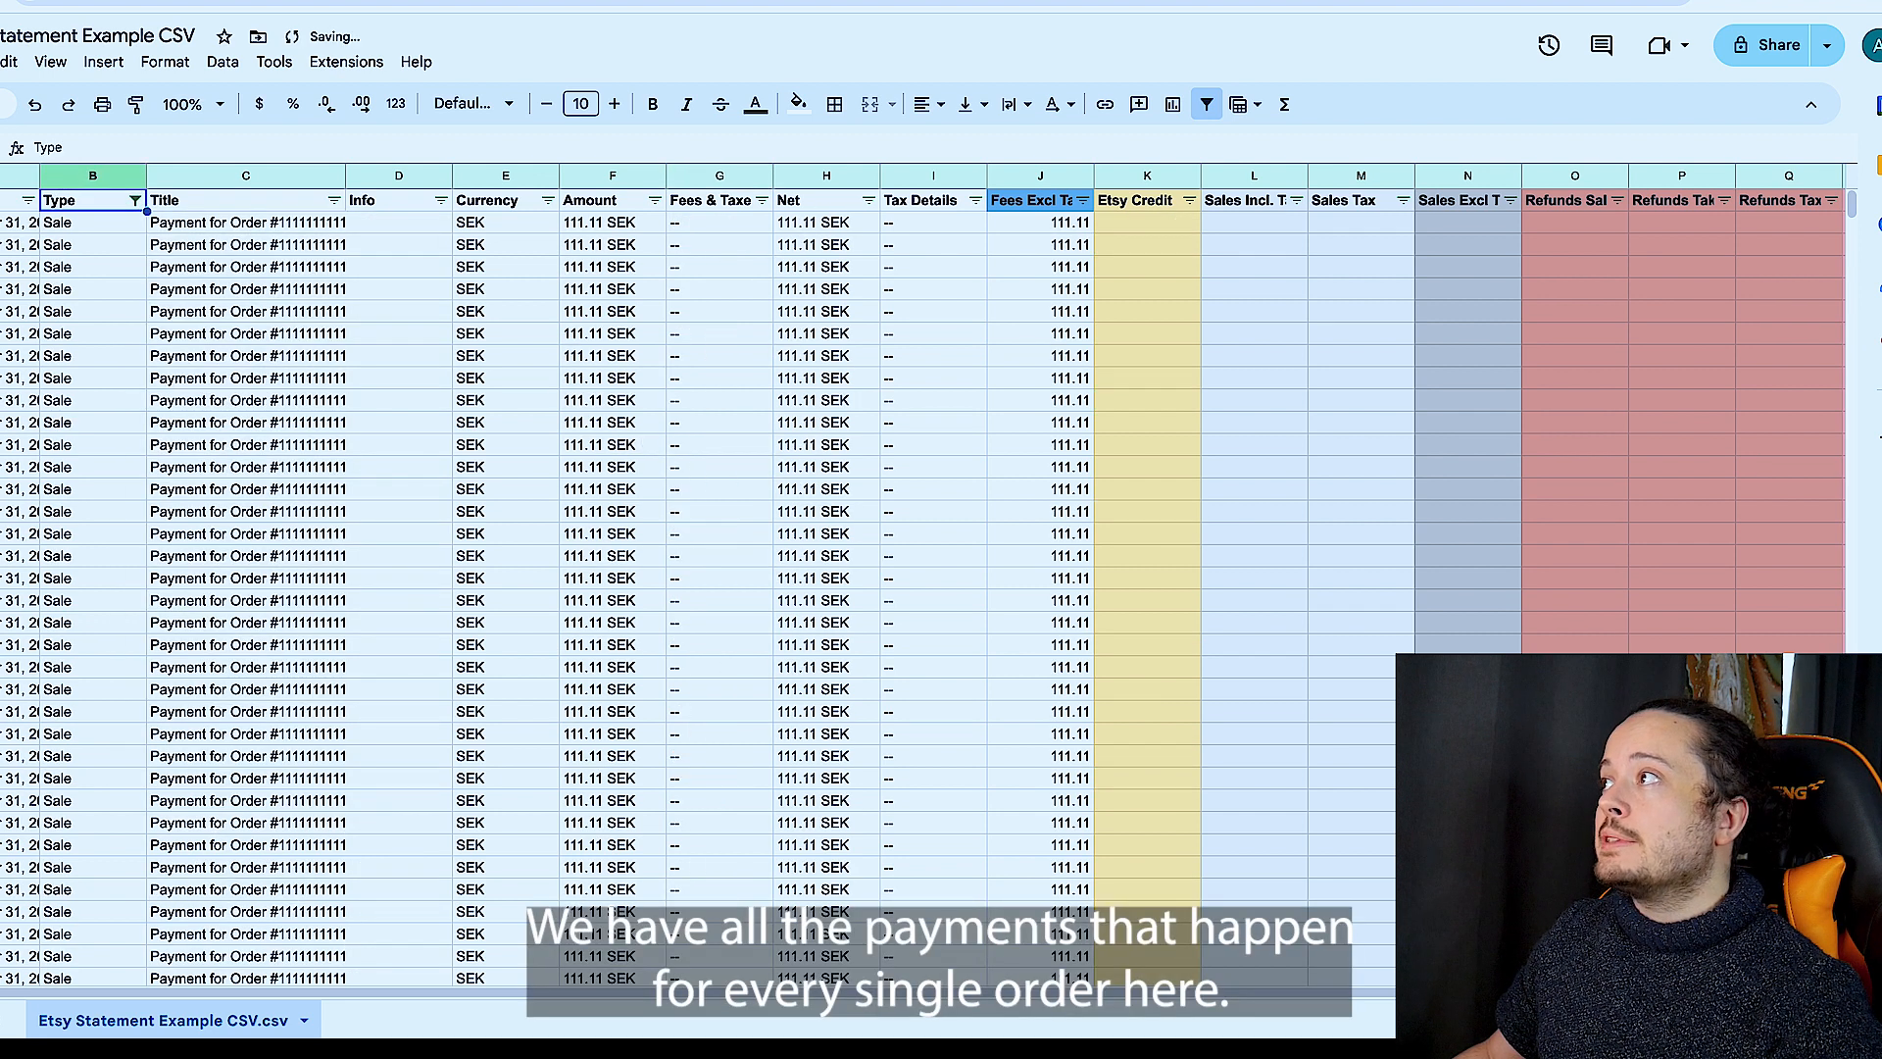
- Move all amounts of the filtered sale rows from the Fees Excl Tax & Credit column into the Sales Incl. Tax column
drag(1851, 211, 1834, 503)
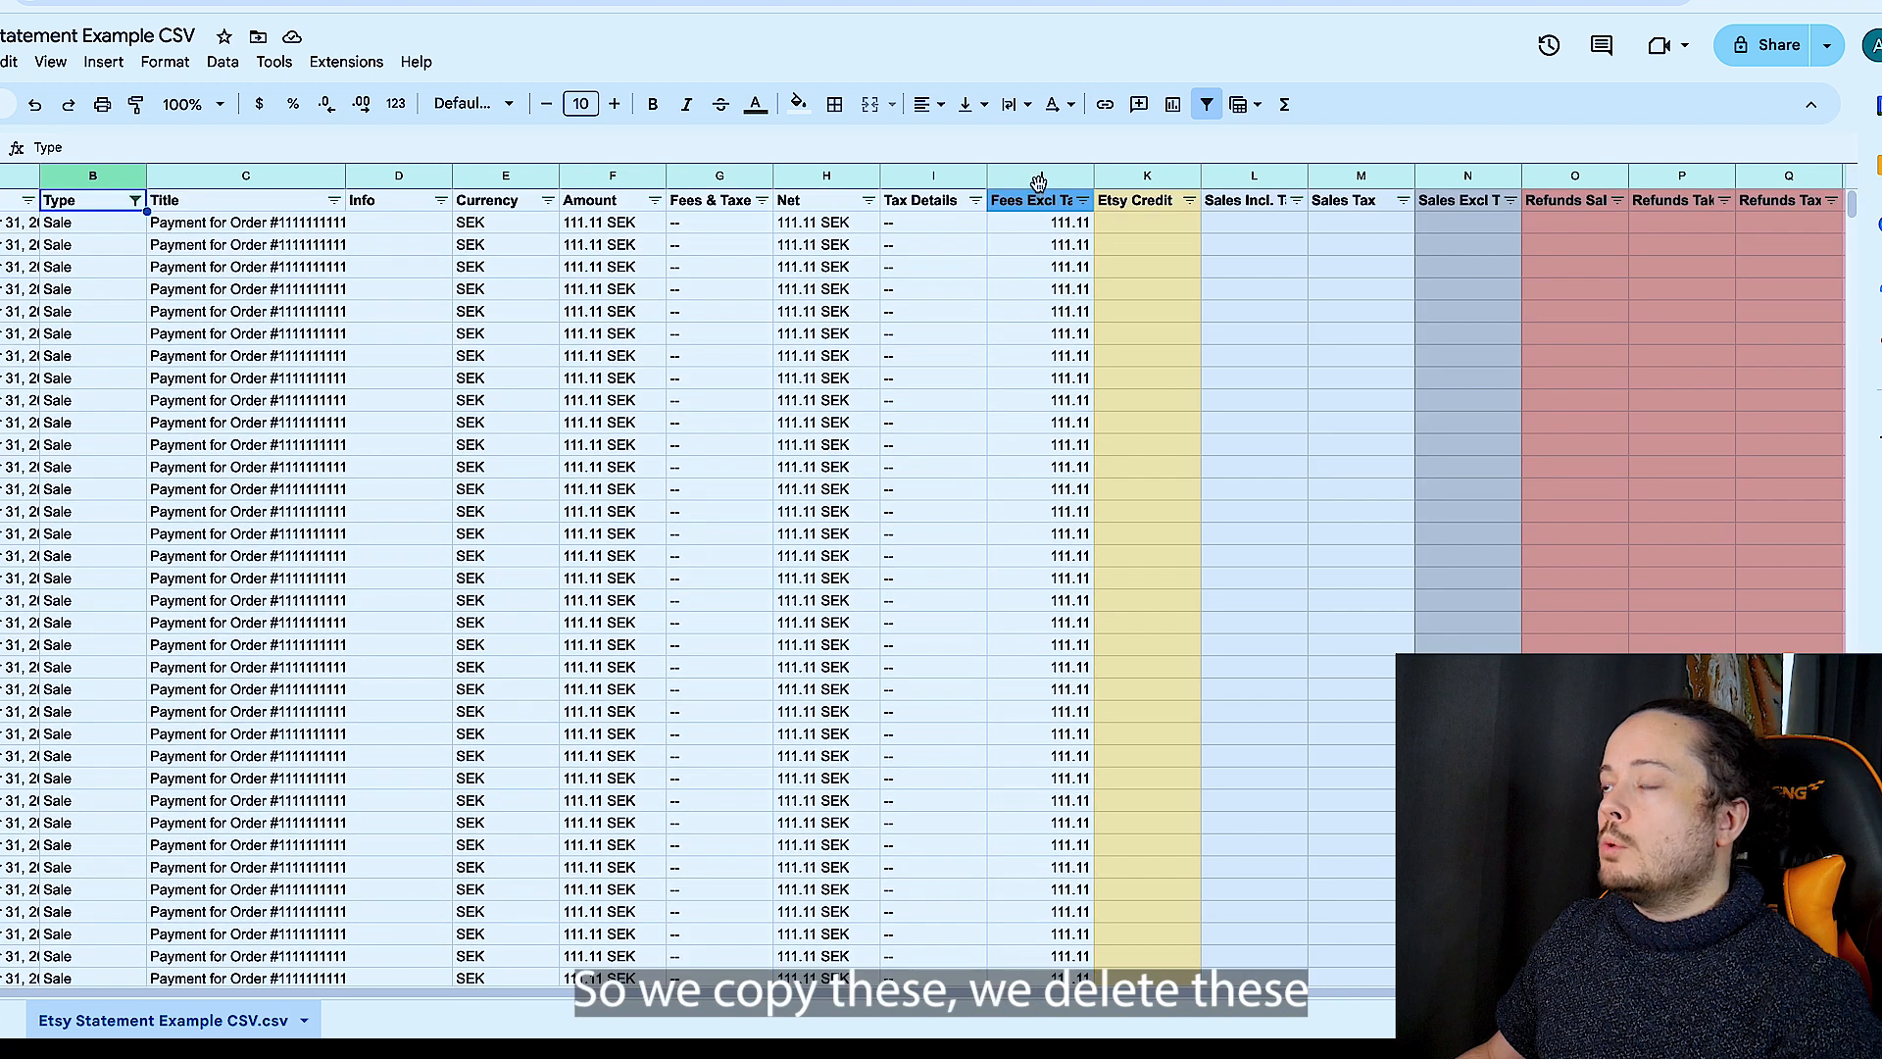
click(1038, 177)
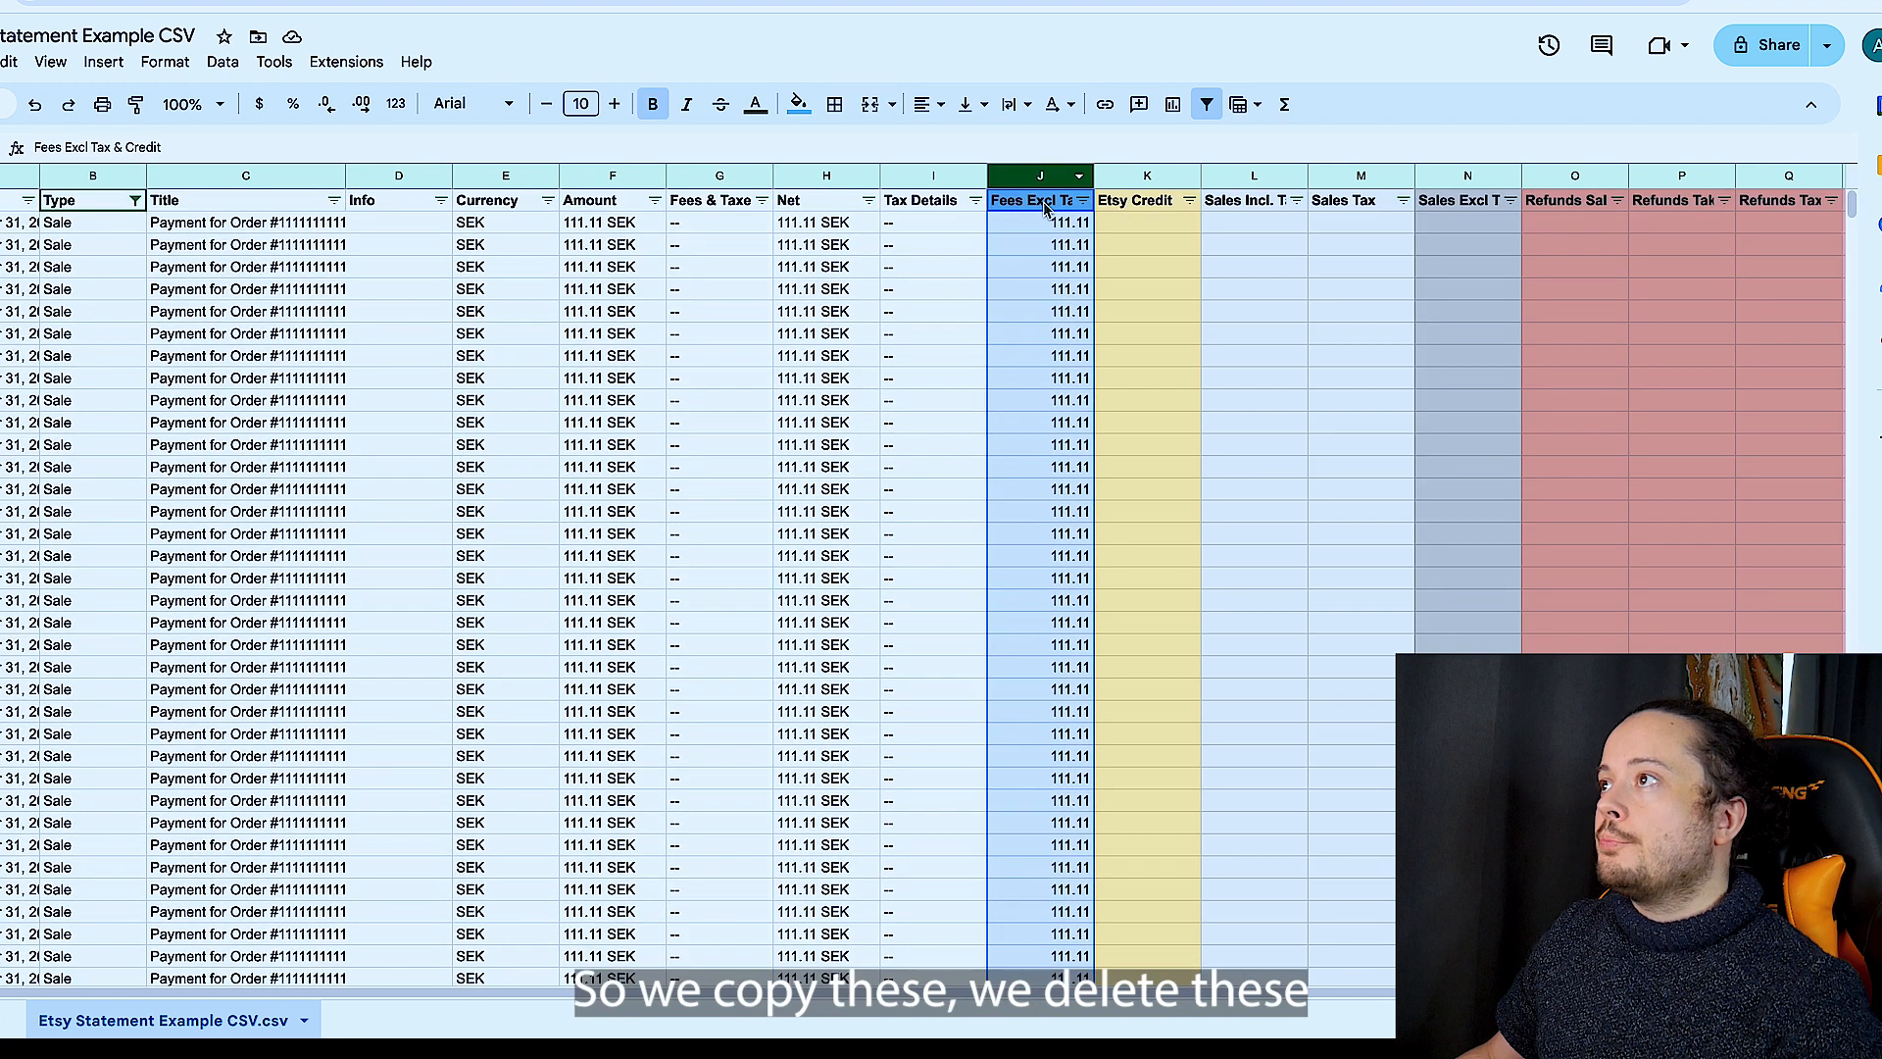
super+click(1046, 204)
key(super+c)
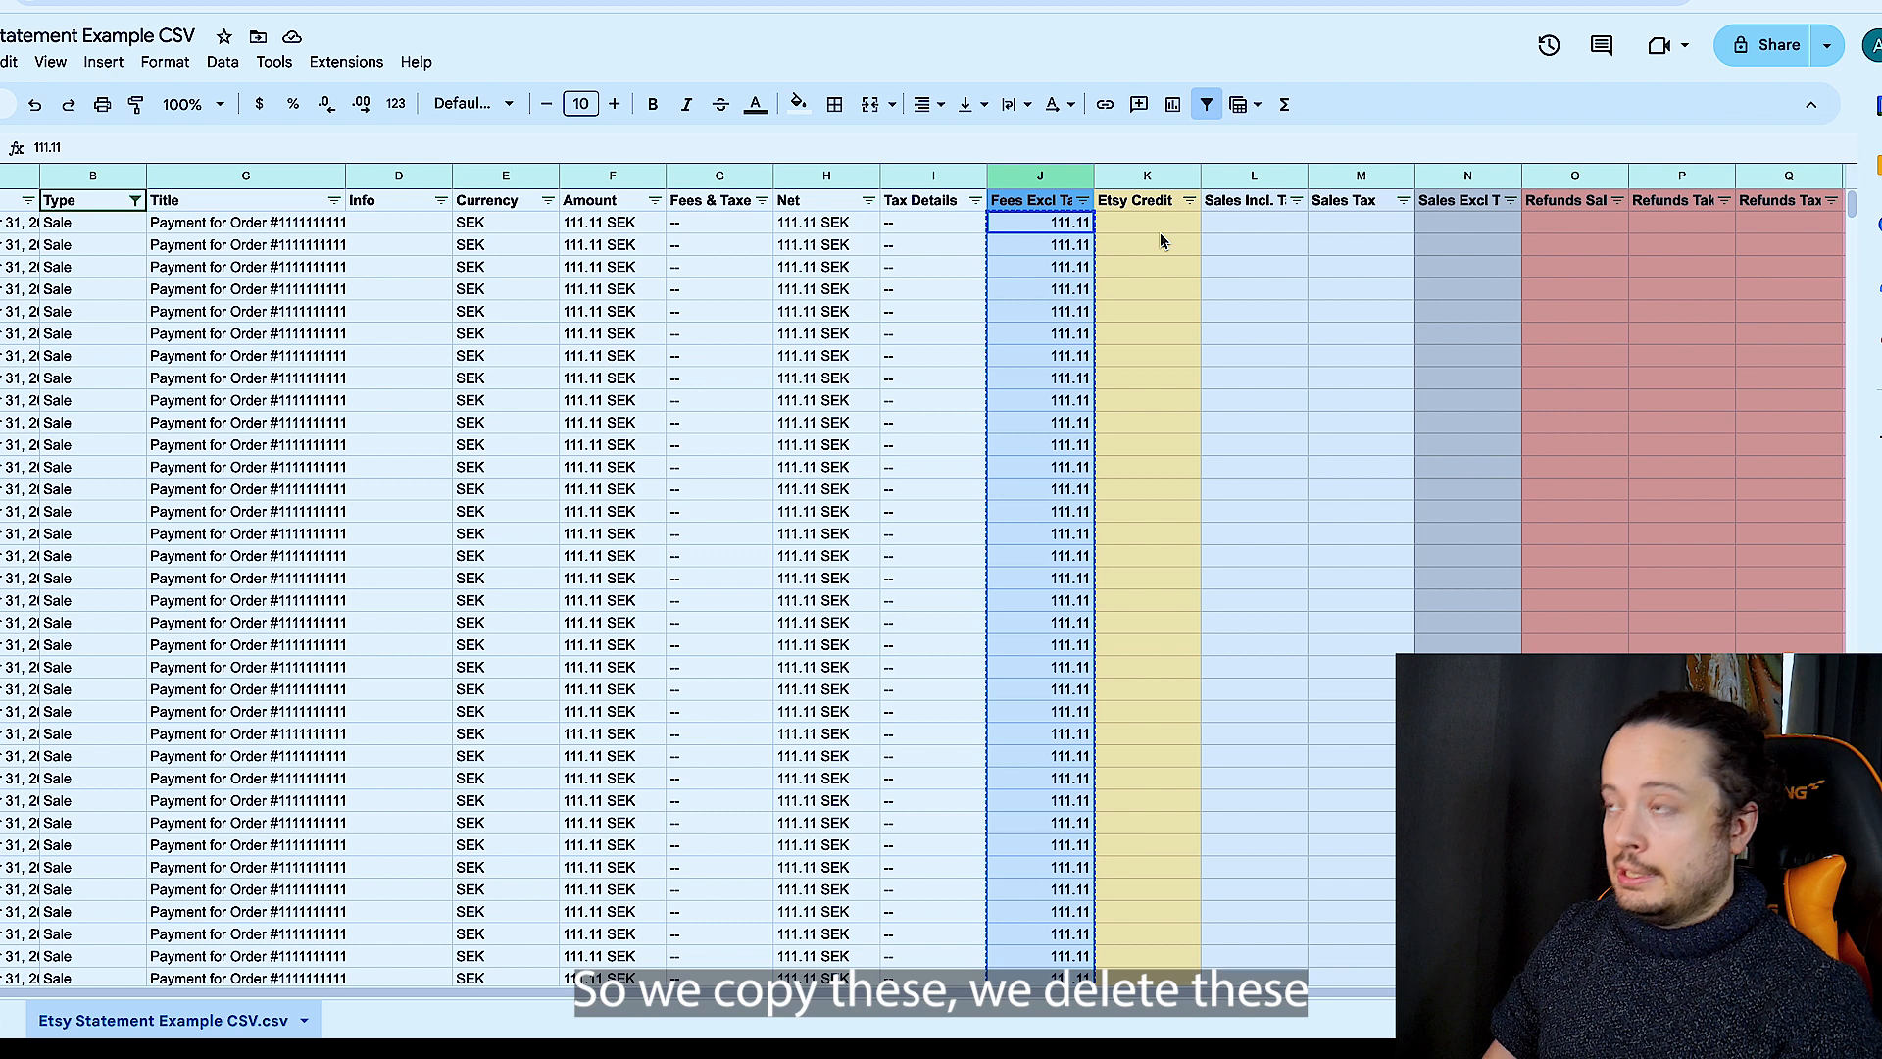
key(Delete)
click(1270, 223)
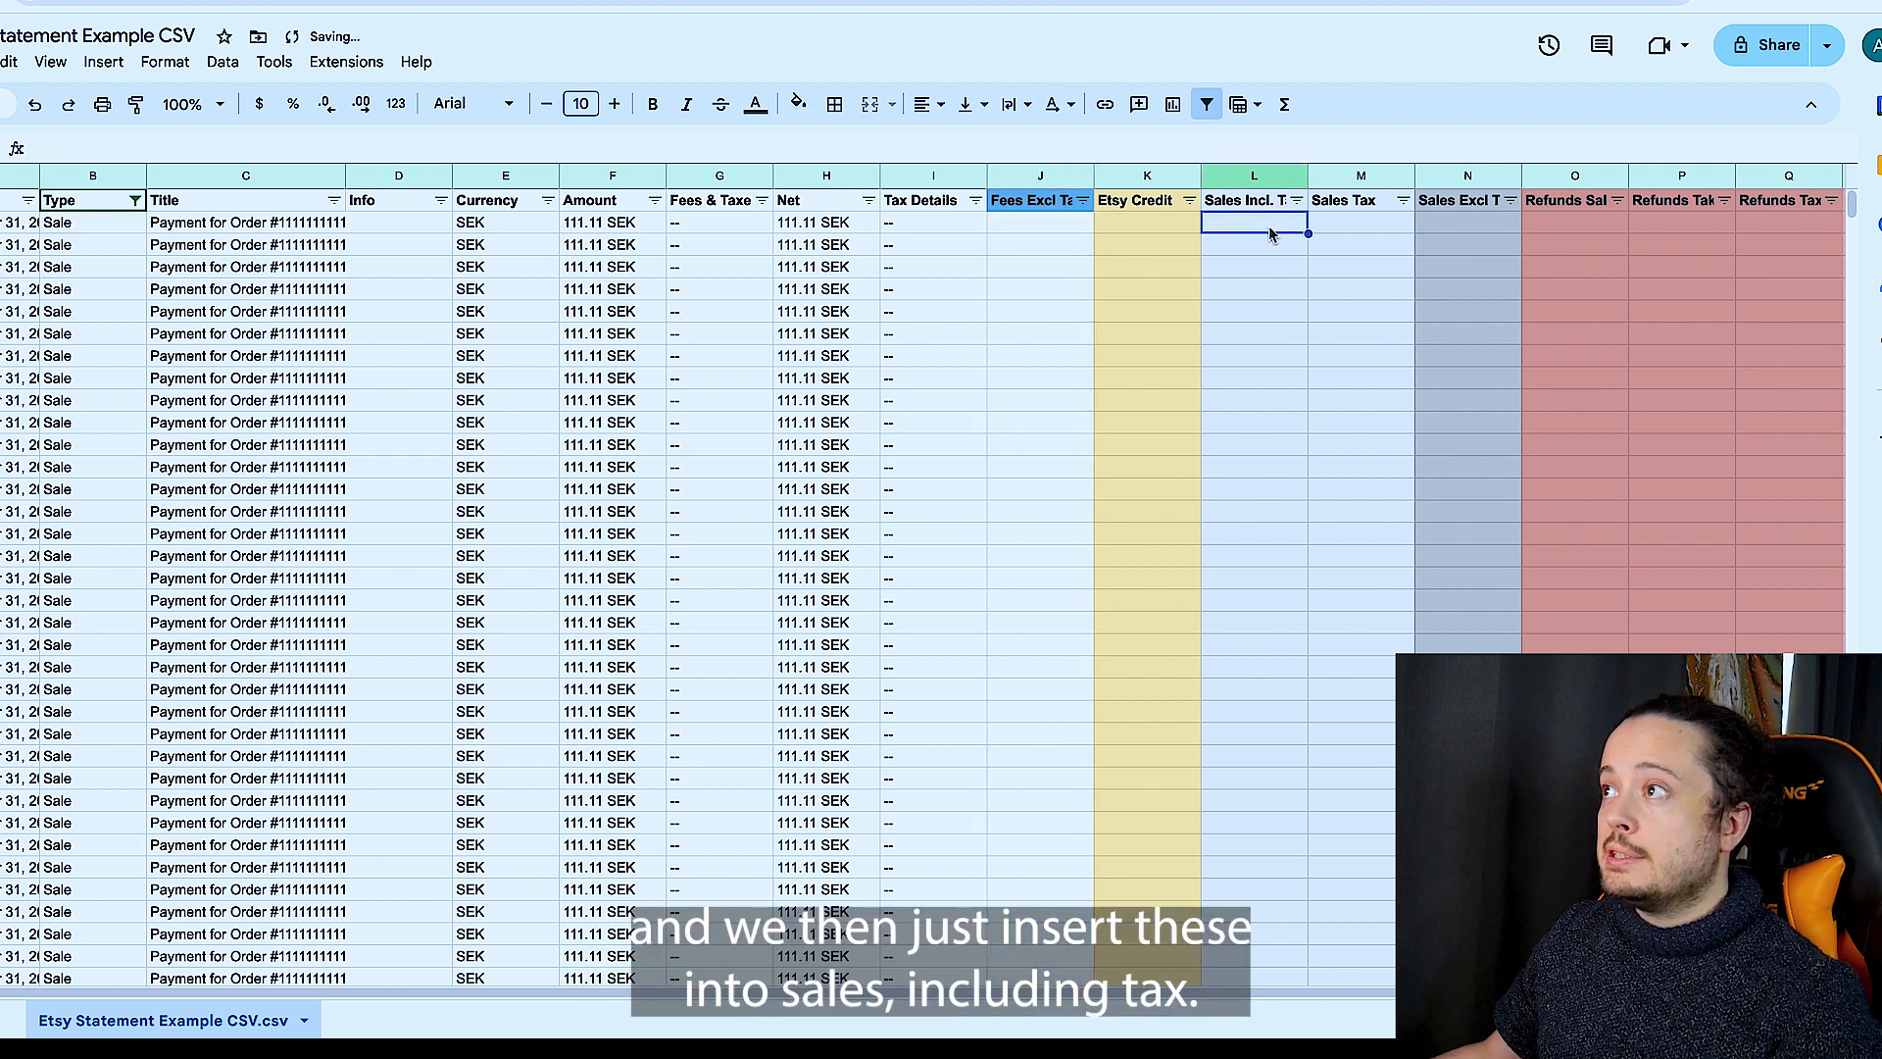
key(super+v)
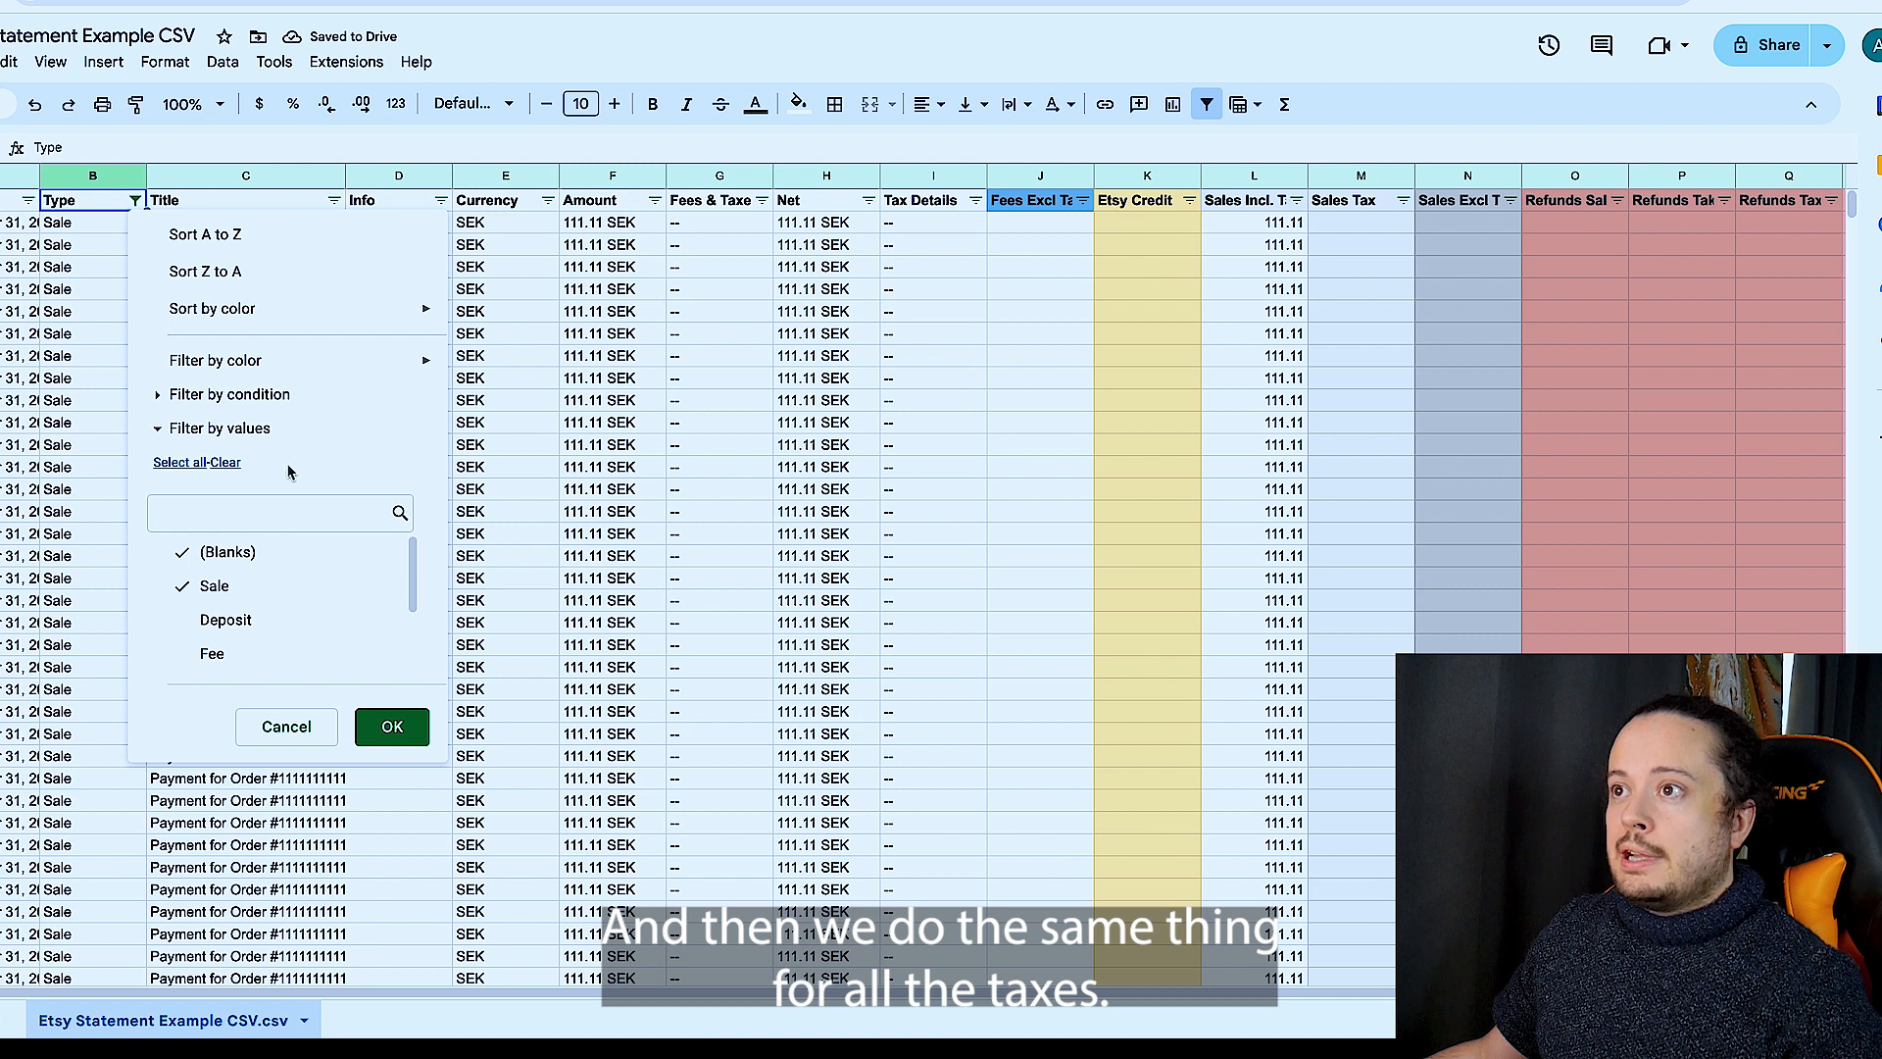
- Filter the Type column to Tax instead of Sale, and limit the Title column to "Sales tax paid by buyer"
click(194, 465)
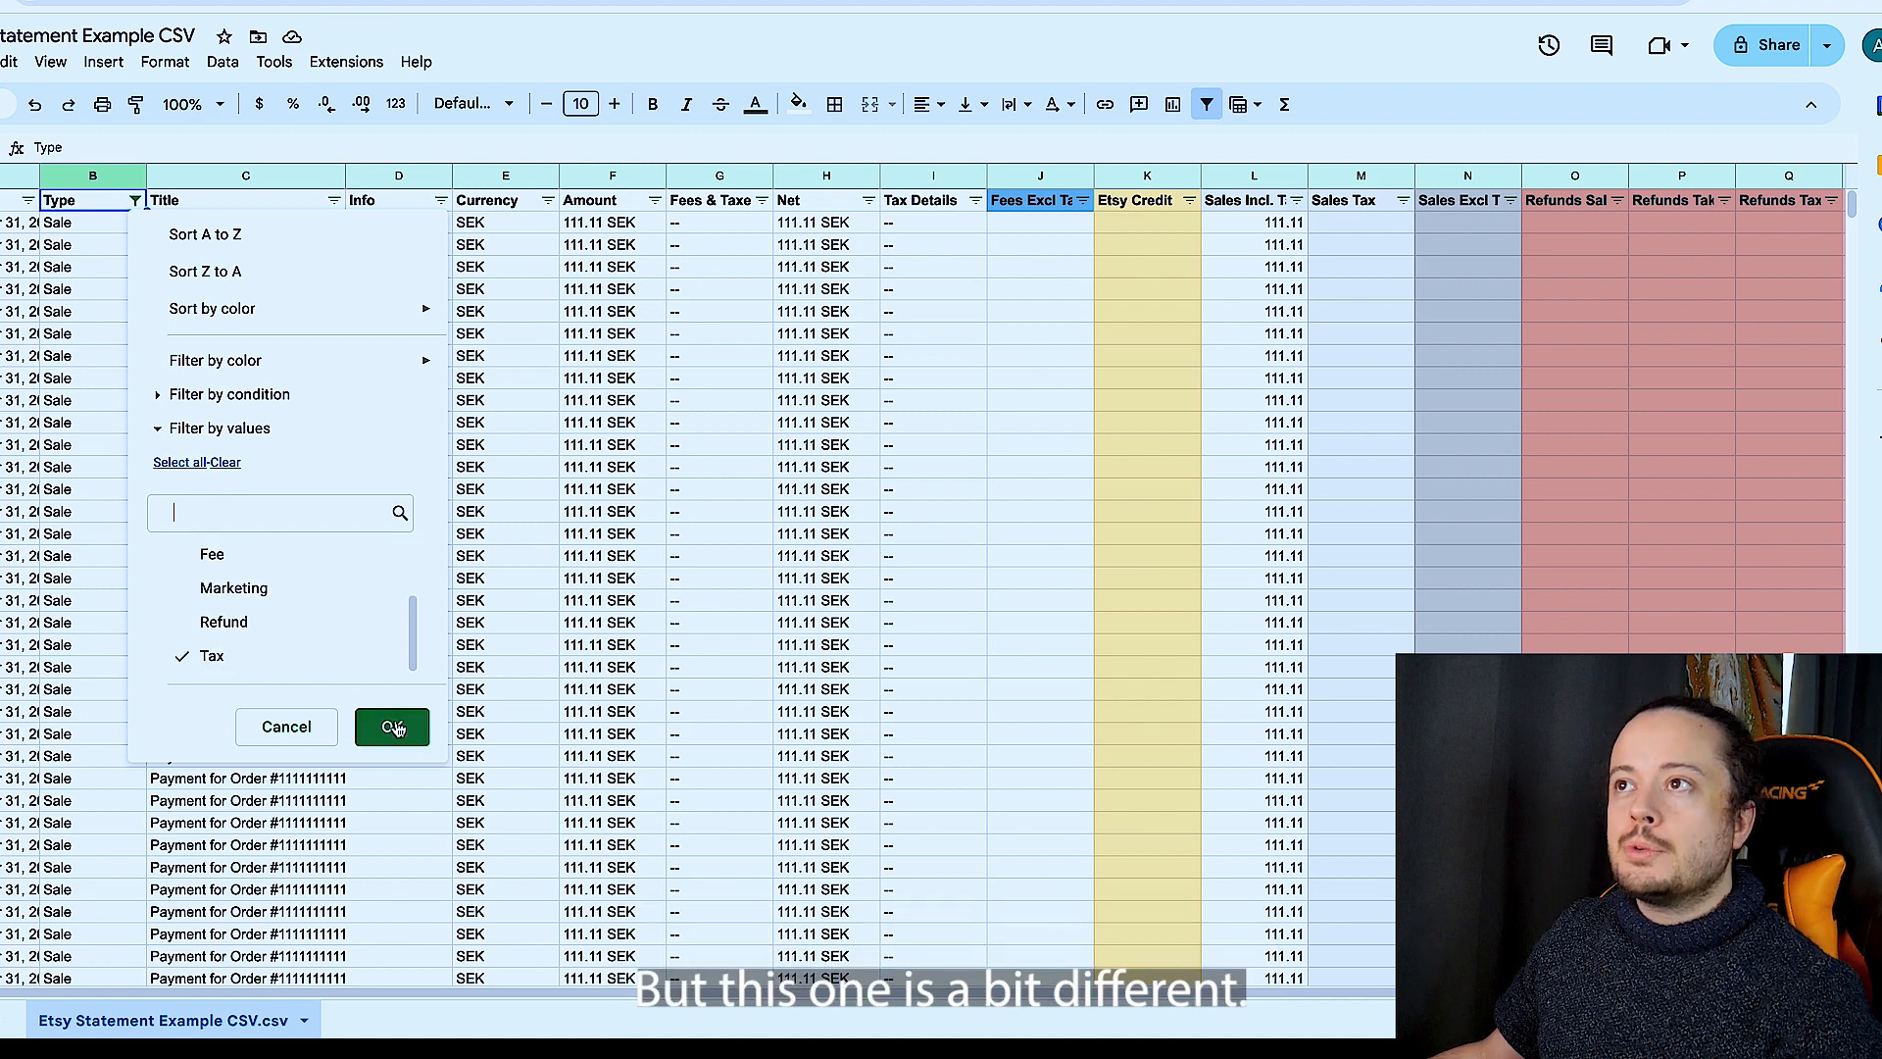
click(394, 727)
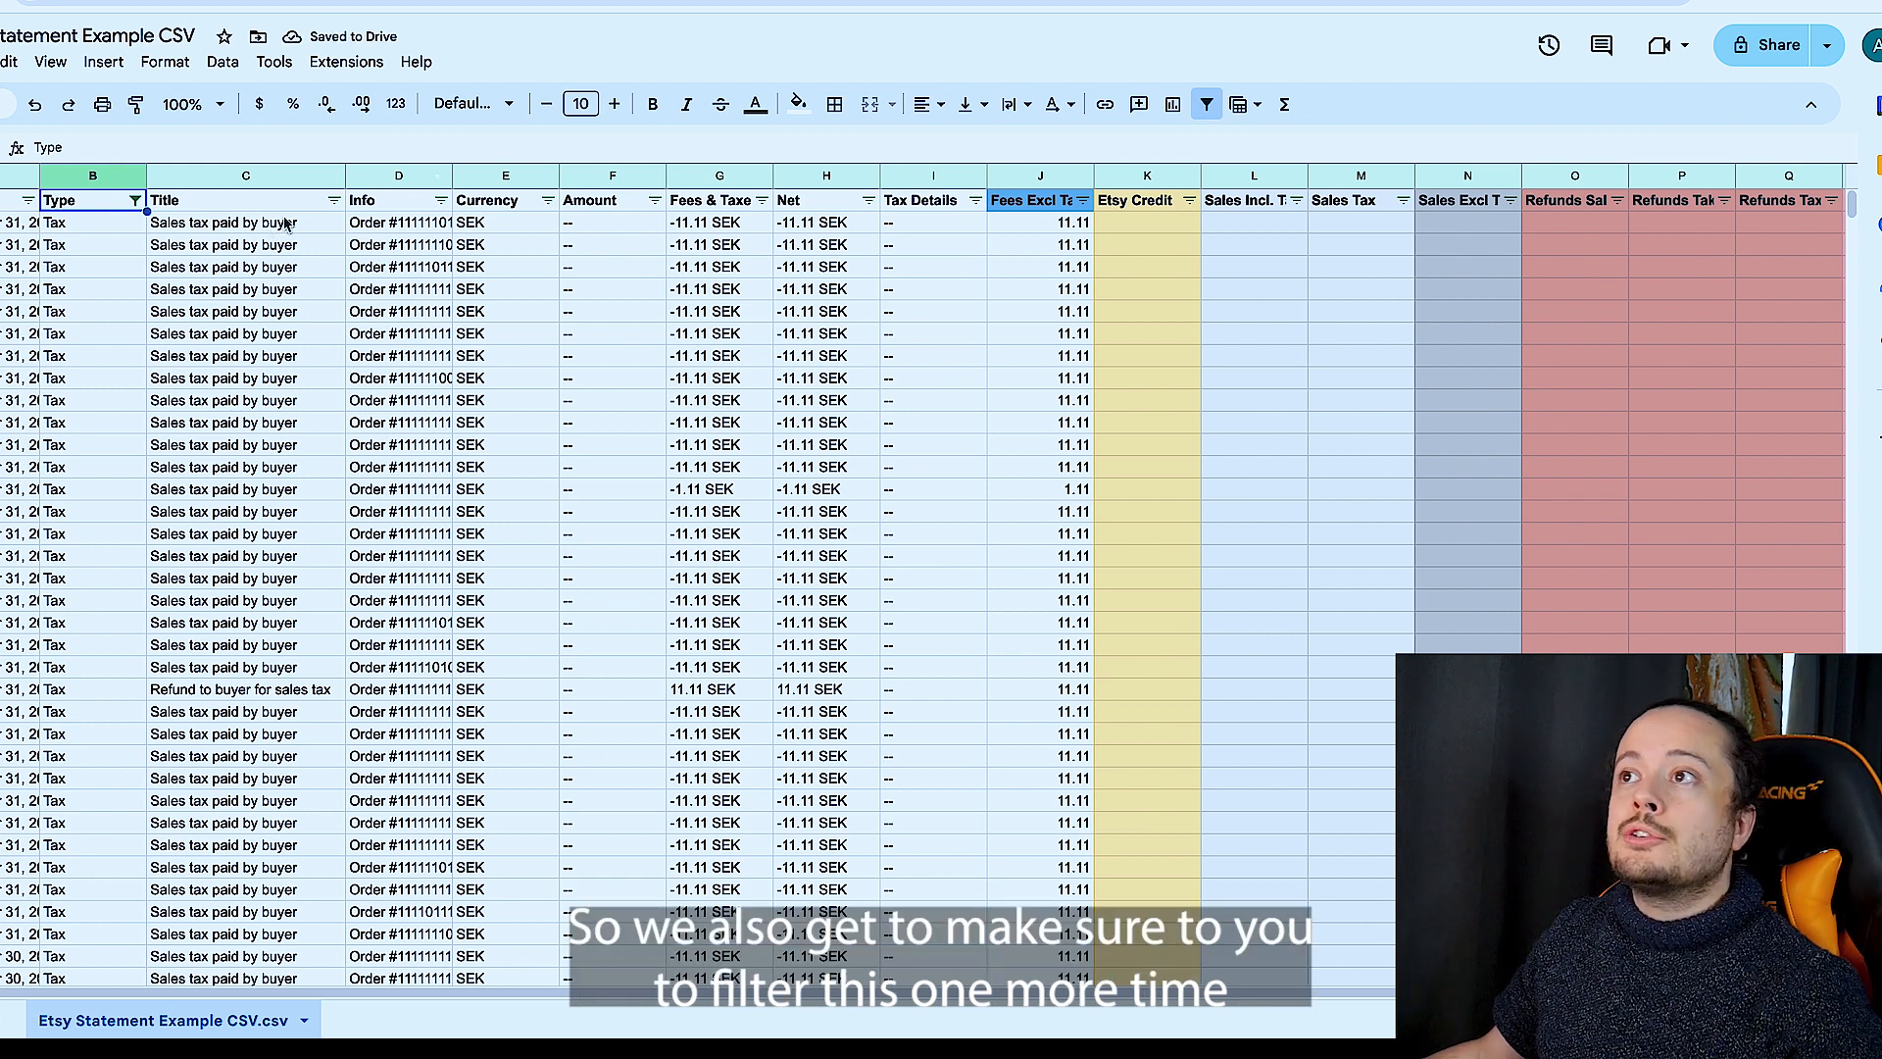
click(334, 202)
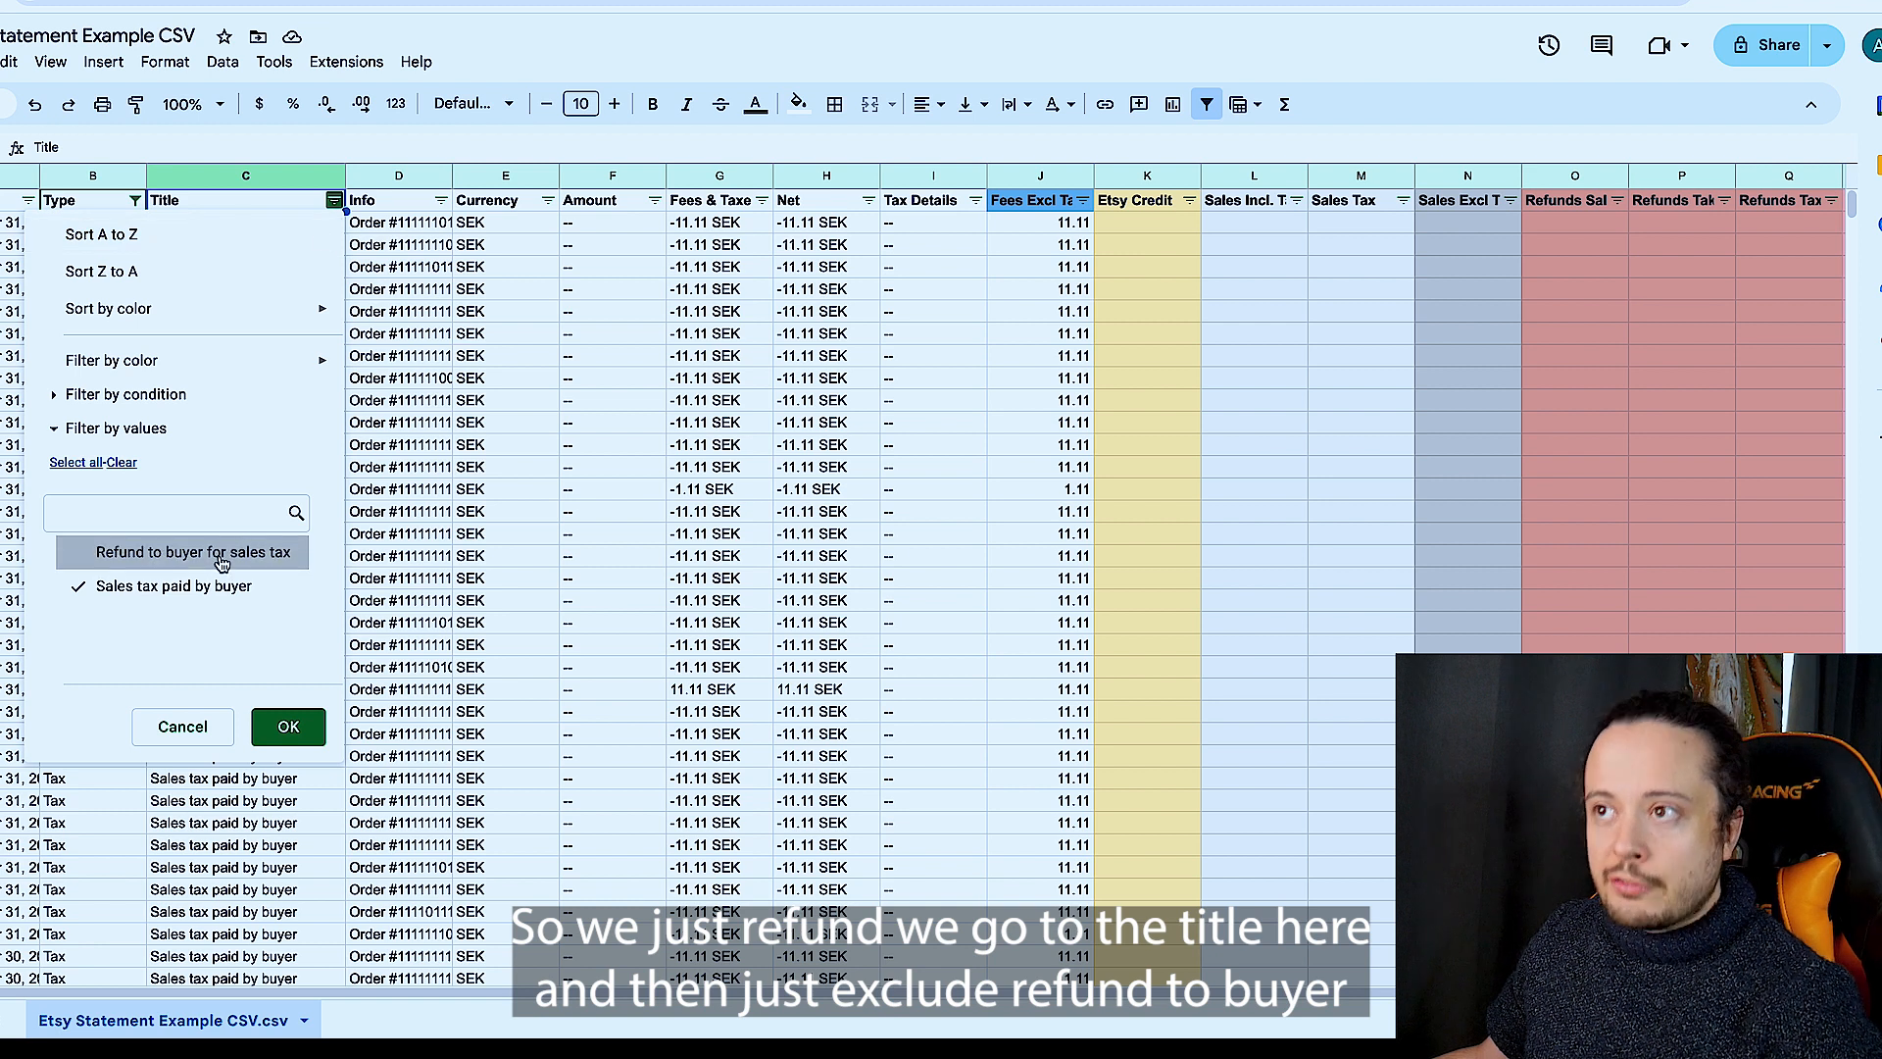
click(291, 725)
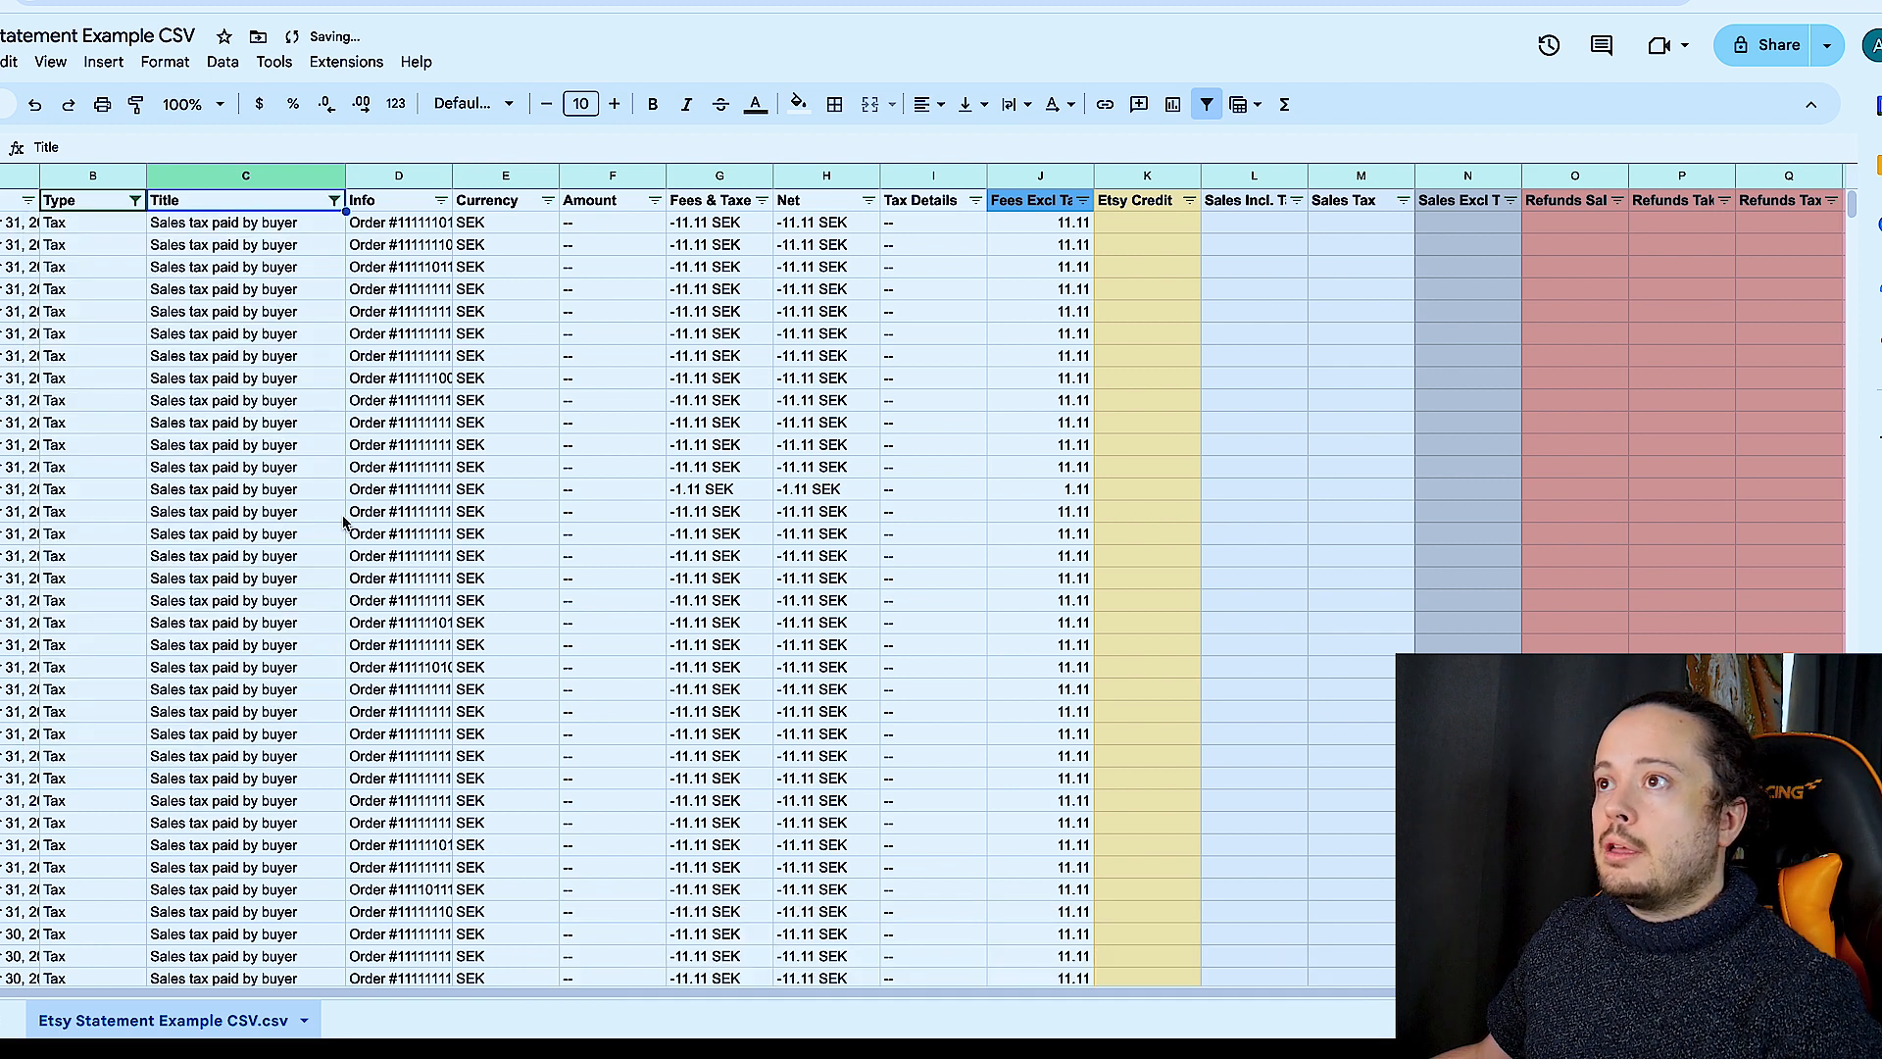
- Move all amounts of the "Sales tax paid by buyer" rows from the Fees Excl Tax & Credit column into the Sales Tax column
click(1055, 223)
scroll(1055, 232, down, 10)
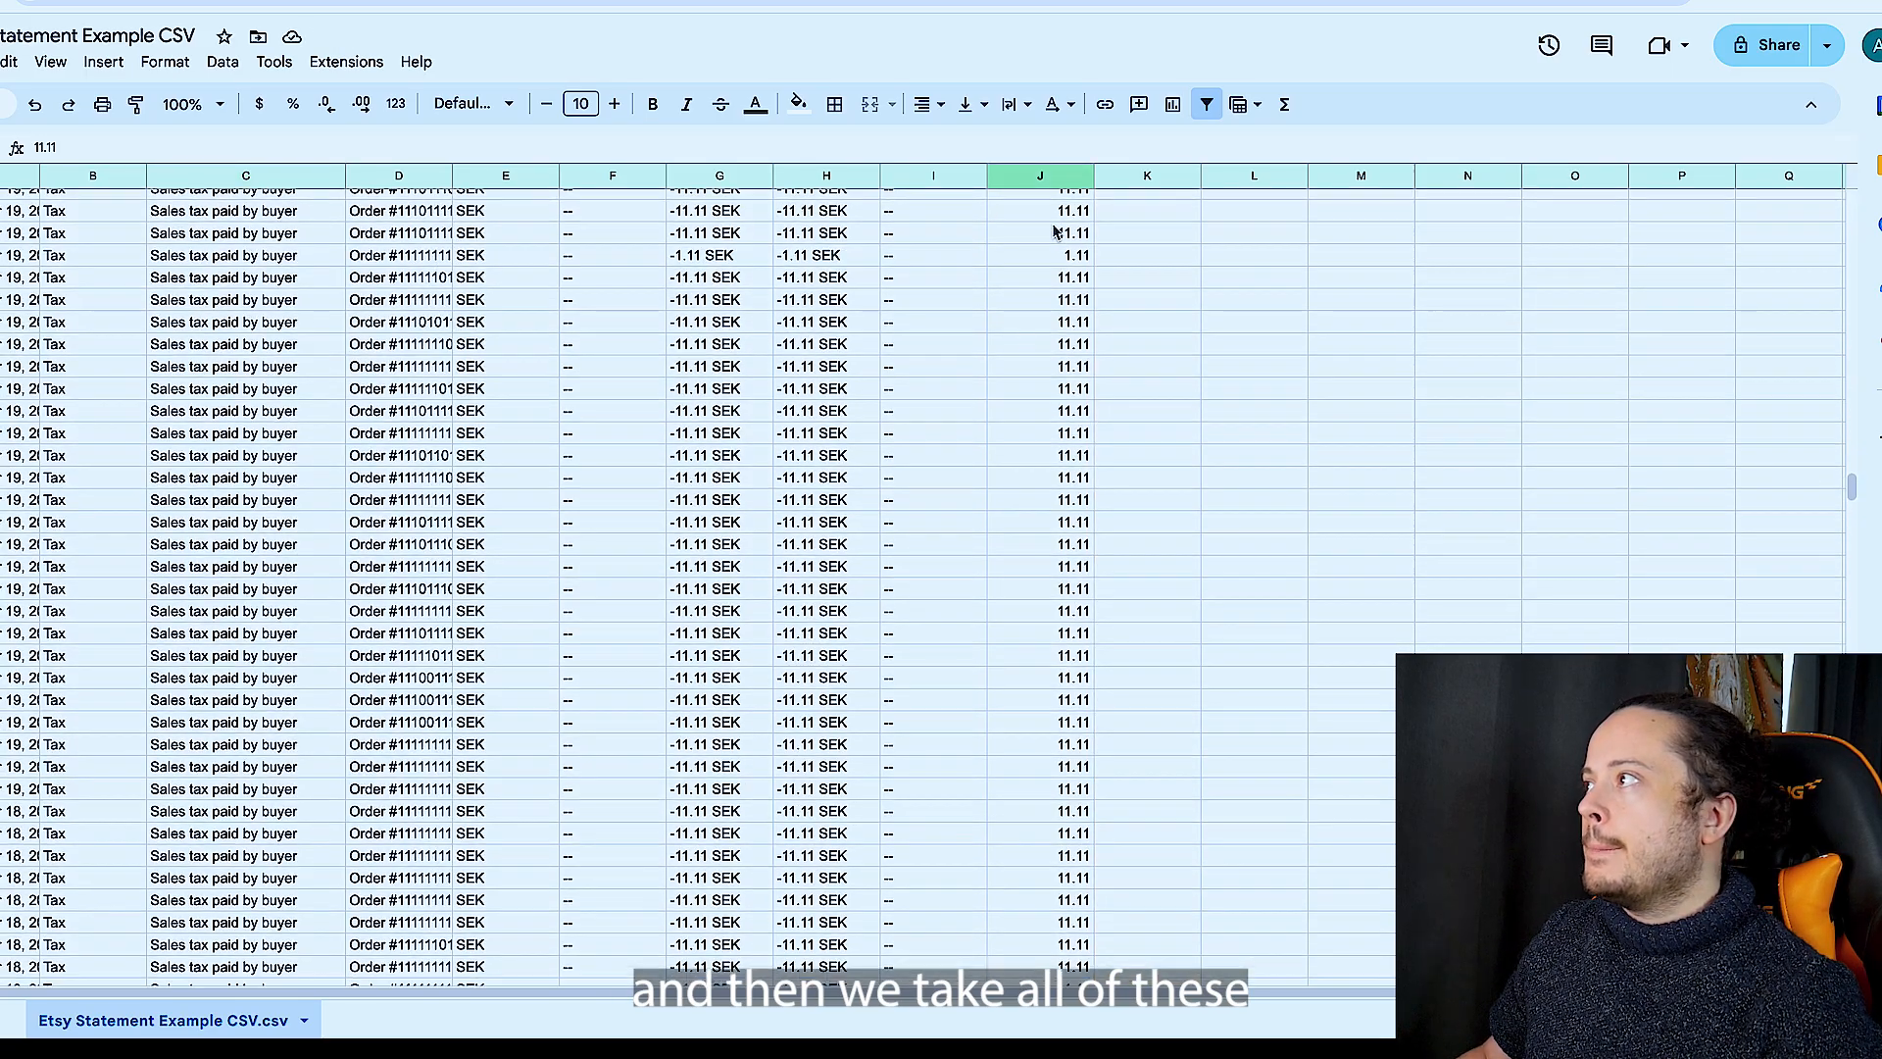
scroll(1055, 232, right, 2)
scroll(1054, 233, up, 10)
scroll(1069, 255, left, 2)
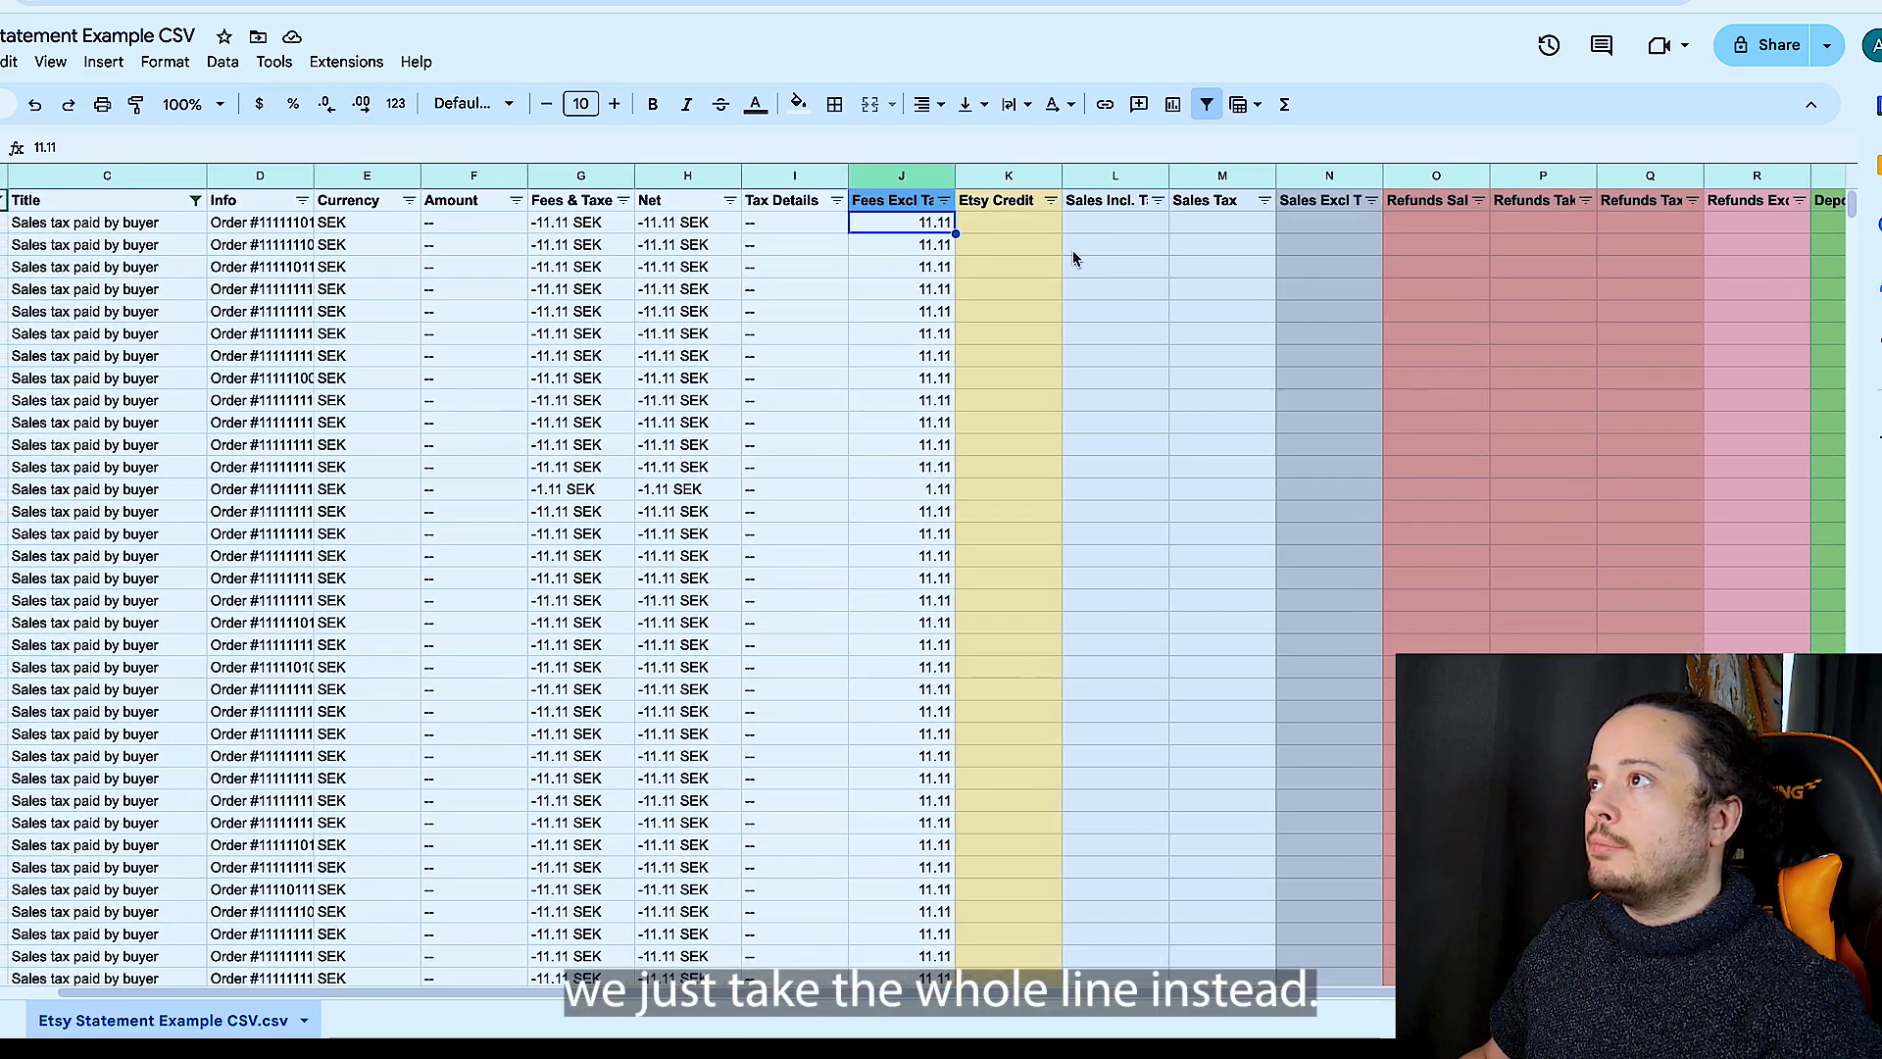
key(Delete)
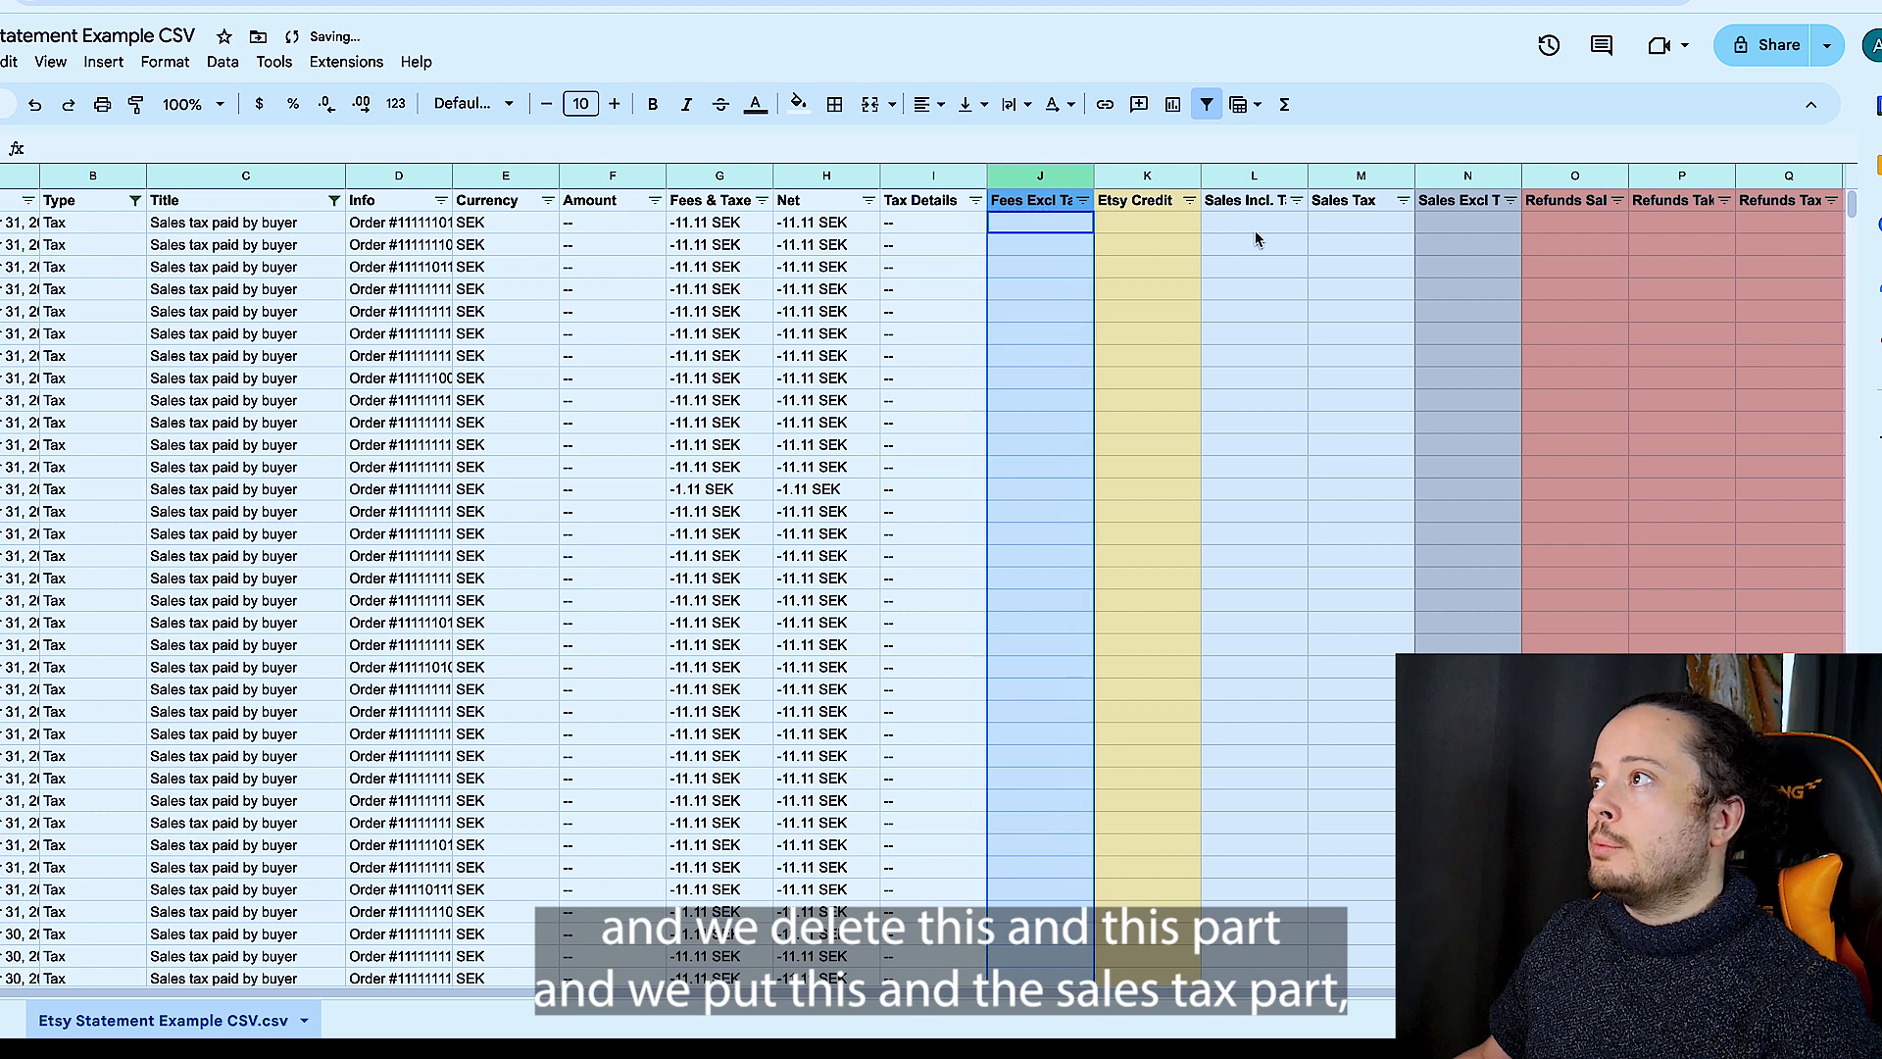
click(1380, 232)
key(ctrl+v)
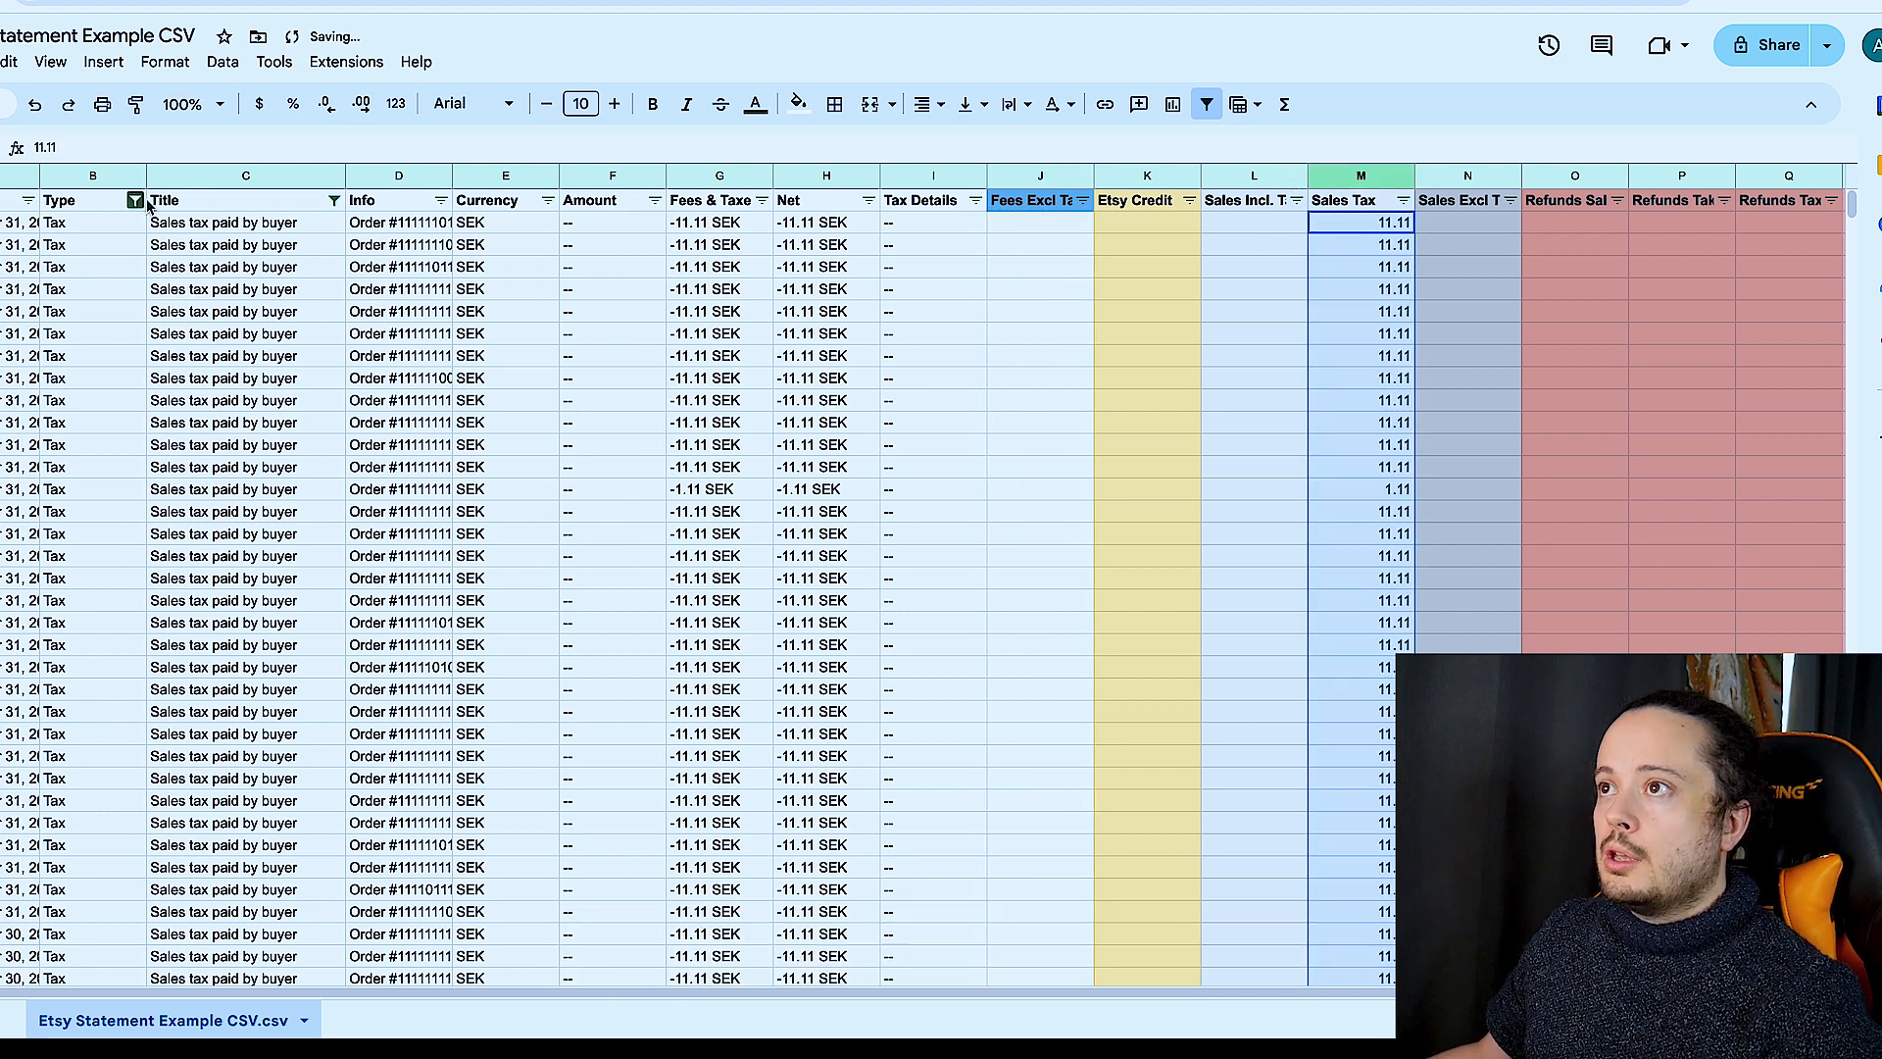
- Change the Title column's value filter to show only "Refund to buyer for sales tax" rows
click(333, 200)
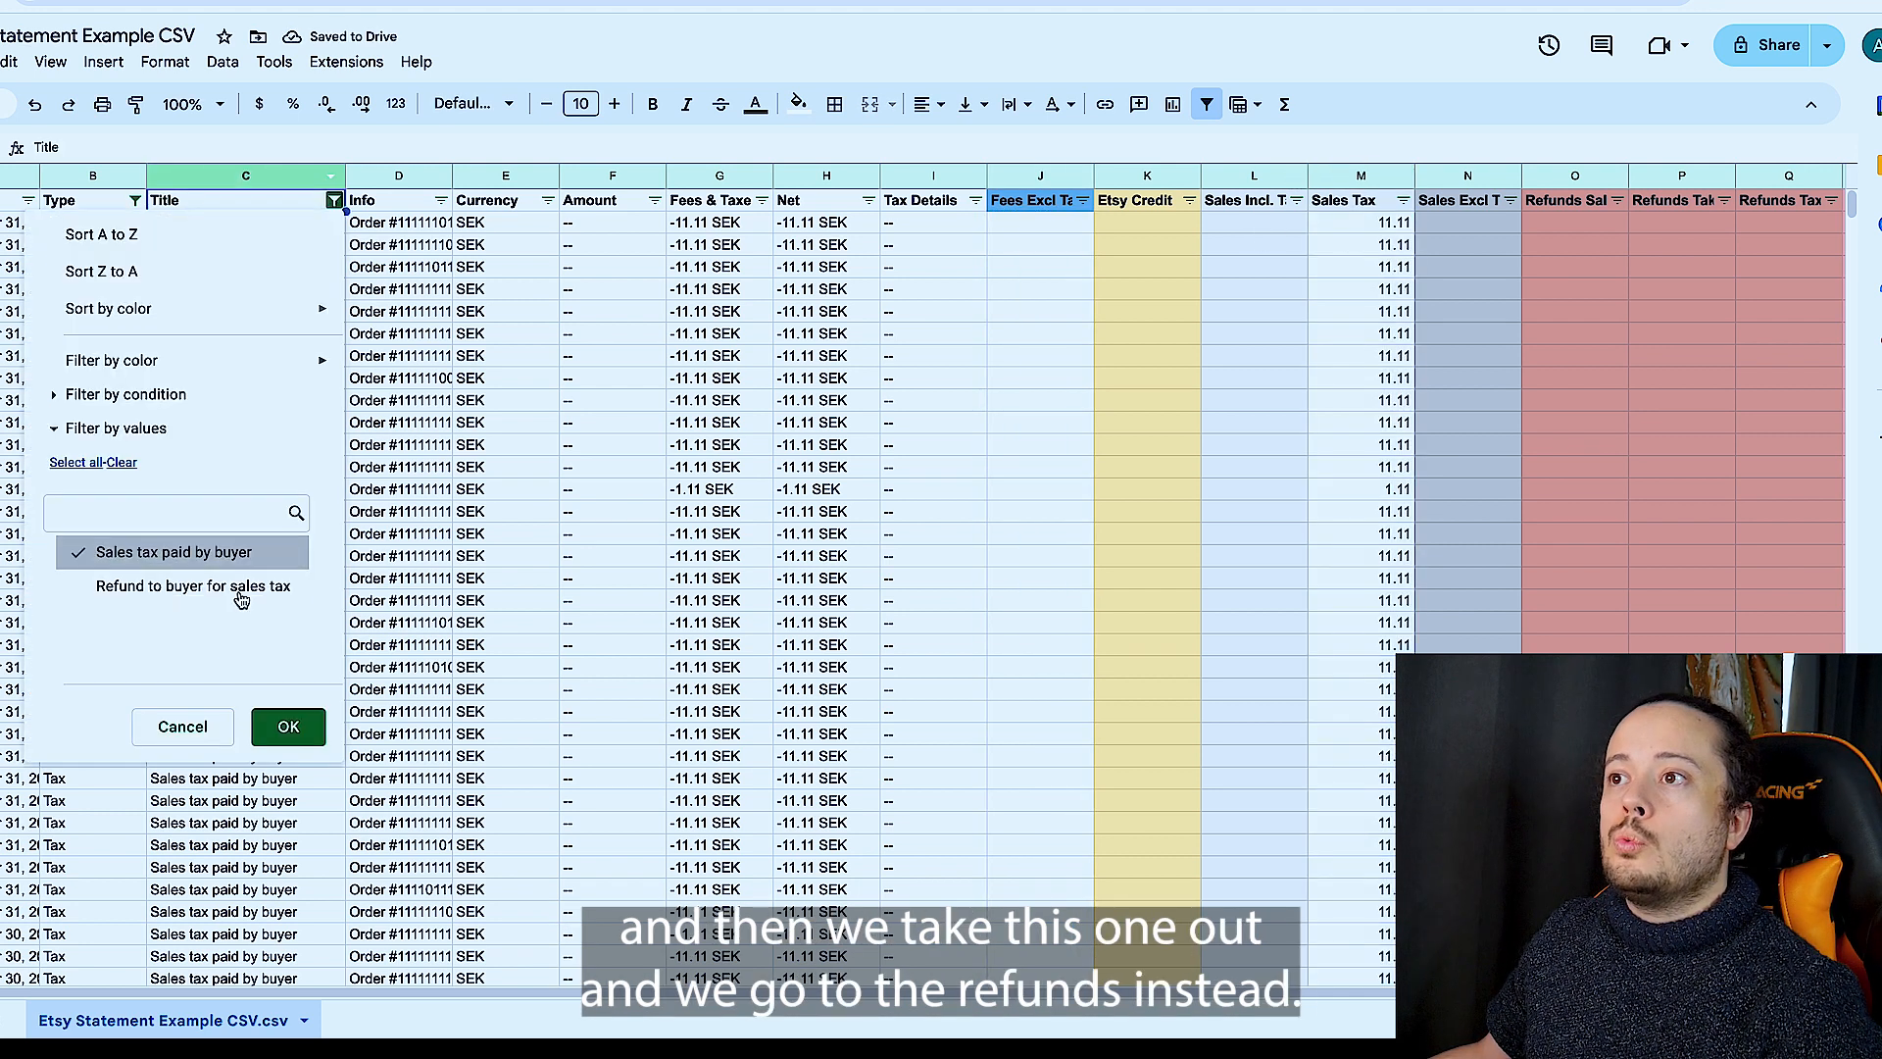
click(154, 555)
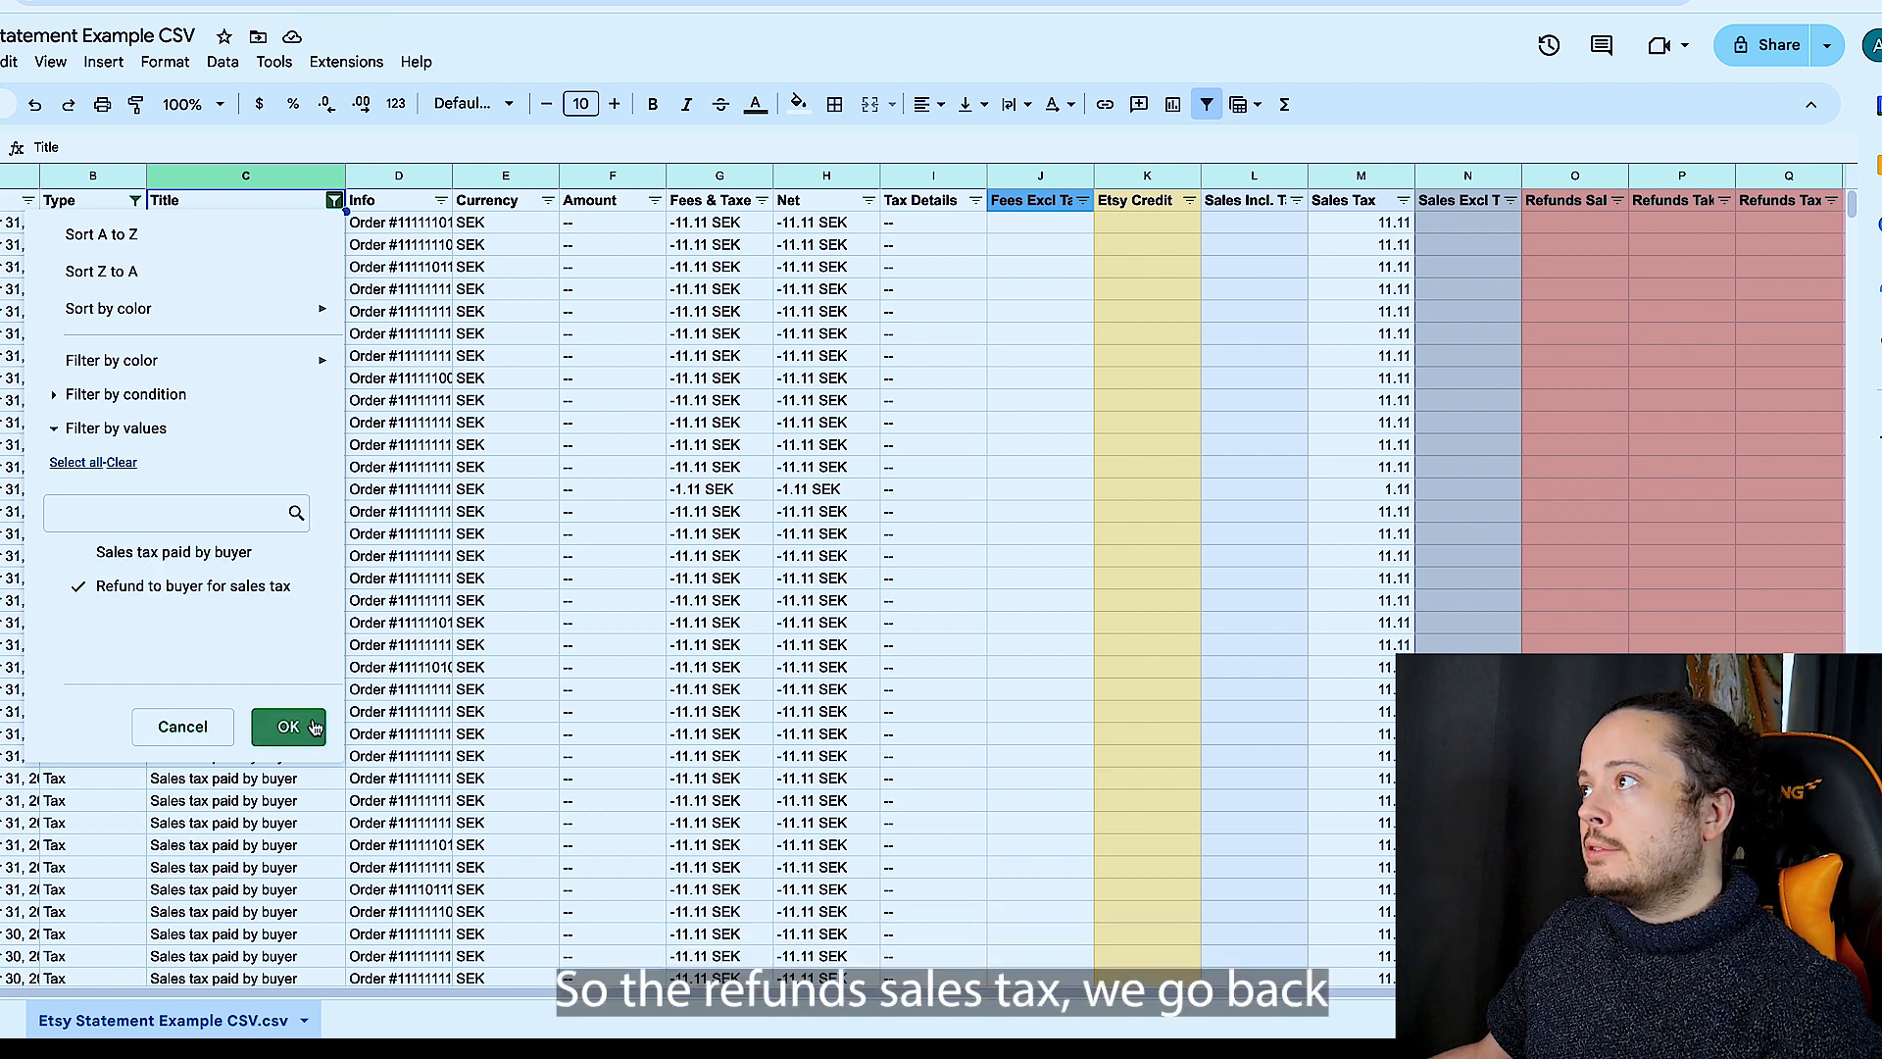
click(288, 726)
- Move all amounts of the sales tax refund rows from the Fees Excl Tax & Credit column into the Refunds Tax column
click(1062, 225)
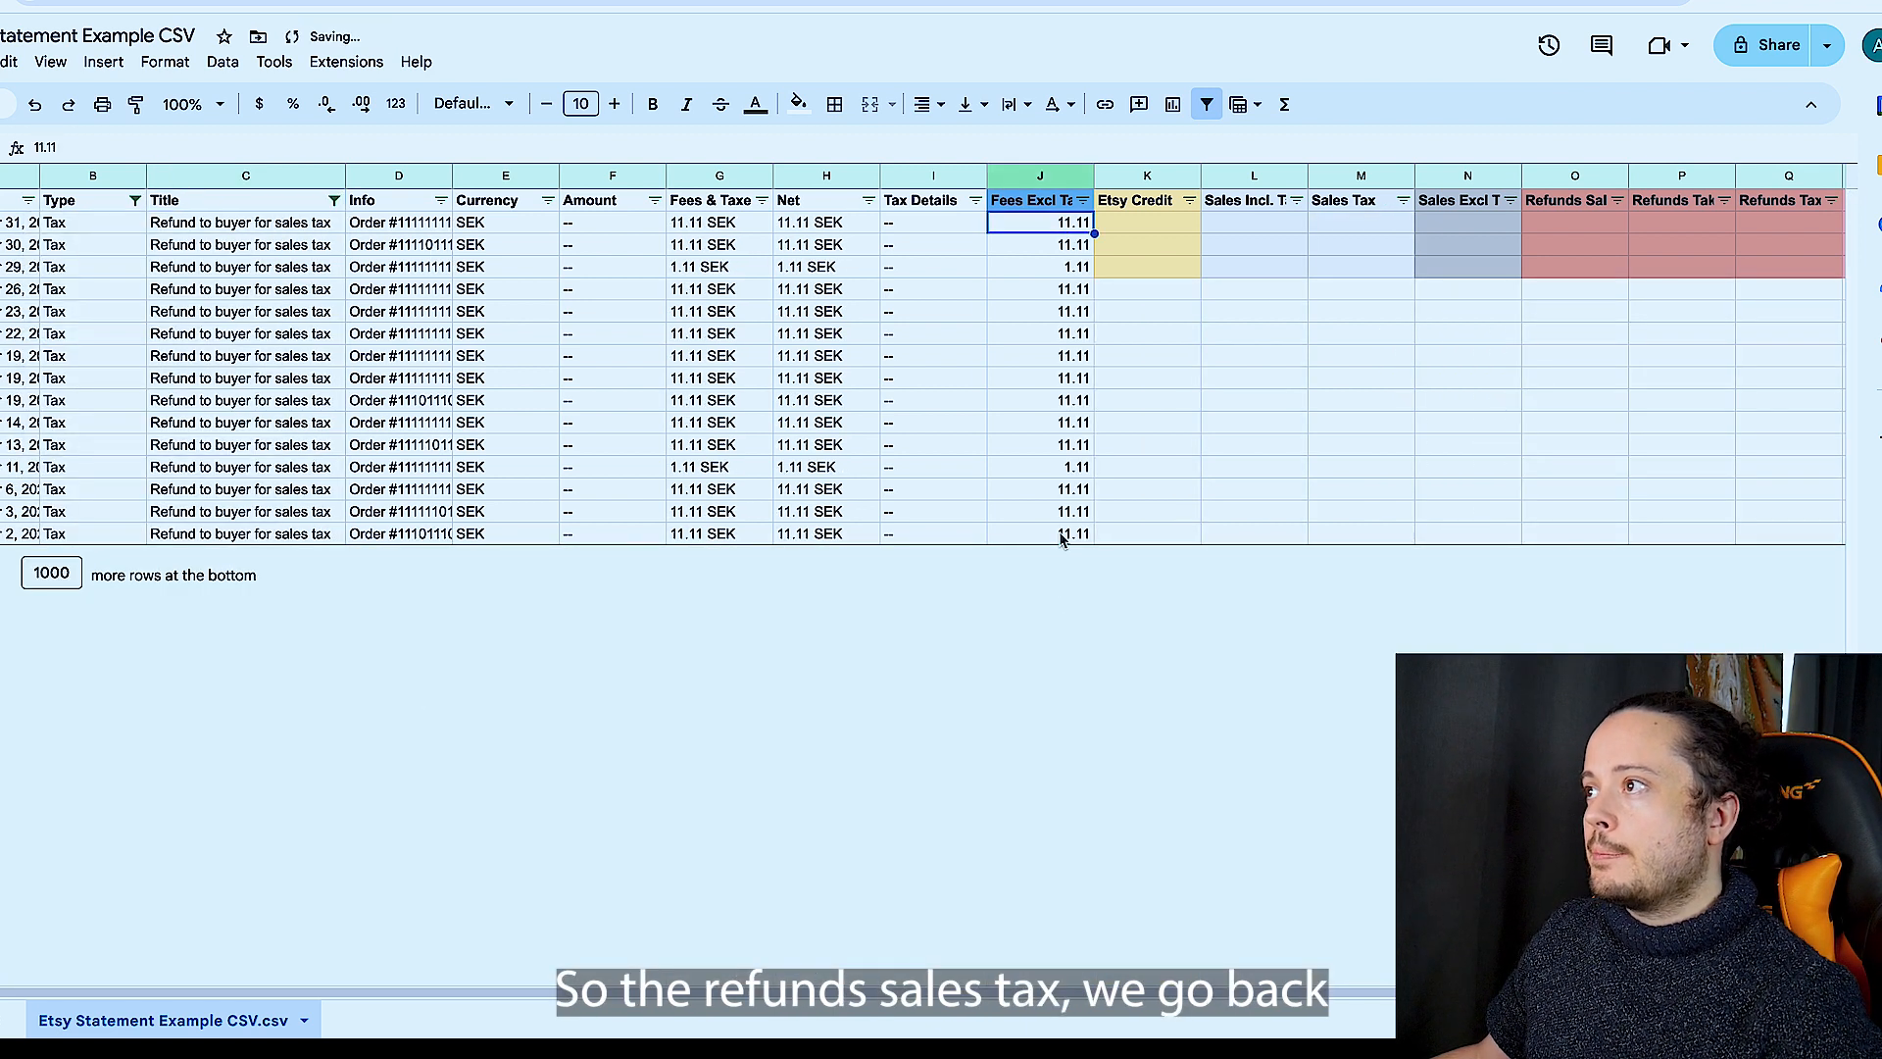
shift+click(1063, 538)
key(ctrl+c)
key(Delete)
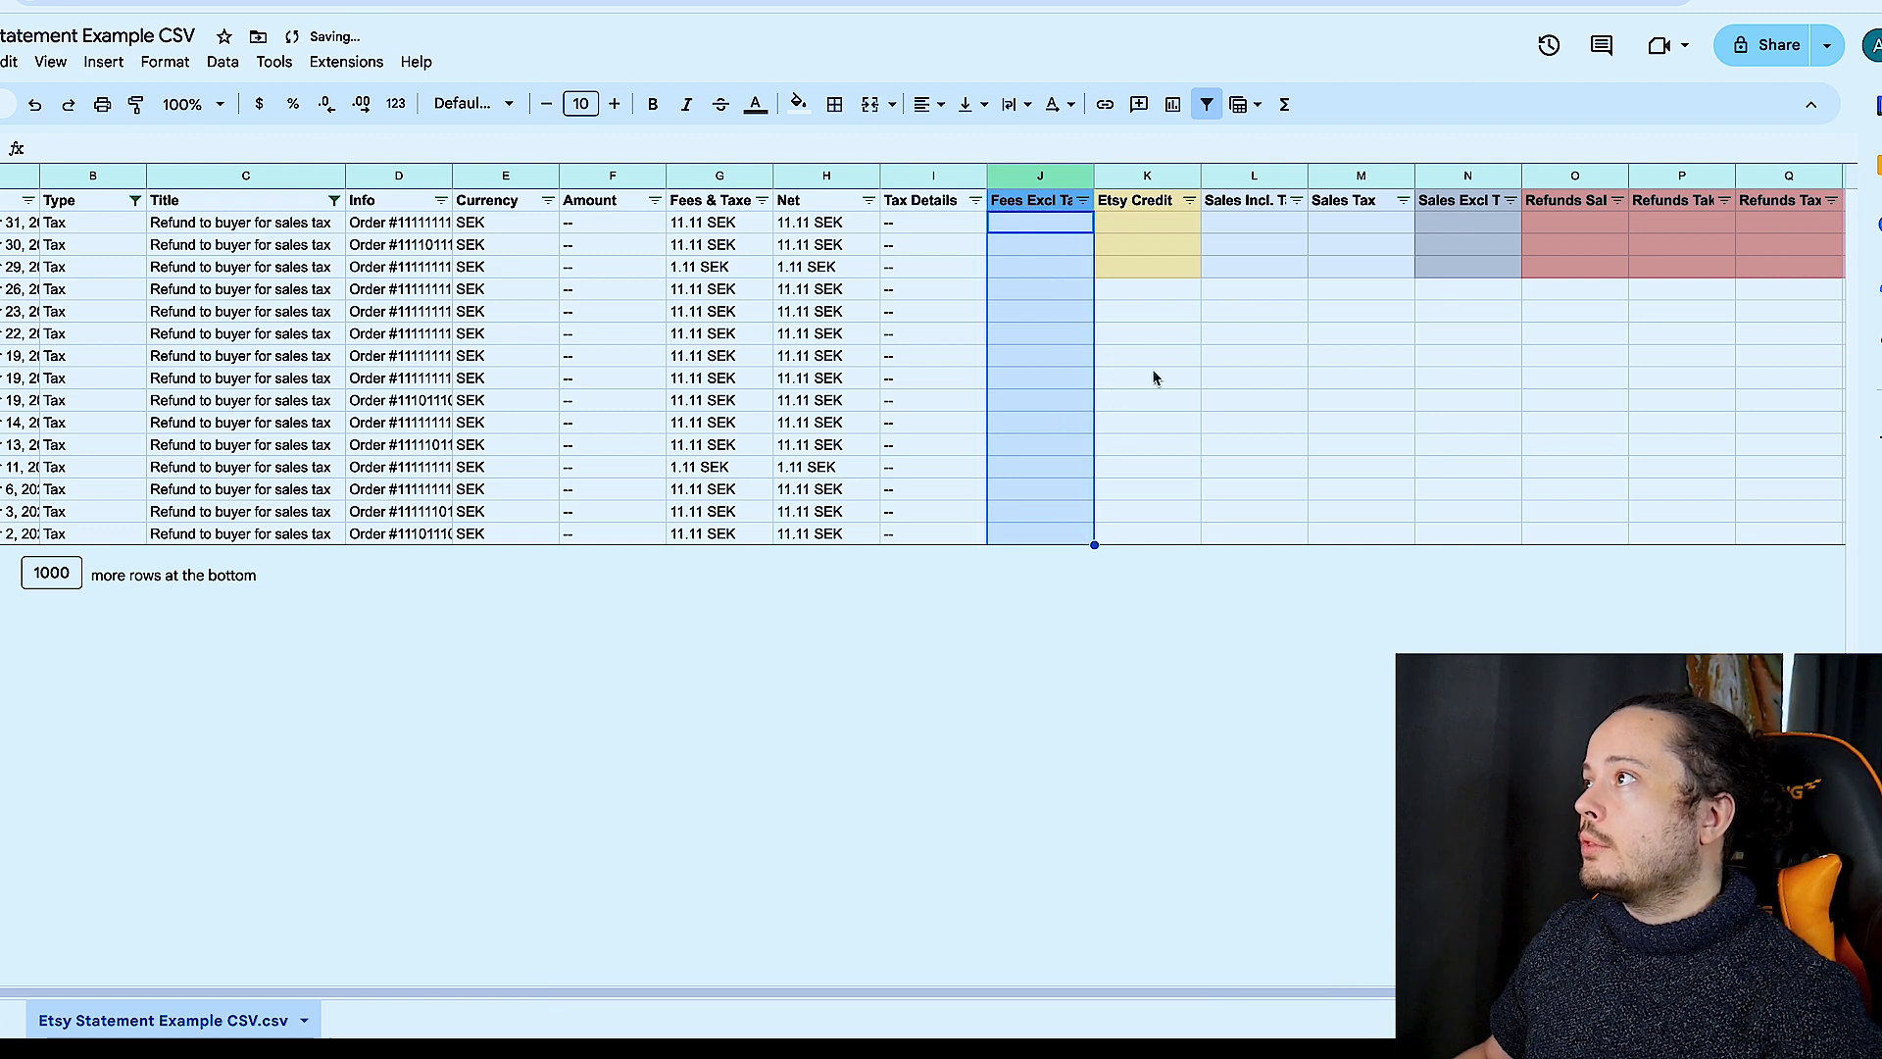
scroll(1584, 227, right, 3)
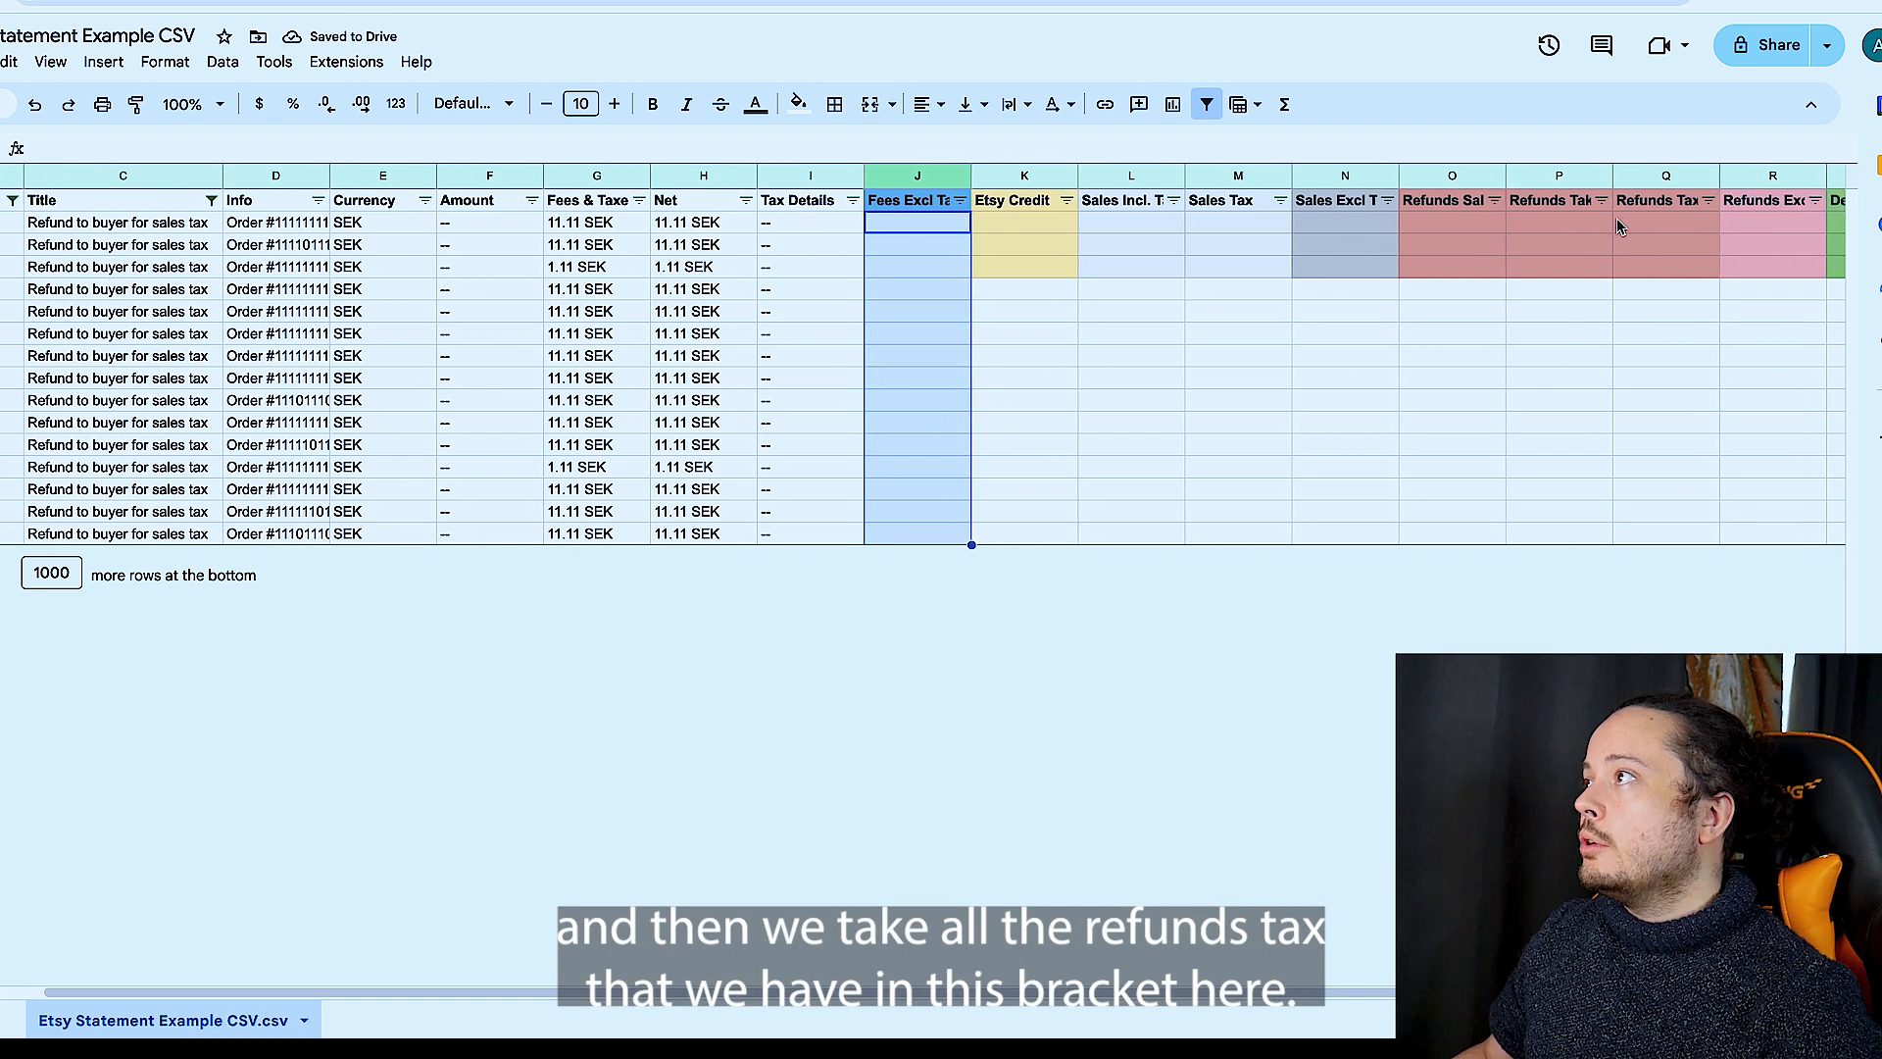
click(1660, 225)
key(ctrl+v)
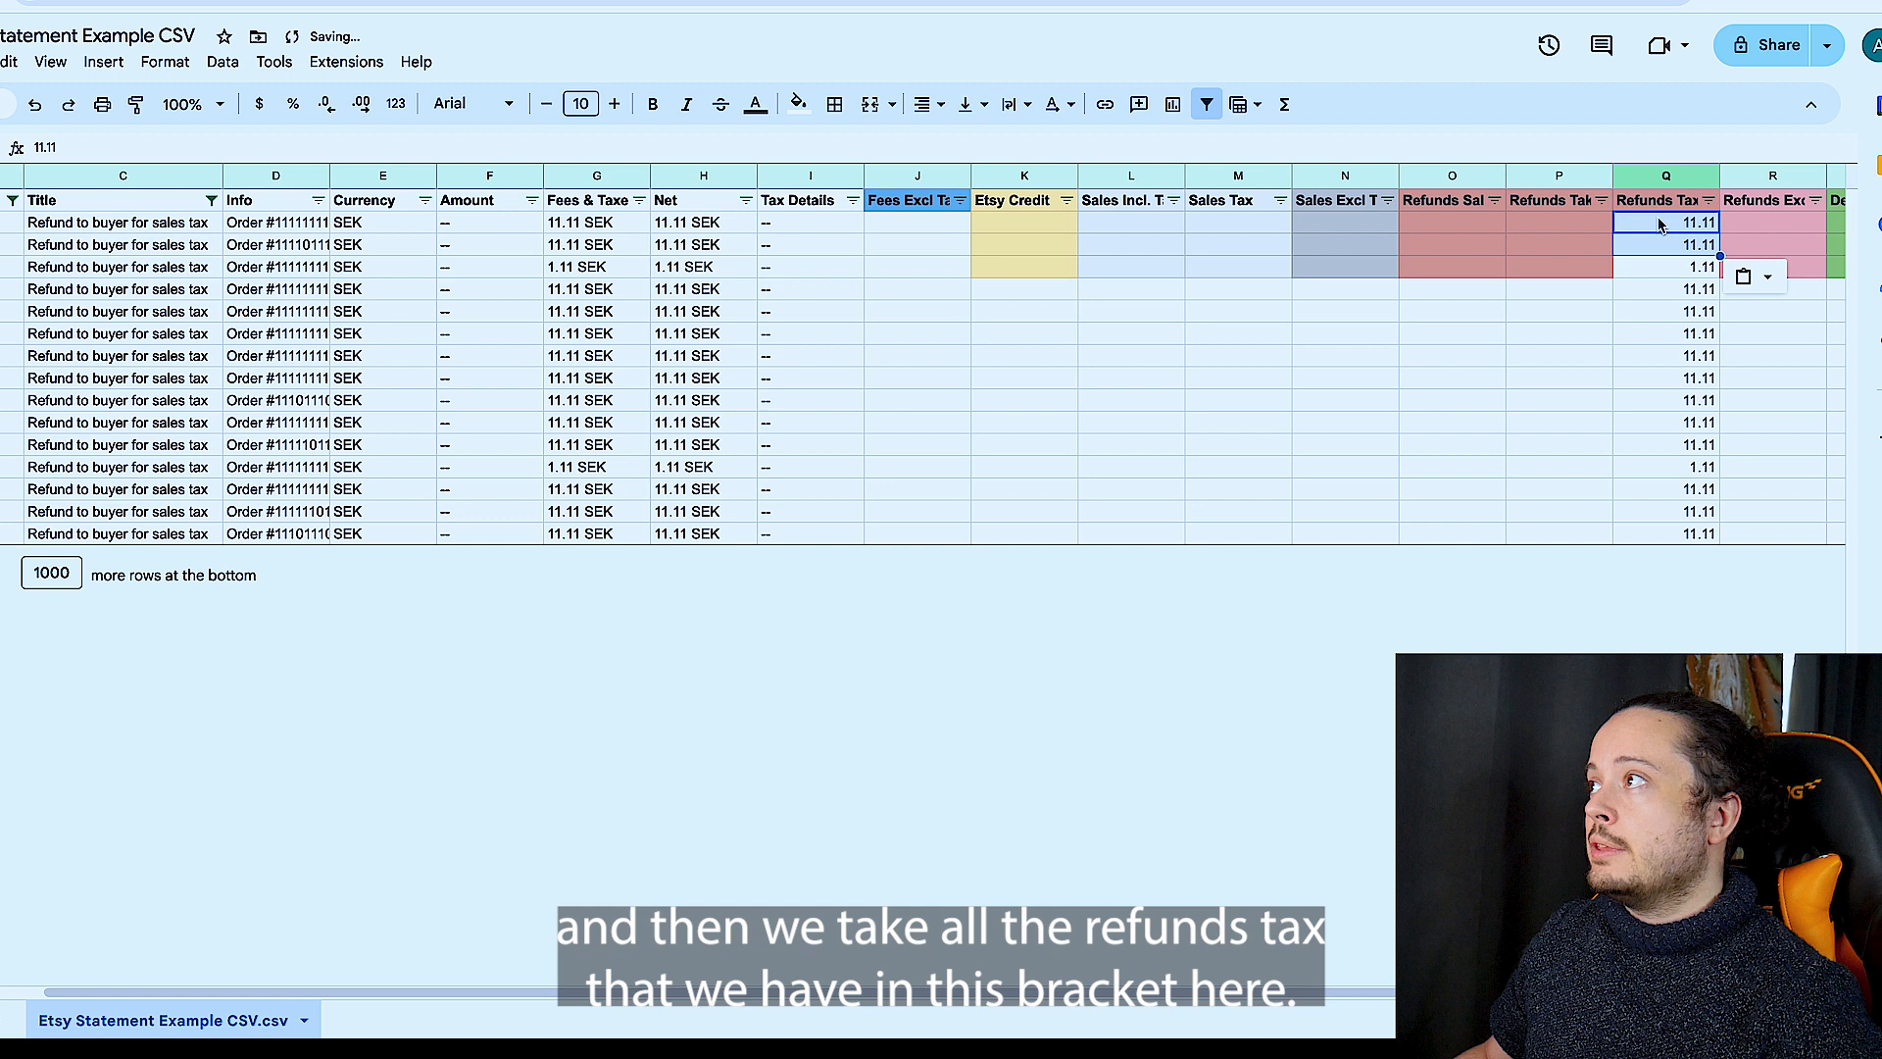
- Reselect all values in the Title and Type column filters to show every statement row again
scroll(1595, 248, left, 2)
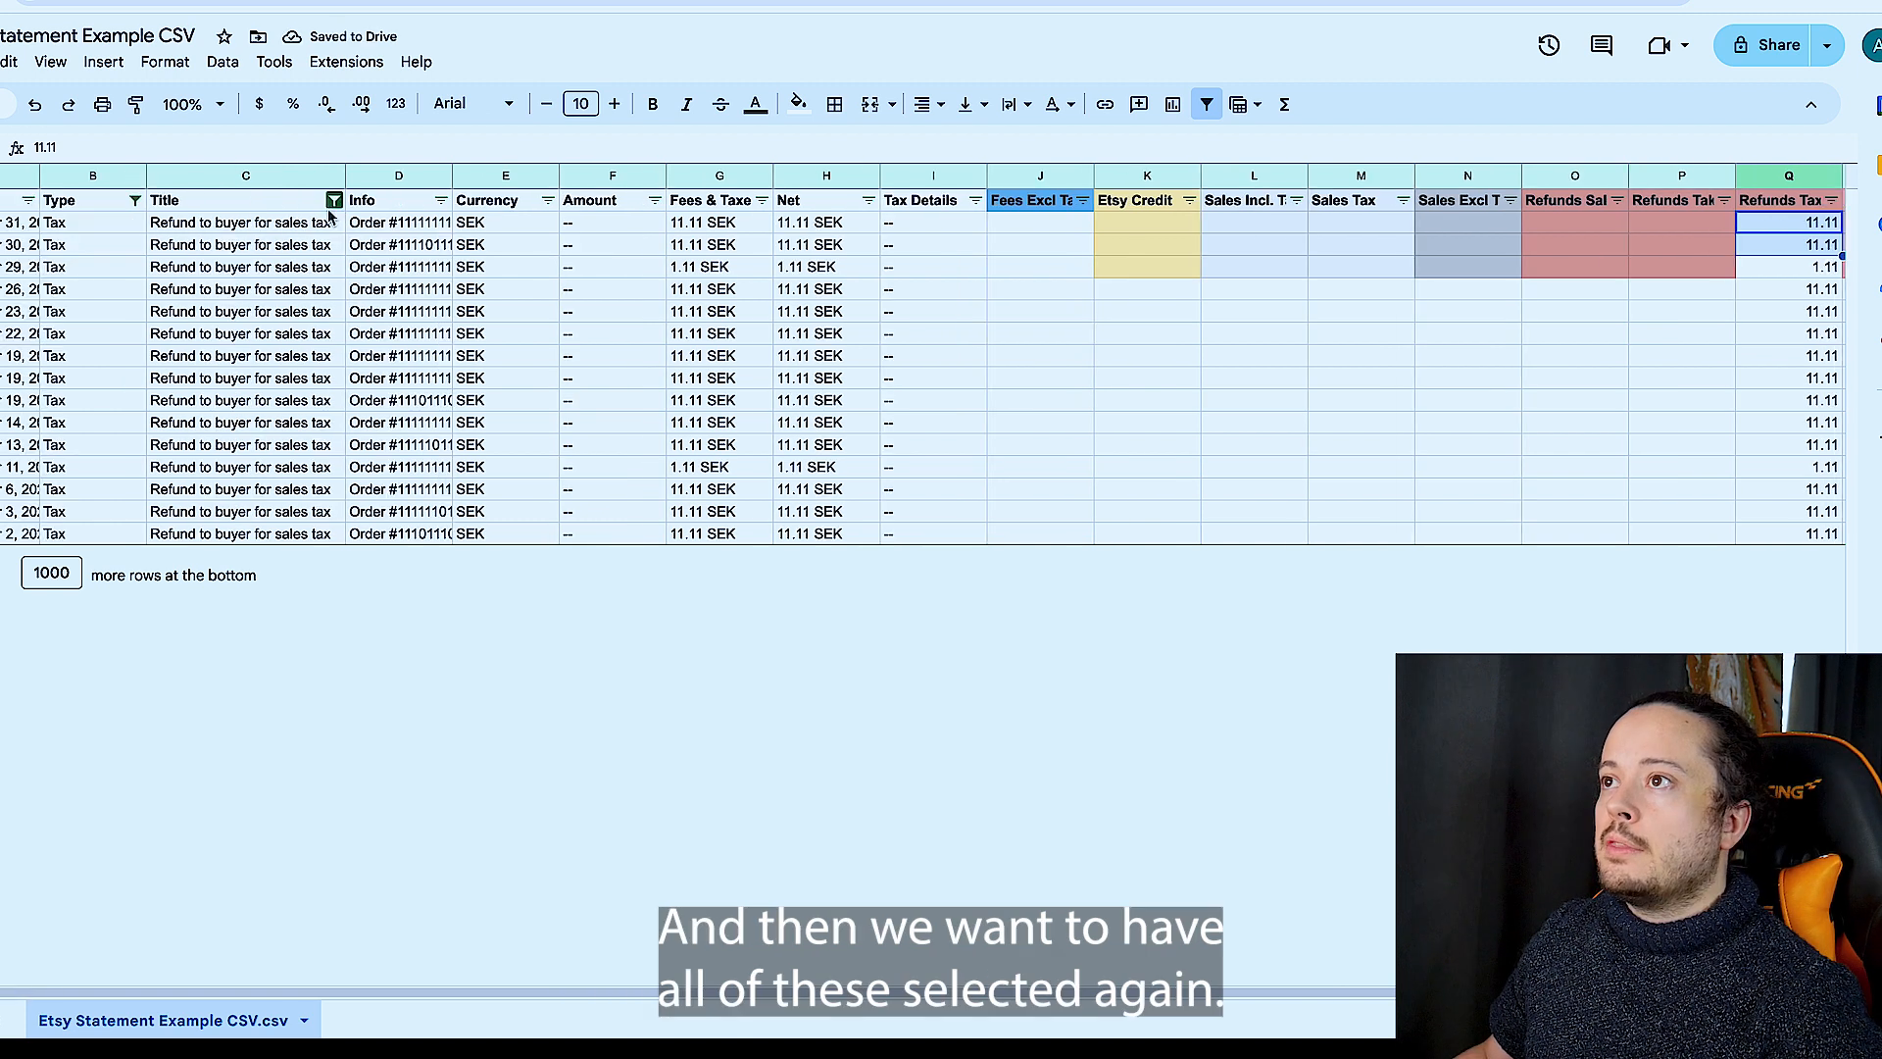
click(334, 200)
click(76, 462)
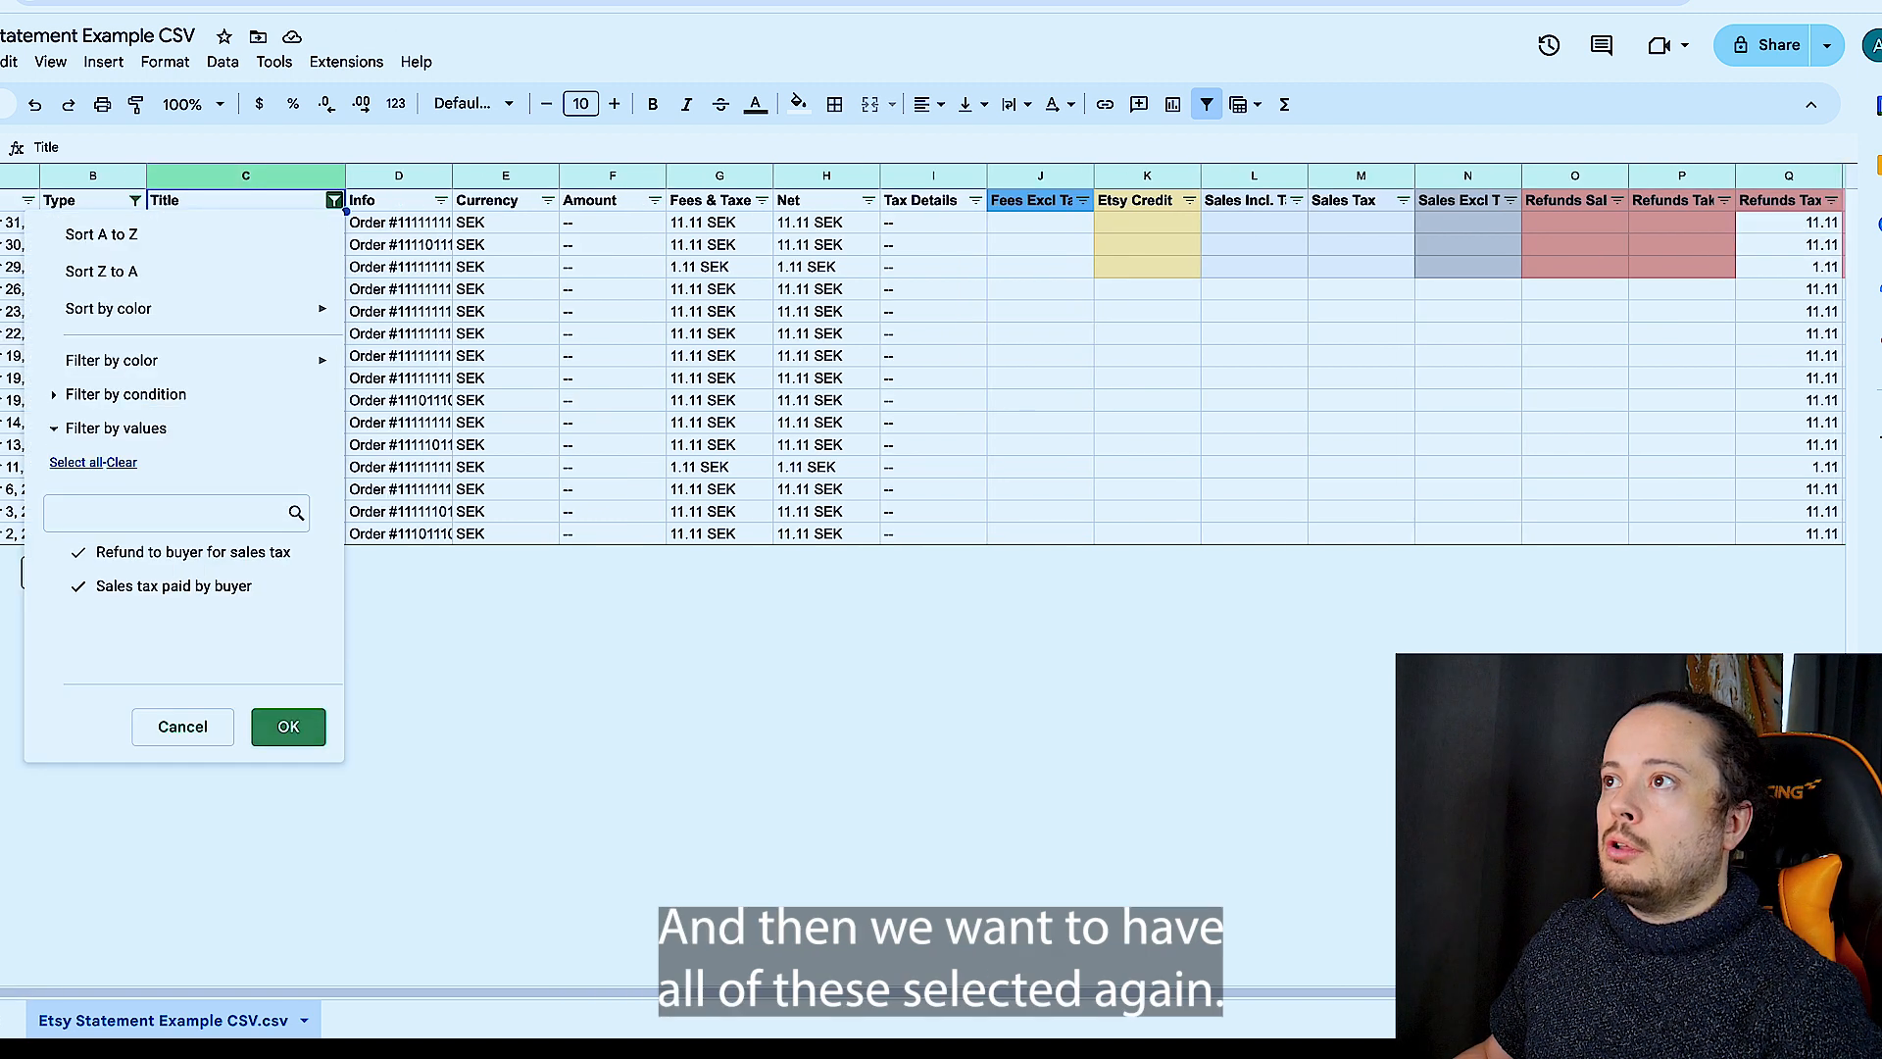
click(294, 726)
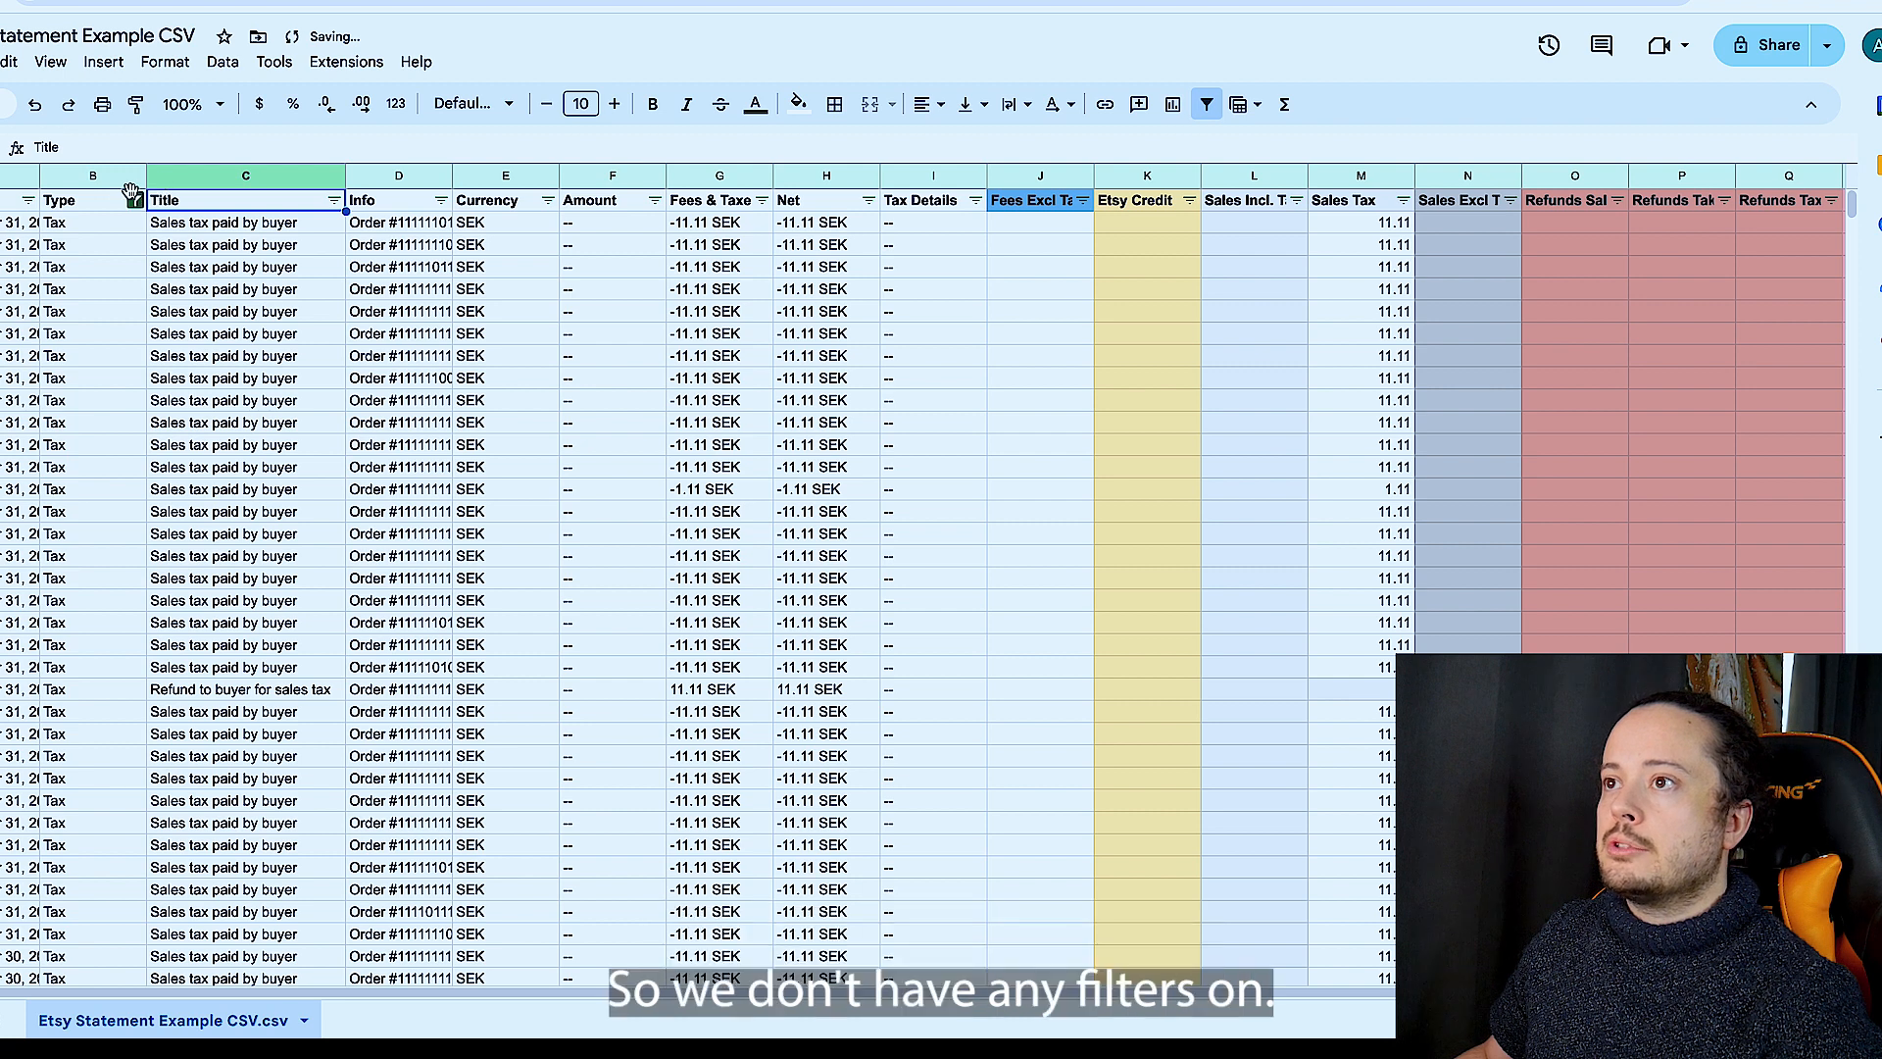
click(134, 200)
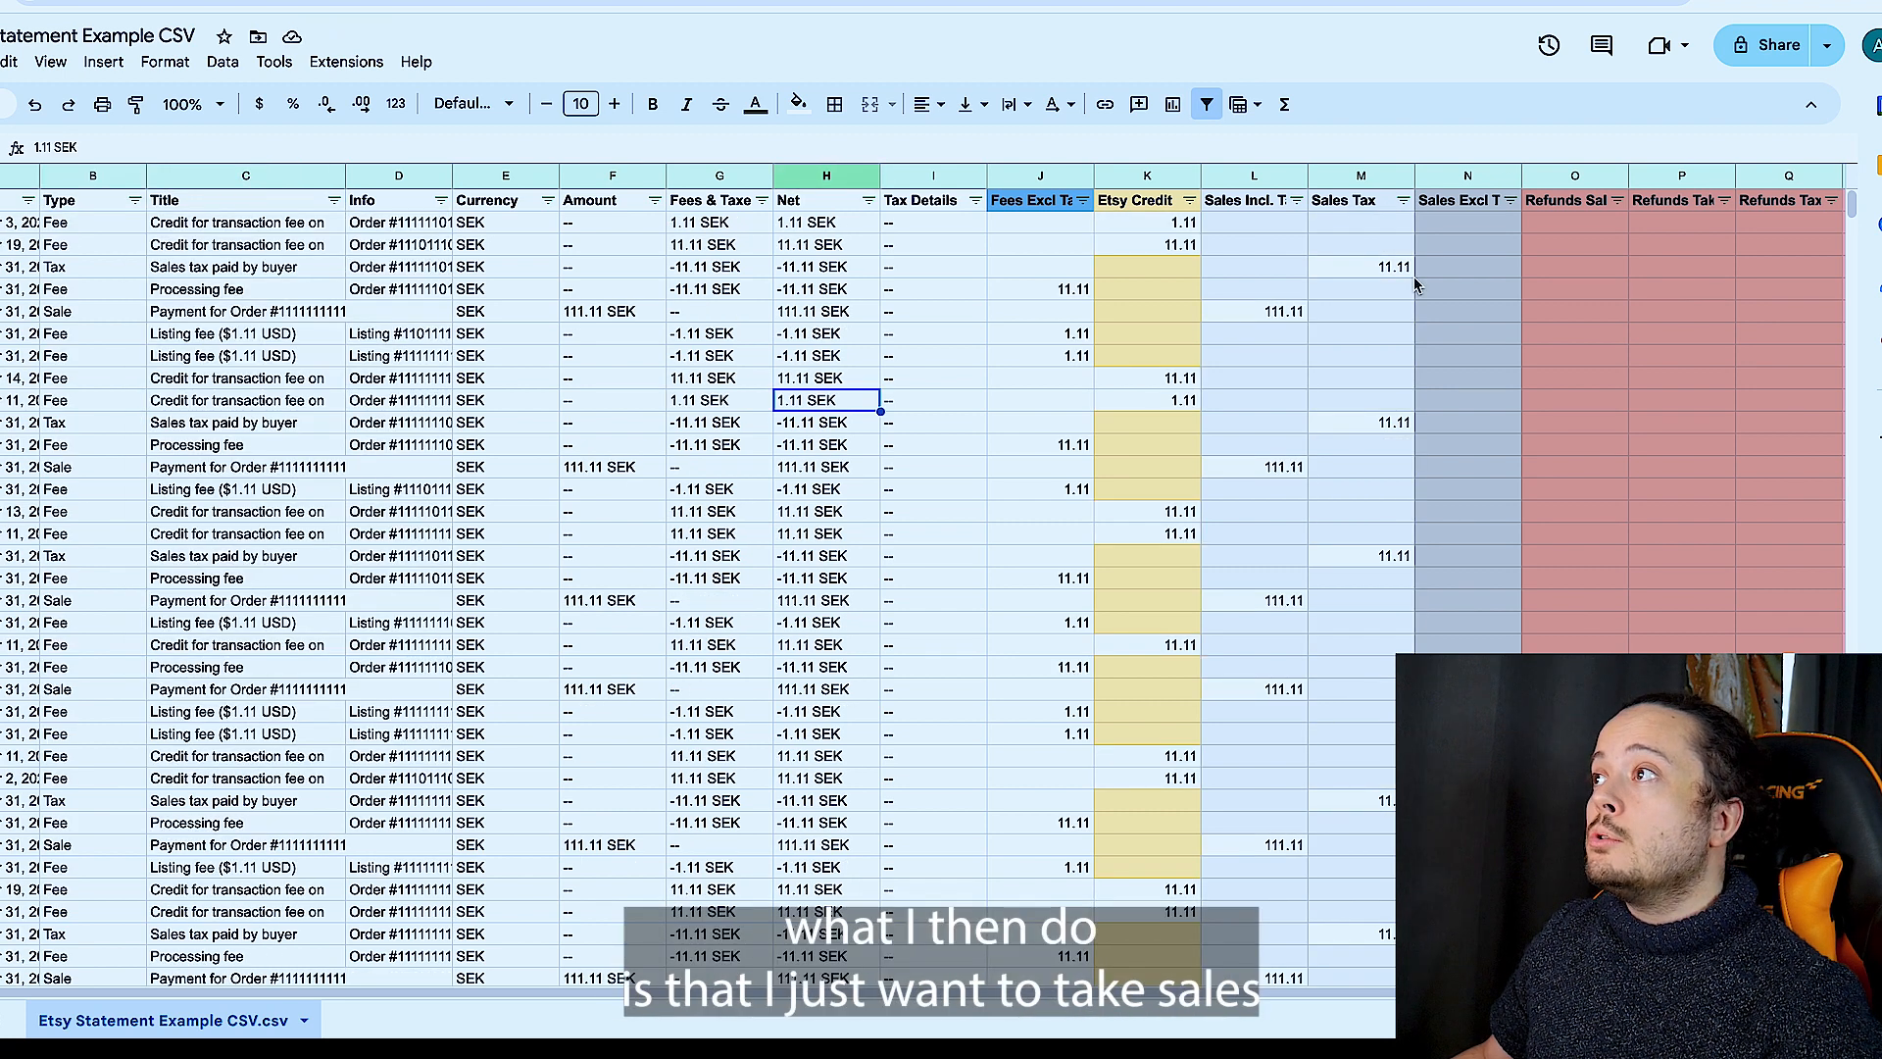
- Select the whole Sales Incl. Tax column to read its sum
scroll(1415, 285, right, 3)
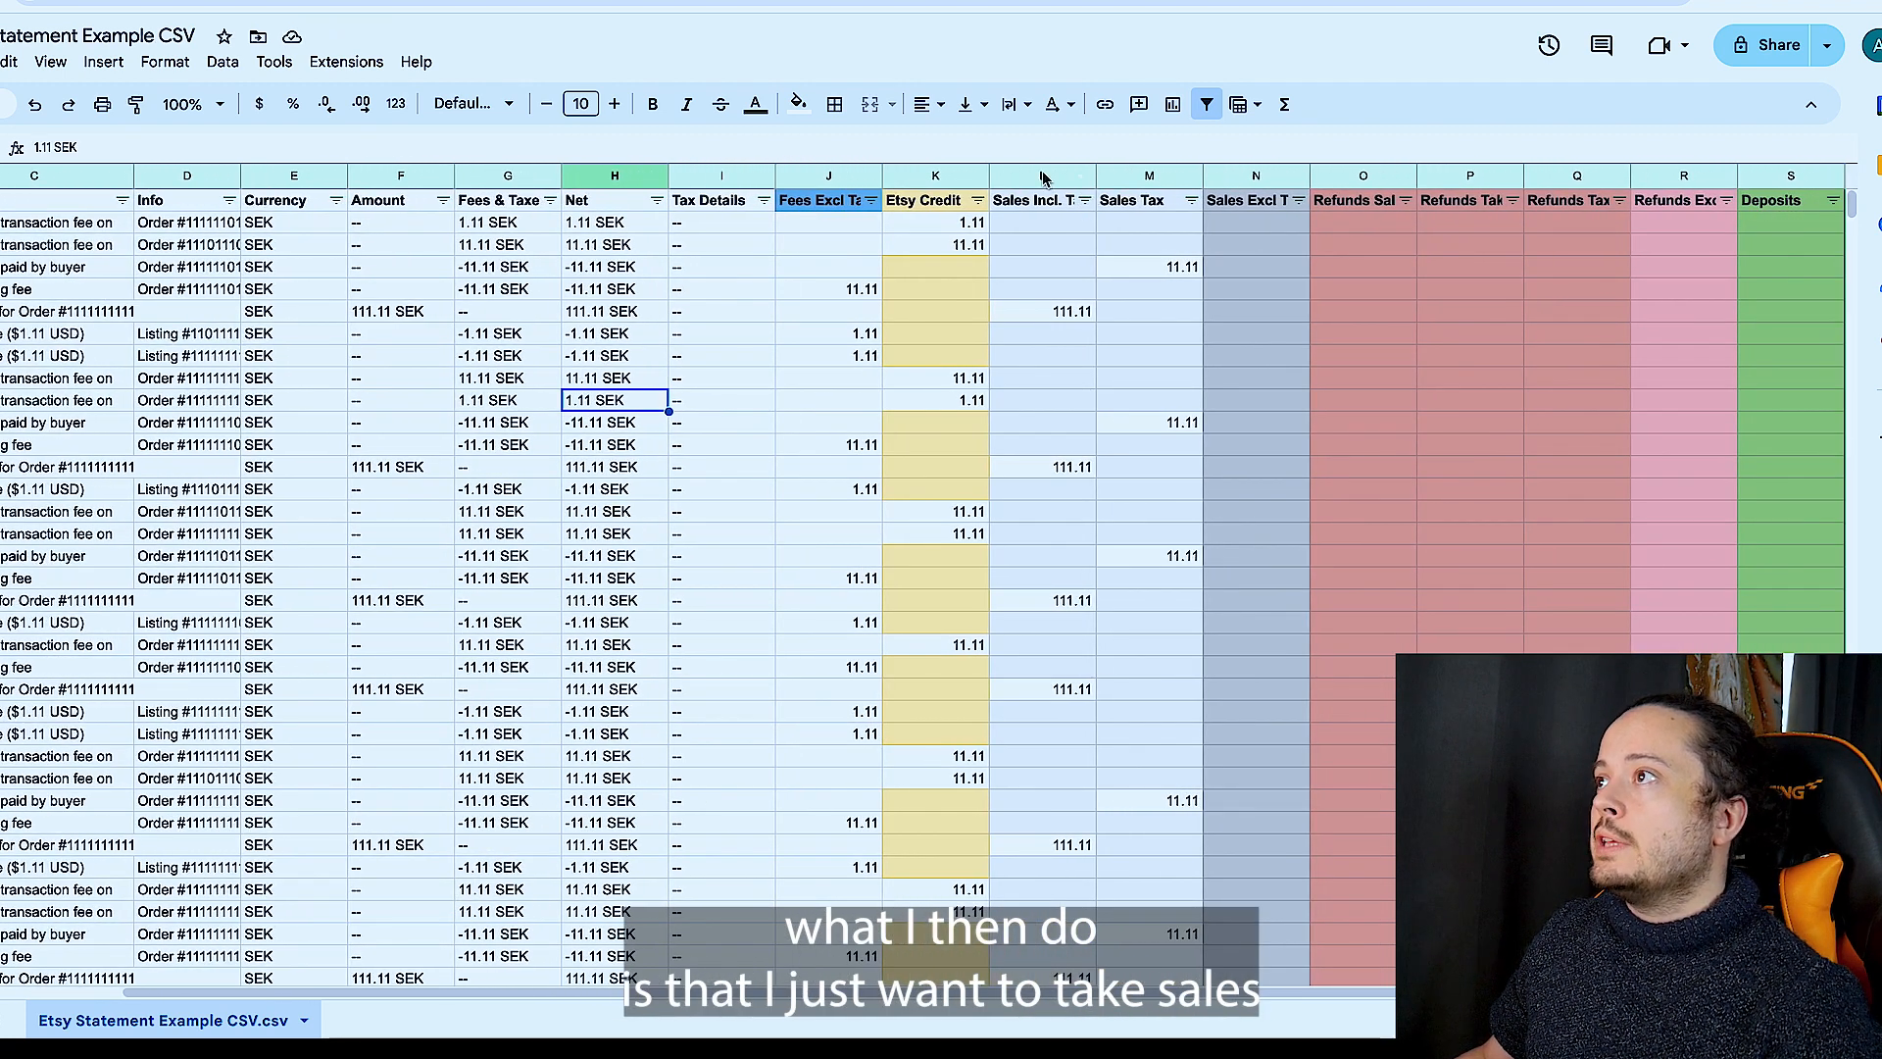
click(1044, 178)
click(1226, 306)
click(1226, 225)
click(1042, 175)
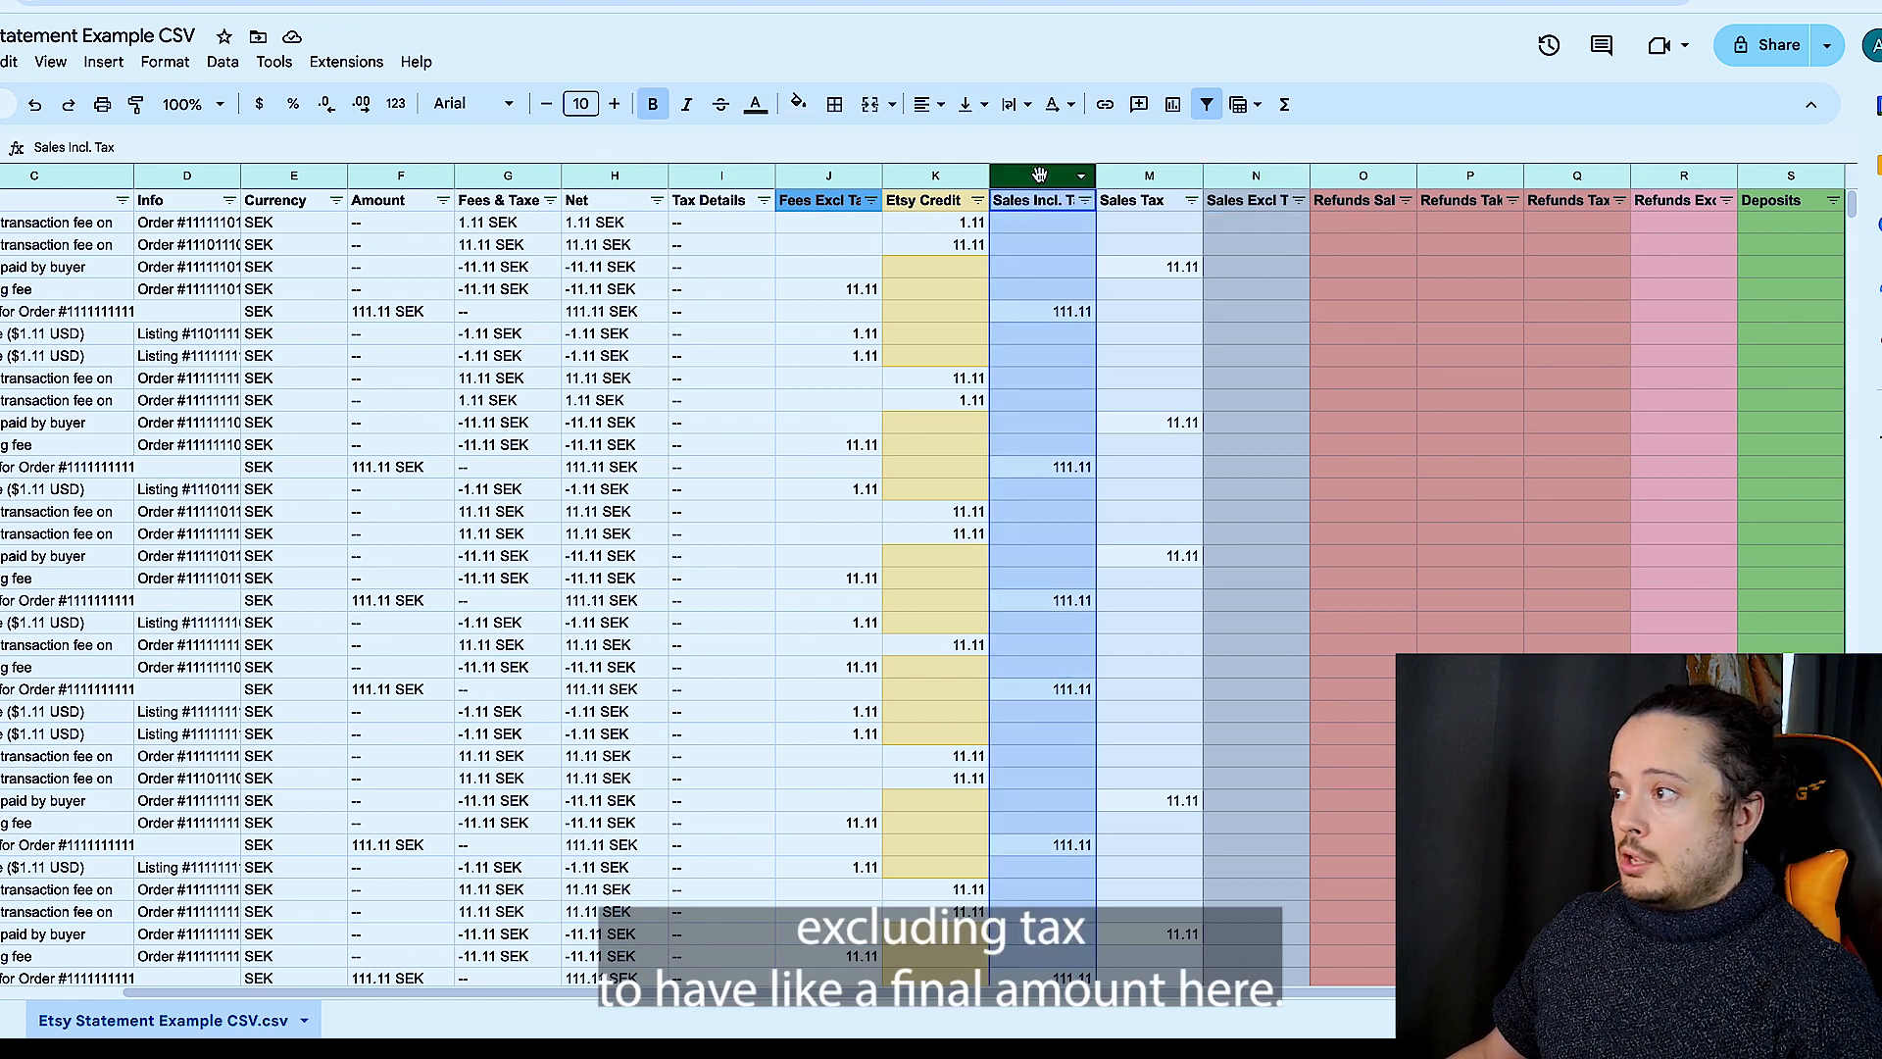
- Open the Calculator app beside the sheet and enter 160228,78 as the tax-inclusive sales amount for a subtraction
mouse_move(1171, 1034)
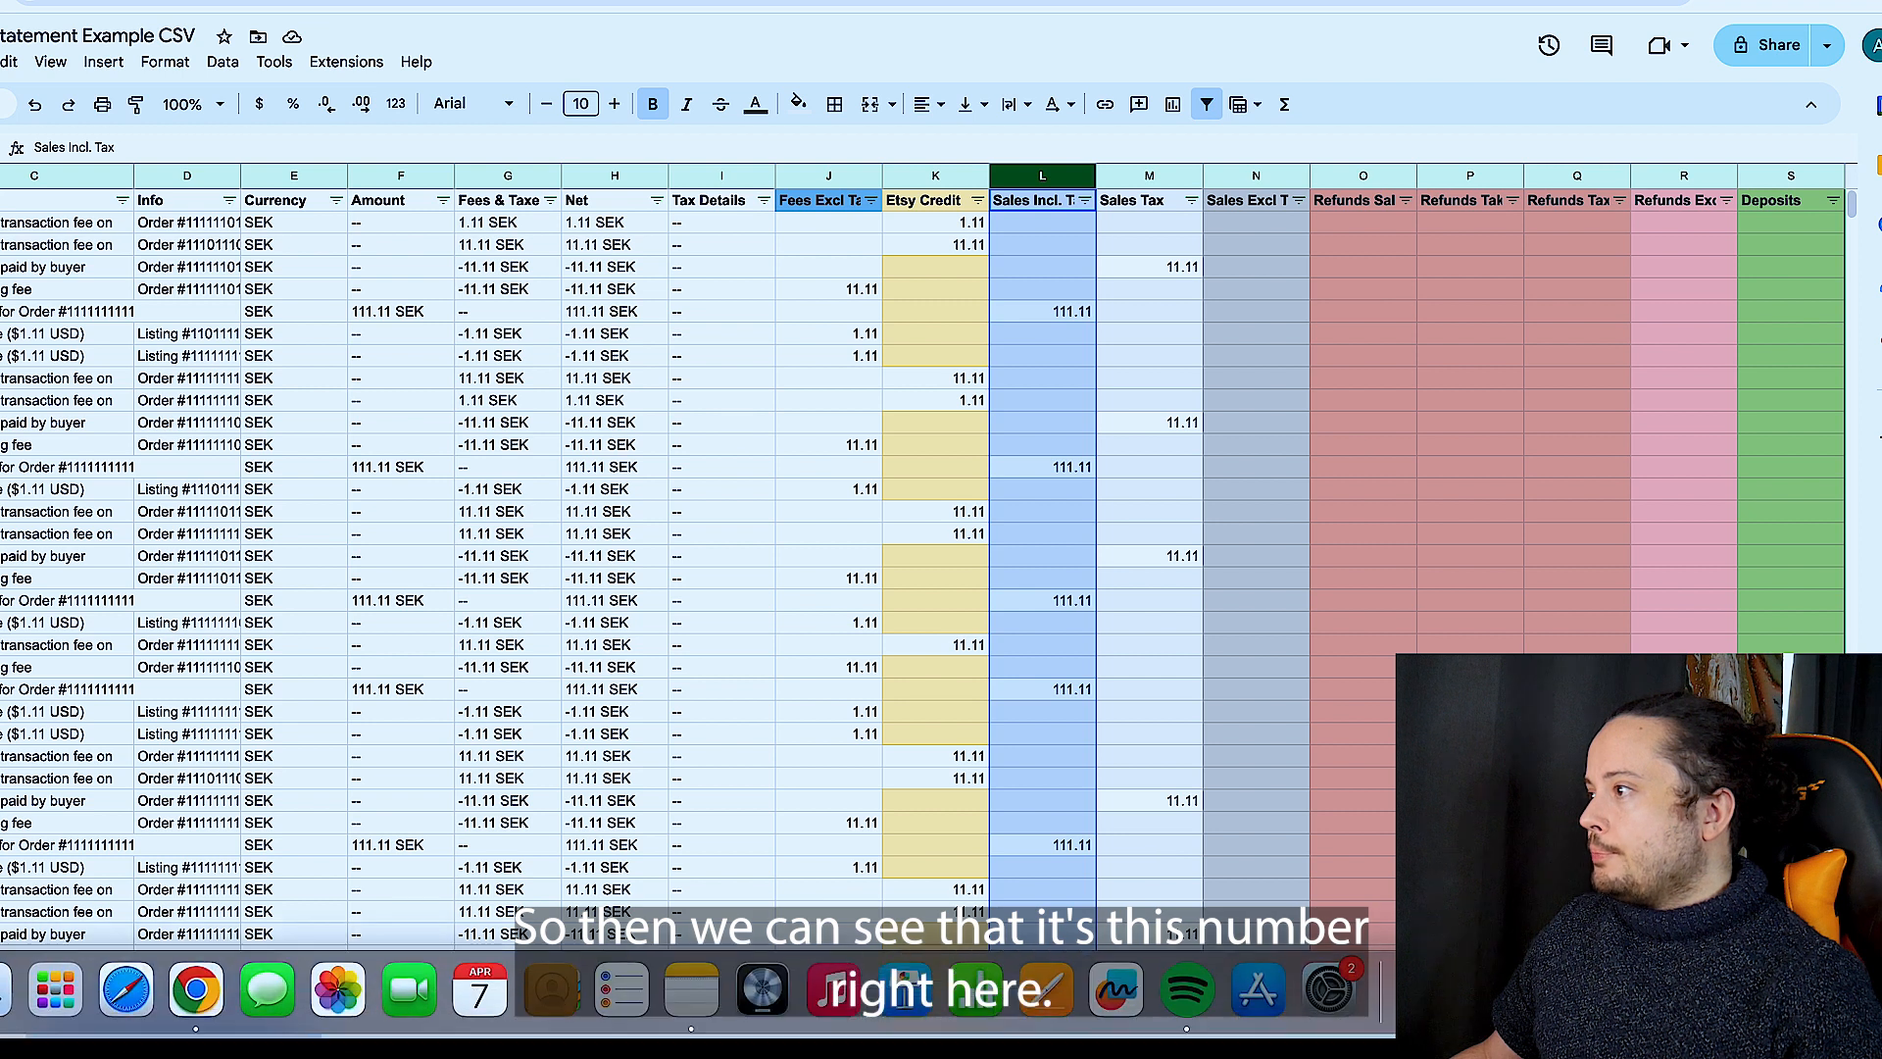
click(1179, 1000)
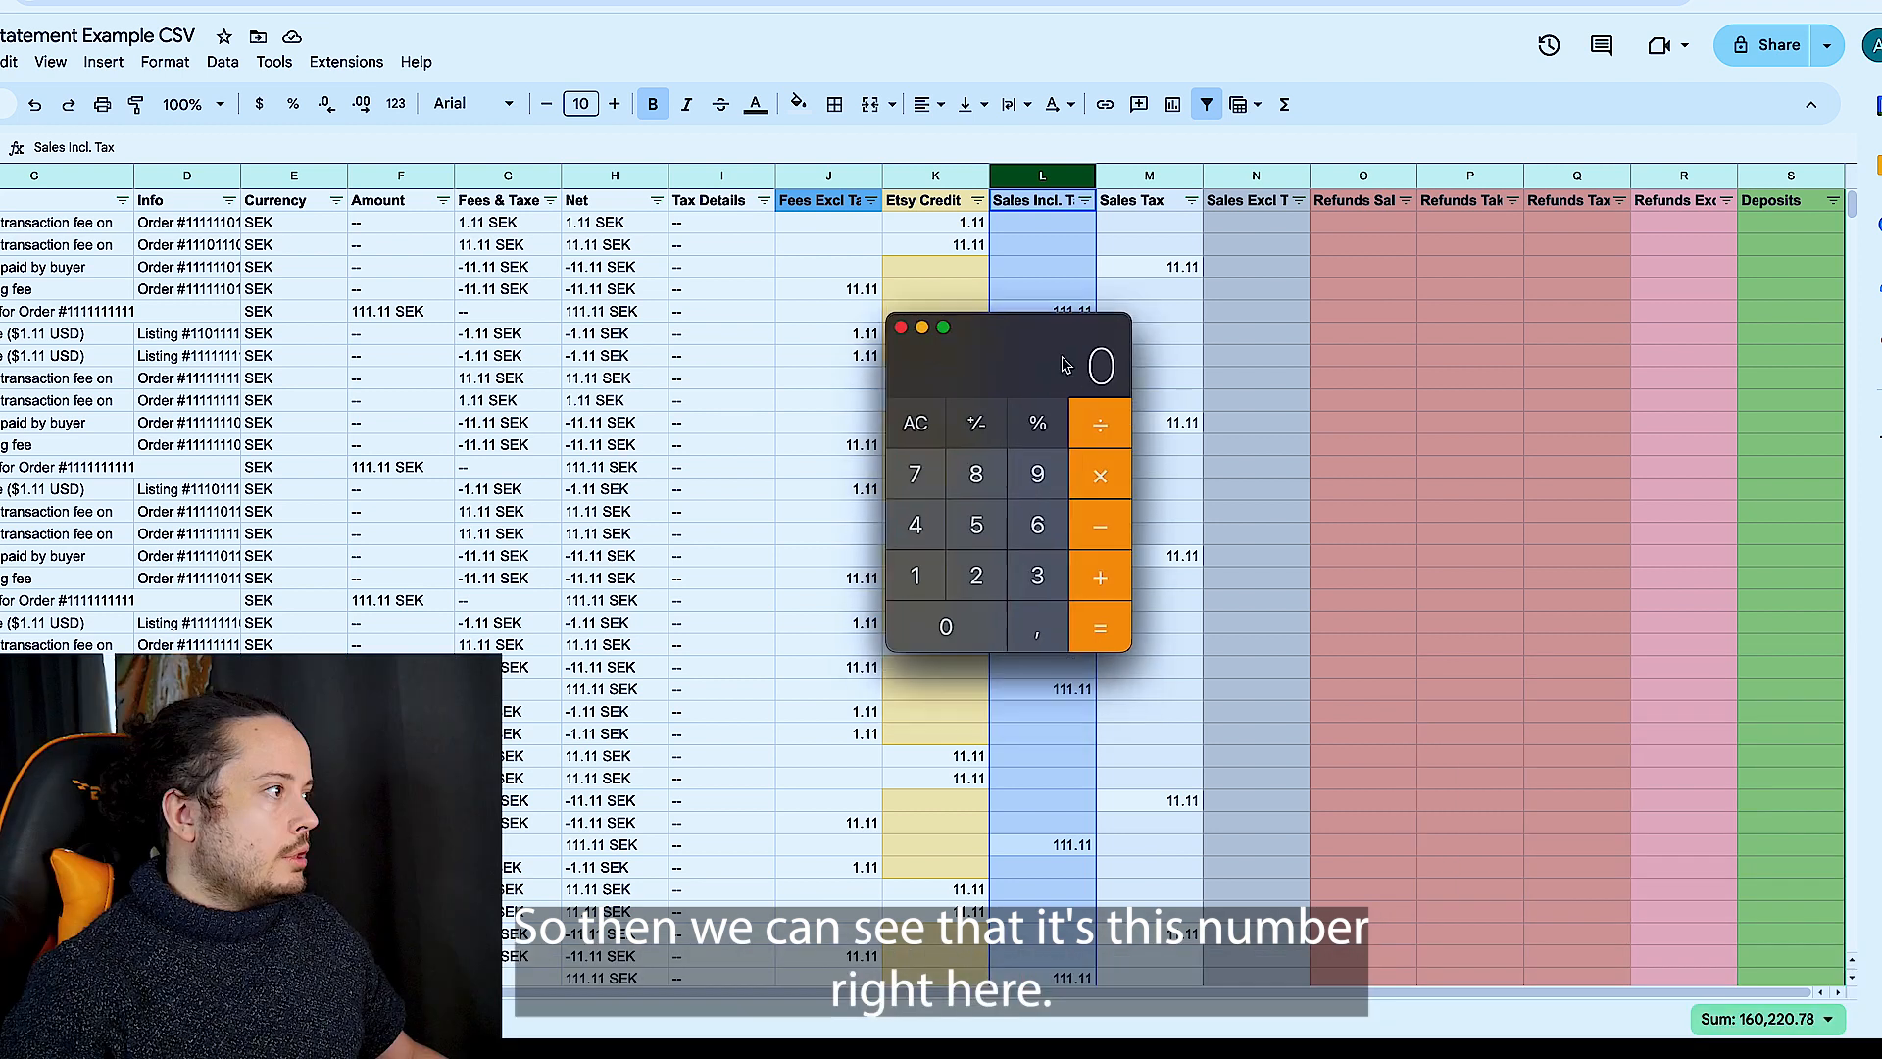
drag(1058, 367, 1399, 278)
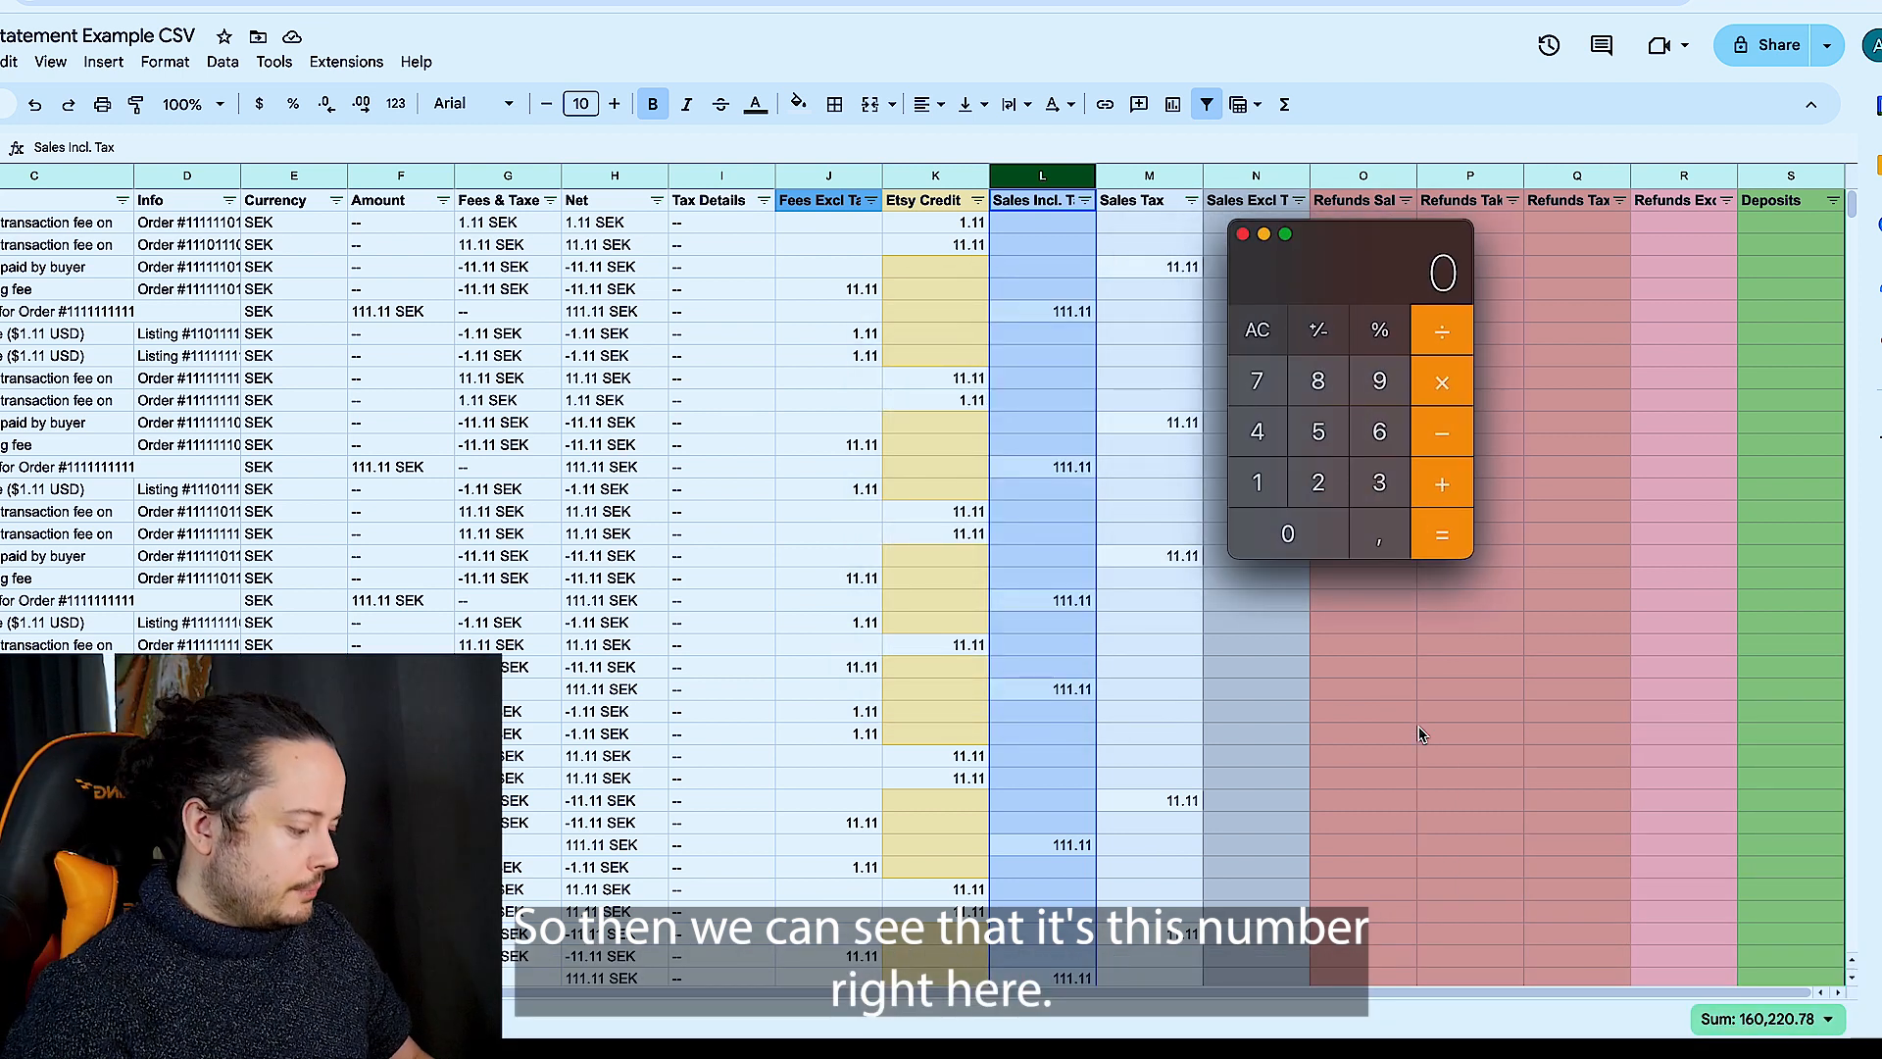
text(160228,78)
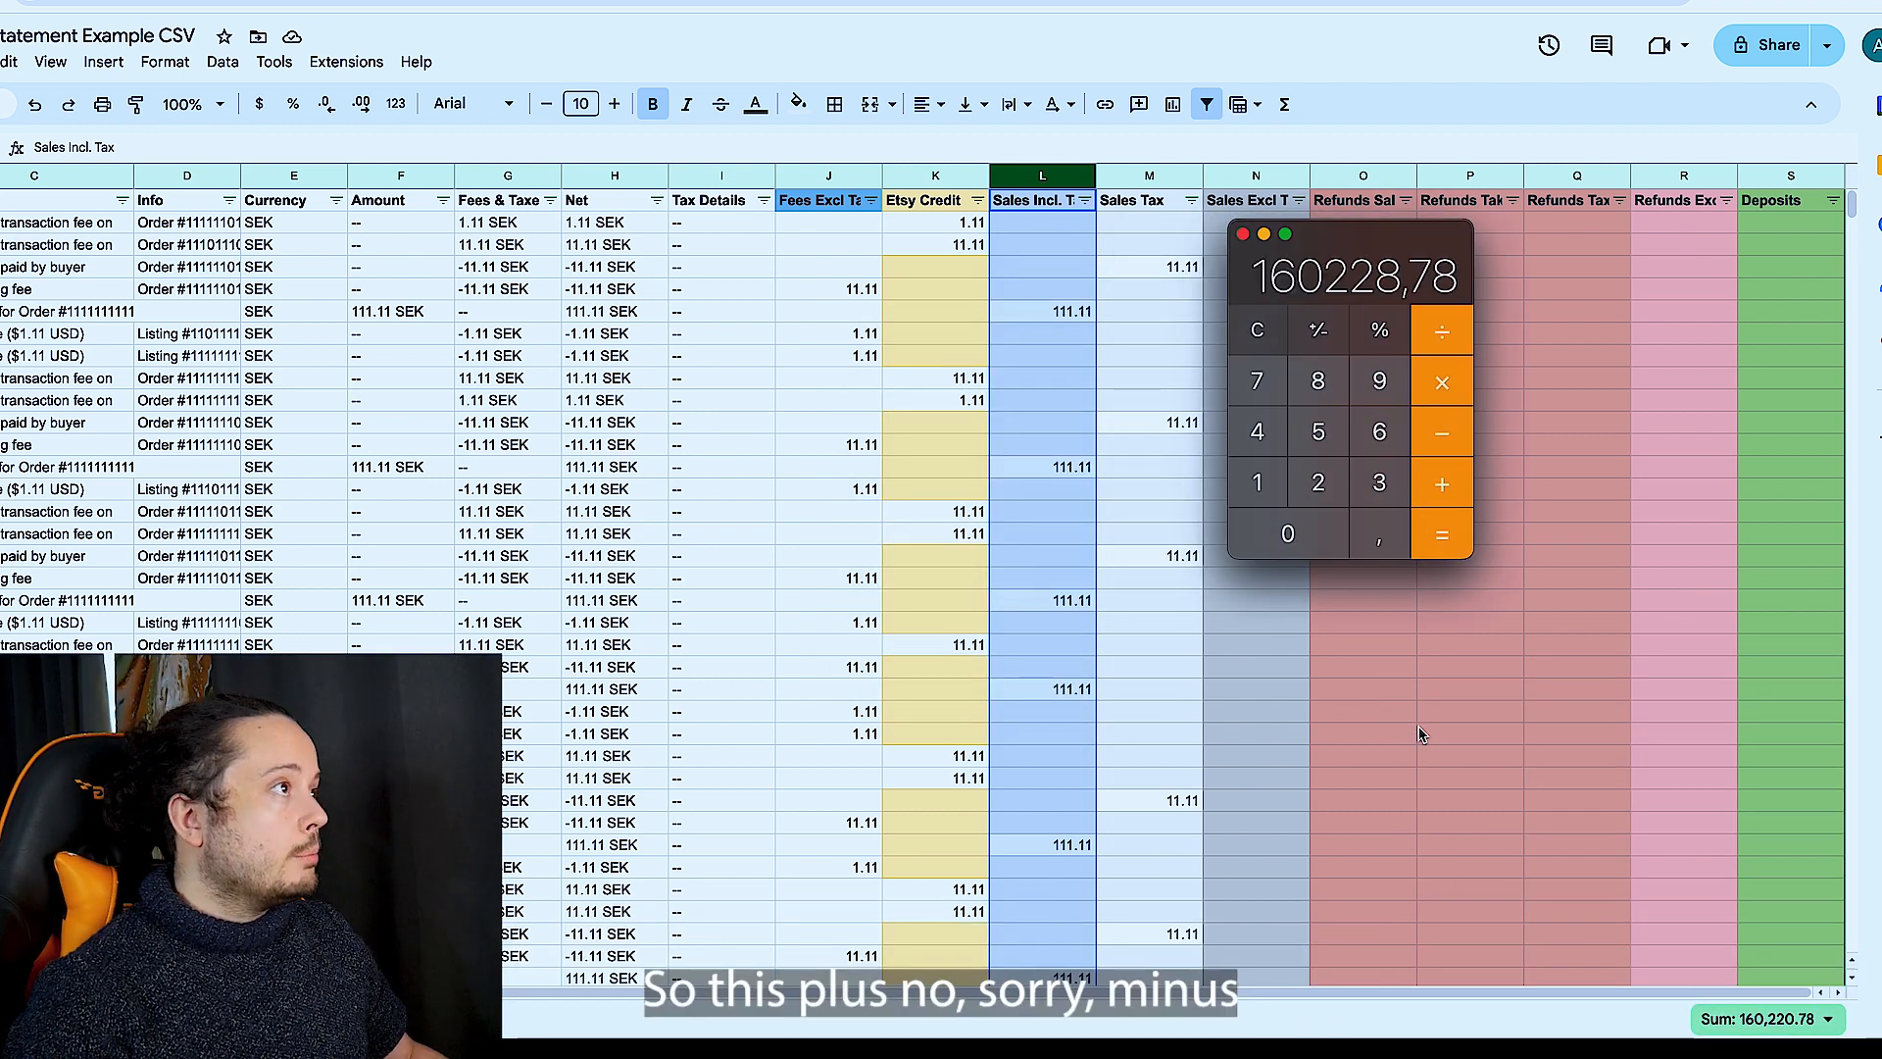
key(minus)
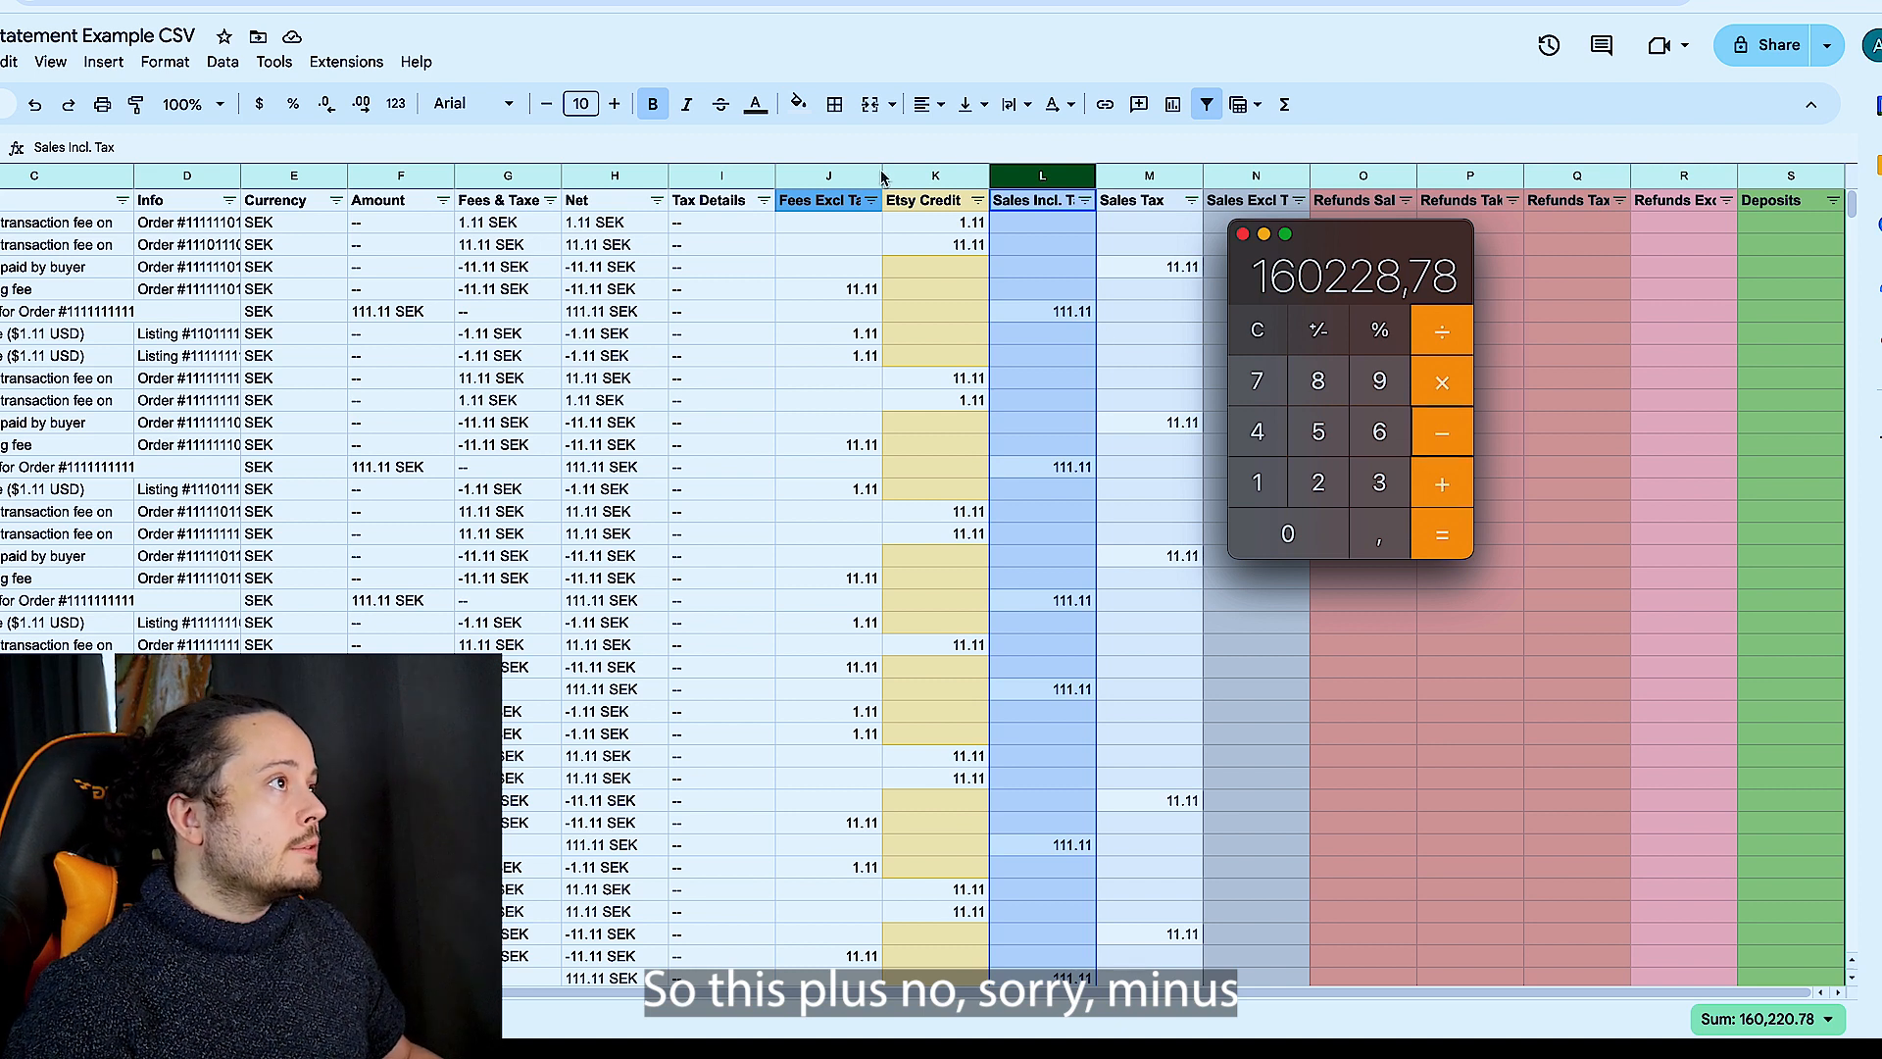
- Subtract the Sales Tax column's sum, 13379,81, in the calculator and paste the result 146848,97 into the first Sales Excl Tax cell
click(1143, 196)
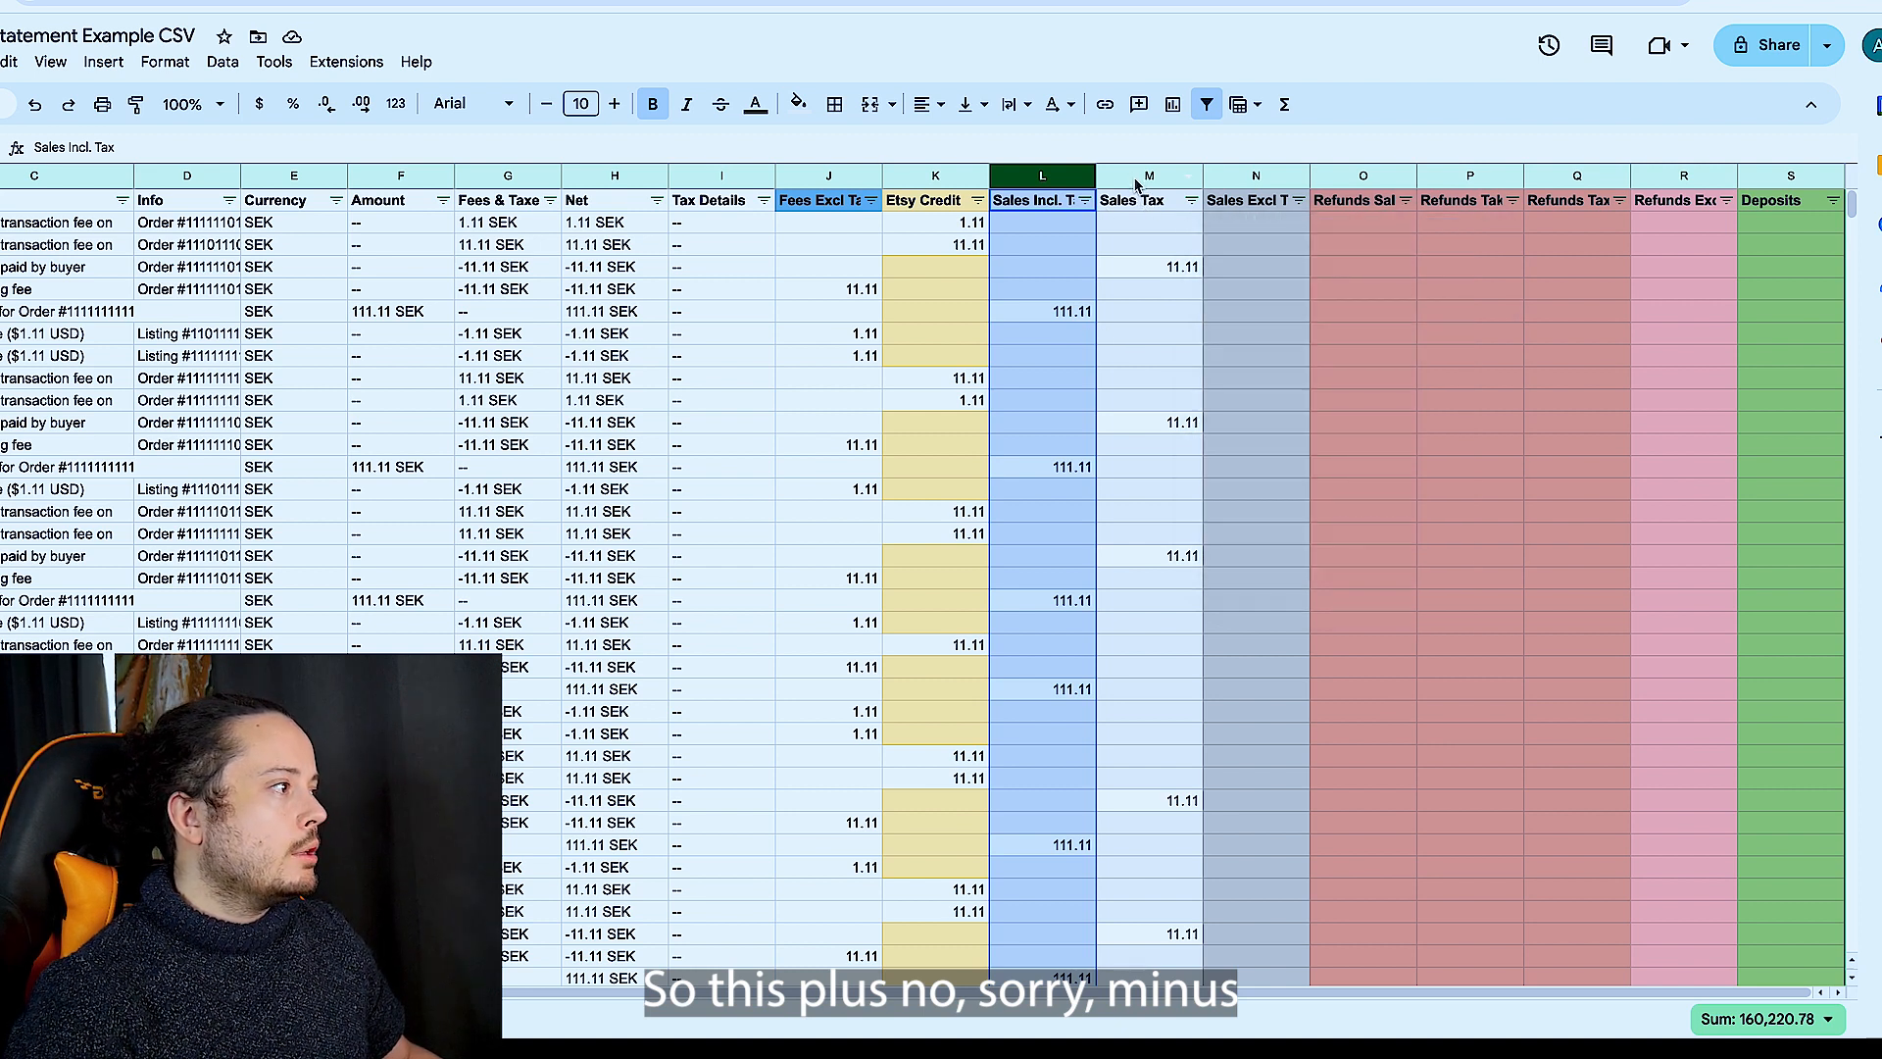
click(1137, 178)
key(super+Tab)
text(13)
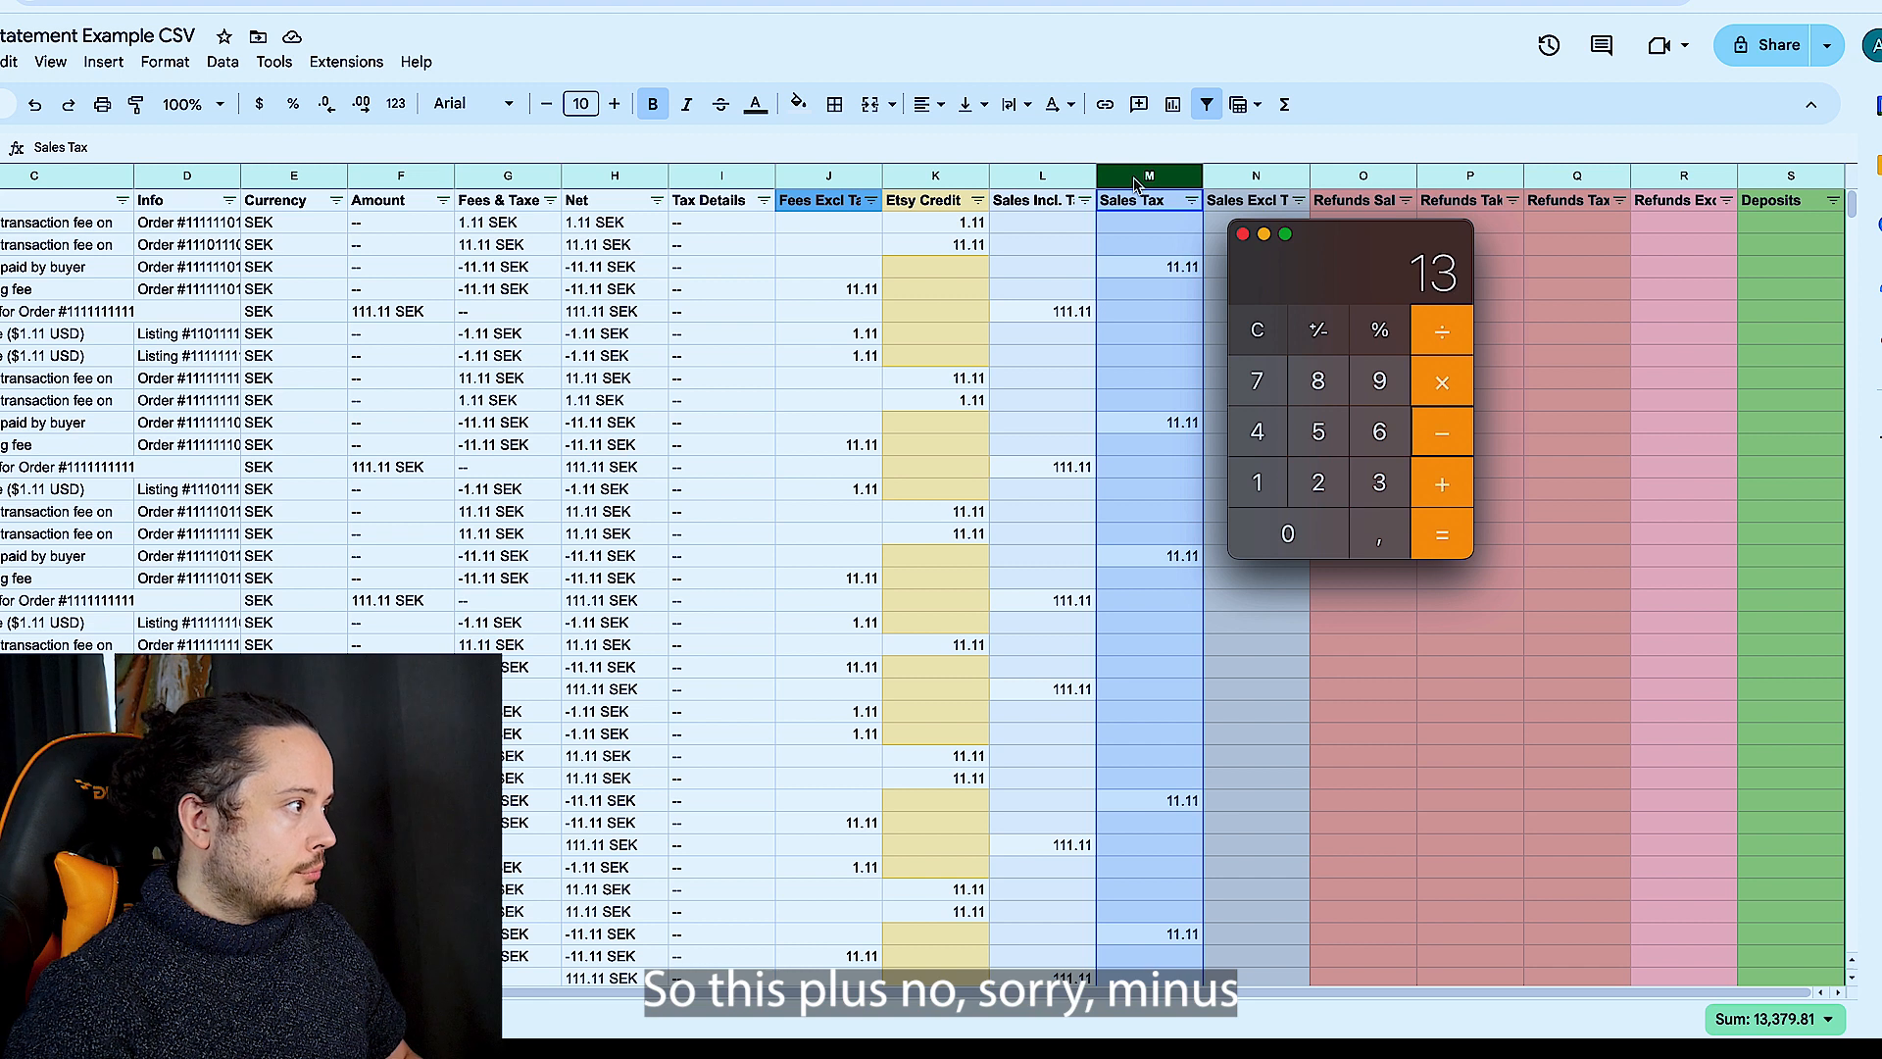
text(379,81)
key(Return)
key(super+Tab)
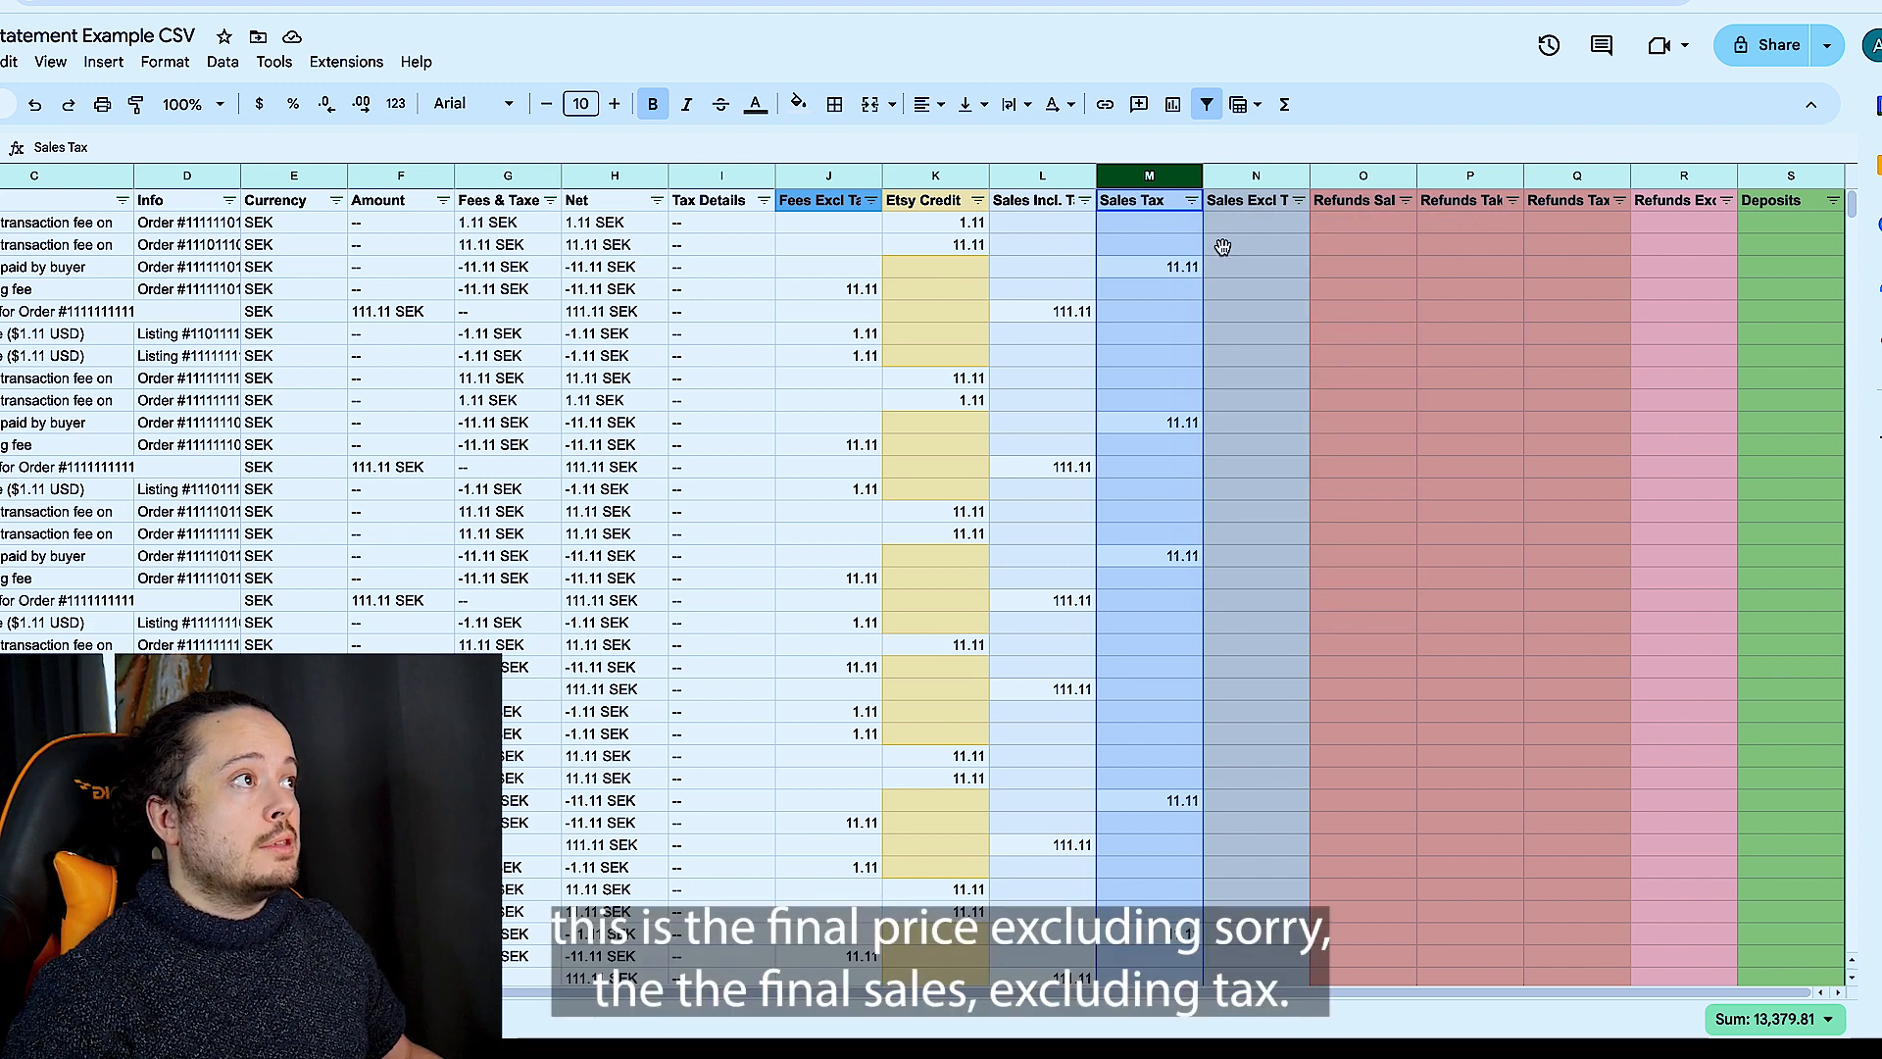
click(1234, 224)
key(ctrl+v)
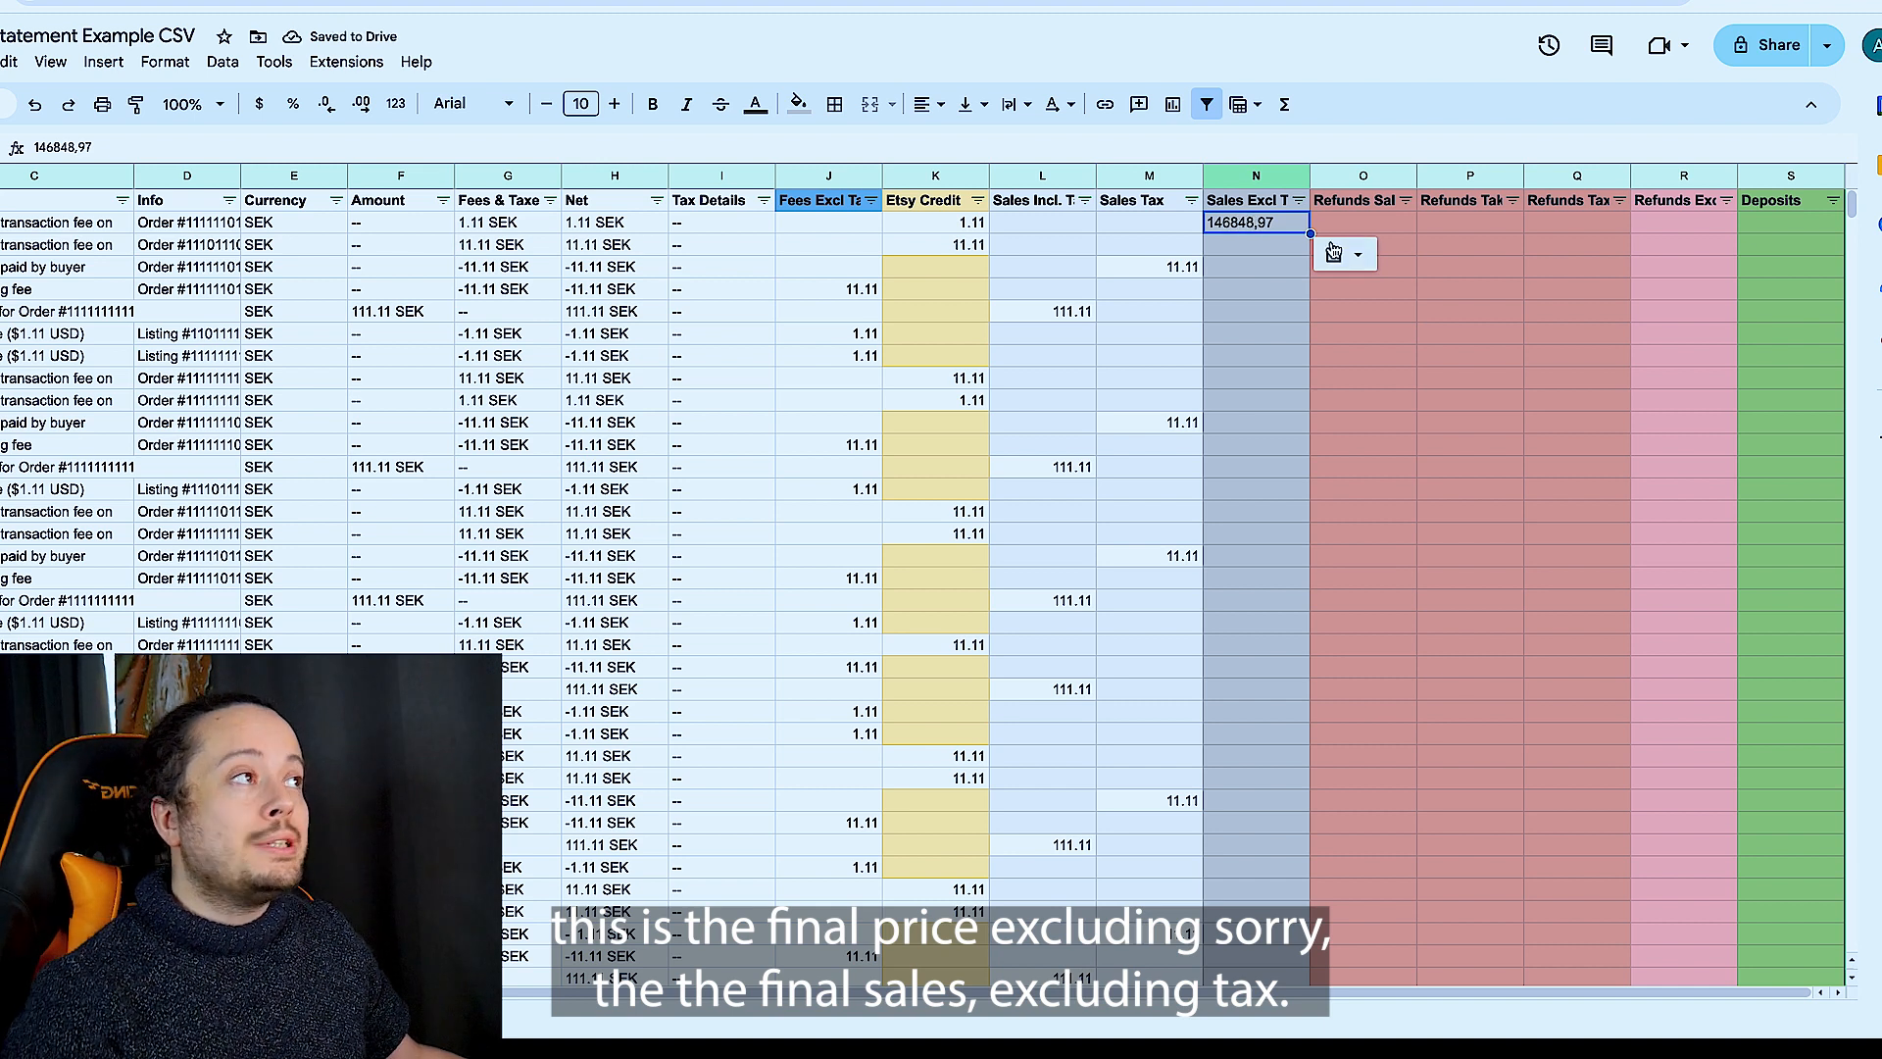
- Filter the Type column by values to show only the Refund rows
scroll(1352, 284, left, 3)
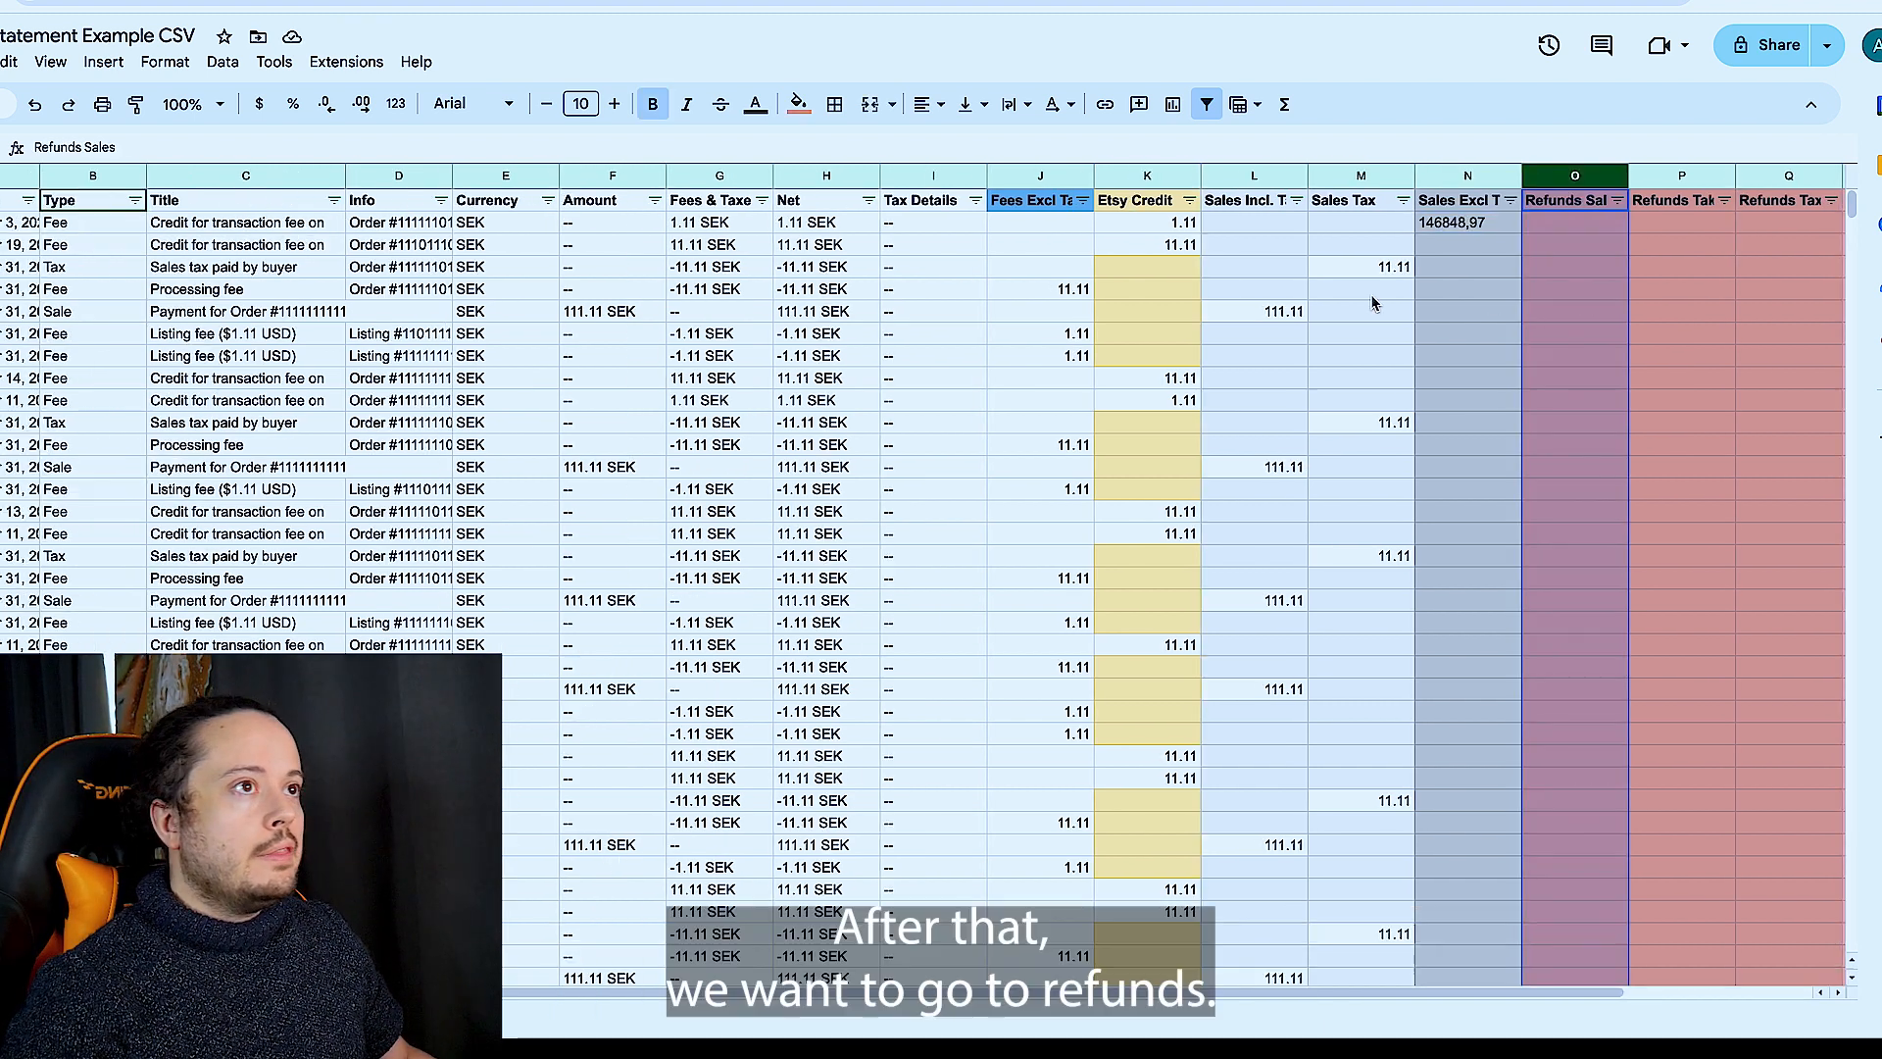
click(135, 200)
click(226, 462)
scroll(264, 588, down, 2)
click(262, 595)
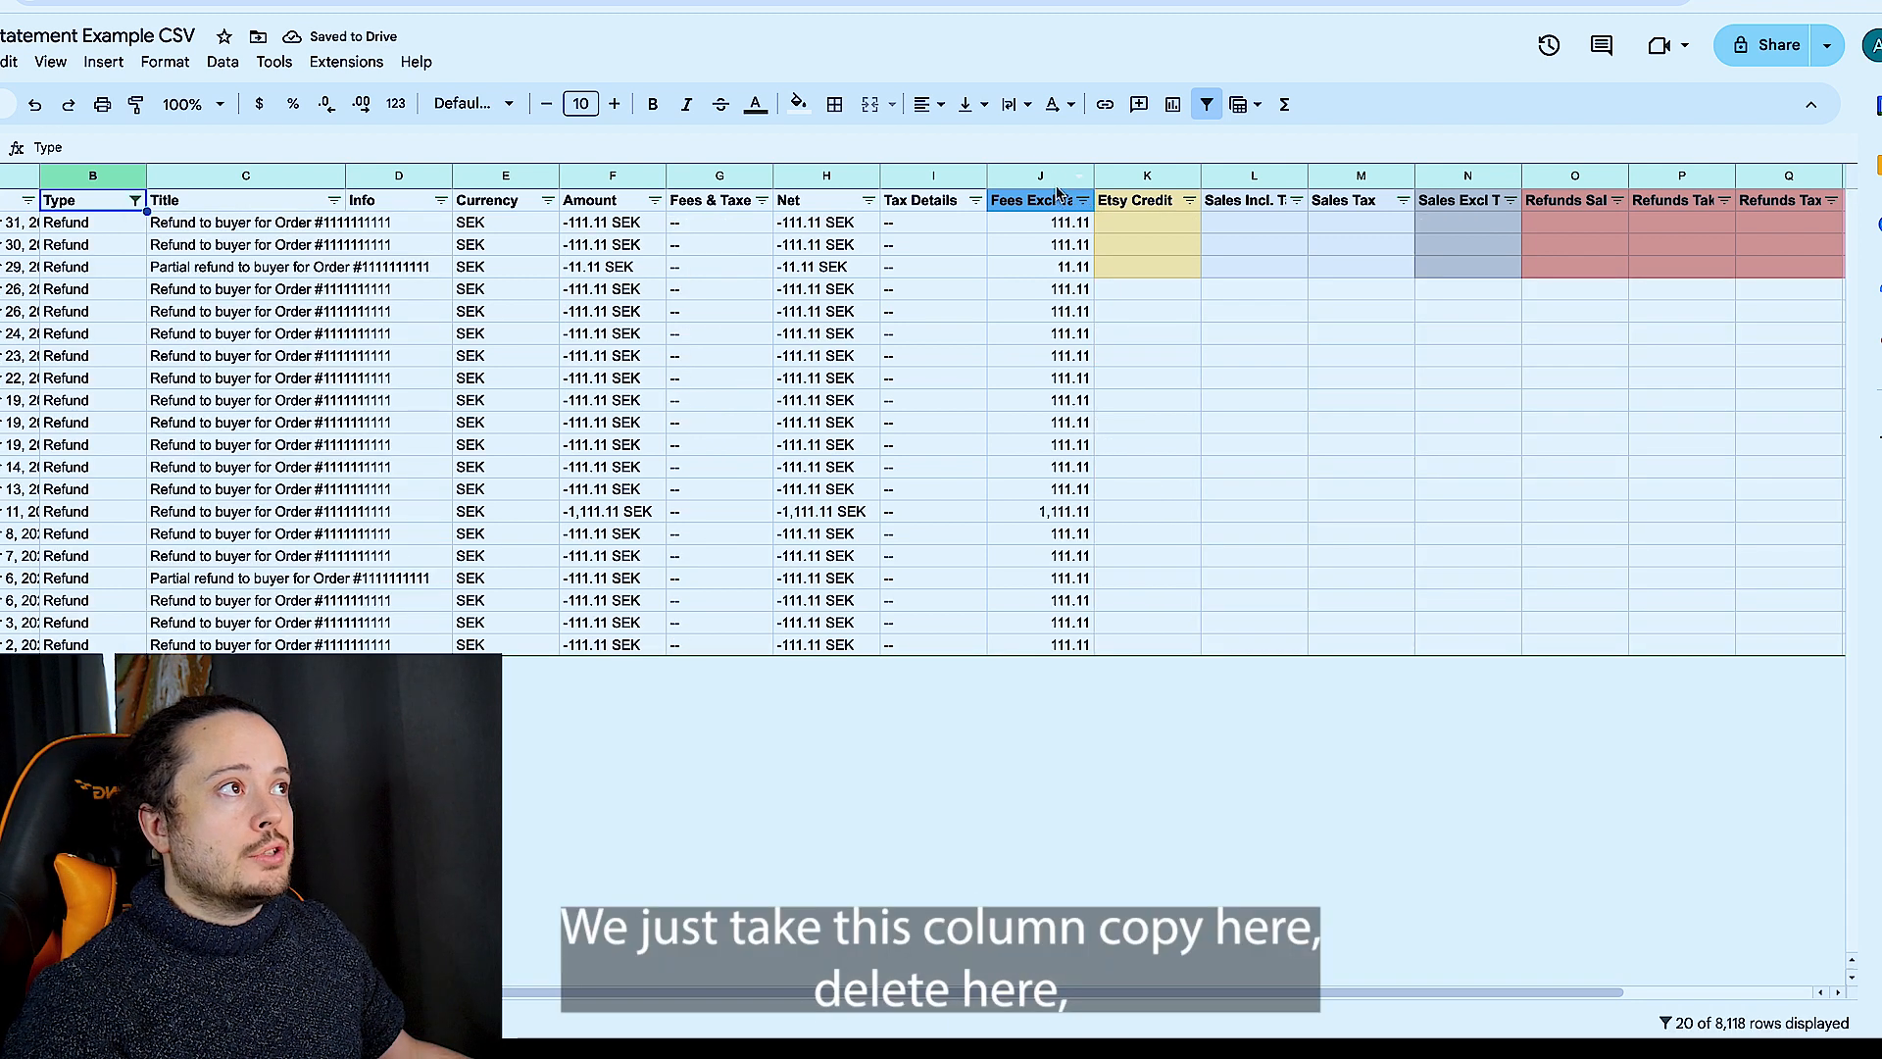
- Move all amounts of the Refund rows from the Fees Excl Tax & Credit column into the Refunds Sales column
click(1050, 182)
key(ctrl+c)
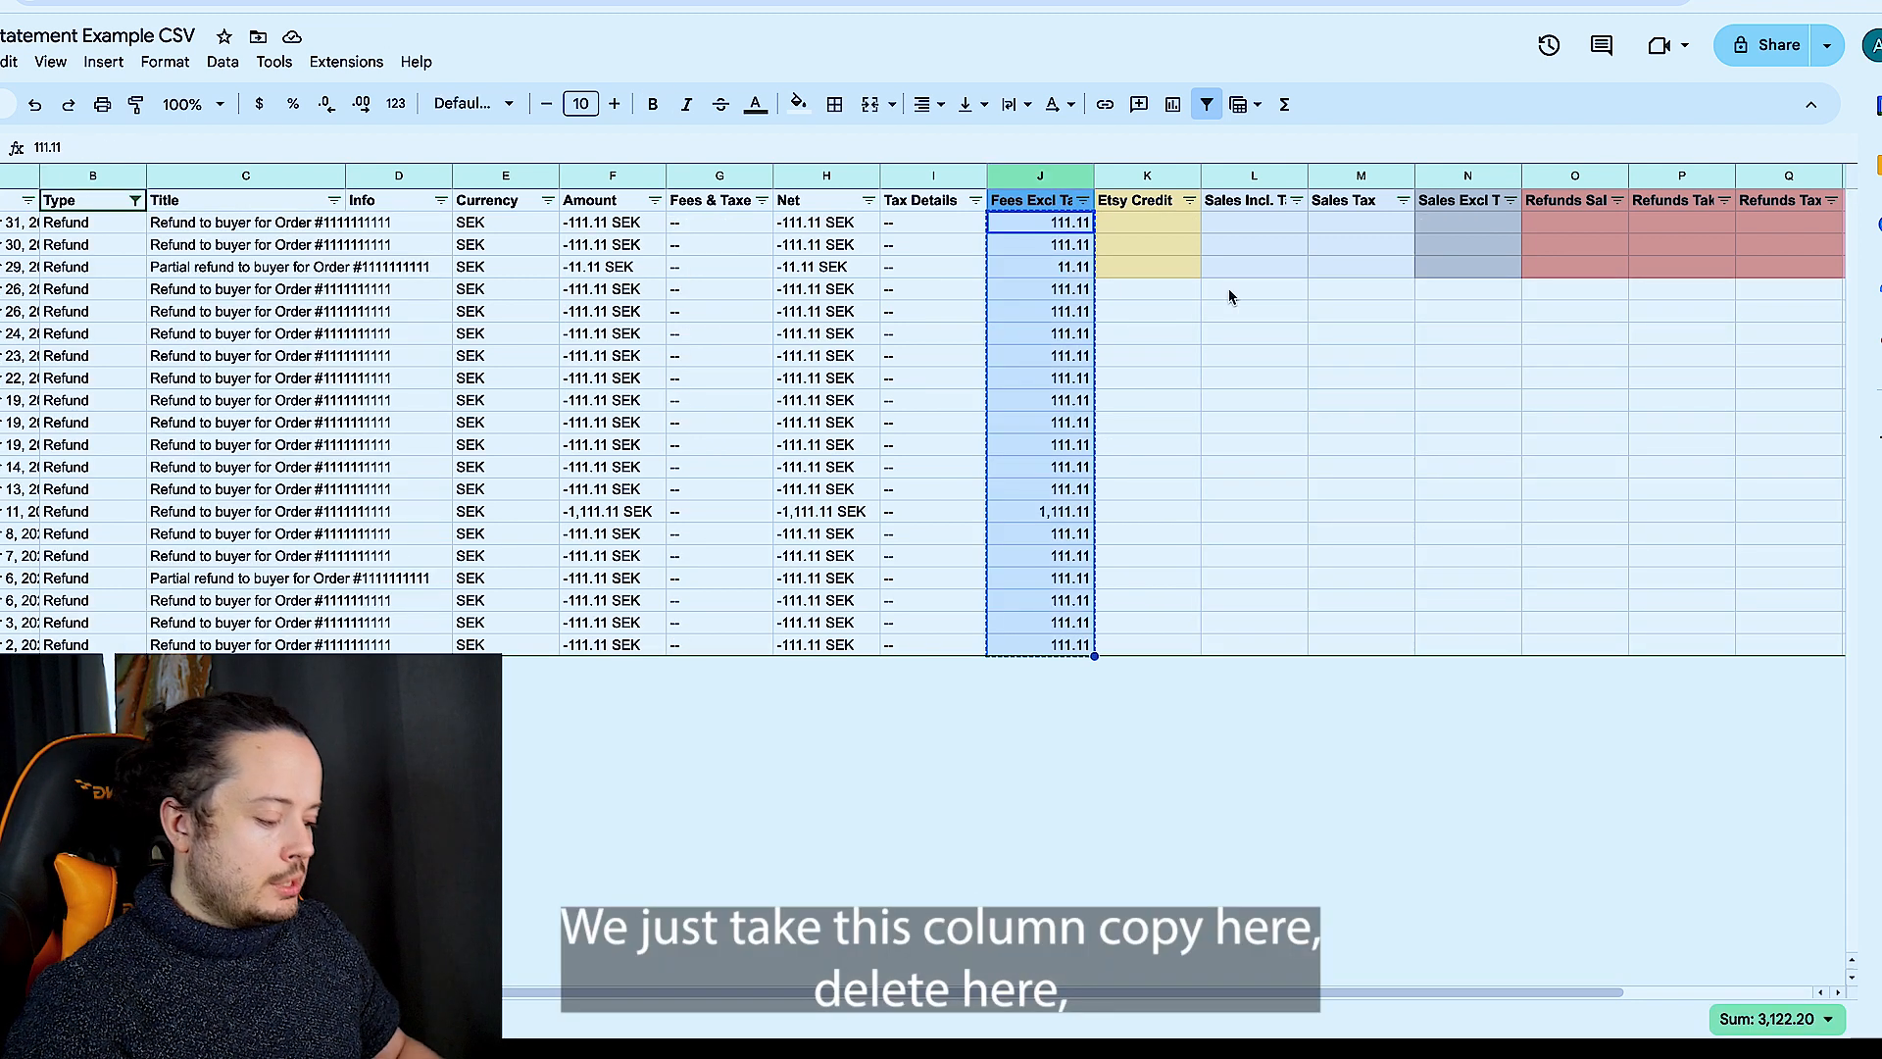
key(Delete)
scroll(1261, 294, right, 2)
click(1339, 222)
key(ctrl+v)
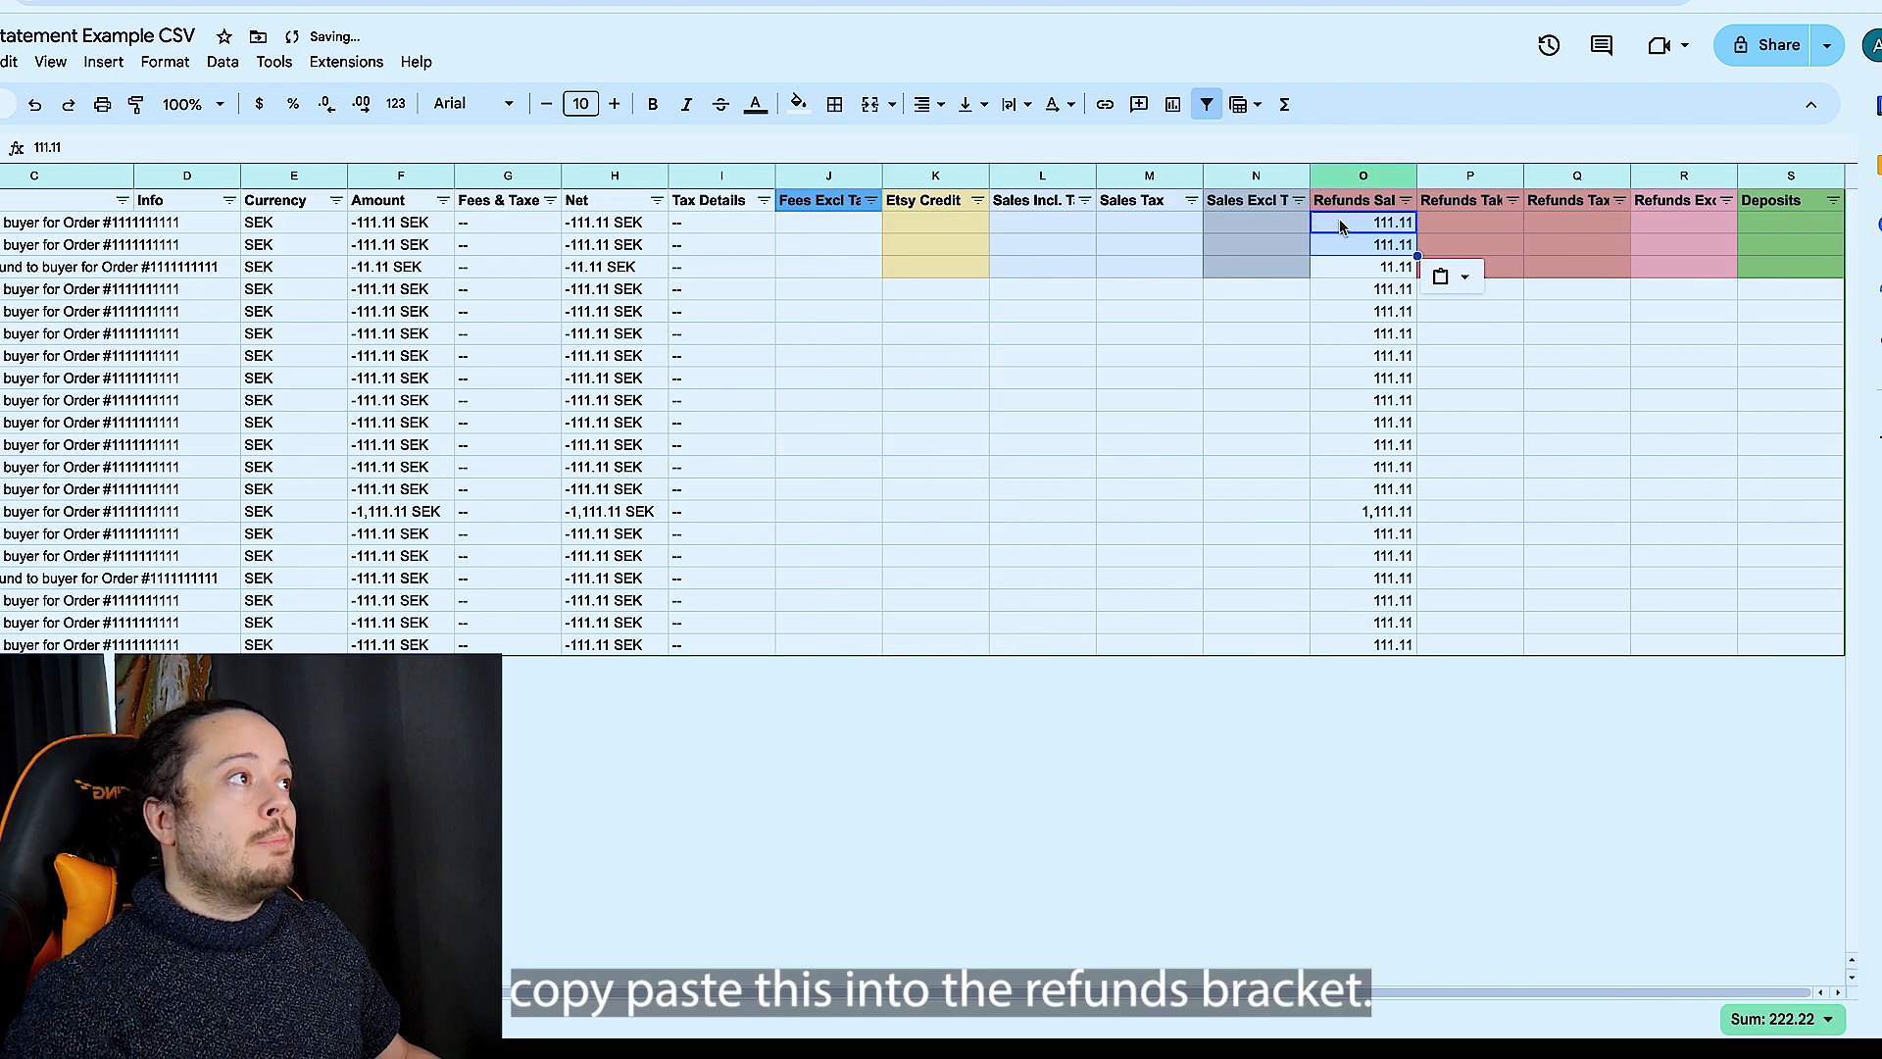
- Show all statement rows again and widen the Refunds Taken from Bank Card column until its full header fits
scroll(1338, 219, left, 3)
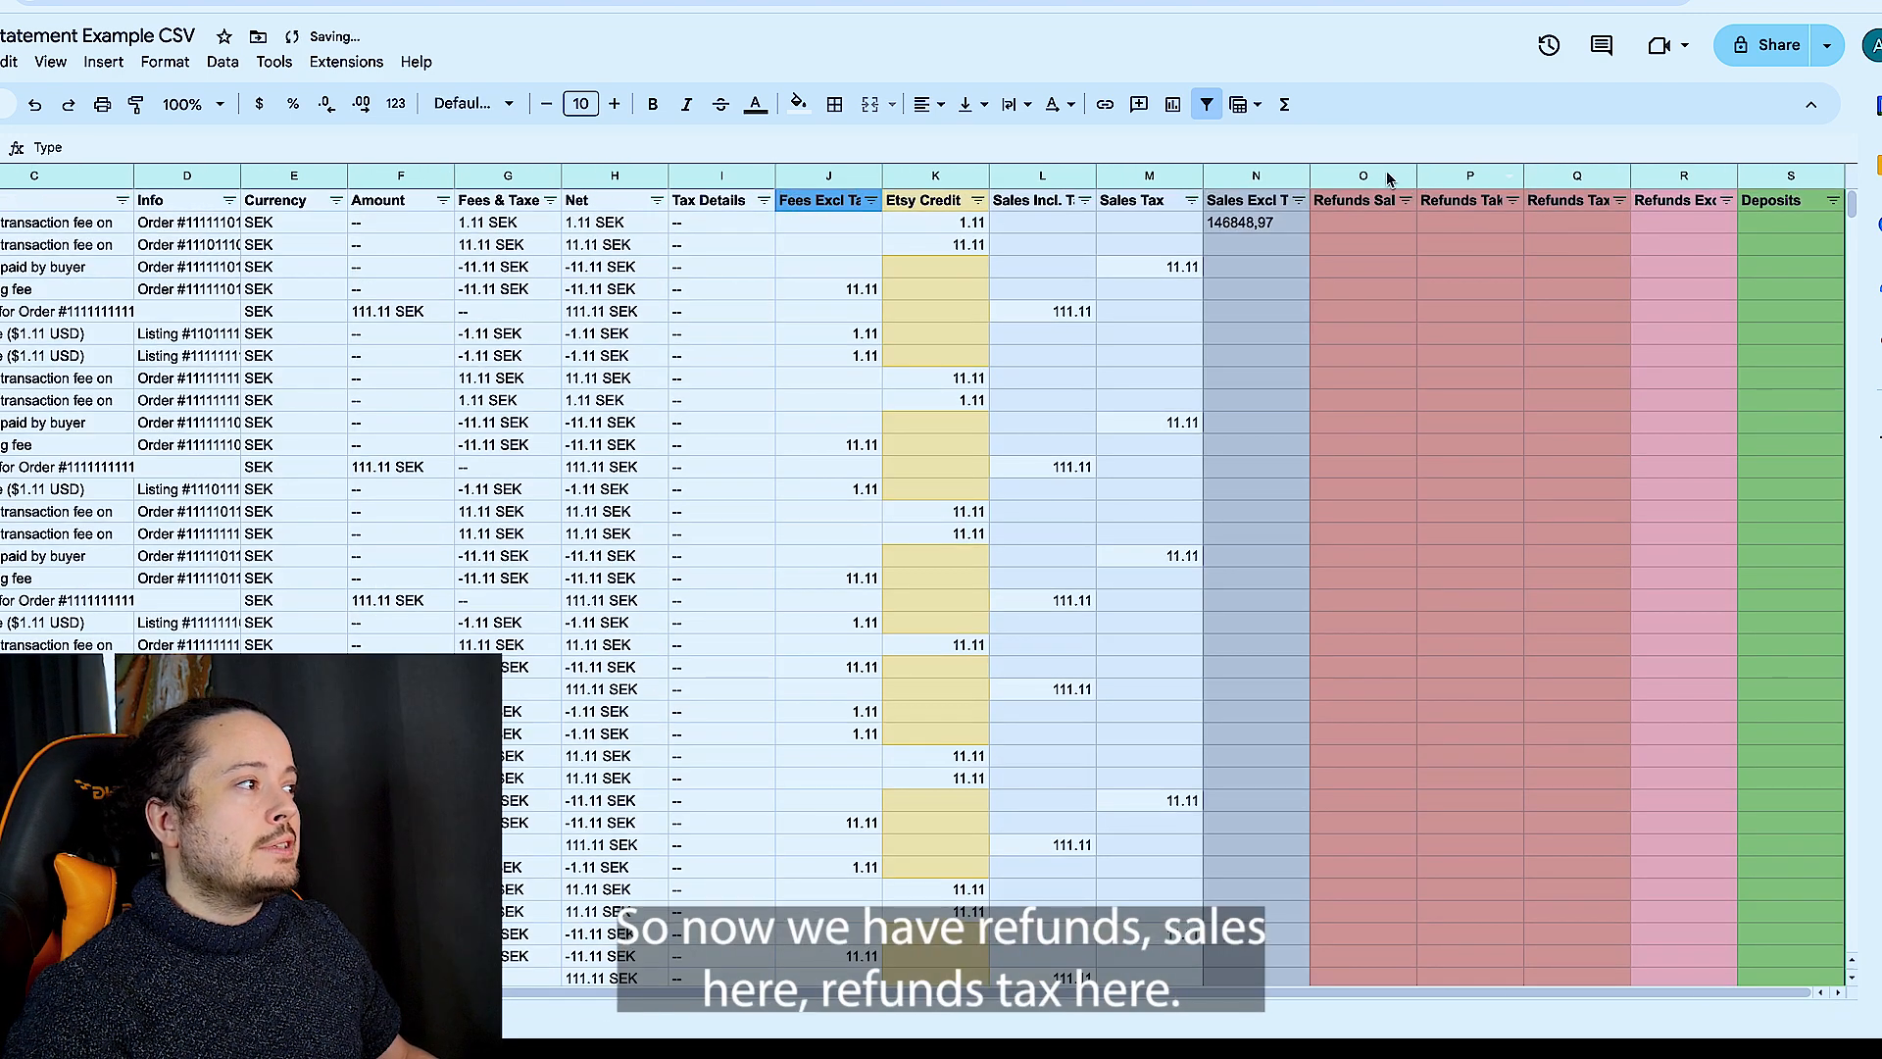
click(1388, 180)
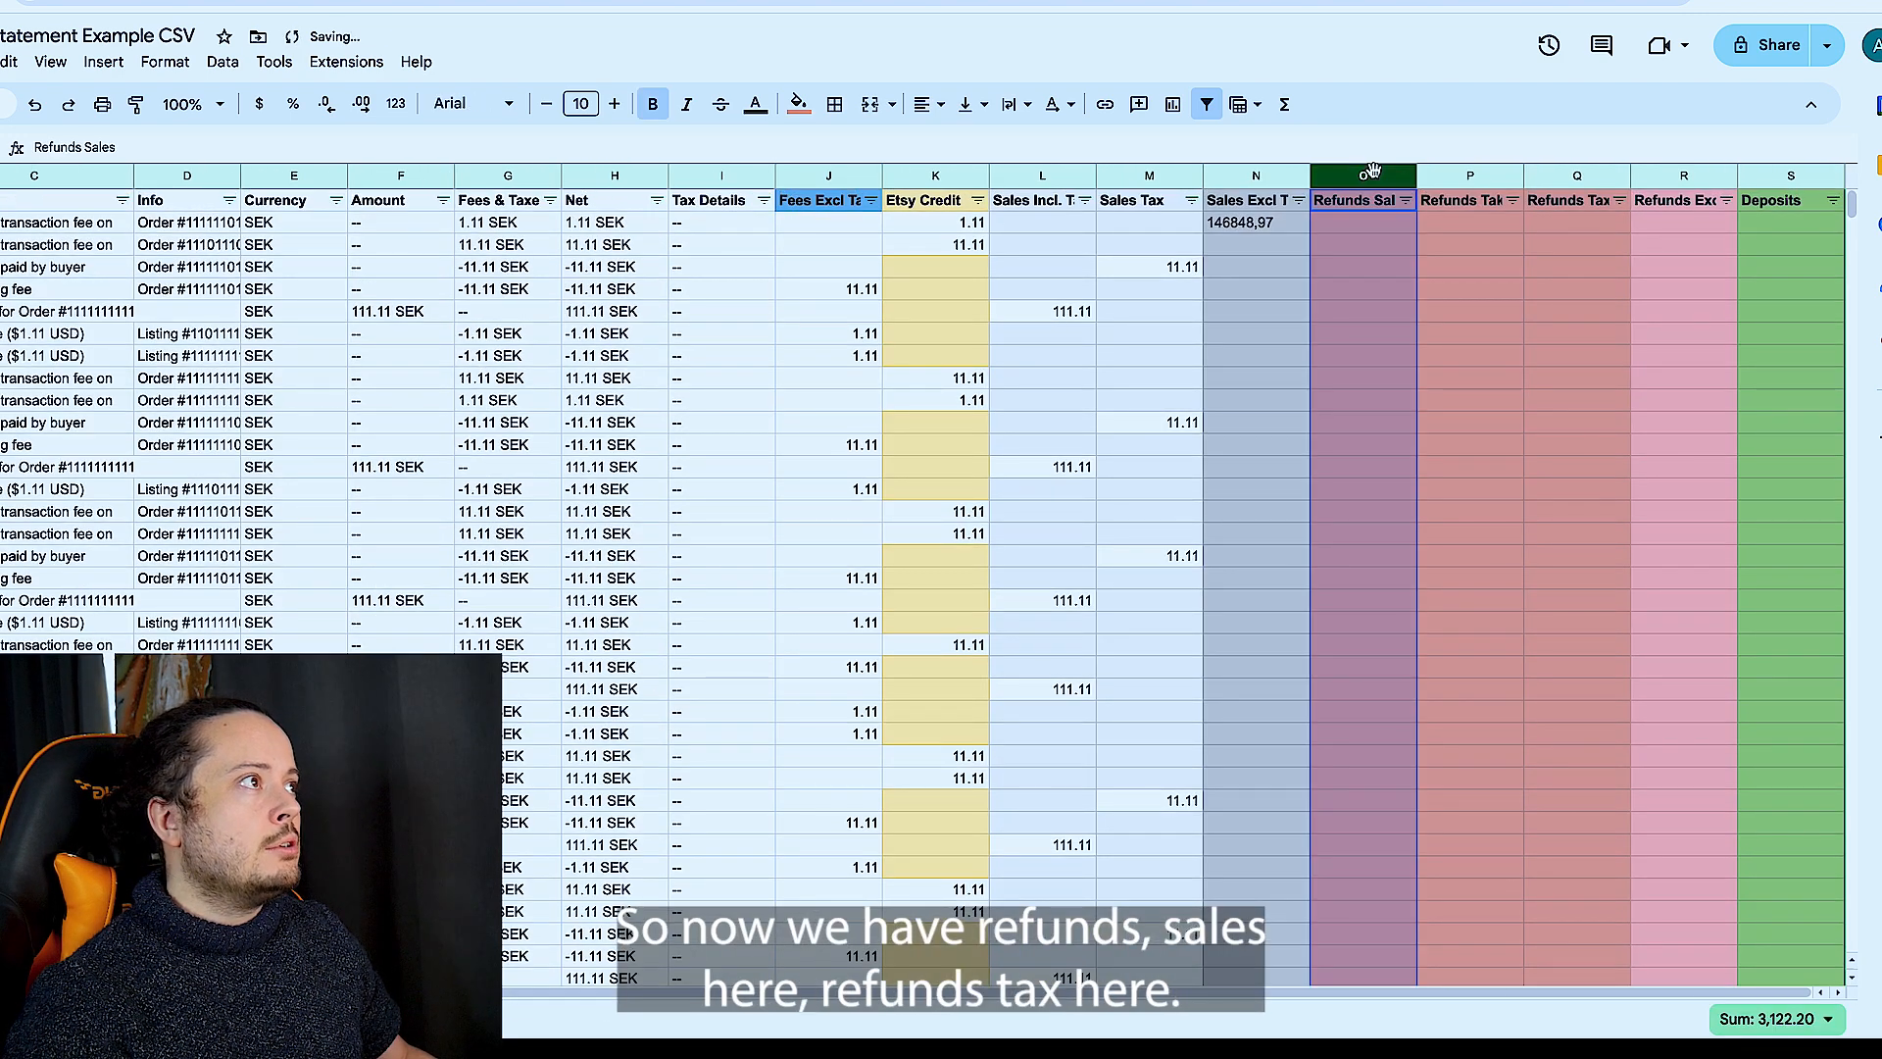
click(1460, 181)
drag(1523, 175, 1635, 178)
click(1586, 175)
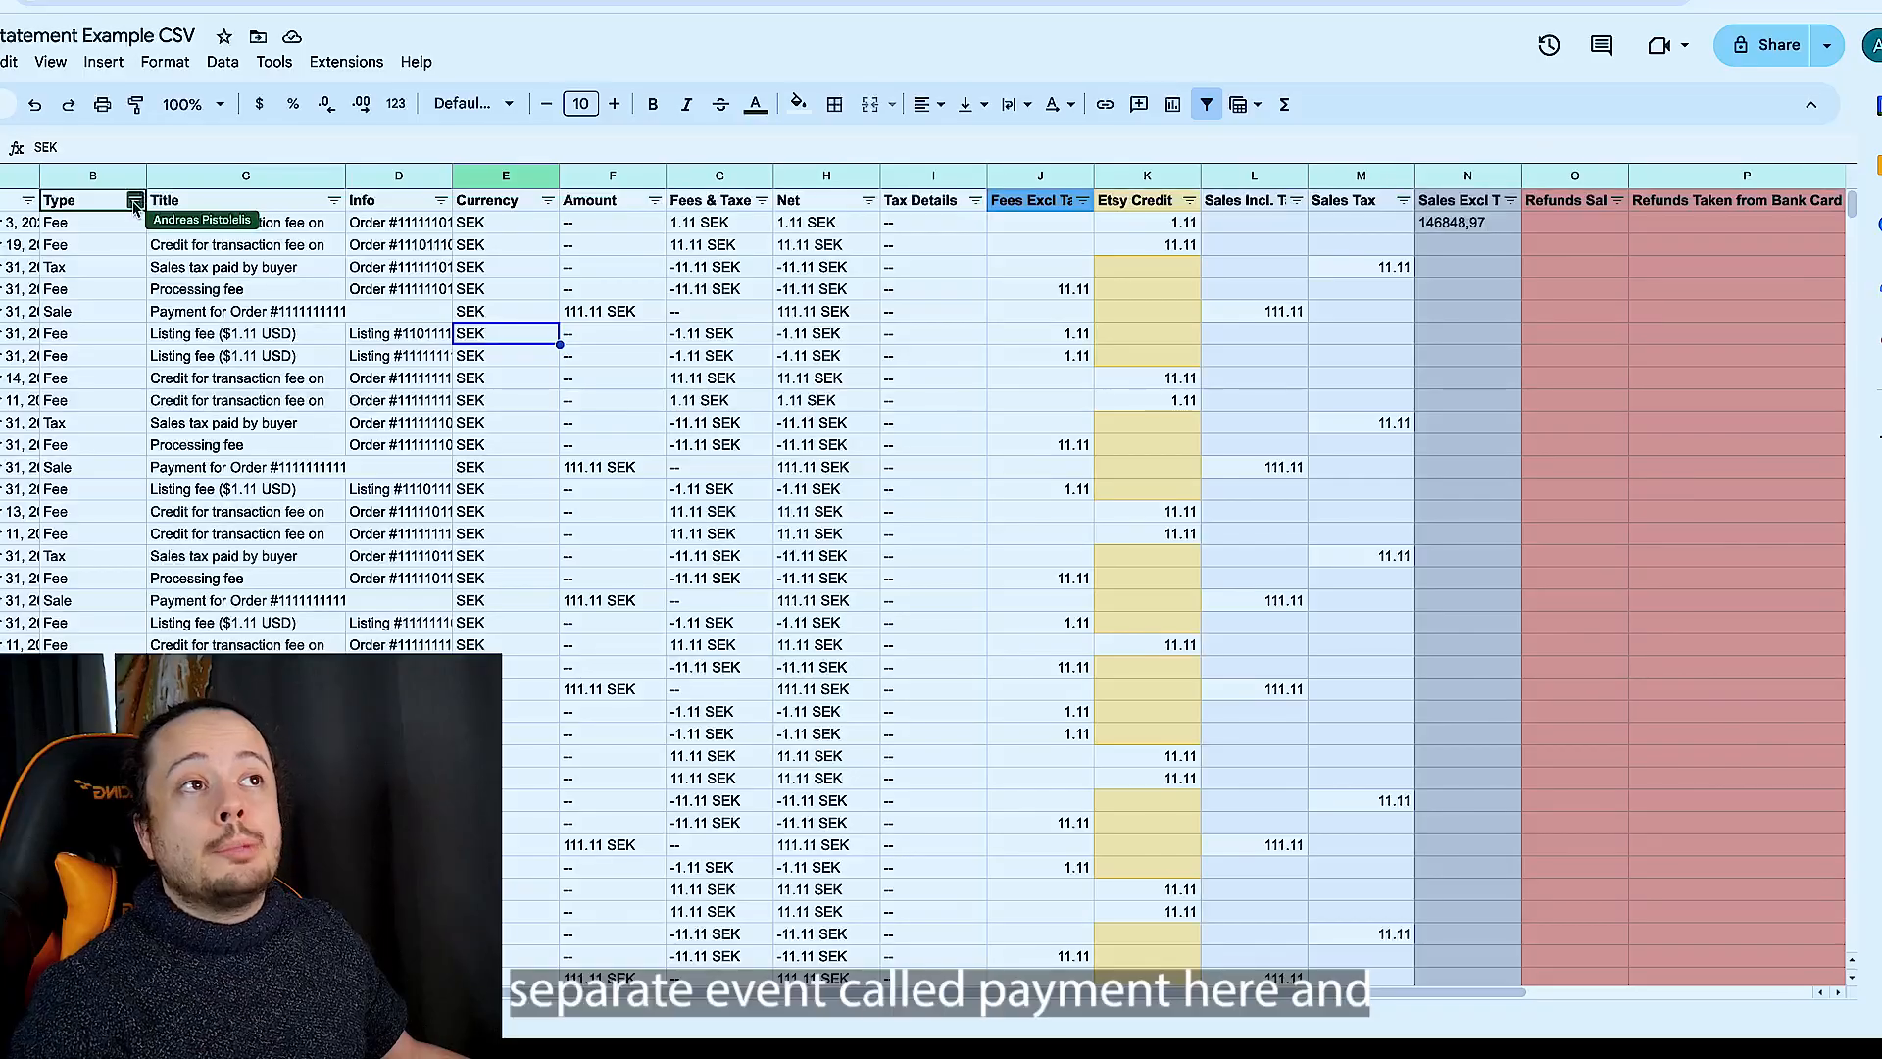
- Check the filter values of the Type and Title columns for payment events belonging in the Refunds Taken from Bank Card column
click(135, 178)
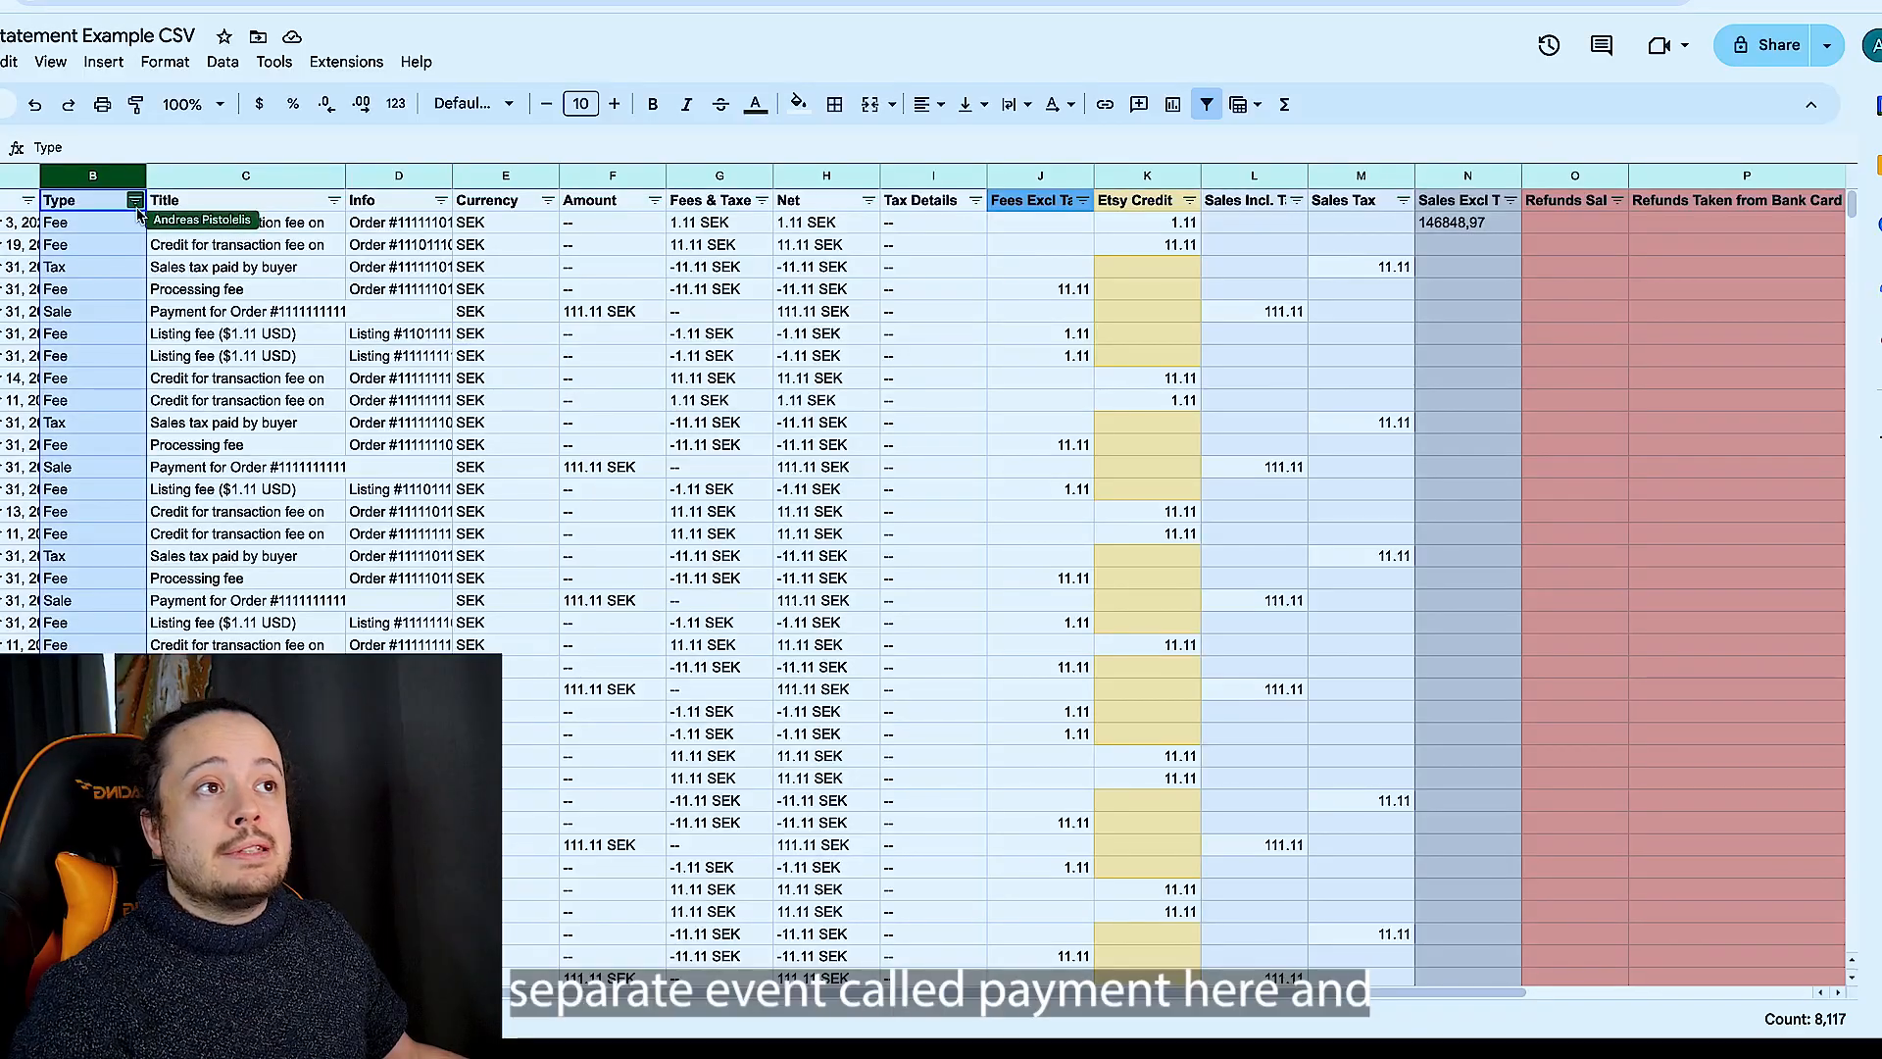
click(135, 201)
click(720, 489)
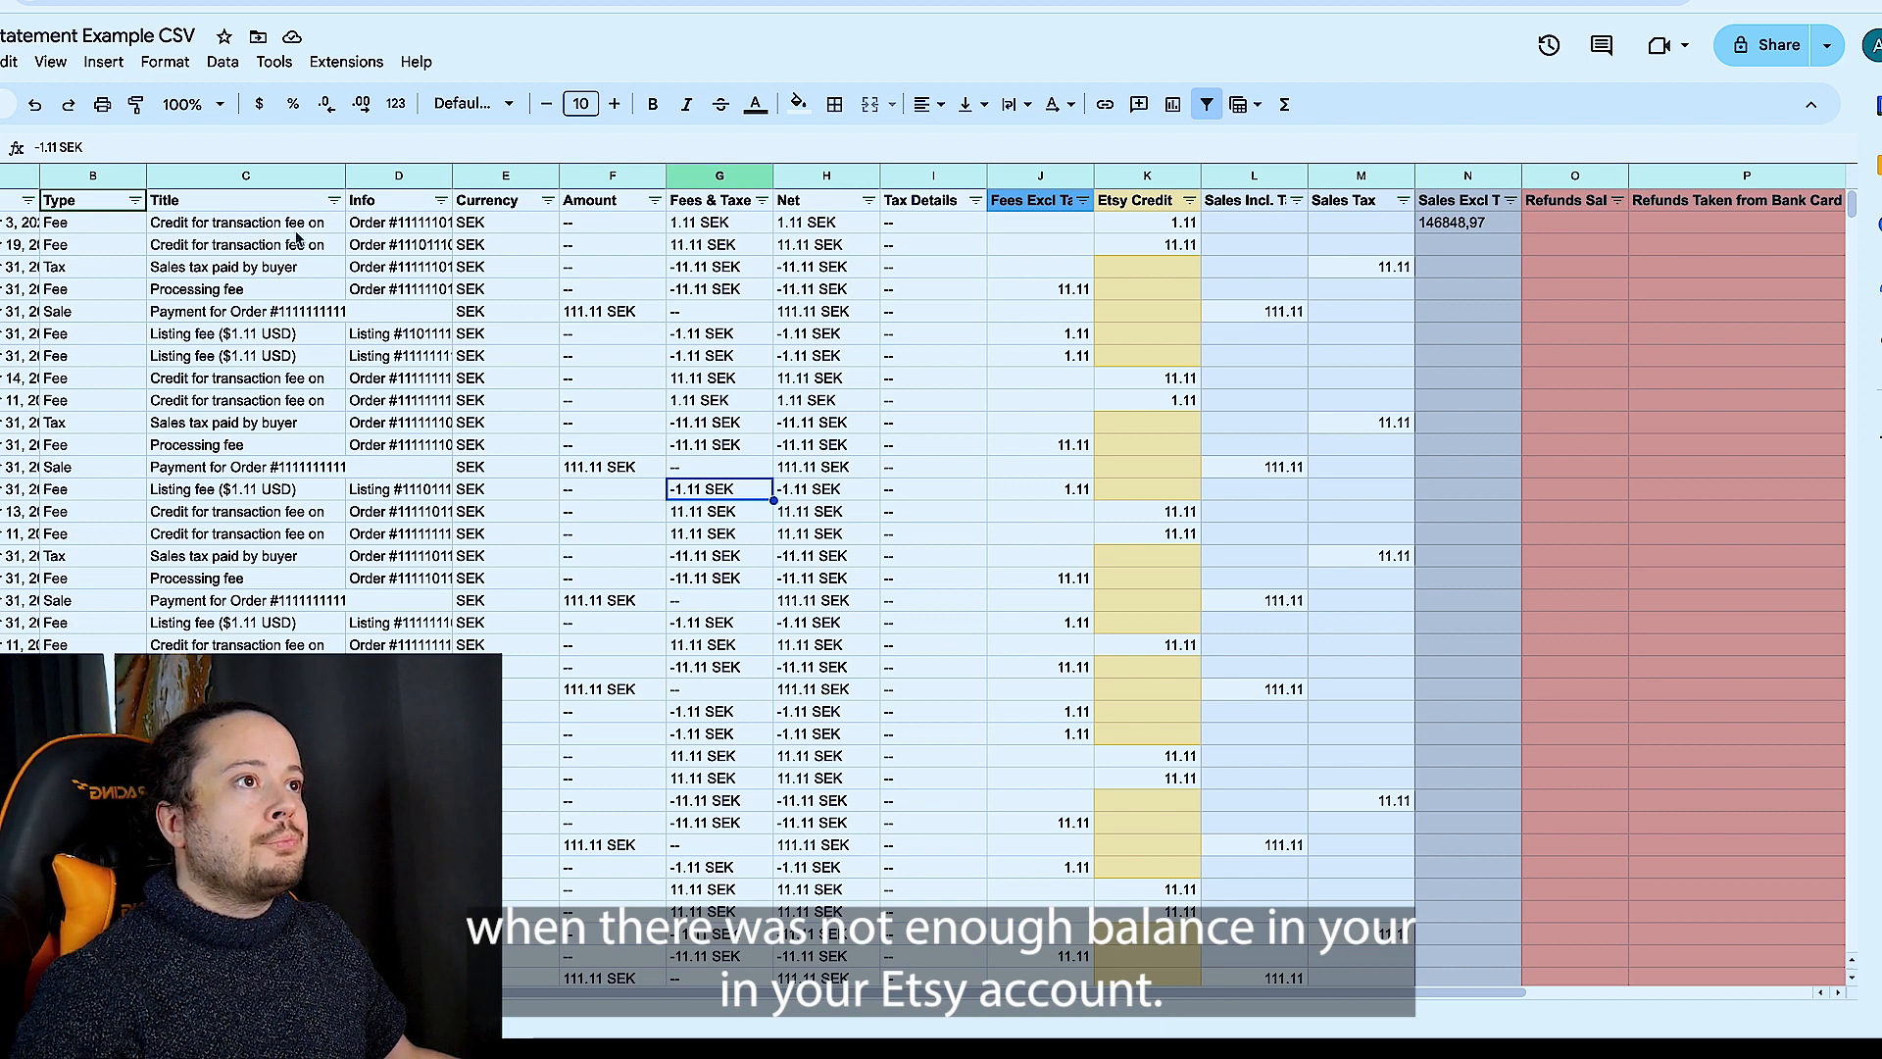
click(334, 200)
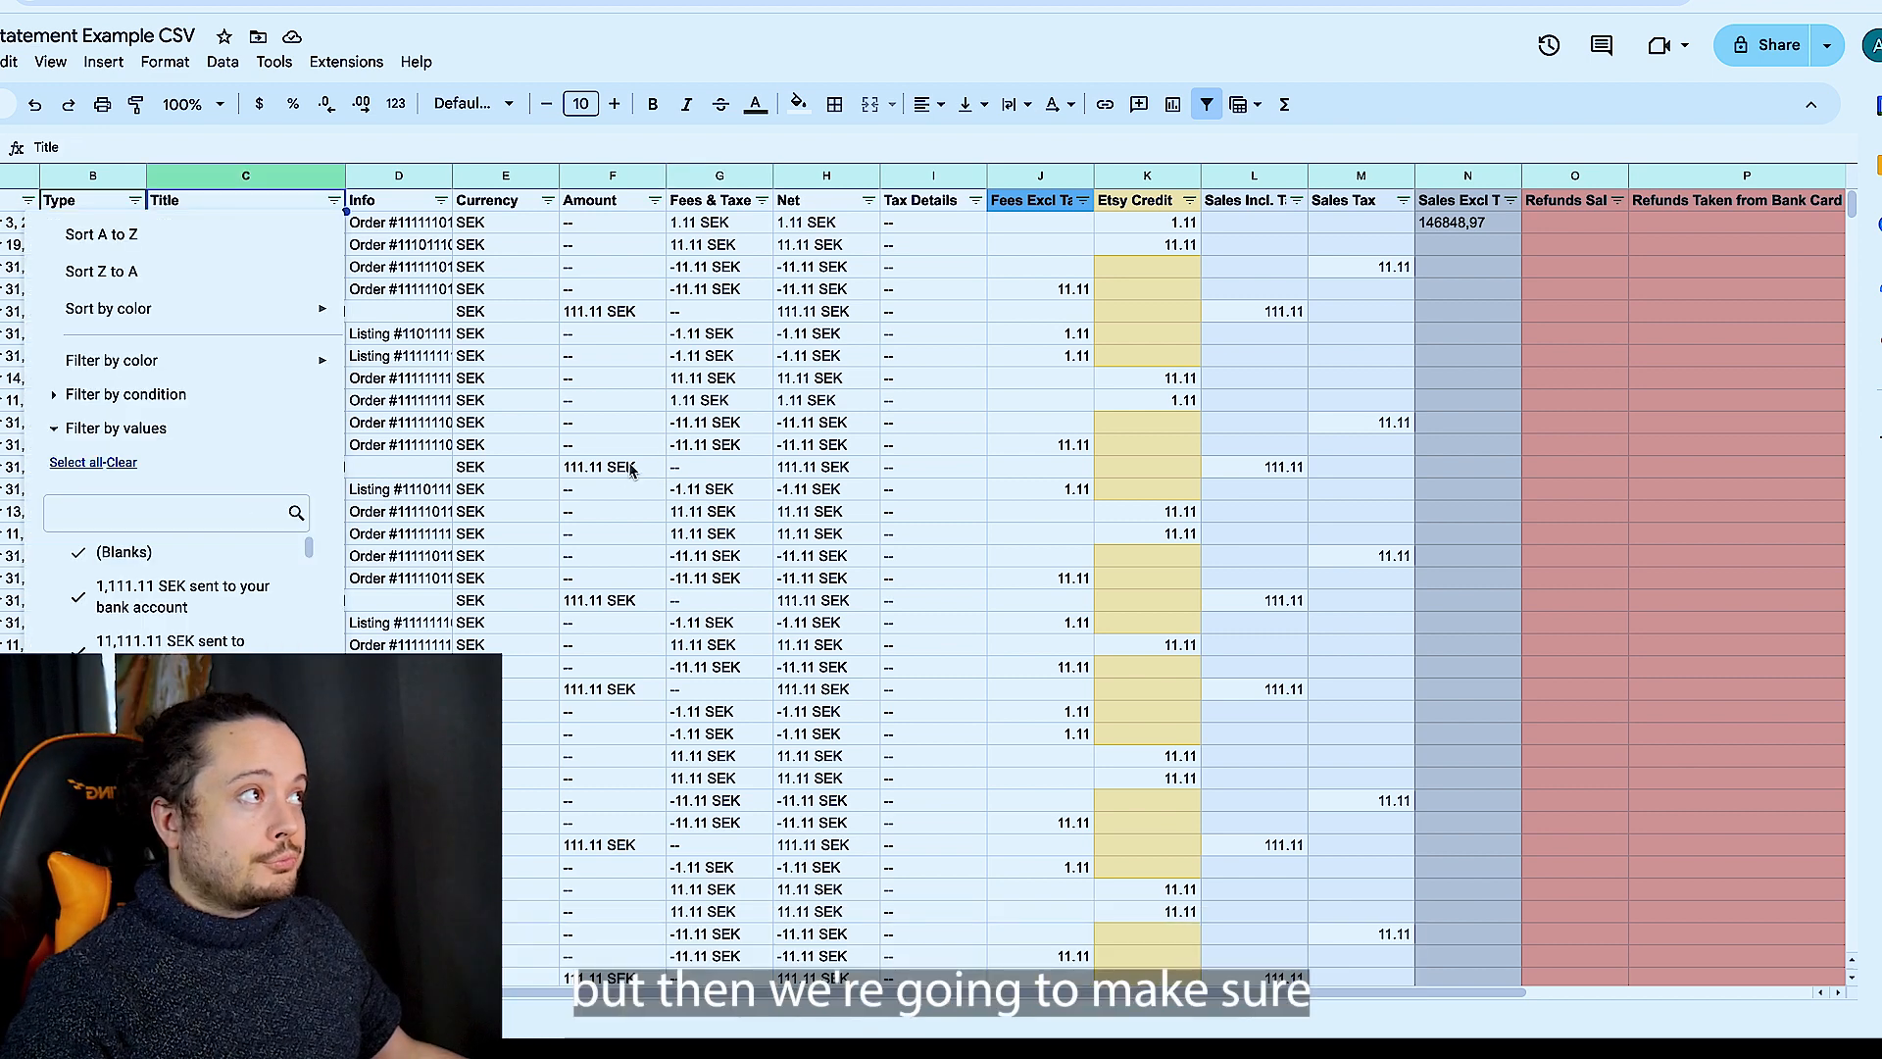
click(778, 406)
scroll(882, 392, right, 5)
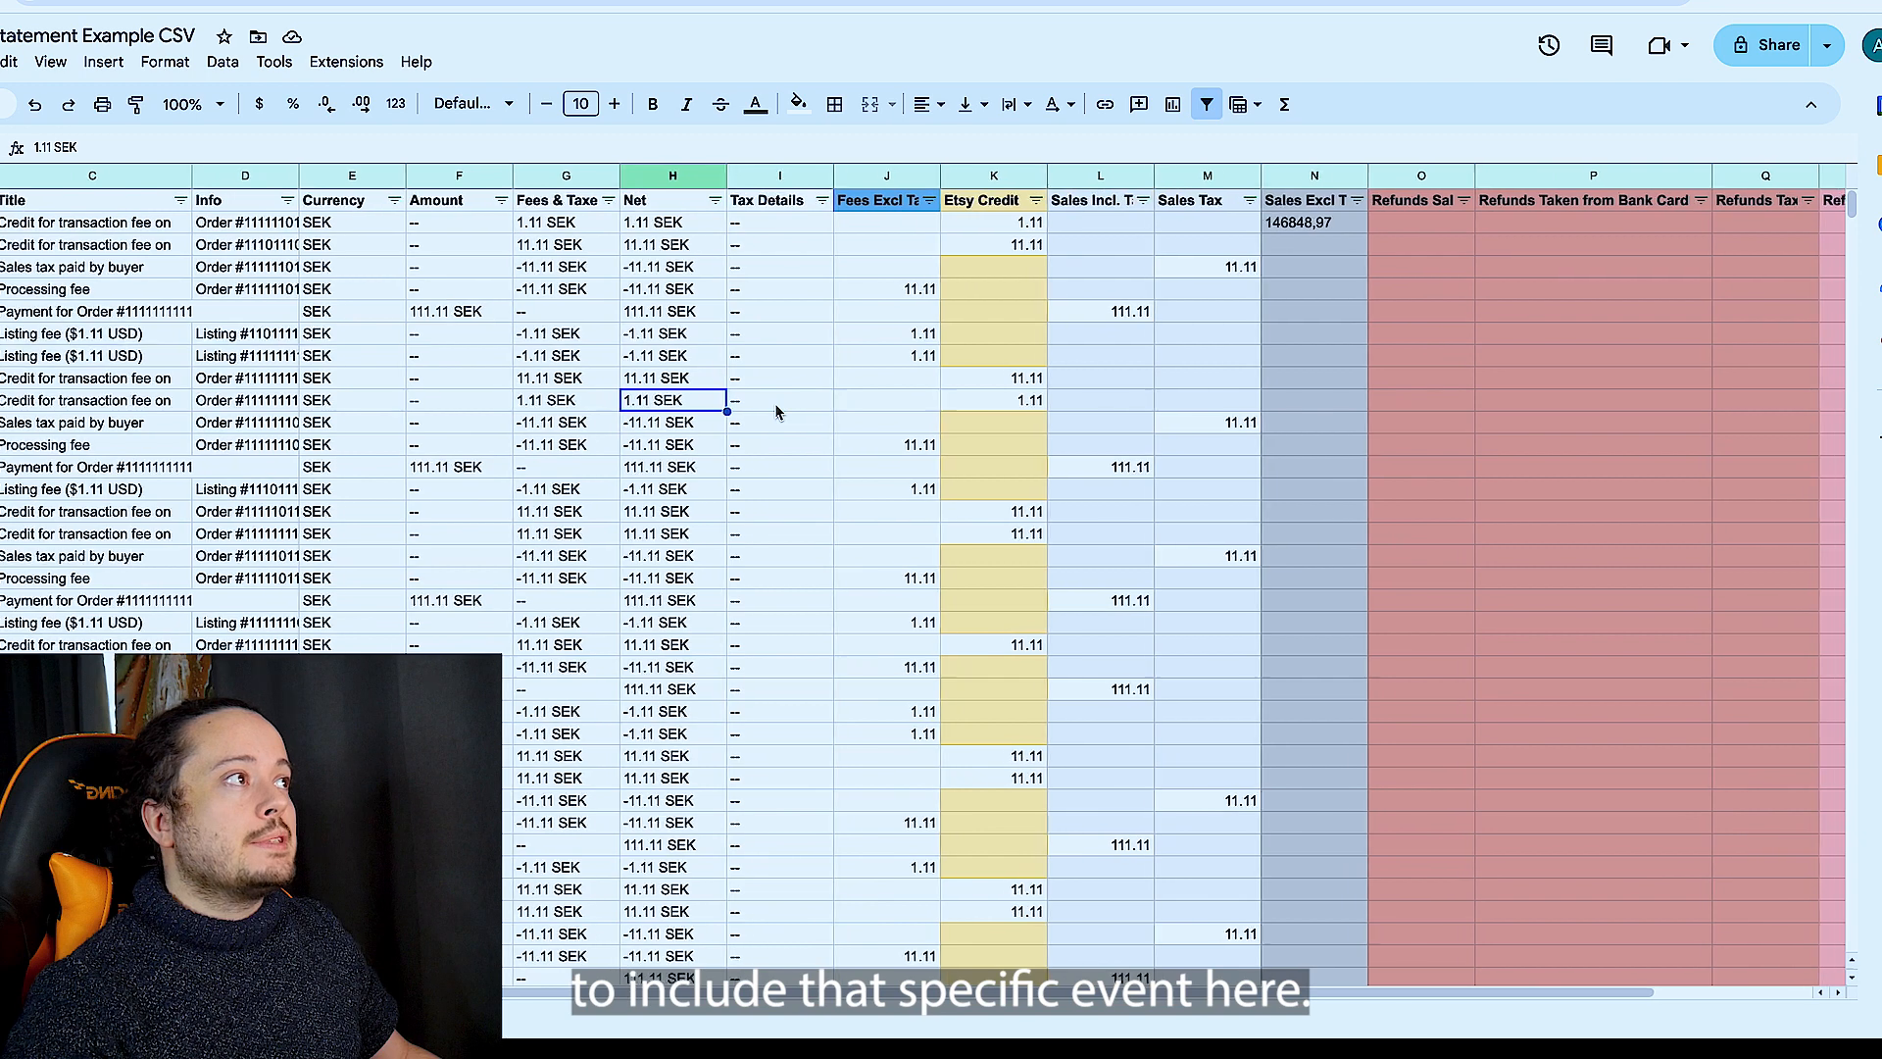
click(1453, 226)
- Look through the Type filter's values again for a payment type, and review the Title and Refunds Taken from Bank Card cells
scroll(1453, 228, left, 1)
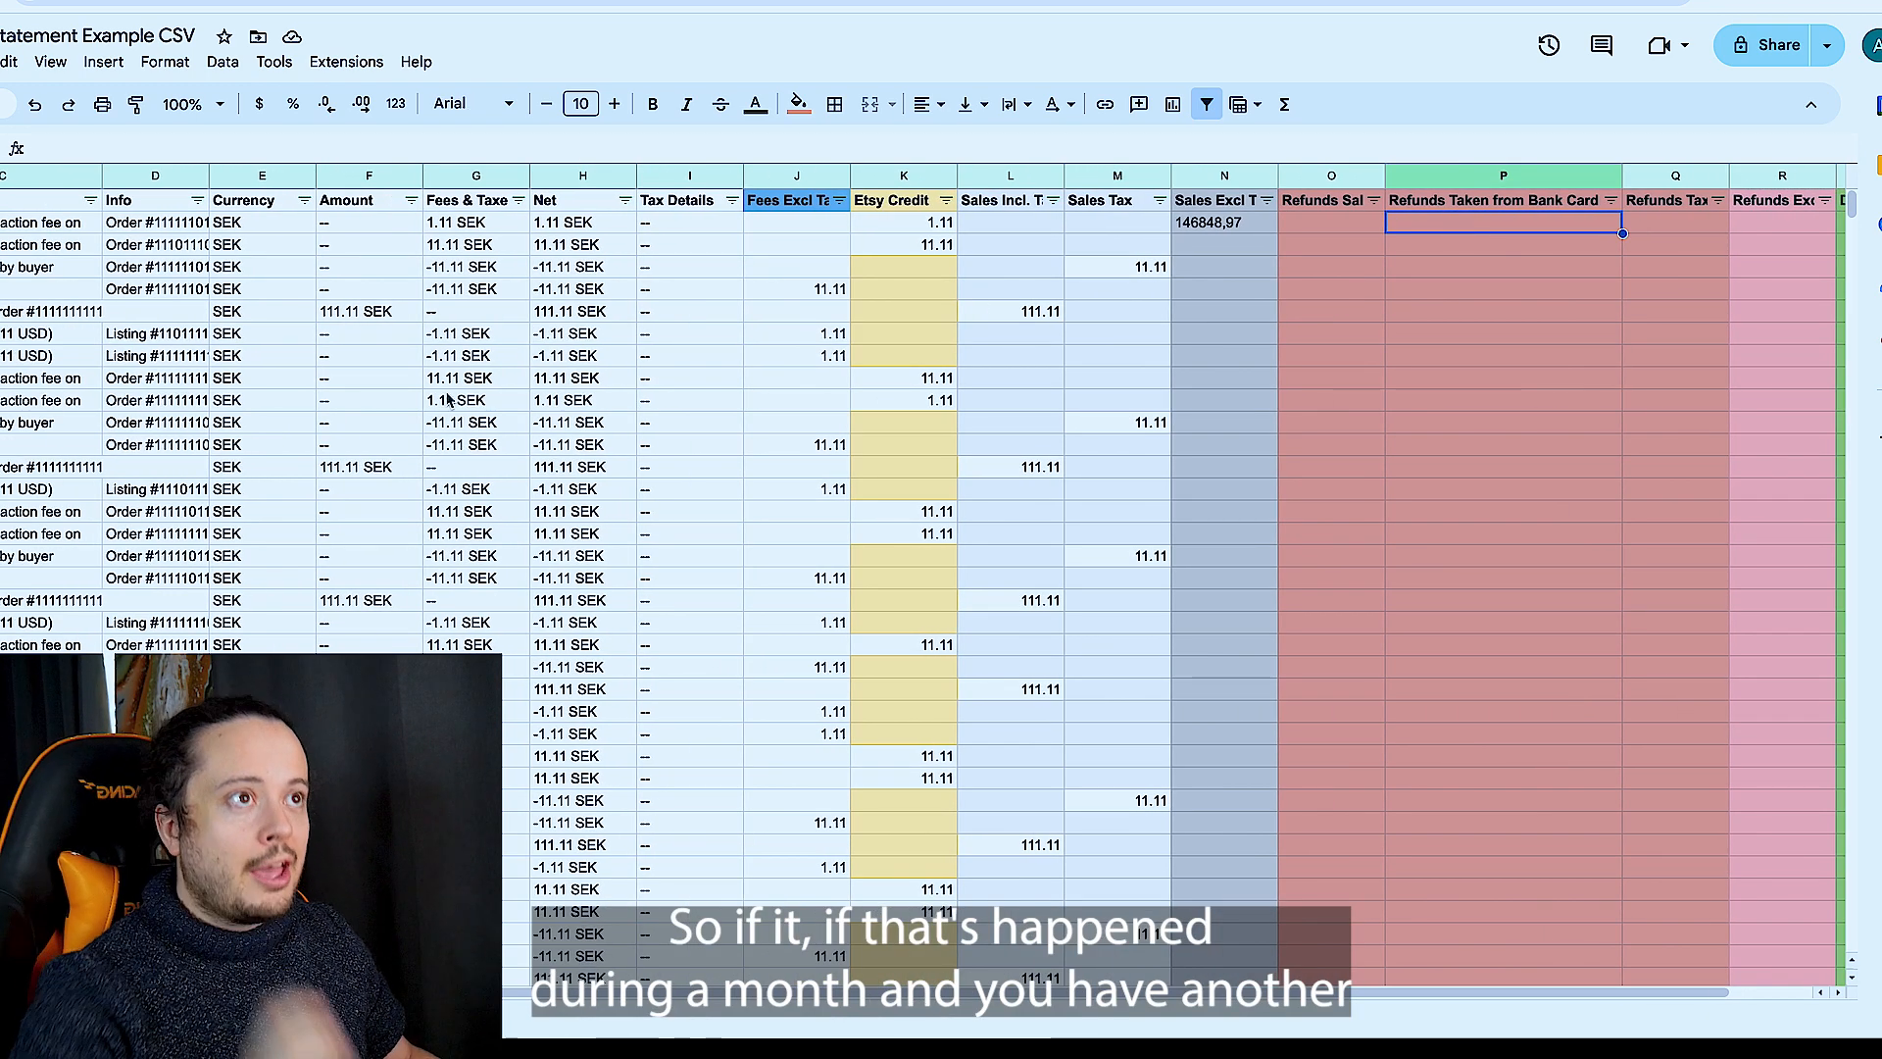
scroll(448, 399, left, 3)
click(134, 200)
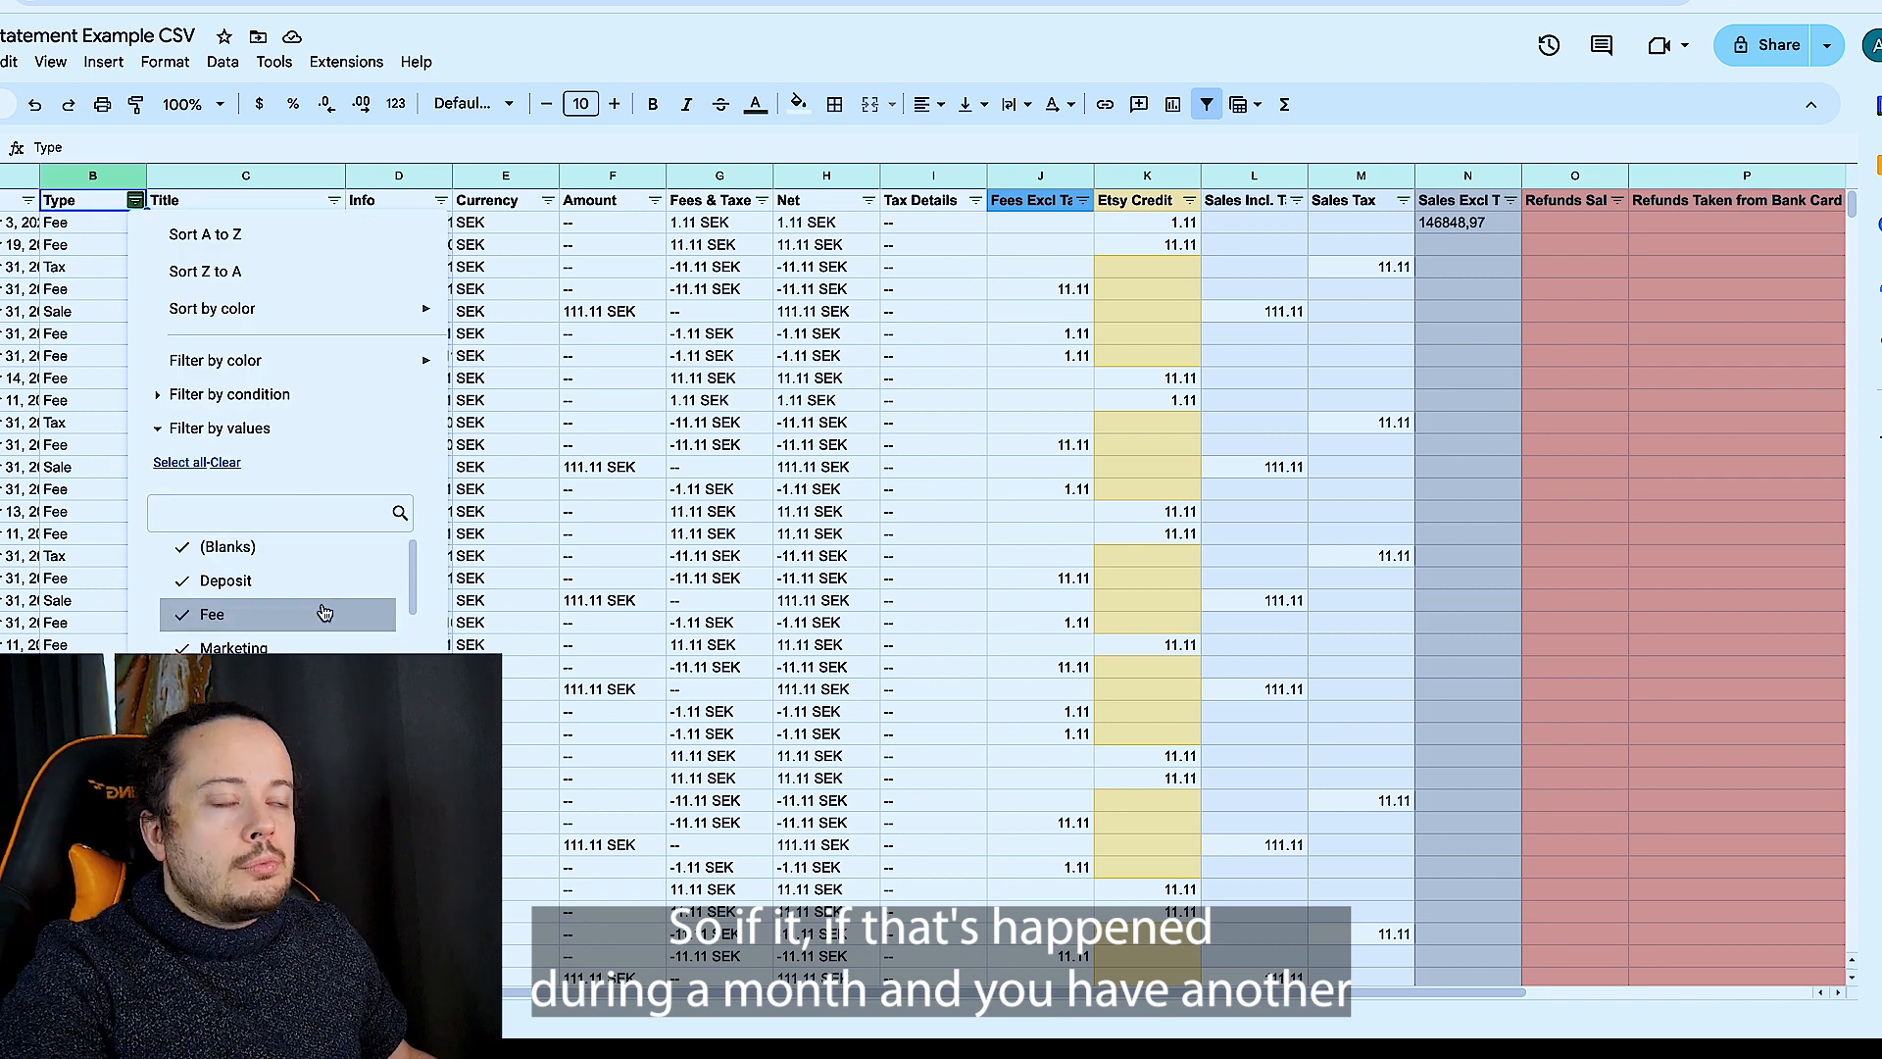
scroll(324, 613, down, 1)
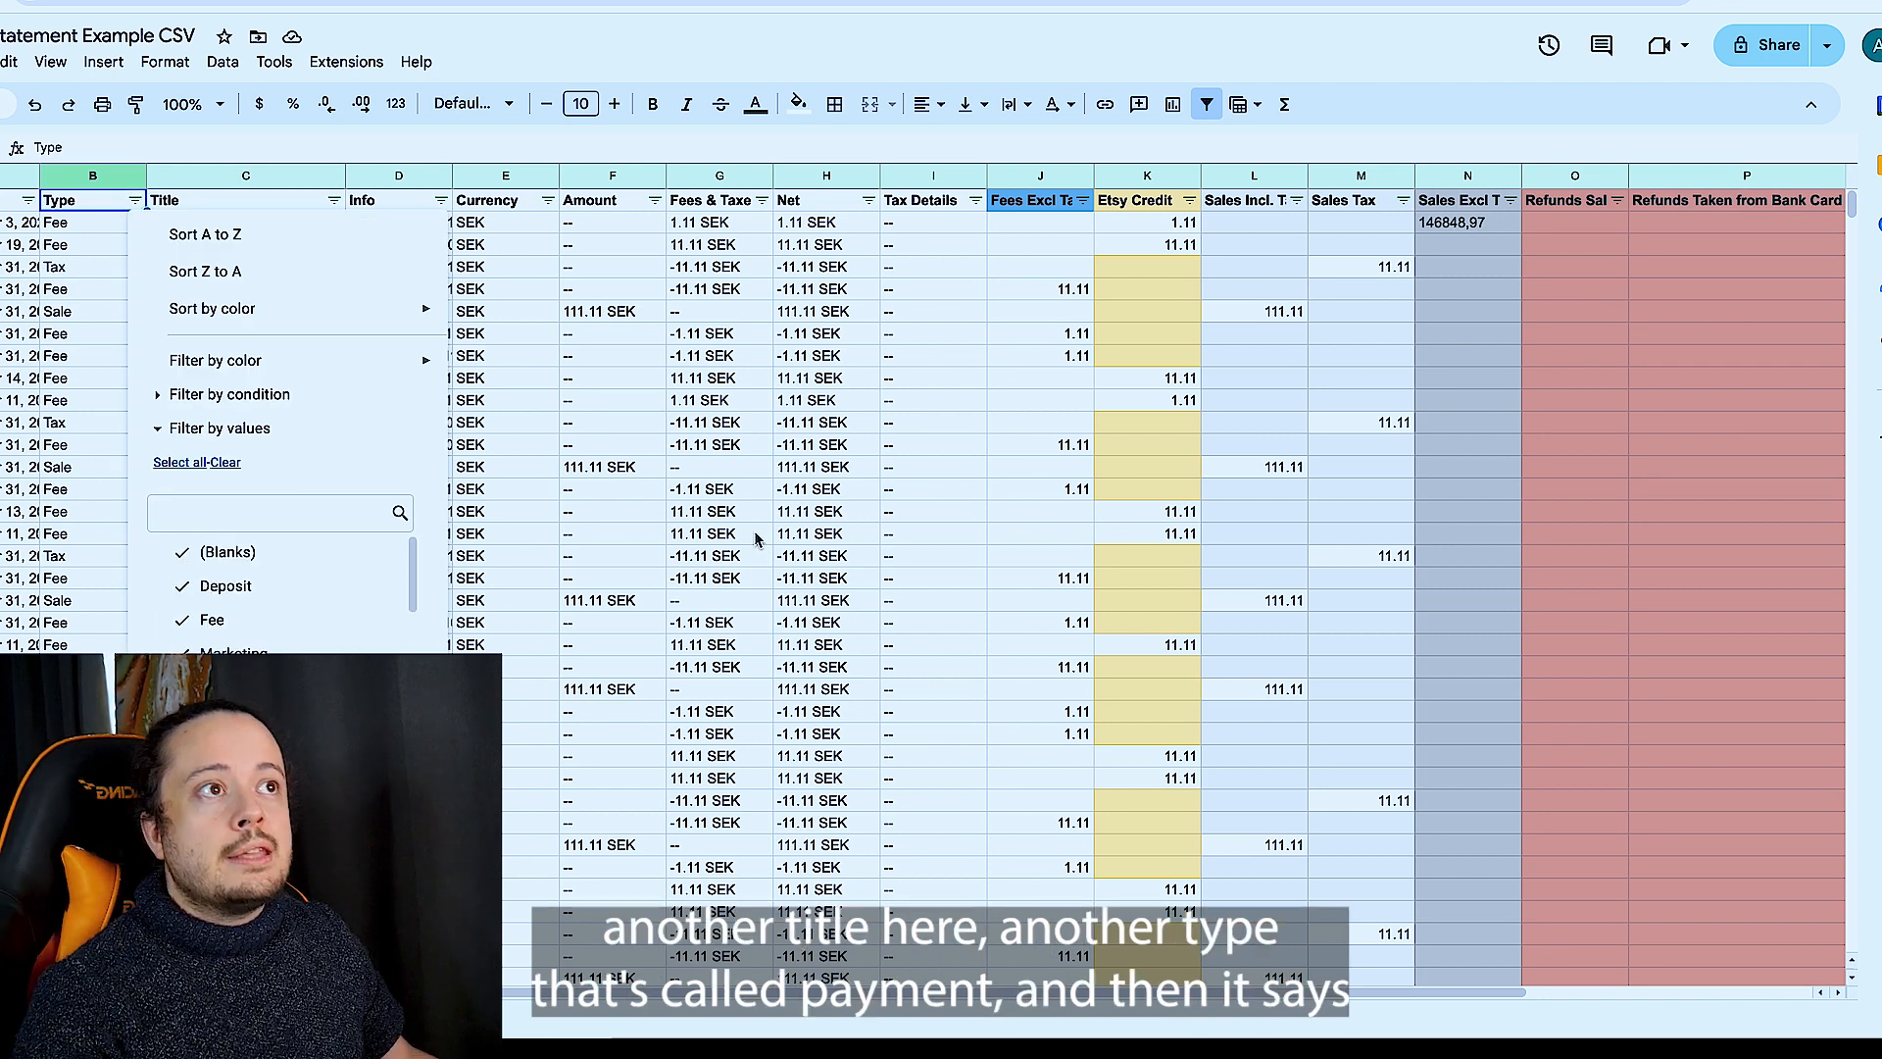
click(754, 538)
click(209, 217)
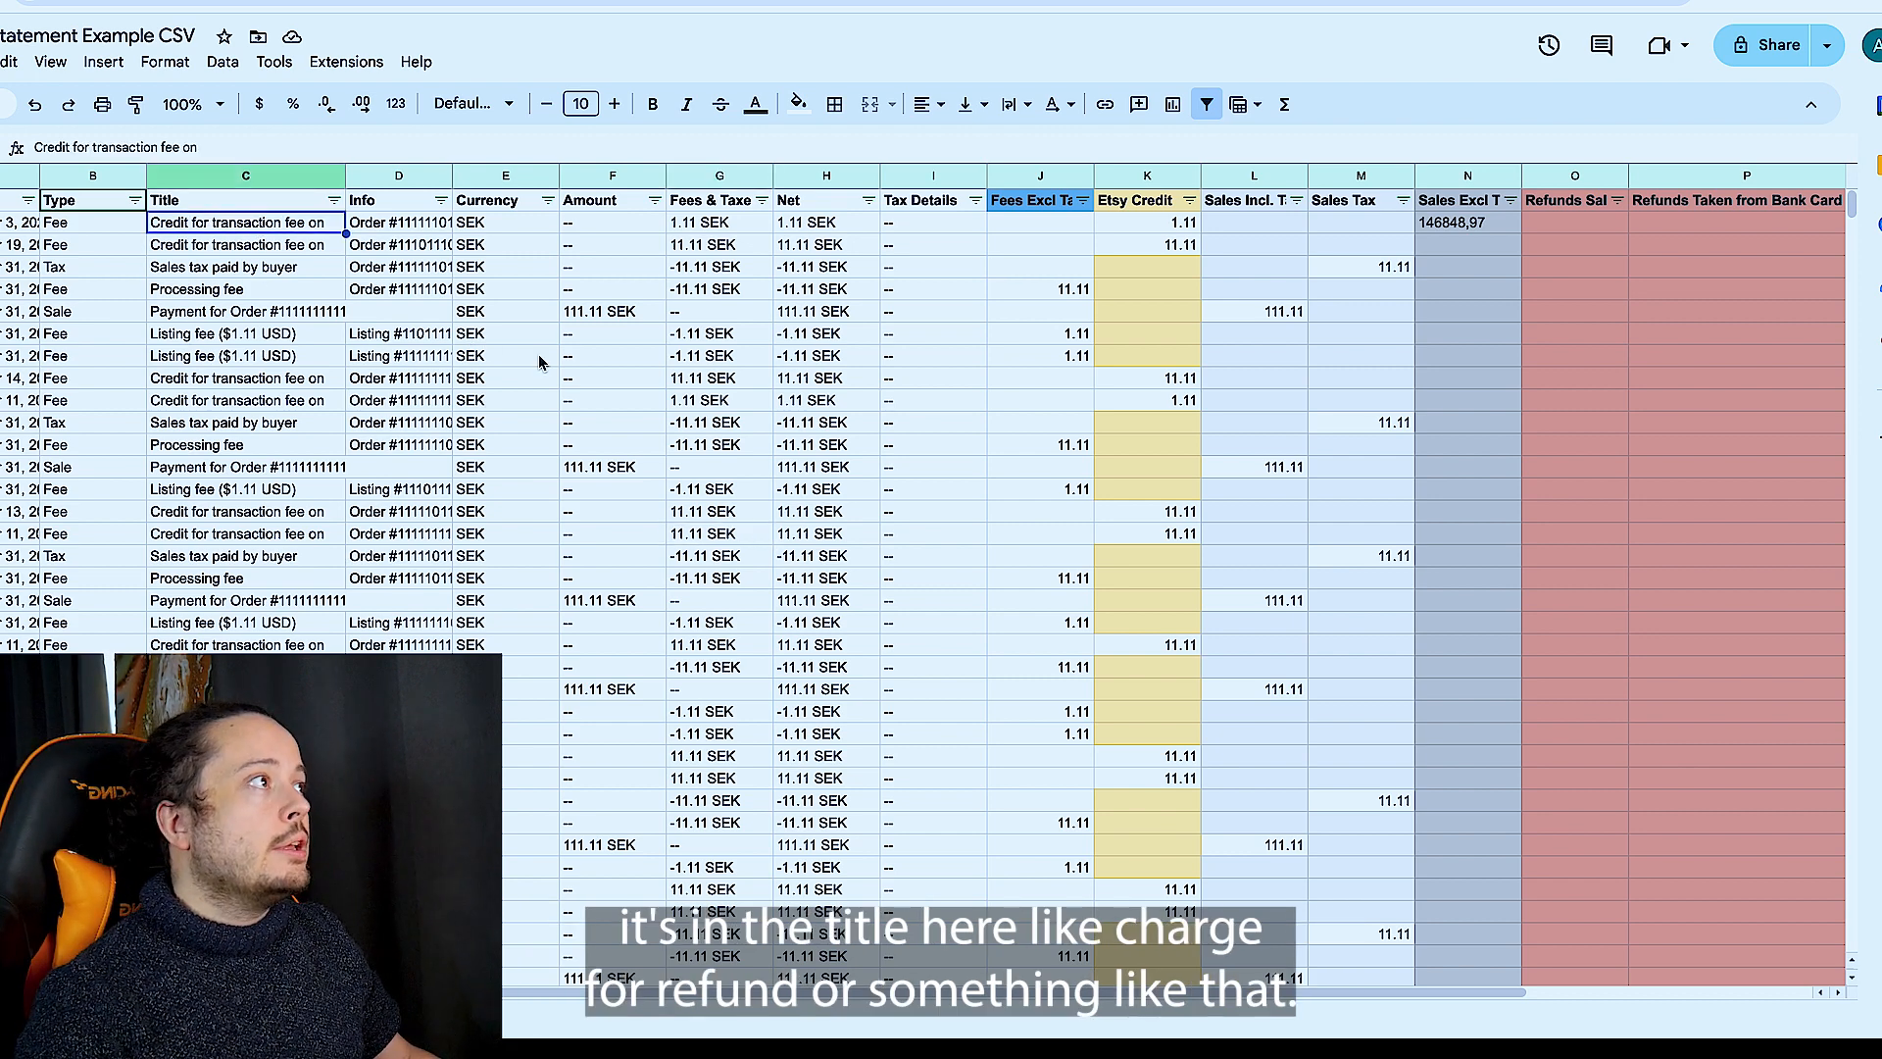
scroll(539, 363, right, 5)
click(1341, 227)
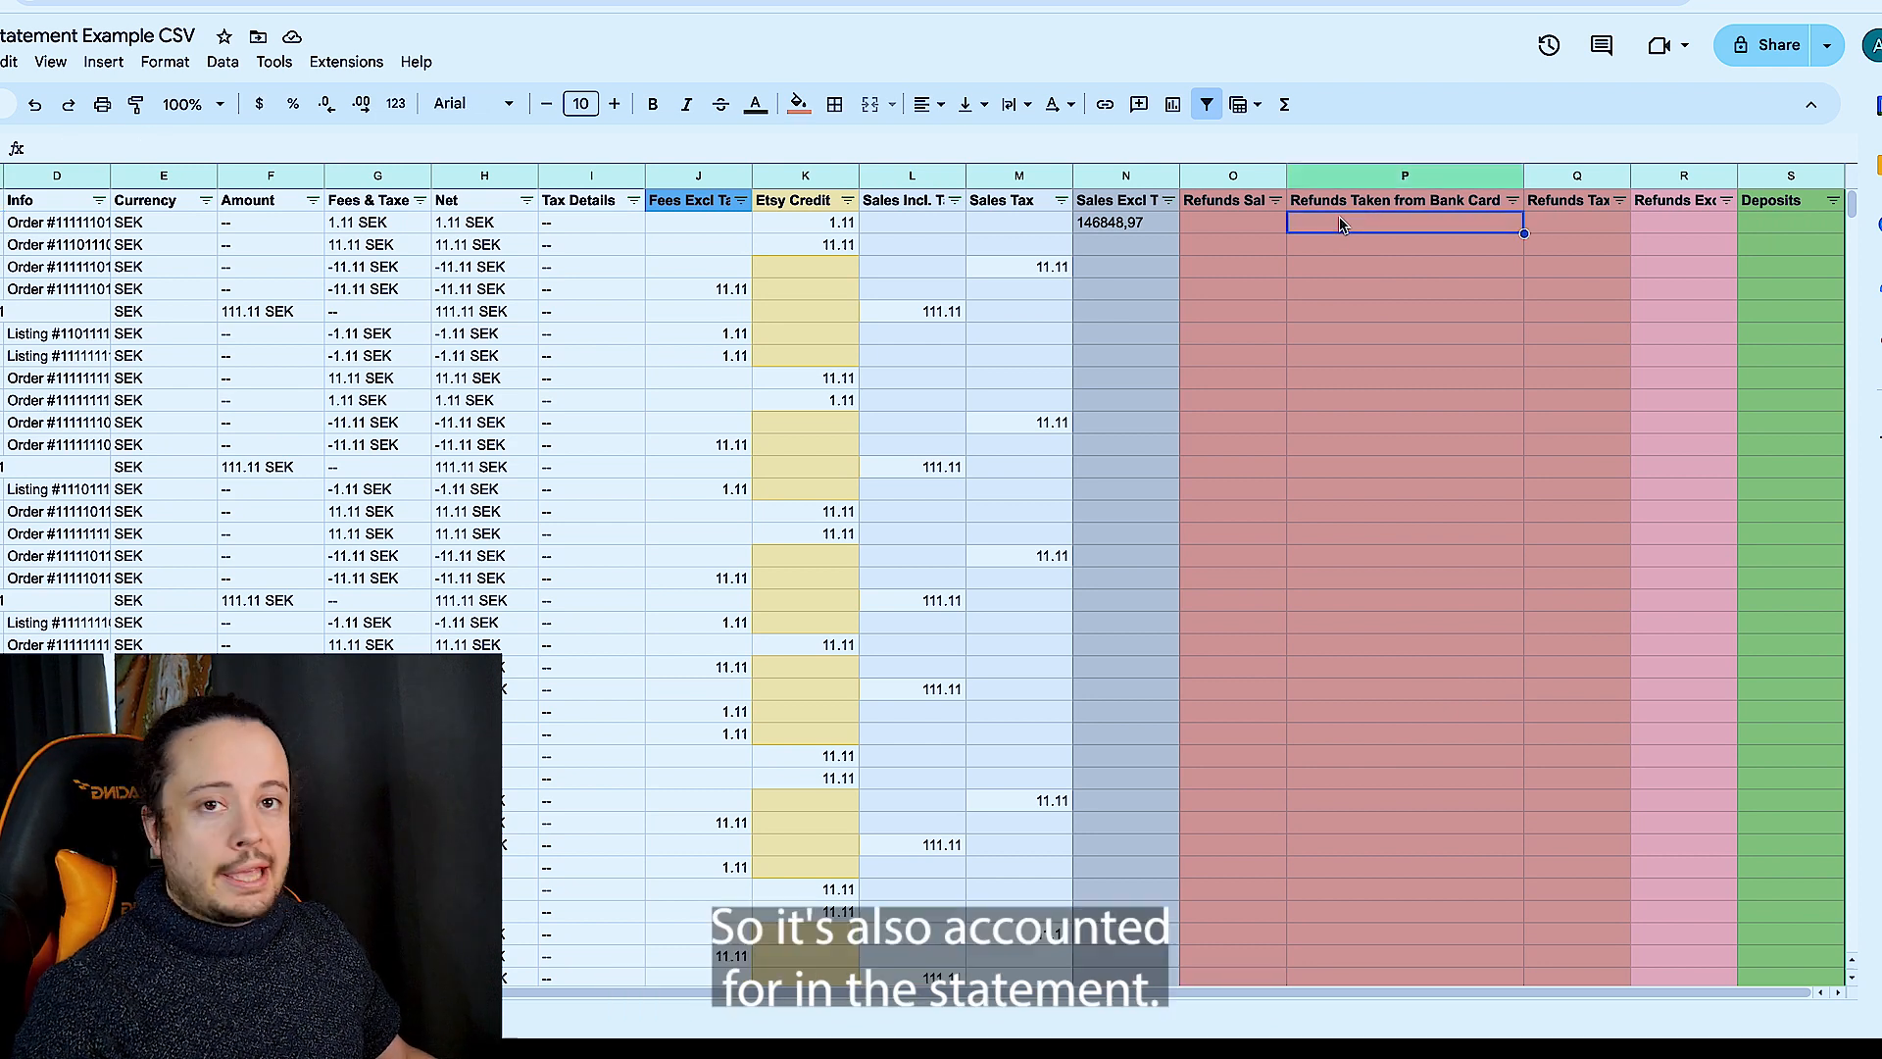
- Clear the calculator and enter the Refunds Sales column's sum, 3122,2, as the starting amount
click(1577, 176)
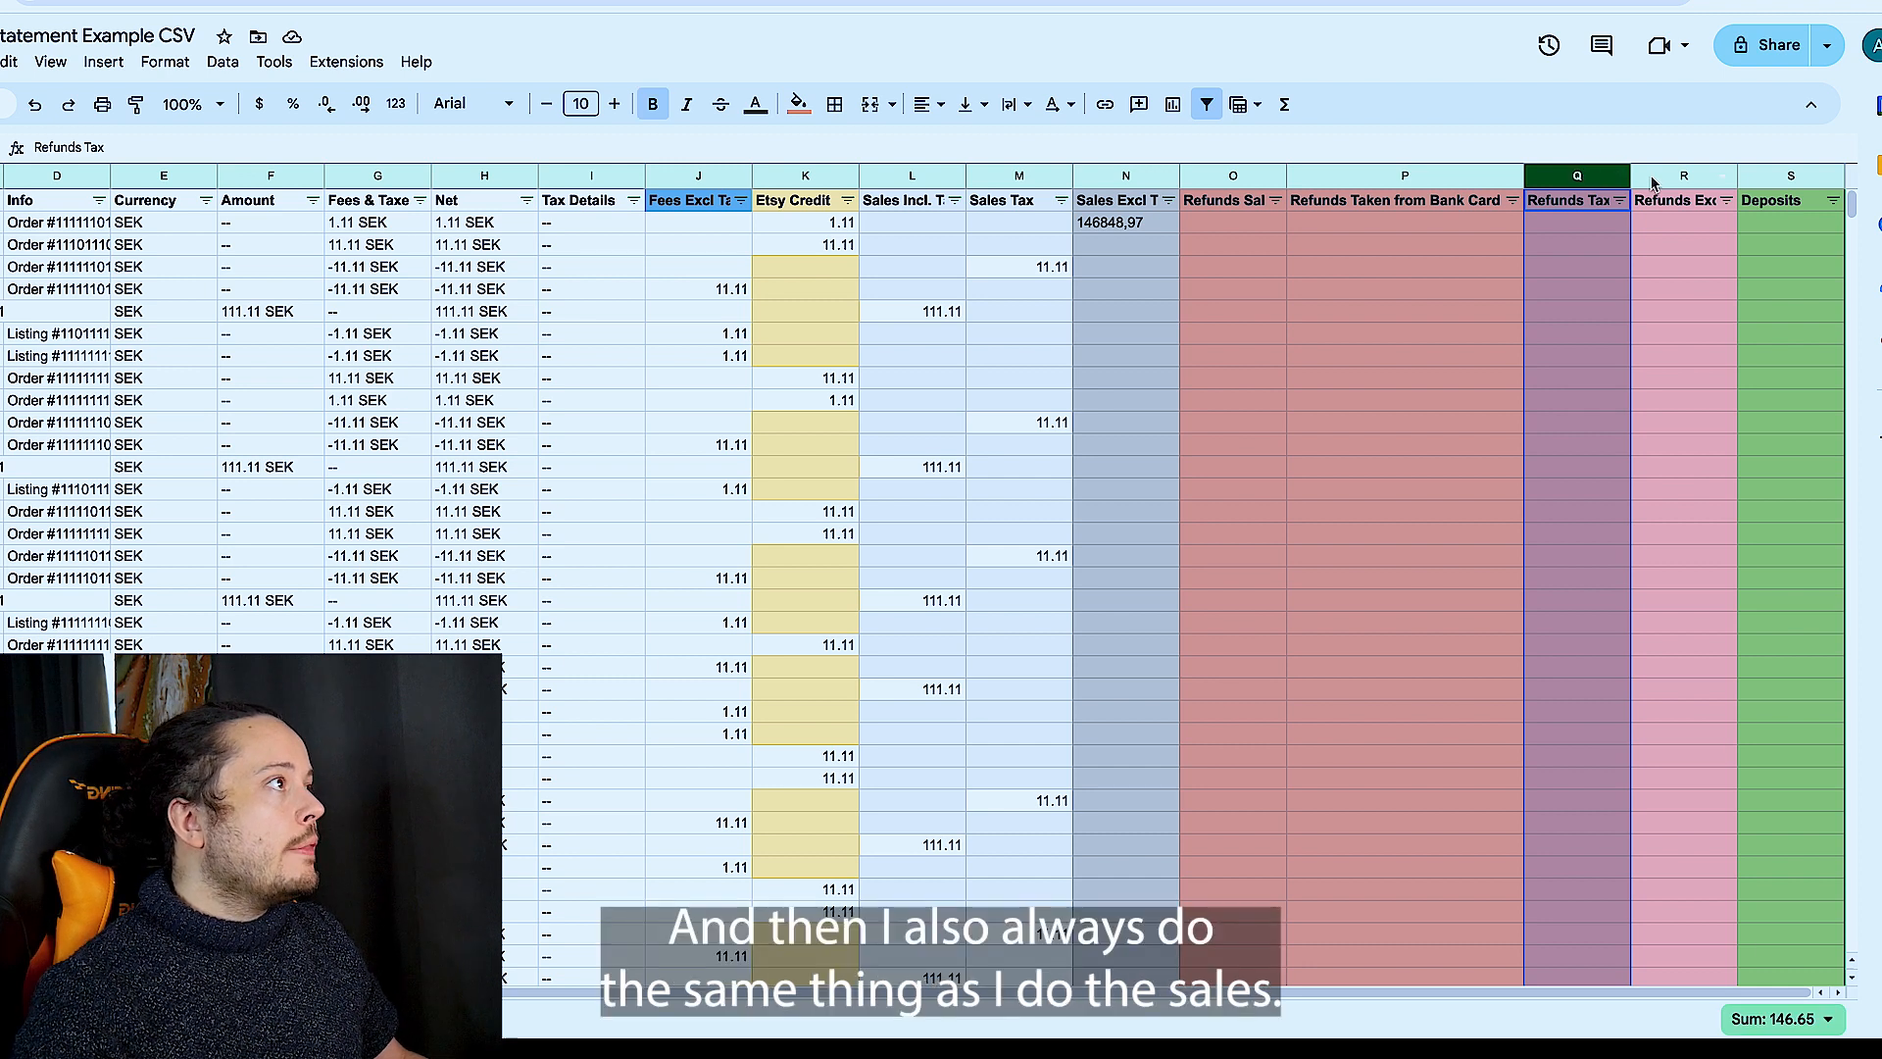
click(1654, 185)
mouse_move(1179, 1024)
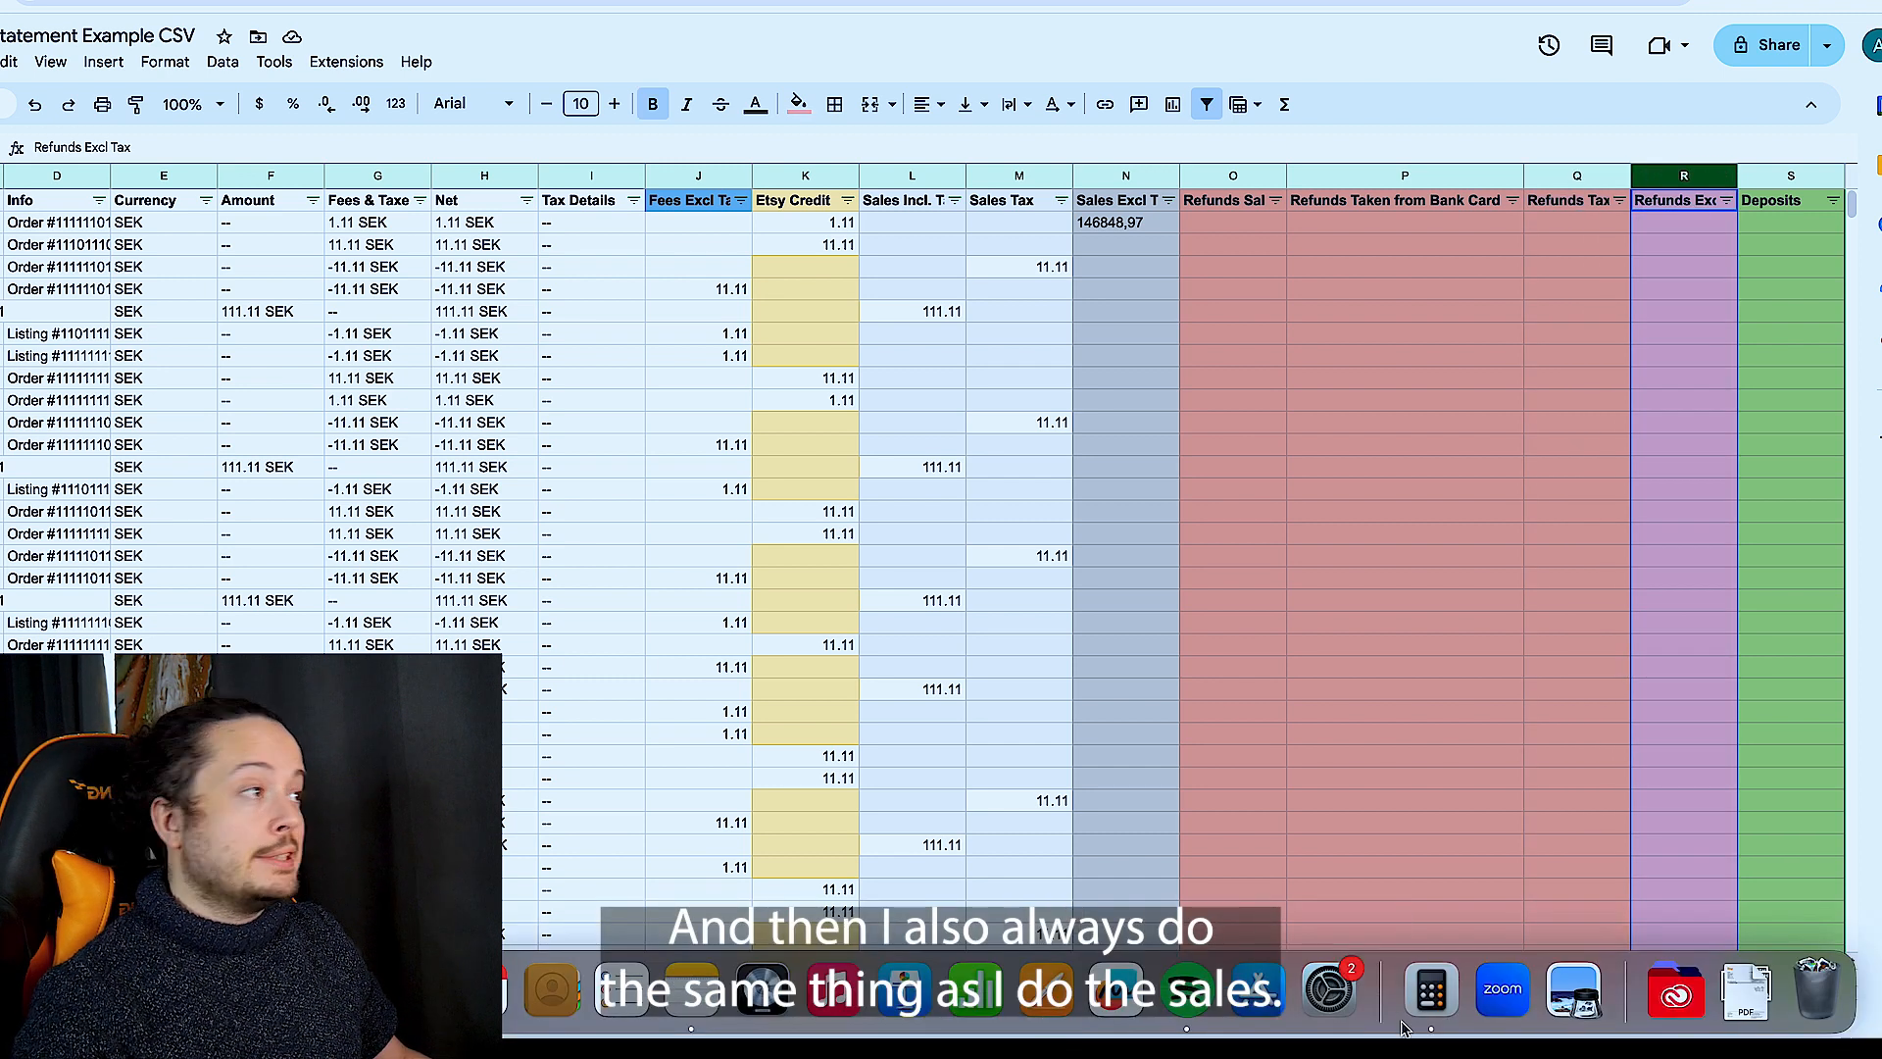
click(1236, 173)
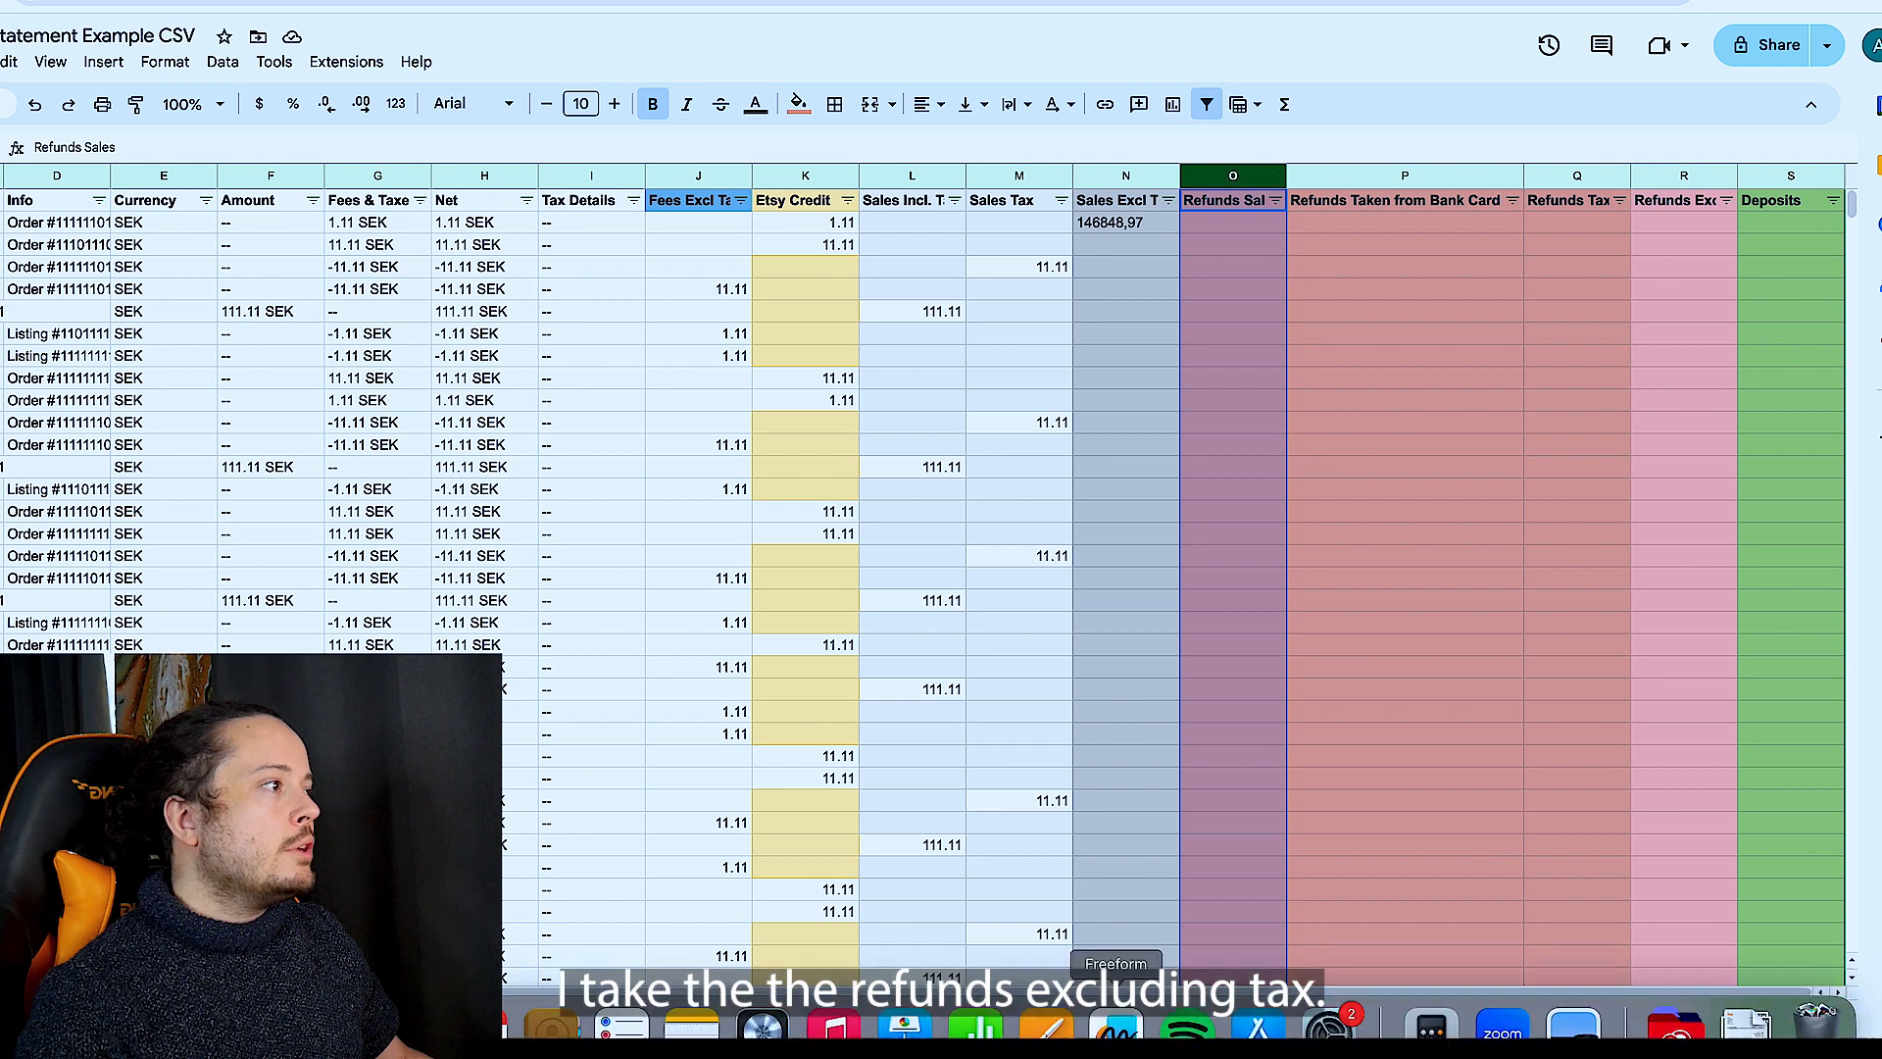
click(1431, 998)
click(1258, 332)
text(3122,2)
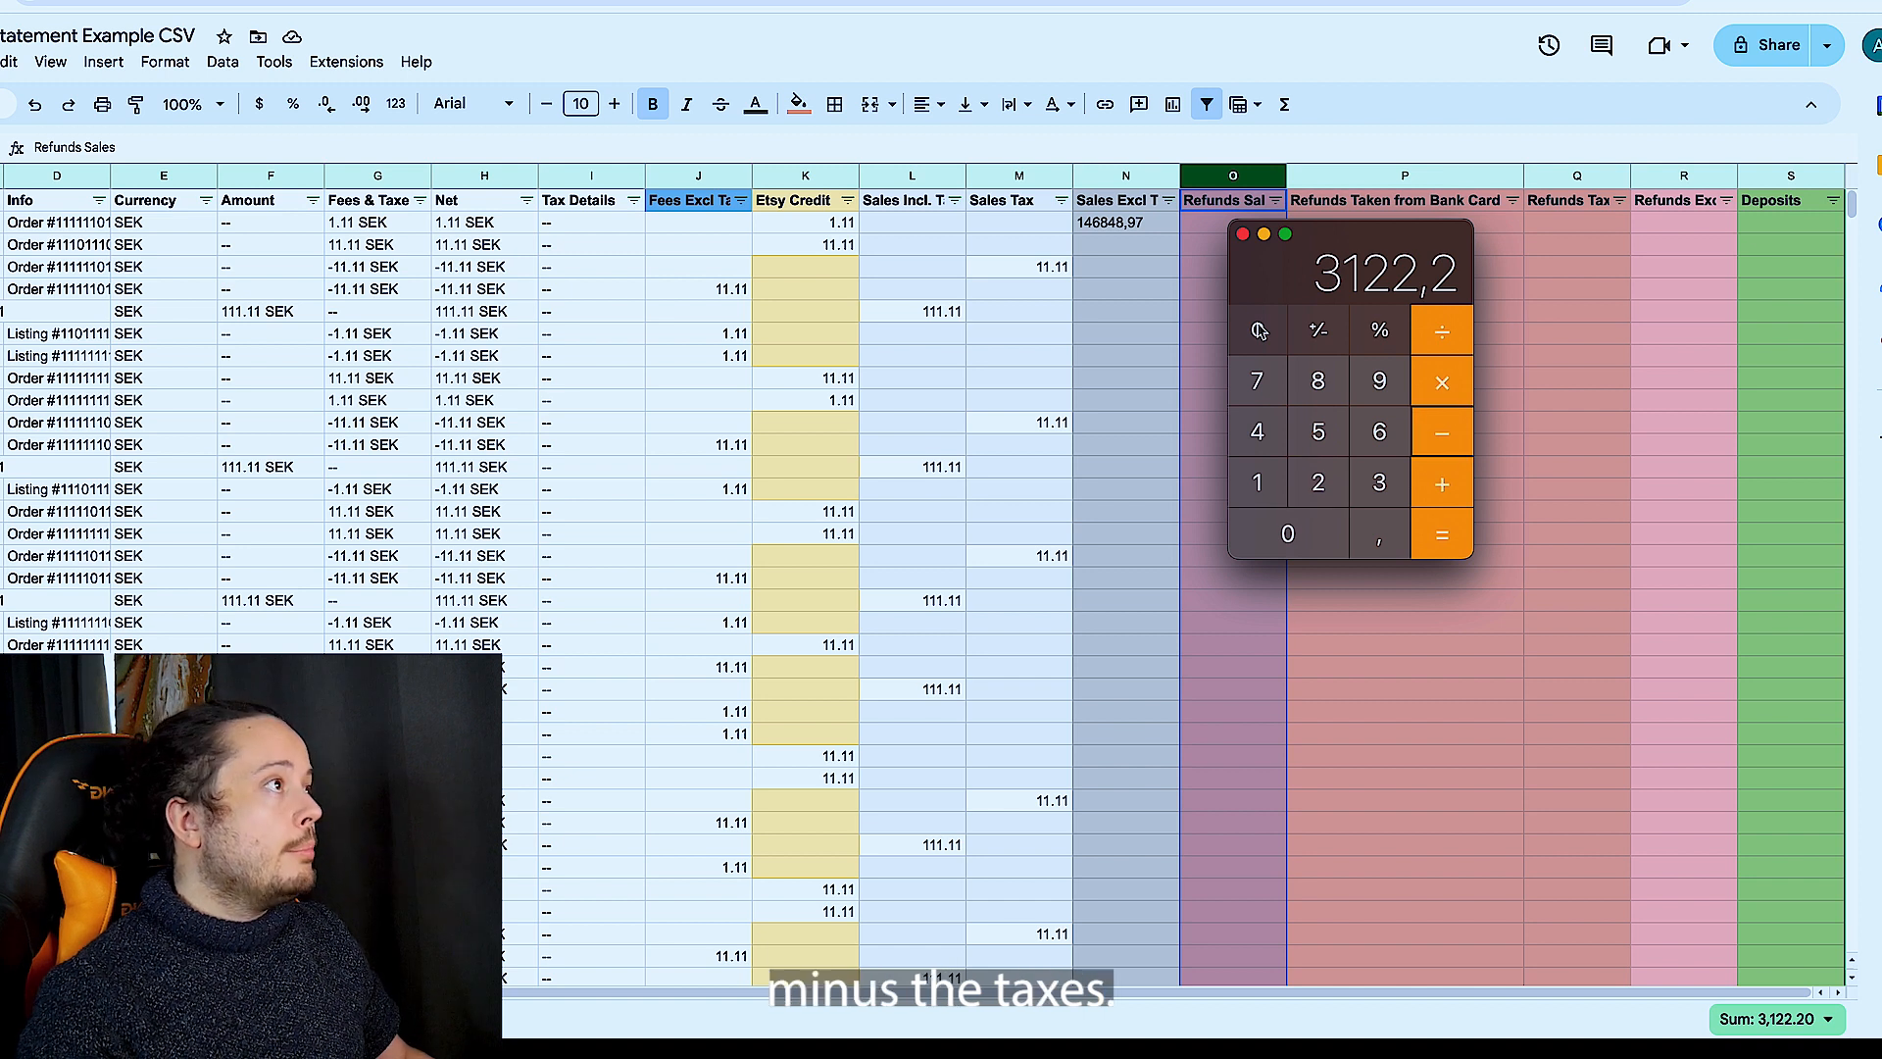
- Enter the refund total minus the 146,65 Refunds Tax sum, 2975,55, in the first Refunds Excl Tax cell and widen that column
key(super+Tab)
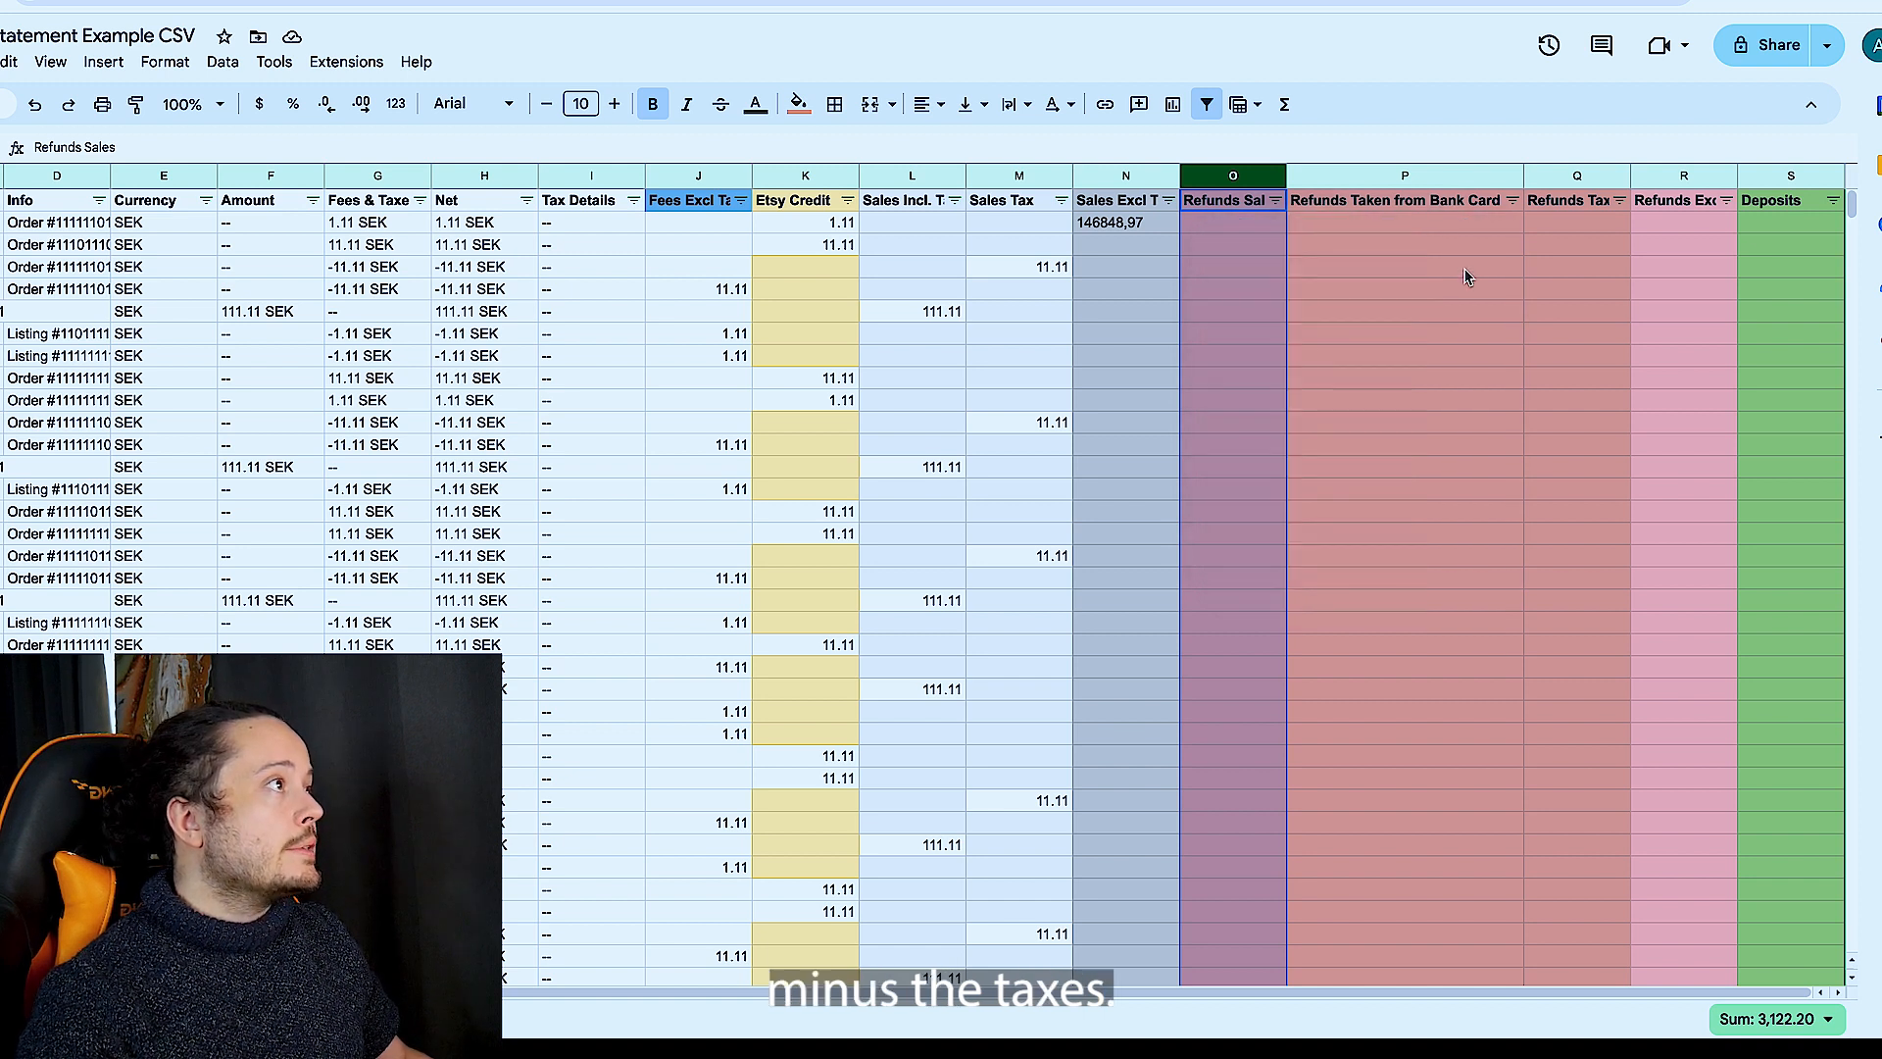
click(1556, 175)
key(super+Tab)
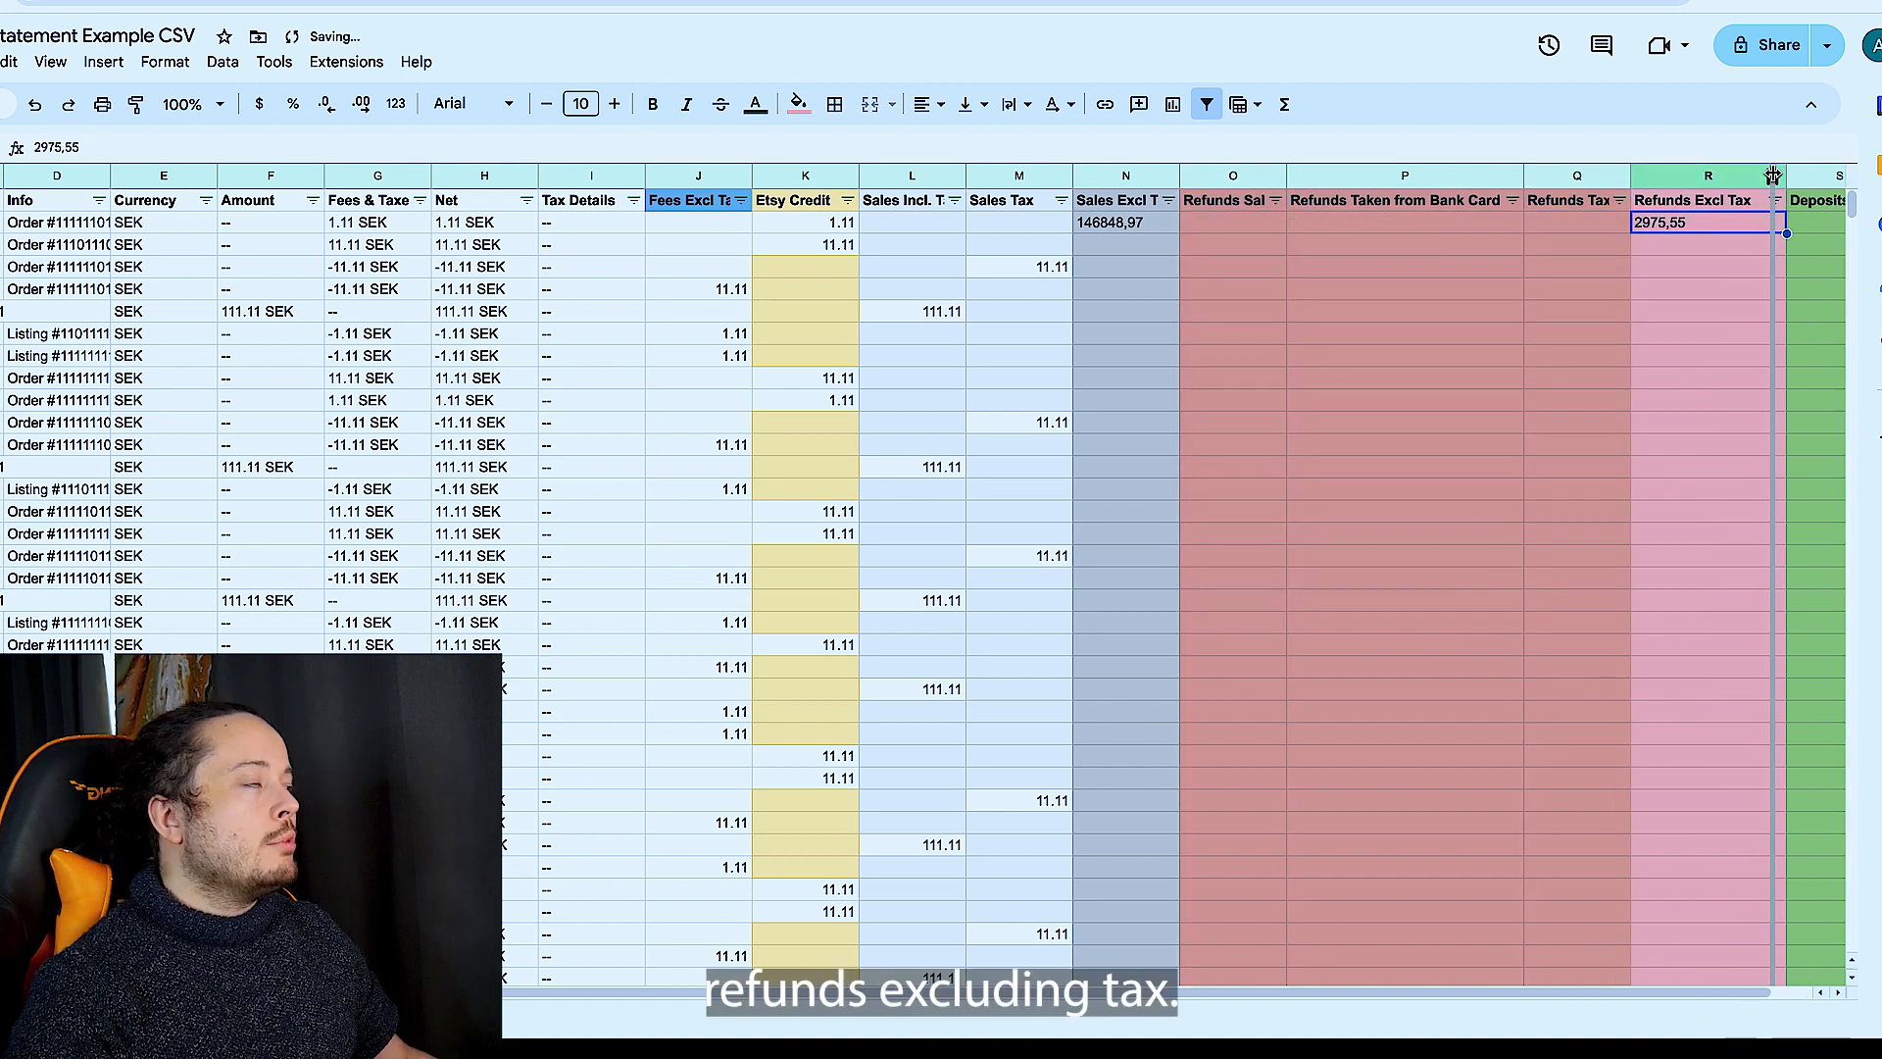
- Read the column sums of Fees Excl Tax & Credit, Etsy Credit, Sales Incl. Tax and Sales Tax one after another
scroll(1697, 259, right, 2)
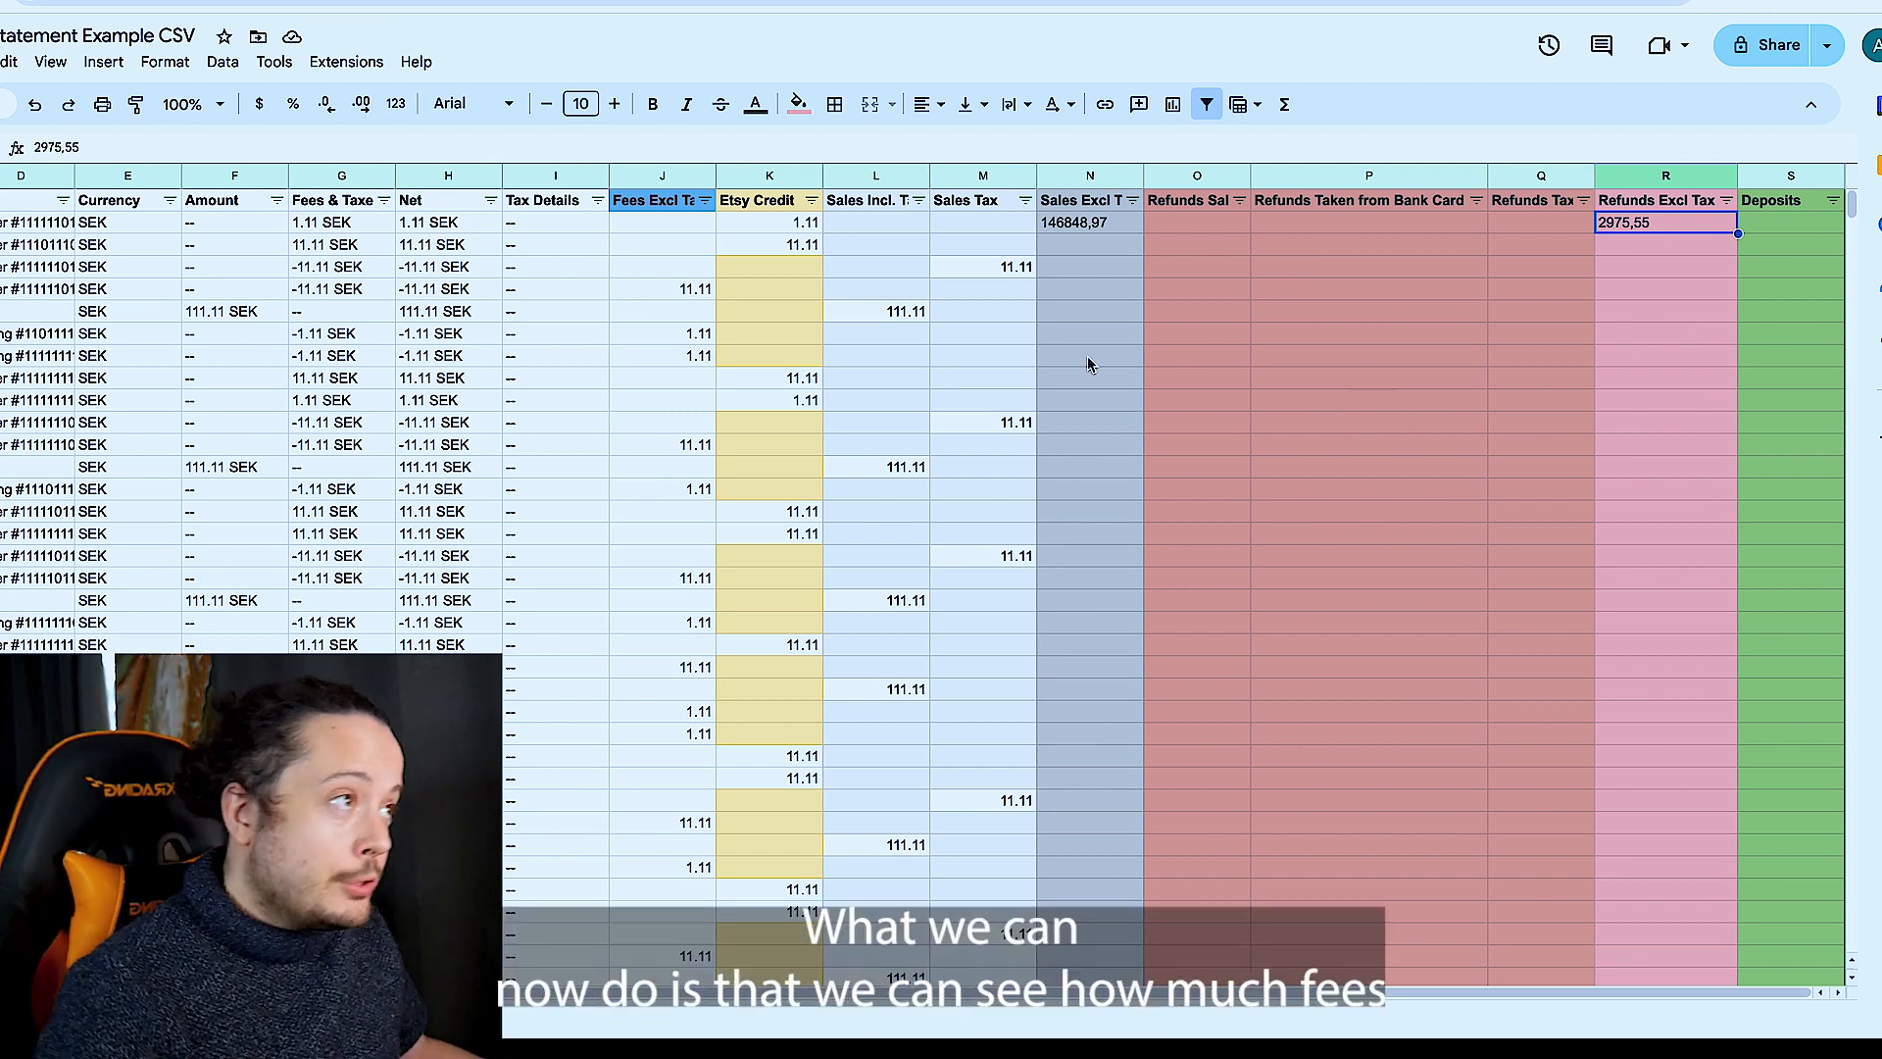
click(676, 178)
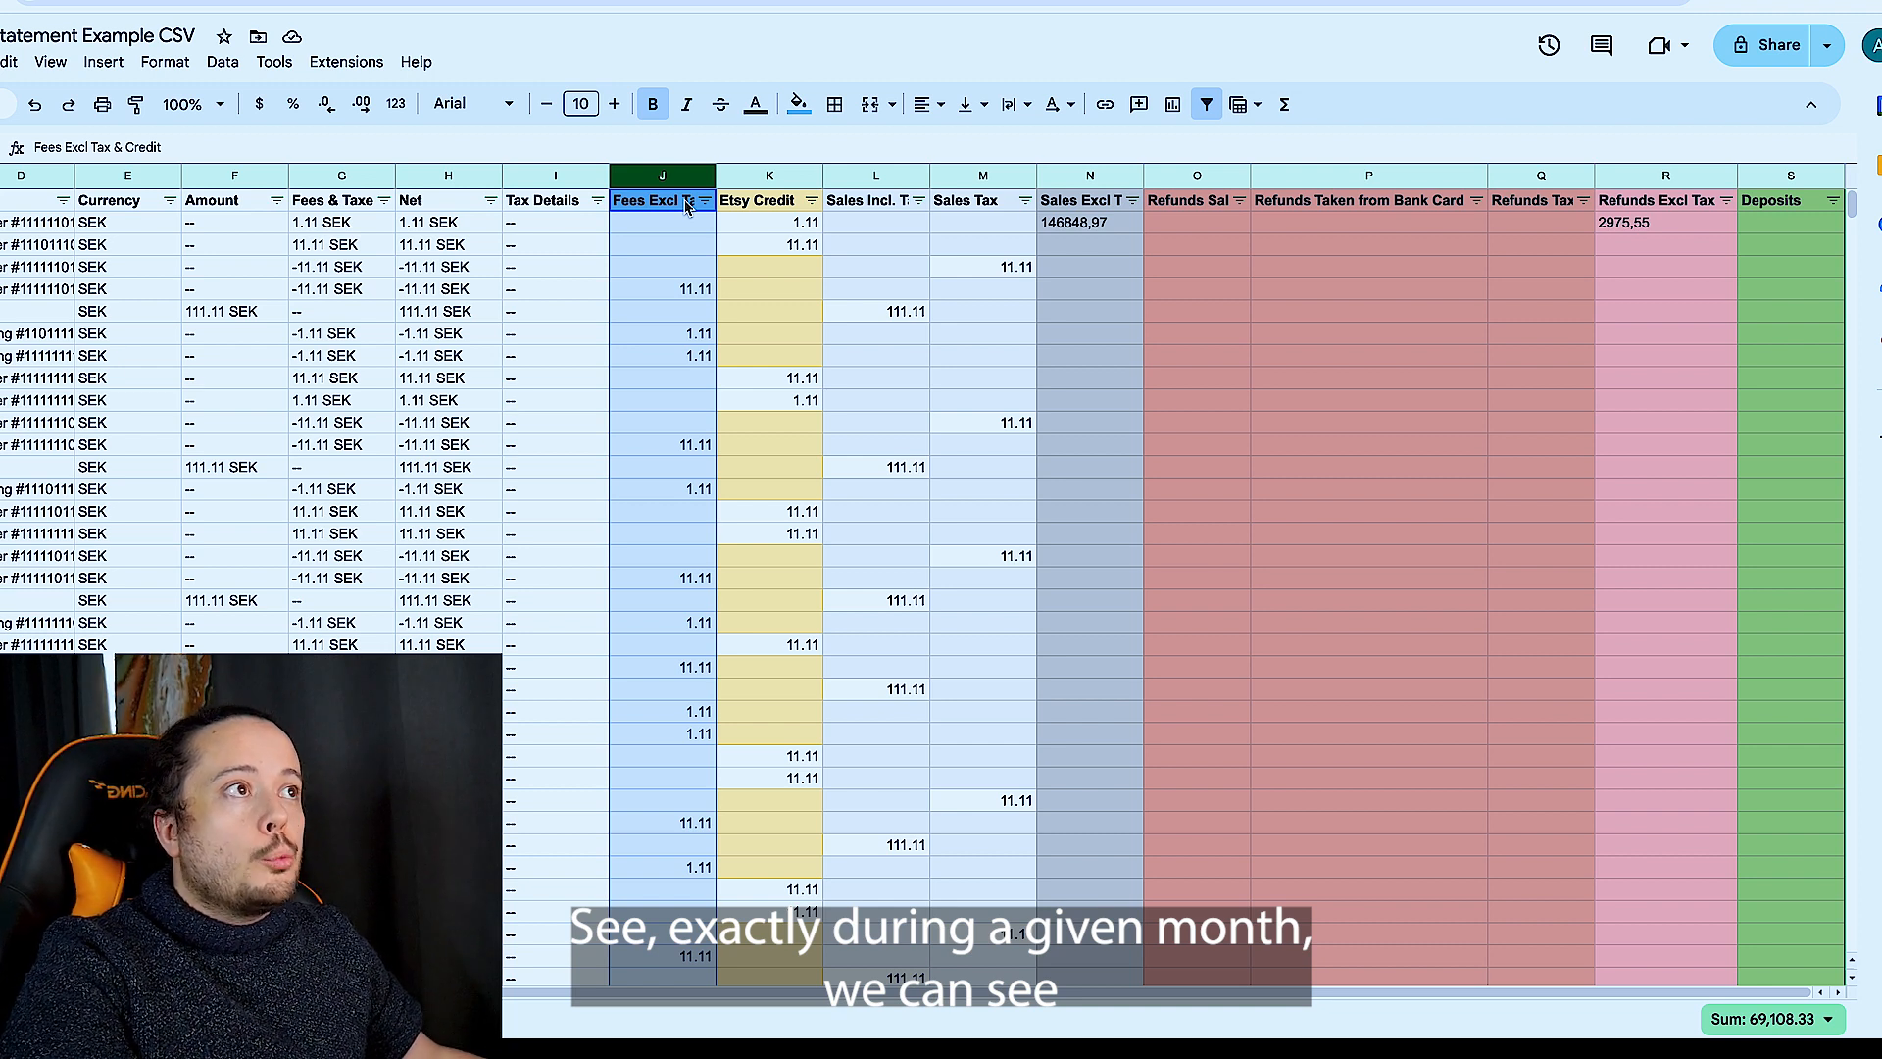
click(756, 178)
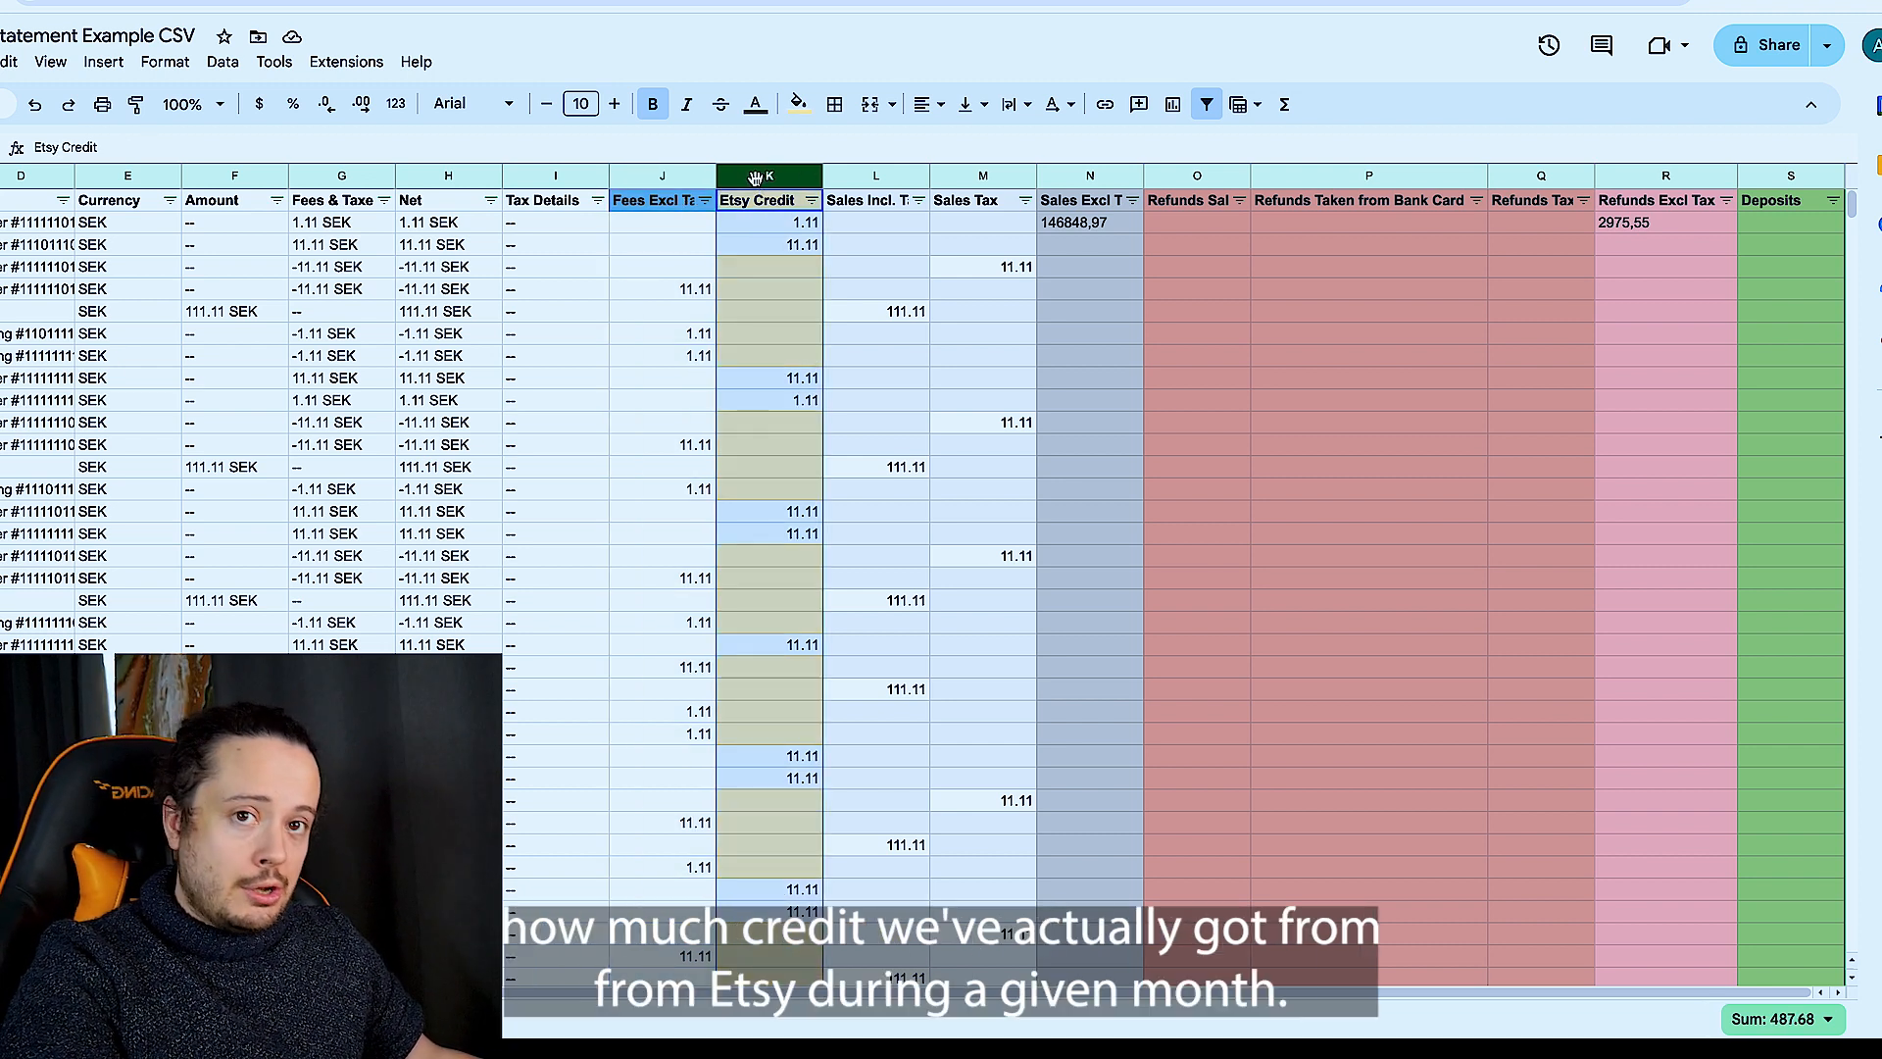
click(882, 178)
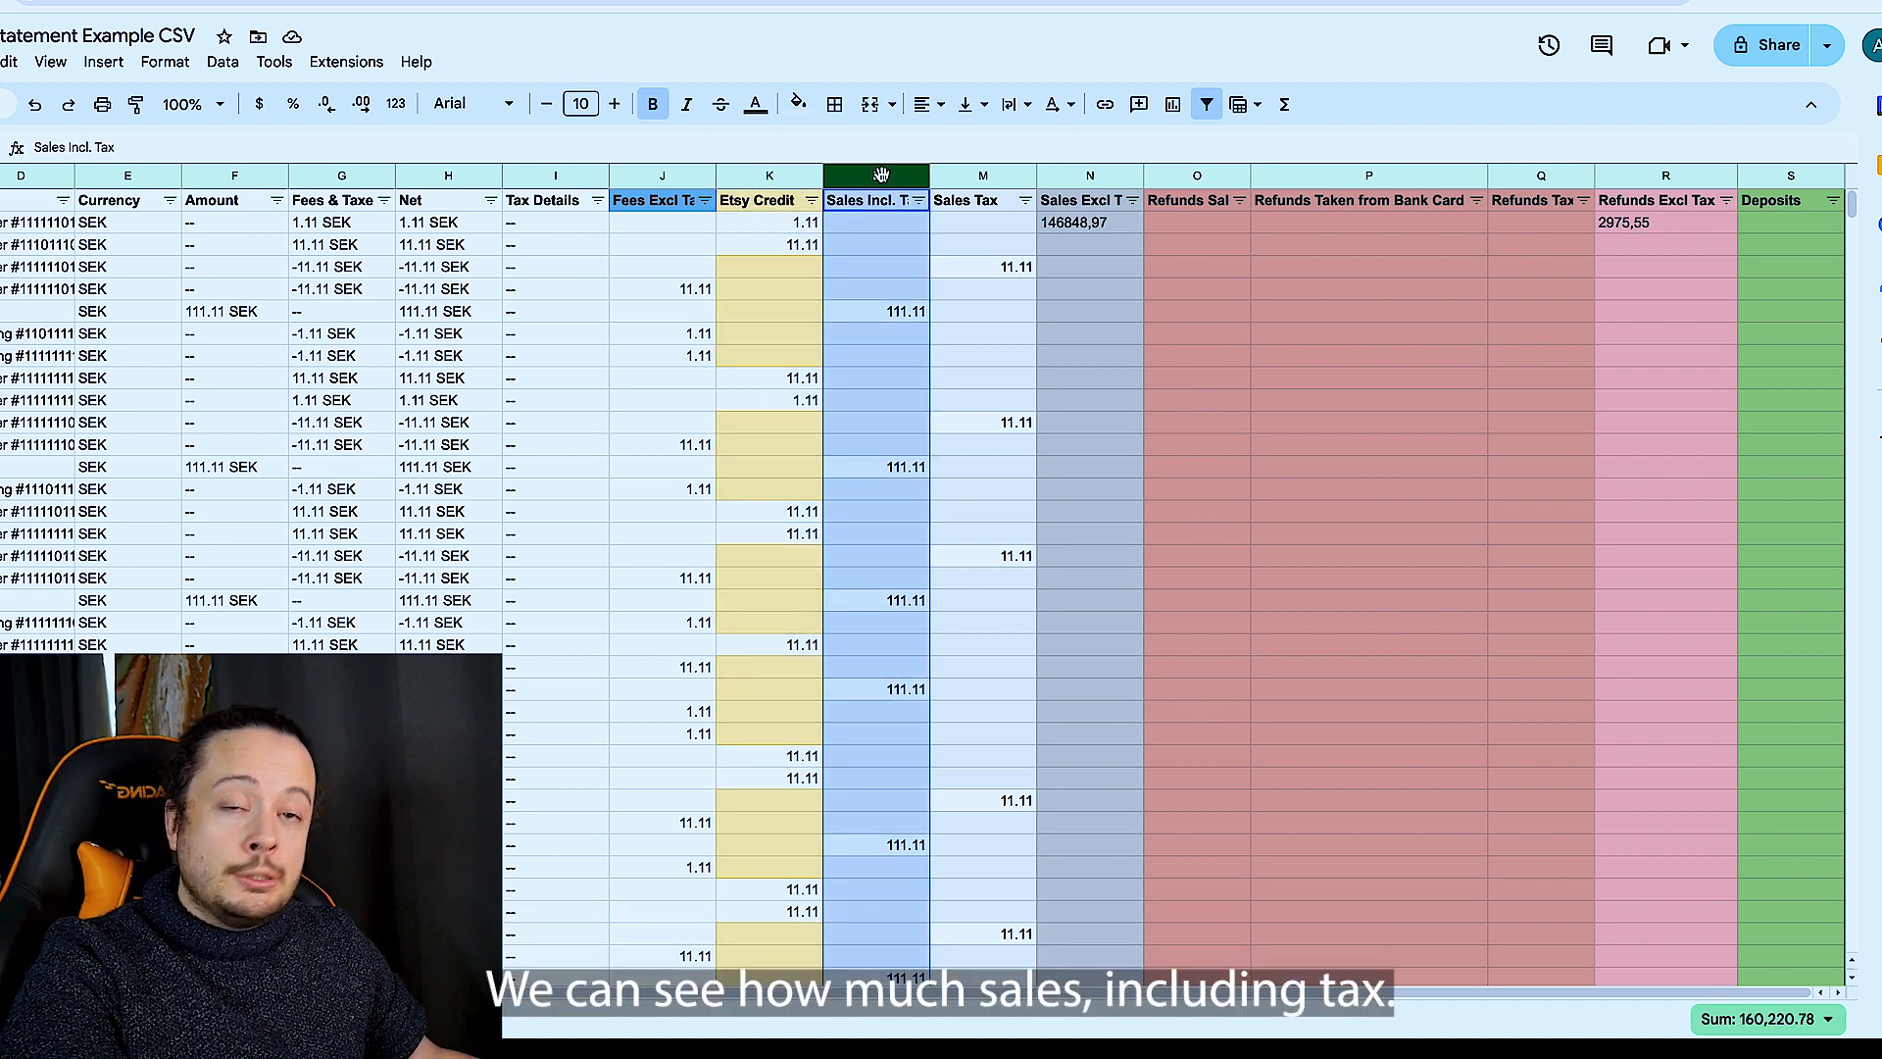
click(975, 175)
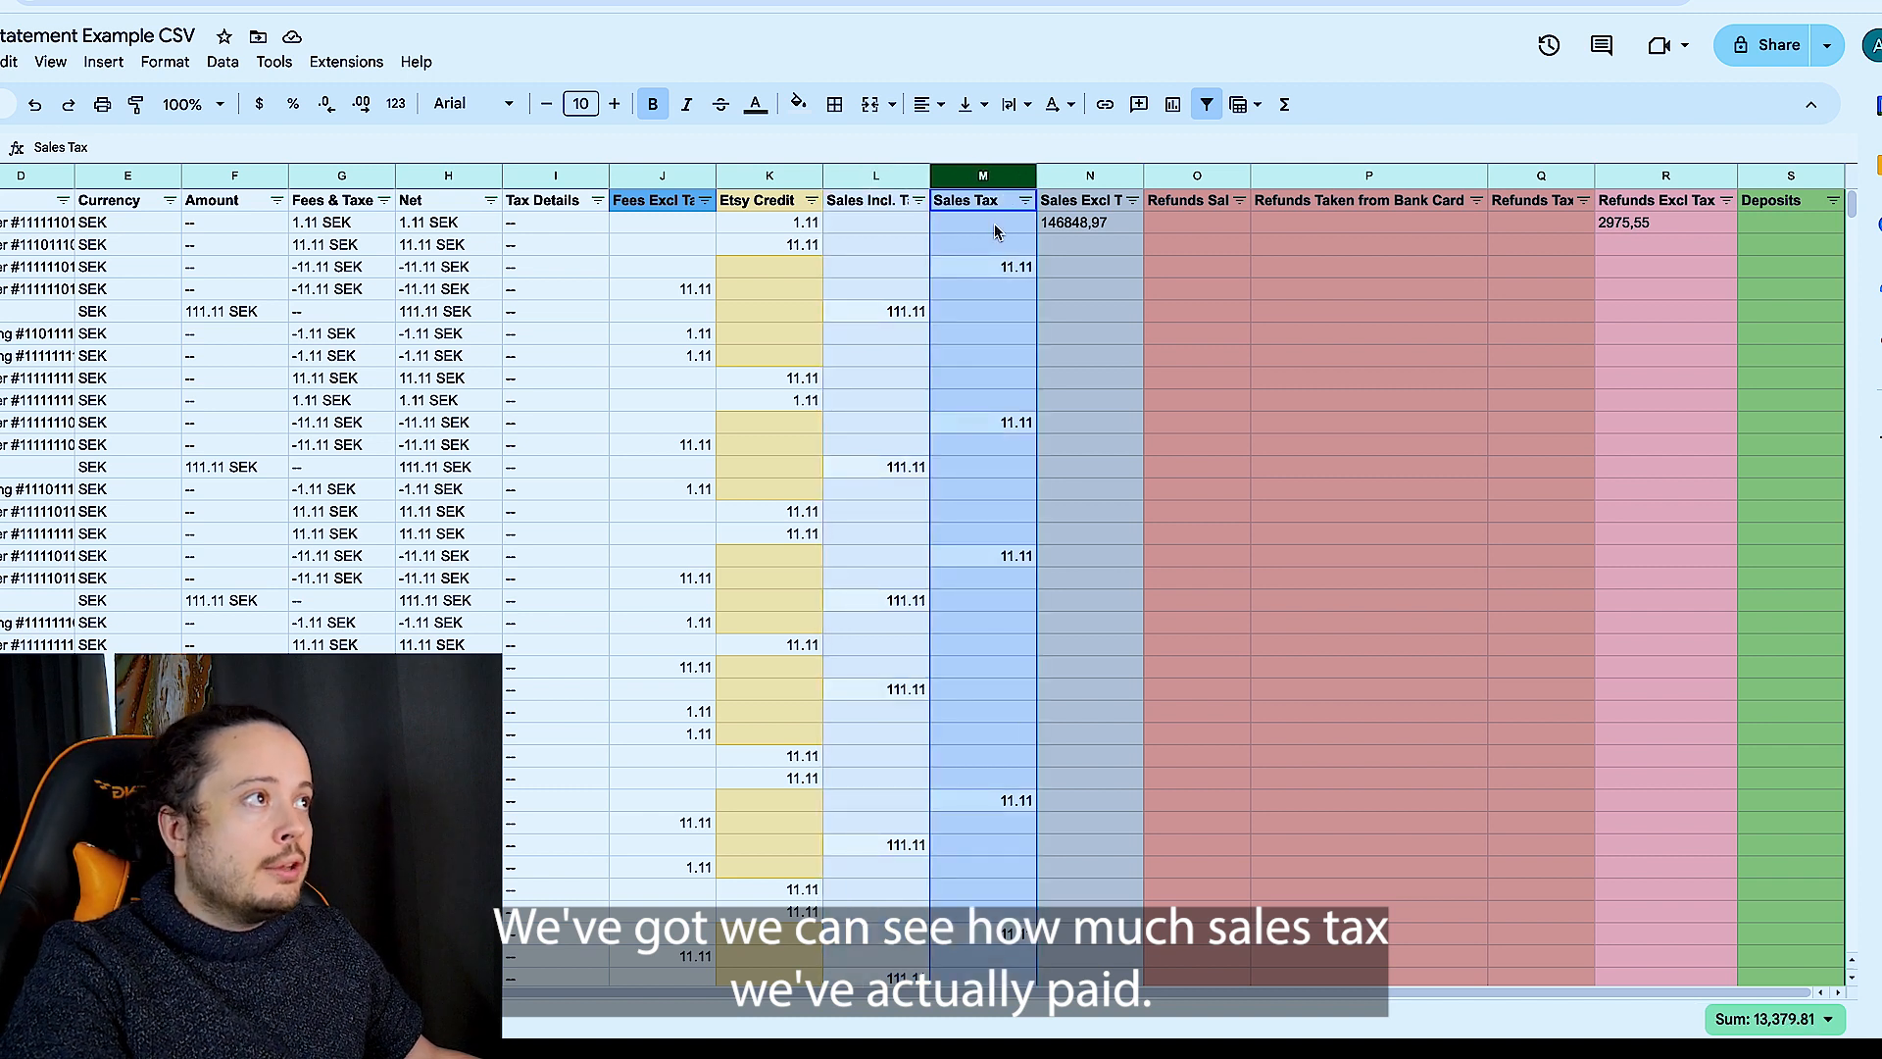
- Review the Sales Excl Tax total, the Refunds Sales column sum and the Refunds Taken from Bank Card column
click(1068, 184)
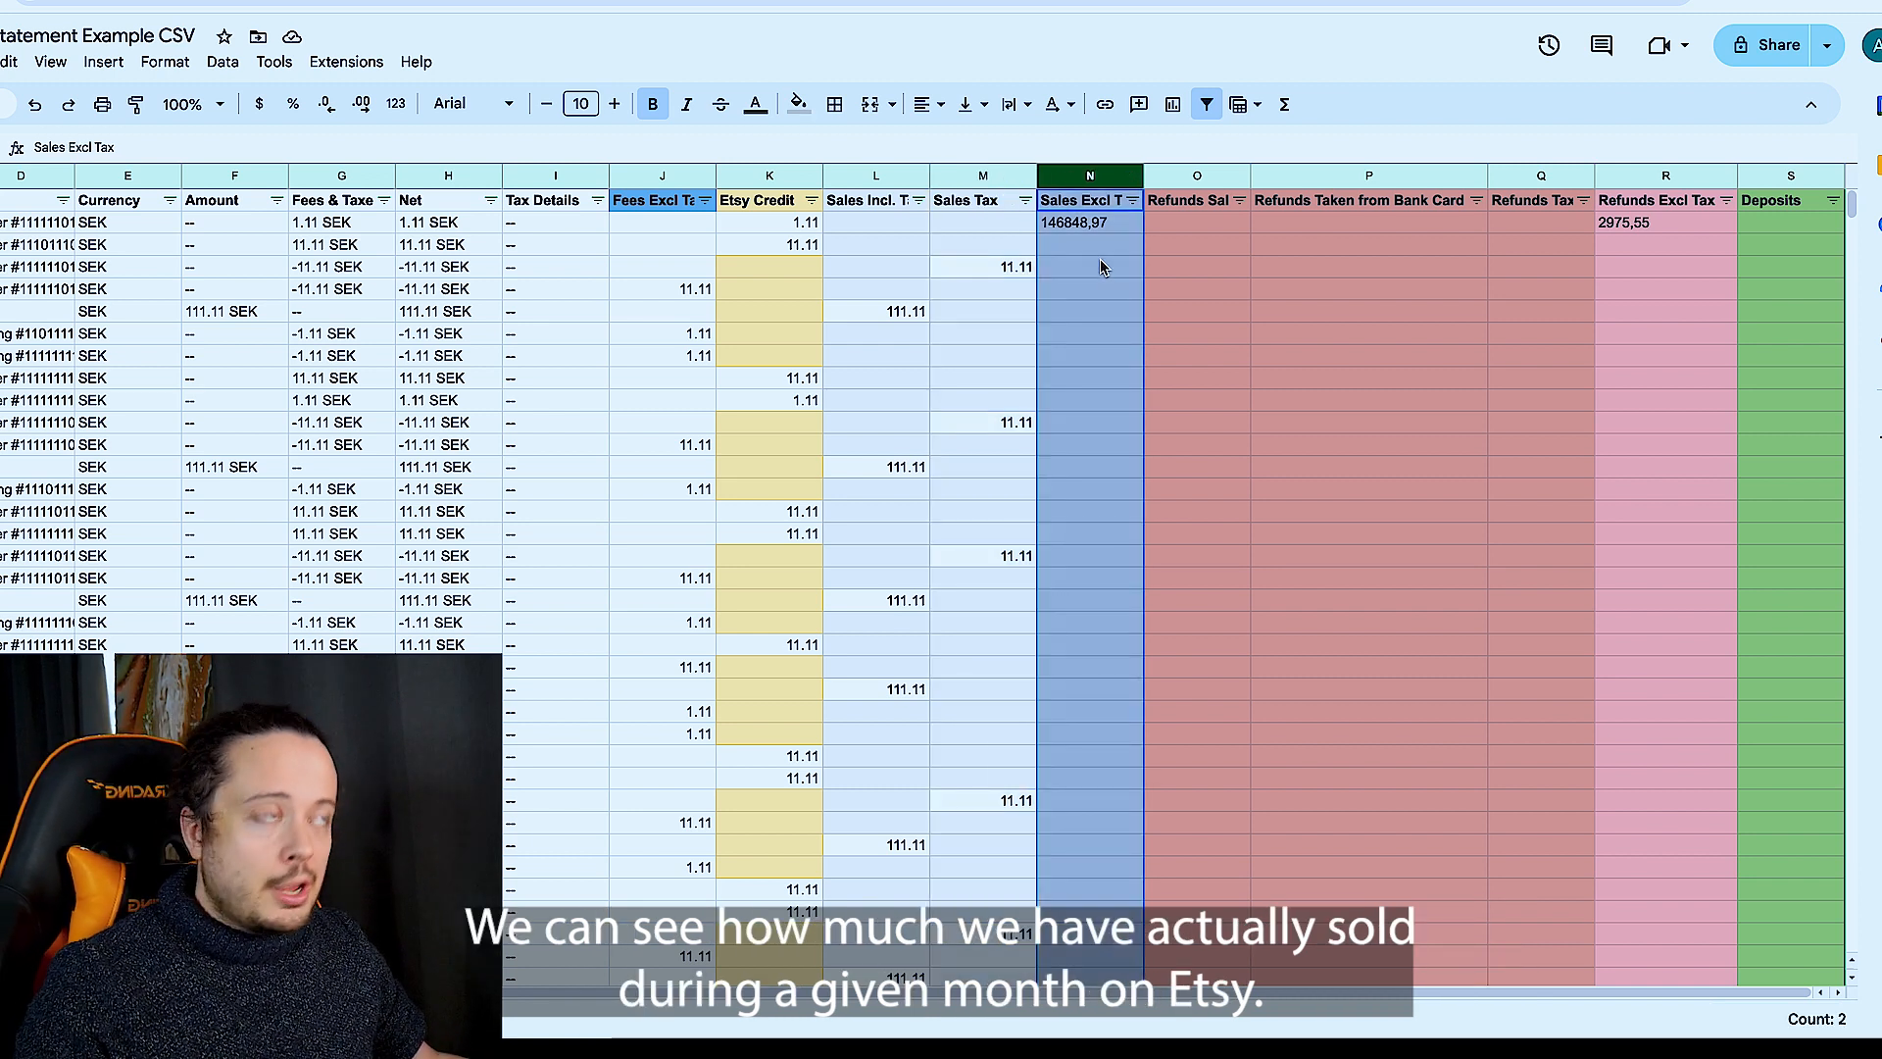
click(1085, 225)
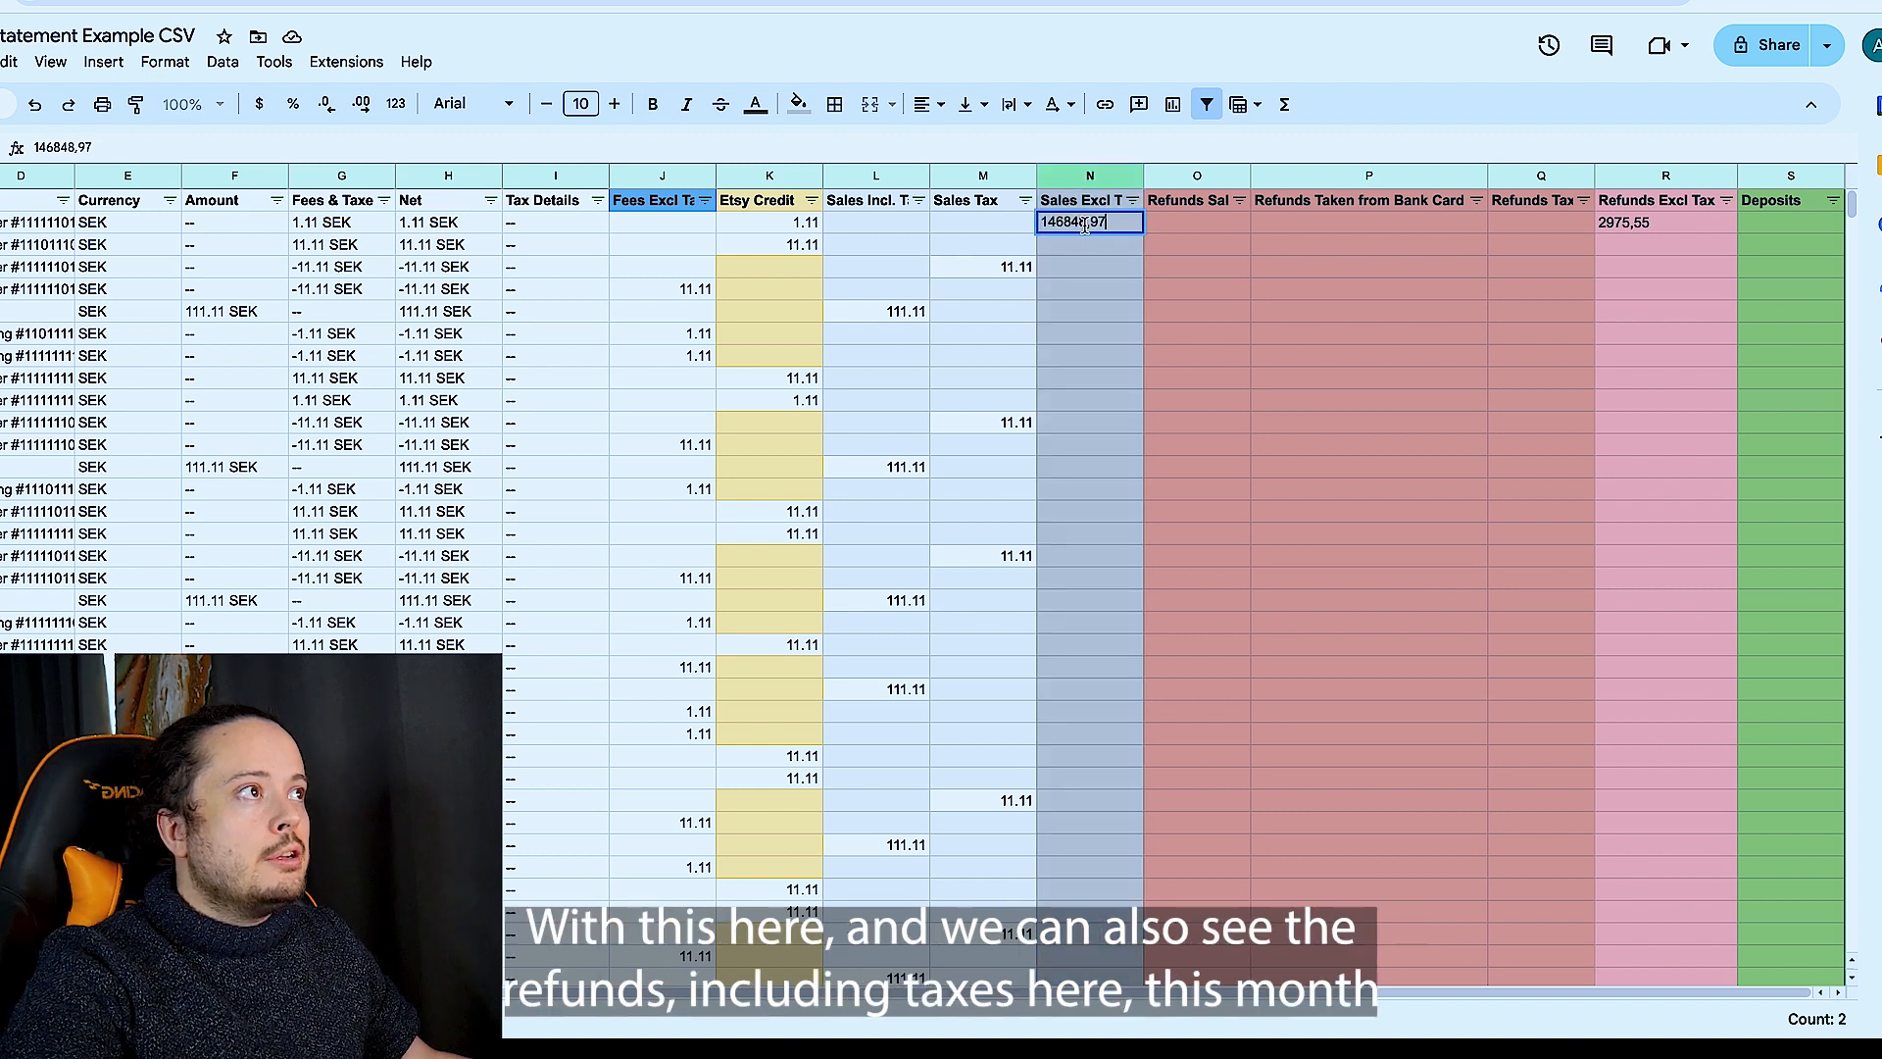
click(1213, 175)
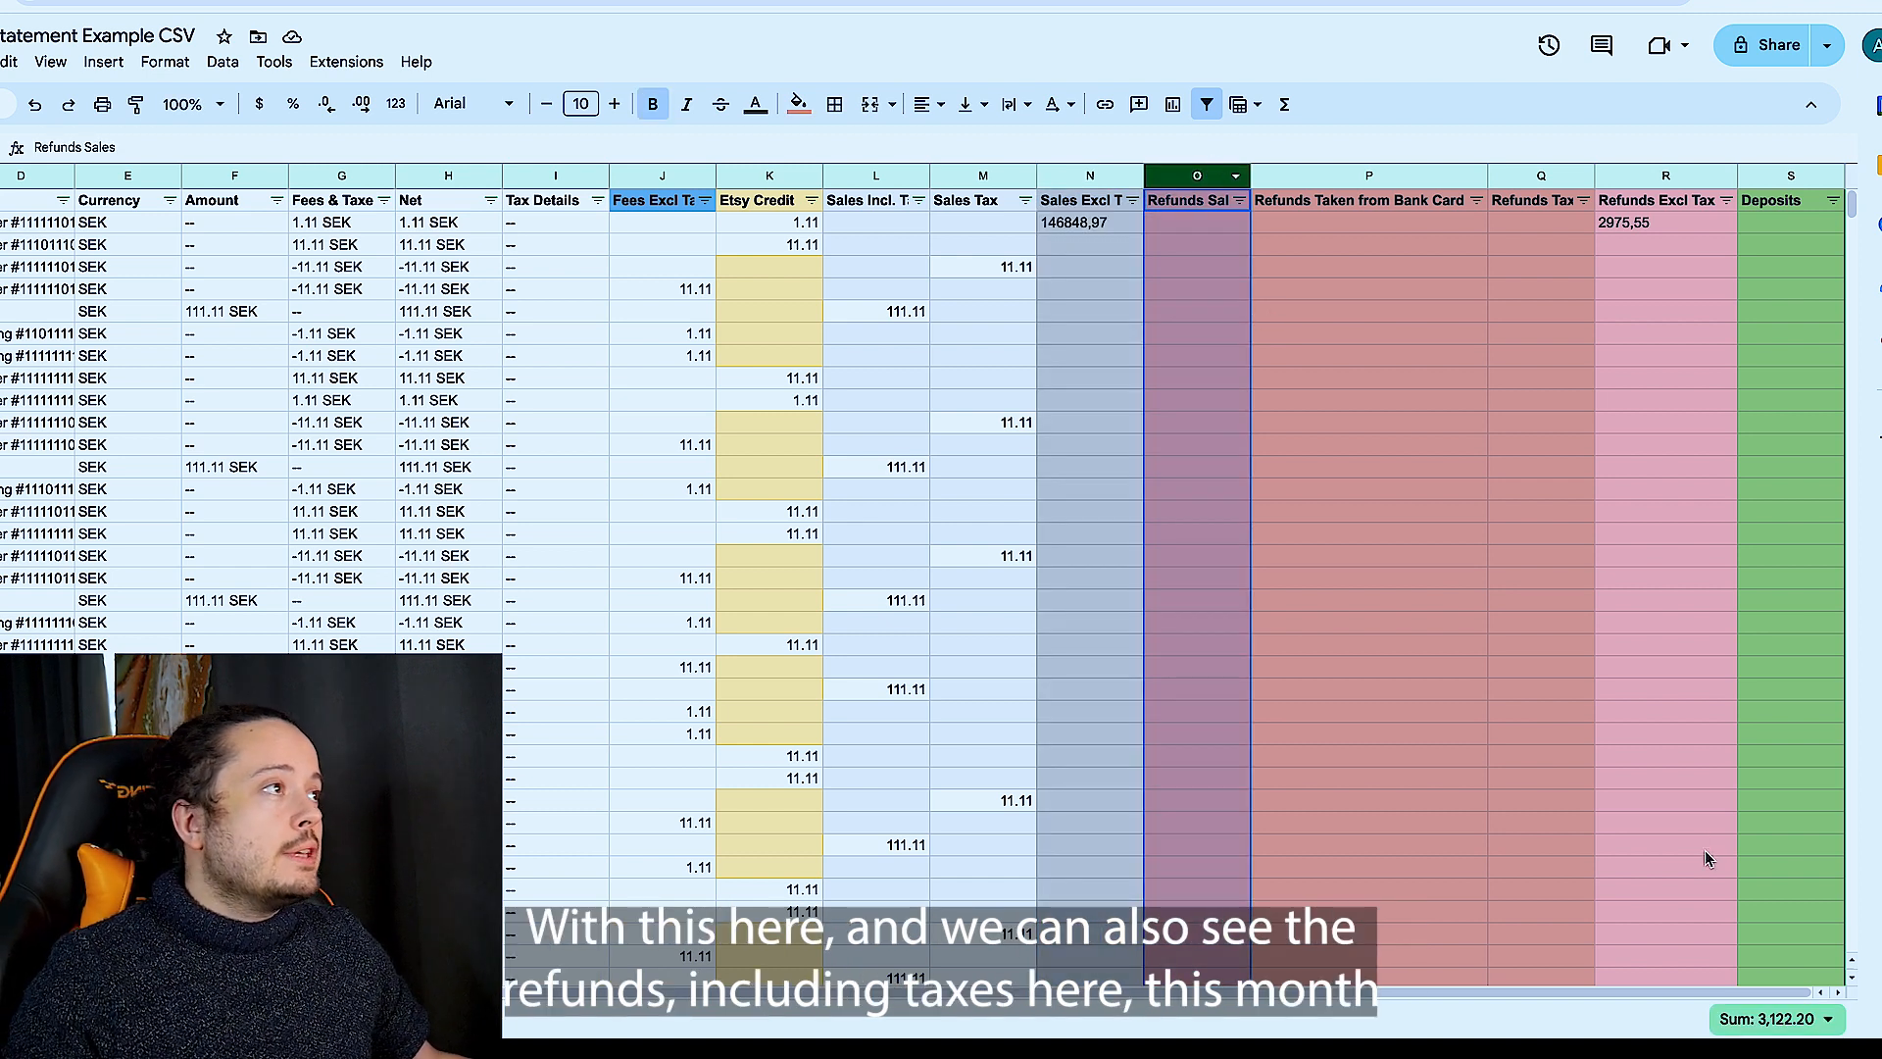
click(1350, 179)
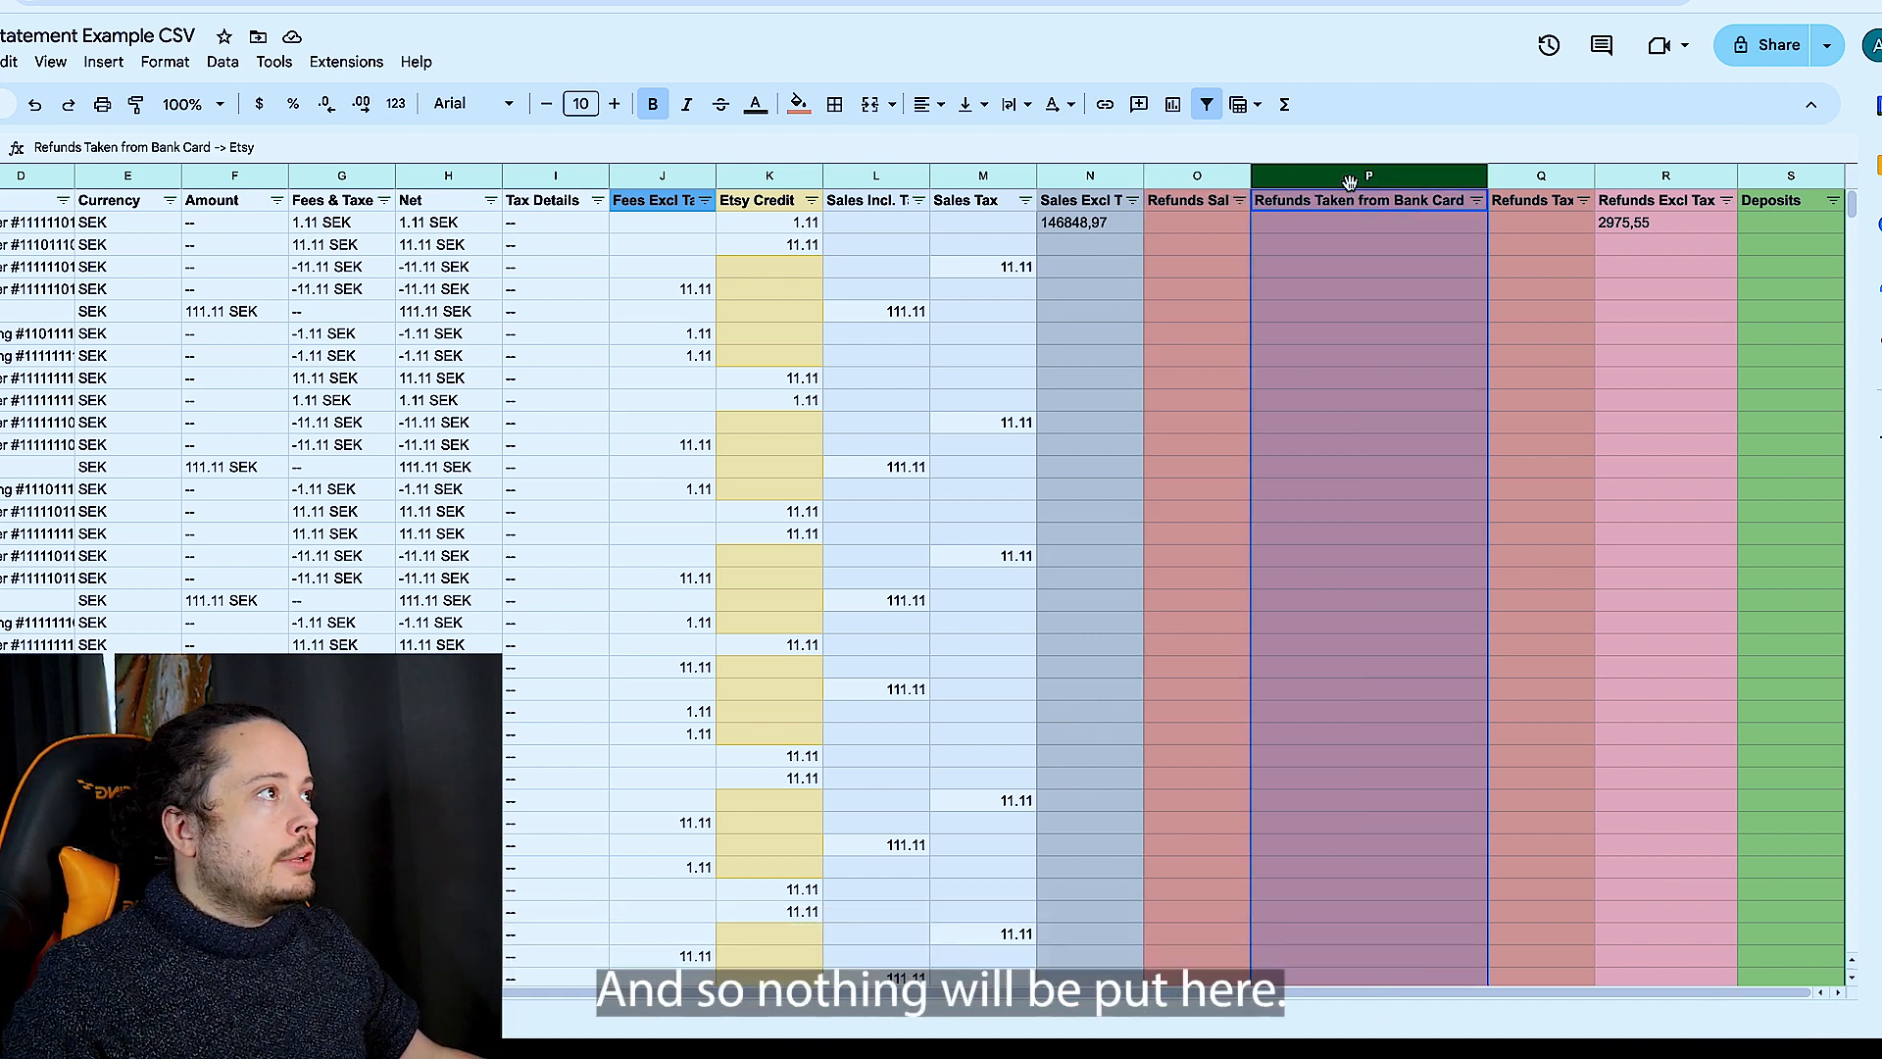
click(1399, 236)
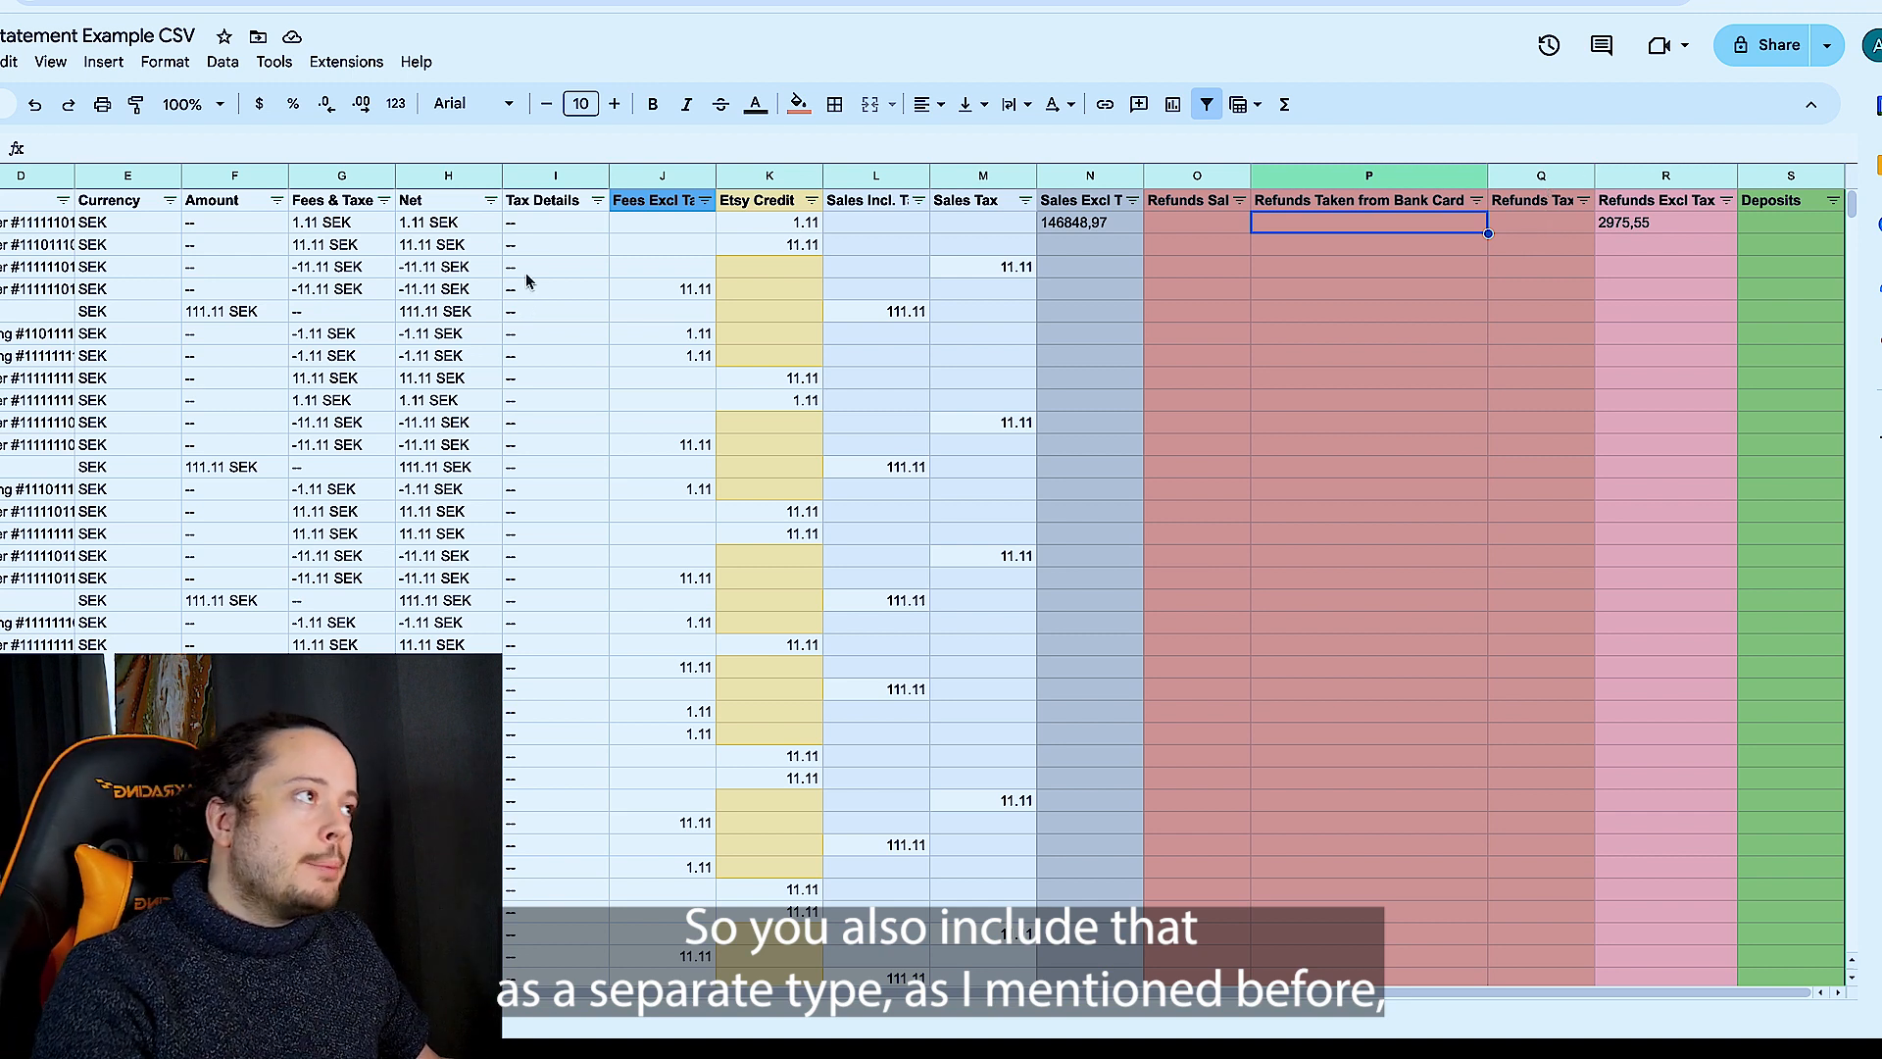
- Read the Refunds Tax column sum and the total in the first Refunds Excl Tax cell
click(1558, 176)
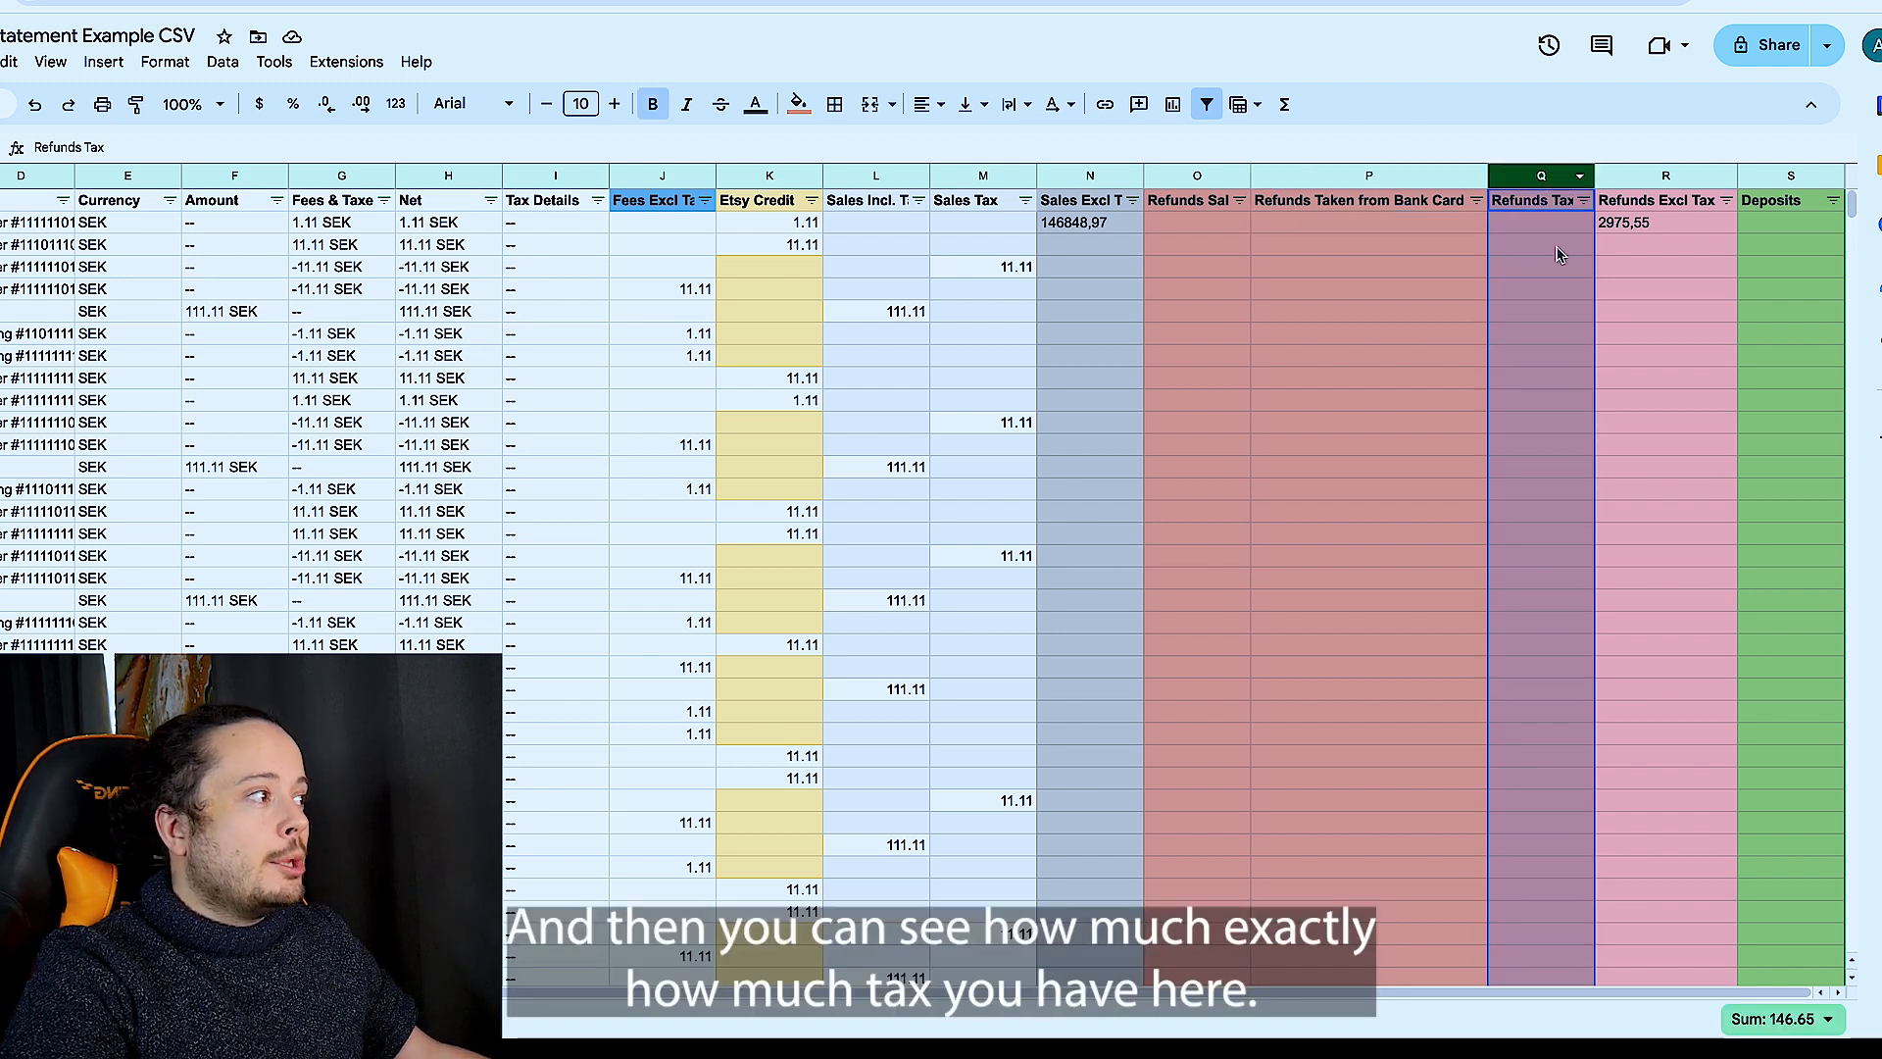
click(1666, 177)
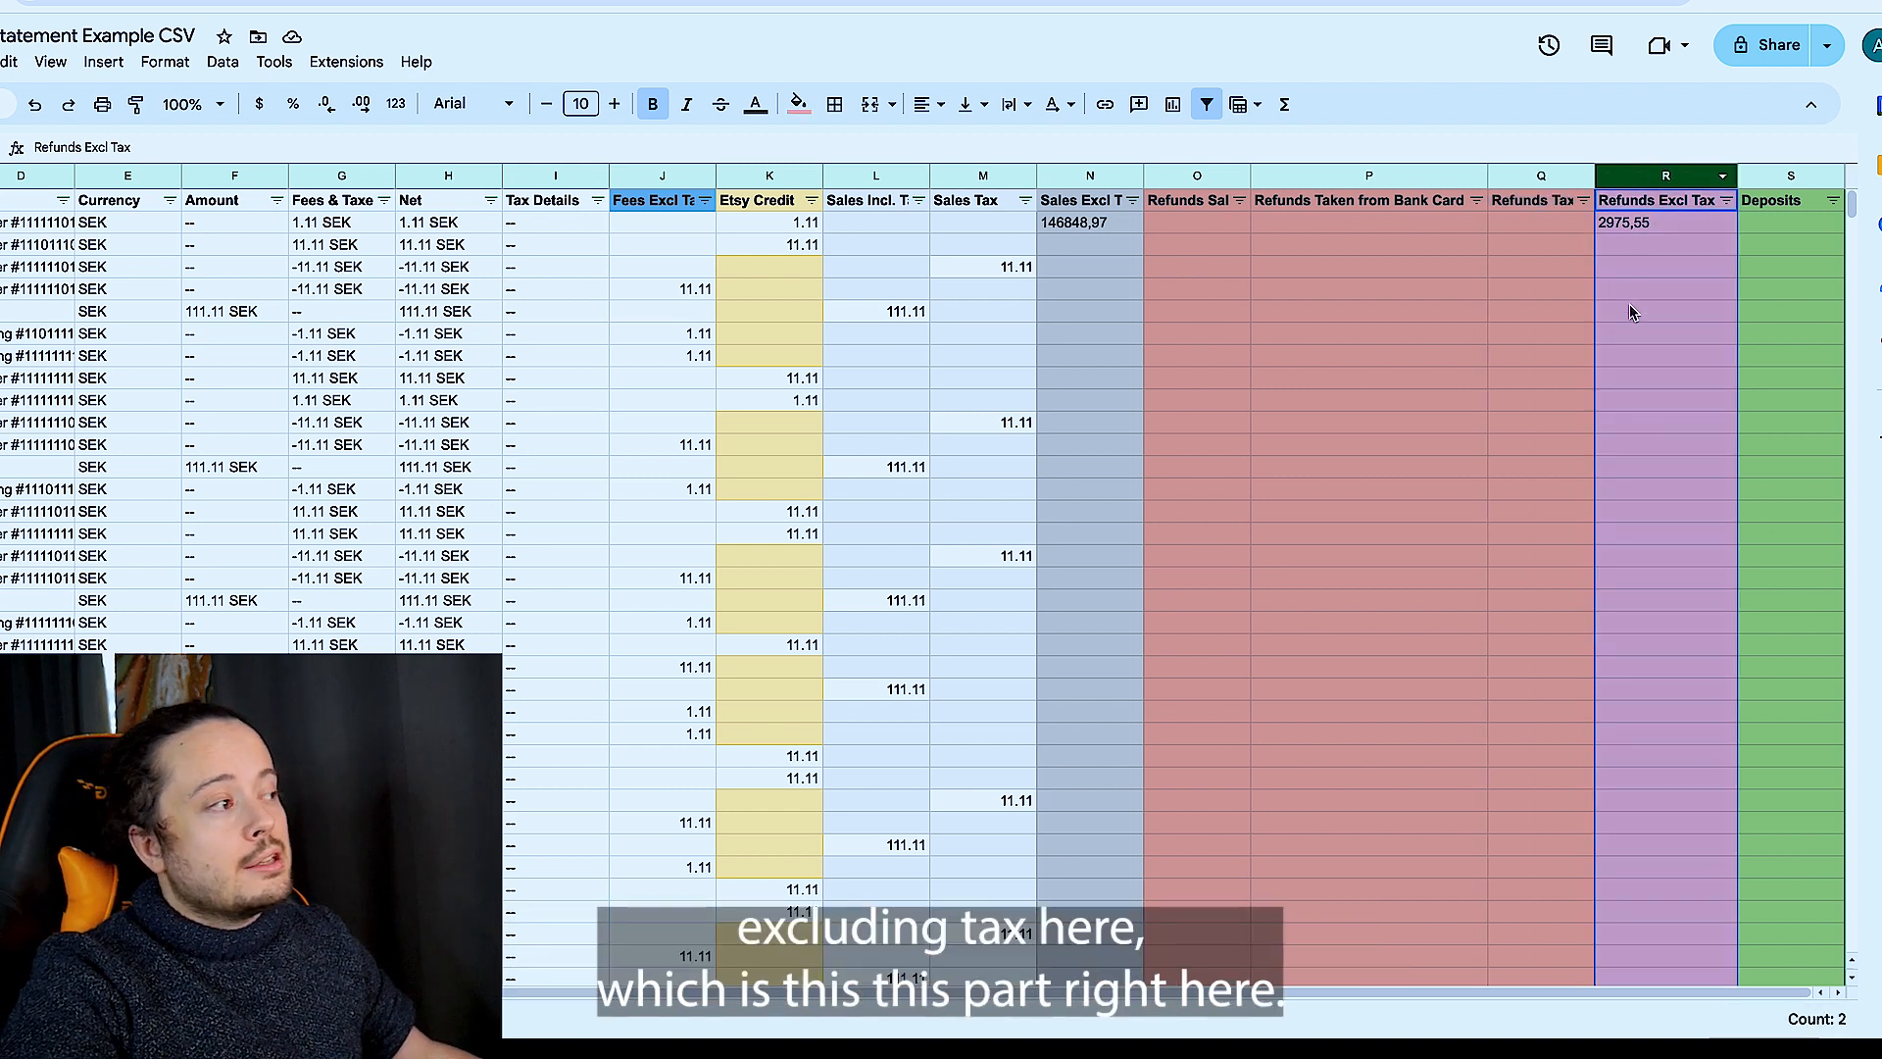
click(1638, 229)
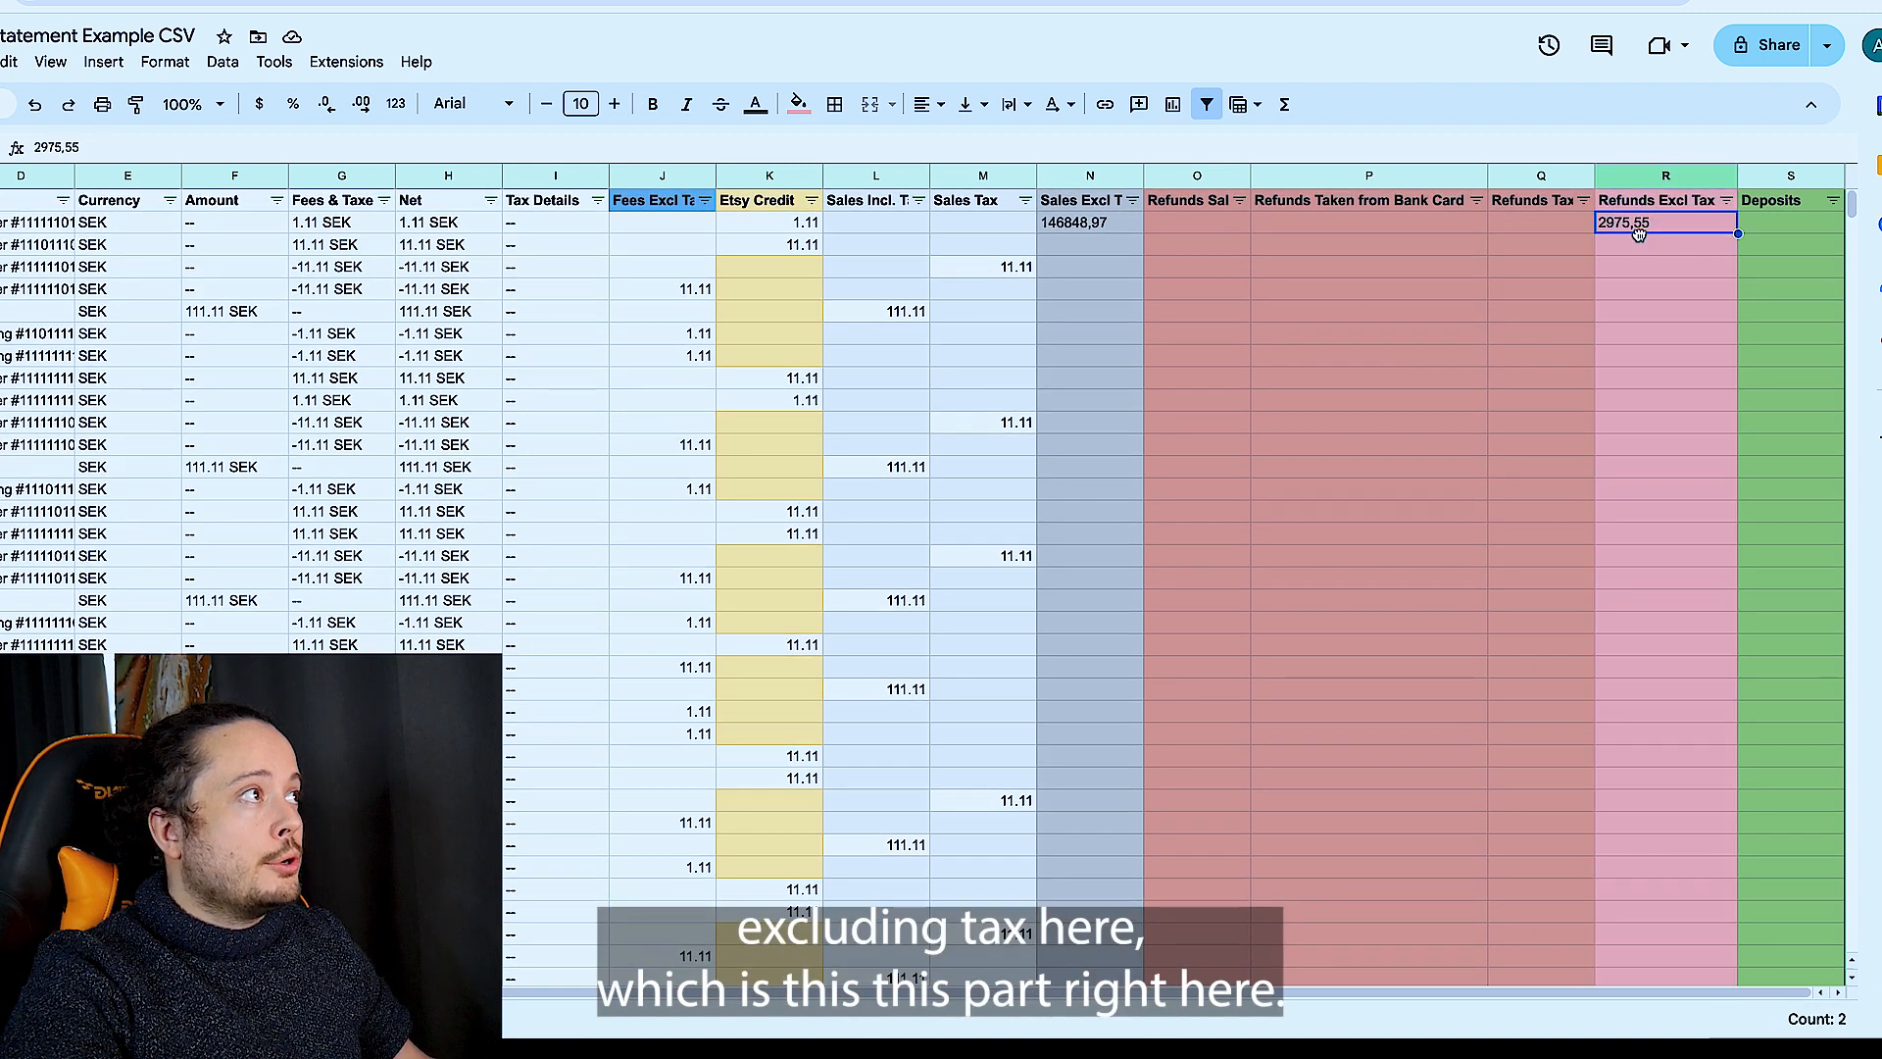
double_click(1623, 225)
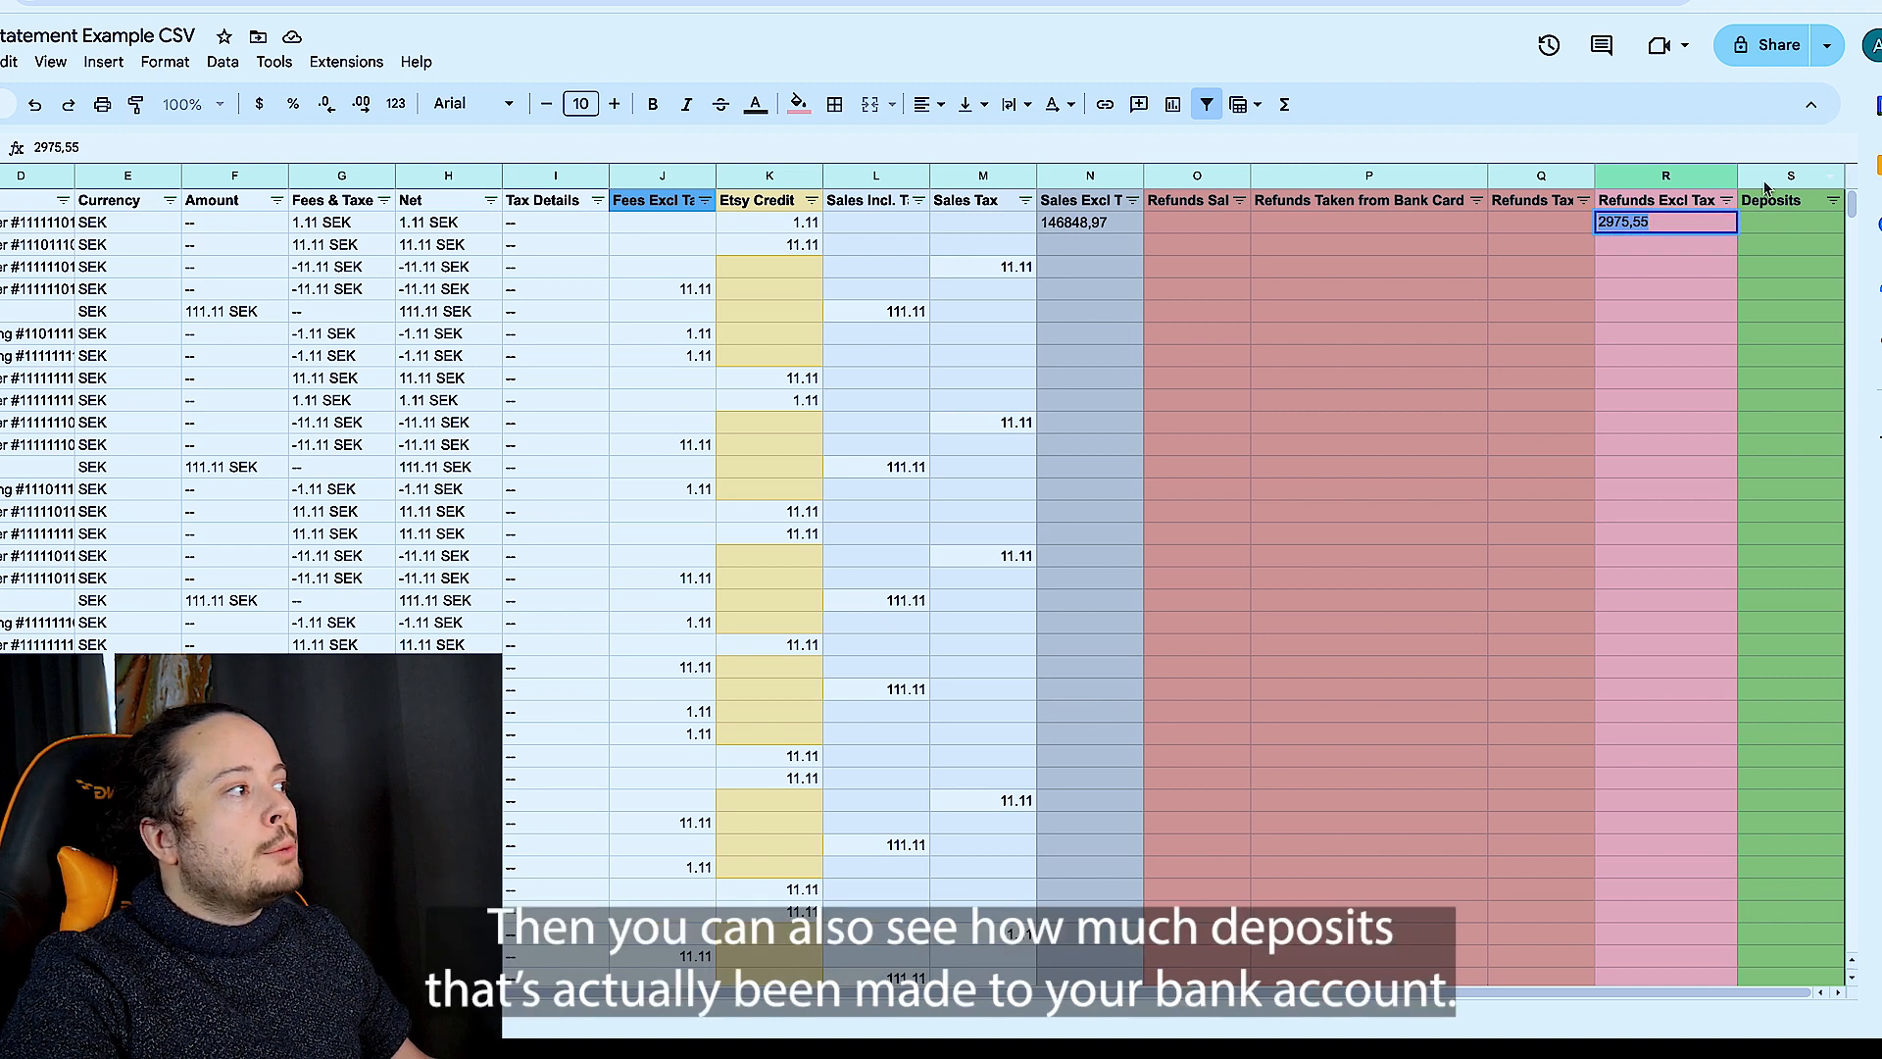